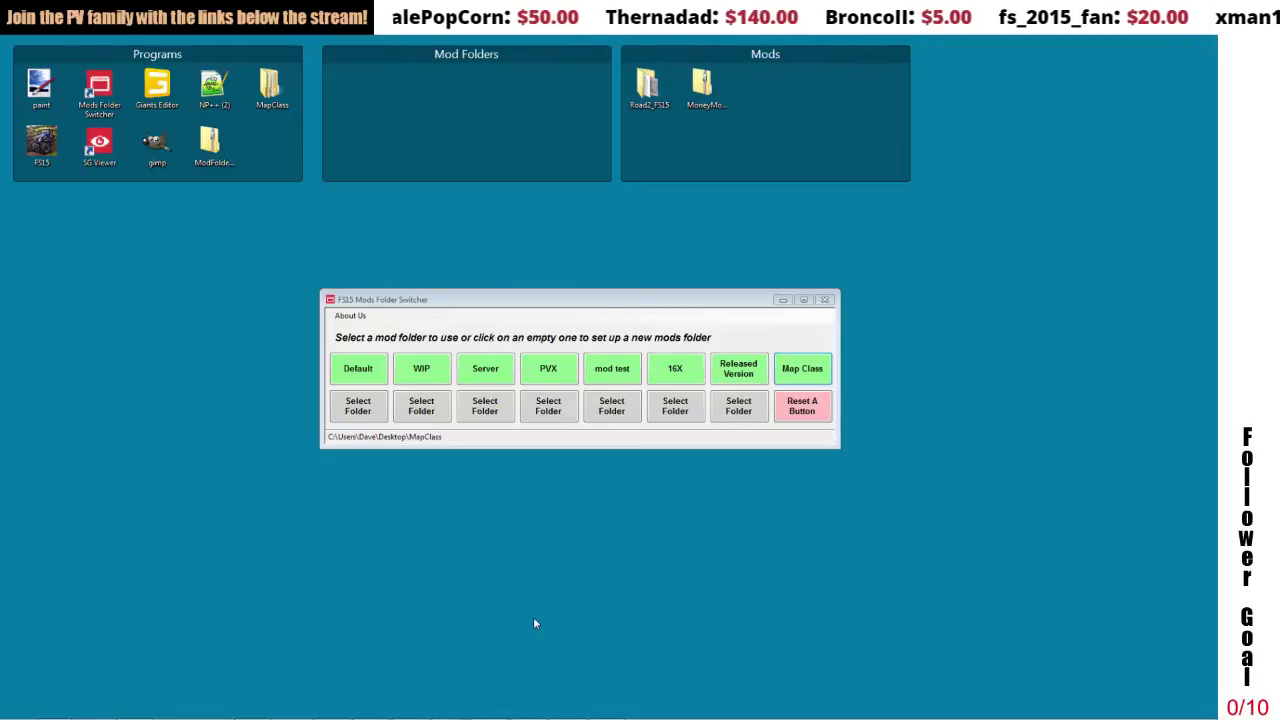
# Load Save Game 6 in the save game viewer.
pyautogui.moveTo(457, 712)
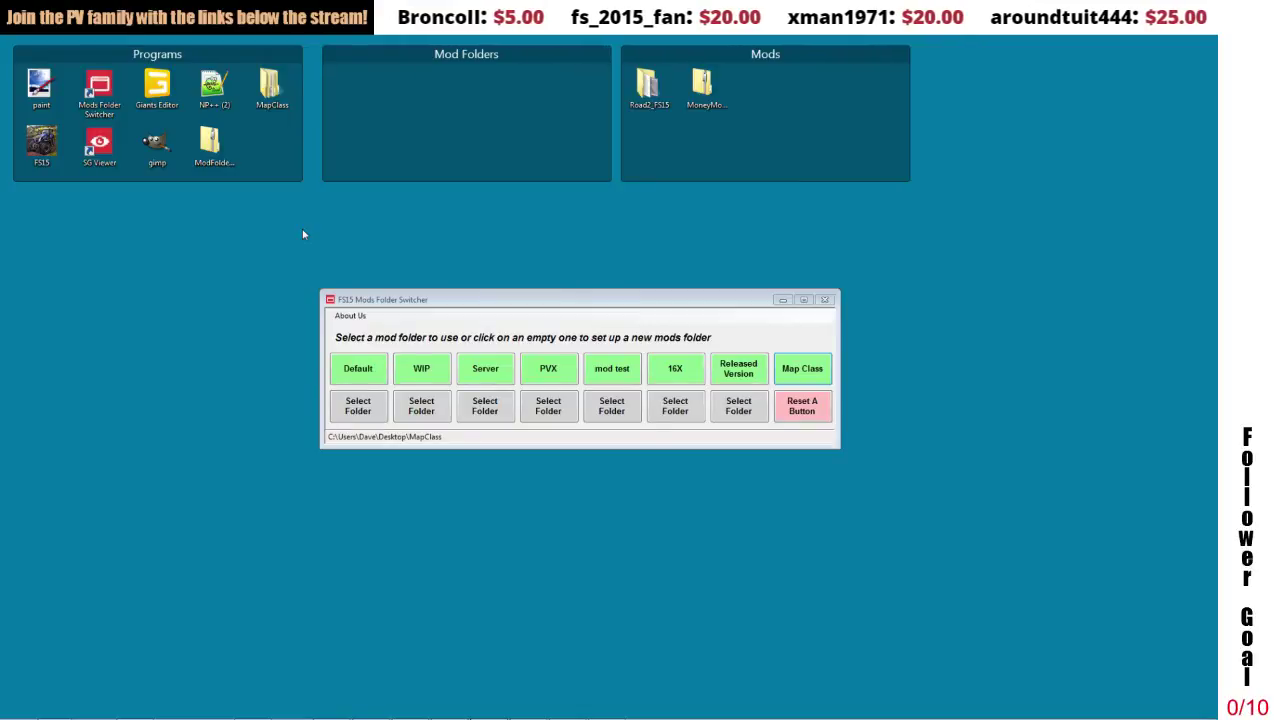
pyautogui.rightClick(265, 141)
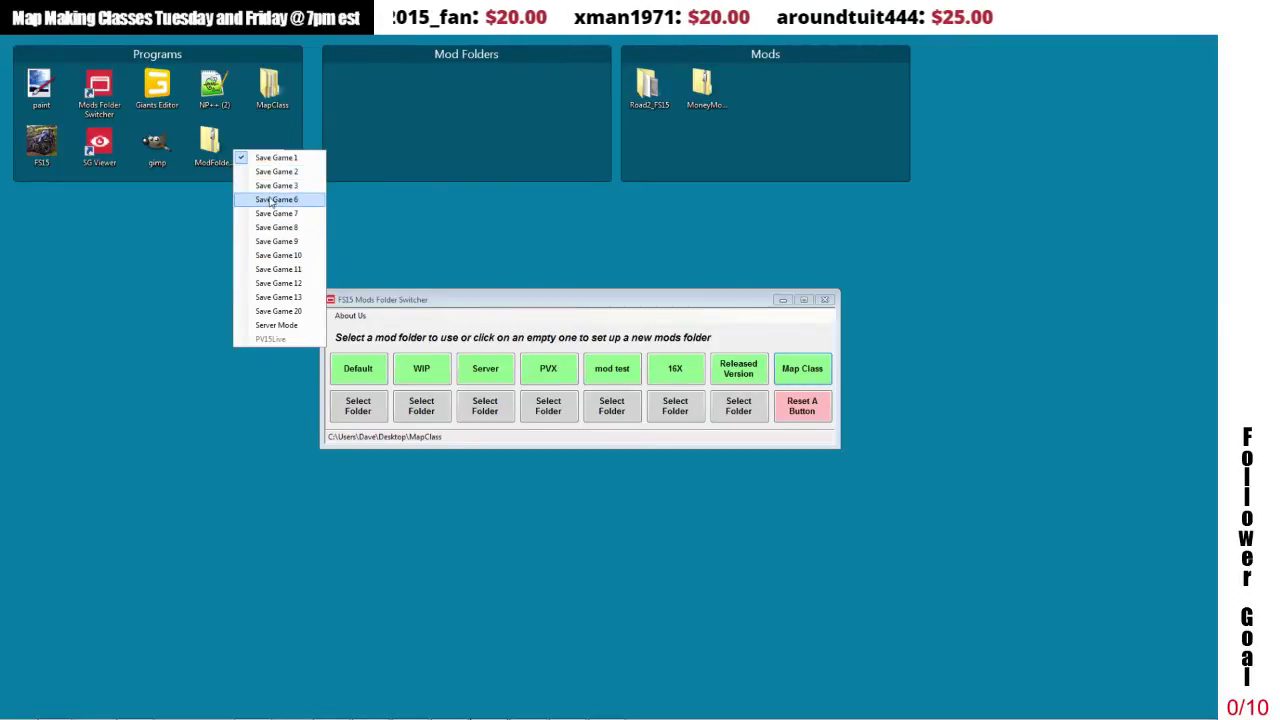
pyautogui.click(269, 188)
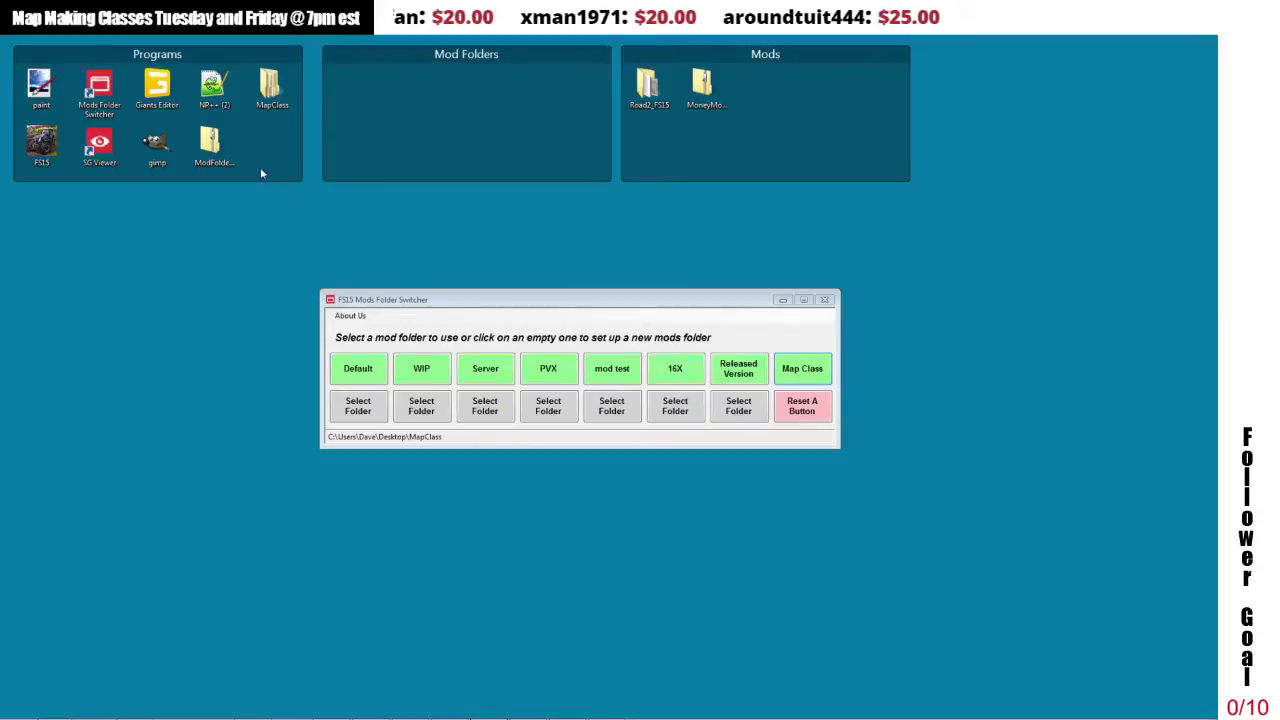
pyautogui.click(251, 151)
pyautogui.click(262, 175)
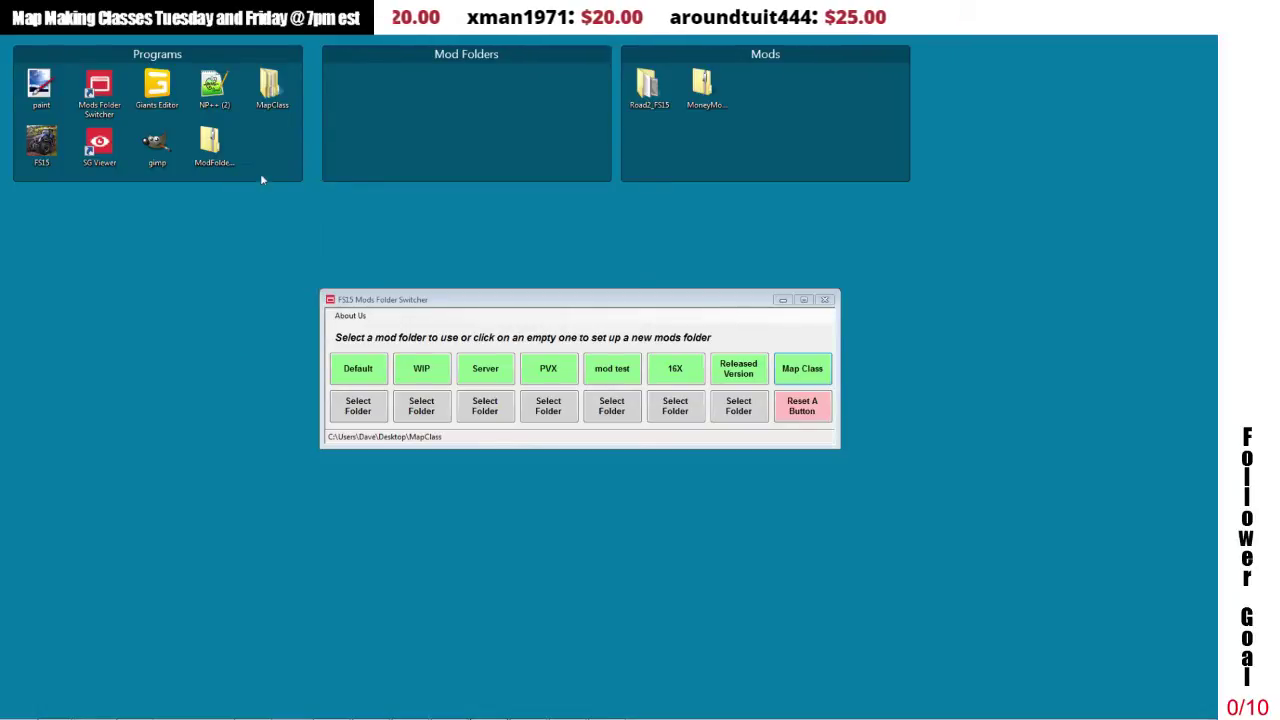
# Switch the save game viewer to Save Game 9 and choose Multi Silos for the silo amounts.
pyautogui.click(258, 153)
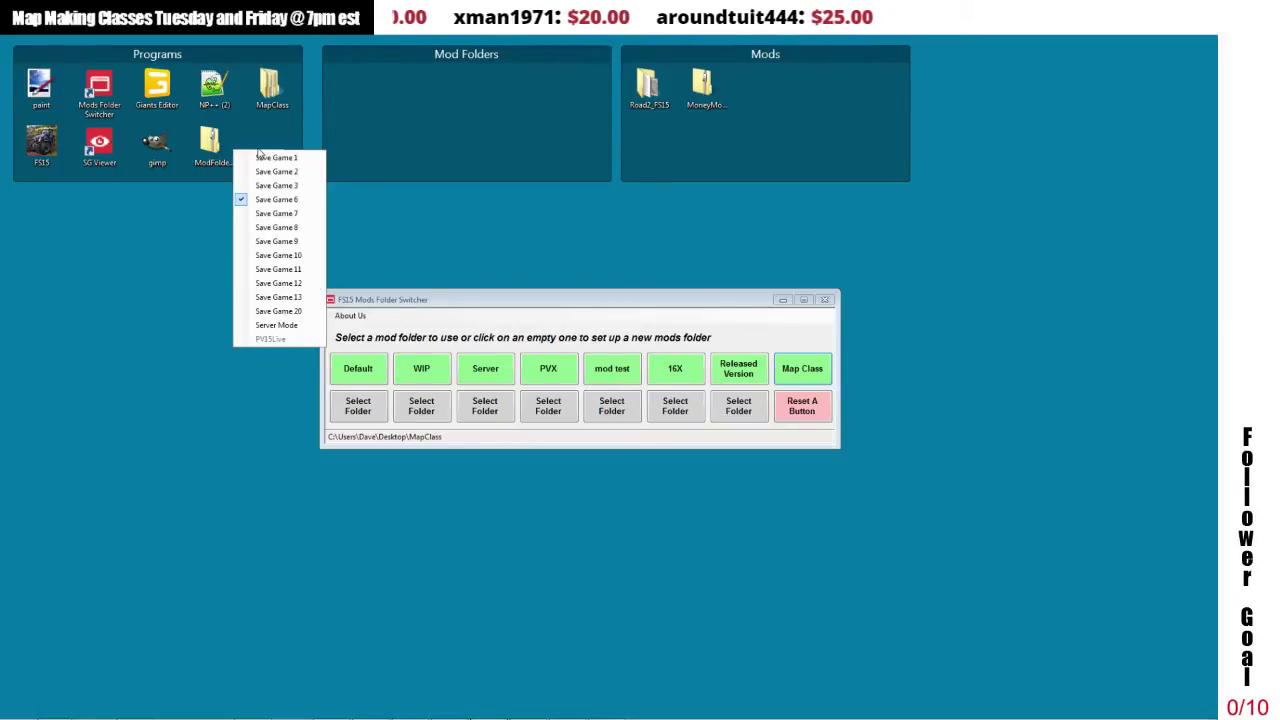
pyautogui.click(276, 244)
pyautogui.click(310, 157)
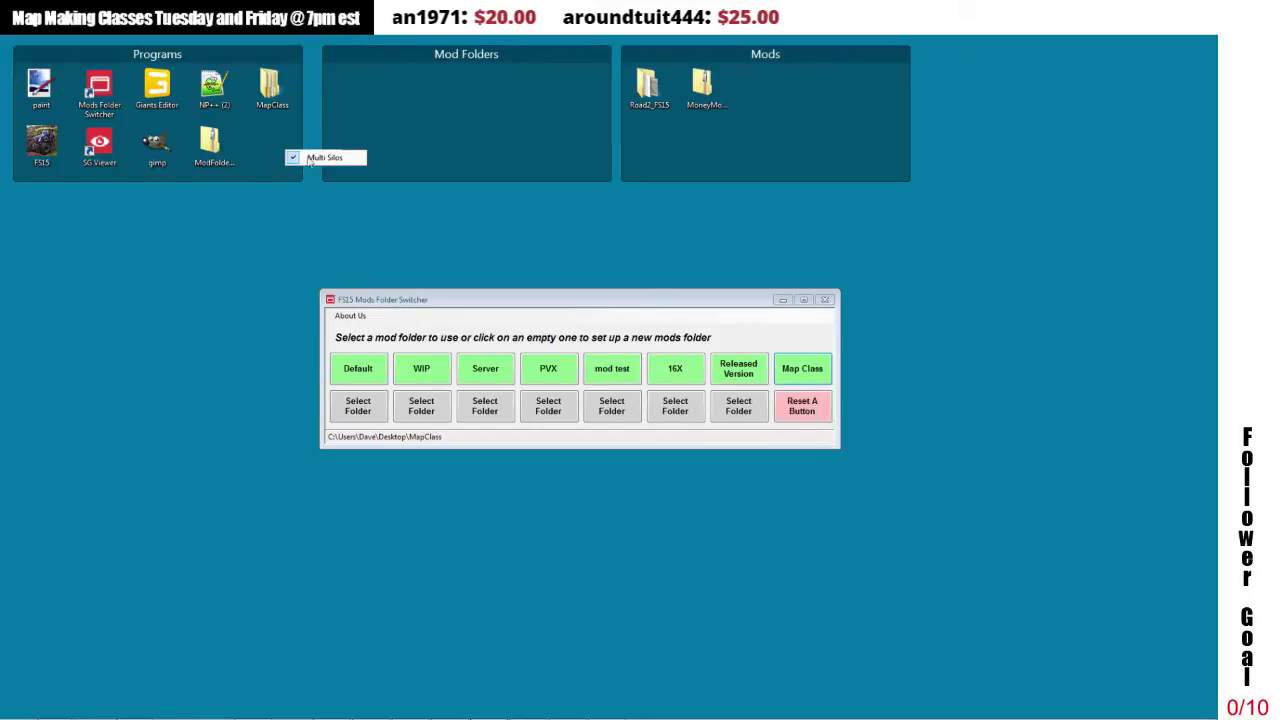
pyautogui.click(322, 158)
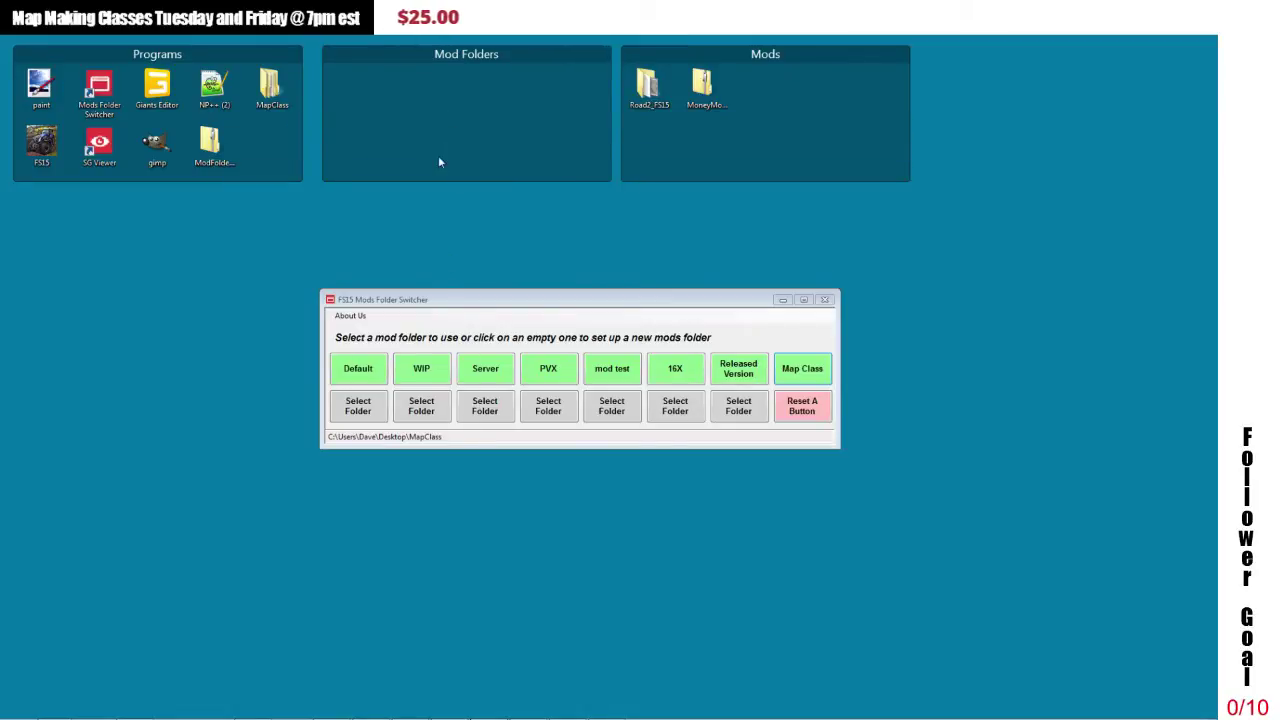
pyautogui.press('super+d')
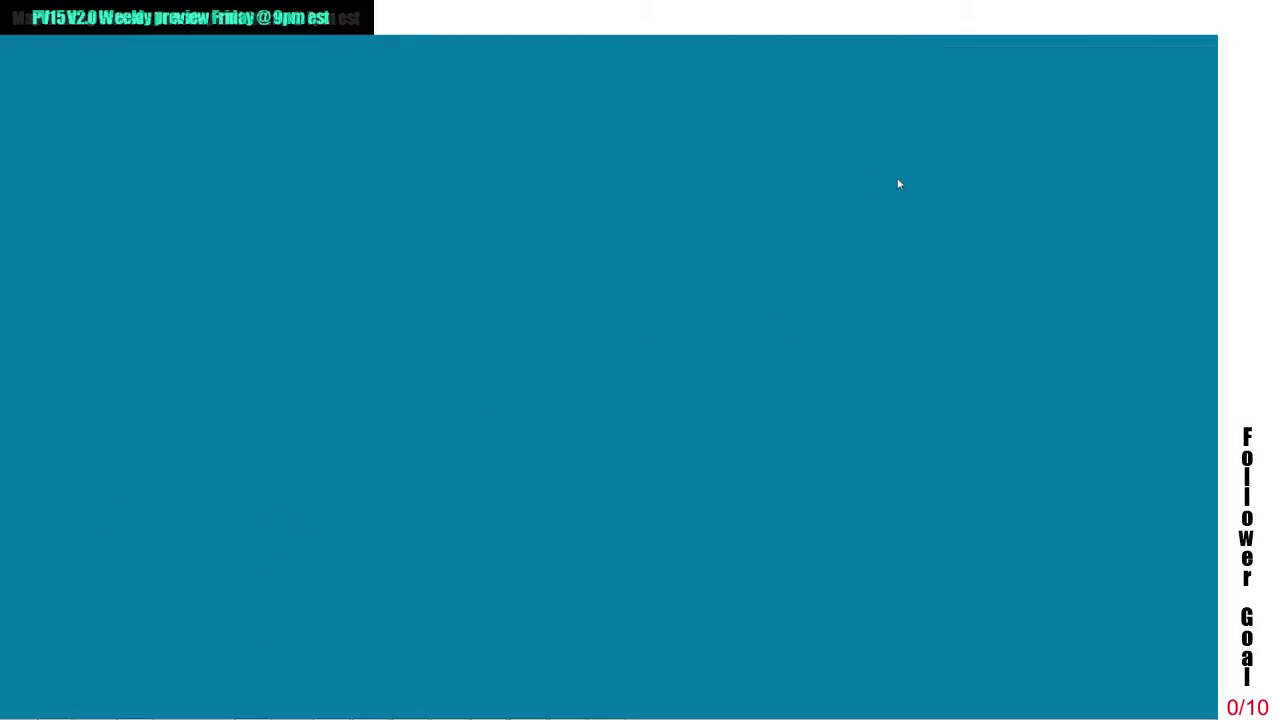
pyautogui.doubleClick(639, 456)
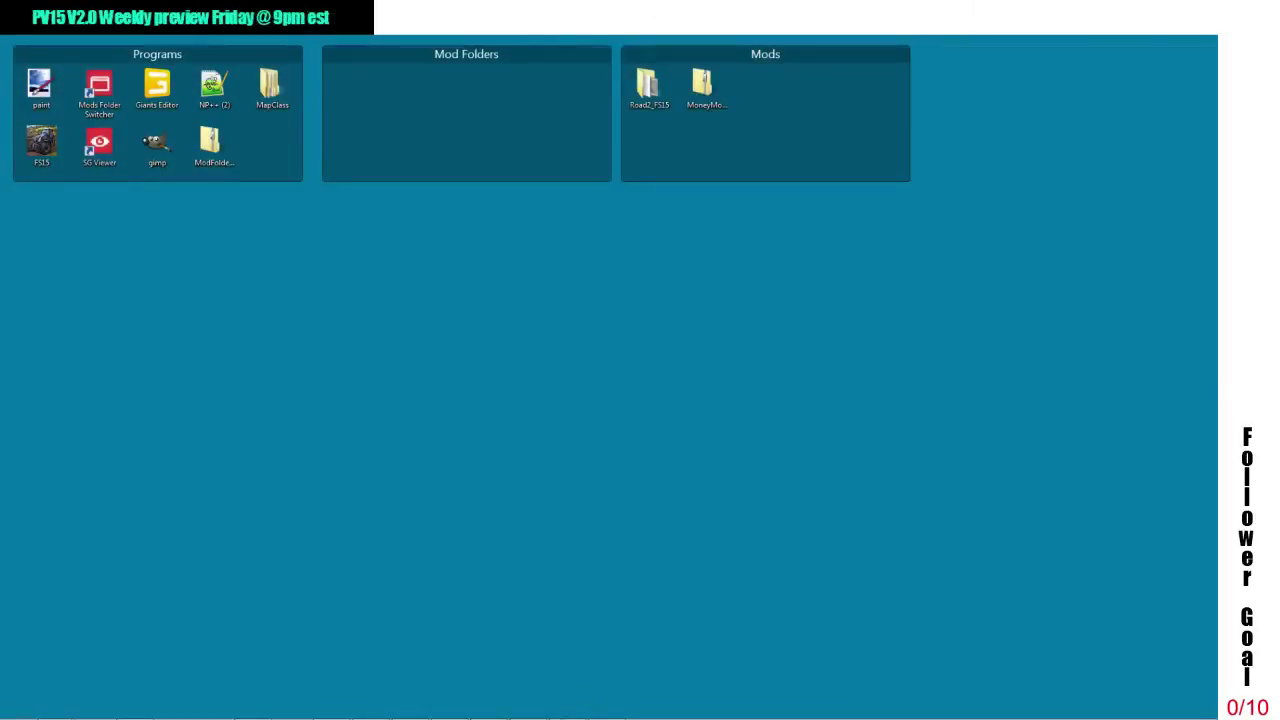
pyautogui.moveTo(514, 714)
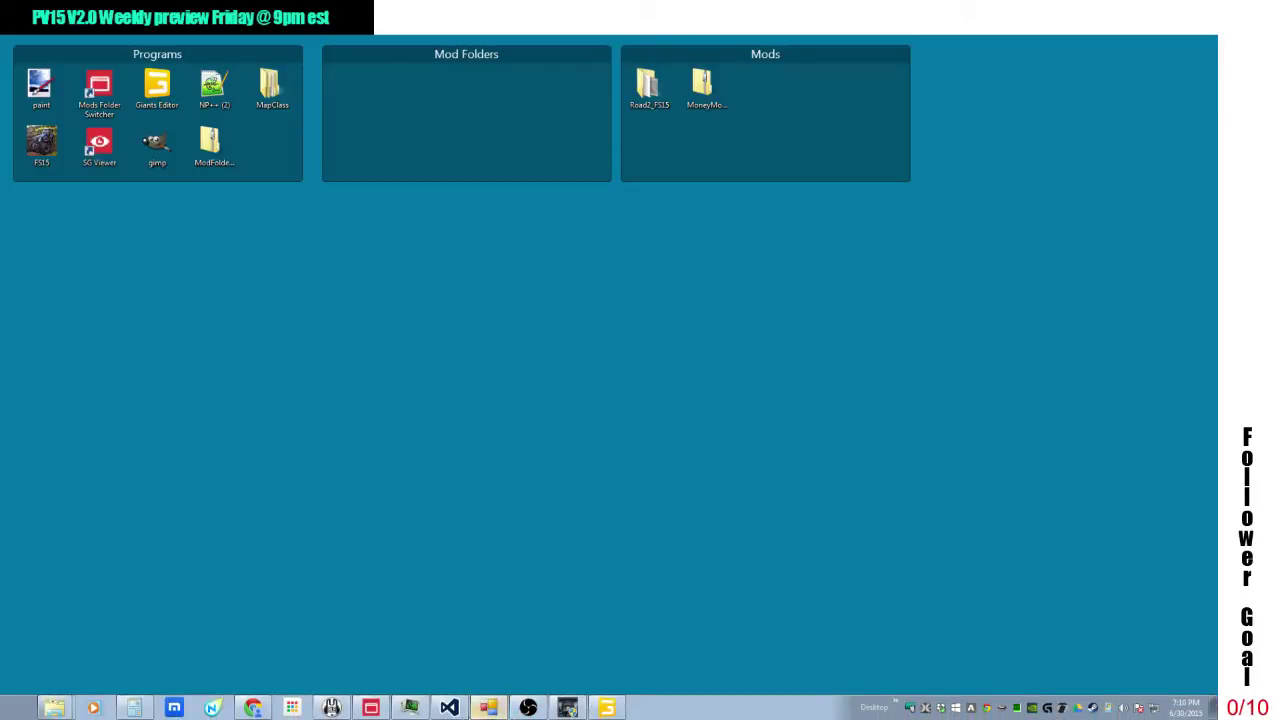
pyautogui.click(450, 708)
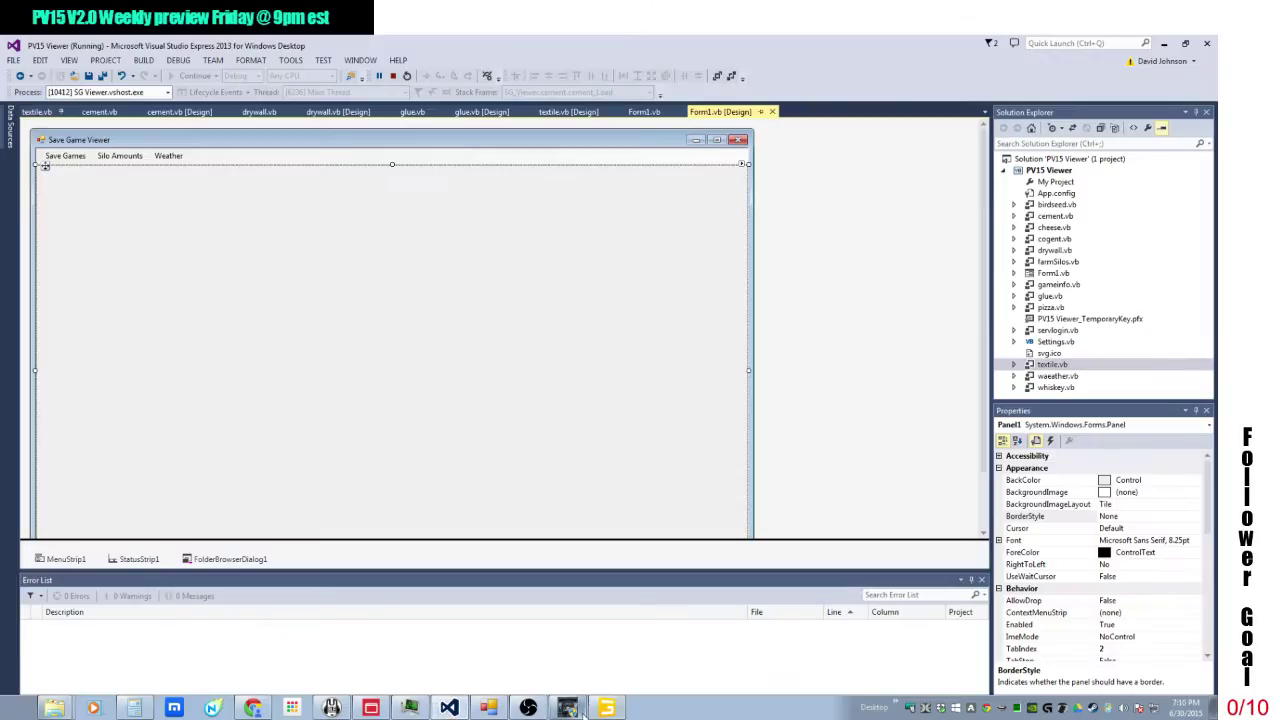
pyautogui.click(450, 708)
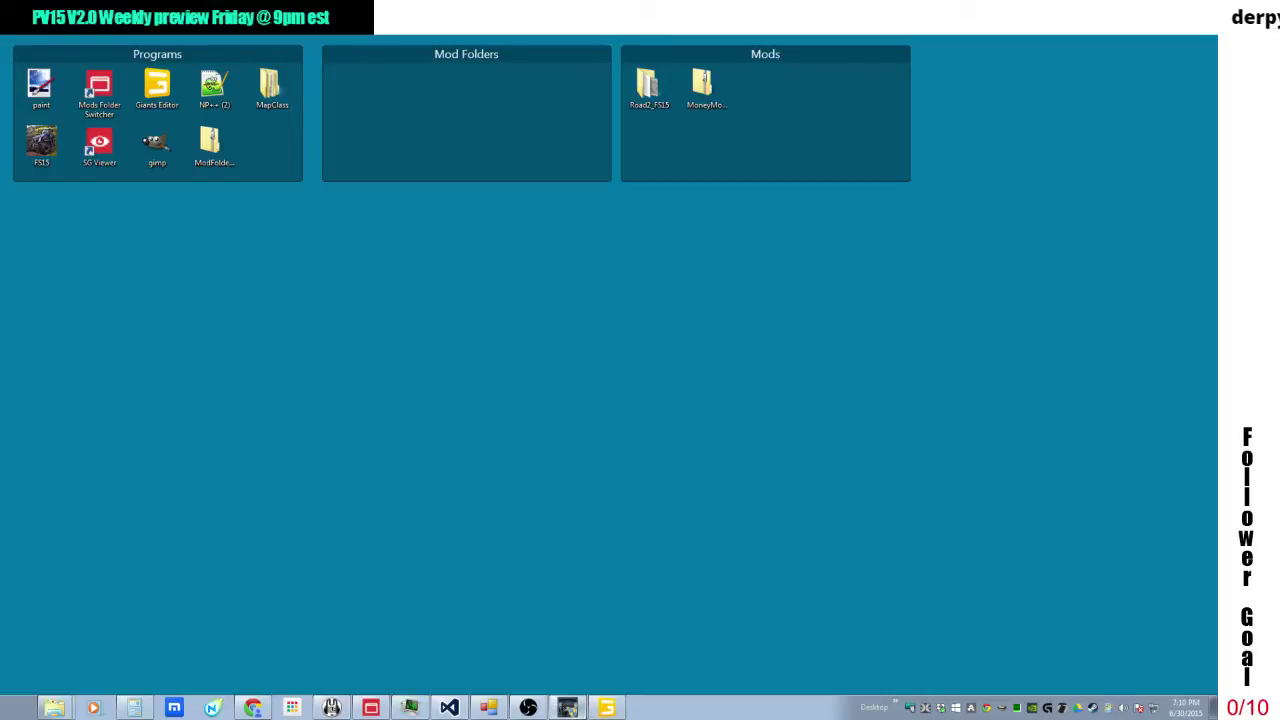
pyautogui.click(607, 708)
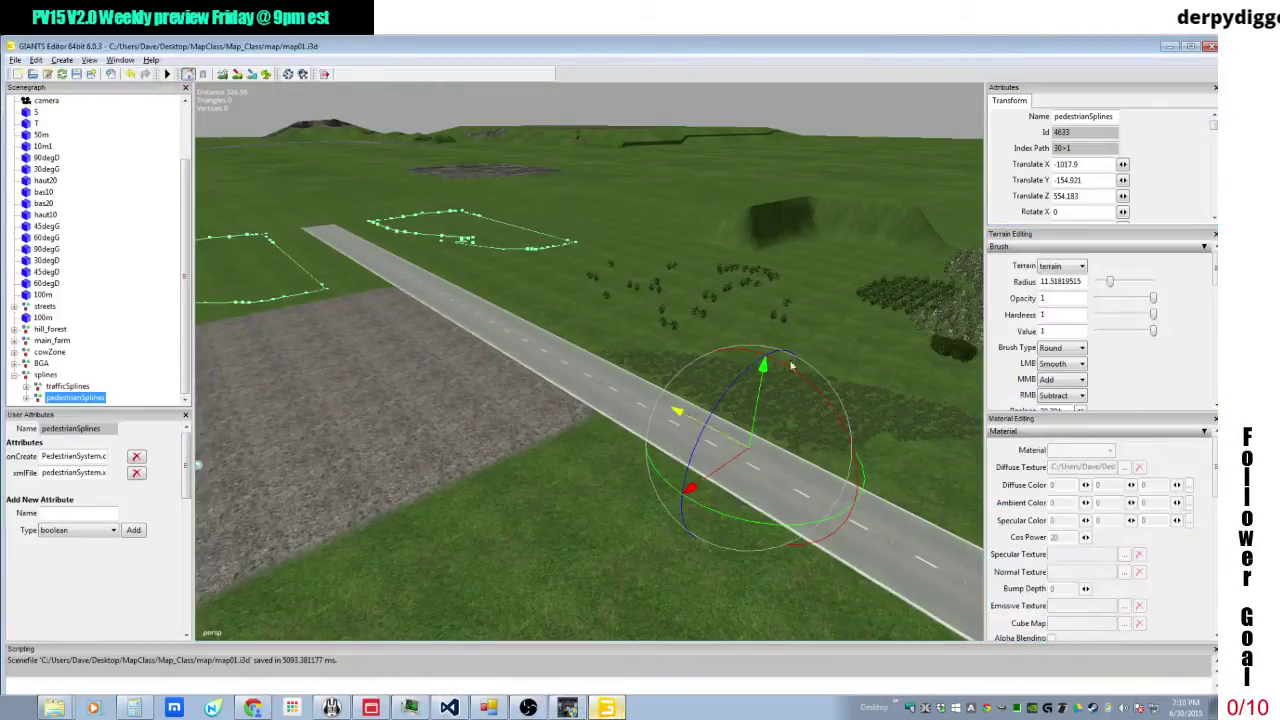
pyautogui.click(1168, 47)
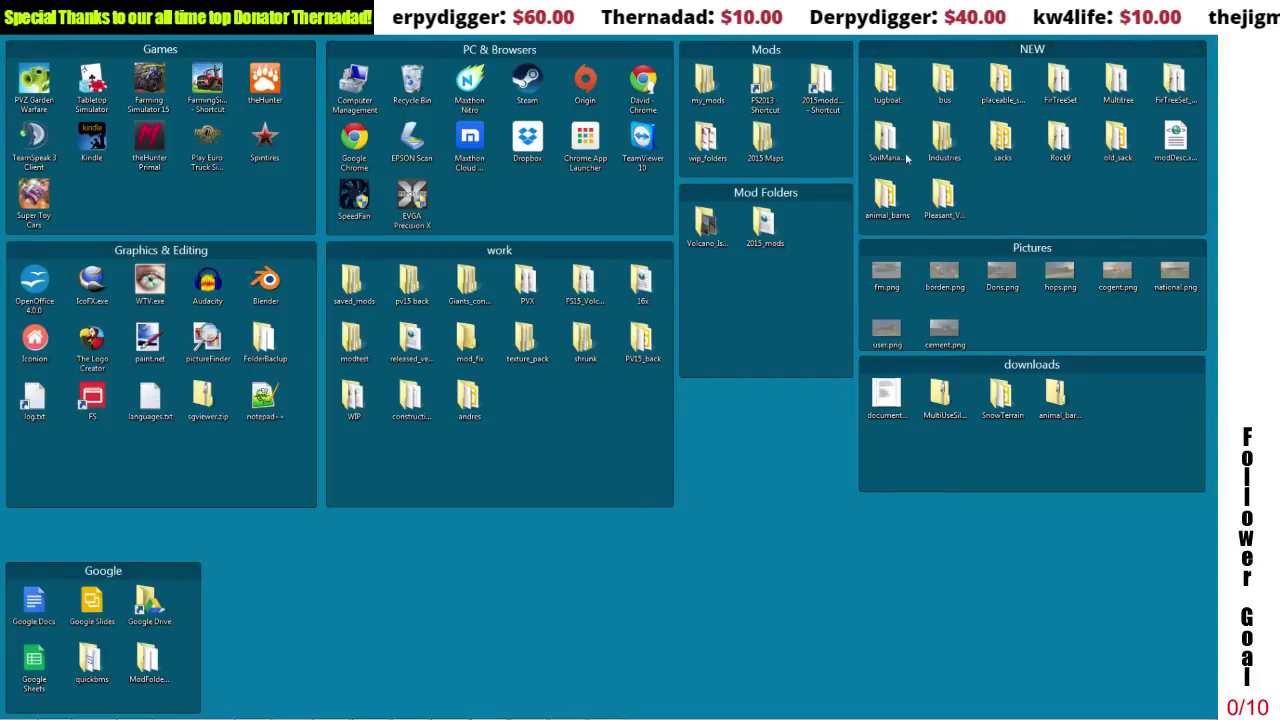
pyautogui.moveTo(640, 716)
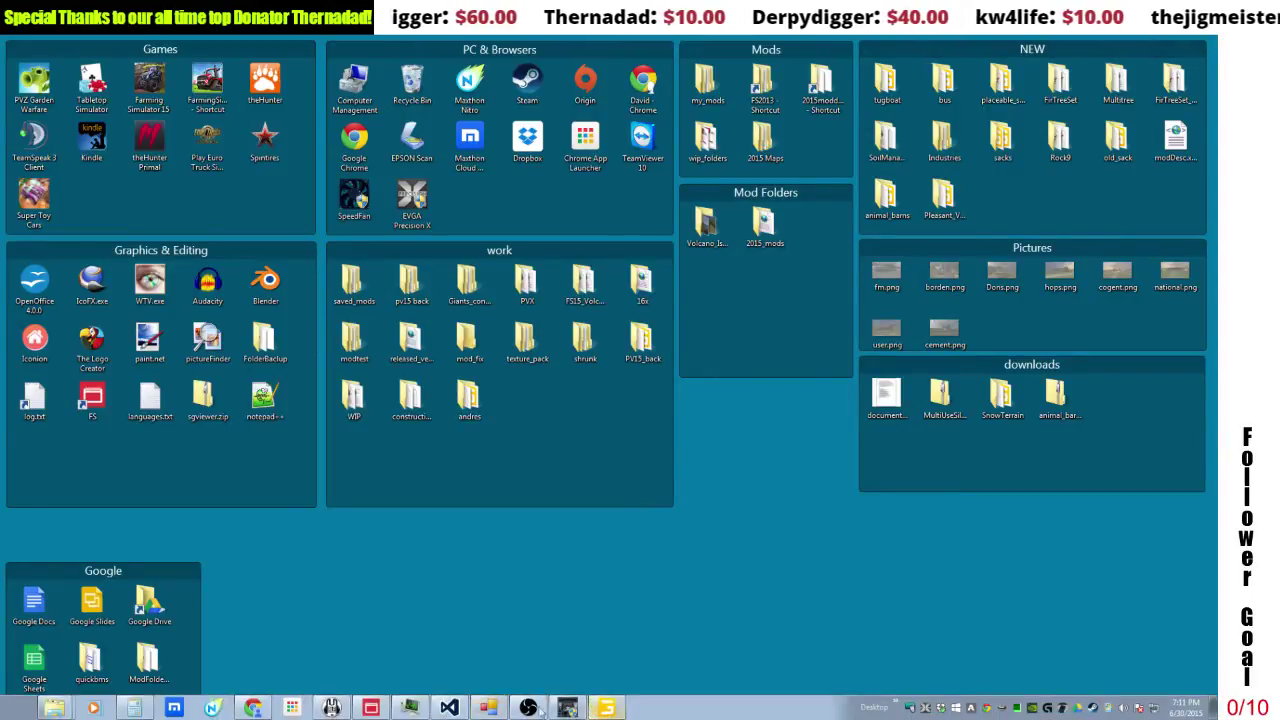
# Switch to Visual Studio and stop debugging the PV15 Viewer project.
pyautogui.click(449, 707)
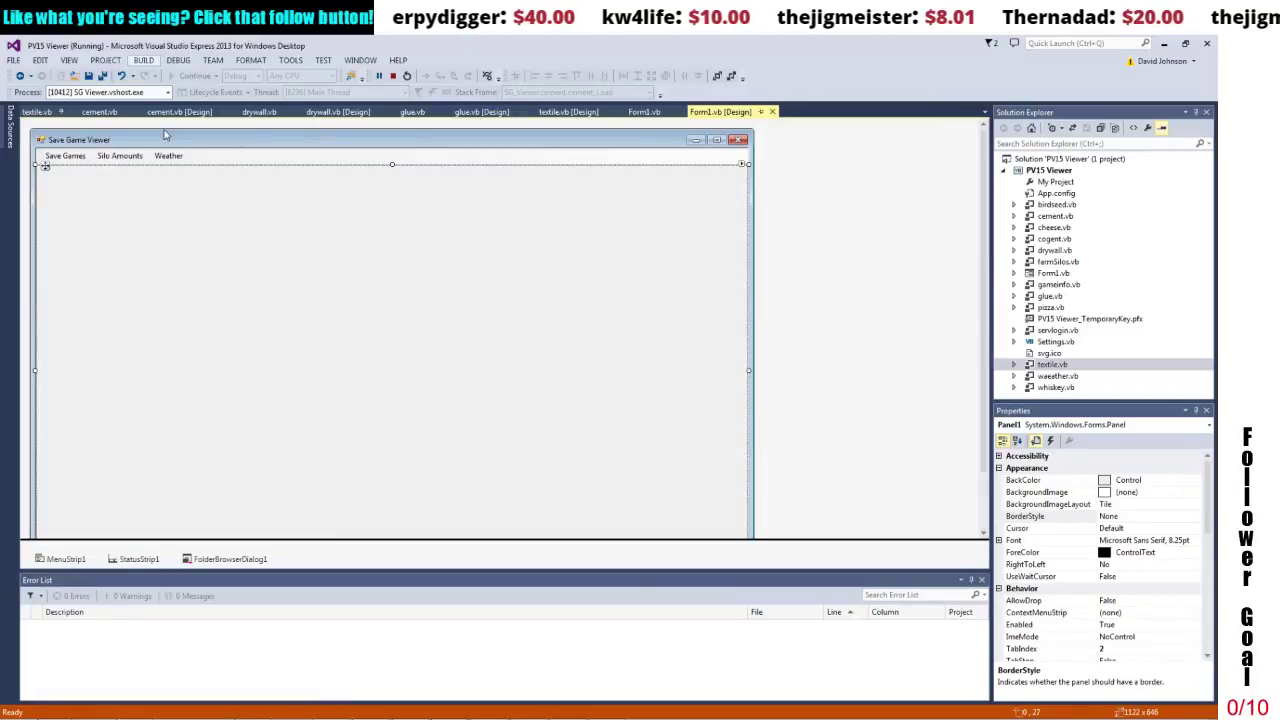
pyautogui.hotkey('alt', 'F4')
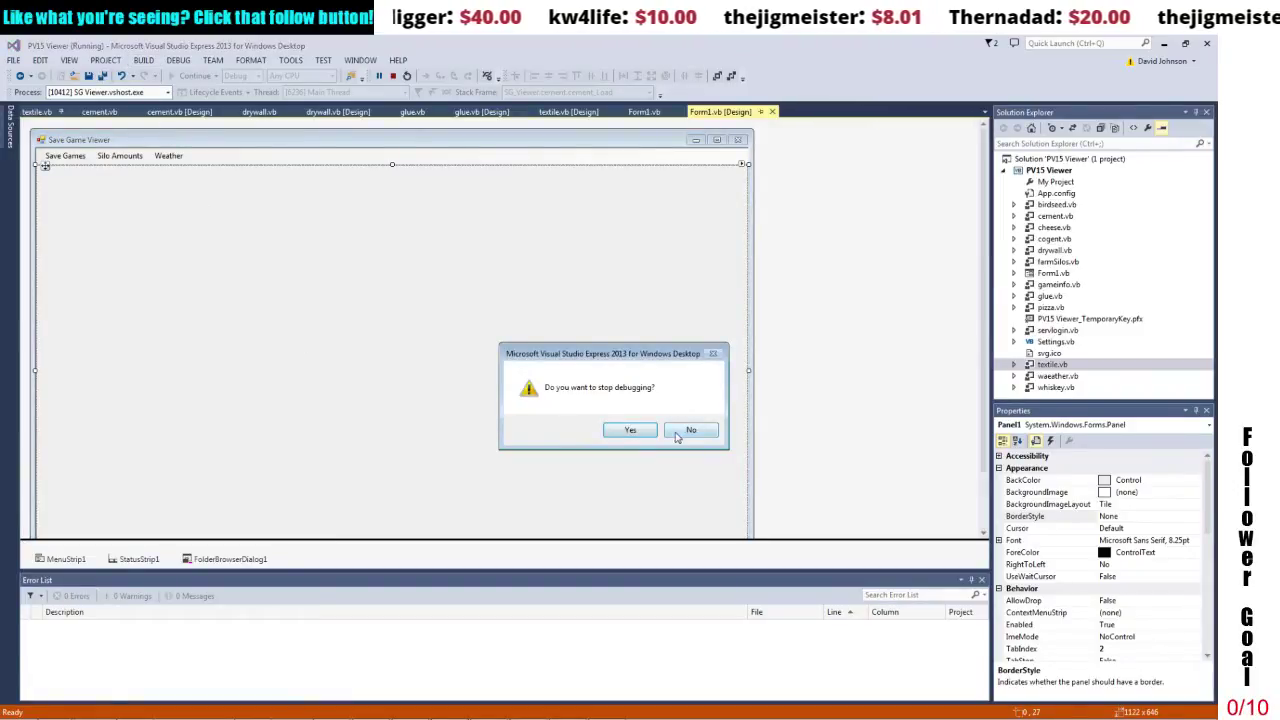
pyautogui.click(641, 432)
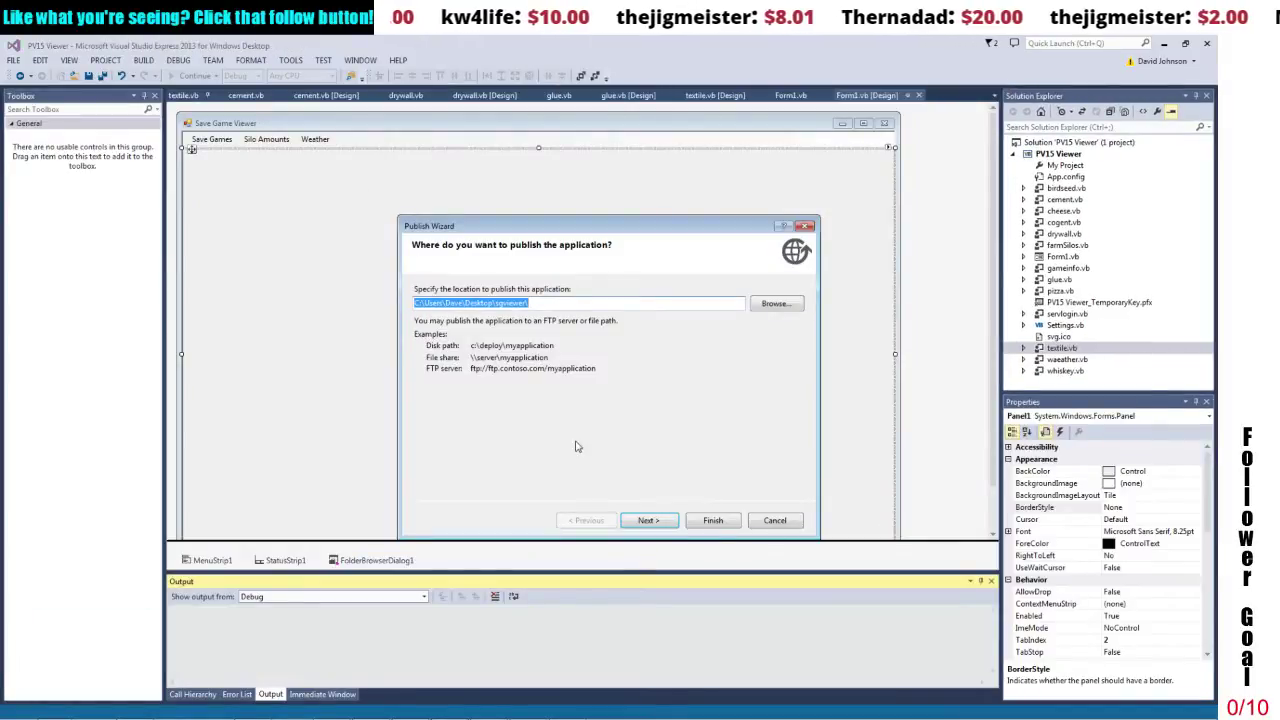
# Publish the application to the desktop sgviewer folder for CD-ROM or DVD-ROM installation, without update checks.
pyautogui.click(650, 521)
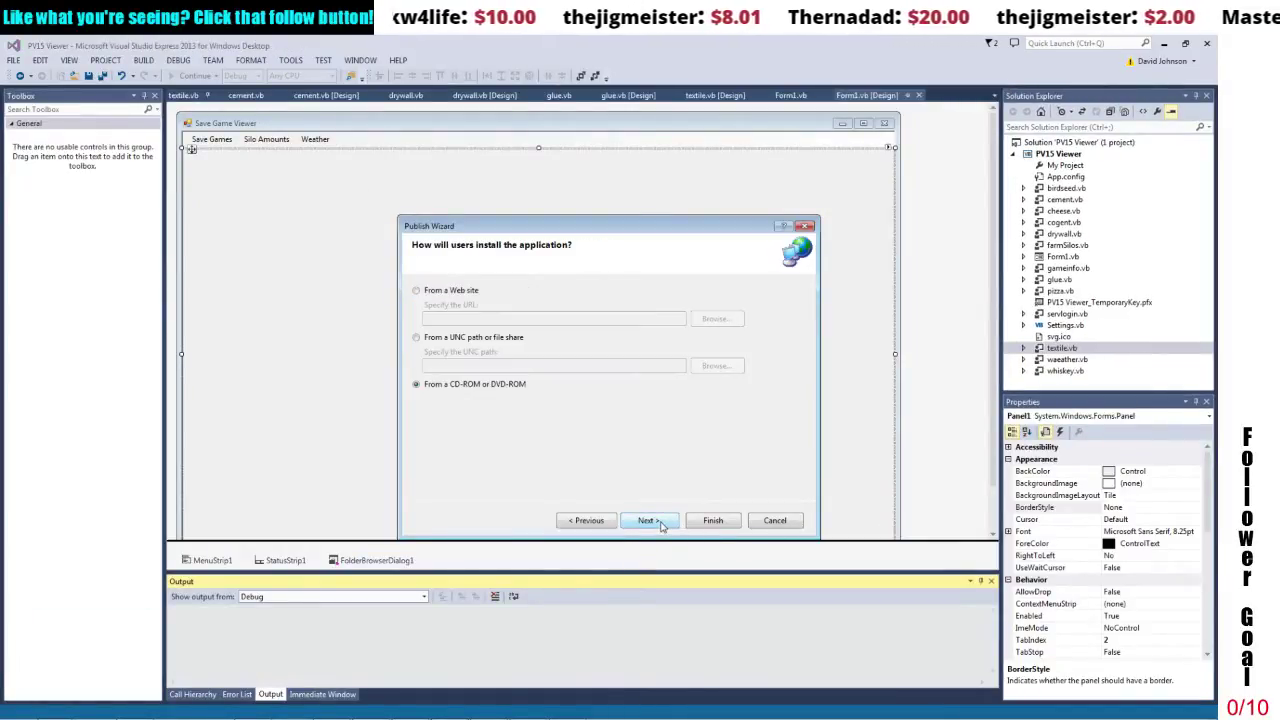
pyautogui.click(648, 520)
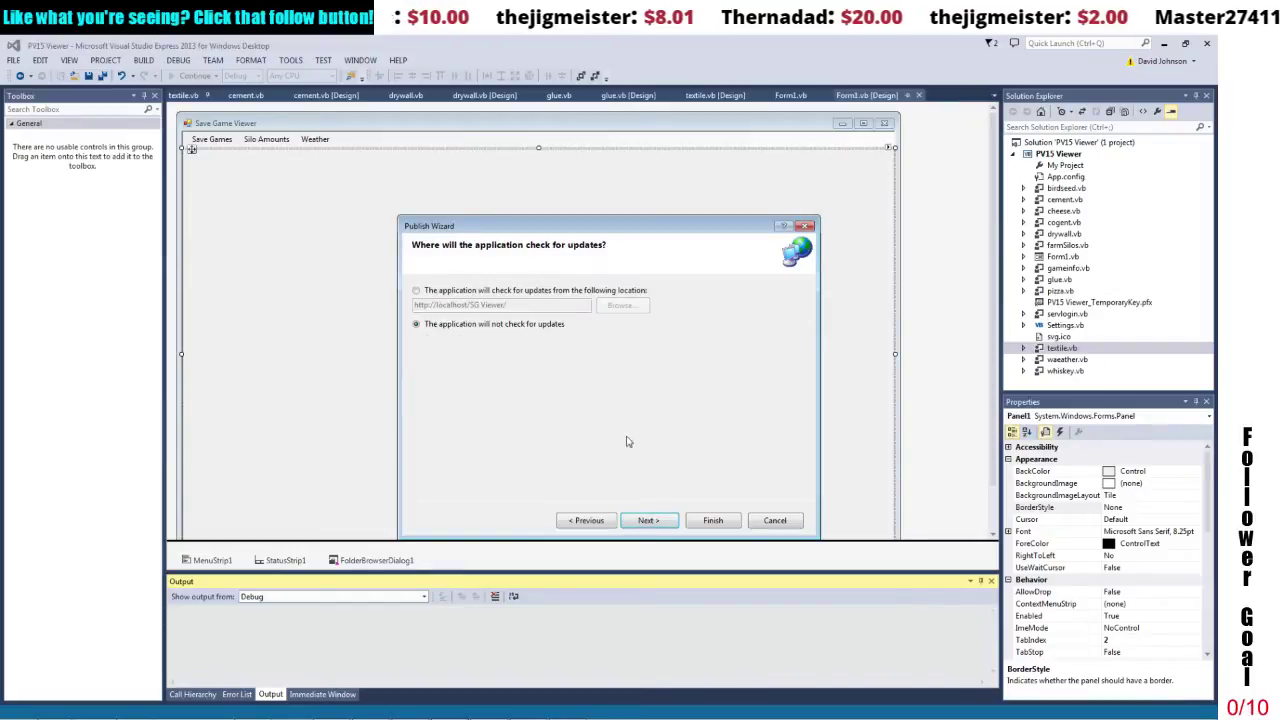
pyautogui.click(649, 521)
pyautogui.click(712, 521)
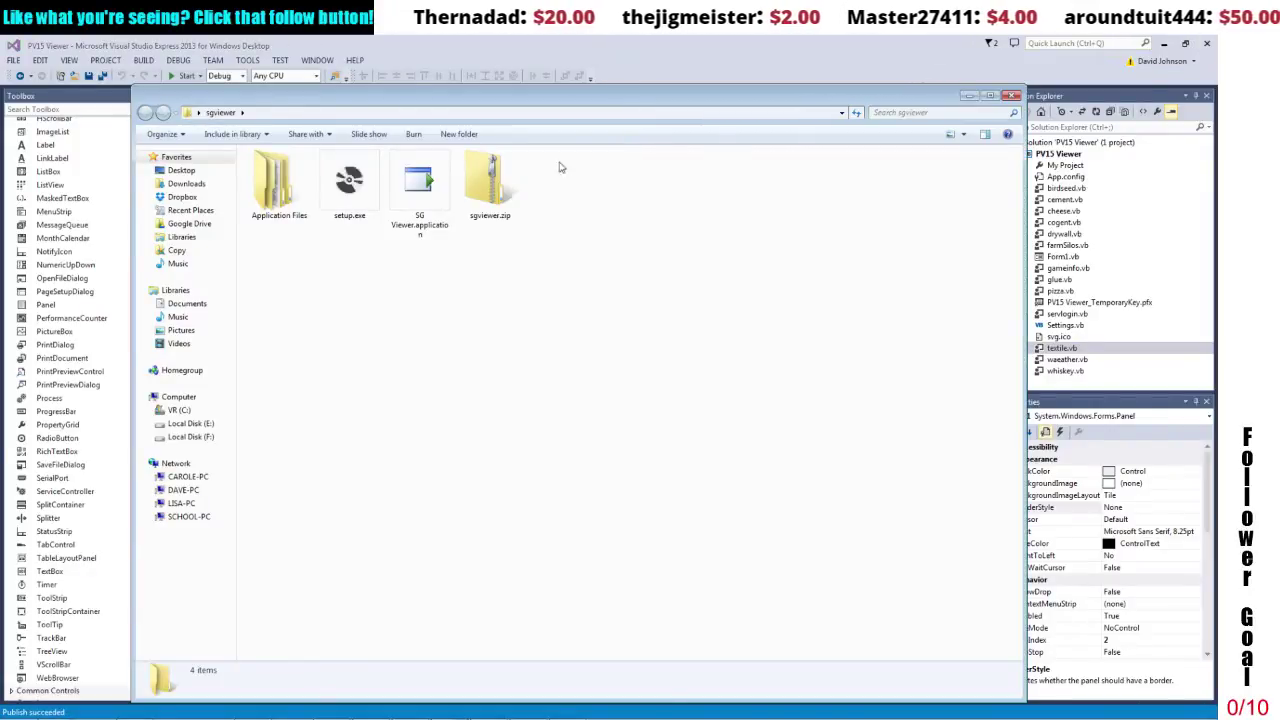
# Launch the published SG Viewer.application and close Visual Studio, saving the PV15 Viewer changes.
pyautogui.doubleClick(426, 186)
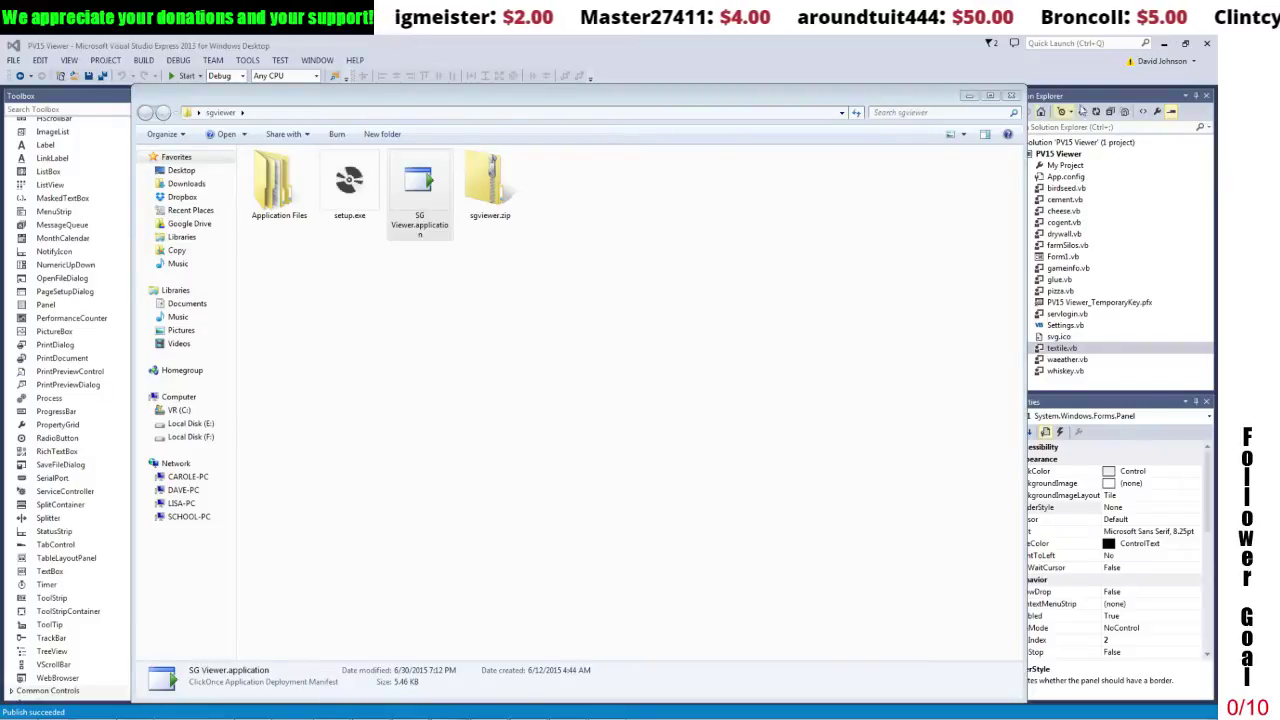
pyautogui.click(1207, 43)
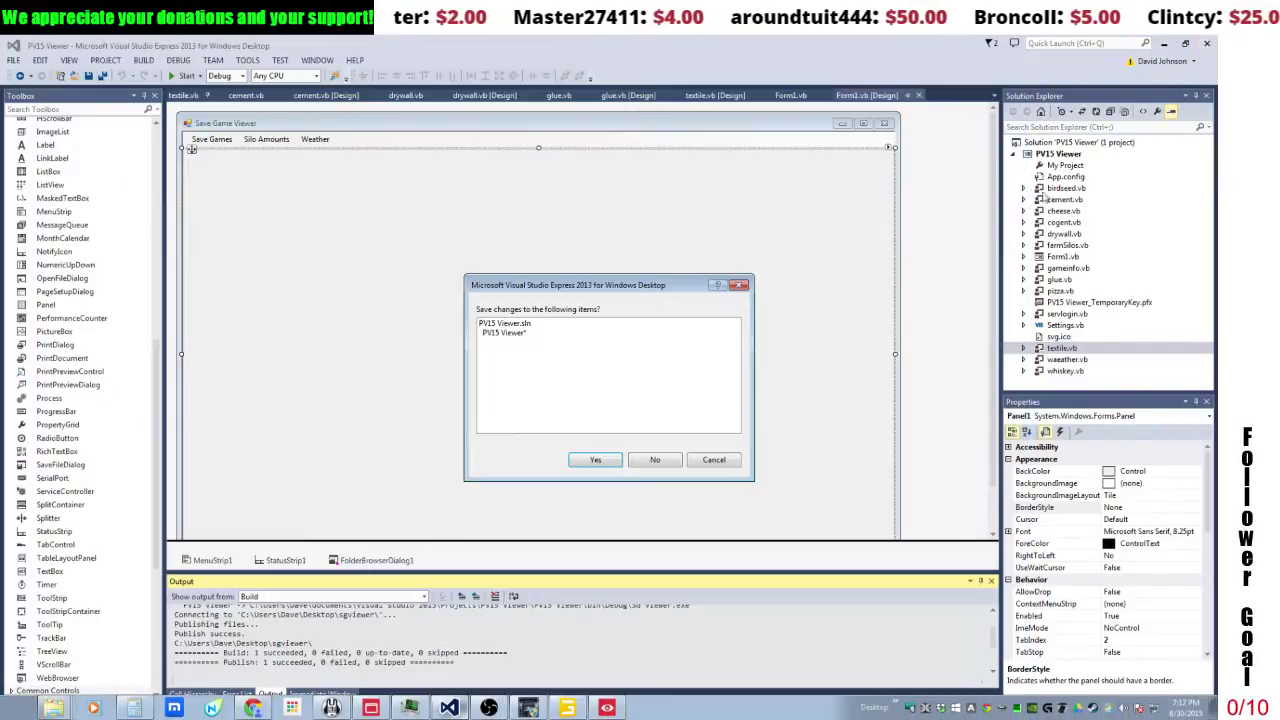
pyautogui.click(595, 459)
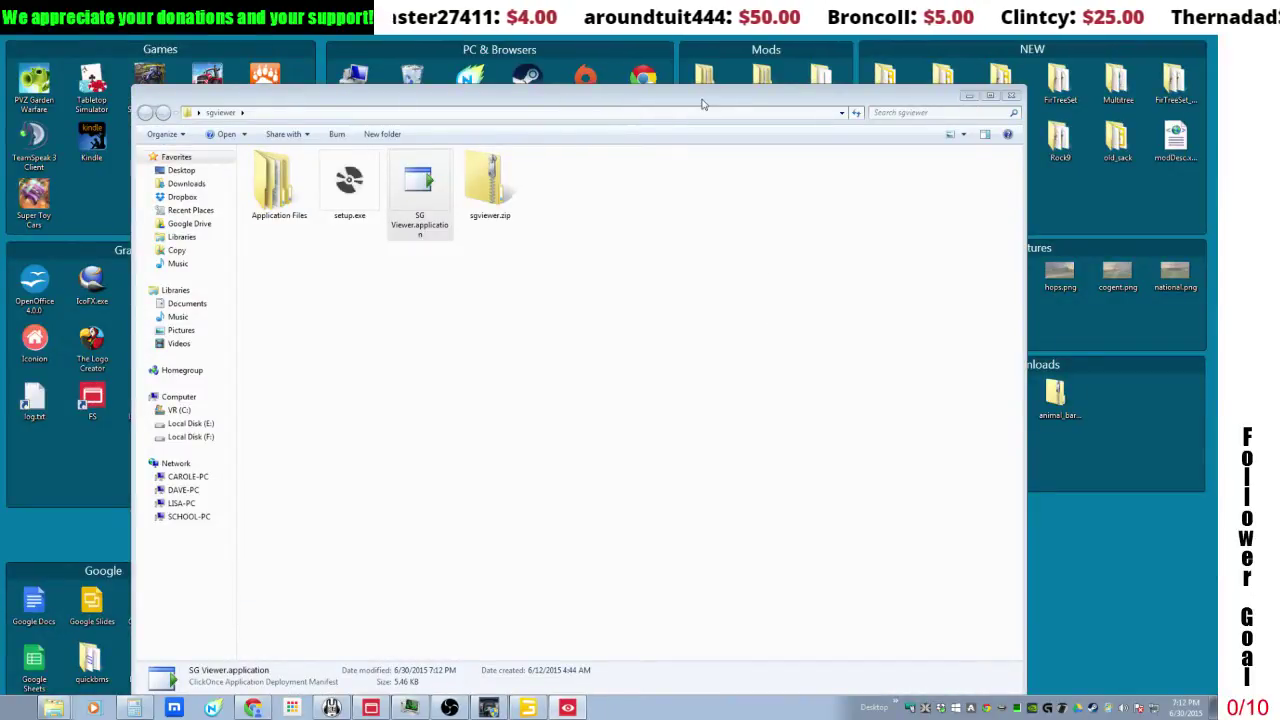
pyautogui.click(969, 96)
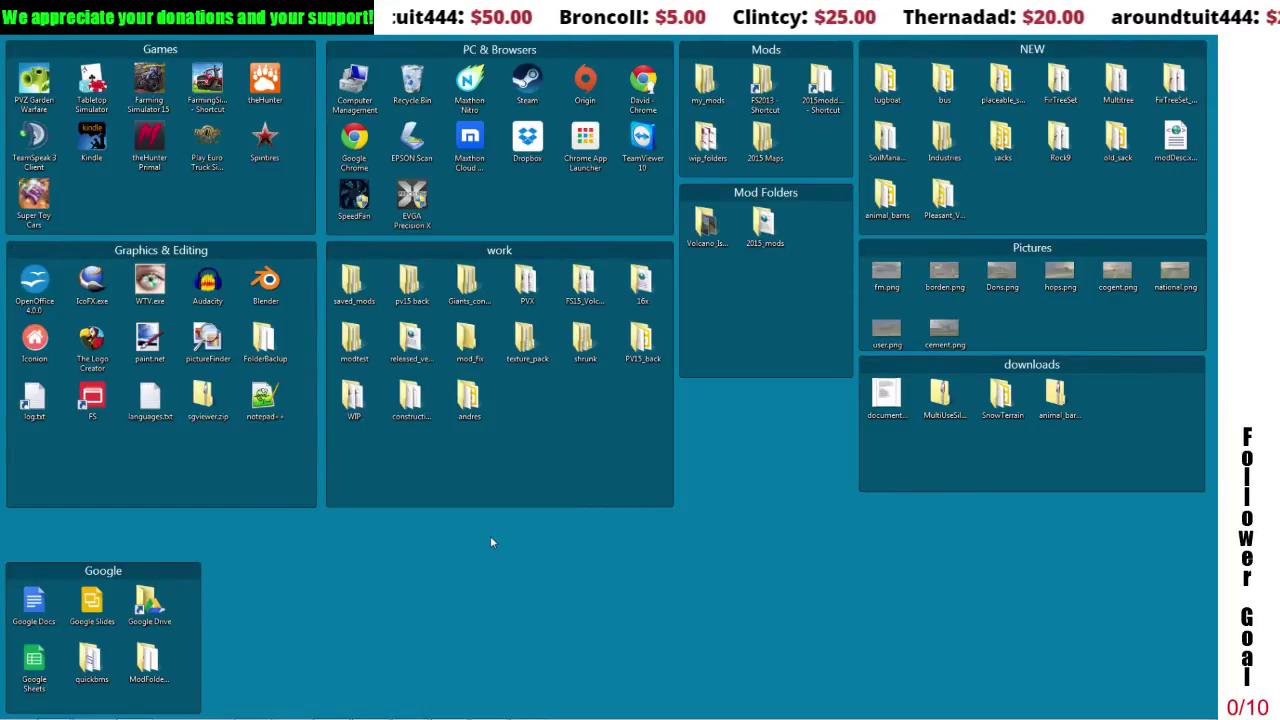
# Open the MapClass folder to check which mods it contains, and minimize it.
pyautogui.scroll(-1, 491, 537)
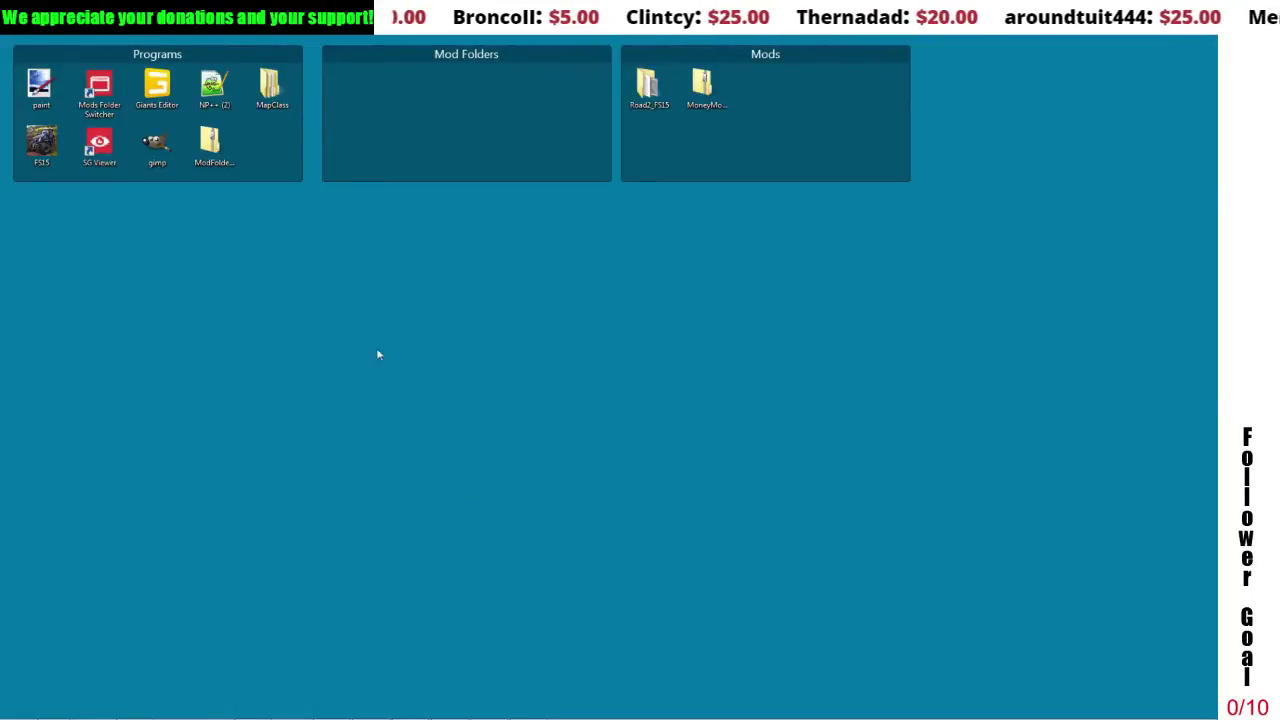
pyautogui.doubleClick(270, 86)
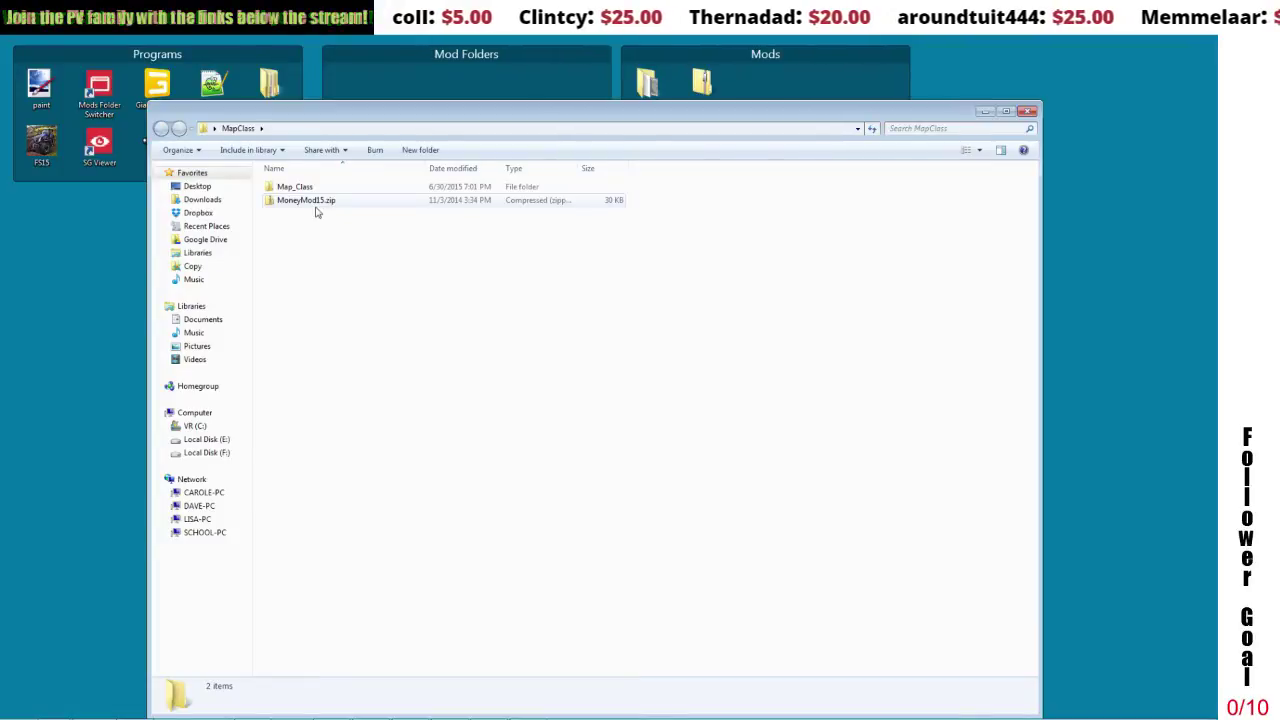
pyautogui.click(60, 443)
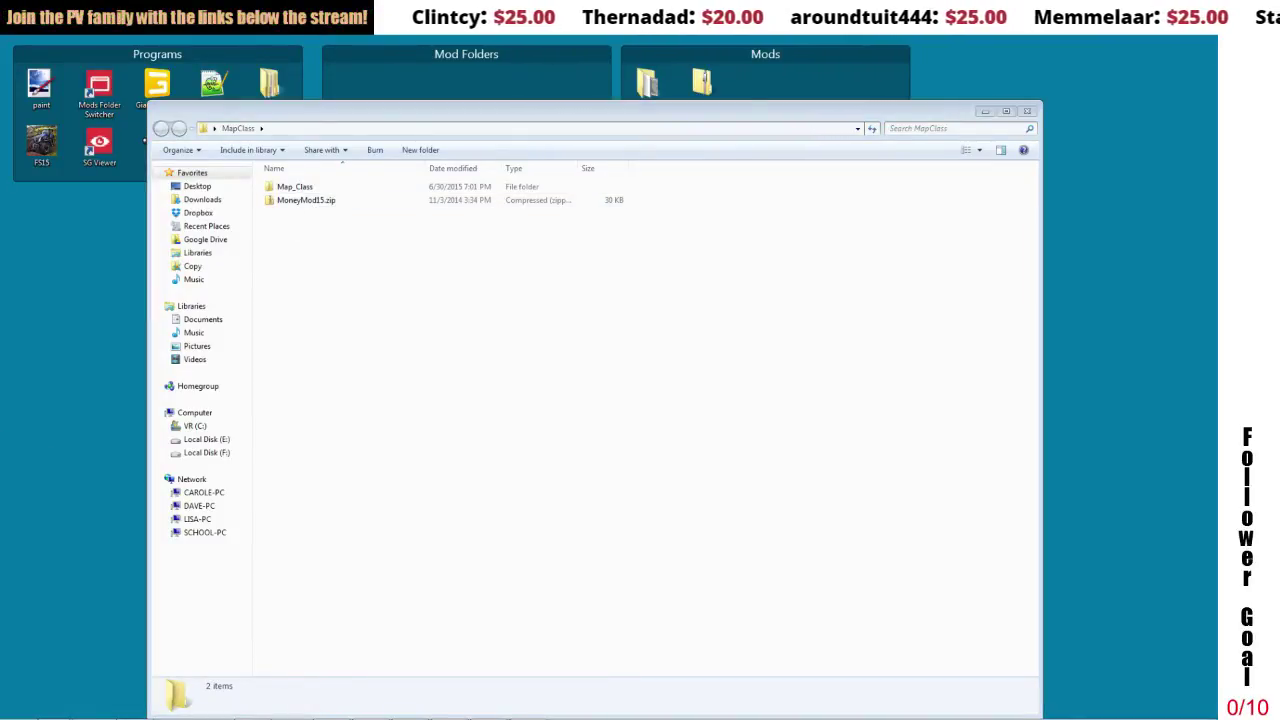
pyautogui.click(985, 112)
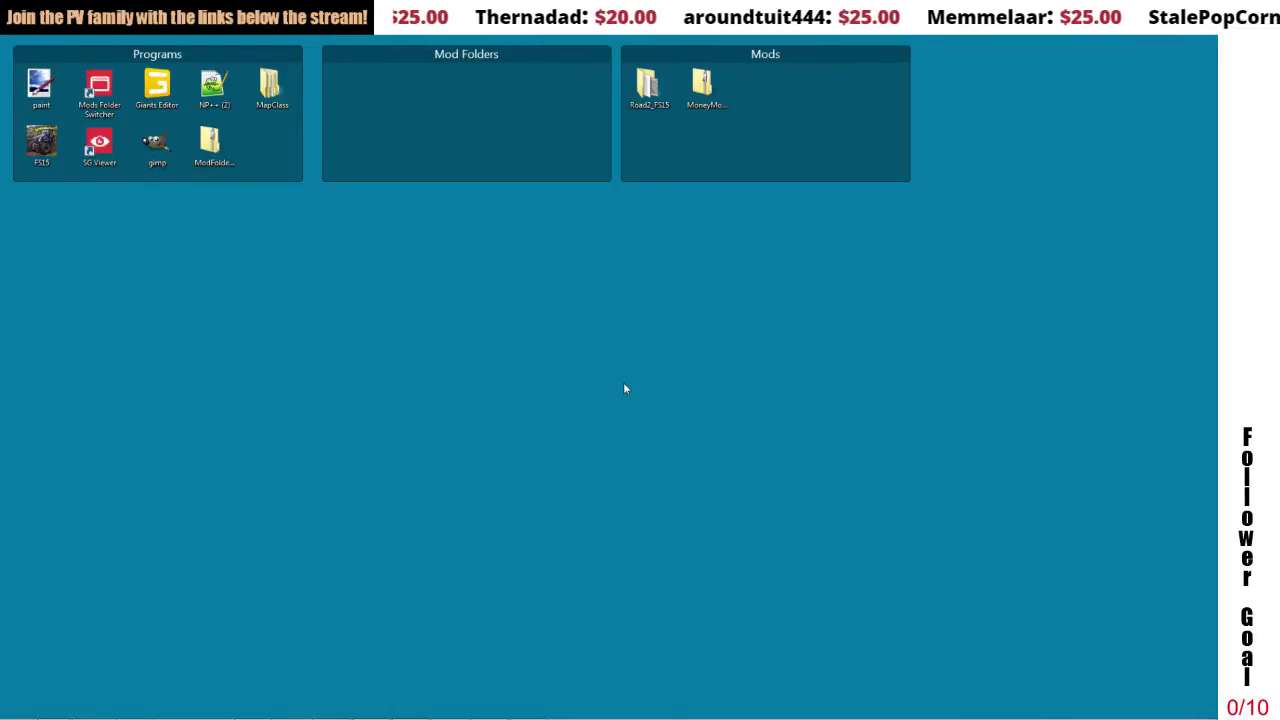
pyautogui.keyDown('alt'); pyautogui.scroll(-1, 623, 382); pyautogui.keyUp('alt')
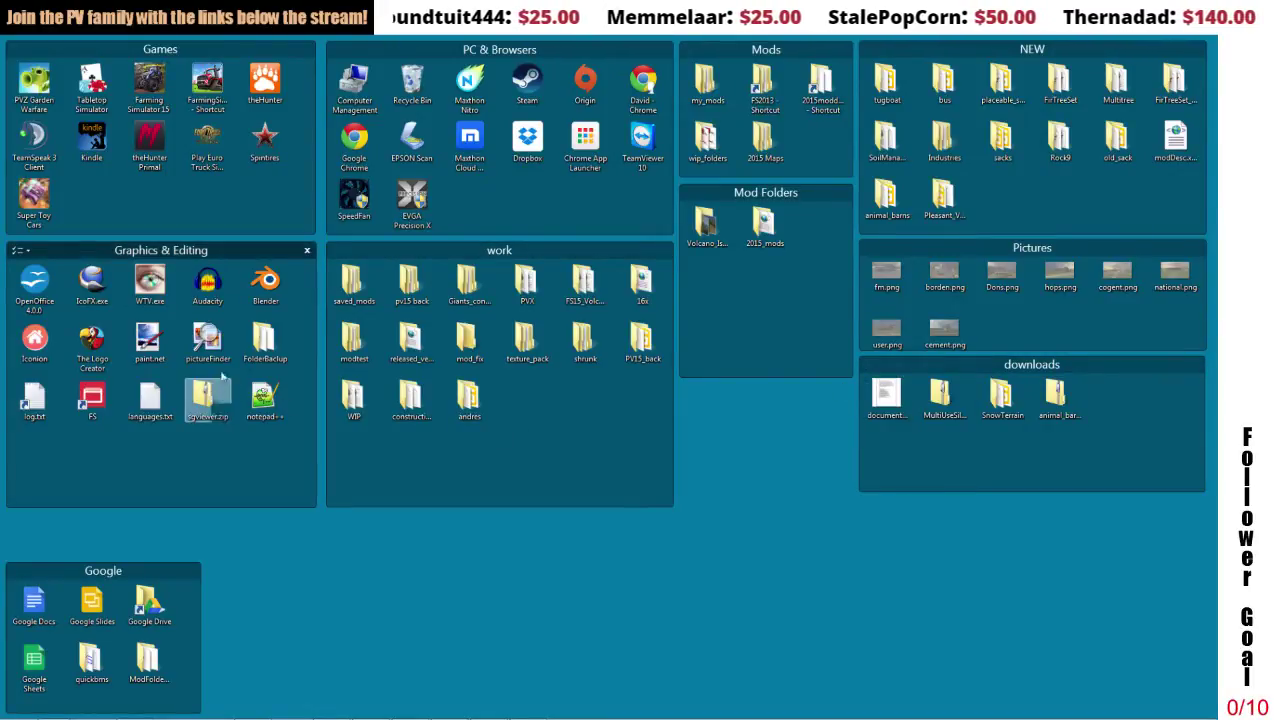
pyautogui.hotkey('alt', '2')
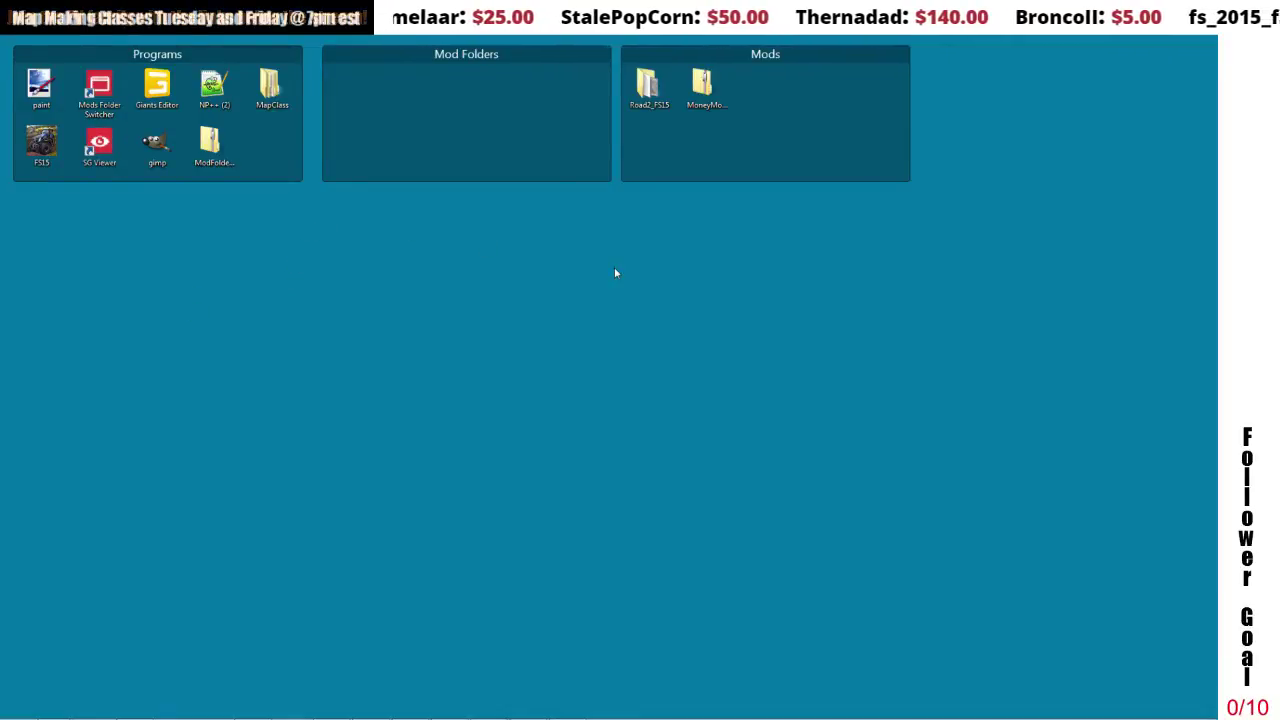
# Bring up the Save Game Viewer's list of save games and choose Save Game 8.
pyautogui.rightClick(275, 172)
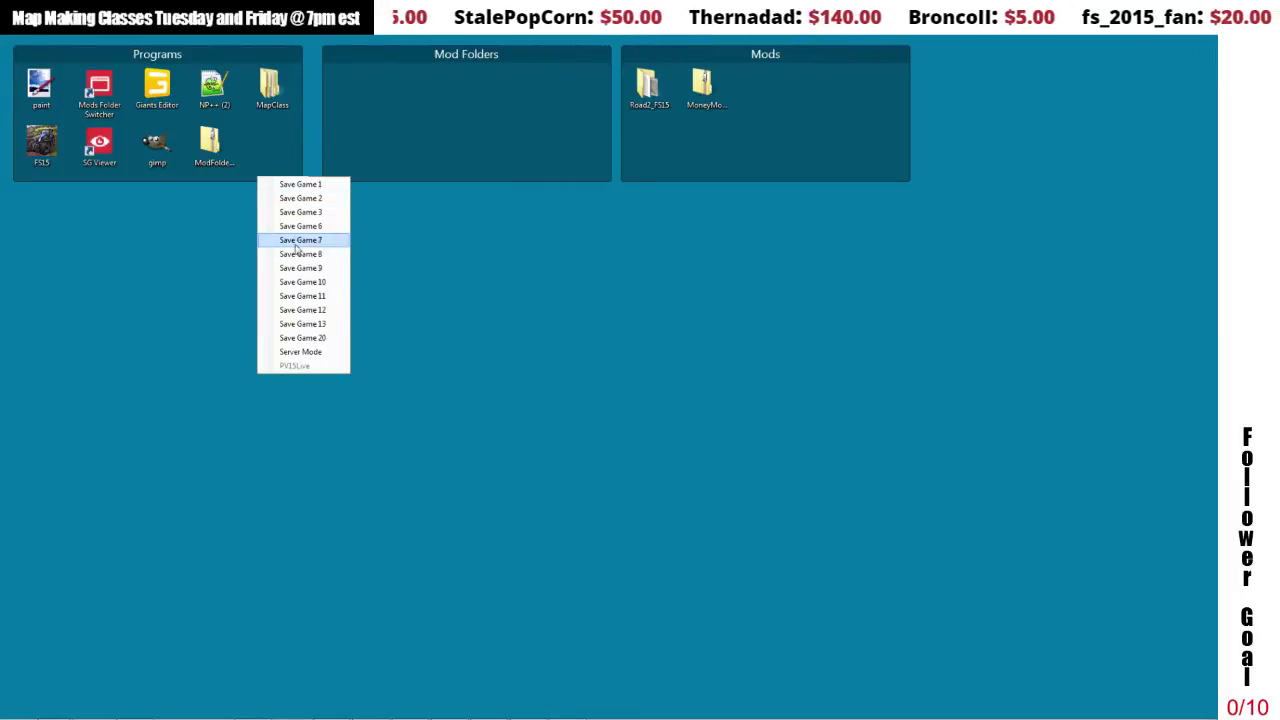
pyautogui.click(431, 161)
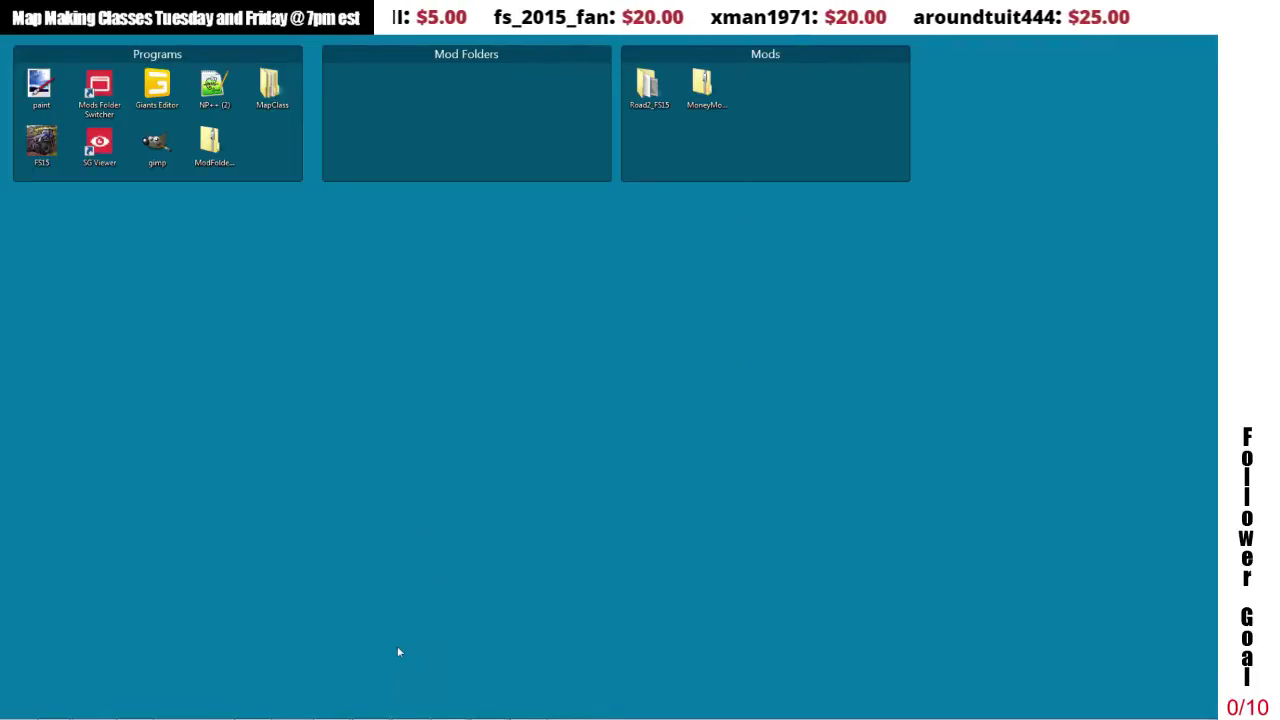
pyautogui.moveTo(395, 712)
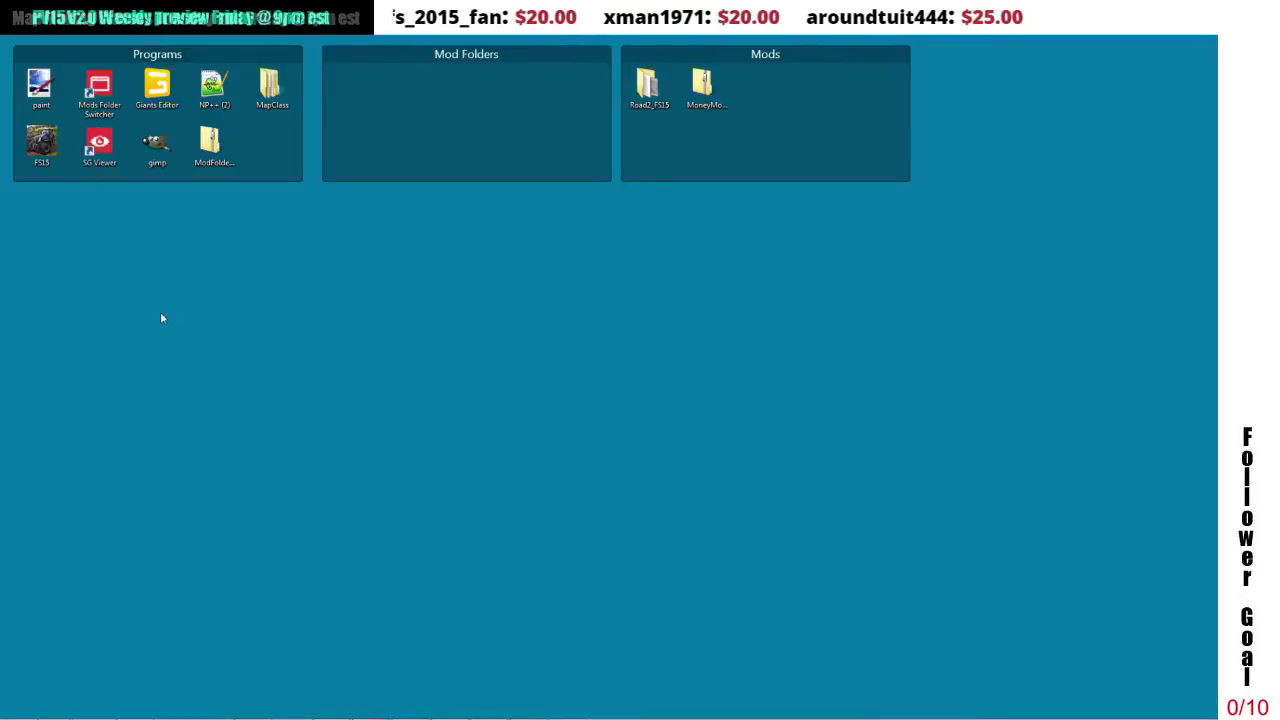
pyautogui.rightClick(257, 176)
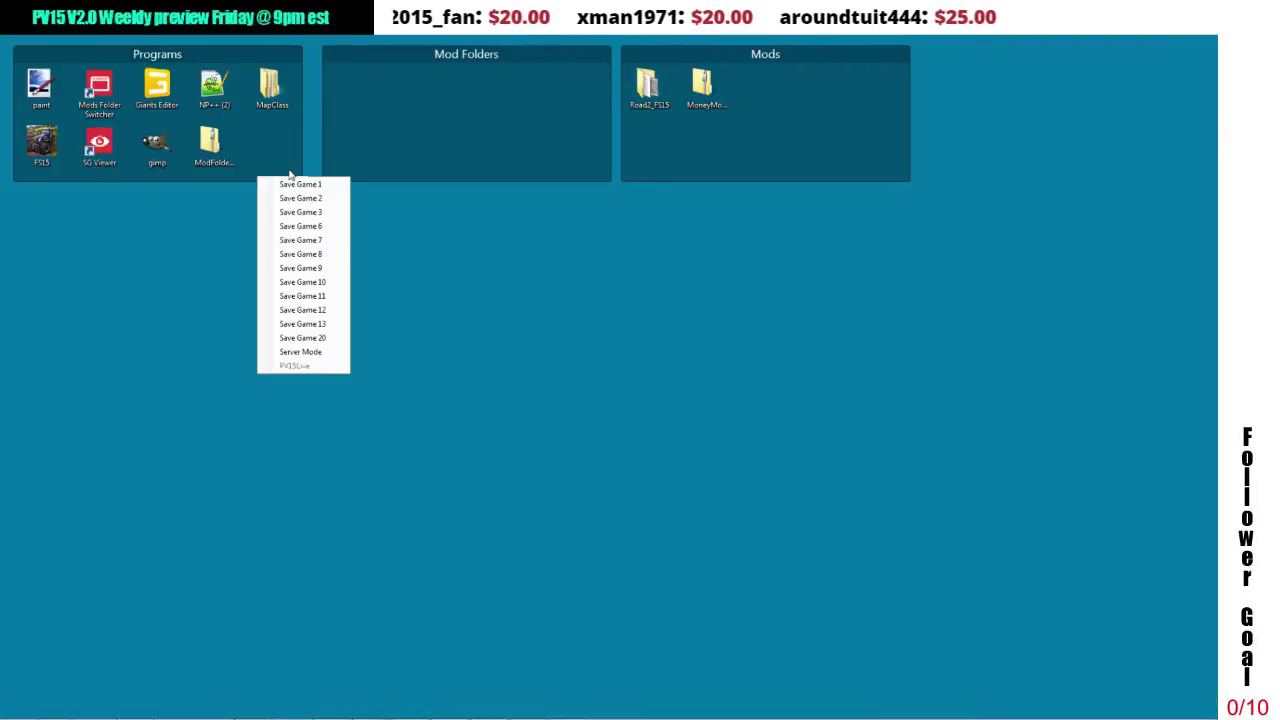
pyautogui.click(306, 254)
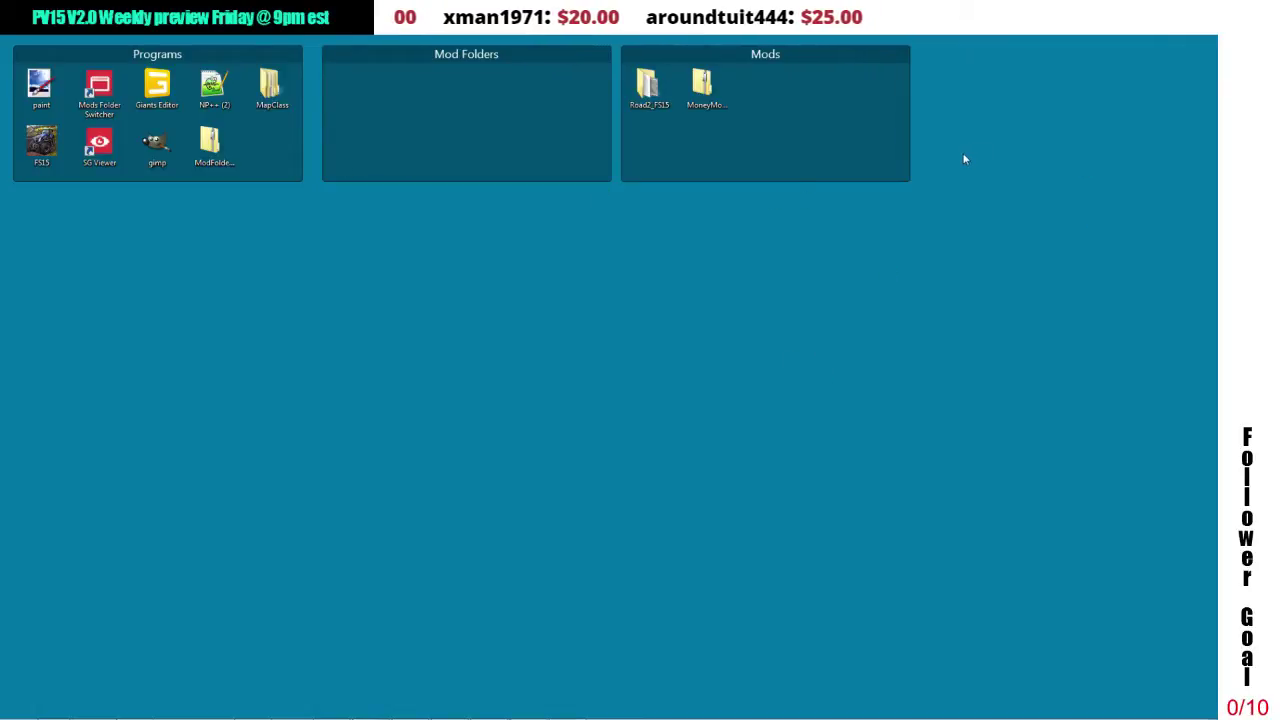
# Switch to GIANTS Editor with map01.i3d, clear the pedestrianSplines selection and look over the map to find the cow pasture's navigation mesh.
pyautogui.click(524, 708)
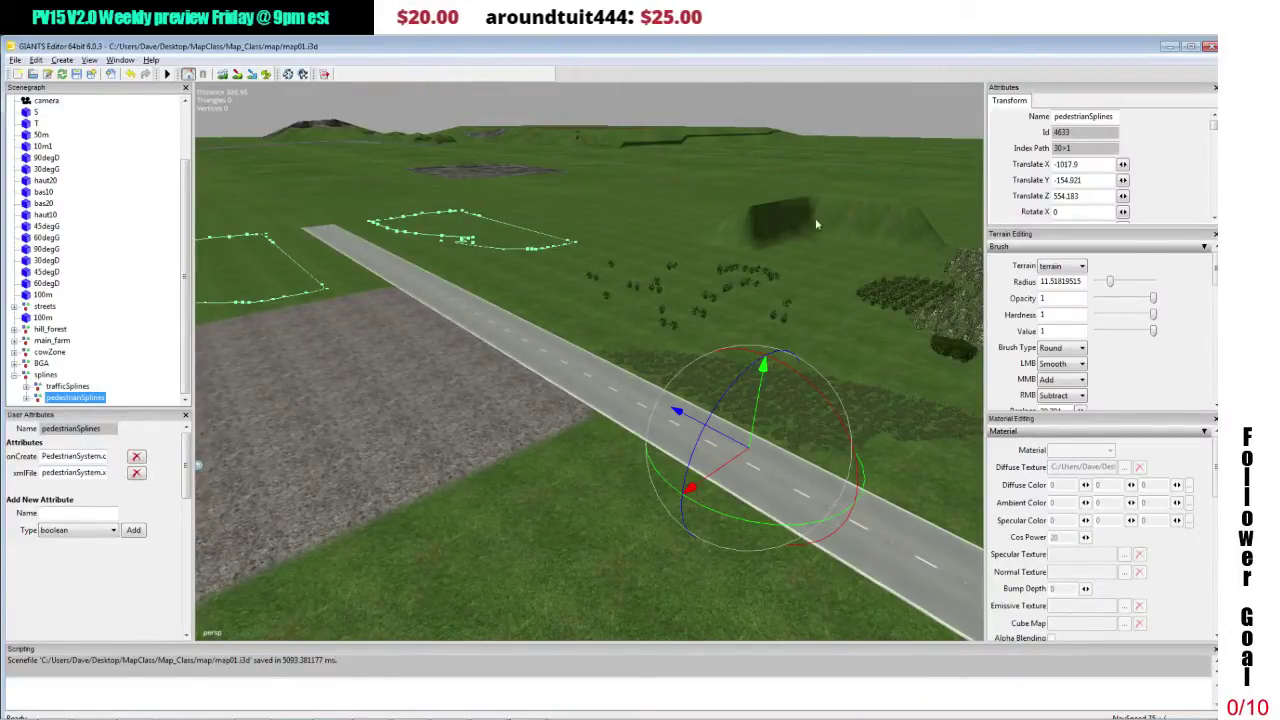
pyautogui.click(634, 217)
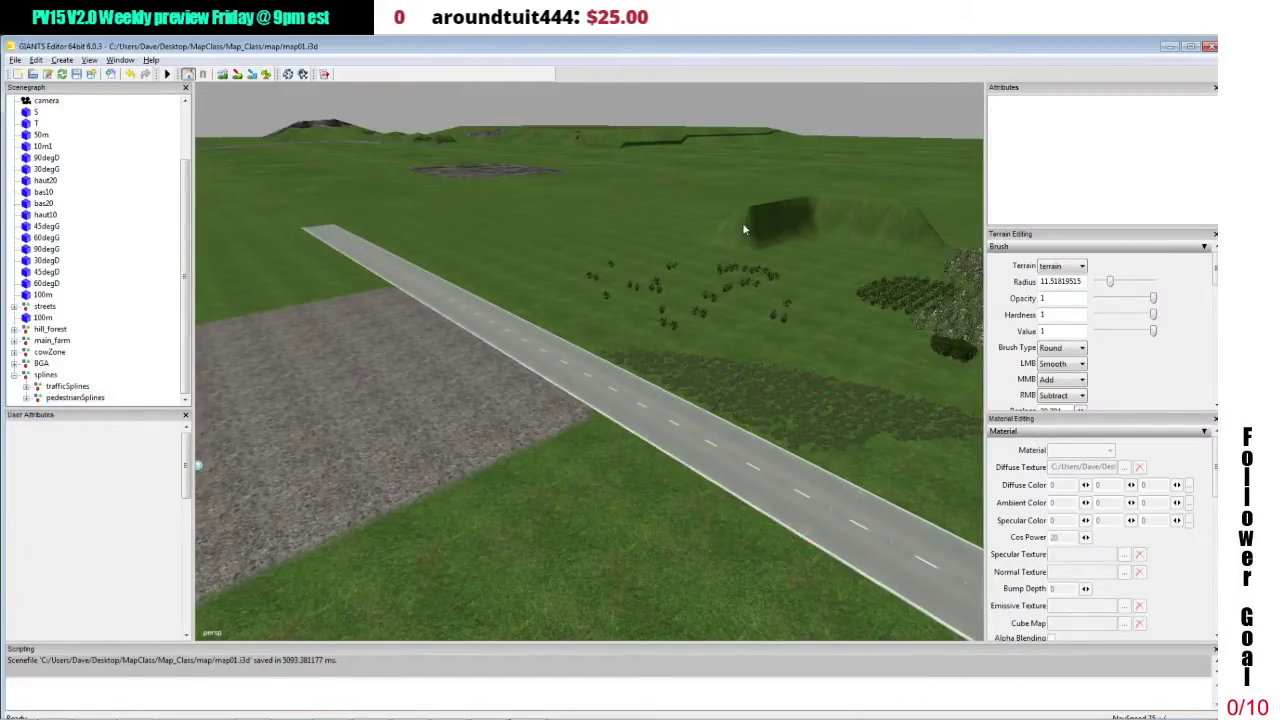
pyautogui.keyDown('alt'); pyautogui.moveTo(744, 229); pyautogui.dragTo(645, 205); pyautogui.keyUp('alt')
pyautogui.keyDown('alt'); pyautogui.moveTo(645, 205); pyautogui.dragTo(666, 306, button='right'); pyautogui.keyUp('alt')
pyautogui.keyDown('alt'); pyautogui.moveTo(666, 306); pyautogui.dragTo(873, 427, button='middle'); pyautogui.keyUp('alt')
pyautogui.scroll(4, 742, 421)
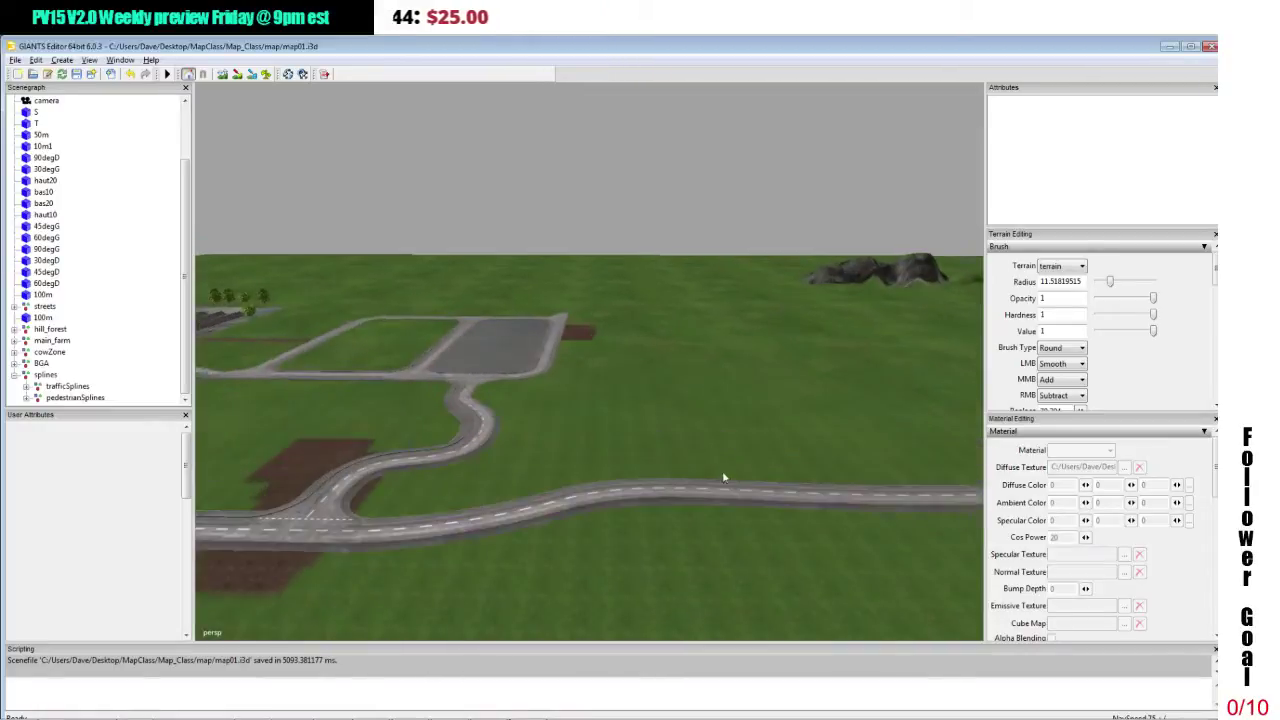
pyautogui.keyDown('alt'); pyautogui.moveTo(743, 397); pyautogui.dragTo(801, 405); pyautogui.keyUp('alt')
pyautogui.moveTo(802, 405); pyautogui.dragTo(656, 371, button='right')
pyautogui.keyDown('alt'); pyautogui.moveTo(656, 371); pyautogui.dragTo(623, 354); pyautogui.keyUp('alt')
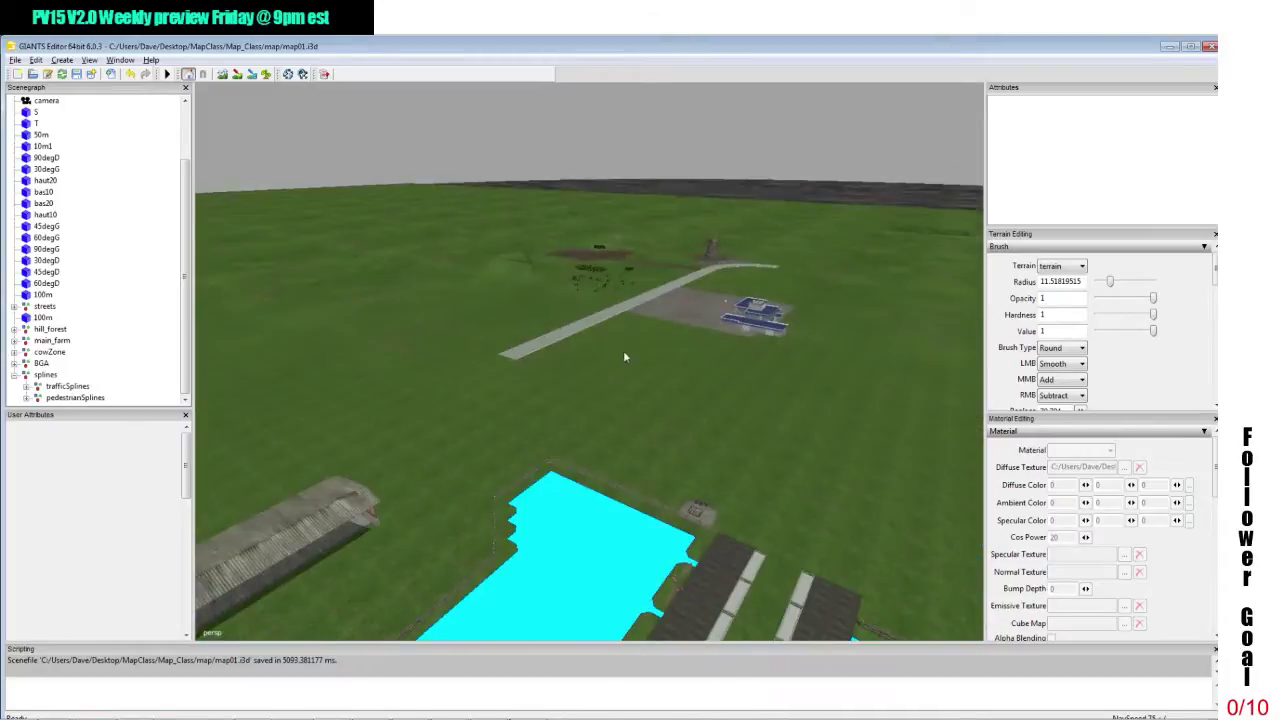
pyautogui.scroll(-4, 548, 414)
pyautogui.keyDown('alt'); pyautogui.moveTo(494, 403); pyautogui.dragTo(588, 400); pyautogui.keyUp('alt')
pyautogui.scroll(2, 588, 400)
pyautogui.moveTo(587, 400); pyautogui.dragTo(760, 375, button='right')
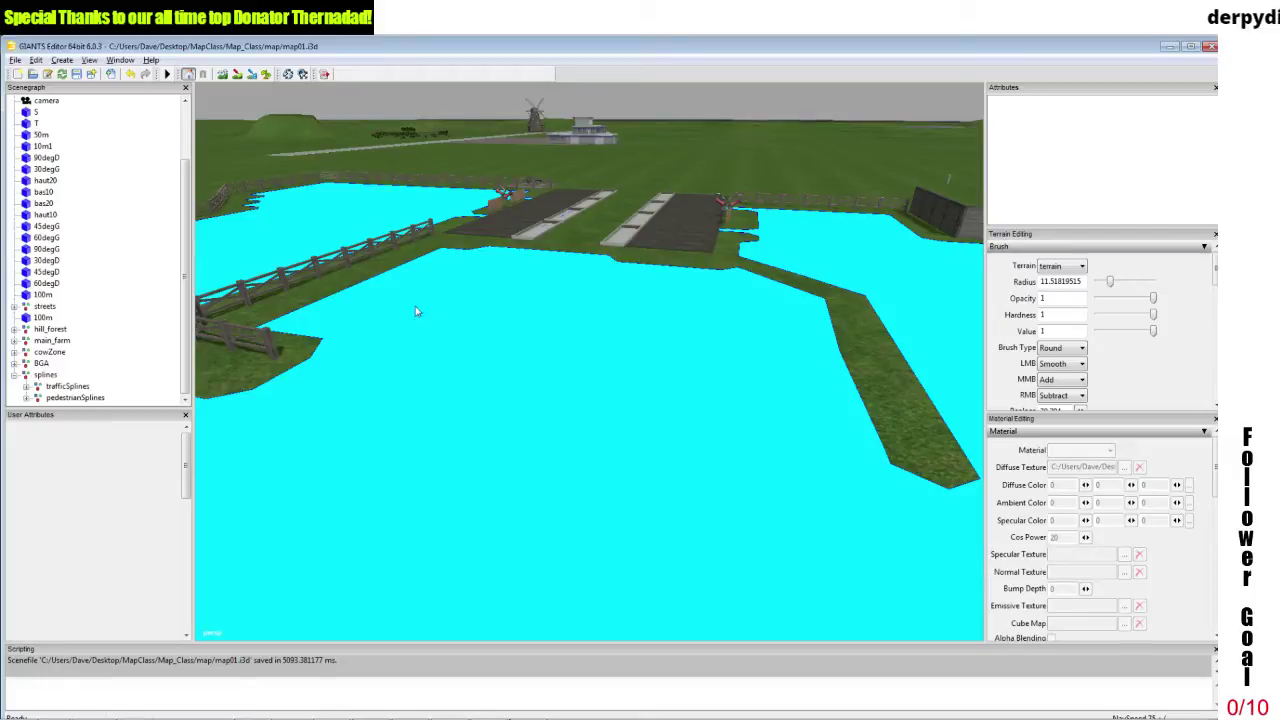
# Select the end piece of the inner cow pasture fence, collapse cowZoneFence01 and cowZone in the scenegraph, and expand allYouNeed.
pyautogui.click(258, 334)
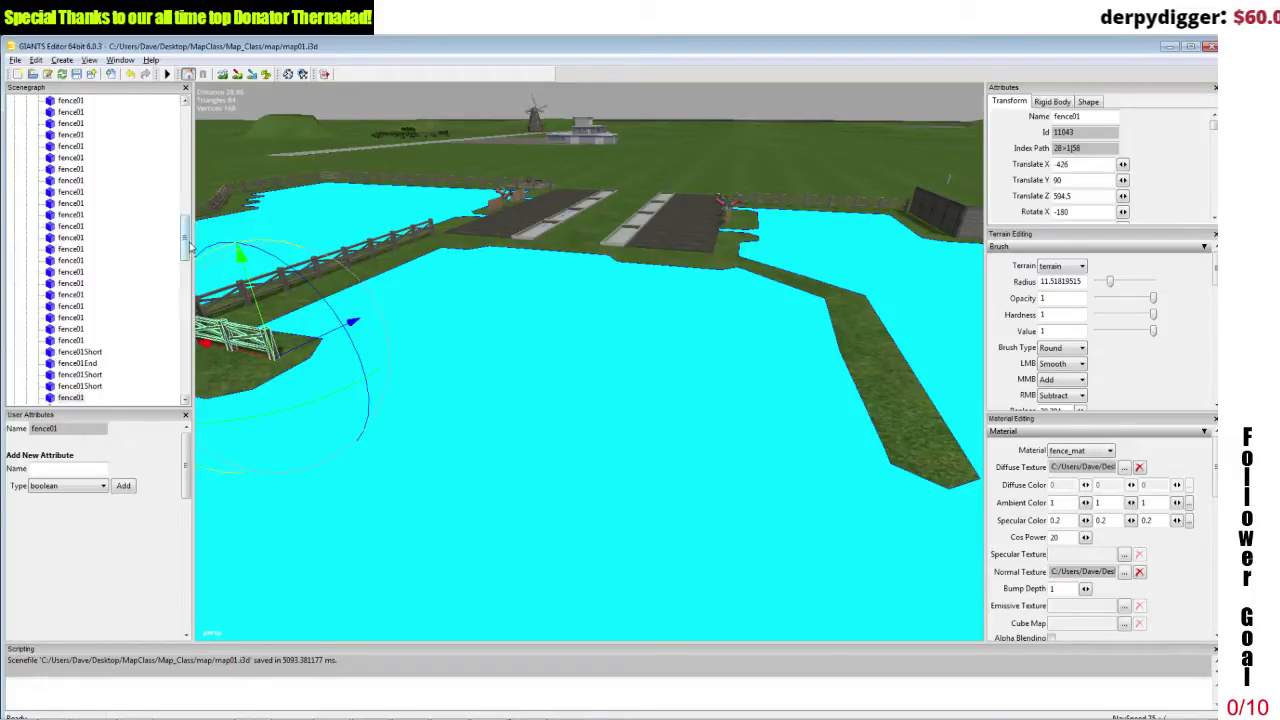
pyautogui.moveTo(190, 248); pyautogui.dragTo(159, 148)
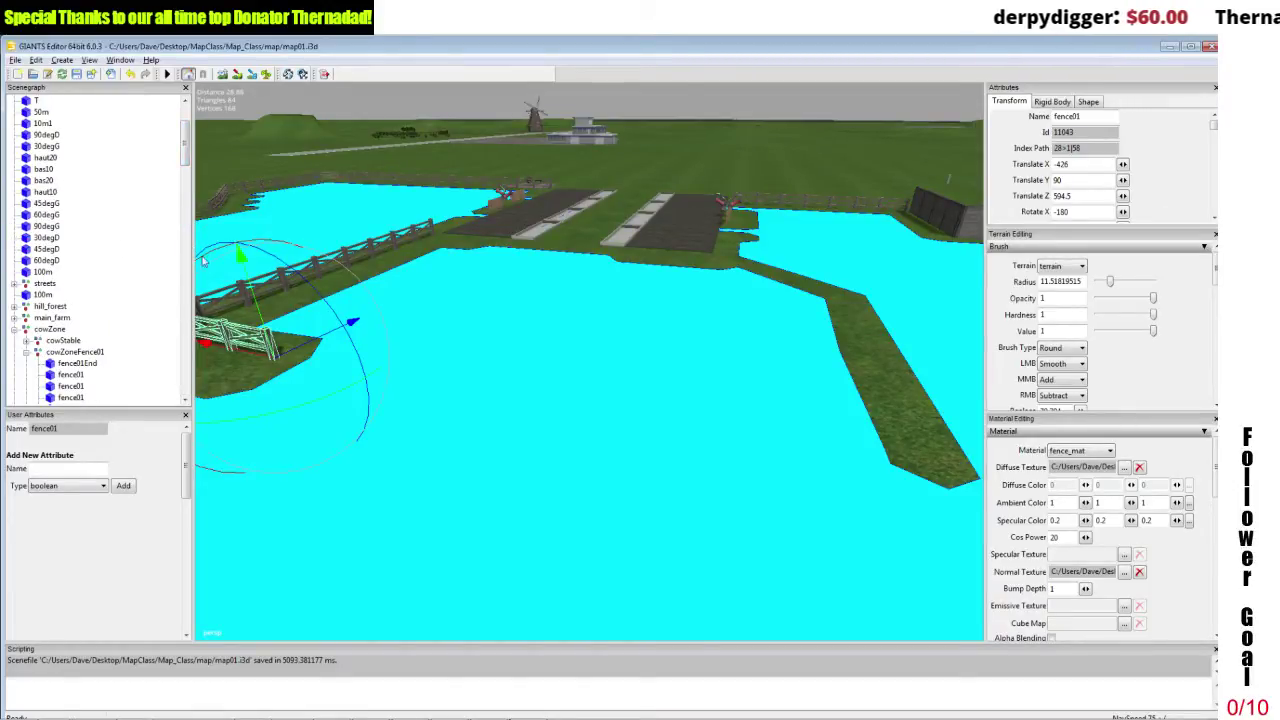
pyautogui.moveTo(186, 140)
pyautogui.mouseDown()
pyautogui.moveTo(186, 120)
pyautogui.moveTo(184, 370)
pyautogui.moveTo(186, 165)
pyautogui.mouseUp()
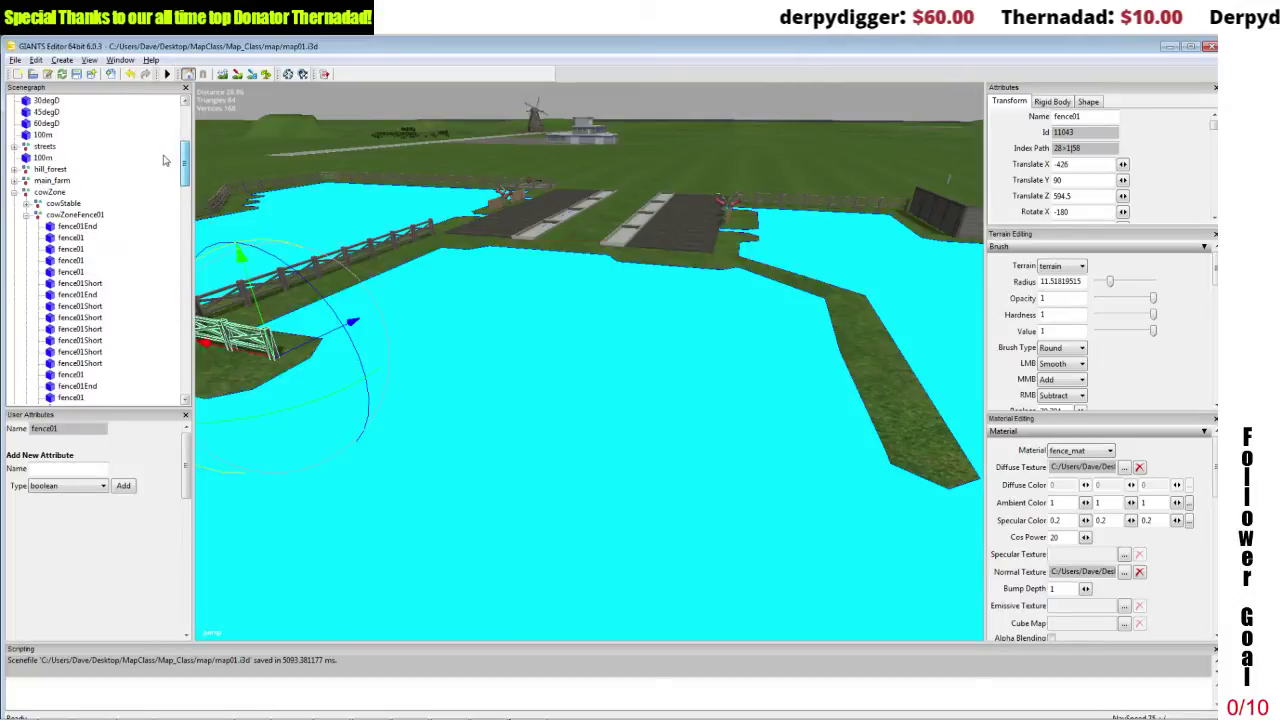
pyautogui.click(36, 215)
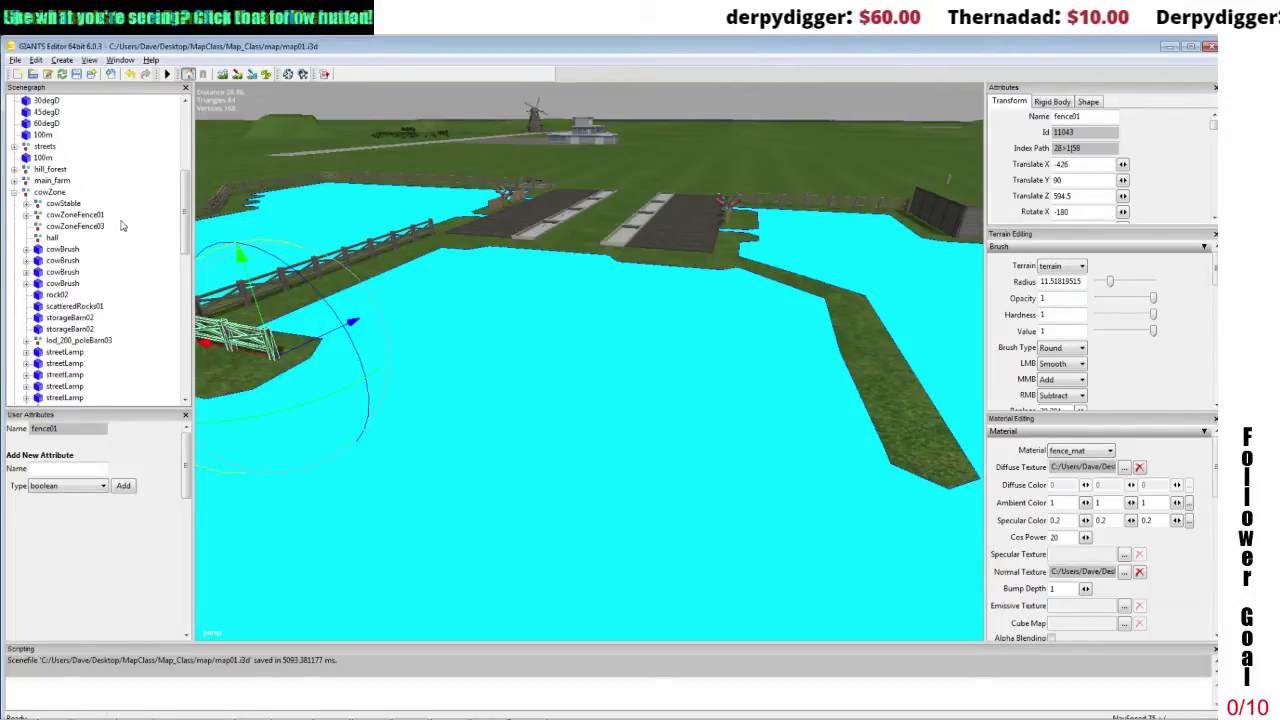
pyautogui.moveTo(185, 215); pyautogui.dragTo(192, 132)
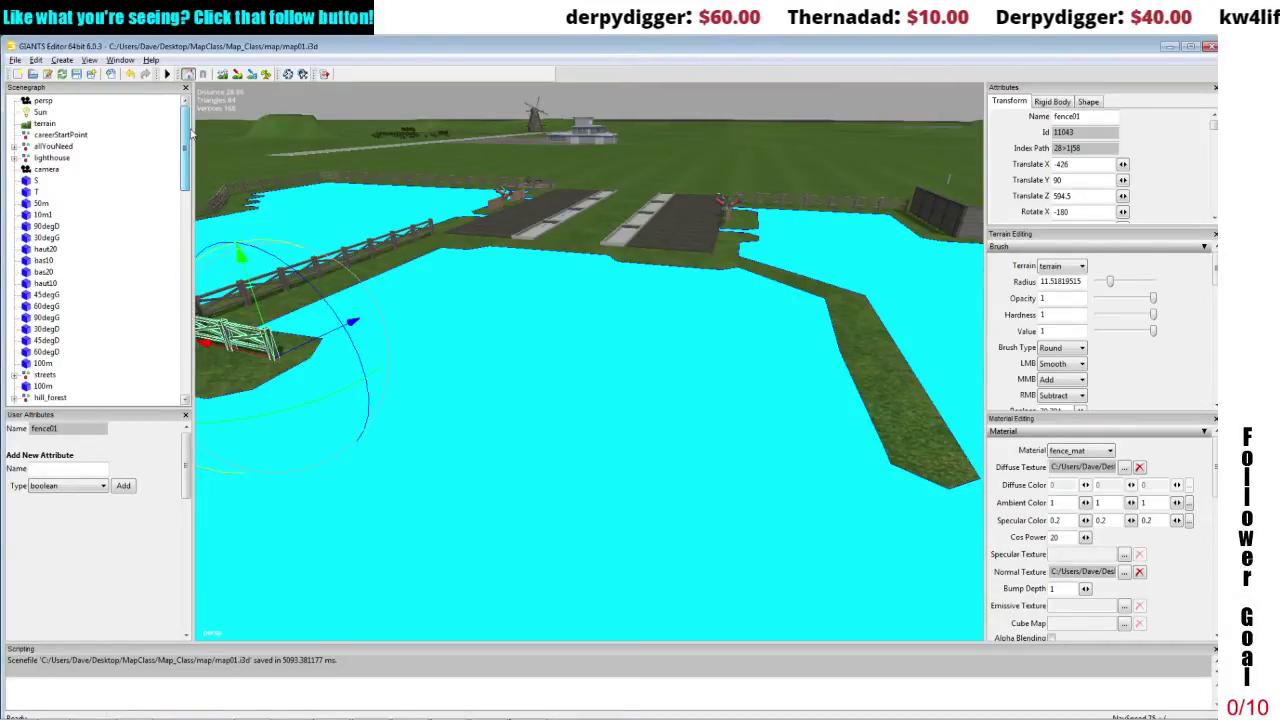
pyautogui.click(14, 146)
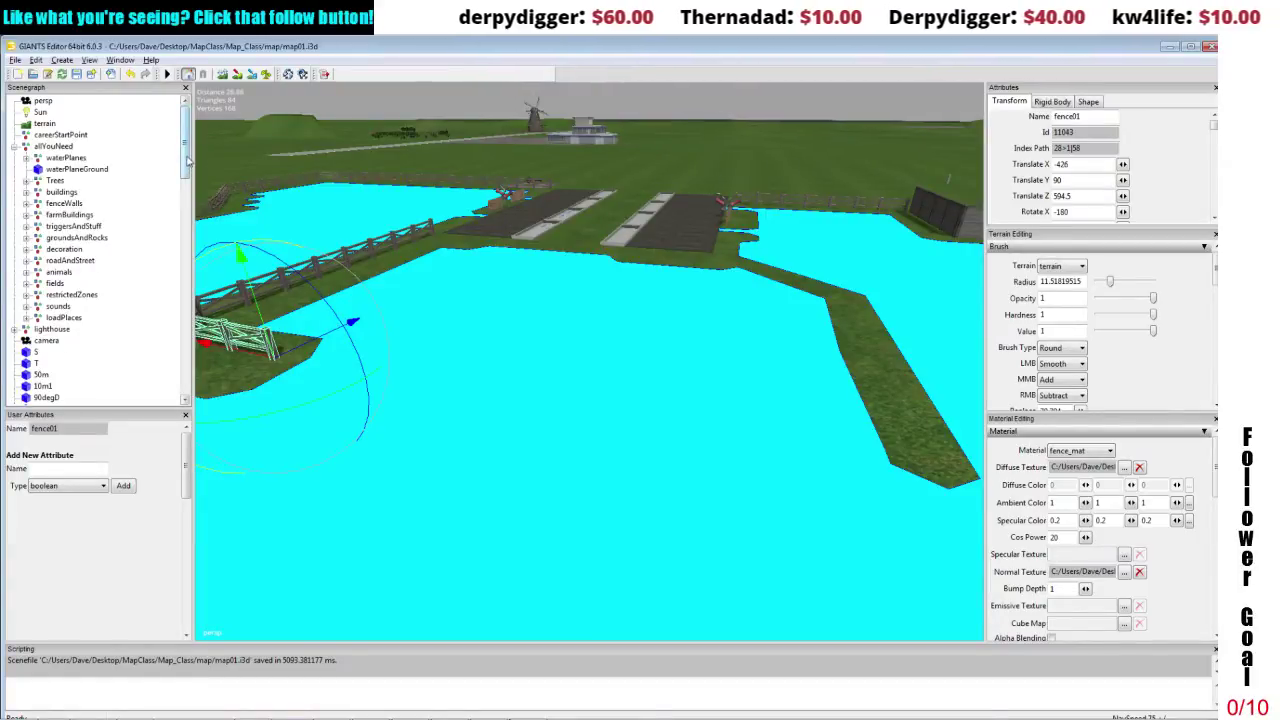
pyautogui.moveTo(186, 160); pyautogui.dragTo(194, 233)
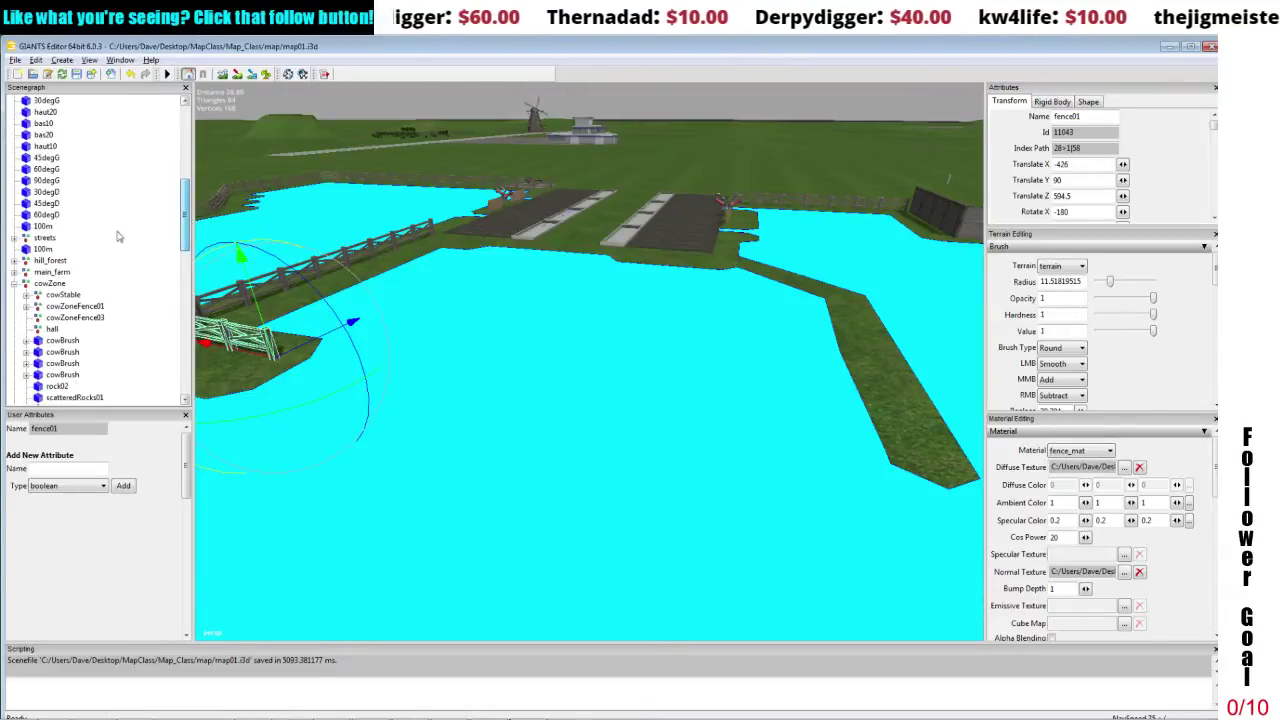
pyautogui.click(14, 284)
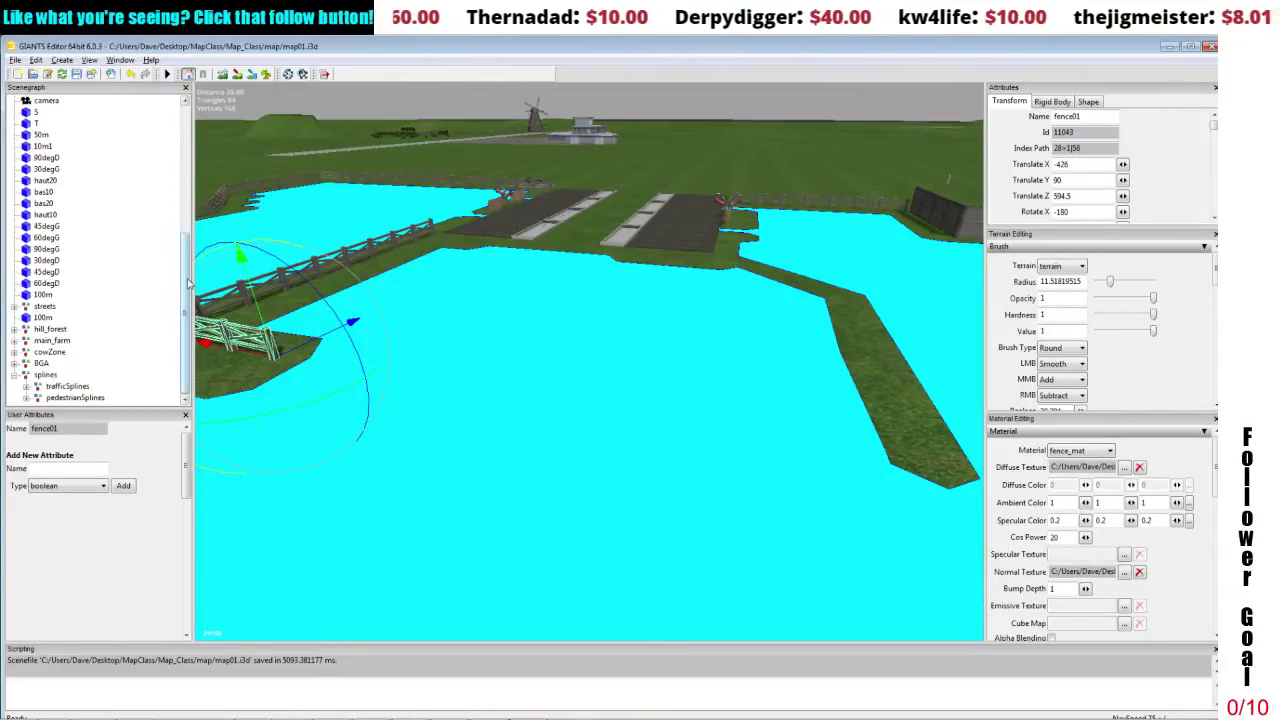
# Select CowNavMesh in the cowsHusbandry group under animals and examine how the mesh runs around the inner fence.
pyautogui.moveTo(188, 280); pyautogui.dragTo(183, 205)
pyautogui.doubleClick(58, 169)
pyautogui.click(70, 180)
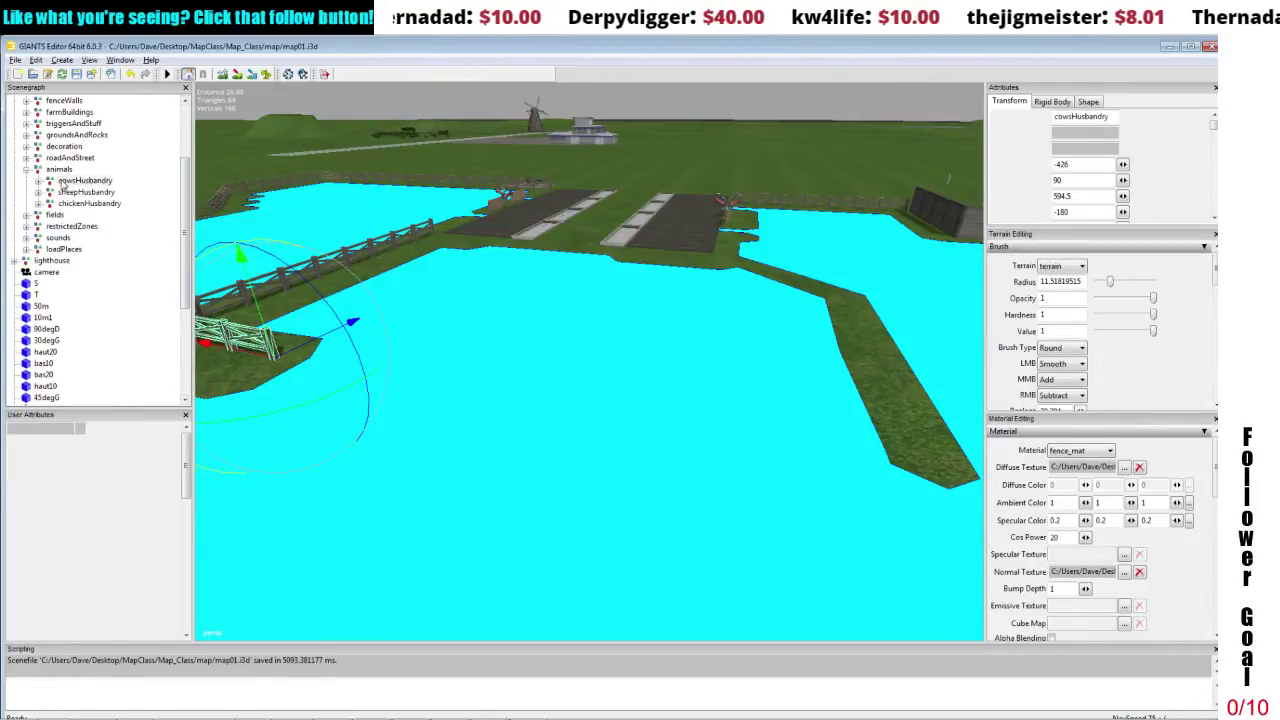
pyautogui.doubleClick(47, 182)
pyautogui.click(75, 191)
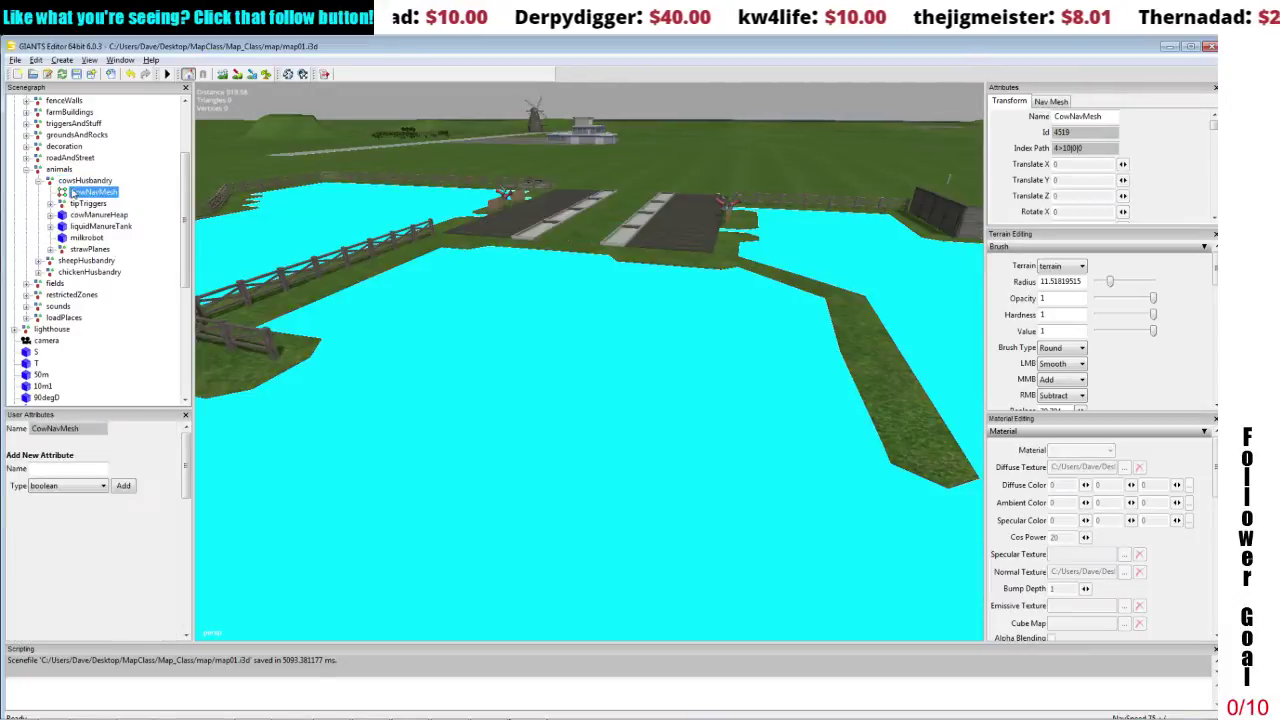
pyautogui.keyDown('alt'); pyautogui.moveTo(656, 259); pyautogui.dragTo(597, 257); pyautogui.keyUp('alt')
pyautogui.scroll(-5, 597, 257)
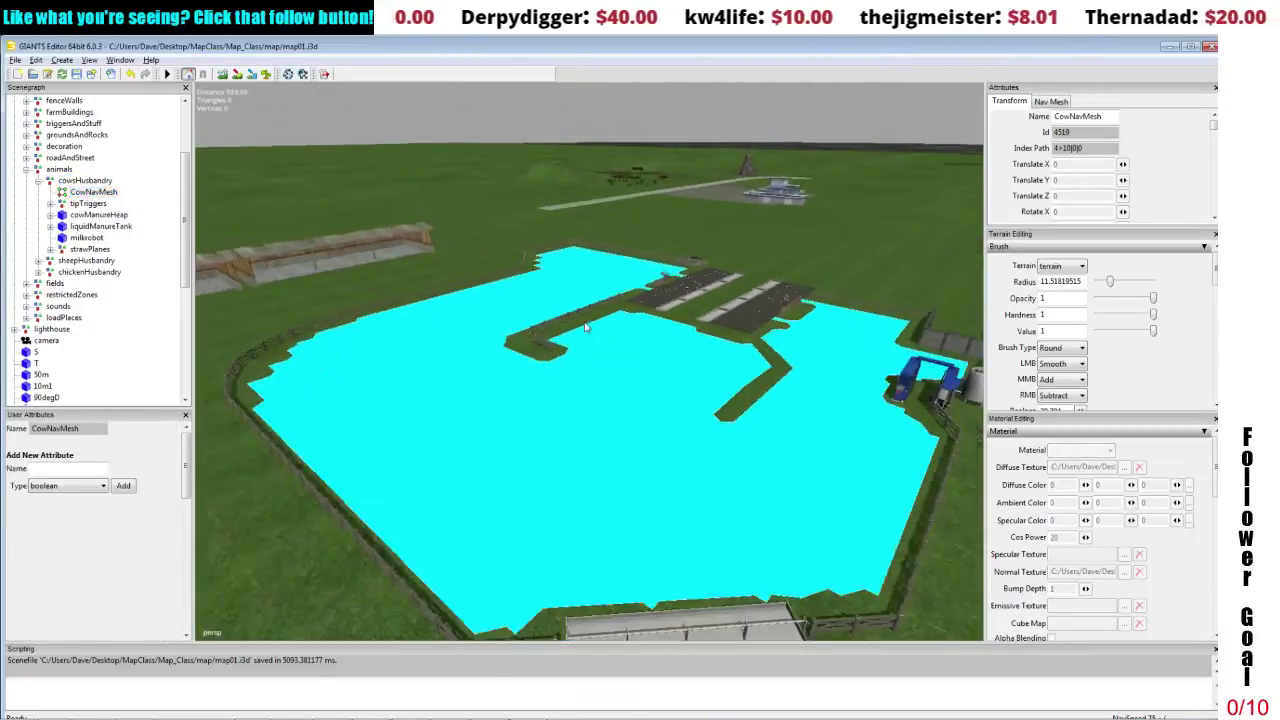
pyautogui.keyDown('alt'); pyautogui.moveTo(597, 325); pyautogui.dragTo(551, 306); pyautogui.keyUp('alt')
pyautogui.scroll(6, 580, 310)
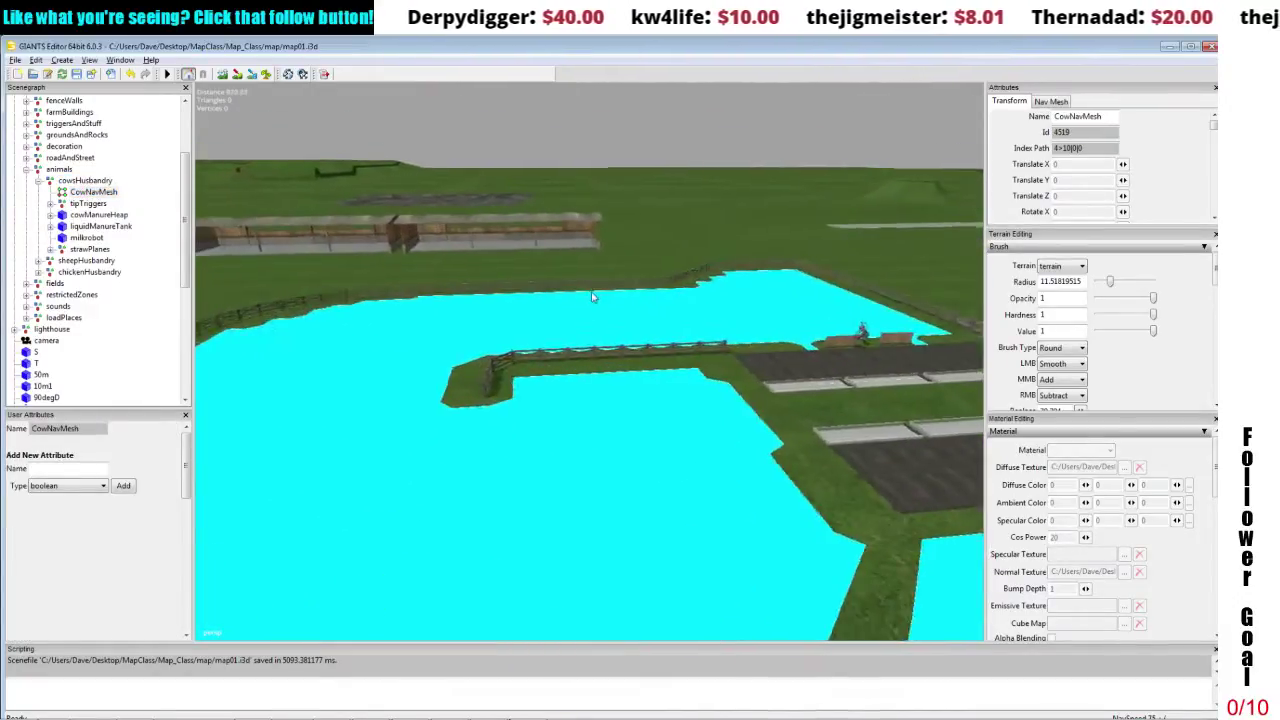
pyautogui.keyDown('alt'); pyautogui.moveTo(540, 380); pyautogui.dragTo(568, 385); pyautogui.keyUp('alt')
# Select the fence01 piece at the inner fence's free end and reset its Build Nav Mesh Mask to ff (255), enabling bits 0 to 7.
pyautogui.click(522, 395)
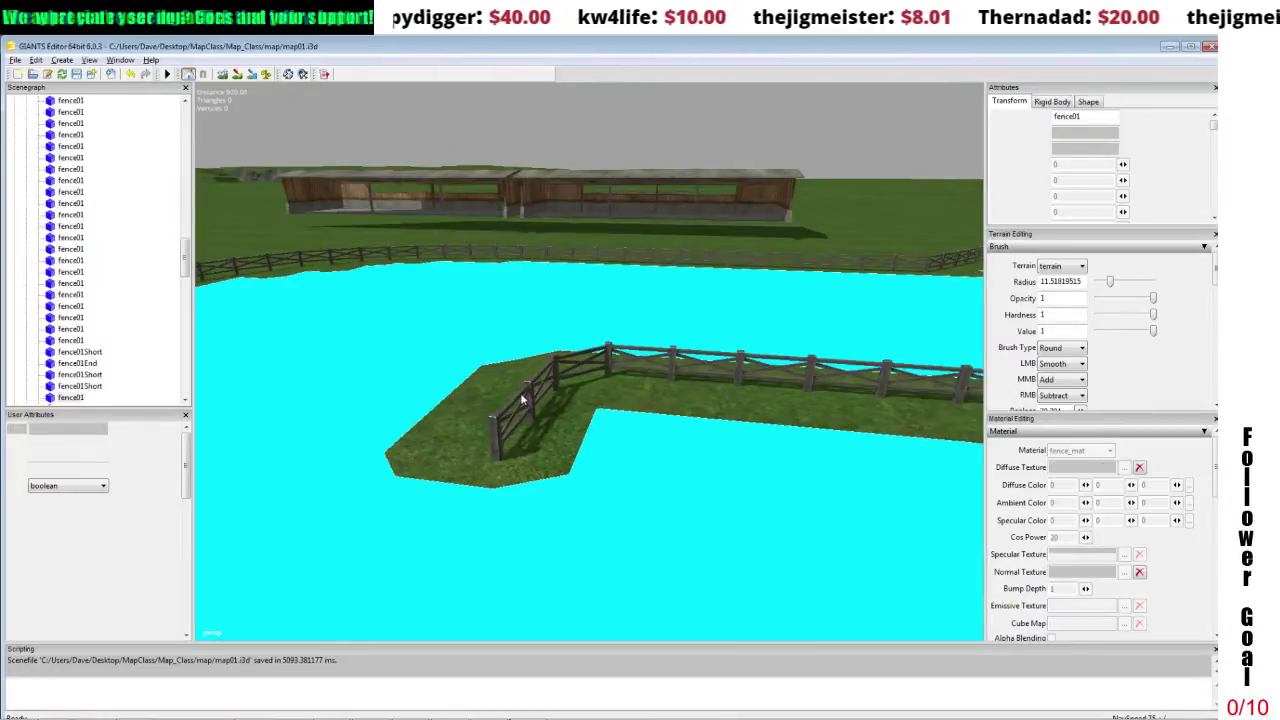
pyautogui.moveTo(537, 390); pyautogui.dragTo(575, 368, button='right')
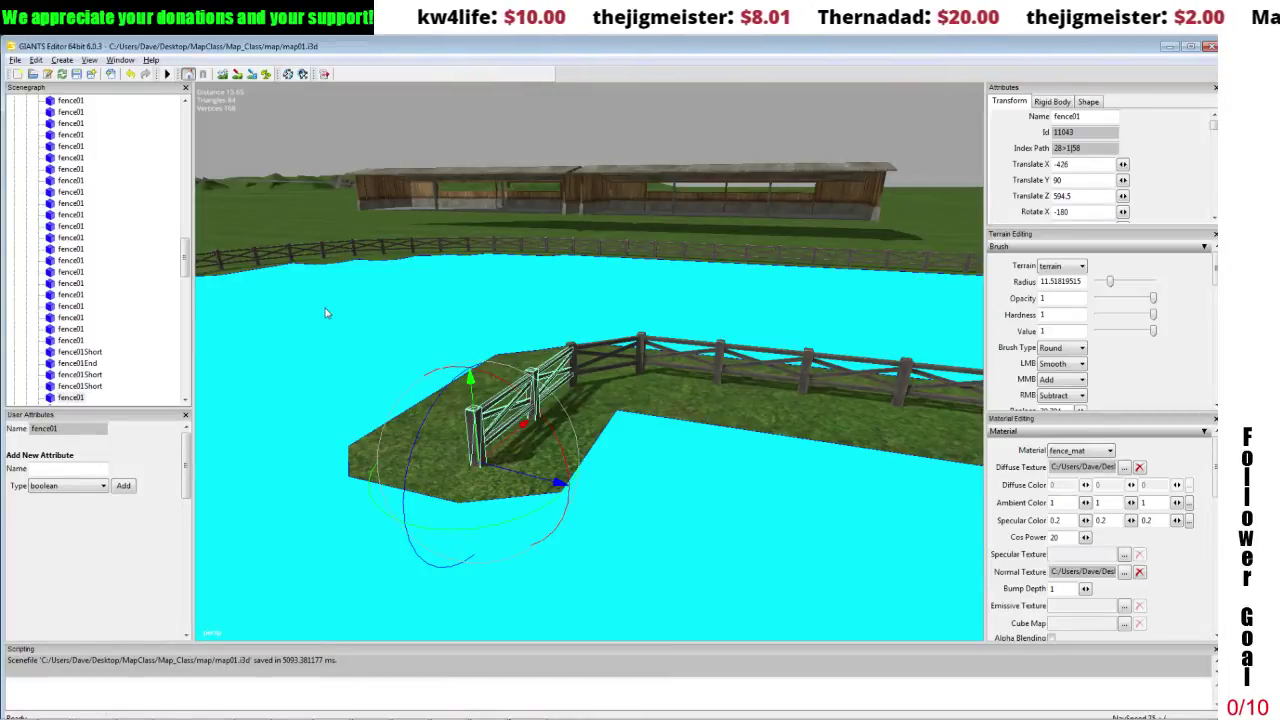
pyautogui.click(1088, 102)
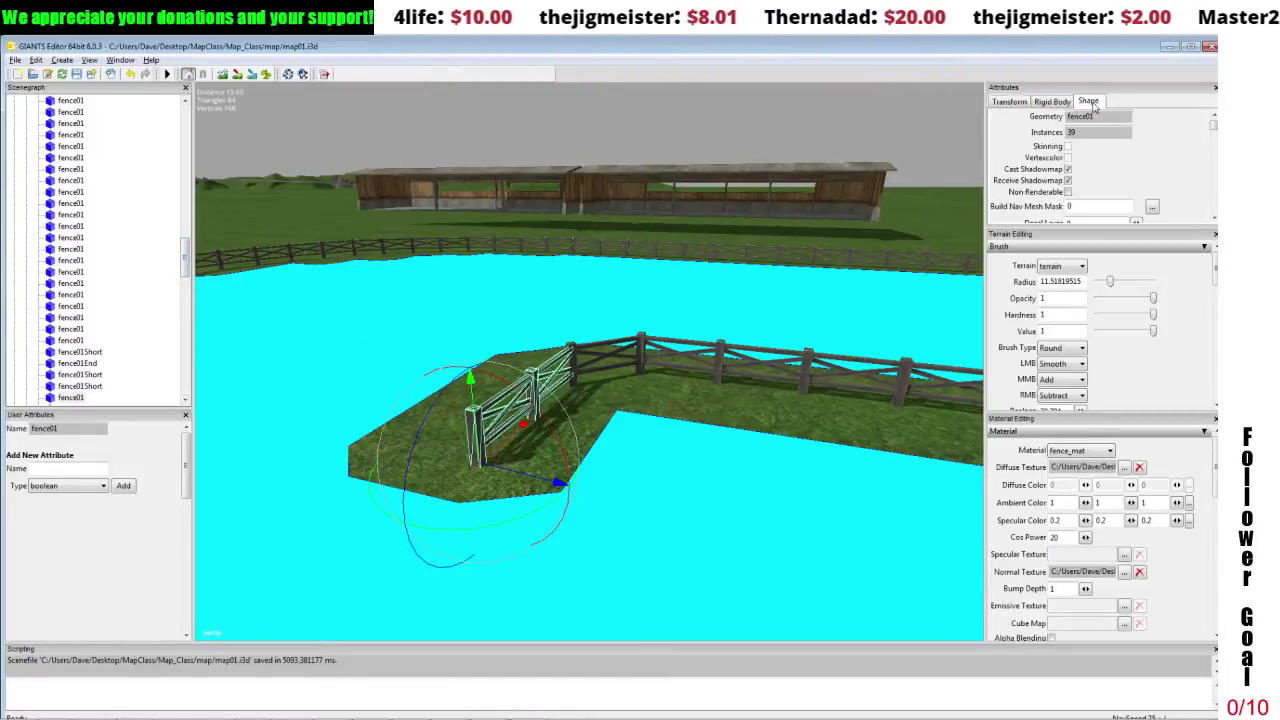
pyautogui.click(1060, 104)
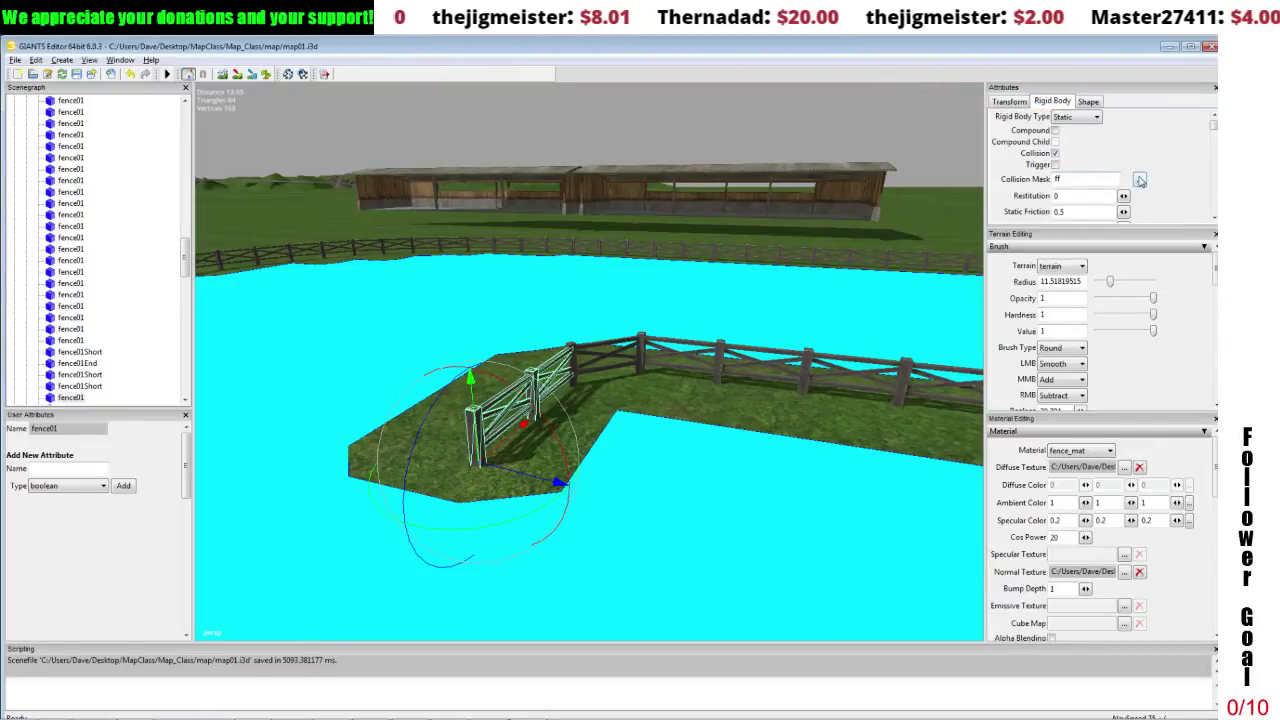
pyautogui.click(1089, 103)
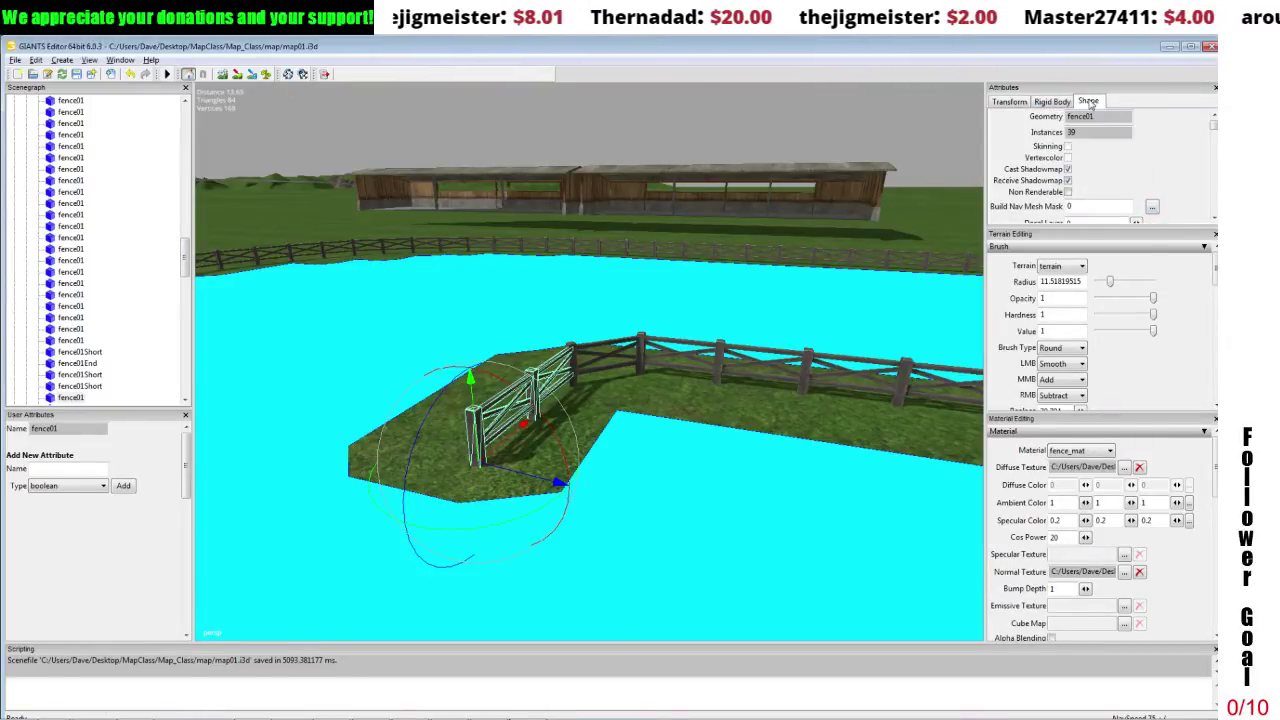
pyautogui.click(1152, 208)
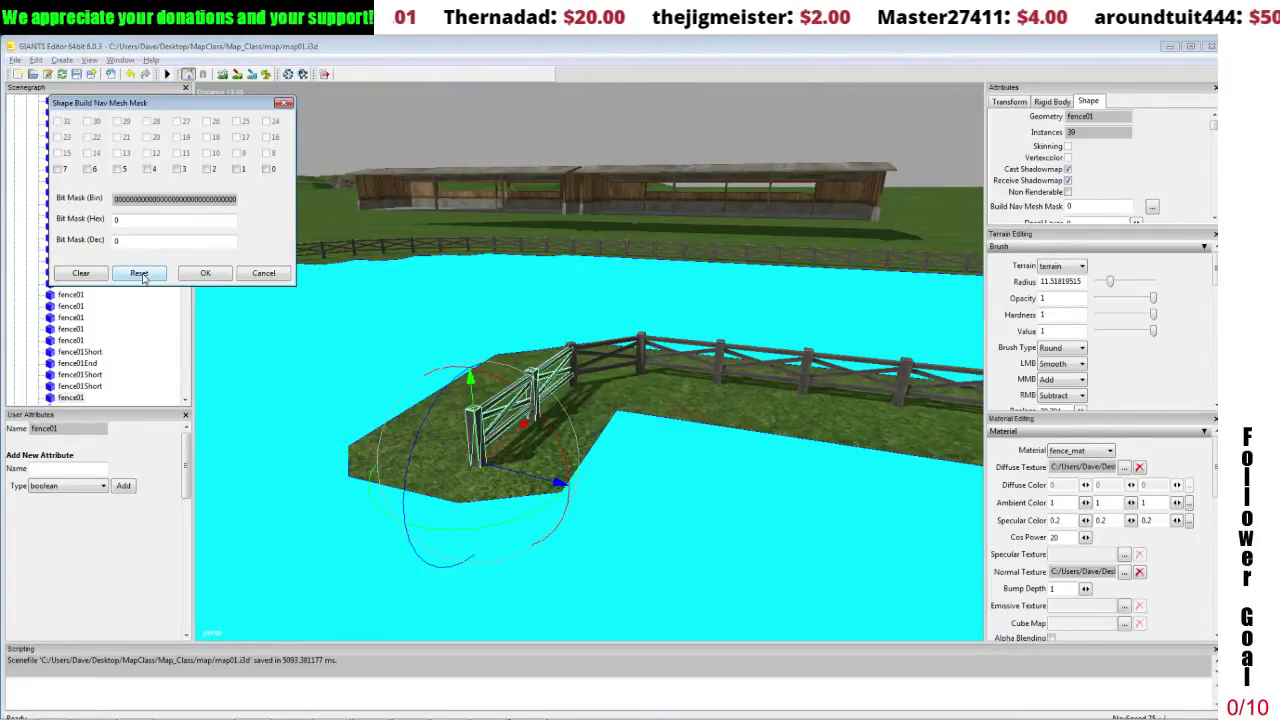
pyautogui.click(141, 274)
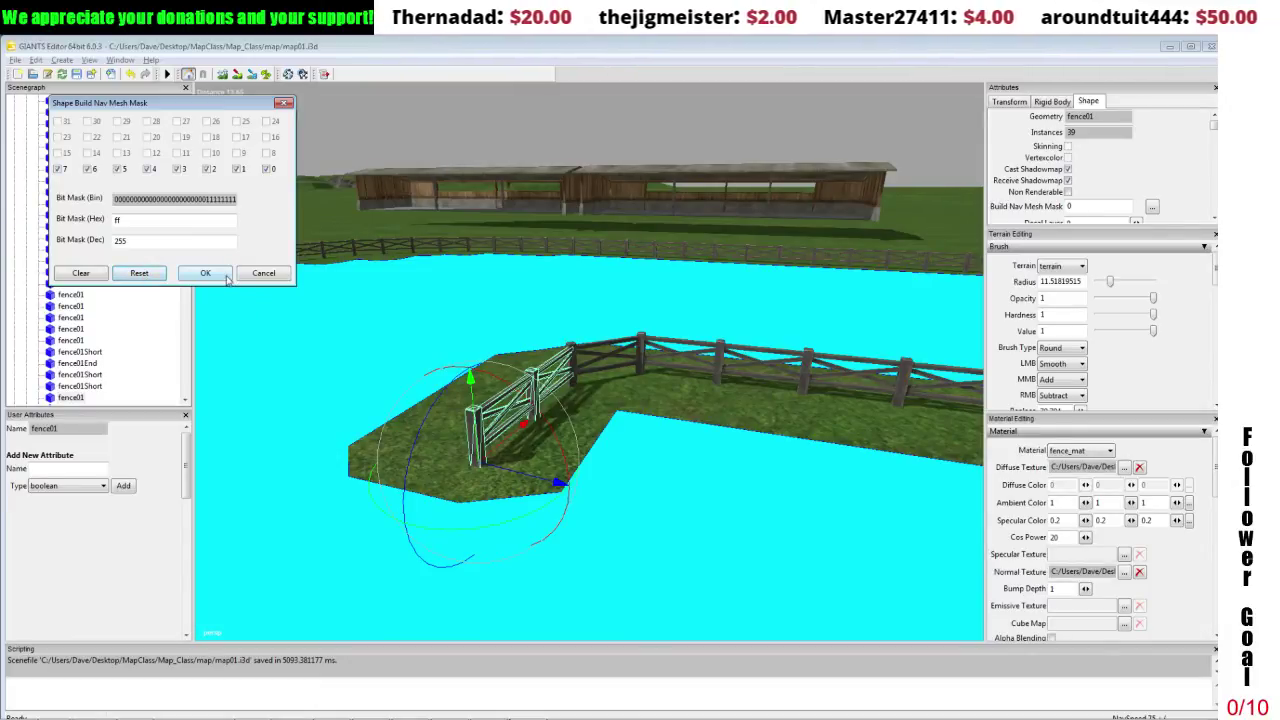
pyautogui.click(206, 274)
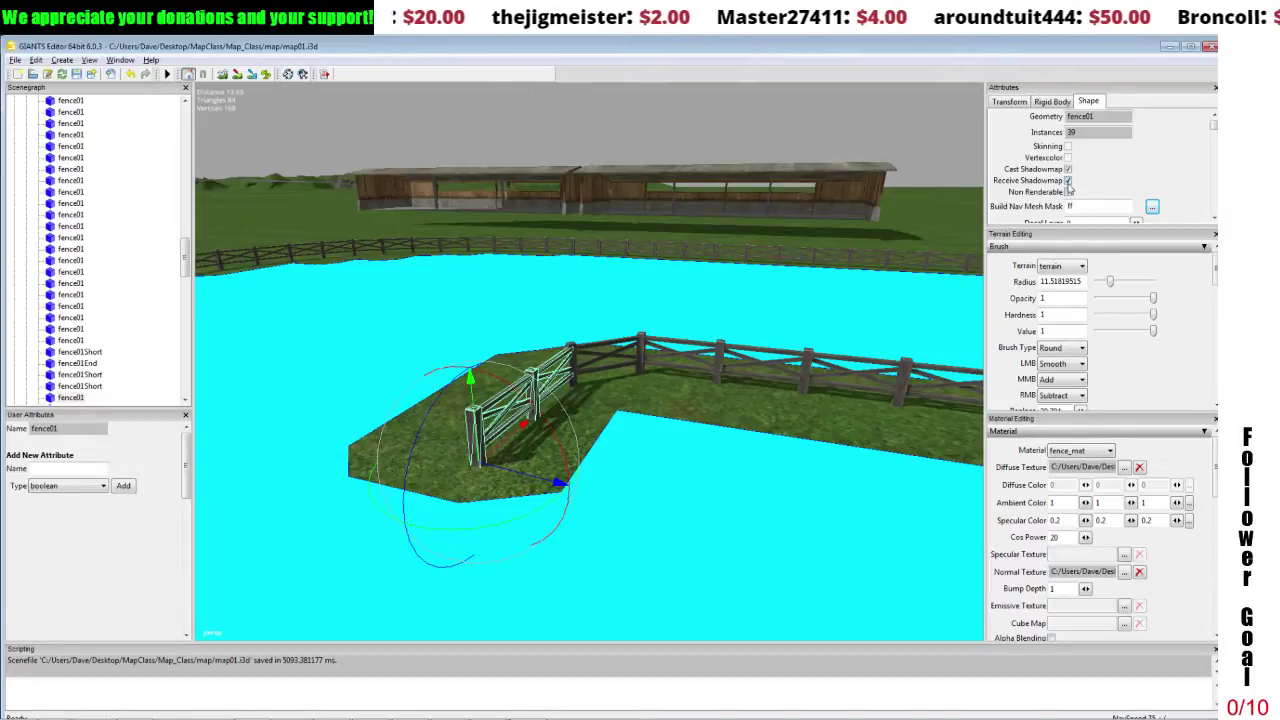
# Examine the mesh gap around the inner fence and check the Build Nav Mesh Mask of its fence01Short and fence01 pieces.
pyautogui.scroll(-3, 841, 189)
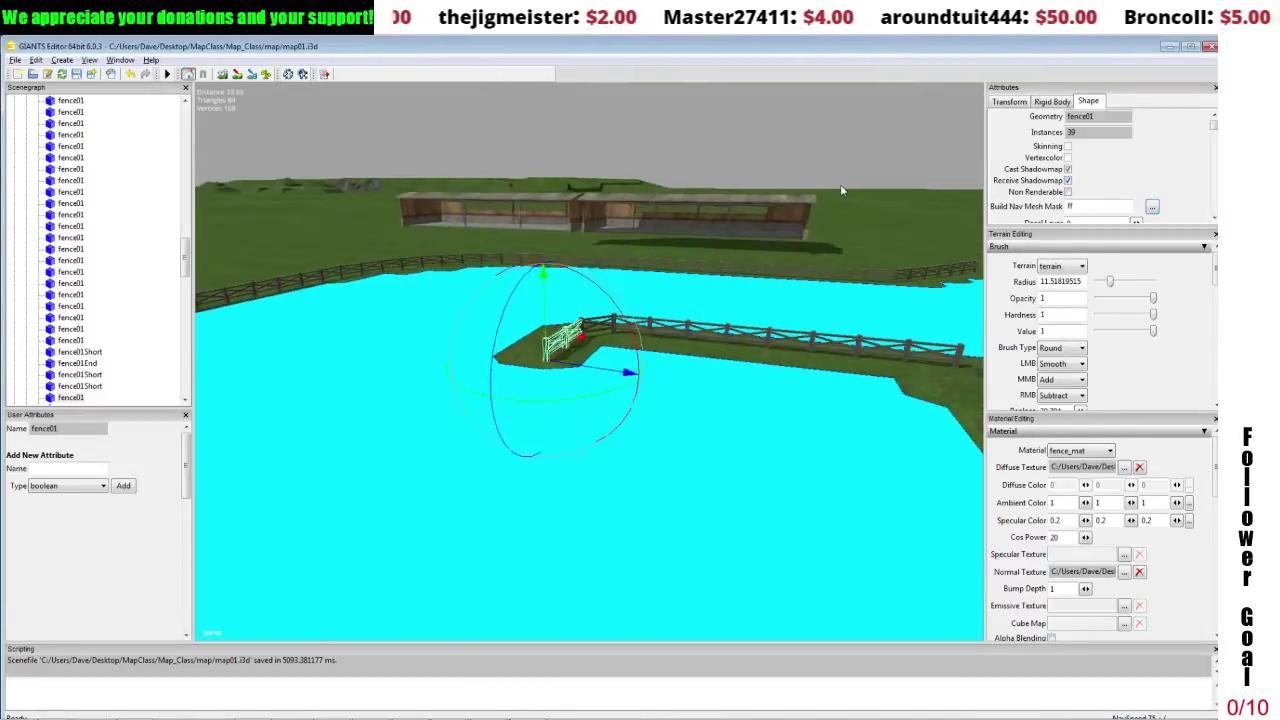
pyautogui.scroll(-3, 841, 233)
pyautogui.scroll(-2, 842, 233)
pyautogui.keyDown('alt'); pyautogui.moveTo(843, 260); pyautogui.dragTo(832, 367); pyautogui.keyUp('alt')
pyautogui.scroll(2, 848, 338)
pyautogui.keyDown('alt'); pyautogui.moveTo(832, 367); pyautogui.dragTo(845, 339, button='right'); pyautogui.keyUp('alt')
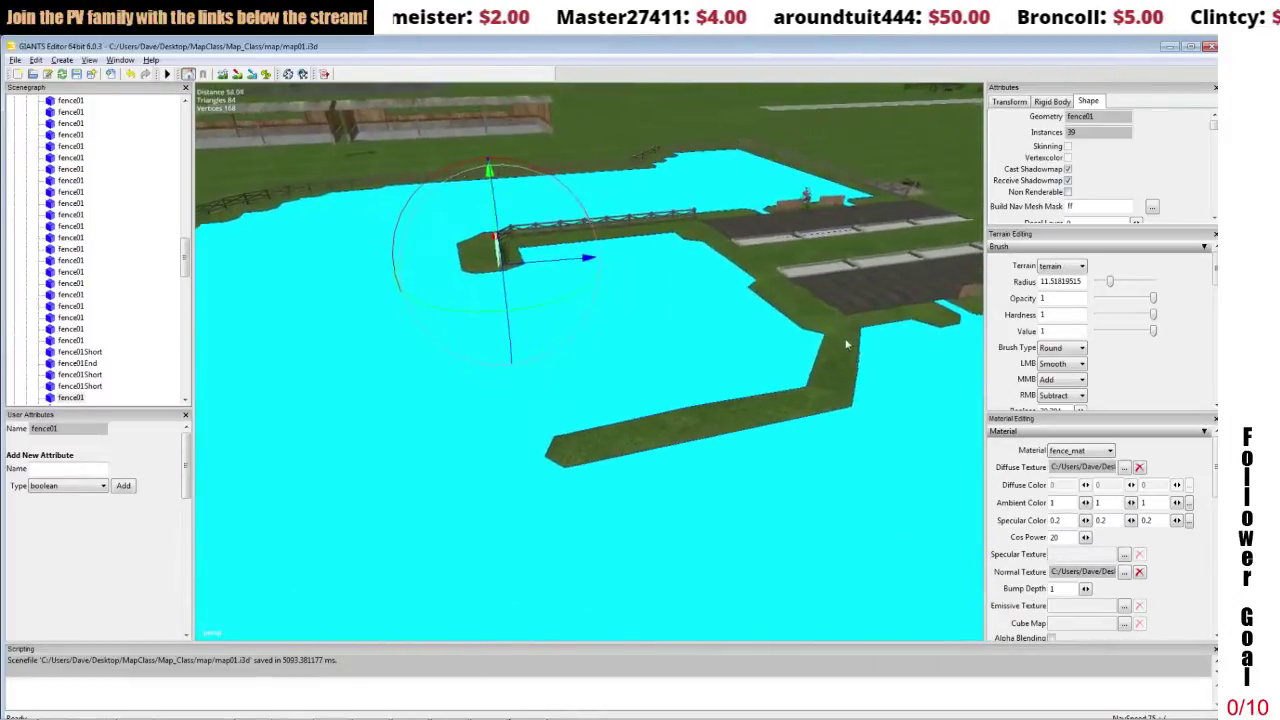
pyautogui.keyDown('alt'); pyautogui.moveTo(845, 339); pyautogui.dragTo(843, 363, button='middle'); pyautogui.keyUp('alt')
pyautogui.keyDown('alt'); pyautogui.moveTo(843, 363); pyautogui.dragTo(853, 298, button='right'); pyautogui.keyUp('alt')
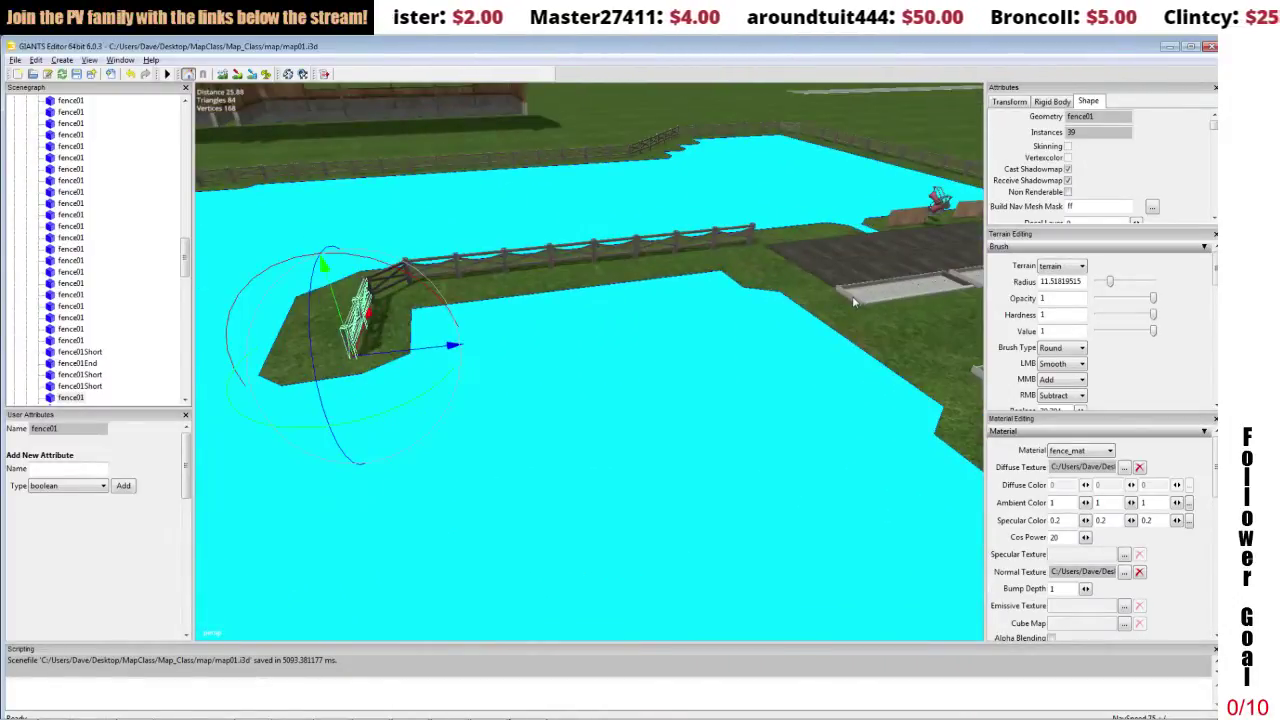
pyautogui.click(712, 235)
pyautogui.click(397, 278)
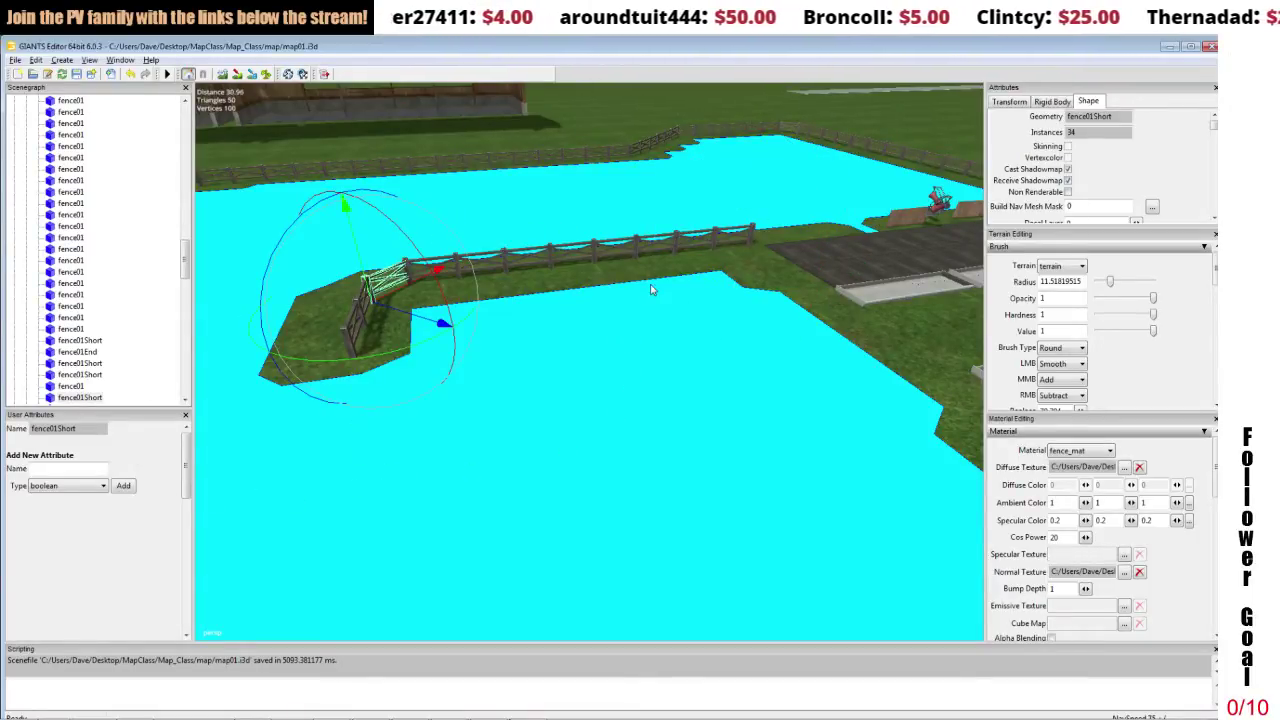
pyautogui.moveTo(651, 289); pyautogui.dragTo(723, 263, button='right')
pyautogui.click(500, 375)
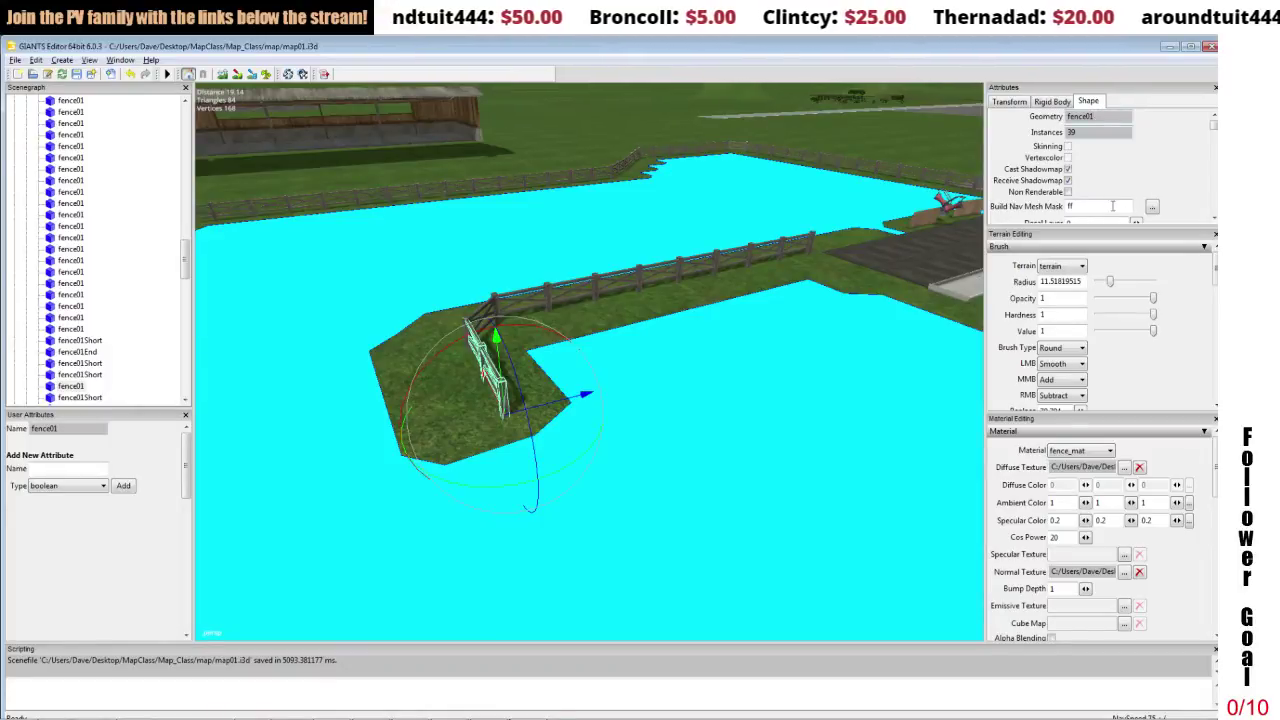
# Check the enabled bits in the selected fence01 piece's Build Nav Mesh Mask and keep the mask at ff (255).
pyautogui.click(1152, 206)
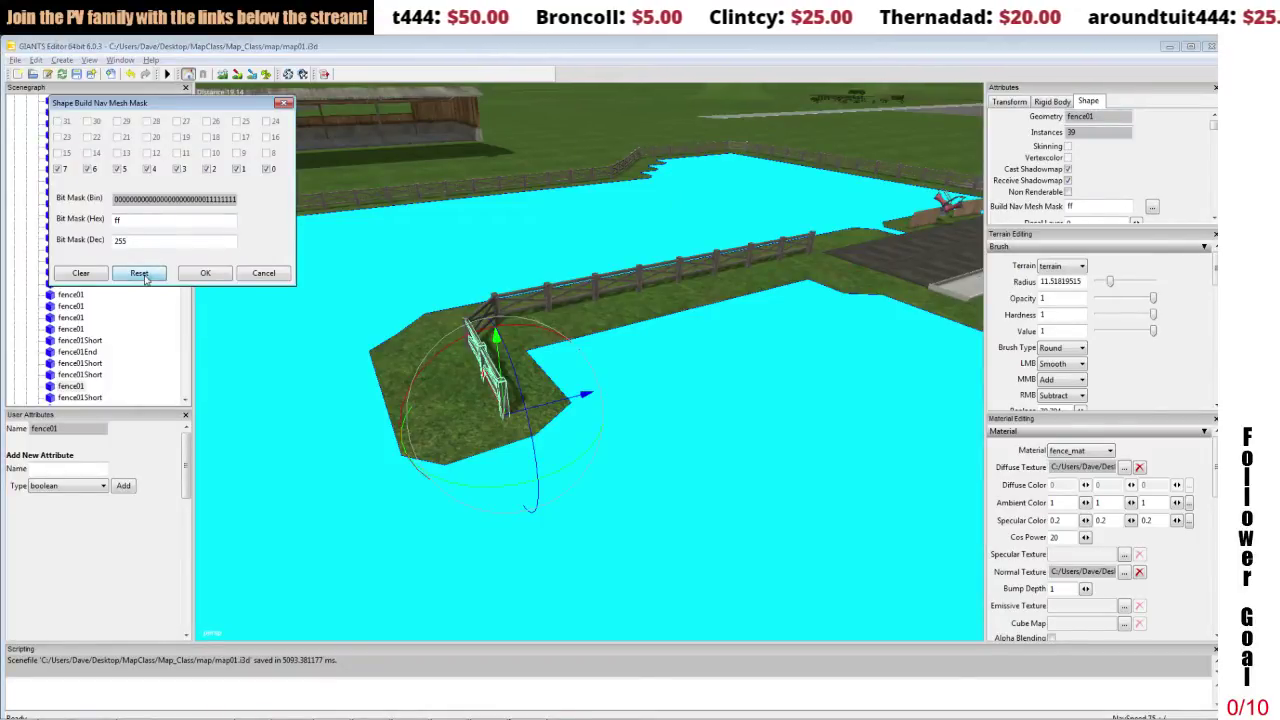
pyautogui.click(205, 273)
# Duplicate the selected fence01 piece and place the copy at the free end of the unfenced grass strip crossing the cow navigation mesh.
pyautogui.keyDown('alt'); pyautogui.moveTo(481, 275); pyautogui.dragTo(600, 283); pyautogui.keyUp('alt')
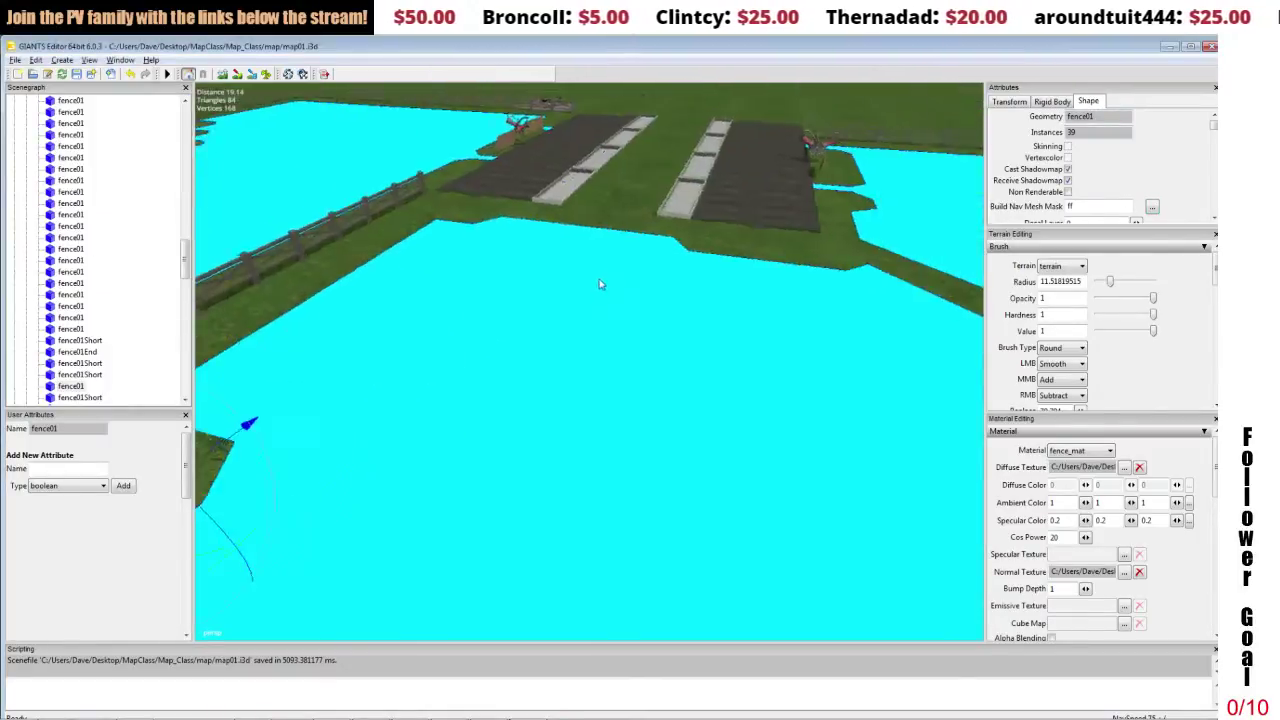
pyautogui.scroll(-5, 600, 285)
pyautogui.keyDown('alt'); pyautogui.moveTo(586, 351); pyautogui.dragTo(592, 322); pyautogui.keyUp('alt')
pyautogui.scroll(2, 592, 322)
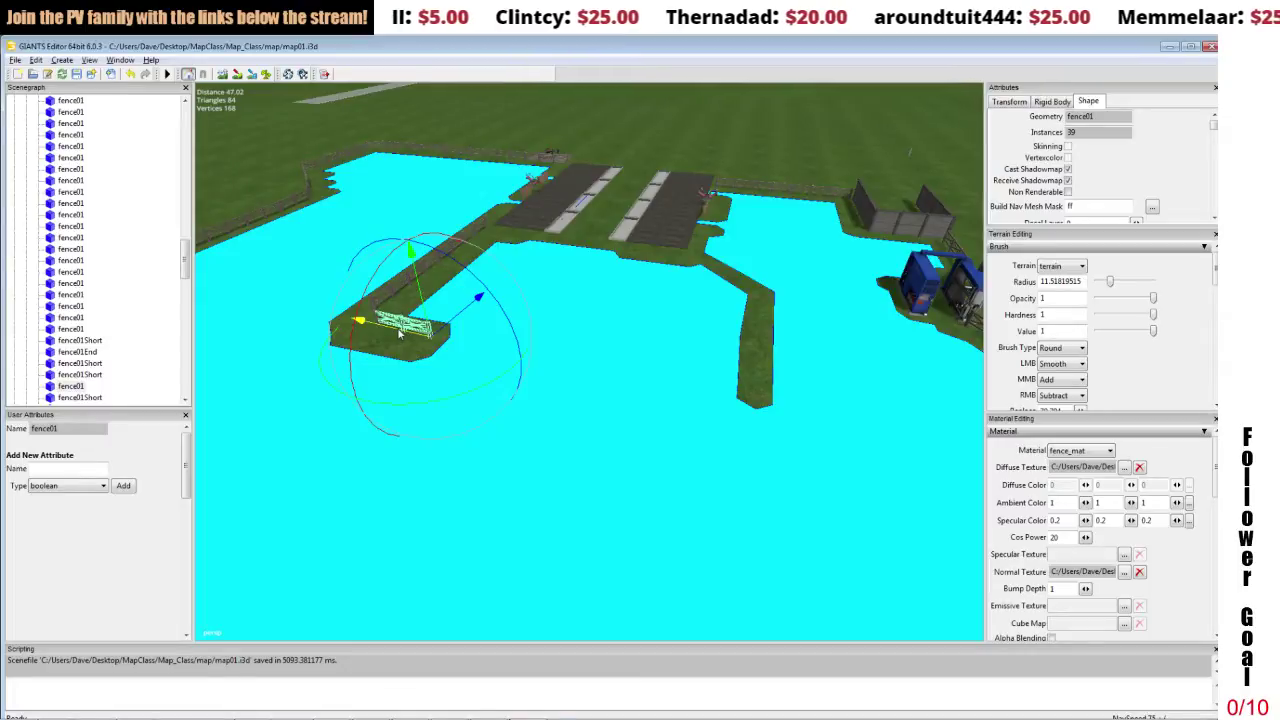
pyautogui.hotkey('ctrl', 'd')
pyautogui.moveTo(399, 334); pyautogui.dragTo(683, 417)
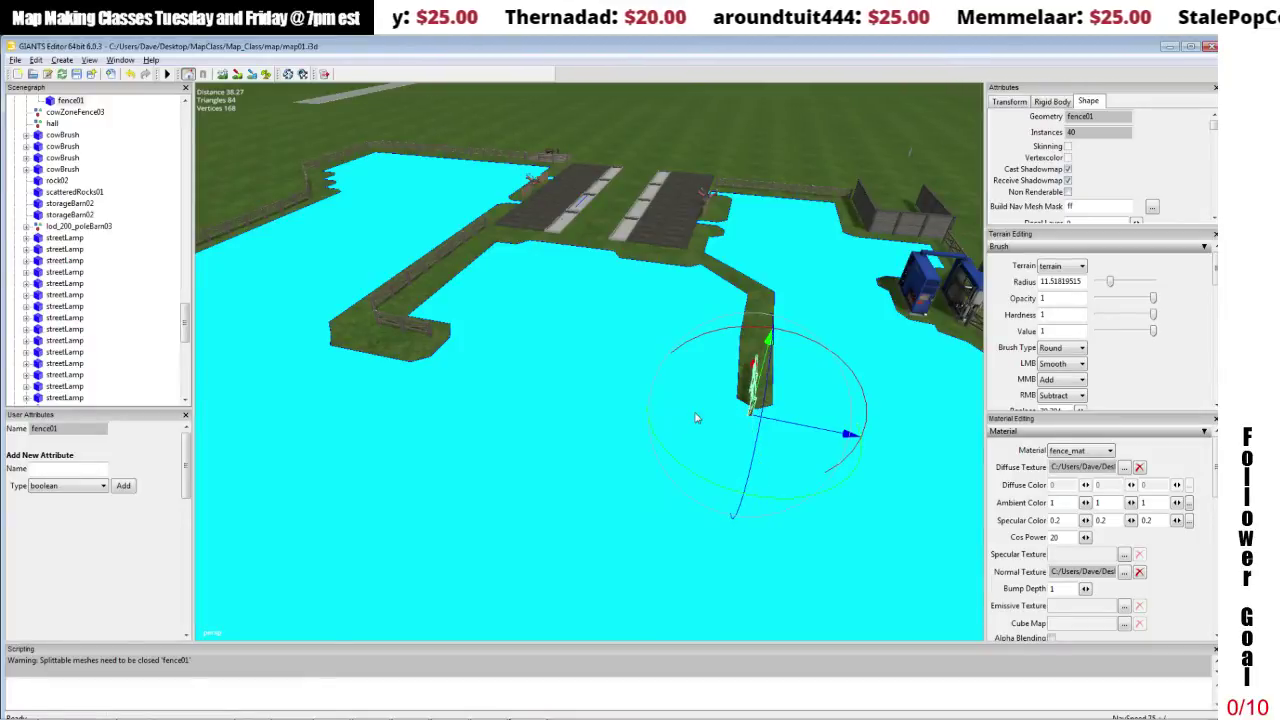
pyautogui.keyDown('alt'); pyautogui.moveTo(746, 355); pyautogui.dragTo(649, 338); pyautogui.keyUp('alt')
pyautogui.keyDown('alt'); pyautogui.moveTo(649, 338); pyautogui.dragTo(606, 329, button='middle'); pyautogui.keyUp('alt')
pyautogui.scroll(3, 603, 330)
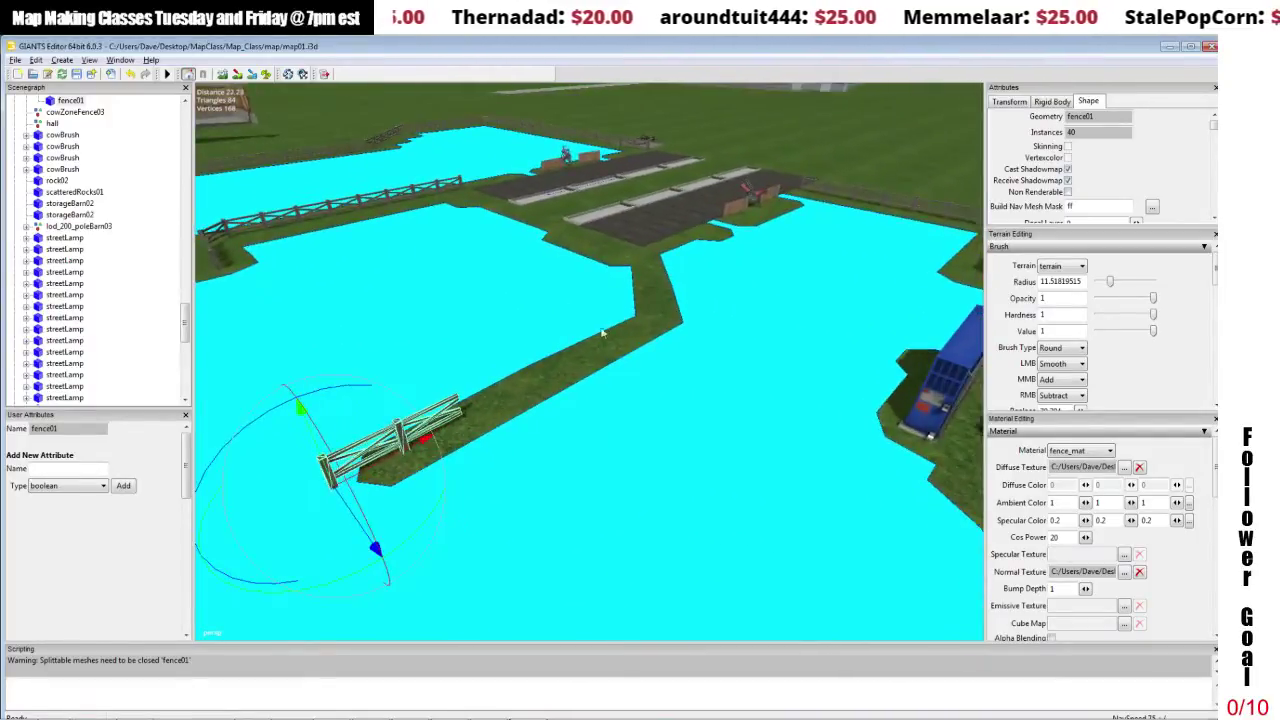
pyautogui.moveTo(405, 441); pyautogui.dragTo(370, 401)
pyautogui.moveTo(370, 406); pyautogui.dragTo(520, 442, button='right')
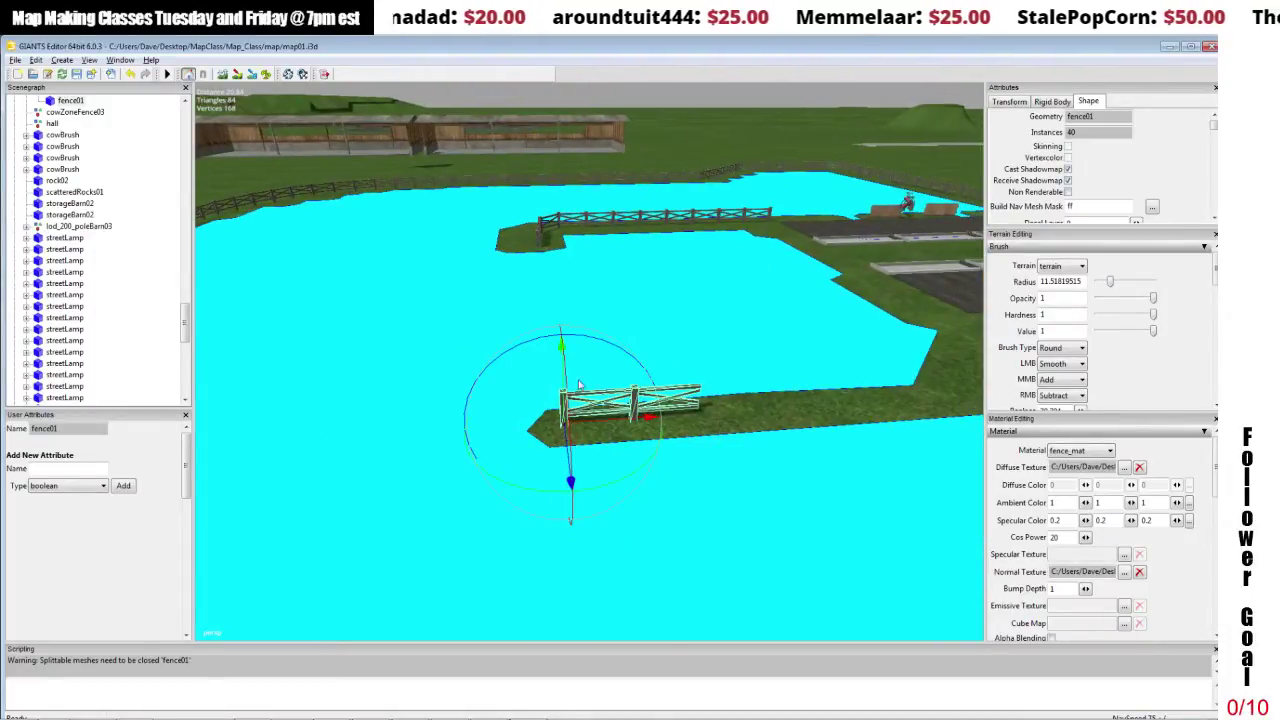
pyautogui.keyDown('alt'); pyautogui.moveTo(600, 348); pyautogui.dragTo(746, 365); pyautogui.keyUp('alt')
pyautogui.scroll(1, 746, 365)
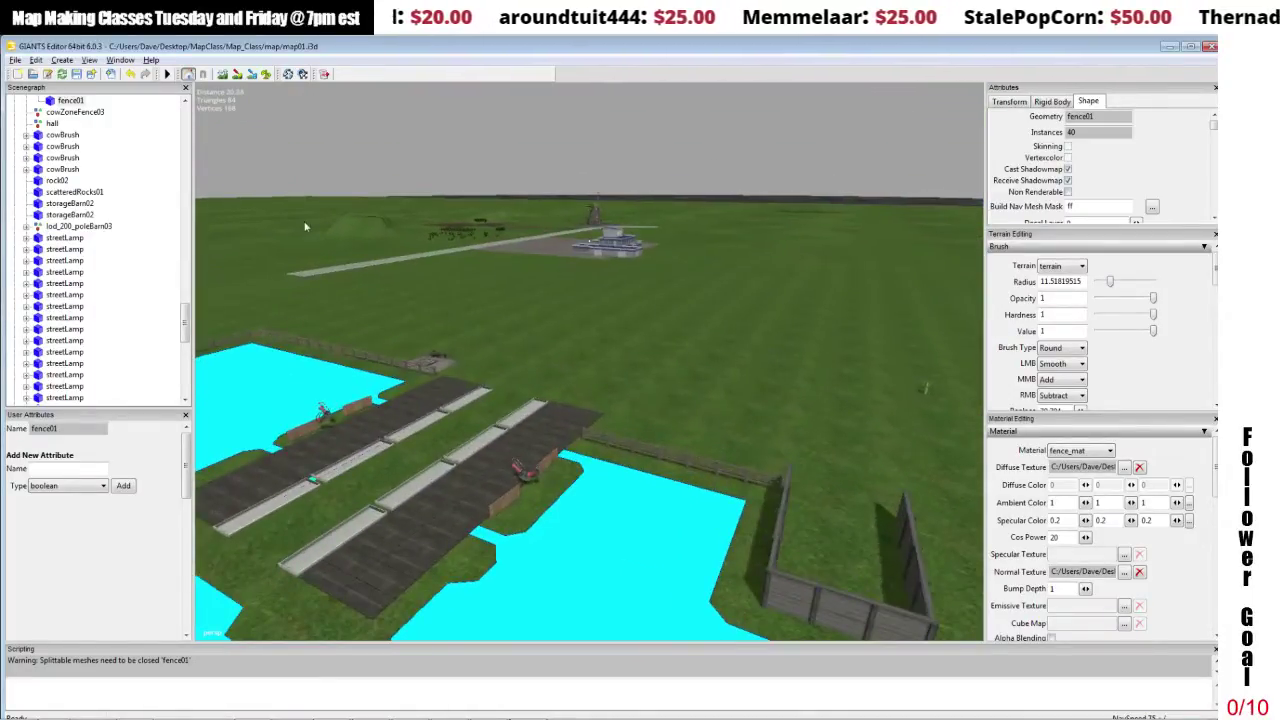
pyautogui.click(63, 60)
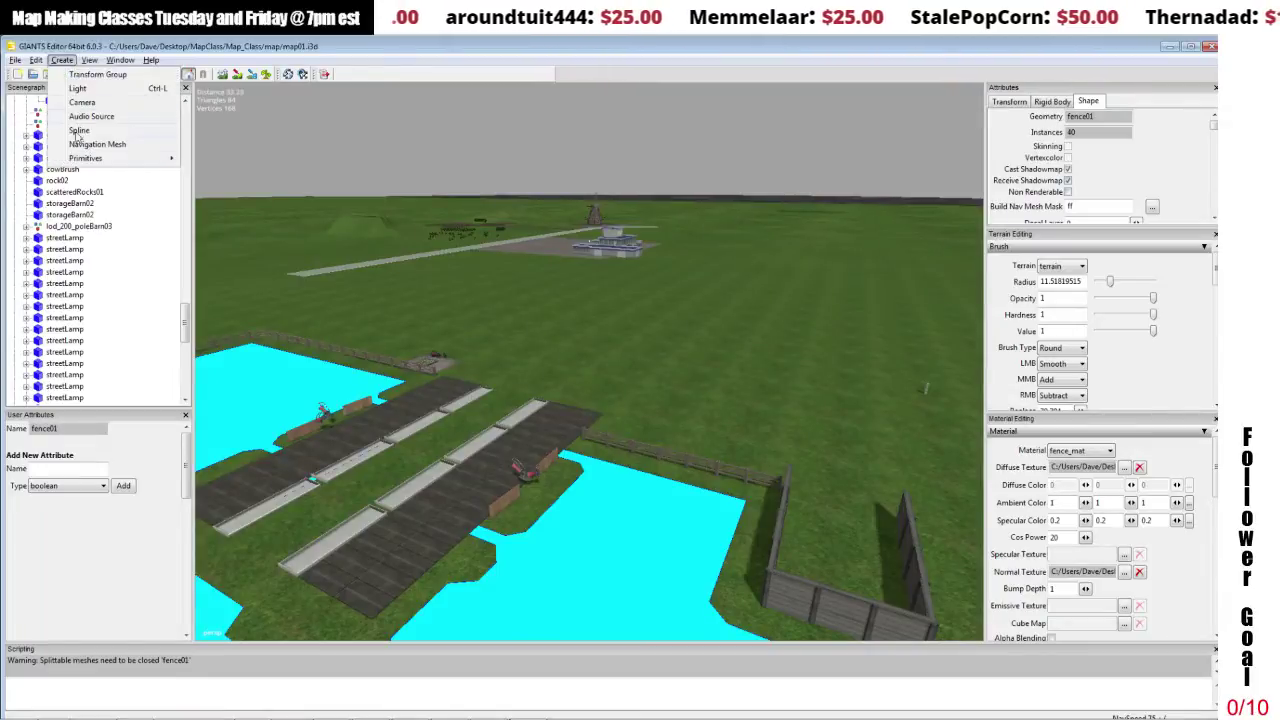
pyautogui.click(66, 60)
pyautogui.click(67, 61)
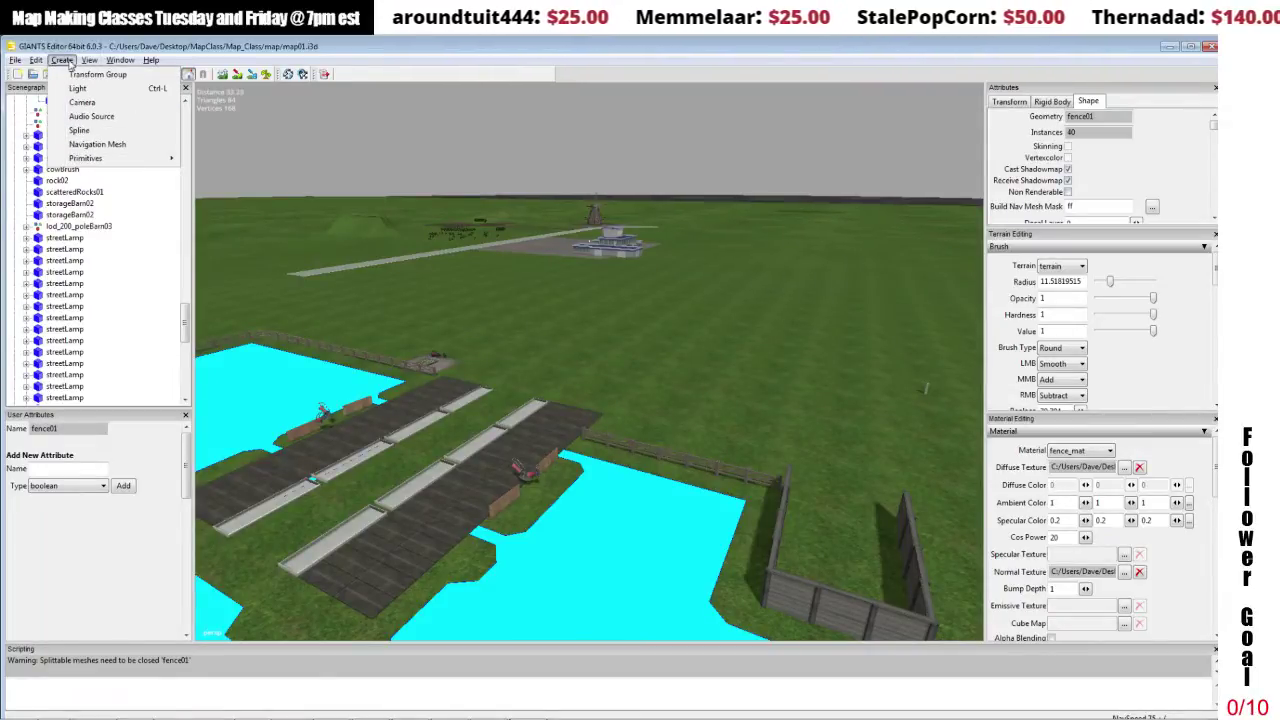
pyautogui.moveTo(68, 158)
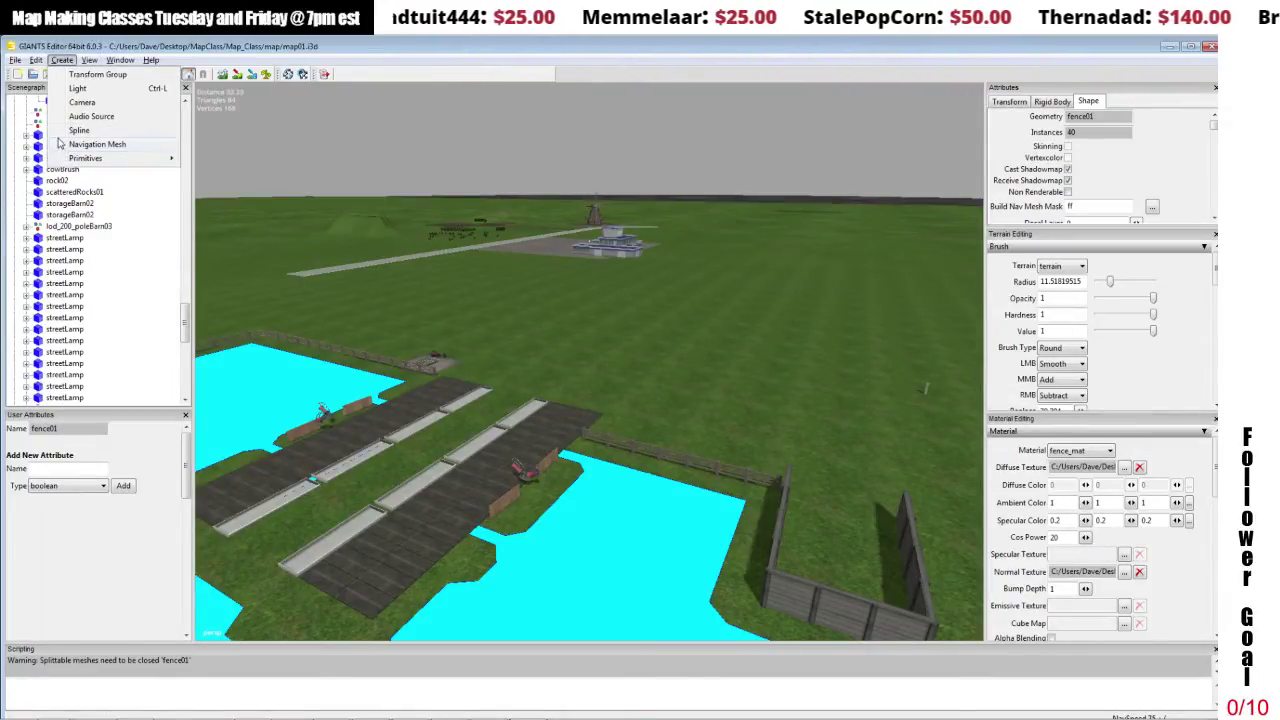
pyautogui.click(222, 54)
# Import new_cowzone.i3d from the map's models/buildings folder into the scene.
pyautogui.click(98, 75)
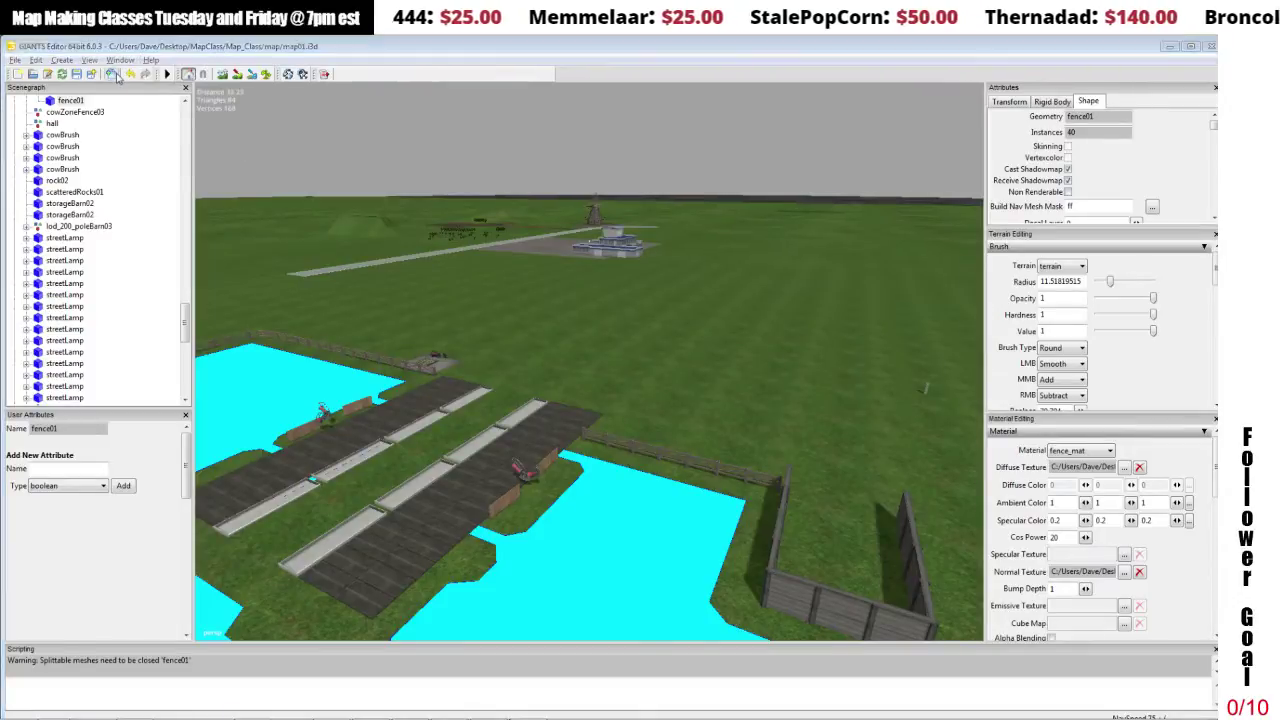
pyautogui.click(149, 591)
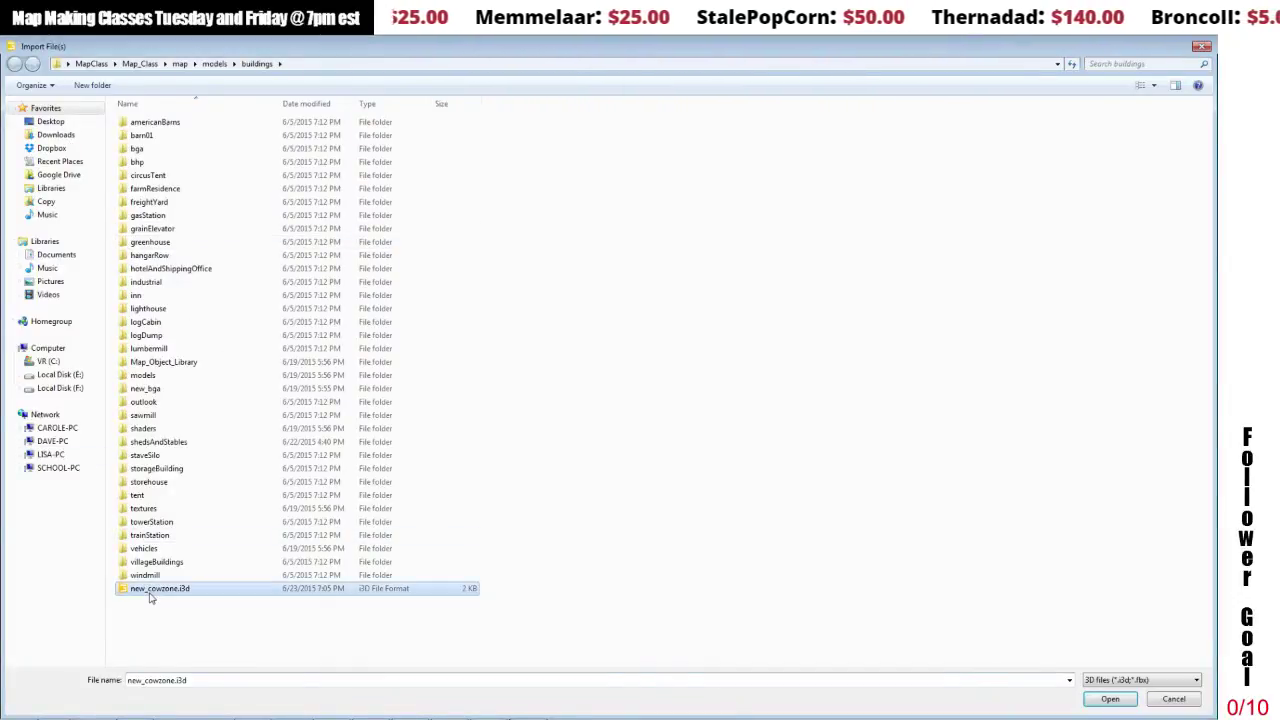
pyautogui.click(1089, 701)
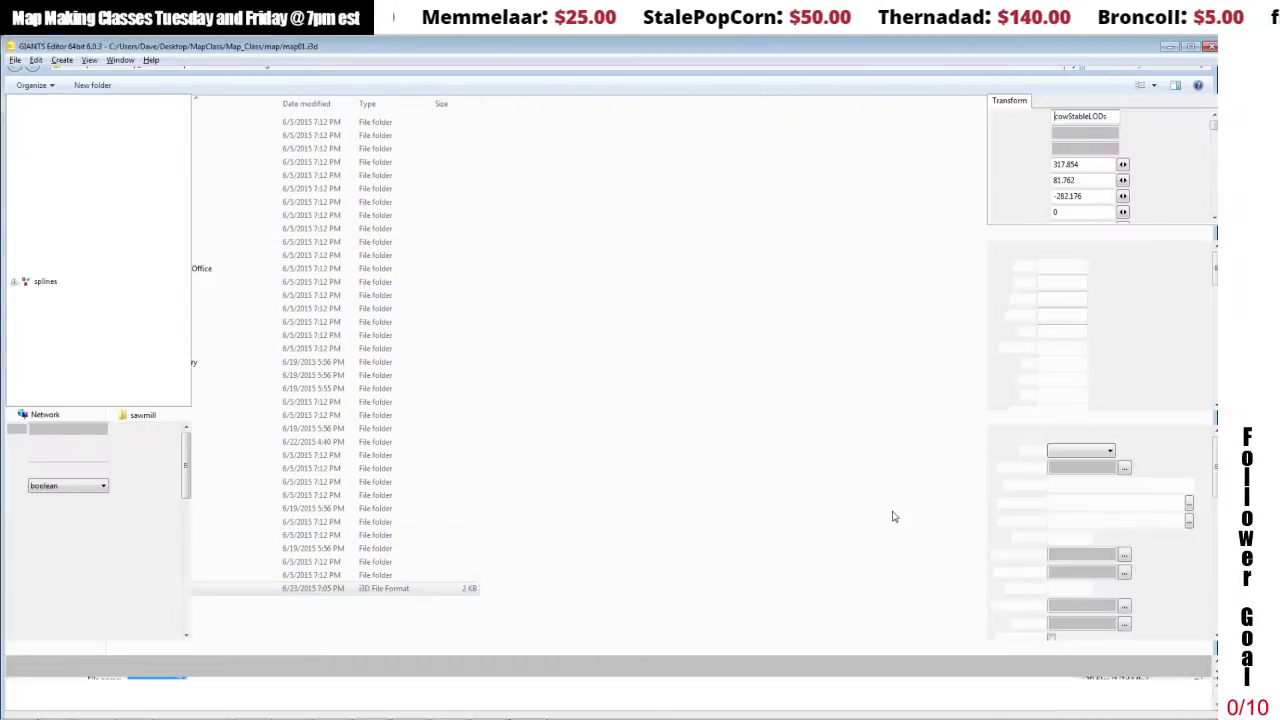
# Move the cowStableLODs barn to Translate Z -149.063, over the stable floor in the cow zone, and inspect its fit.
pyautogui.scroll(-3, 788, 352)
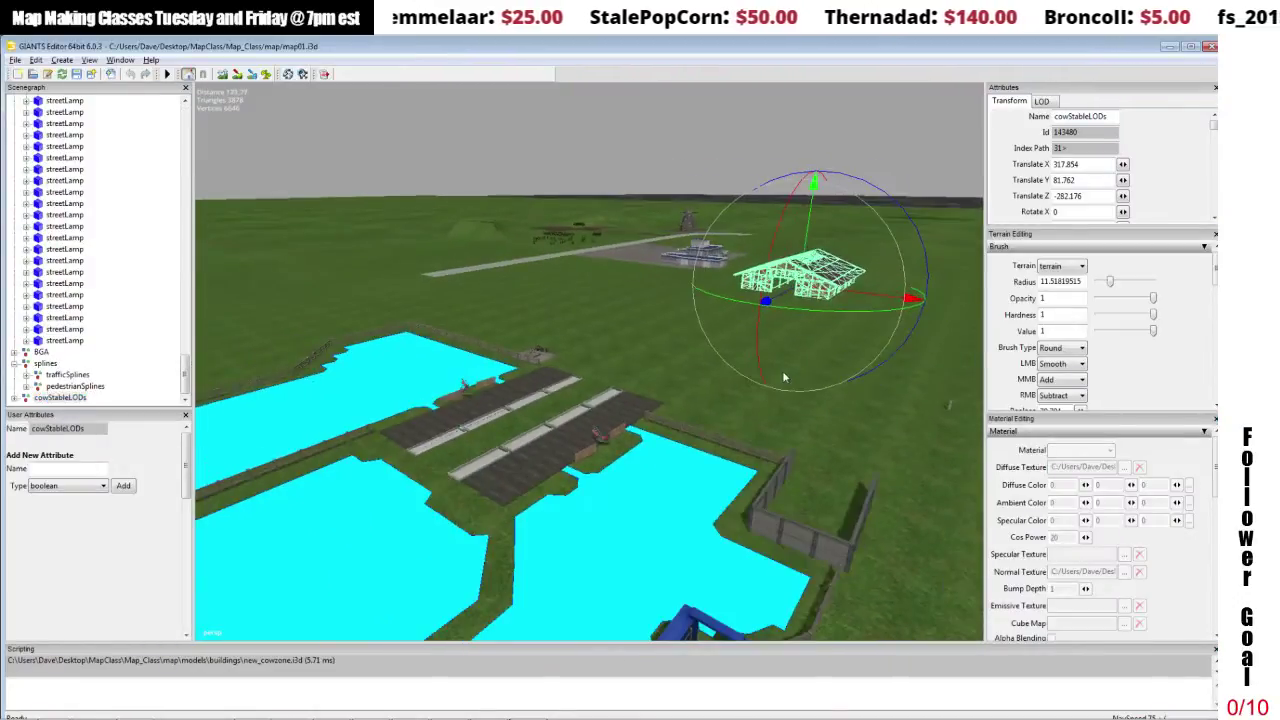
pyautogui.moveTo(774, 300); pyautogui.dragTo(255, 461)
pyautogui.keyDown('alt'); pyautogui.moveTo(463, 447); pyautogui.dragTo(546, 409, button='middle'); pyautogui.keyUp('alt')
pyautogui.scroll(6, 546, 406)
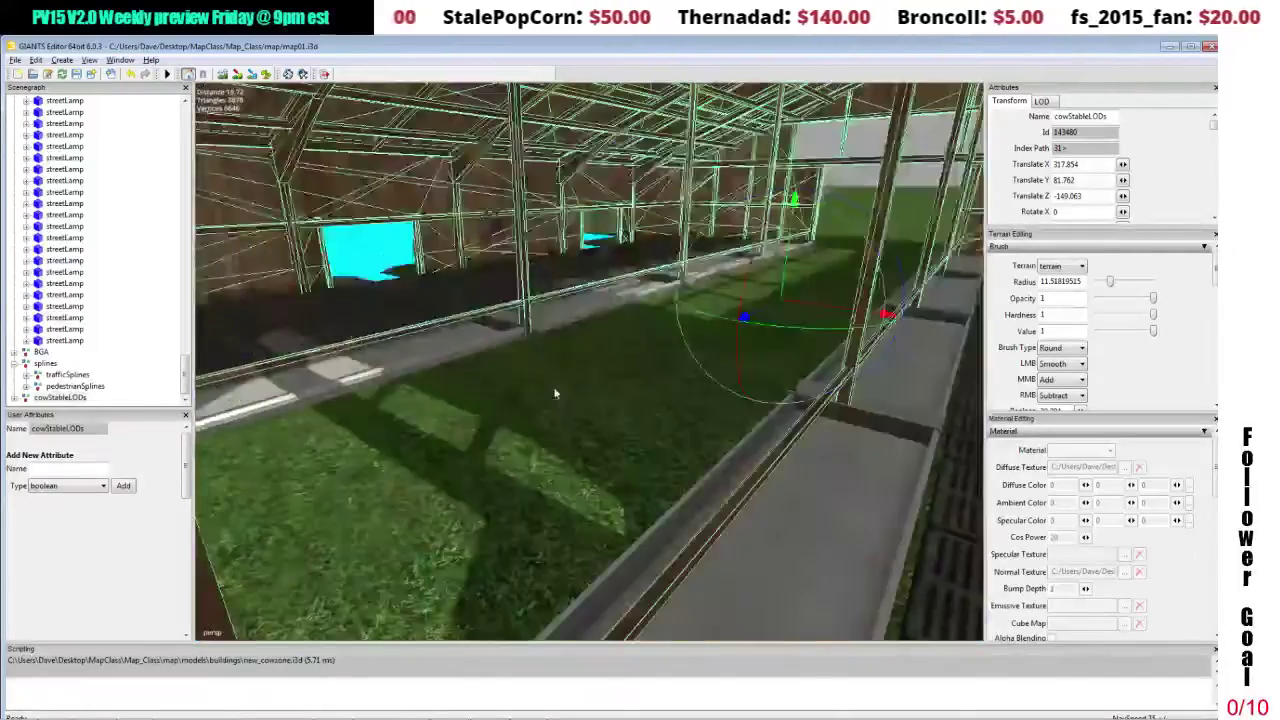
pyautogui.scroll(-15, 555, 393)
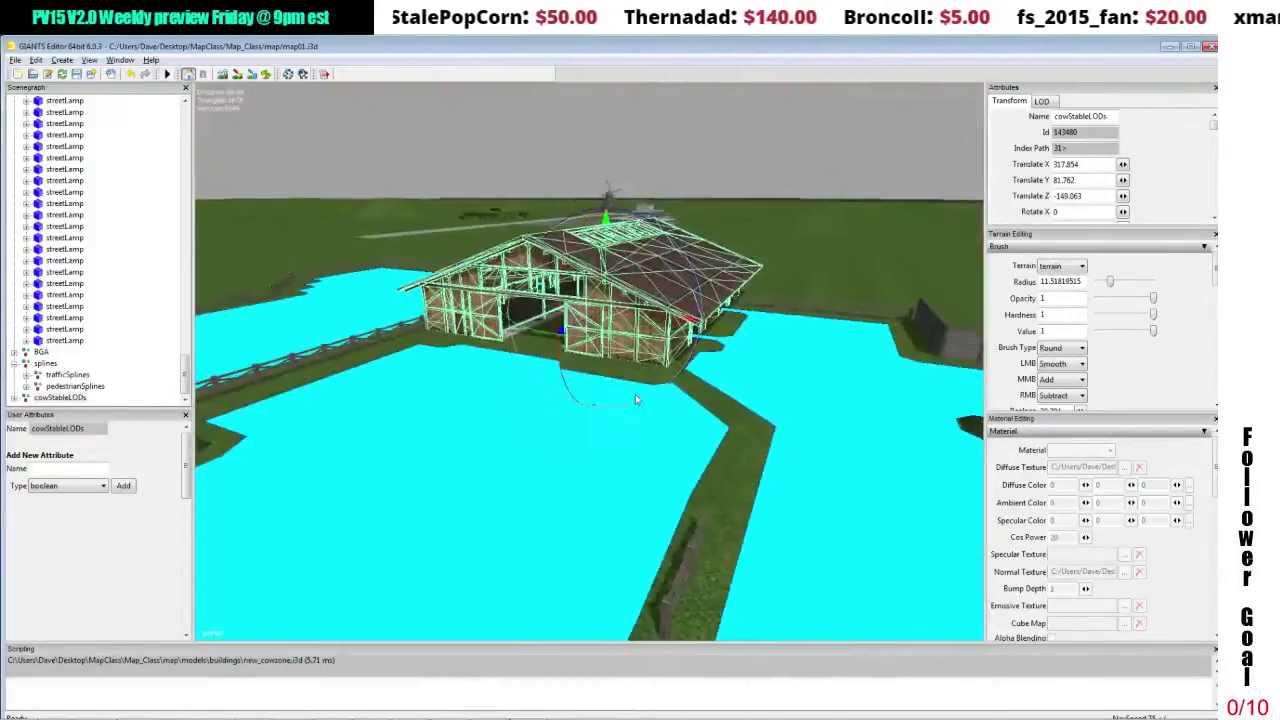
pyautogui.keyDown('alt'); pyautogui.moveTo(635, 395); pyautogui.dragTo(573, 402); pyautogui.keyUp('alt')
# Select the duplicated fence01 piece on the grass strip and save the map scene.
pyautogui.click(433, 503)
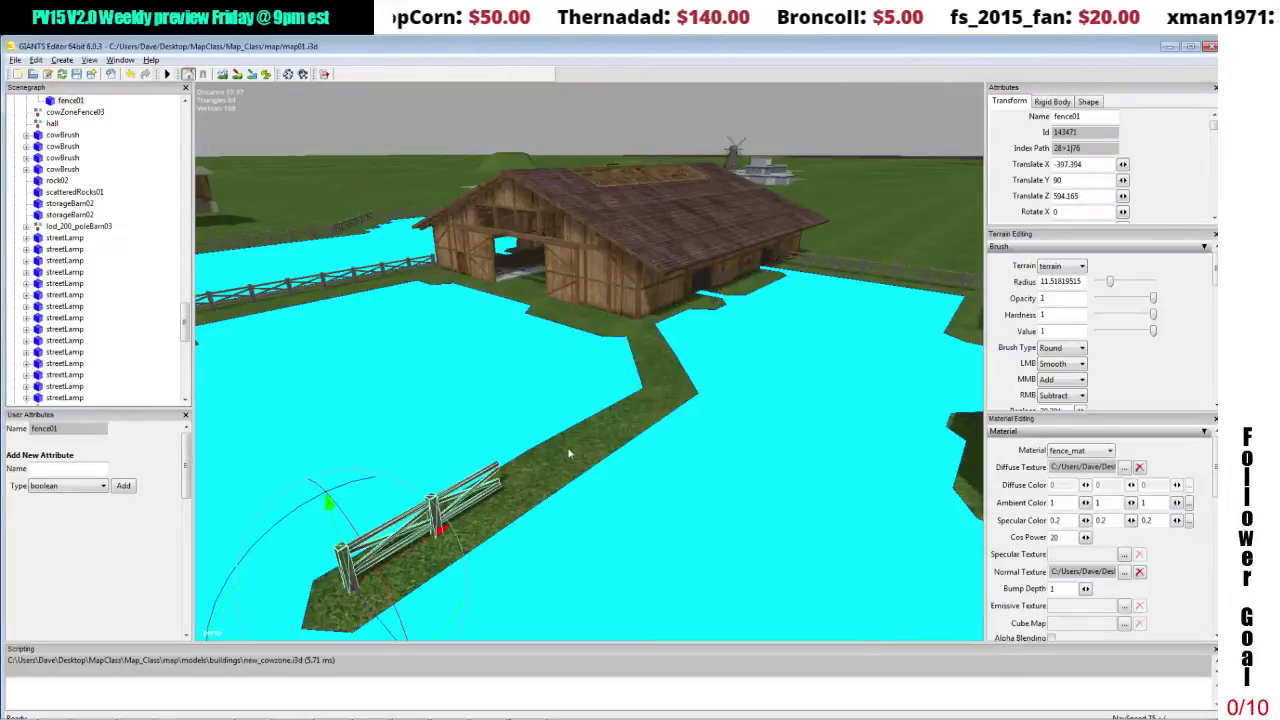
pyautogui.moveTo(433, 503); pyautogui.dragTo(757, 347, button='right')
pyautogui.scroll(-5, 737, 421)
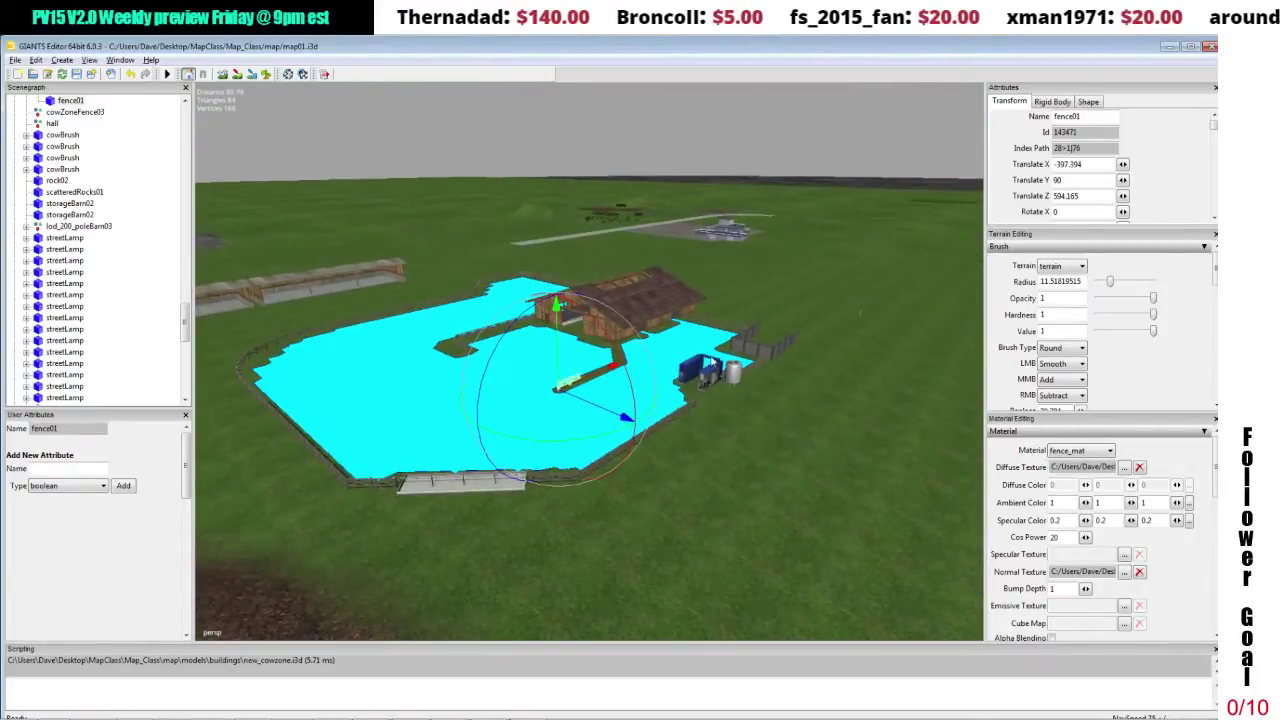
pyautogui.click(76, 76)
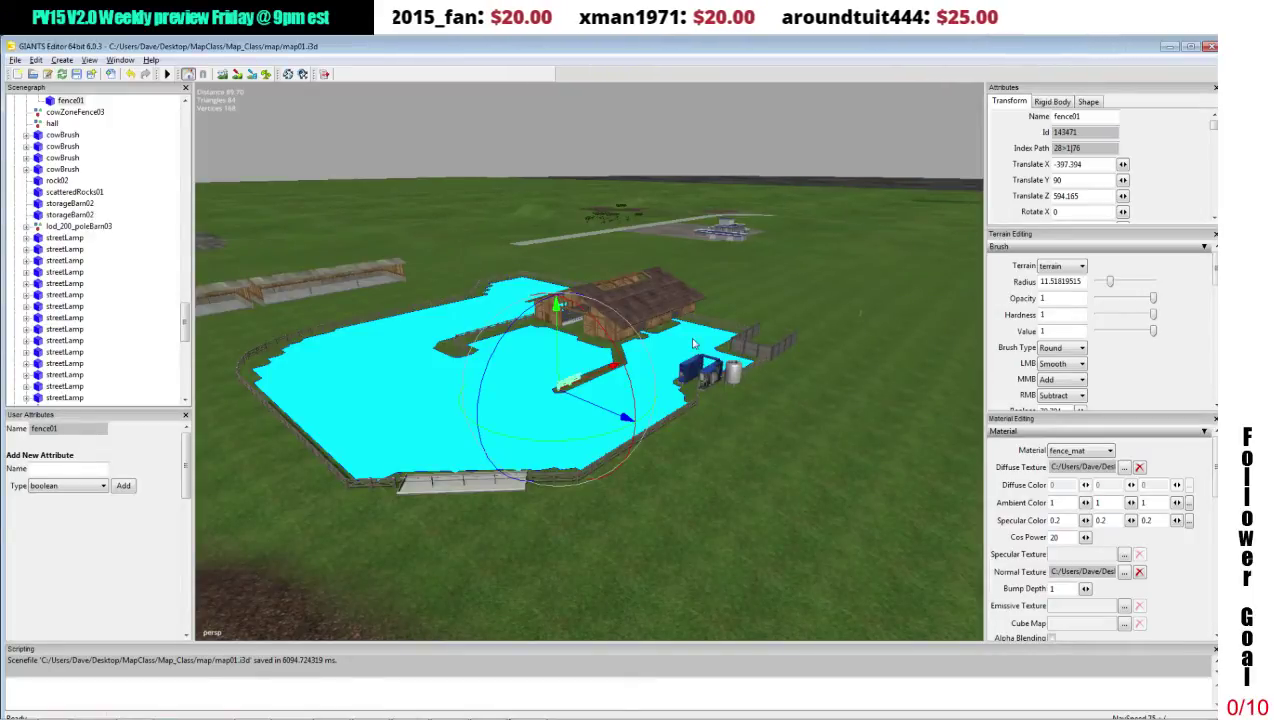
# Select the trafficSplines group under splines and expand it in the scenegraph.
pyautogui.keyDown('alt'); pyautogui.moveTo(693, 343); pyautogui.dragTo(713, 308); pyautogui.keyUp('alt')
pyautogui.scroll(5, 705, 206)
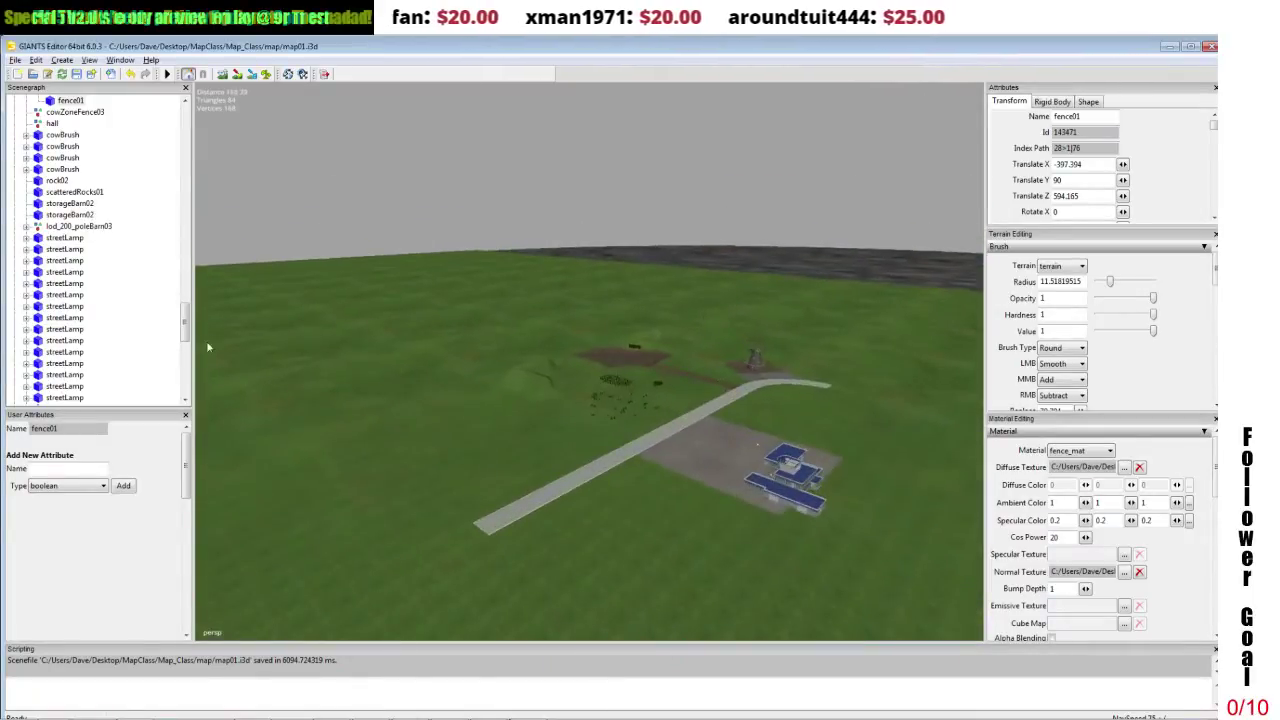
pyautogui.scroll(-5, 80, 330)
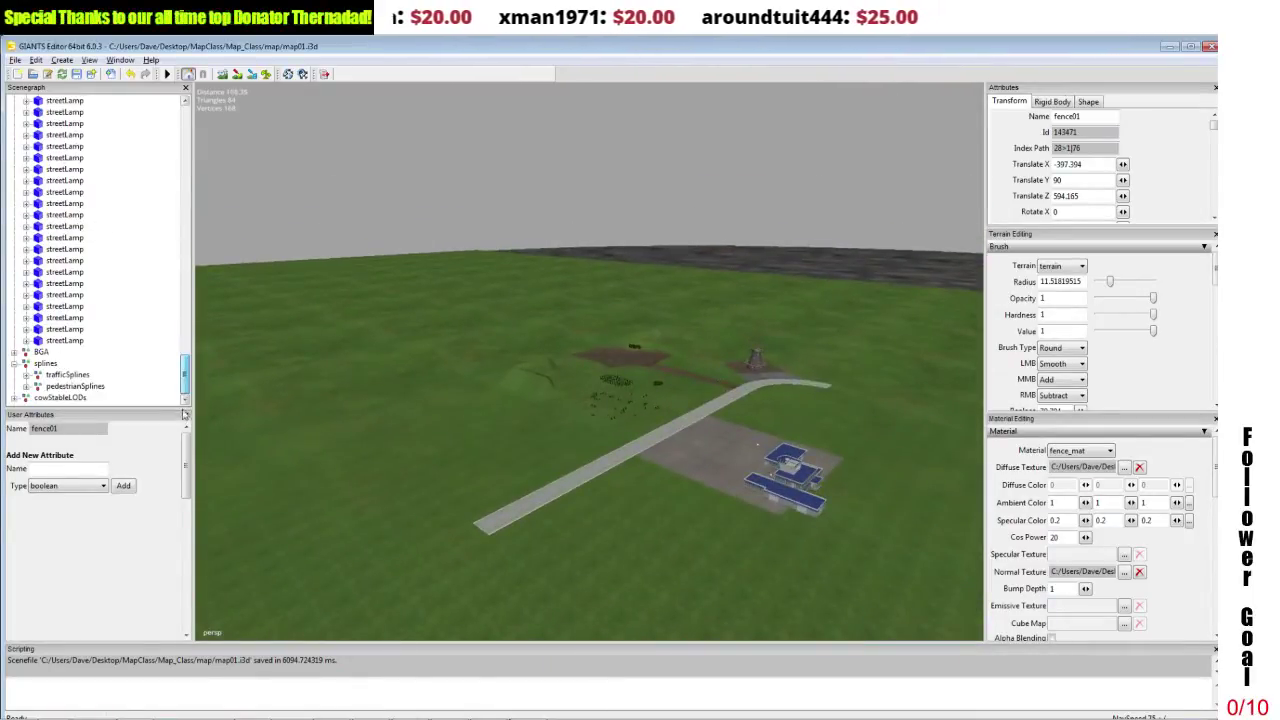
pyautogui.click(66, 374)
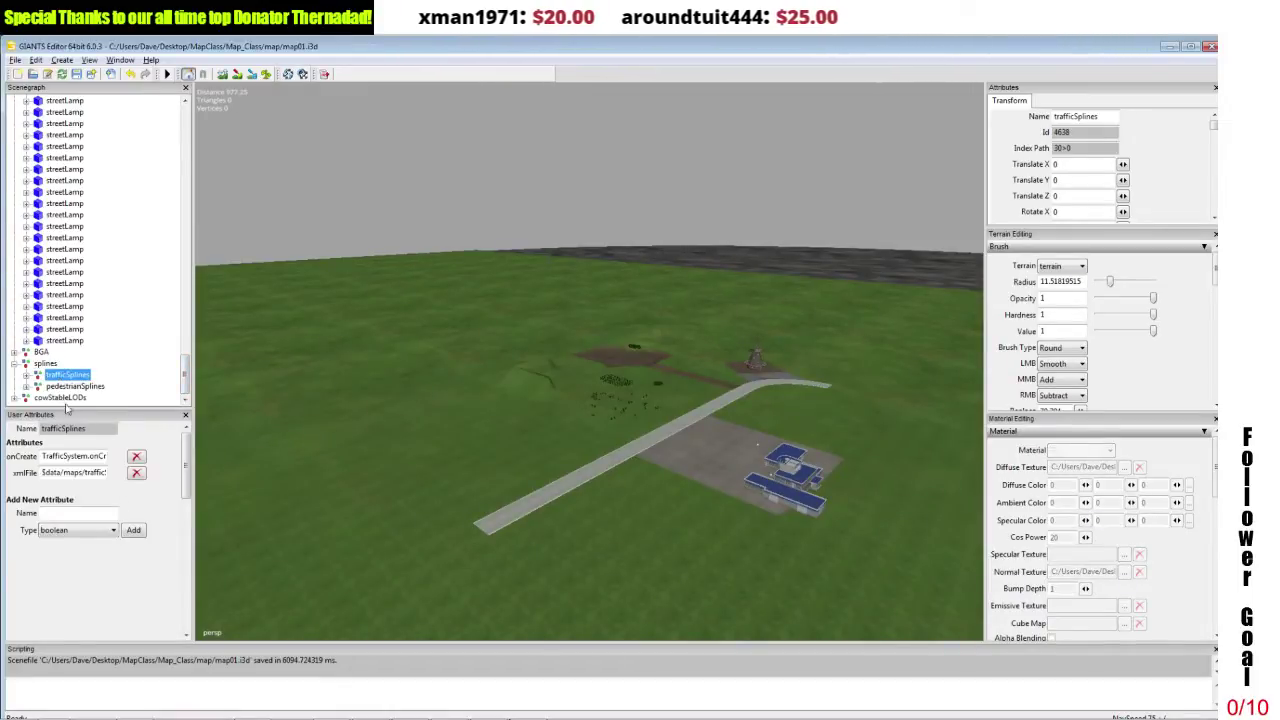
pyautogui.keyDown('alt'); pyautogui.moveTo(397, 422); pyautogui.dragTo(486, 429); pyautogui.keyUp('alt')
pyautogui.keyDown('alt'); pyautogui.moveTo(486, 429); pyautogui.dragTo(560, 455, button='middle'); pyautogui.keyUp('alt')
pyautogui.scroll(4, 537, 443)
pyautogui.keyDown('alt'); pyautogui.moveTo(560, 451); pyautogui.dragTo(595, 435); pyautogui.keyUp('alt')
pyautogui.click(27, 375)
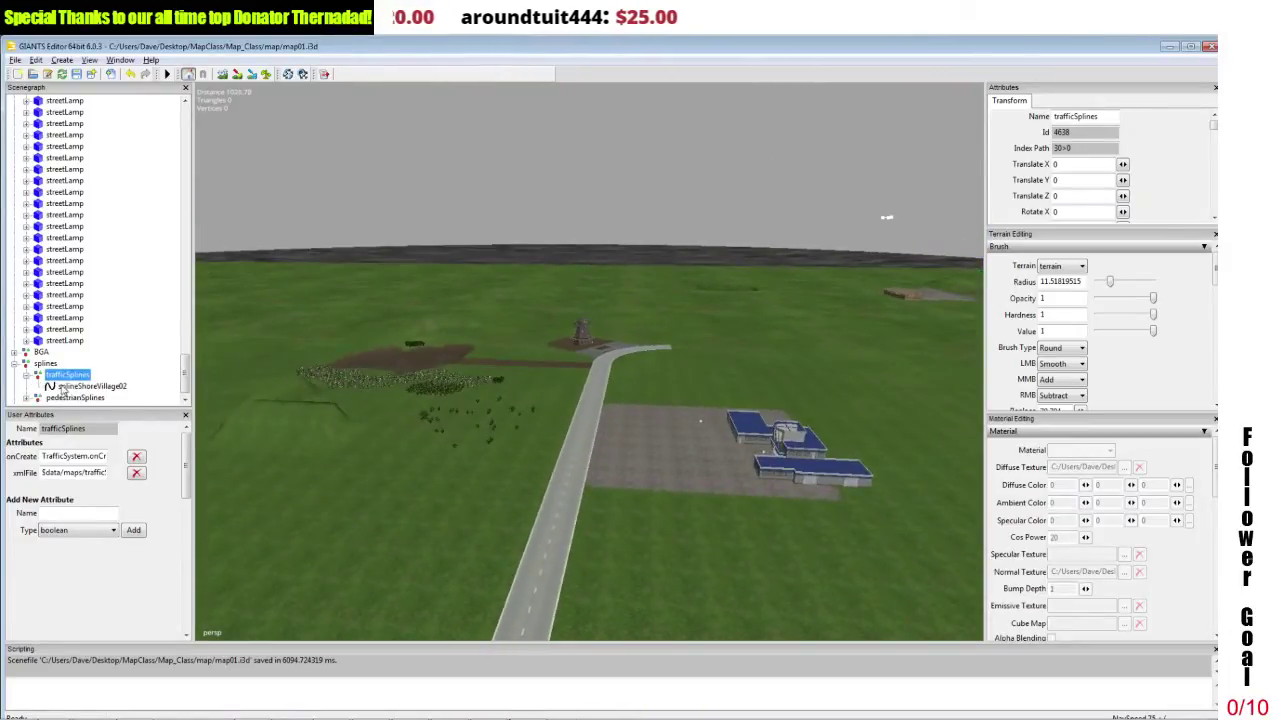
# Select splineShoreVillage02 and examine how its path runs around the road and the blue-roofed buildings.
pyautogui.click(66, 386)
pyautogui.keyDown('alt'); pyautogui.moveTo(268, 428); pyautogui.dragTo(447, 401); pyautogui.keyUp('alt')
pyautogui.keyDown('alt'); pyautogui.moveTo(447, 401); pyautogui.dragTo(398, 397, button='middle'); pyautogui.keyUp('alt')
pyautogui.keyDown('alt'); pyautogui.moveTo(582, 400); pyautogui.dragTo(632, 392); pyautogui.keyUp('alt')
pyautogui.moveTo(632, 392); pyautogui.dragTo(676, 469, button='middle')
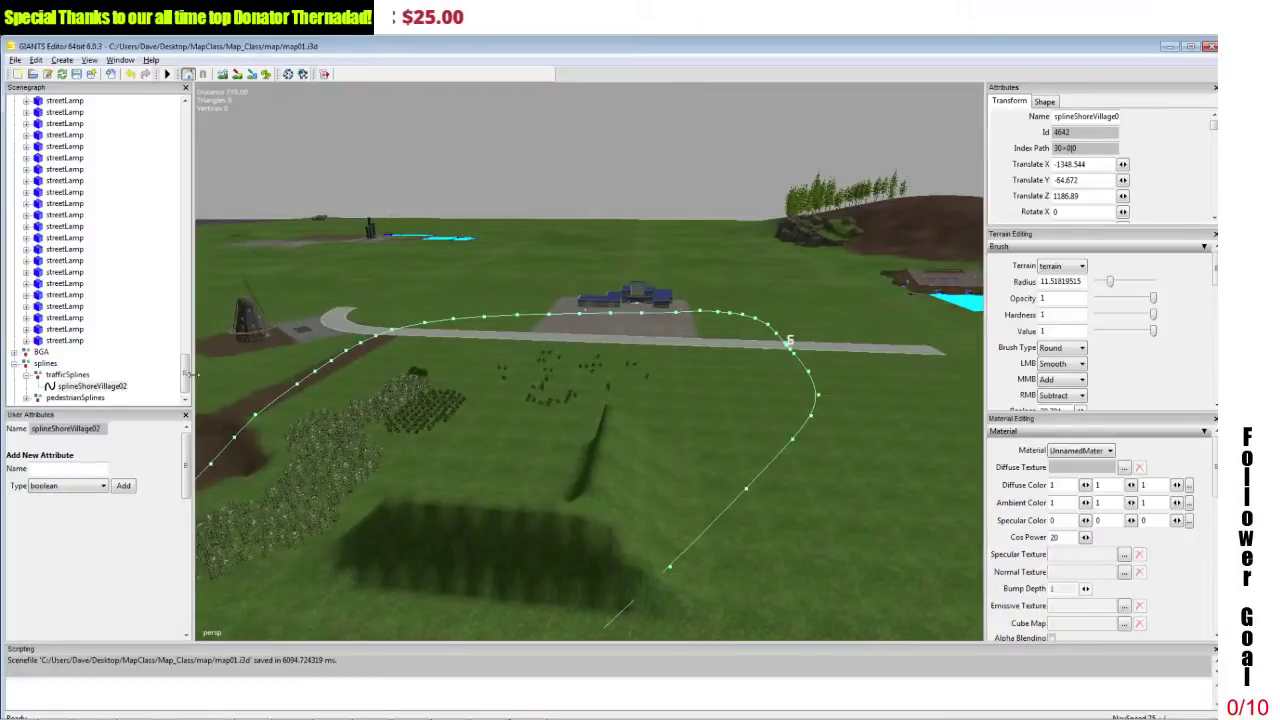
pyautogui.moveTo(190, 374); pyautogui.dragTo(188, 400)
pyautogui.click(14, 147)
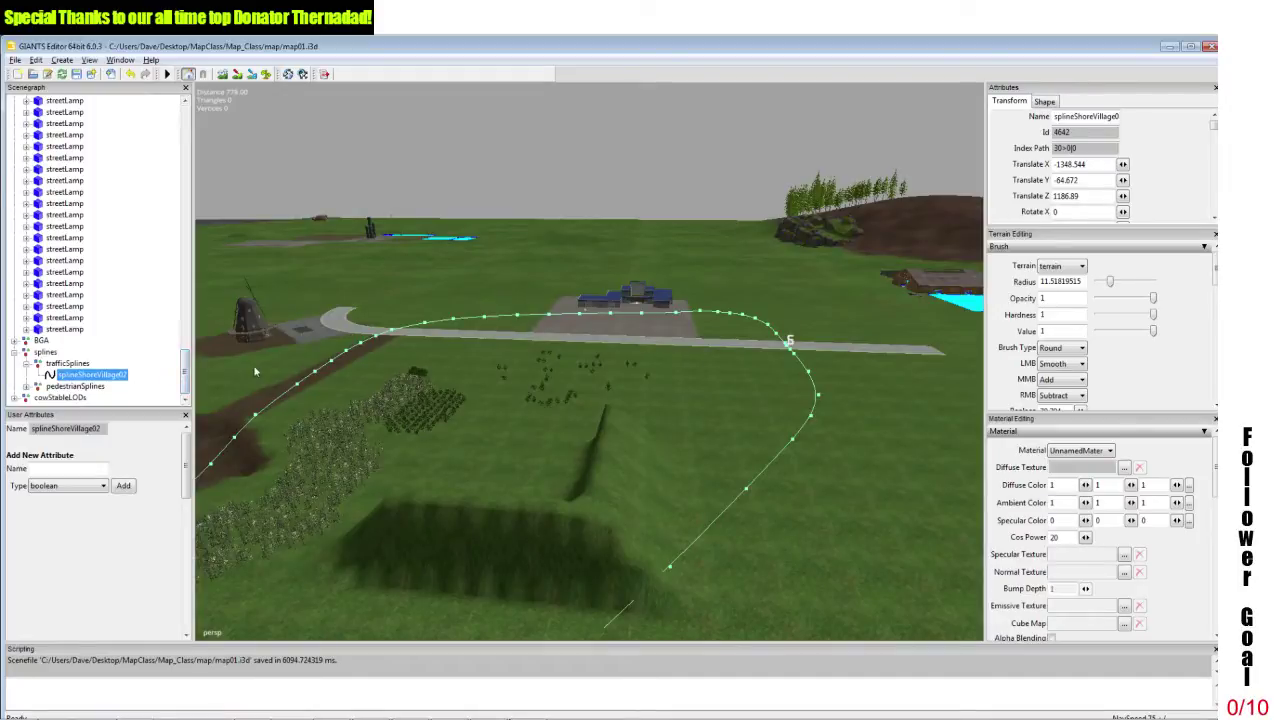
# Move splineShoreVillage02 to Translate X -1267.092 and Translate Y -53.274.
pyautogui.keyDown('alt'); pyautogui.moveTo(590, 372); pyautogui.dragTo(557, 374); pyautogui.keyUp('alt')
pyautogui.keyDown('alt'); pyautogui.moveTo(557, 374); pyautogui.dragTo(563, 463, button='right'); pyautogui.keyUp('alt')
pyautogui.keyDown('alt'); pyautogui.moveTo(563, 463); pyautogui.dragTo(704, 440, button='middle'); pyautogui.keyUp('alt')
pyautogui.keyDown('alt'); pyautogui.moveTo(704, 440); pyautogui.dragTo(673, 454); pyautogui.keyUp('alt')
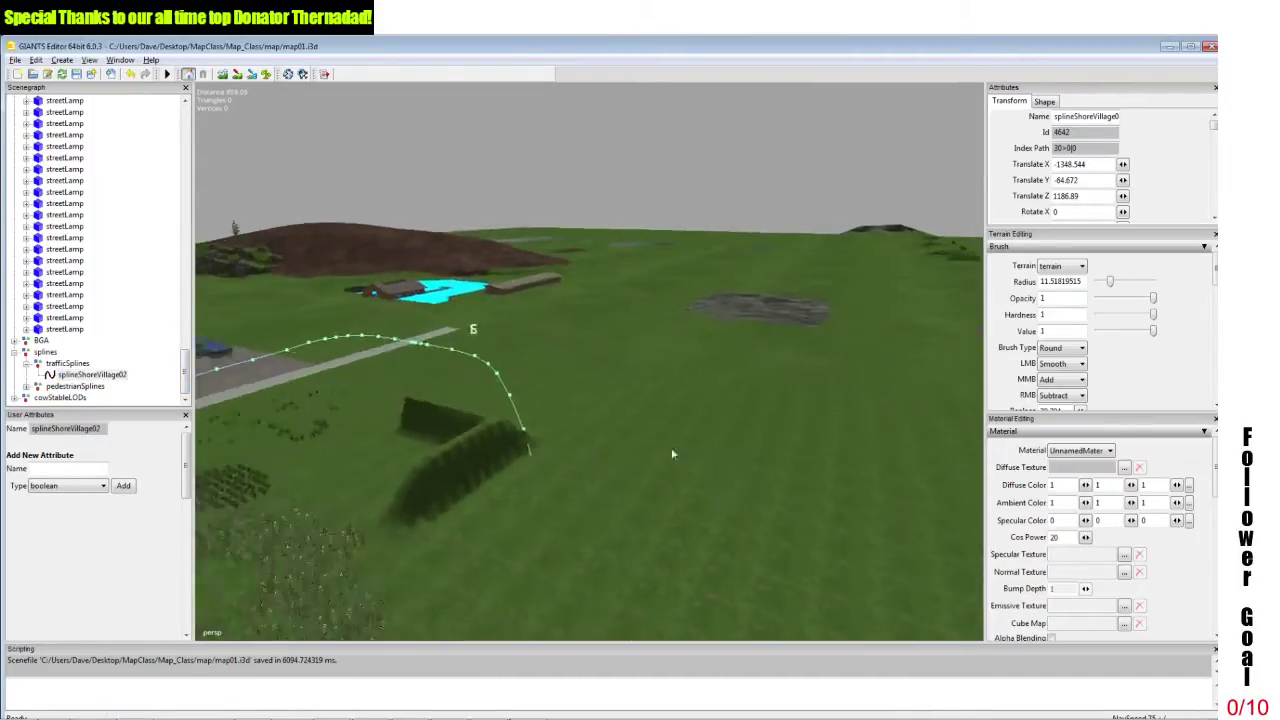
pyautogui.moveTo(673, 454); pyautogui.dragTo(647, 460, button='right')
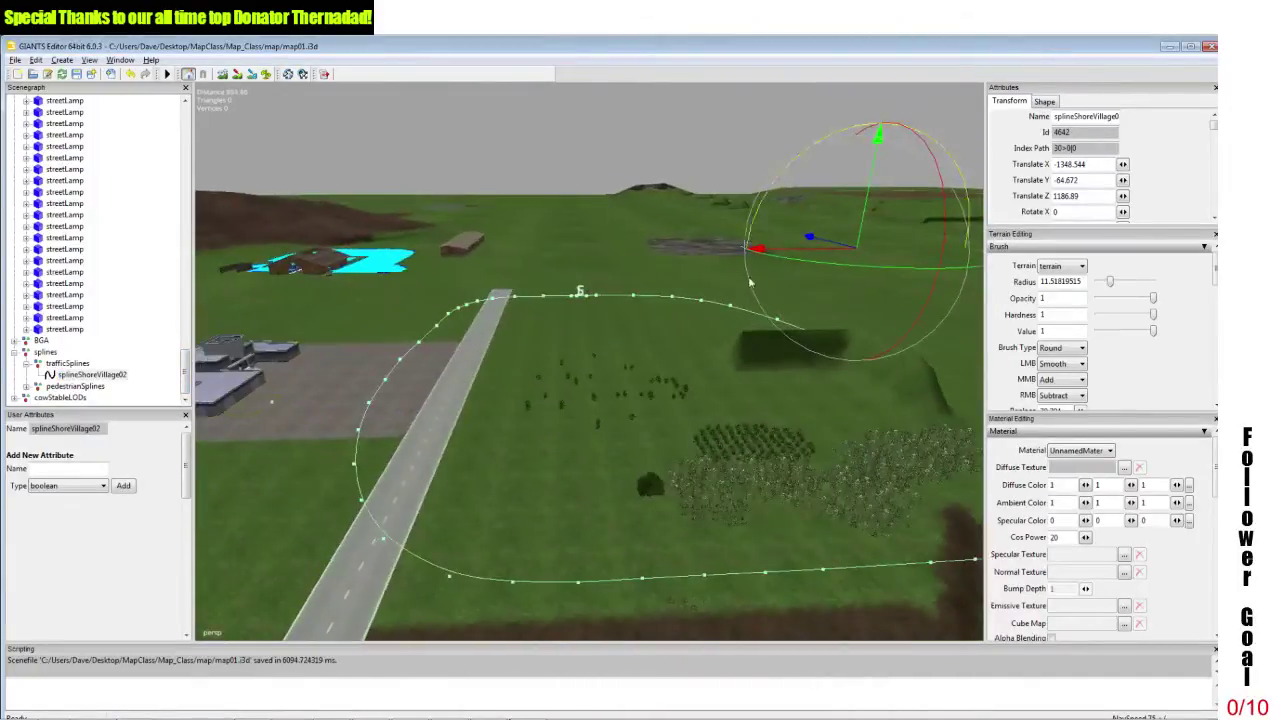
pyautogui.moveTo(786, 253); pyautogui.dragTo(814, 229)
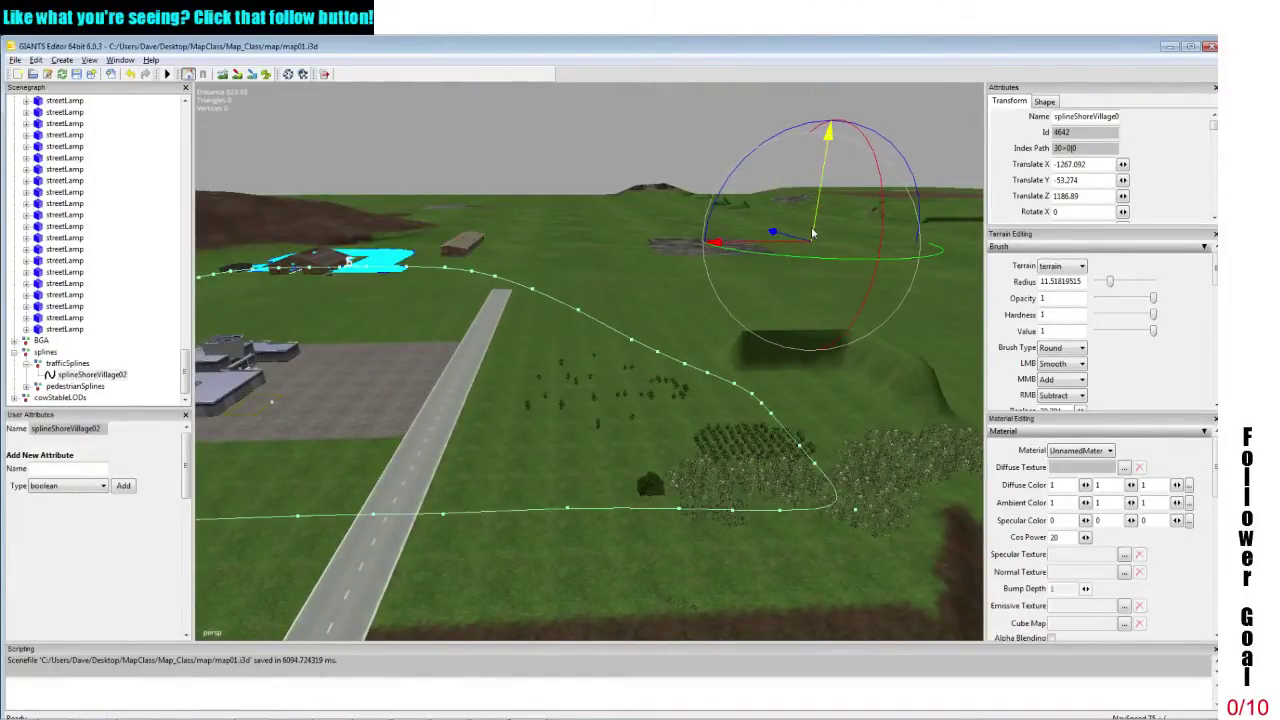
# Delete the consecutive control points of splineShoreVillage02 between its bend at the trees and the far end of the road.
pyautogui.keyDown('alt'); pyautogui.moveTo(800, 280); pyautogui.dragTo(812, 351, button='right'); pyautogui.keyUp('alt')
pyautogui.keyDown('alt'); pyautogui.moveTo(812, 351); pyautogui.dragTo(808, 357); pyautogui.keyUp('alt')
pyautogui.keyDown('alt'); pyautogui.moveTo(808, 357); pyautogui.dragTo(823, 337, button='right'); pyautogui.keyUp('alt')
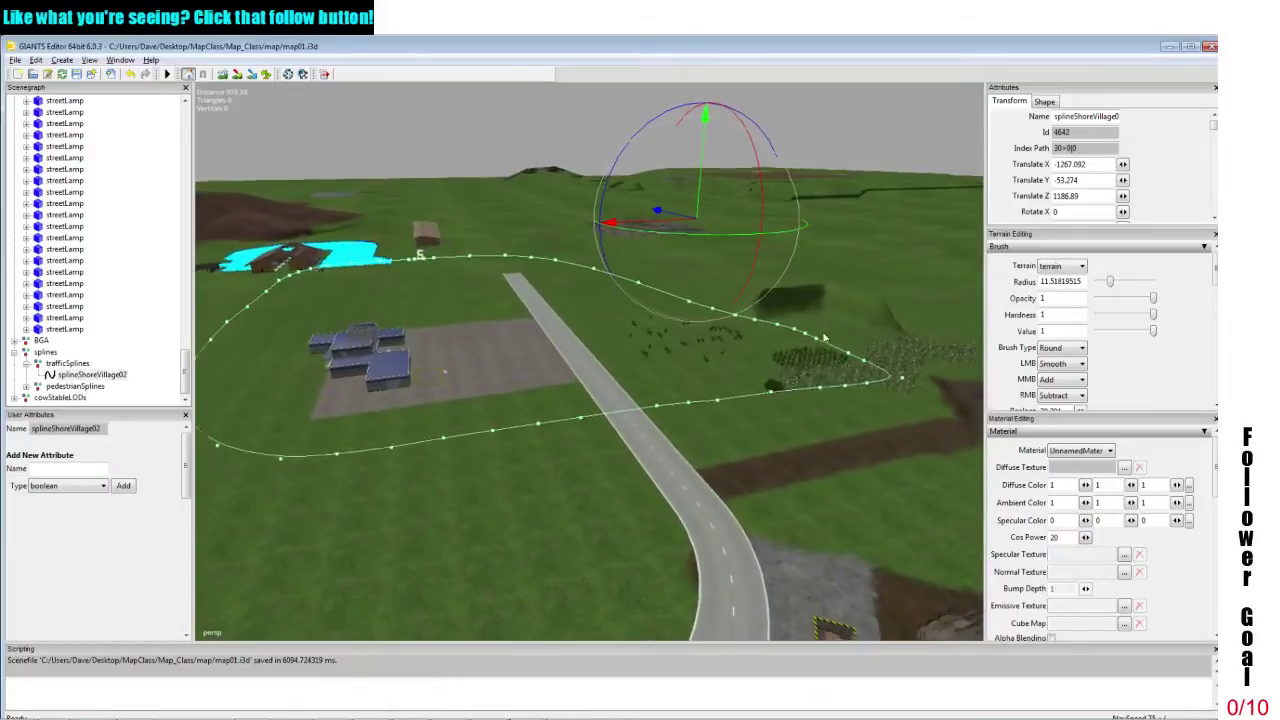
pyautogui.scroll(1, 785, 398)
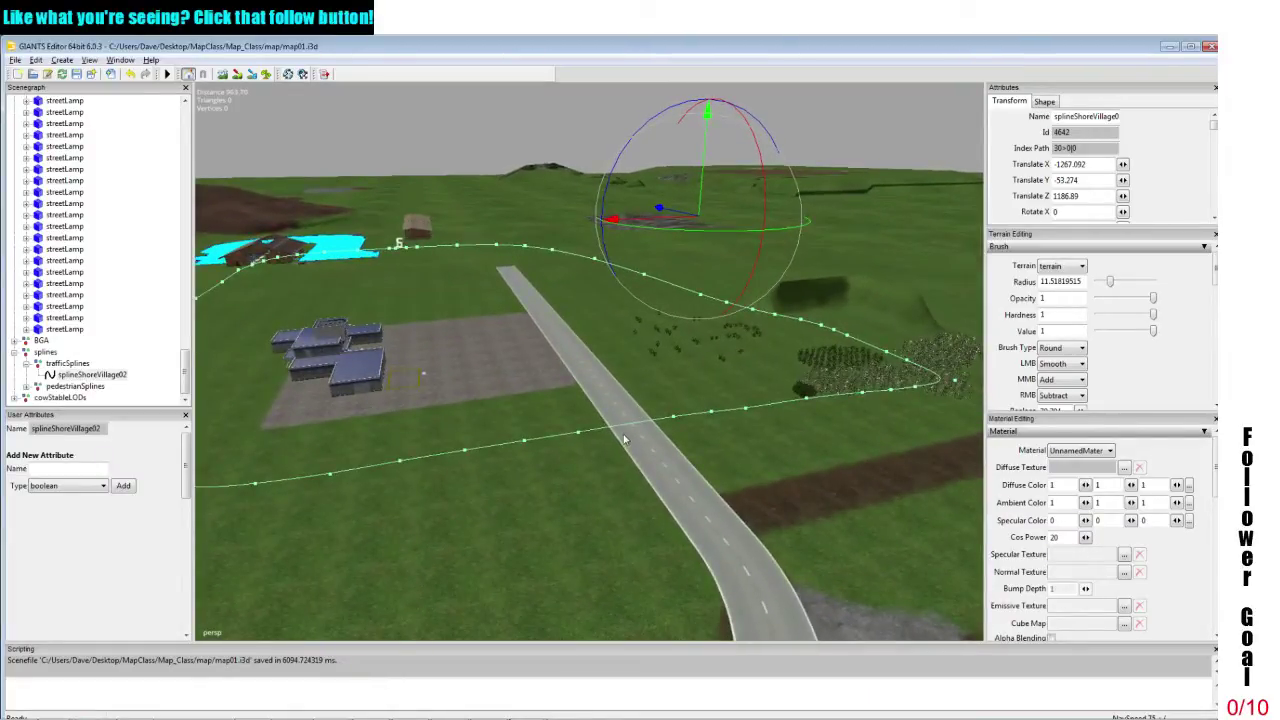
pyautogui.click(915, 390)
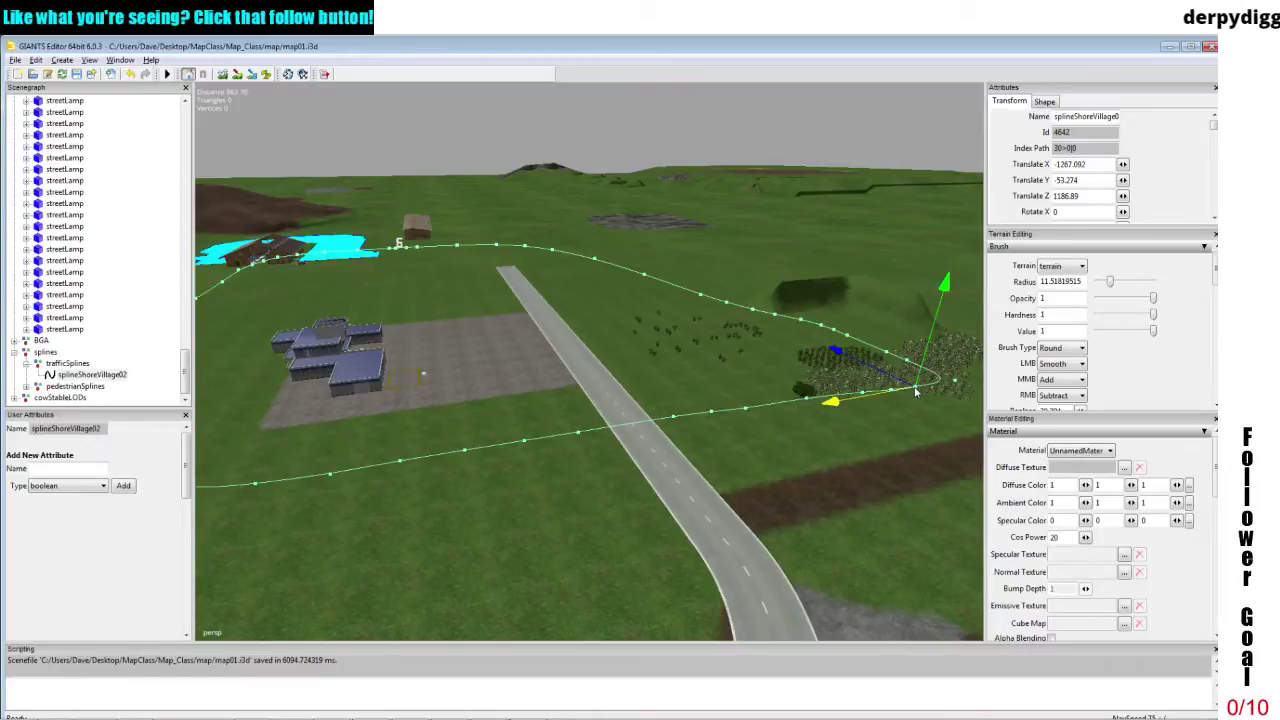
pyautogui.press('Delete')
pyautogui.press('Delete')
pyautogui.press('Delete')
pyautogui.press('Delete')
pyautogui.press('Delete')
pyautogui.press('Delete')
pyautogui.press('Delete')
pyautogui.press('Delete')
pyautogui.press('Delete')
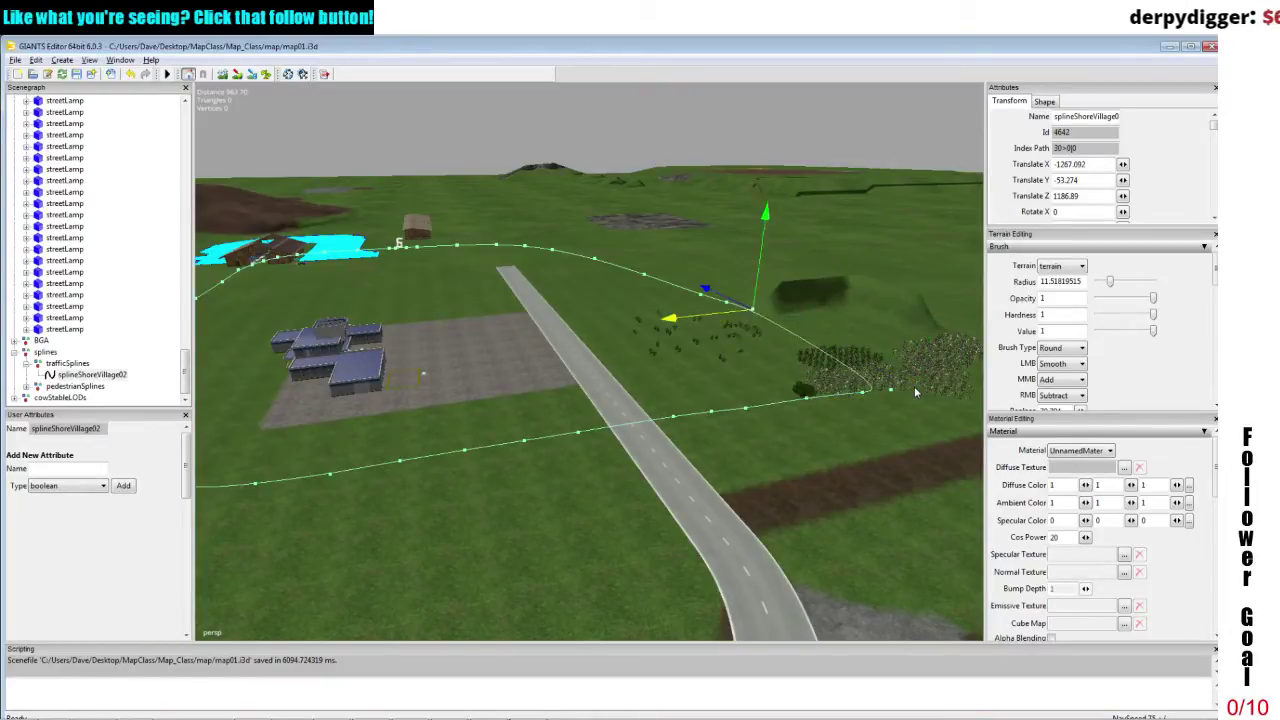
pyautogui.press('Delete')
pyautogui.press('Delete')
pyautogui.press('Delete')
pyautogui.press('Delete')
pyautogui.press('Delete')
pyautogui.moveTo(520, 245); pyautogui.dragTo(493, 245)
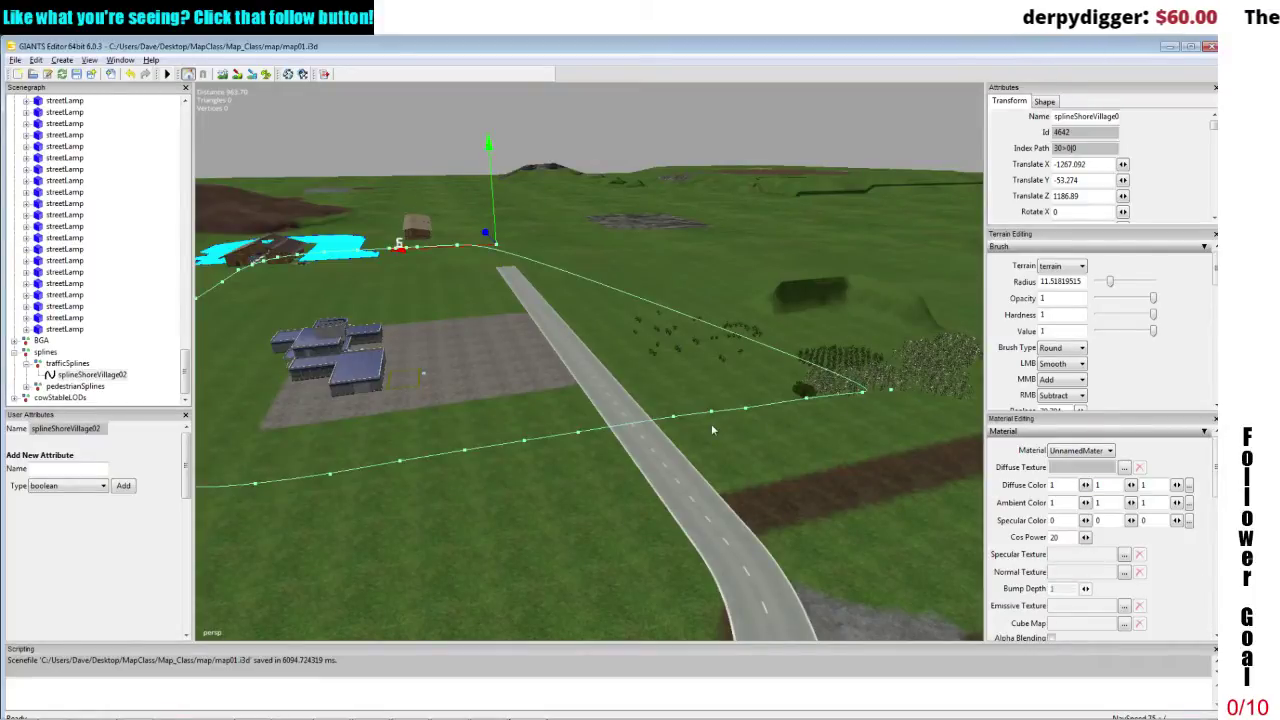
# Delete the consecutive control points of splineShoreVillage02 along the curve from the cow barn around the blue-roofed buildings to the road.
pyautogui.keyDown('alt'); pyautogui.moveTo(603, 354); pyautogui.dragTo(683, 370); pyautogui.keyUp('alt')
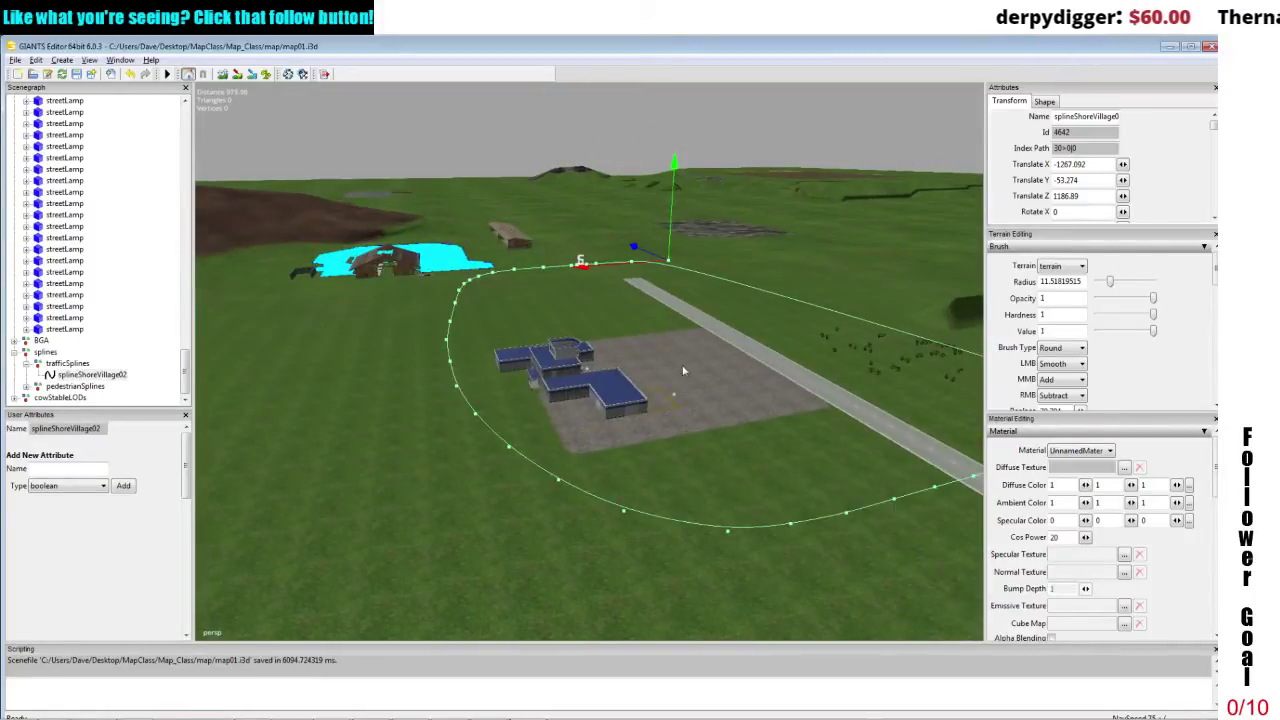
pyautogui.click(469, 282)
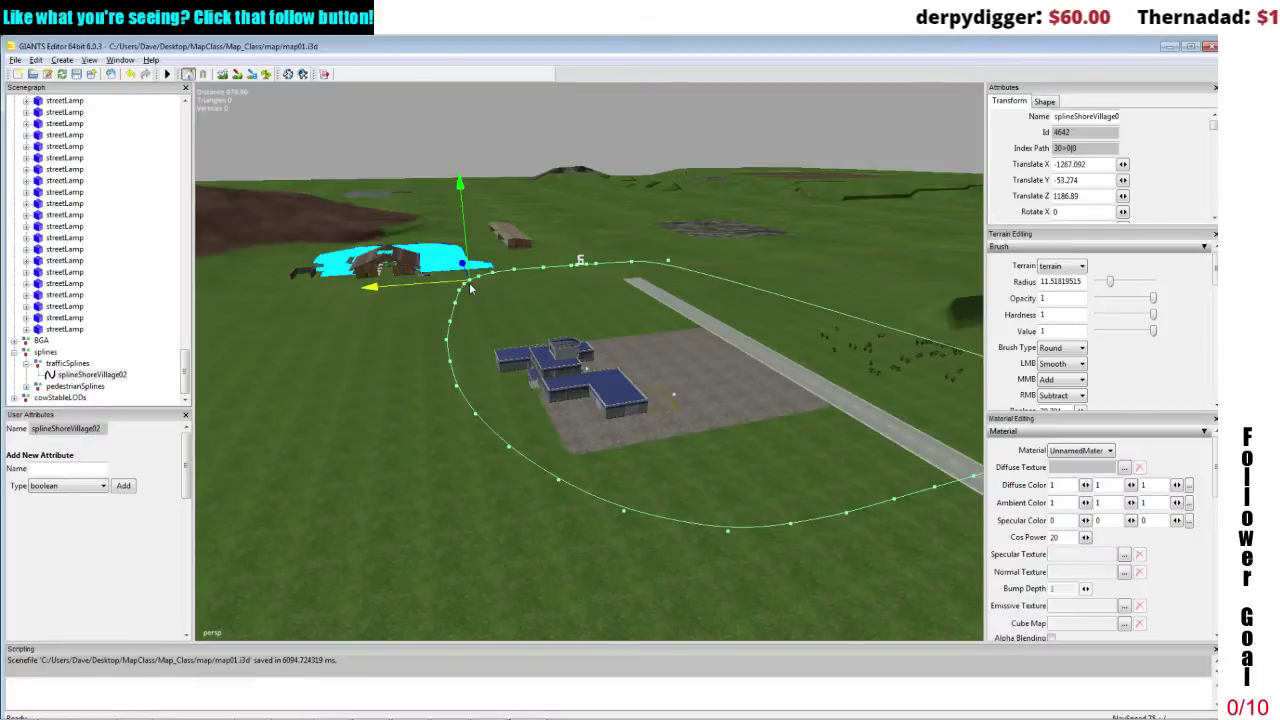
pyautogui.press('Delete')
pyautogui.press('Delete')
pyautogui.press('Delete')
pyautogui.press('Delete')
pyautogui.press('Delete')
pyautogui.press('Delete')
pyautogui.press('Delete')
pyautogui.press('Delete')
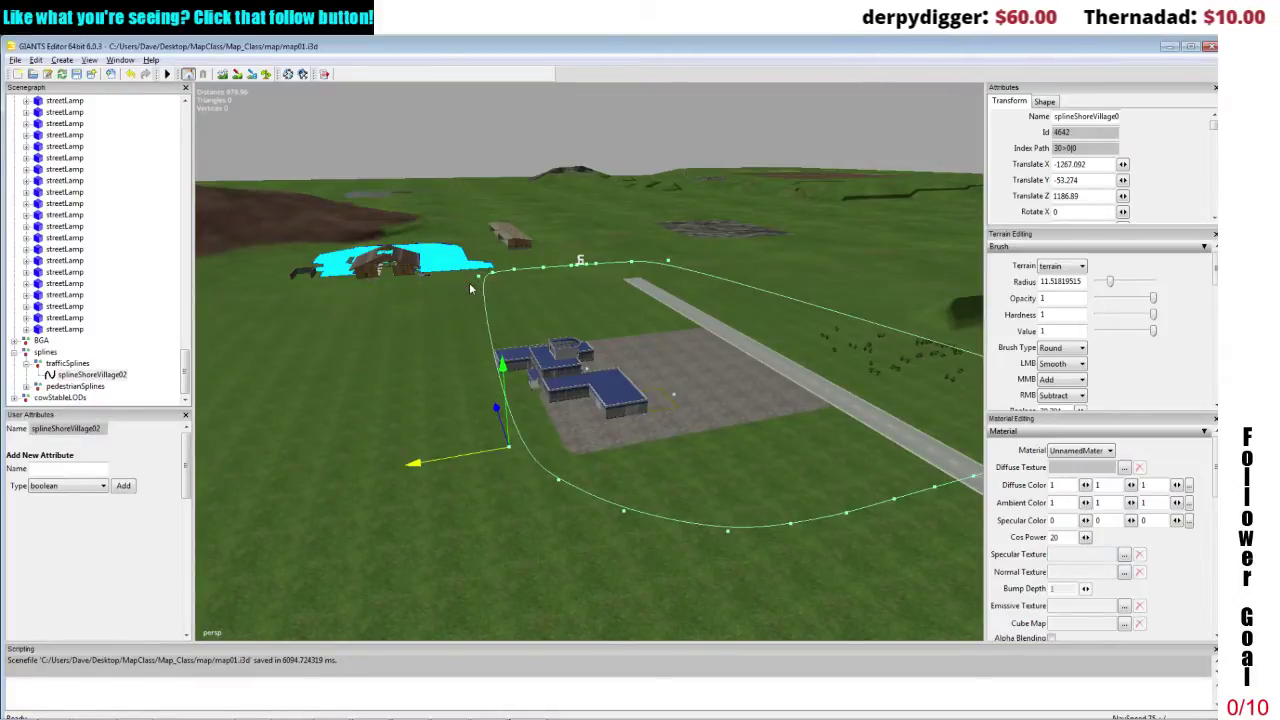
pyautogui.press('Delete')
pyautogui.press('Delete')
pyautogui.press('Delete')
pyautogui.press('Delete')
pyautogui.press('Delete')
pyautogui.press('Delete')
pyautogui.press('Delete')
pyautogui.press('Delete')
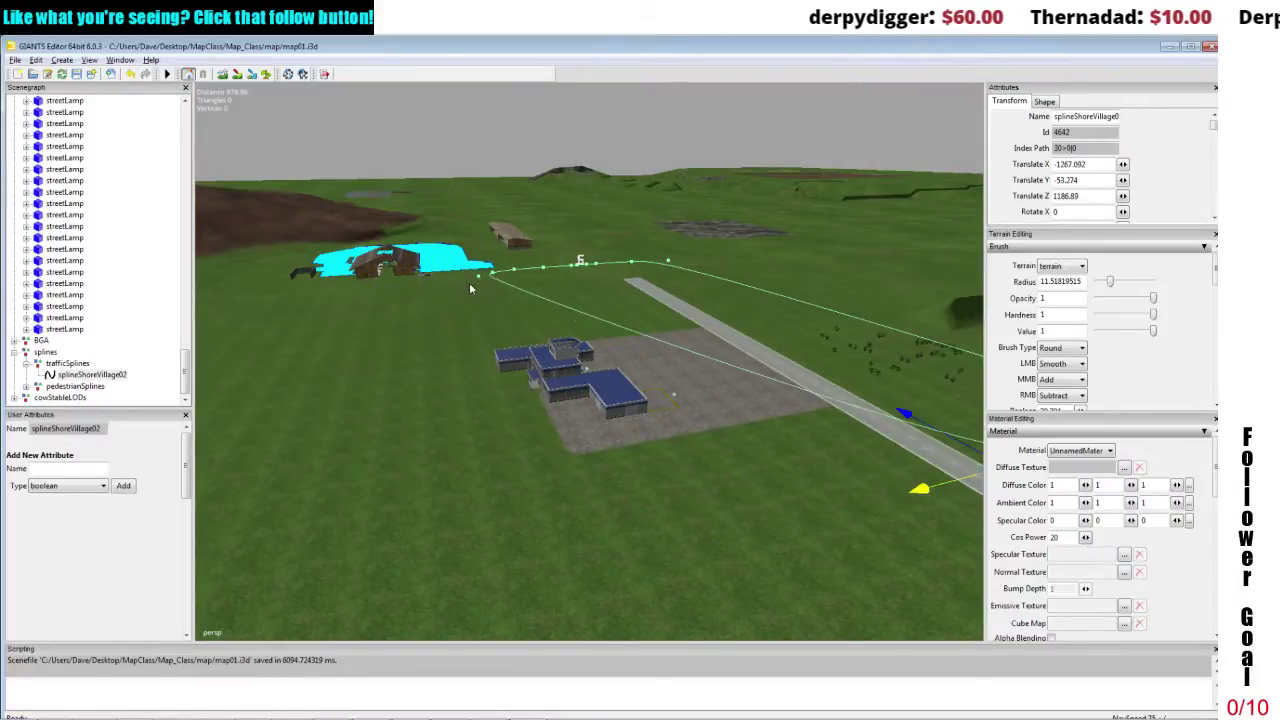
# Delete the run of spline control points alongside the blue-roofed buildings, up to the spline's start.
pyautogui.keyDown('alt'); pyautogui.moveTo(494, 214); pyautogui.dragTo(667, 327); pyautogui.keyUp('alt')
pyautogui.moveTo(667, 327); pyautogui.dragTo(627, 393, button='right')
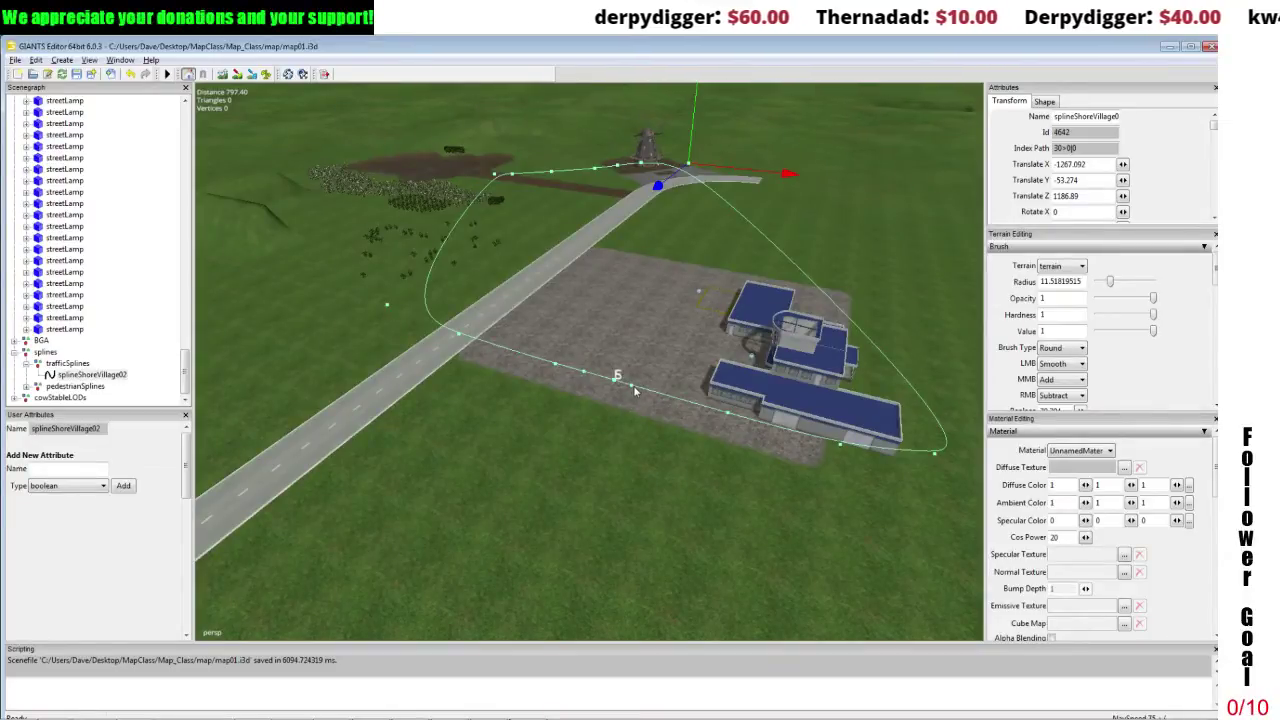
pyautogui.click(728, 415)
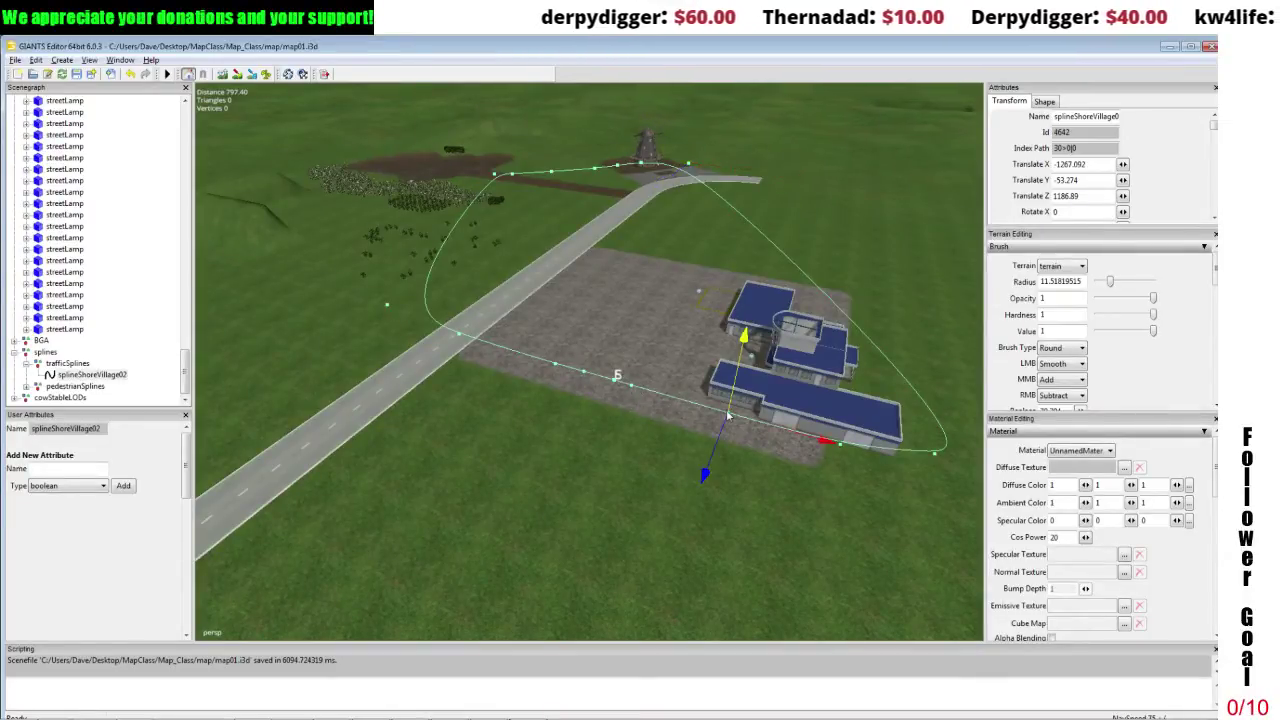
pyautogui.press('Delete')
pyautogui.press('Delete')
pyautogui.press('Delete')
pyautogui.press('Delete')
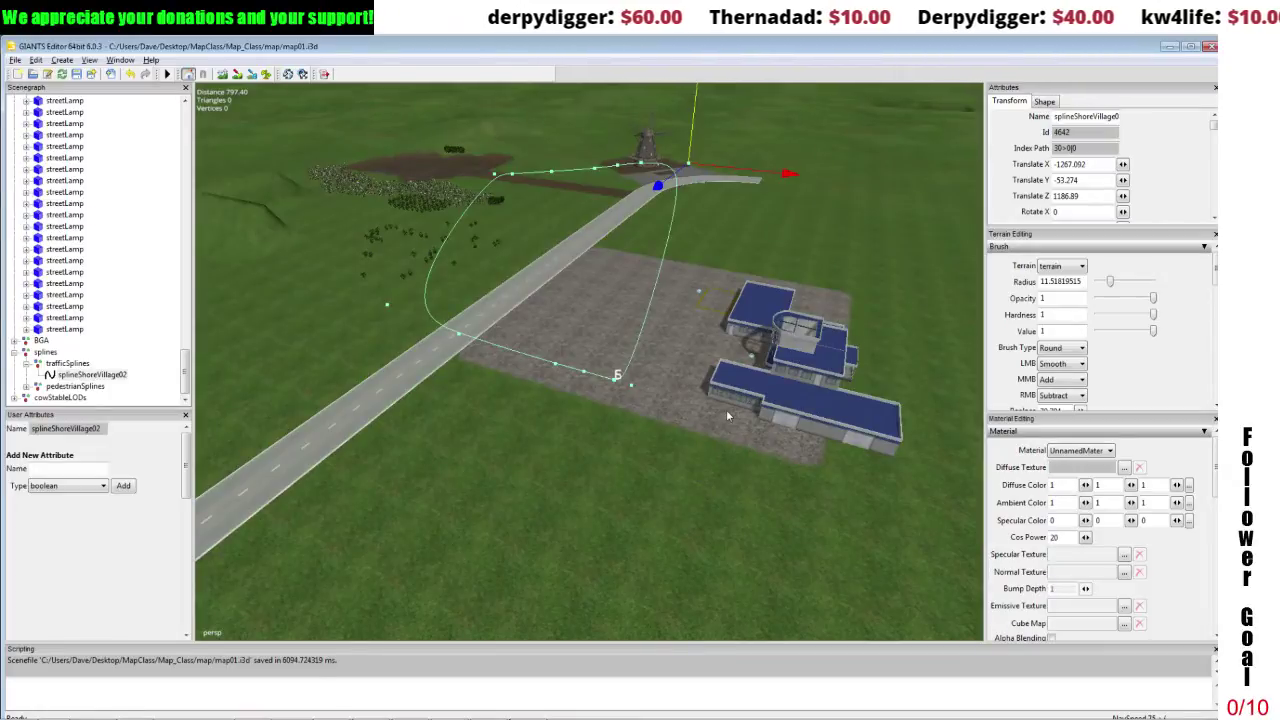
# Delete the row of spline control points between the windmill and the patch of trees, keeping the outermost one at the trees.
pyautogui.keyDown('alt'); pyautogui.moveTo(660, 375); pyautogui.dragTo(660, 380); pyautogui.keyUp('alt')
pyautogui.keyDown('alt'); pyautogui.moveTo(660, 380); pyautogui.dragTo(671, 355, button='middle'); pyautogui.keyUp('alt')
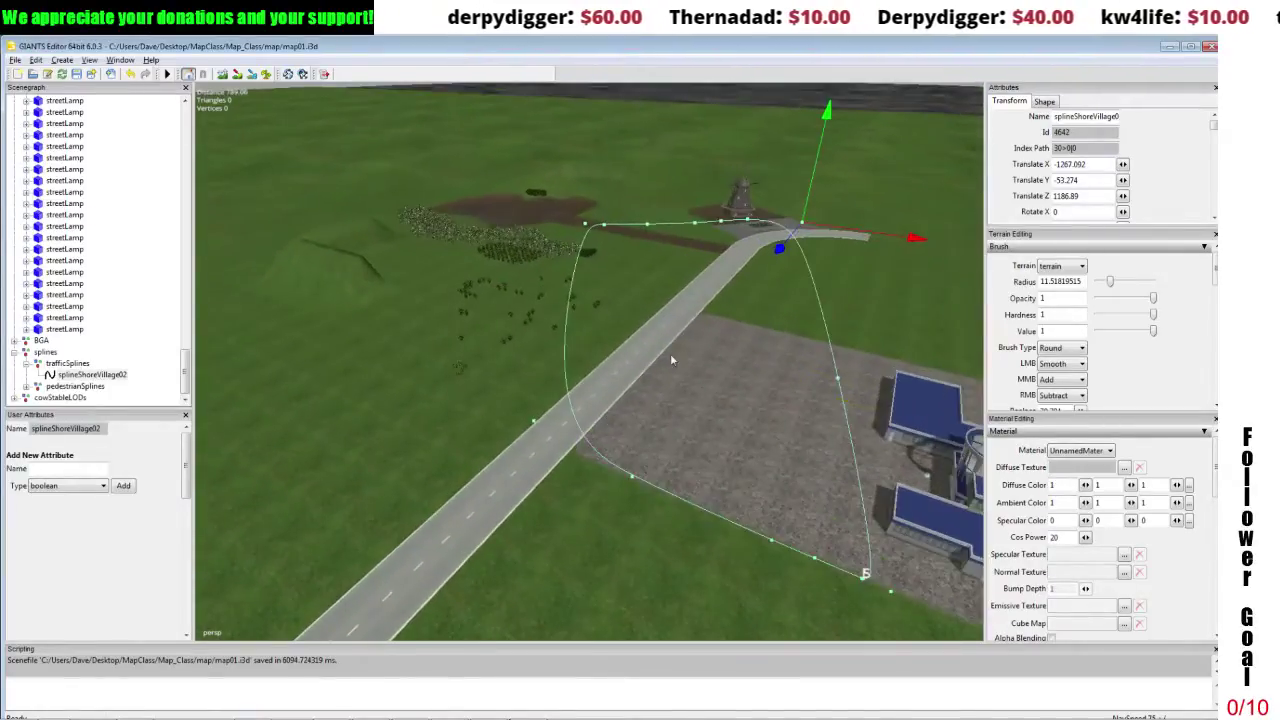
pyautogui.click(744, 222)
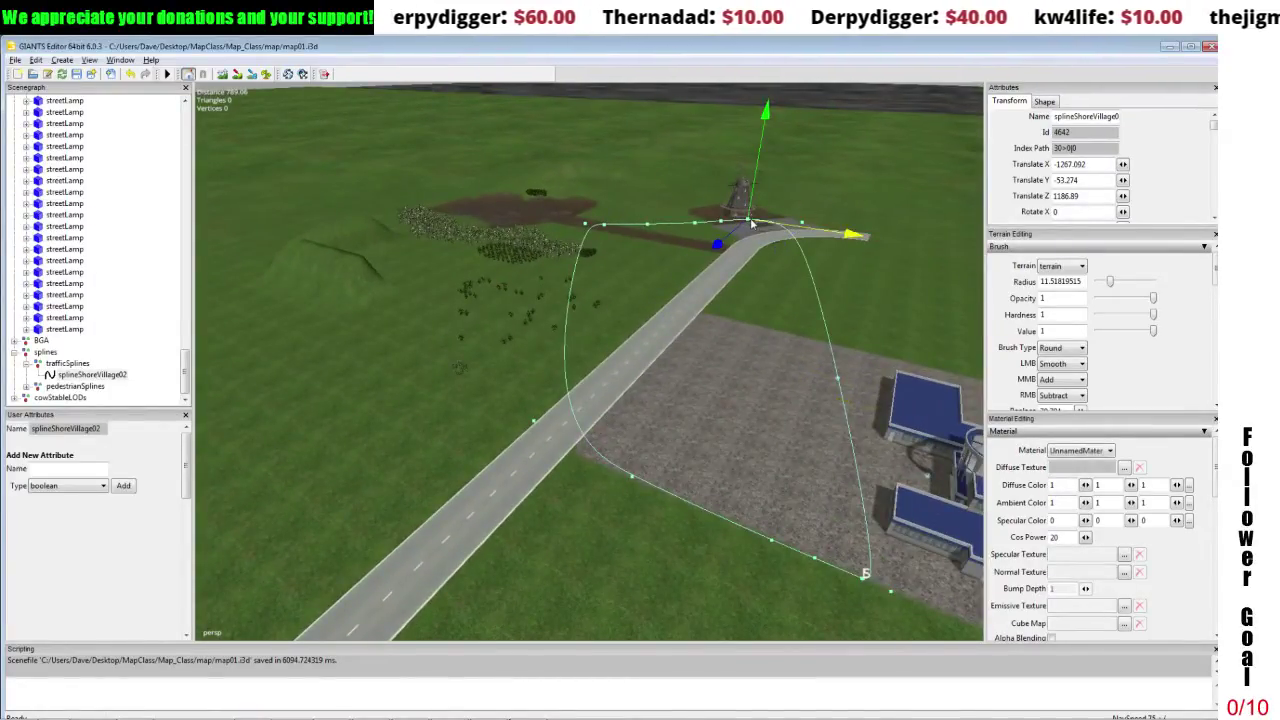
pyautogui.press('Delete')
pyautogui.press('Delete')
pyautogui.press('Delete')
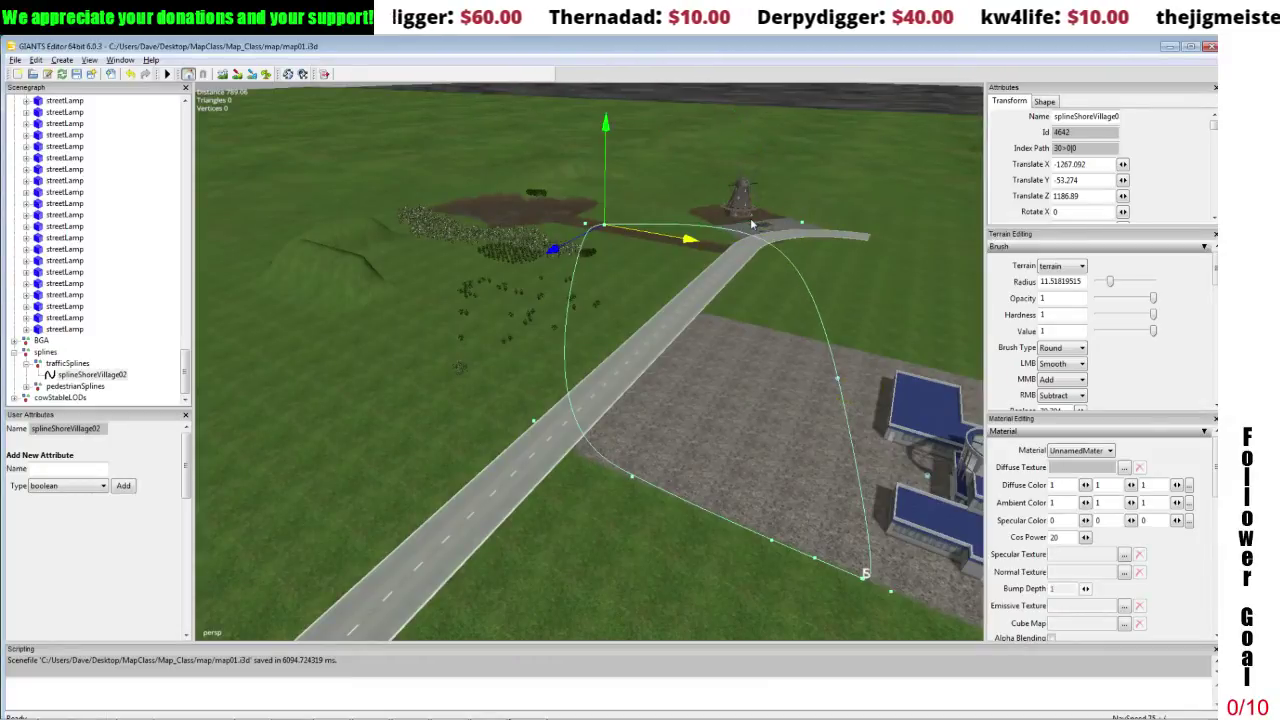
pyautogui.press('Delete')
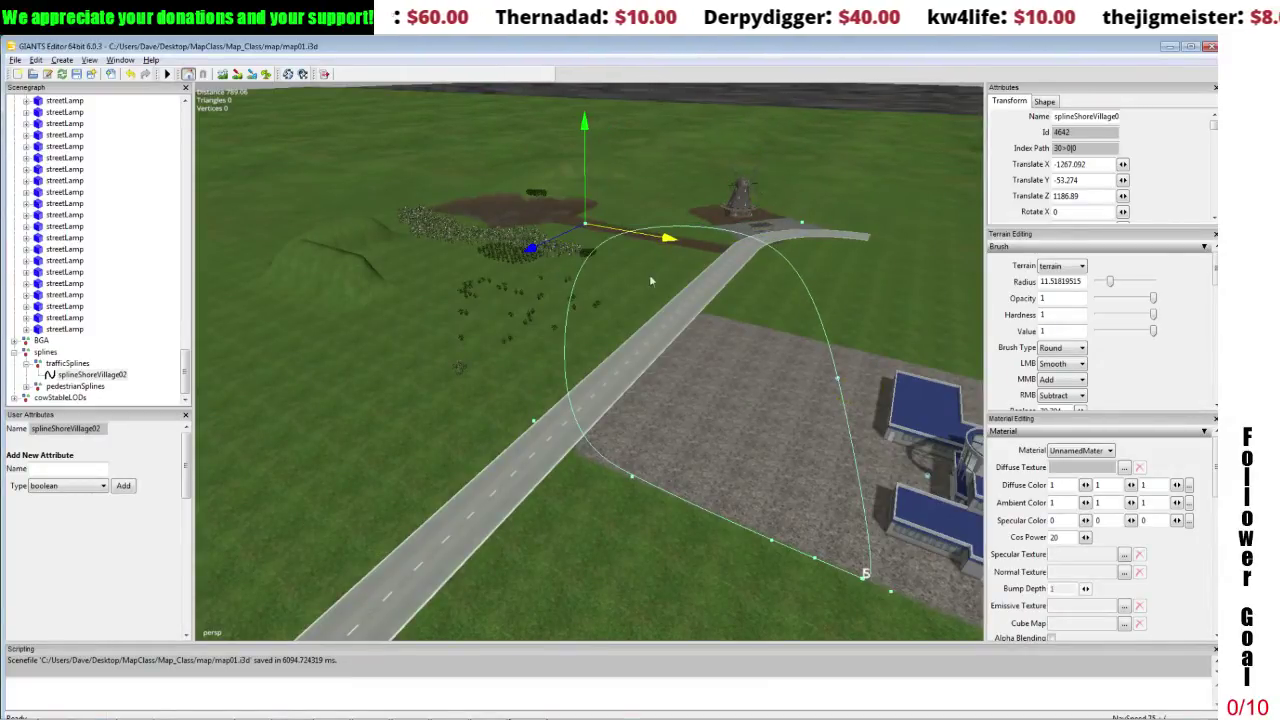
# Delete the spline control point on the paved lot between the road and the blue-roofed buildings.
pyautogui.keyDown('alt'); pyautogui.moveTo(649, 274); pyautogui.dragTo(766, 293); pyautogui.keyUp('alt')
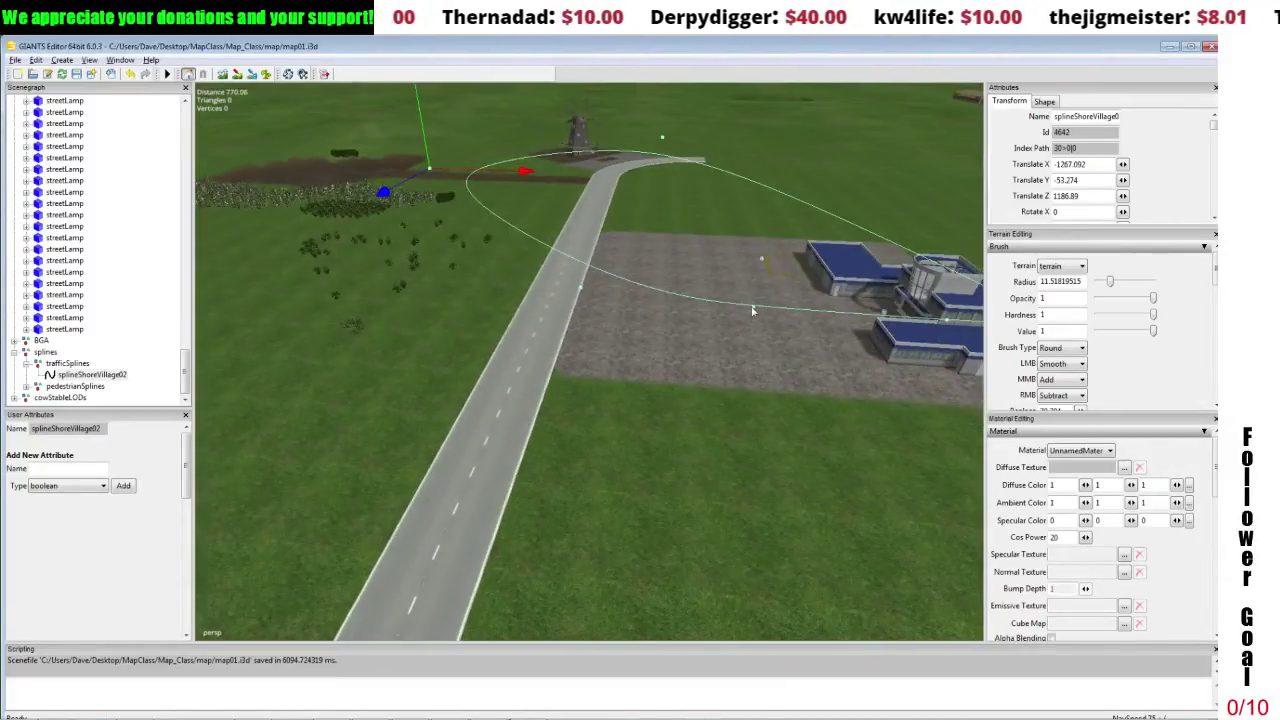
pyautogui.click(754, 309)
pyautogui.press('Delete')
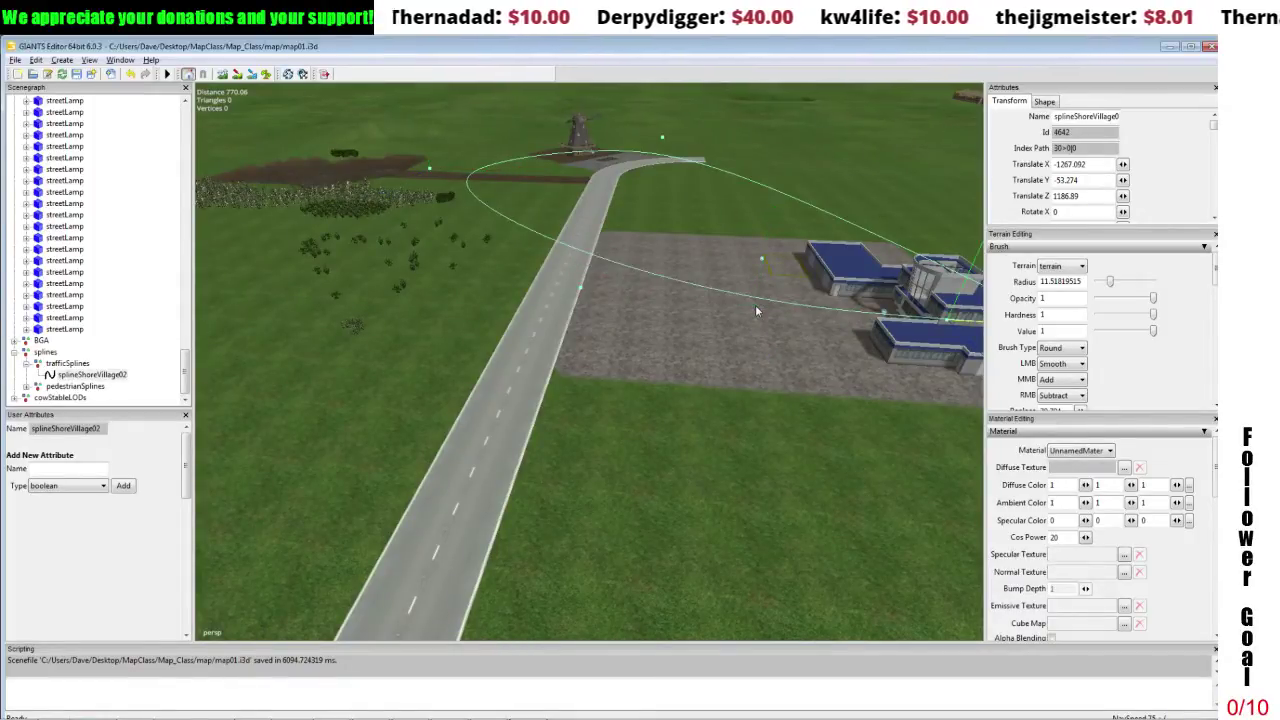
# Reselect splineShoreVillage02 in the scenegraph and lower the whole spline to Translate Y -61.326.
pyautogui.keyDown('alt'); pyautogui.moveTo(701, 291); pyautogui.dragTo(797, 328); pyautogui.keyUp('alt')
pyautogui.keyDown('alt'); pyautogui.moveTo(797, 328); pyautogui.dragTo(834, 358, button='middle'); pyautogui.keyUp('alt')
pyautogui.keyDown('alt'); pyautogui.moveTo(805, 362); pyautogui.dragTo(604, 390); pyautogui.keyUp('alt')
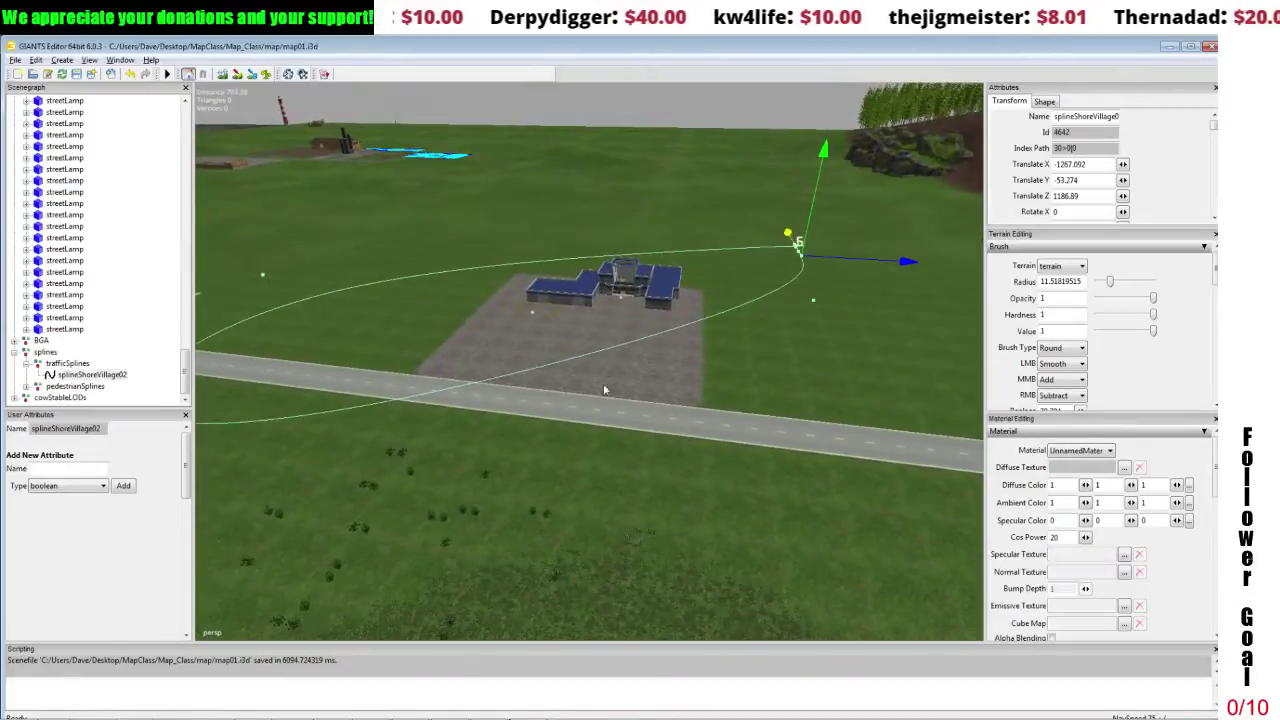
pyautogui.click(64, 364)
pyautogui.click(88, 374)
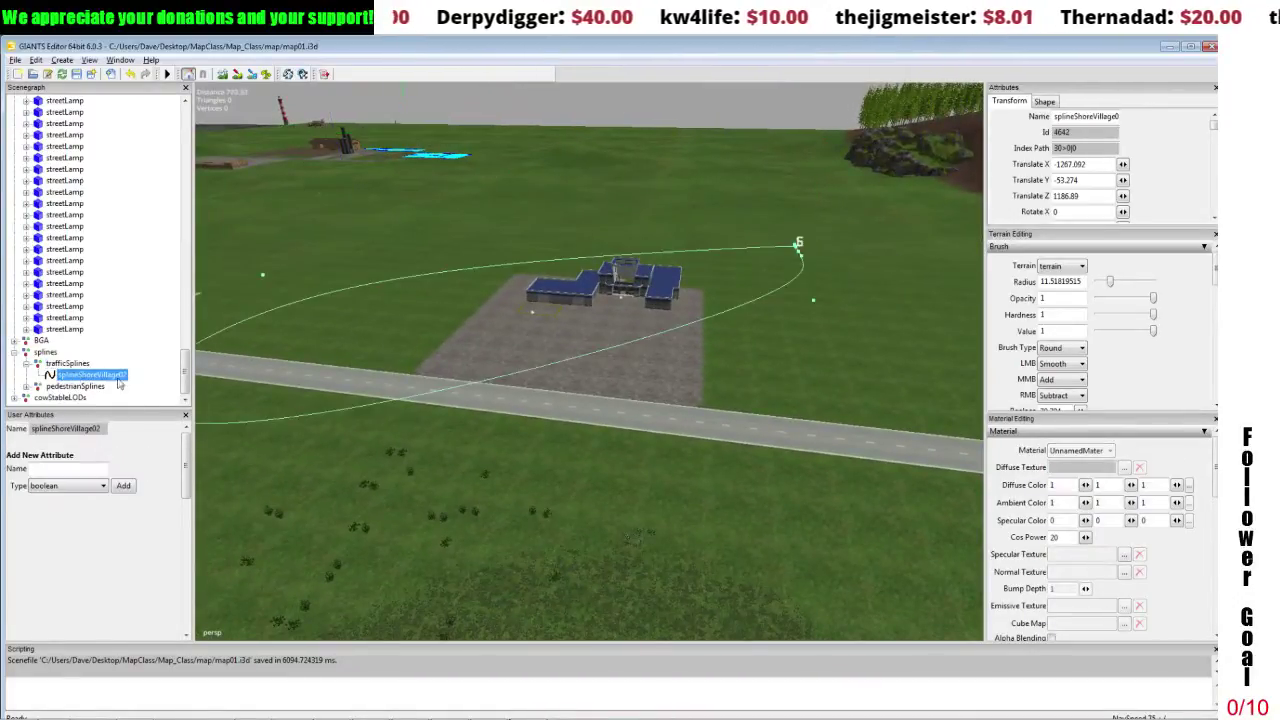
pyautogui.moveTo(559, 397); pyautogui.dragTo(910, 273, button='right')
pyautogui.moveTo(897, 203); pyautogui.dragTo(893, 207)
pyautogui.keyDown('alt'); pyautogui.moveTo(772, 271); pyautogui.dragTo(817, 274); pyautogui.keyUp('alt')
pyautogui.keyDown('alt'); pyautogui.moveTo(817, 274); pyautogui.dragTo(831, 363, button='middle'); pyautogui.keyUp('alt')
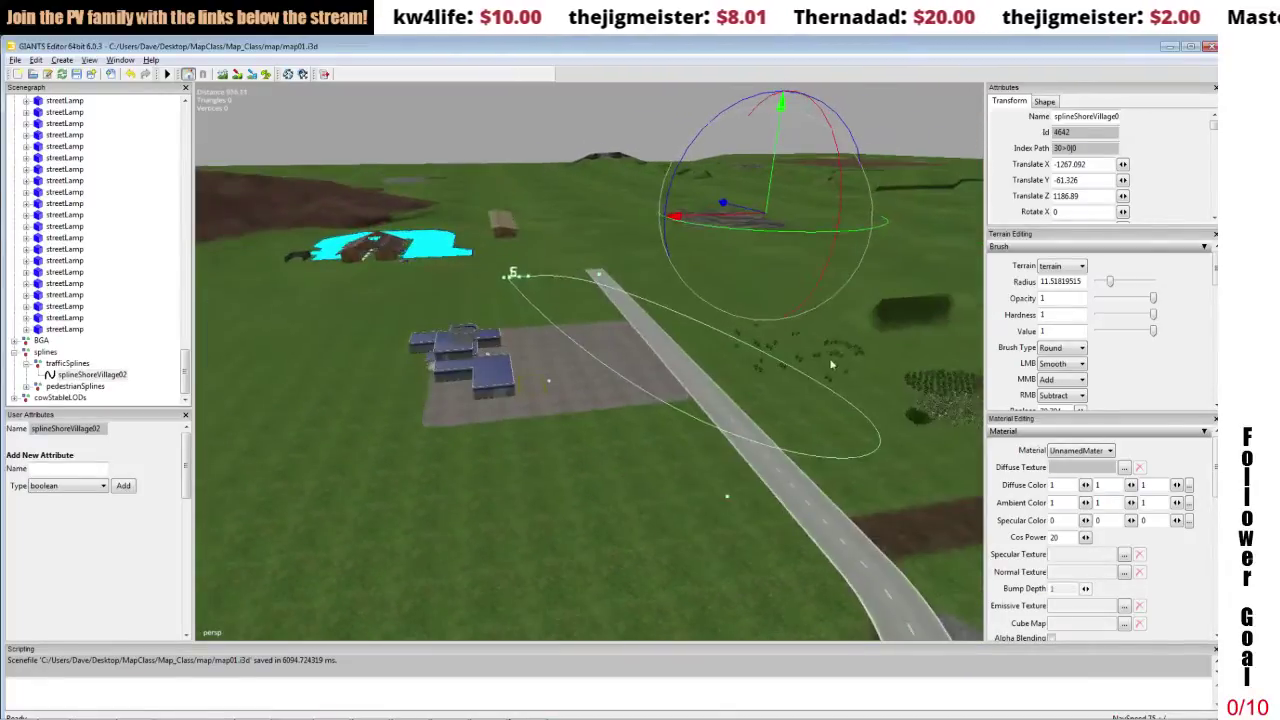
# Lower the spline's start point and the control point just outside it down to the grass.
pyautogui.keyDown('alt'); pyautogui.moveTo(831, 363); pyautogui.dragTo(909, 272, button='right'); pyautogui.keyUp('alt')
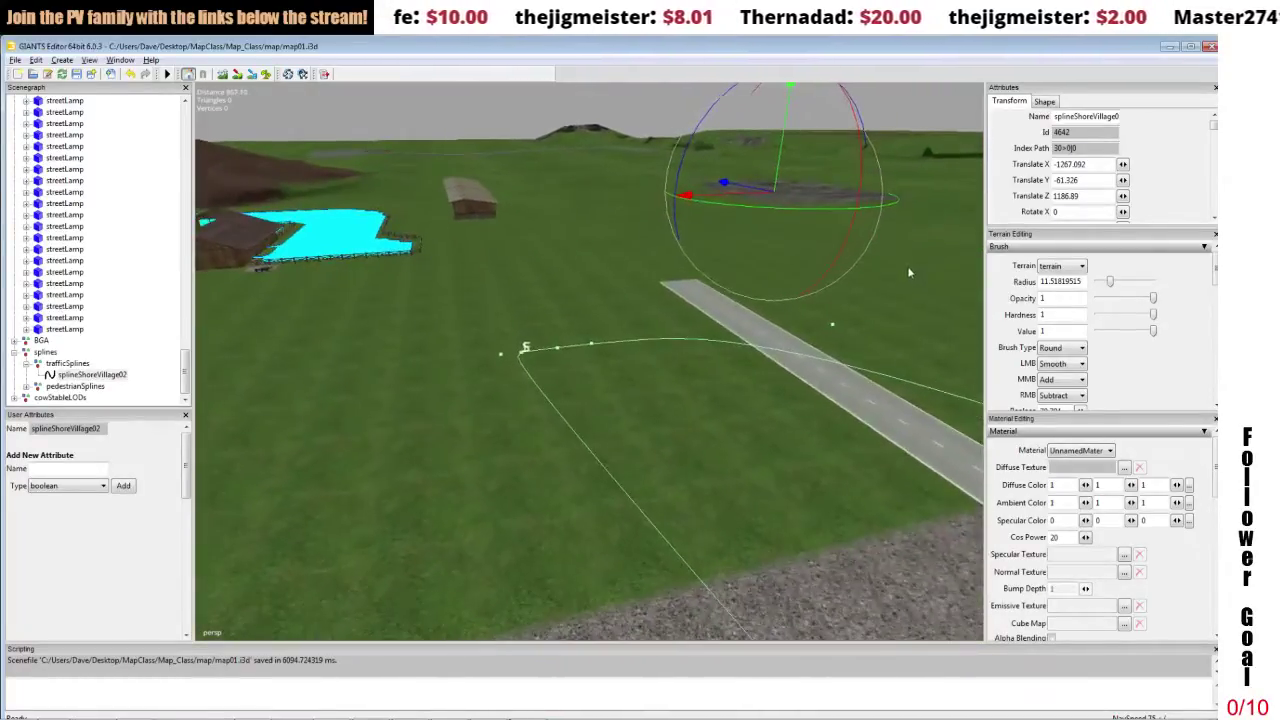
pyautogui.click(500, 356)
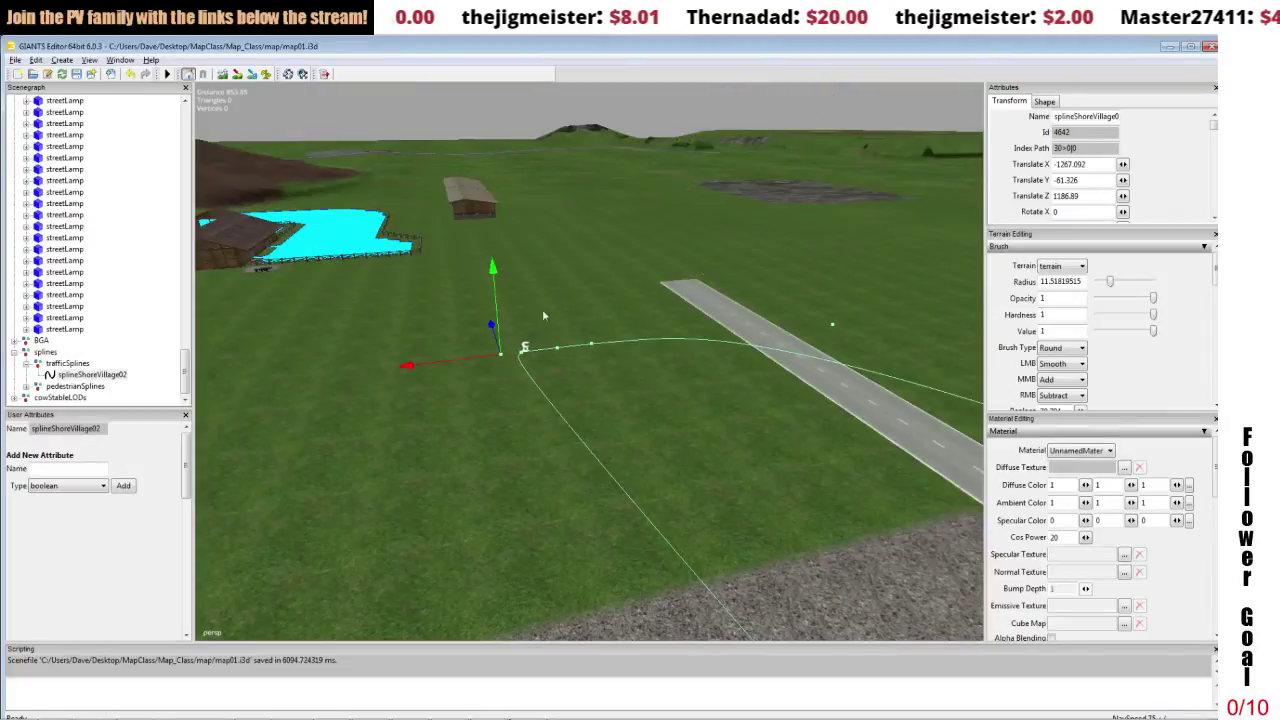
pyautogui.moveTo(497, 316); pyautogui.dragTo(497, 455)
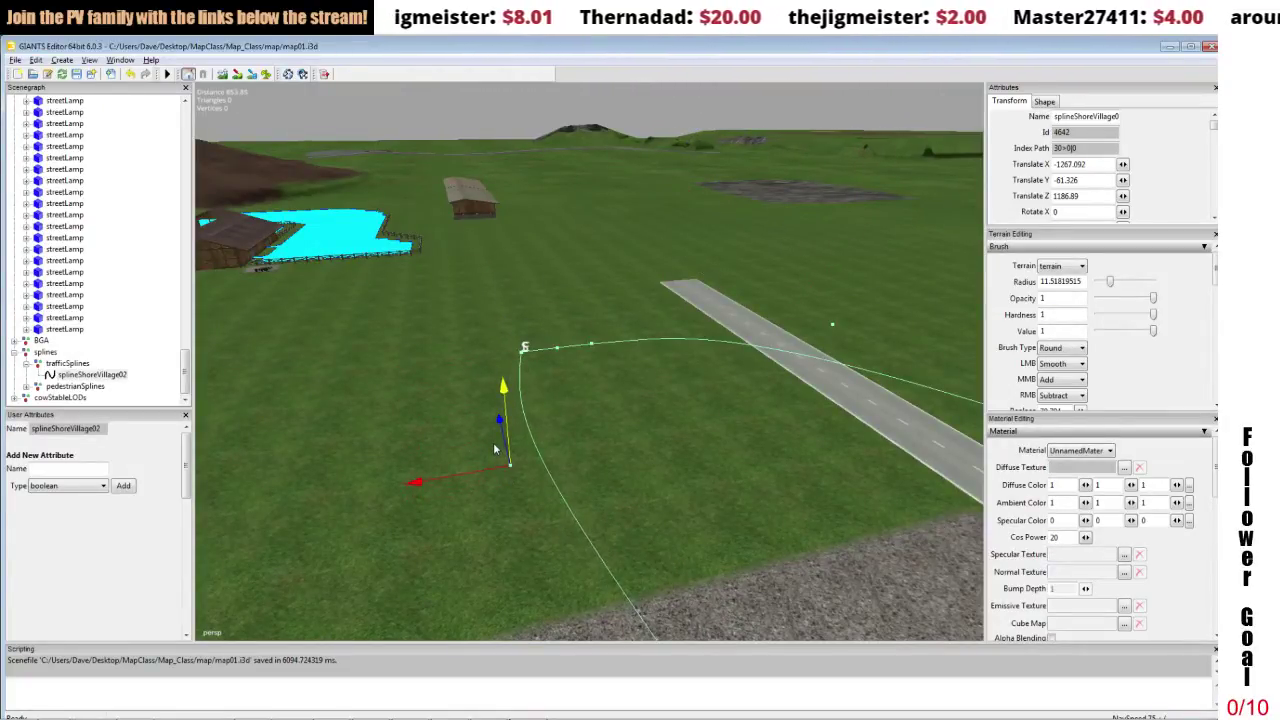
pyautogui.click(523, 352)
pyautogui.moveTo(522, 337); pyautogui.dragTo(527, 386)
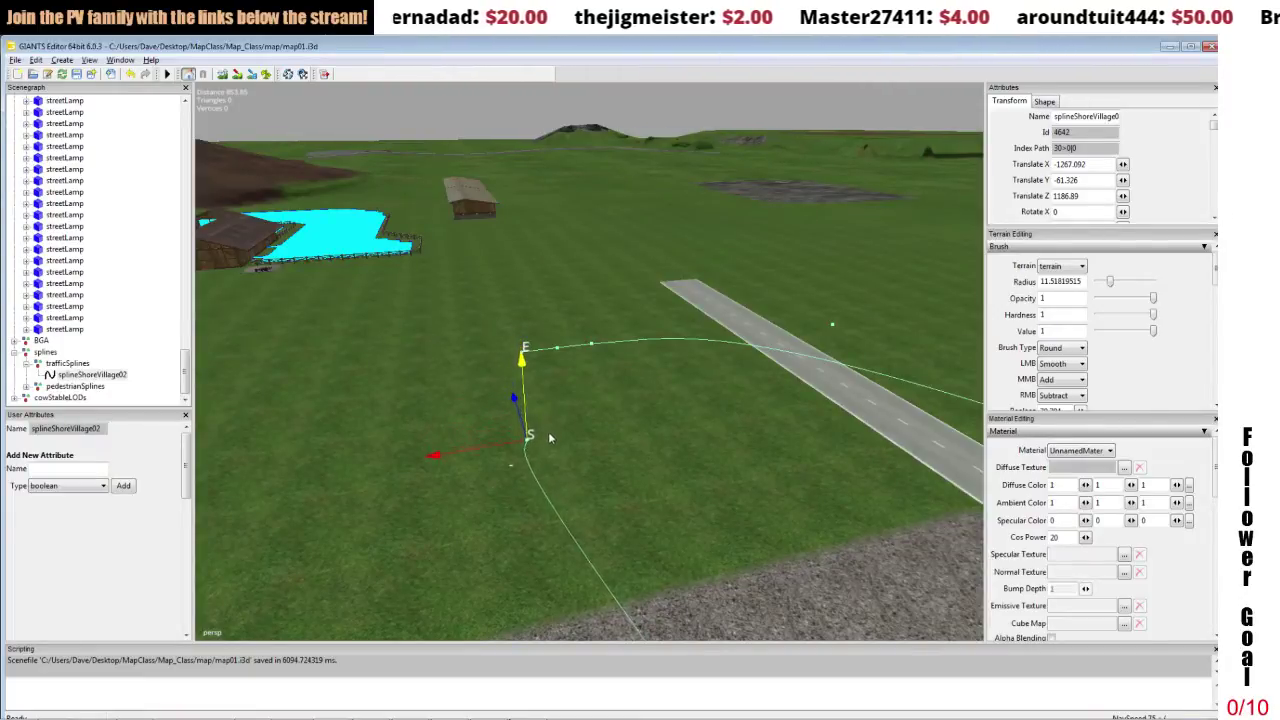
# Lower the spline's end point to ground level so it meets the start point.
pyautogui.moveTo(548, 437); pyautogui.dragTo(654, 391)
pyautogui.scroll(2, 599, 426)
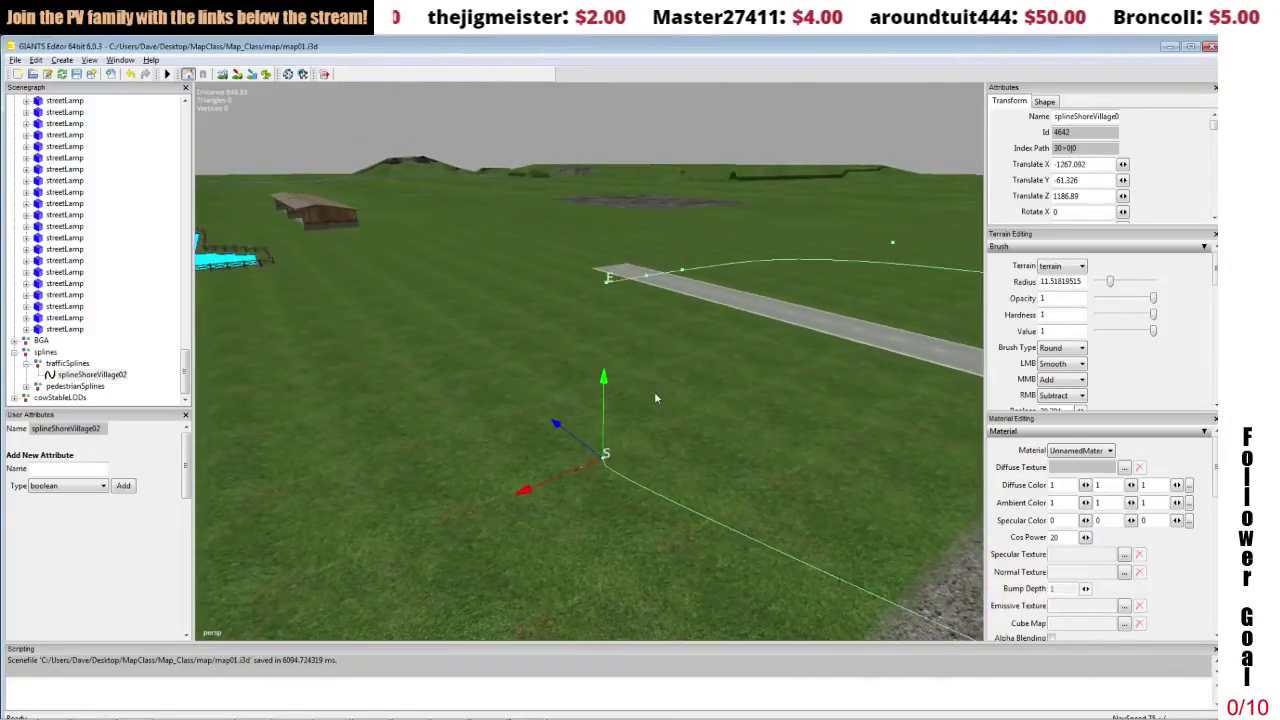
pyautogui.click(607, 280)
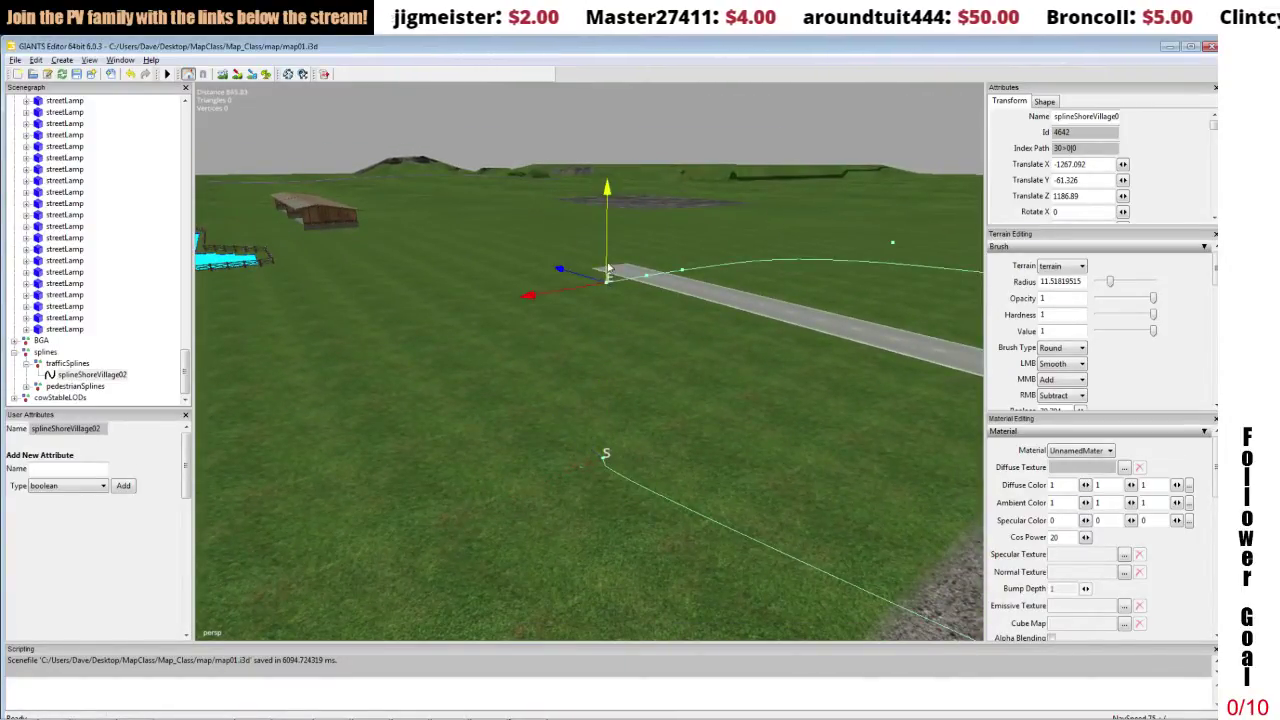
pyautogui.moveTo(609, 268); pyautogui.dragTo(622, 463)
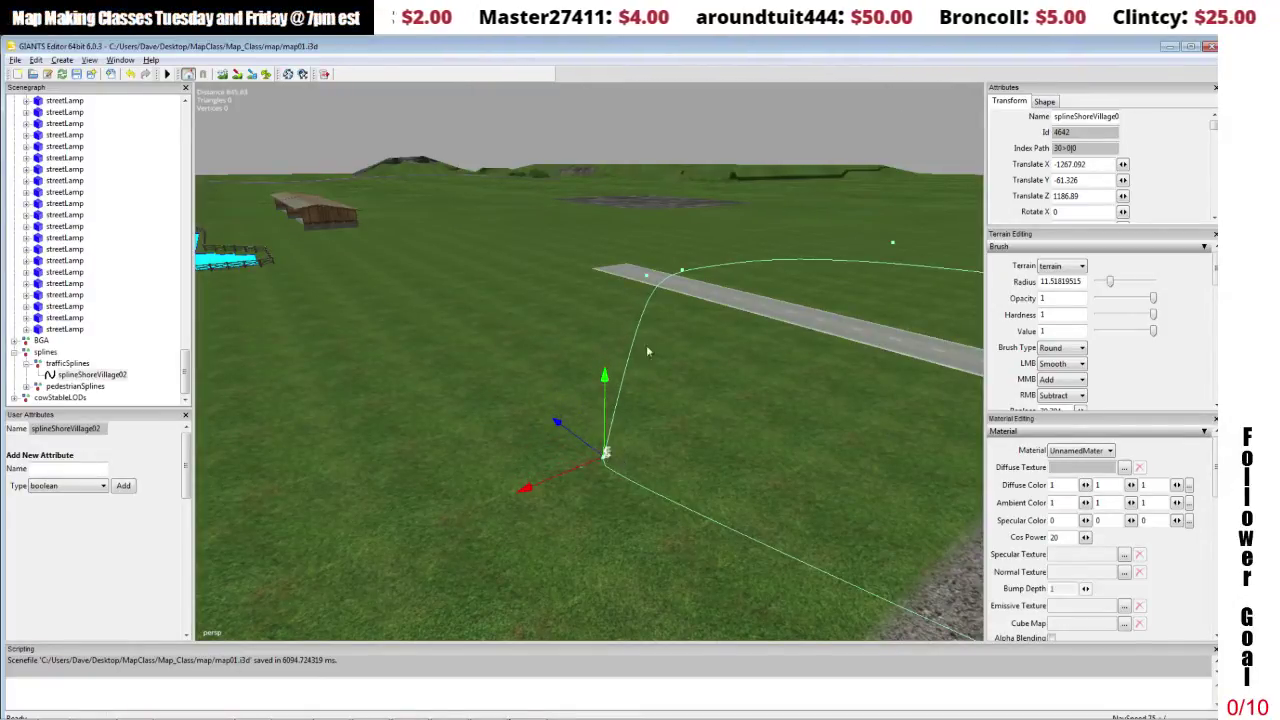
# Lower the two control points next to the spline's end point to the grass in line with it.
pyautogui.click(647, 282)
pyautogui.moveTo(647, 285); pyautogui.dragTo(673, 453)
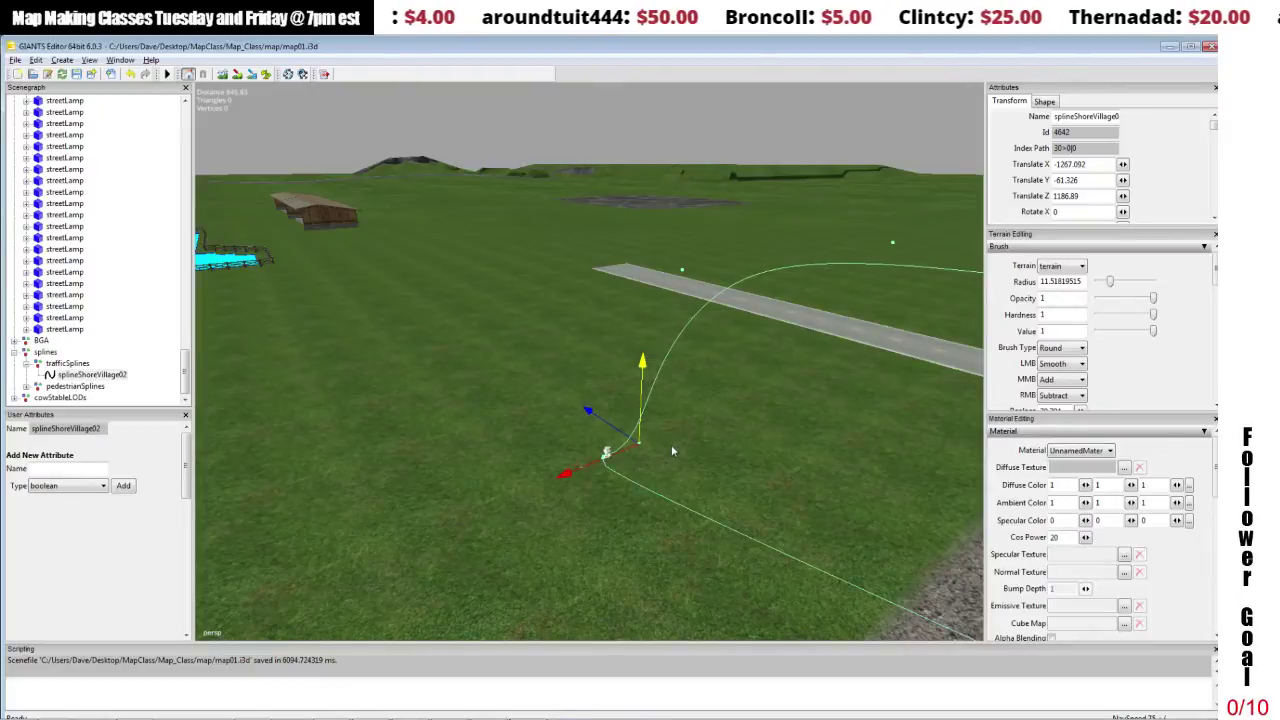
pyautogui.click(682, 270)
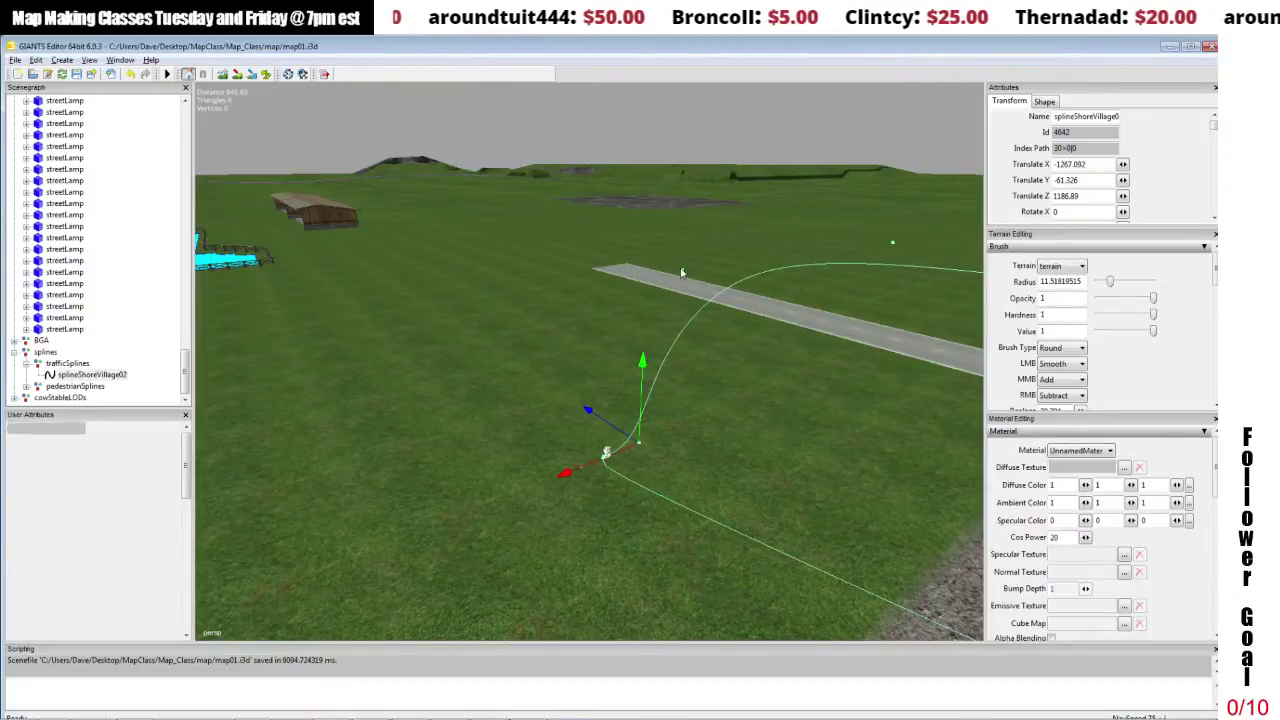
pyautogui.click(682, 270)
pyautogui.moveTo(684, 243); pyautogui.dragTo(688, 422)
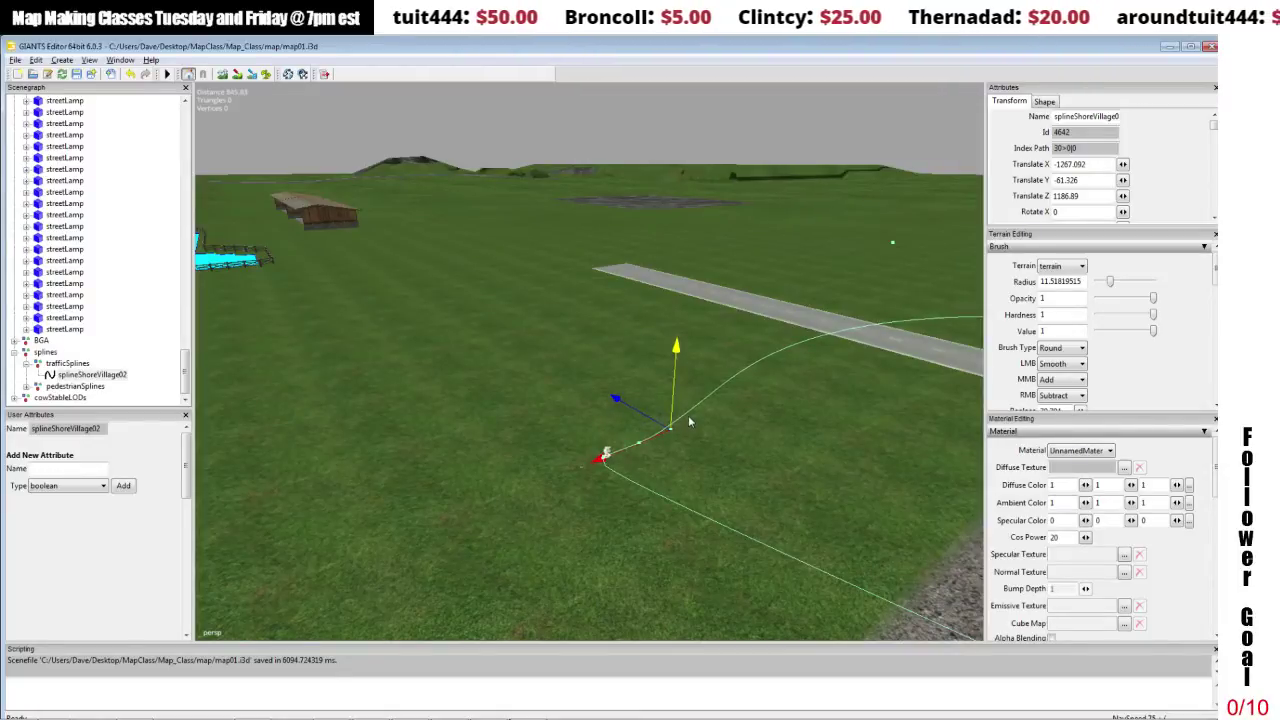
# Lower the control point floating above the open end of the road to the grass beside the road.
pyautogui.keyDown('alt'); pyautogui.moveTo(686, 422); pyautogui.dragTo(647, 403, button='middle'); pyautogui.keyUp('alt')
pyautogui.scroll(2, 647, 402)
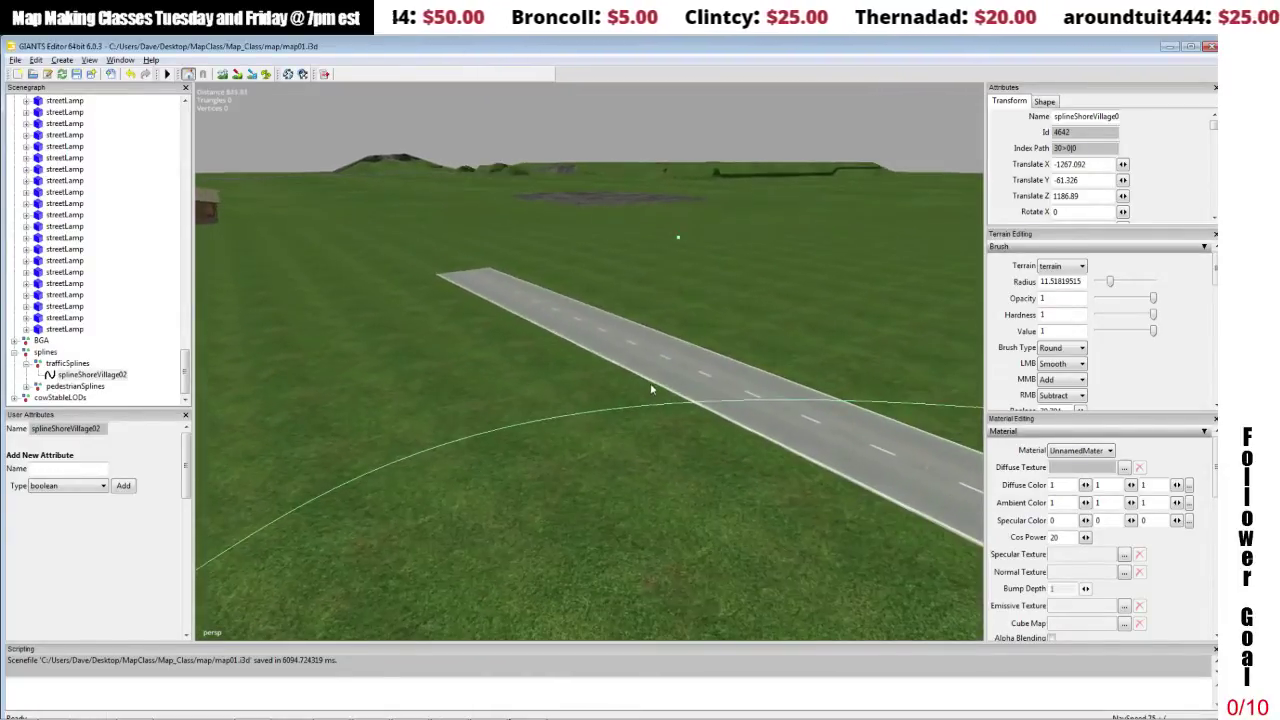
pyautogui.moveTo(680, 240); pyautogui.dragTo(676, 458)
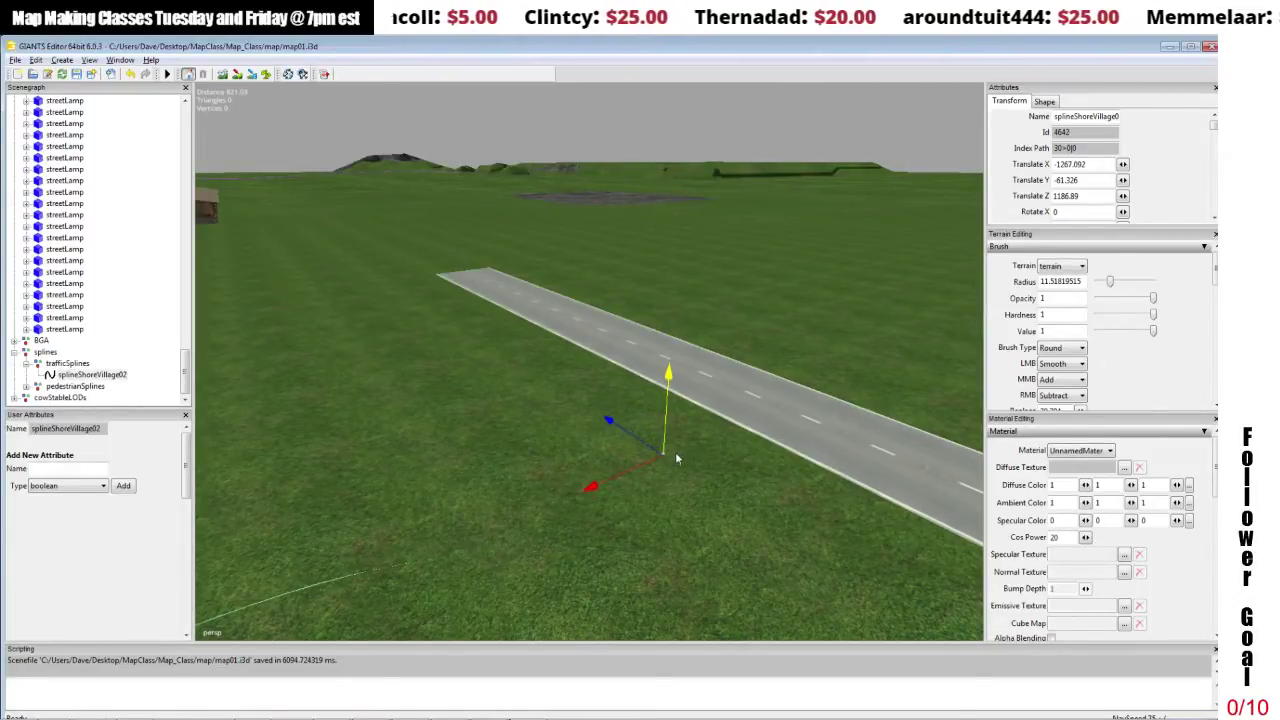
# Lower the spline control point near the windmill to the grass beside the road.
pyautogui.keyDown('alt'); pyautogui.moveTo(668, 441); pyautogui.dragTo(668, 482, button='right'); pyautogui.keyUp('alt')
pyautogui.keyDown('alt'); pyautogui.moveTo(668, 482); pyautogui.dragTo(717, 480, button='middle'); pyautogui.keyUp('alt')
pyautogui.keyDown('alt'); pyautogui.moveTo(717, 480); pyautogui.dragTo(752, 475); pyautogui.keyUp('alt')
pyautogui.keyDown('alt'); pyautogui.moveTo(753, 476); pyautogui.dragTo(745, 474, button='middle'); pyautogui.keyUp('alt')
pyautogui.moveTo(745, 474)
pyautogui.keyDown('alt'); pyautogui.mouseDown()
pyautogui.moveTo(789, 463)
pyautogui.moveTo(737, 473)
pyautogui.mouseUp(); pyautogui.keyUp('alt')
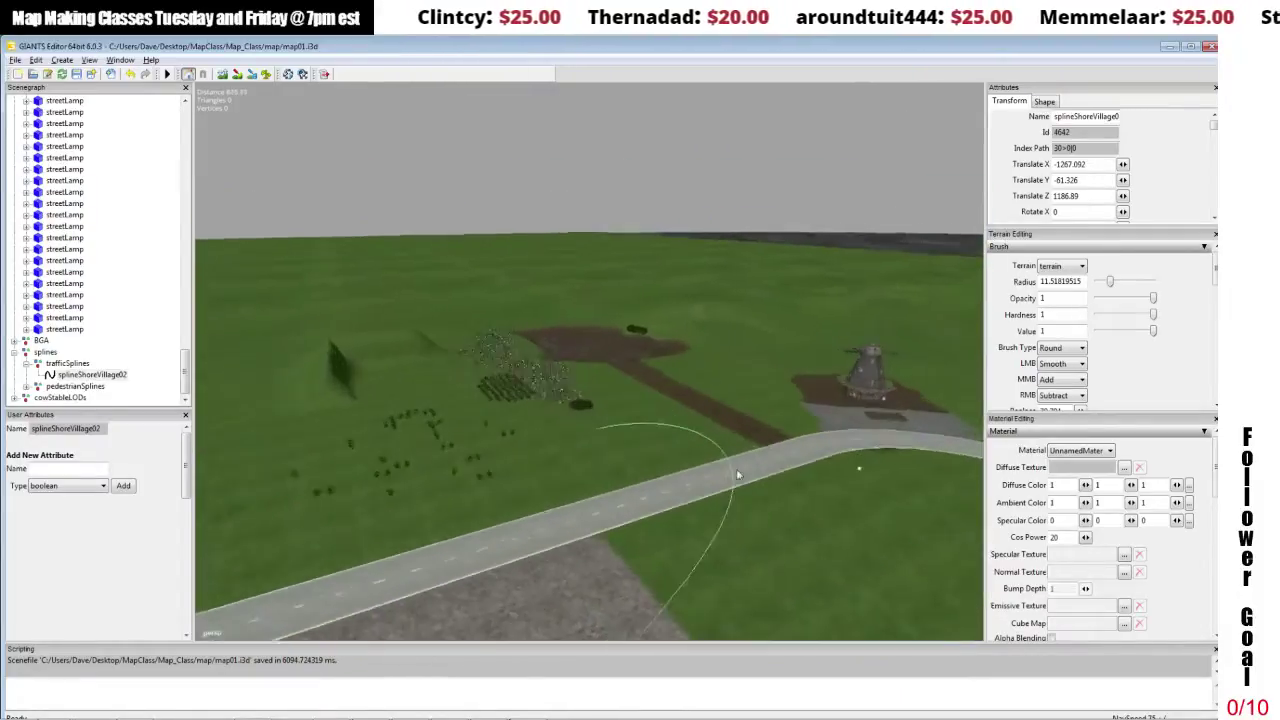
pyautogui.keyDown('alt'); pyautogui.moveTo(737, 473); pyautogui.dragTo(701, 446, button='middle'); pyautogui.keyUp('alt')
pyautogui.moveTo(701, 451); pyautogui.dragTo(715, 385, button='right')
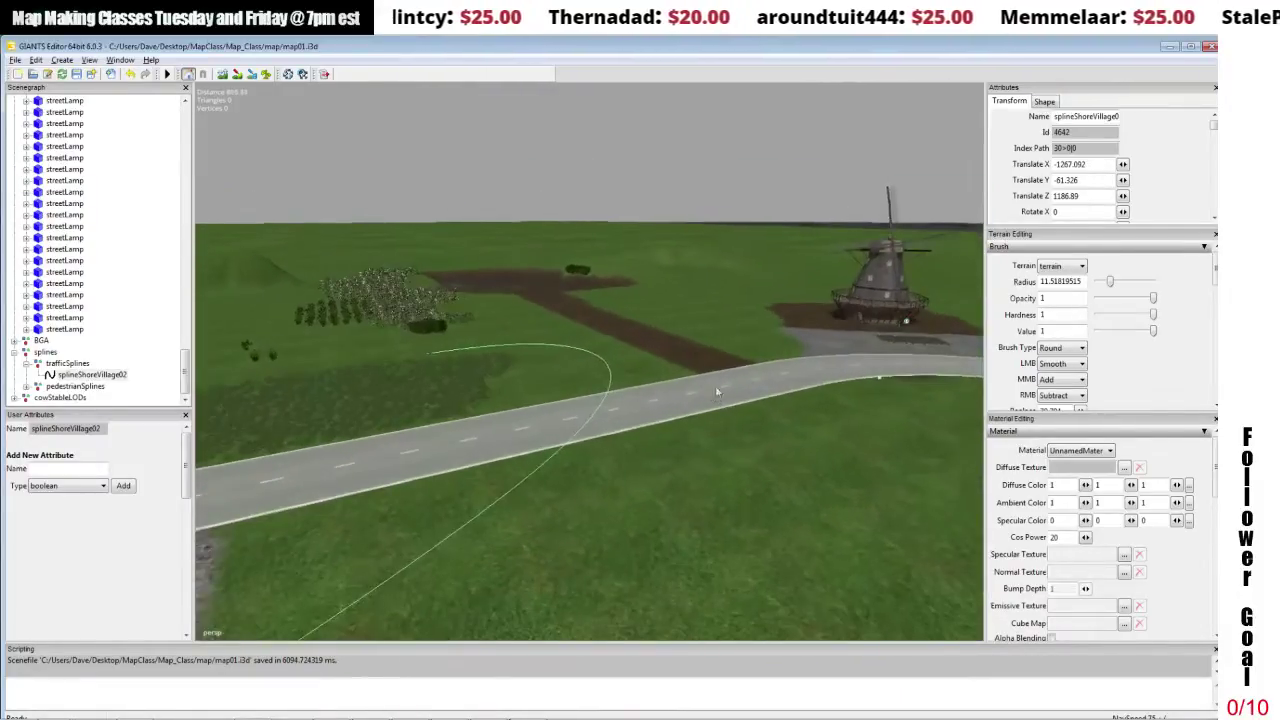
pyautogui.click(880, 372)
pyautogui.moveTo(884, 343); pyautogui.dragTo(884, 429)
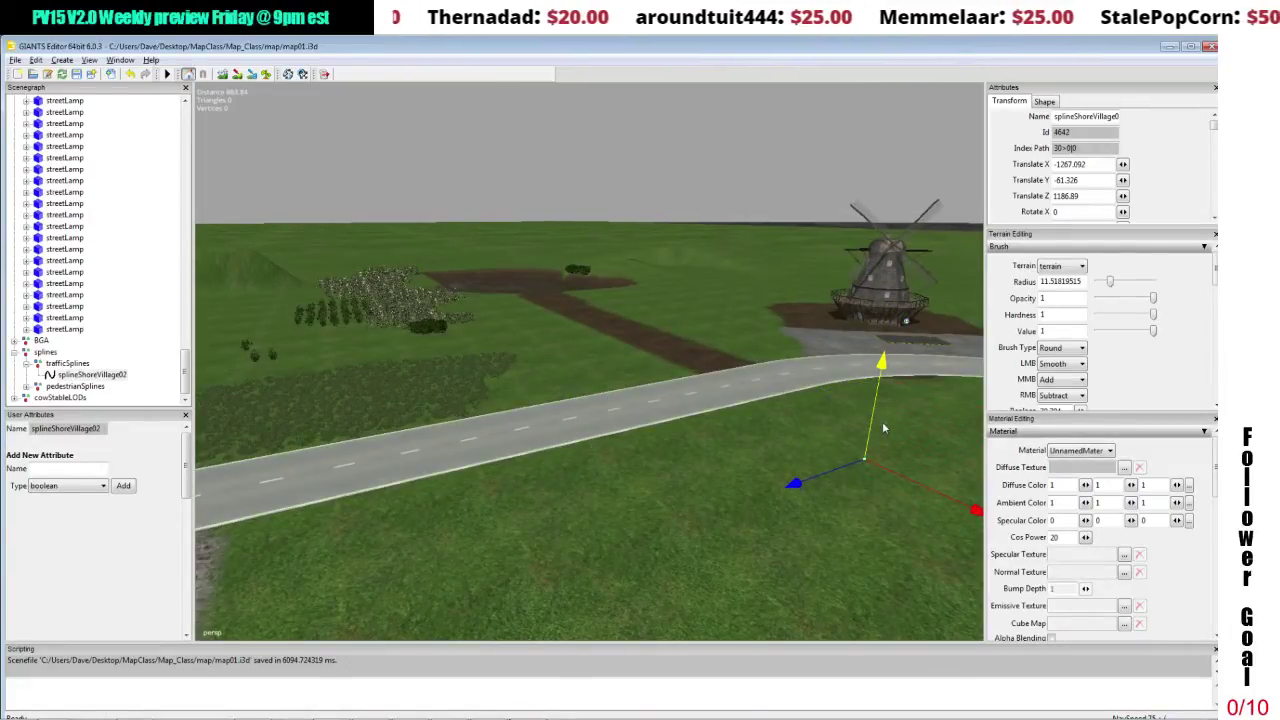
# Adjust the height of the spline control point in the grass beside the patch of trees.
pyautogui.moveTo(882, 421); pyautogui.dragTo(758, 244, button='right')
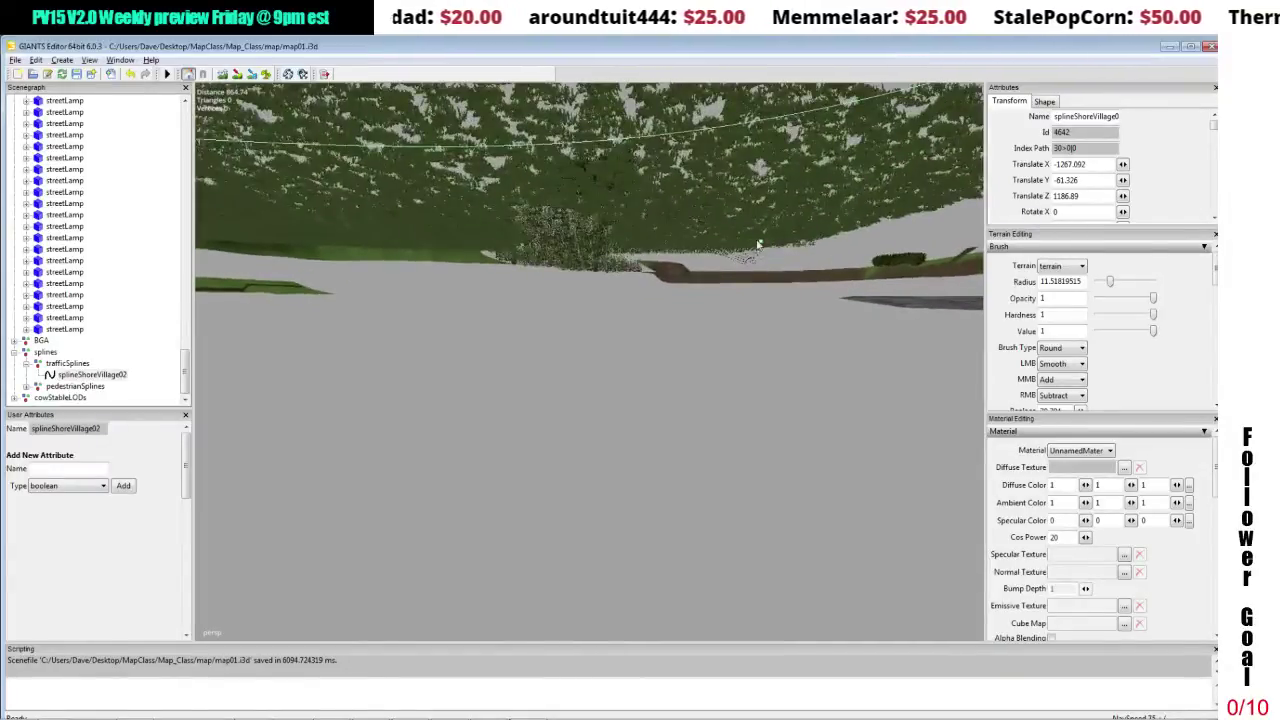
pyautogui.click(760, 246)
pyautogui.keyDown('alt'); pyautogui.moveTo(800, 249); pyautogui.dragTo(798, 271, button='middle'); pyautogui.keyUp('alt')
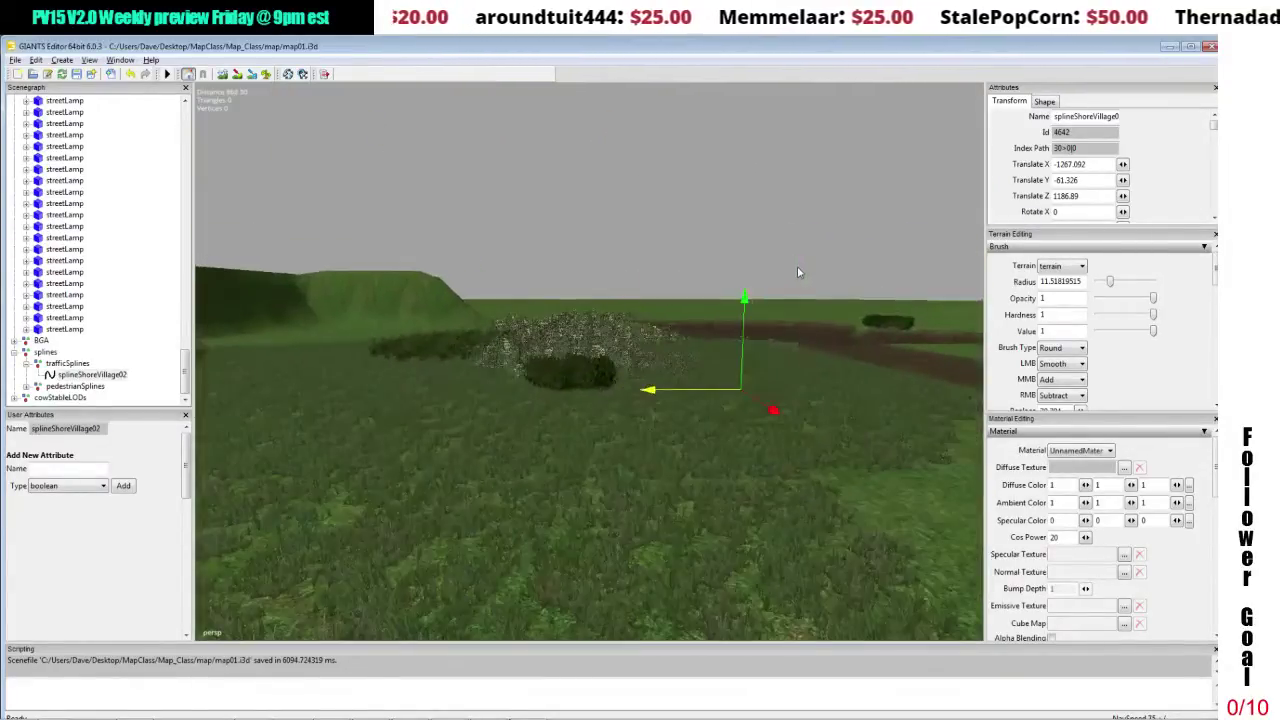
pyautogui.moveTo(745, 338); pyautogui.dragTo(751, 332)
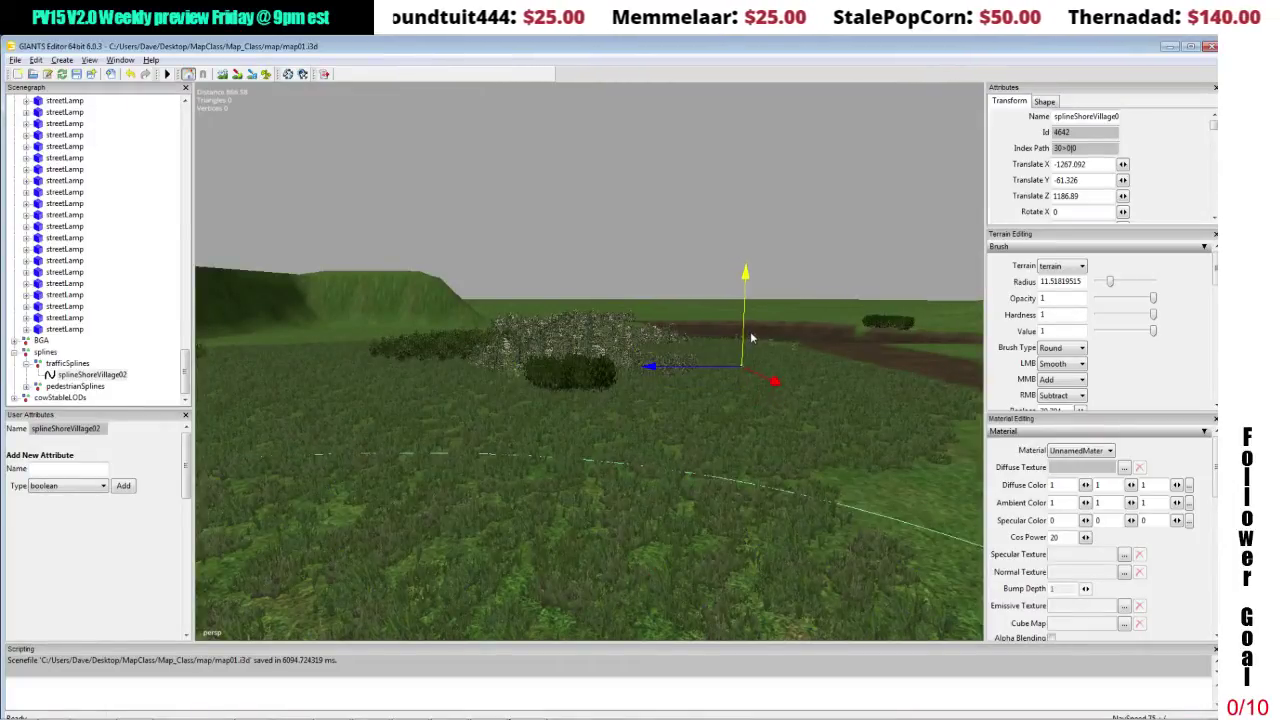
pyautogui.keyDown('alt'); pyautogui.moveTo(751, 333); pyautogui.dragTo(740, 379, button='right'); pyautogui.keyUp('alt')
pyautogui.keyDown('alt'); pyautogui.moveTo(740, 379); pyautogui.dragTo(810, 368, button='middle'); pyautogui.keyUp('alt')
pyautogui.keyDown('alt'); pyautogui.moveTo(810, 368); pyautogui.dragTo(817, 360, button='right'); pyautogui.keyUp('alt')
pyautogui.keyDown('alt'); pyautogui.moveTo(817, 360); pyautogui.dragTo(817, 348, button='middle'); pyautogui.keyUp('alt')
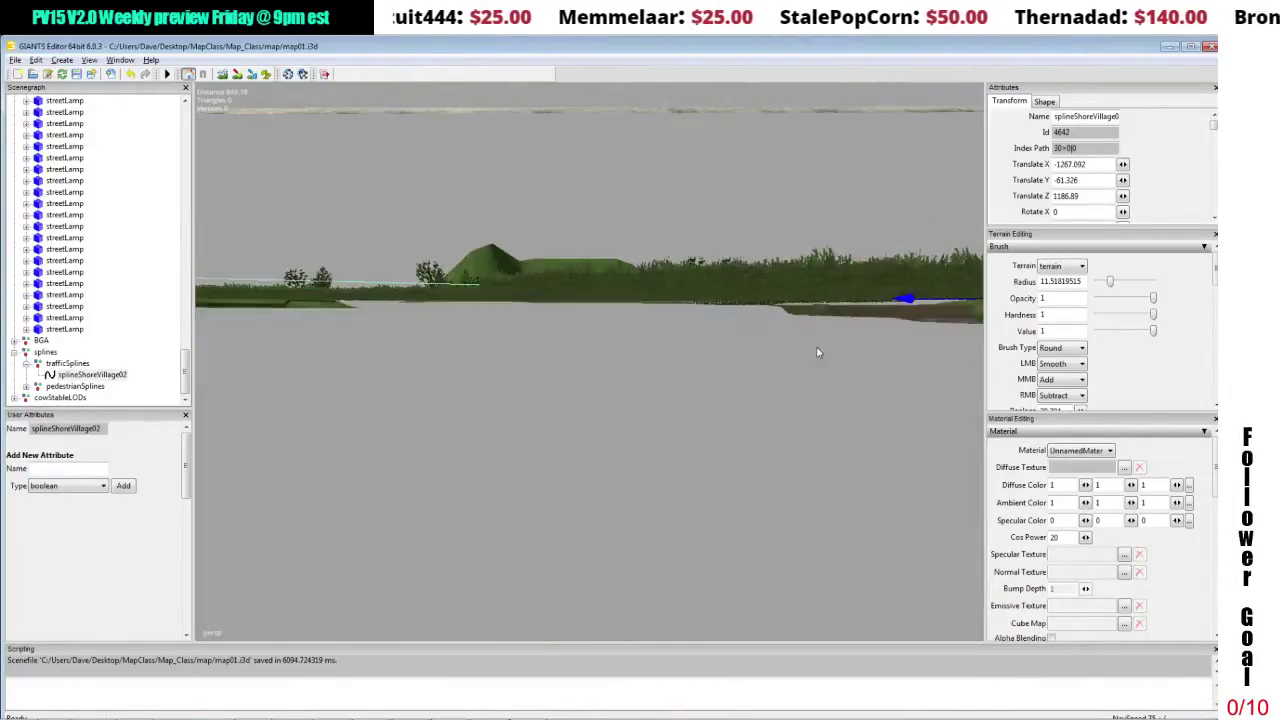
# Adjust the height of the control point floating beside the spline's start and end points to bring it close to the grass.
pyautogui.moveTo(815, 351); pyautogui.dragTo(805, 410, button='right')
pyautogui.keyDown('alt'); pyautogui.moveTo(805, 410); pyautogui.dragTo(767, 420); pyautogui.keyUp('alt')
pyautogui.keyDown('alt'); pyautogui.moveTo(767, 420); pyautogui.dragTo(781, 401, button='right'); pyautogui.keyUp('alt')
pyautogui.keyDown('alt'); pyautogui.moveTo(781, 401); pyautogui.dragTo(782, 399, button='middle'); pyautogui.keyUp('alt')
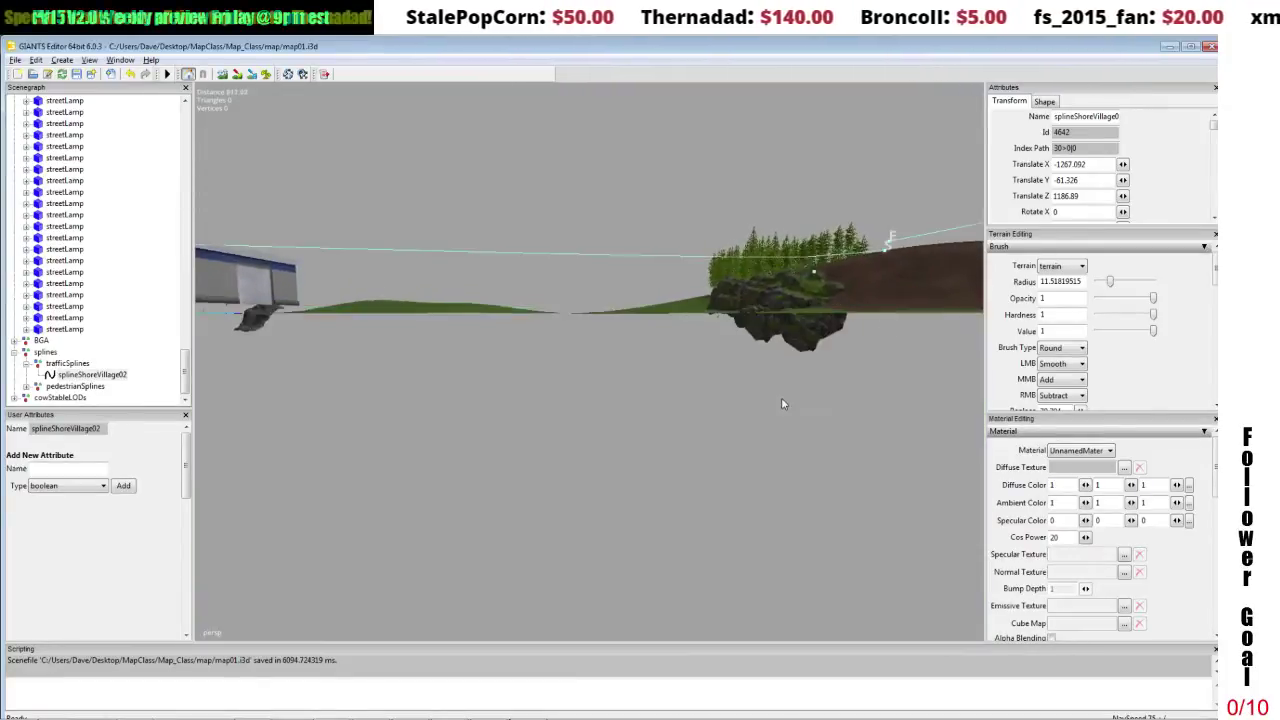
pyautogui.keyDown('alt'); pyautogui.moveTo(782, 399); pyautogui.dragTo(577, 382); pyautogui.keyUp('alt')
pyautogui.keyDown('alt'); pyautogui.moveTo(577, 382); pyautogui.dragTo(588, 382, button='right'); pyautogui.keyUp('alt')
pyautogui.keyDown('alt'); pyautogui.moveTo(588, 382); pyautogui.dragTo(604, 382); pyautogui.keyUp('alt')
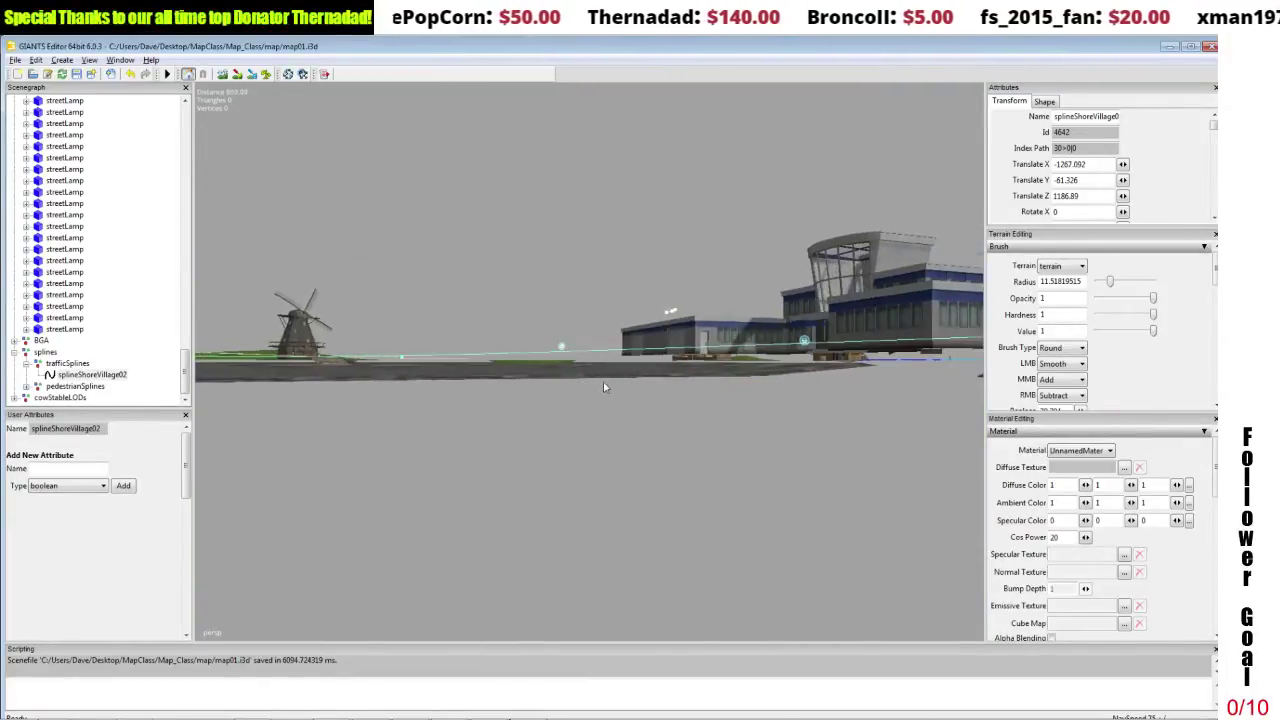
pyautogui.moveTo(604, 387); pyautogui.dragTo(837, 389, button='right')
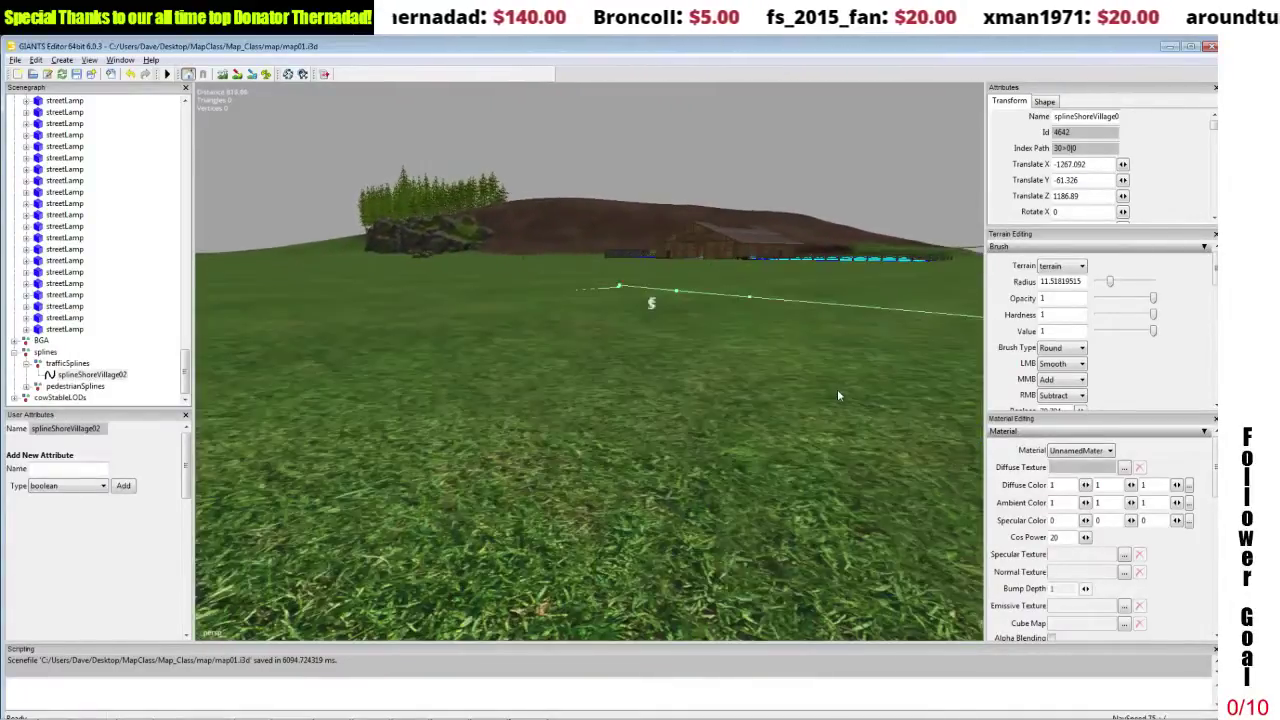
pyautogui.scroll(3, 838, 391)
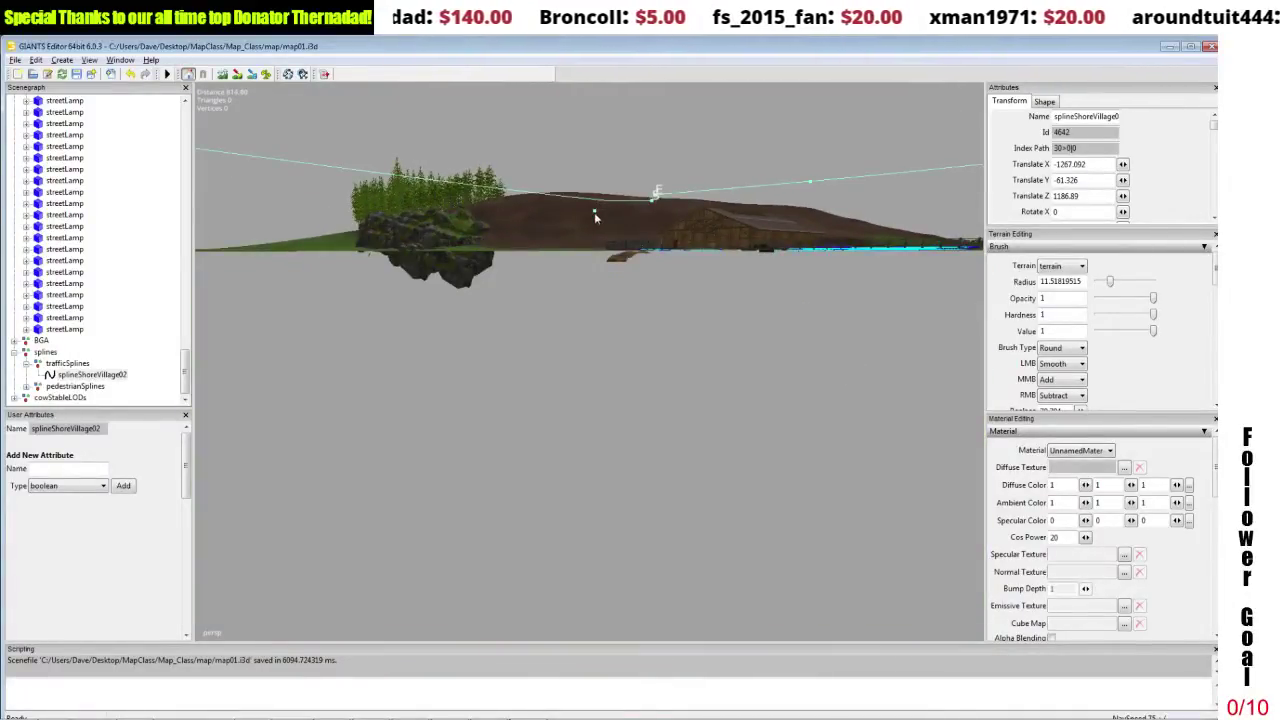
pyautogui.click(594, 212)
pyautogui.keyDown('alt'); pyautogui.moveTo(594, 212); pyautogui.dragTo(671, 265, button='middle'); pyautogui.keyUp('alt')
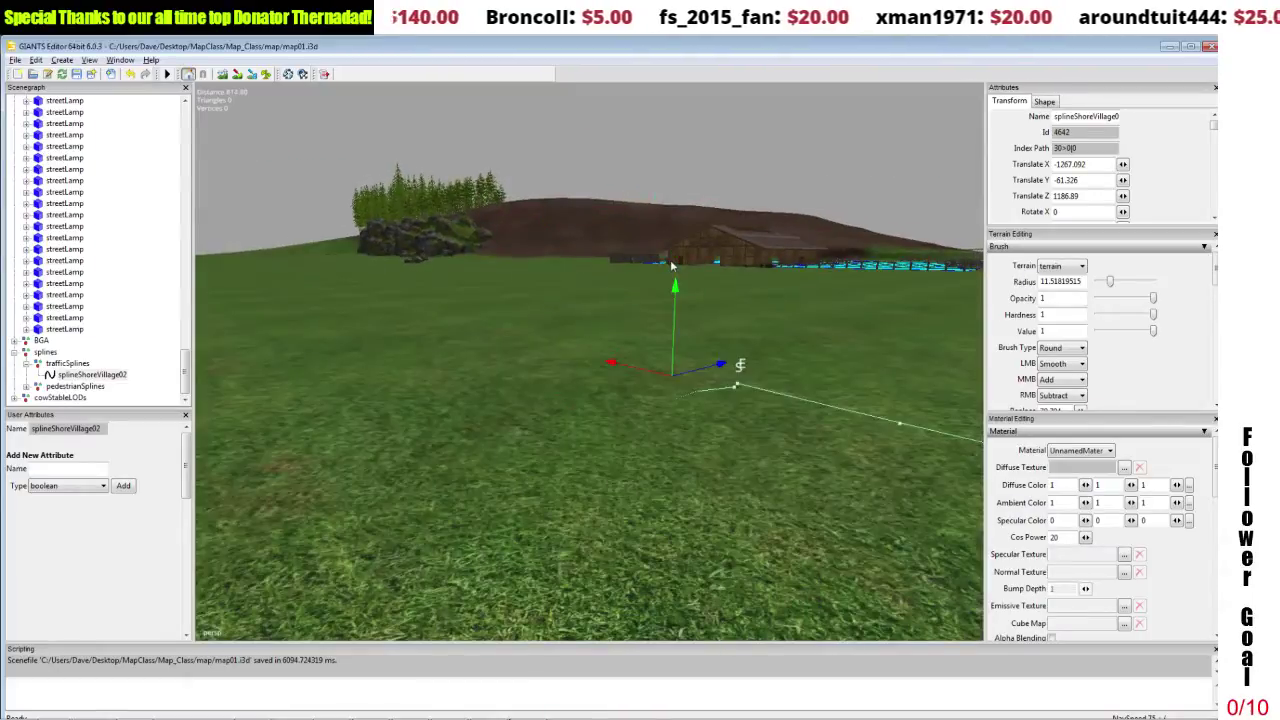
pyautogui.moveTo(674, 337); pyautogui.dragTo(674, 332)
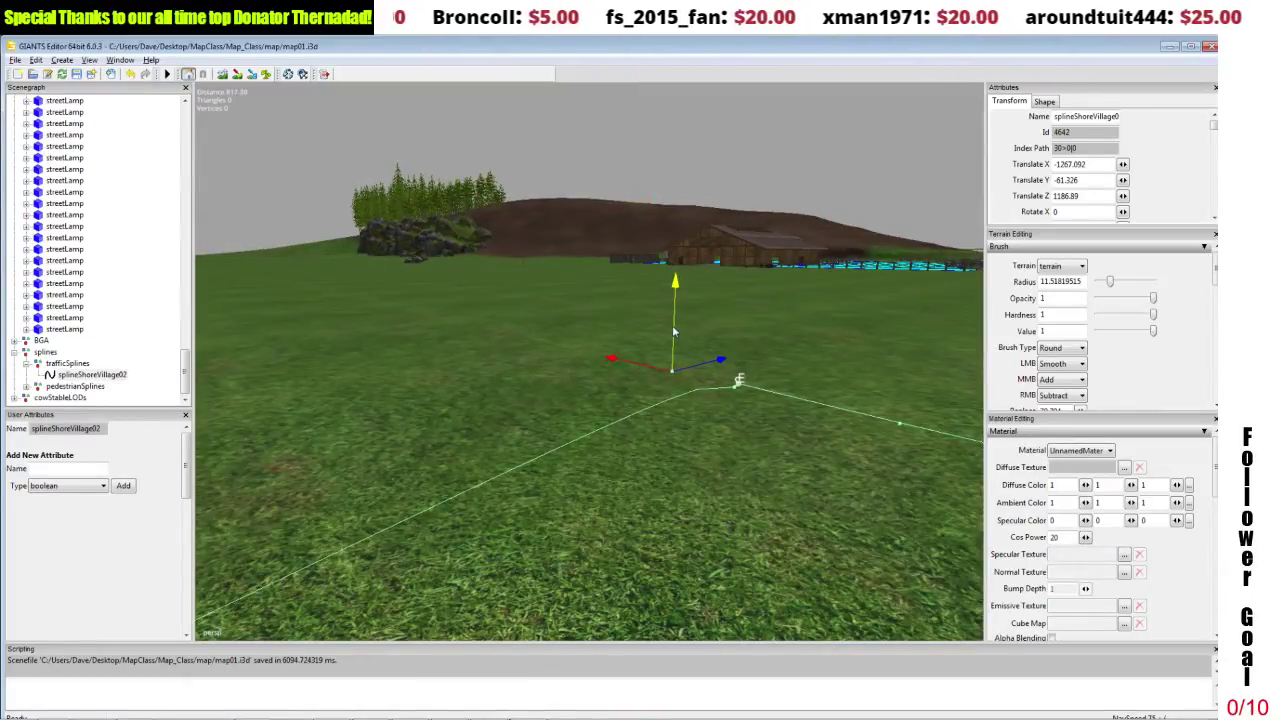
# Select the whole splineShoreVillage02 and move it to about X -1396, Z 1169, placing its start at the road's open end.
pyautogui.scroll(-4, 677, 423)
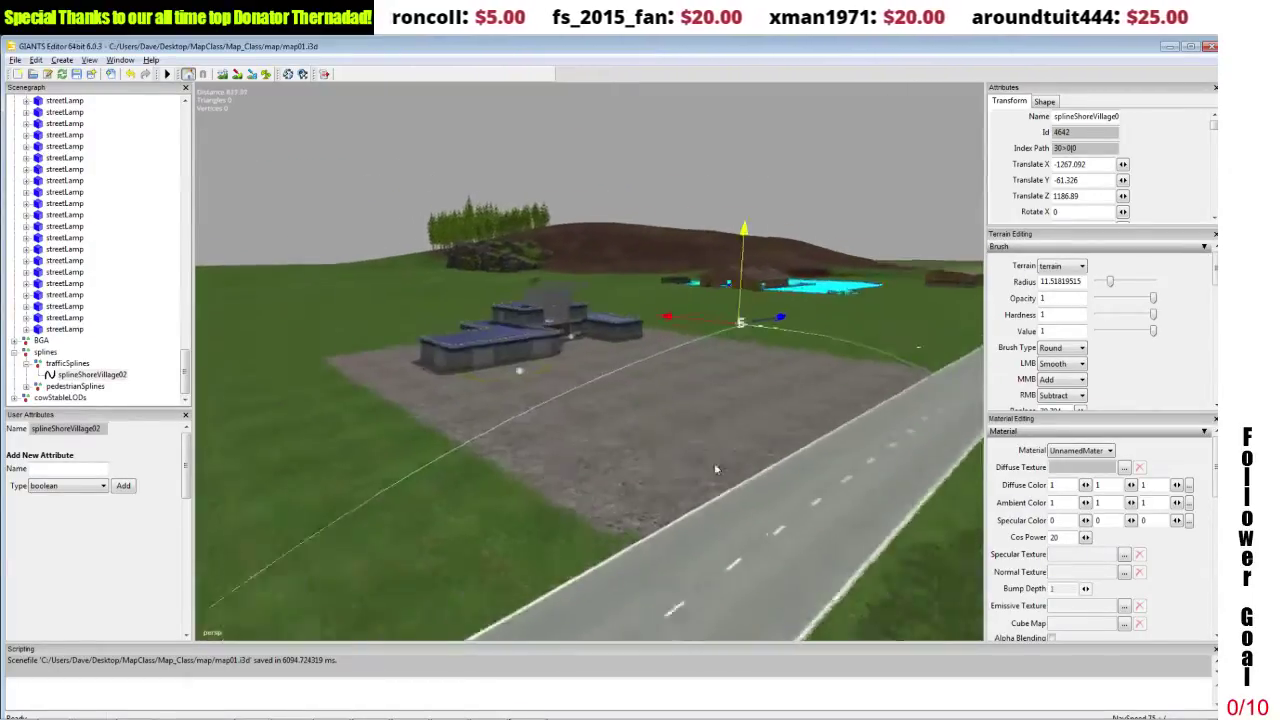
pyautogui.moveTo(715, 468)
pyautogui.mouseDown(button='right')
pyautogui.moveTo(720, 503)
pyautogui.moveTo(822, 505)
pyautogui.moveTo(818, 525)
pyautogui.moveTo(844, 528)
pyautogui.mouseUp(button='right')
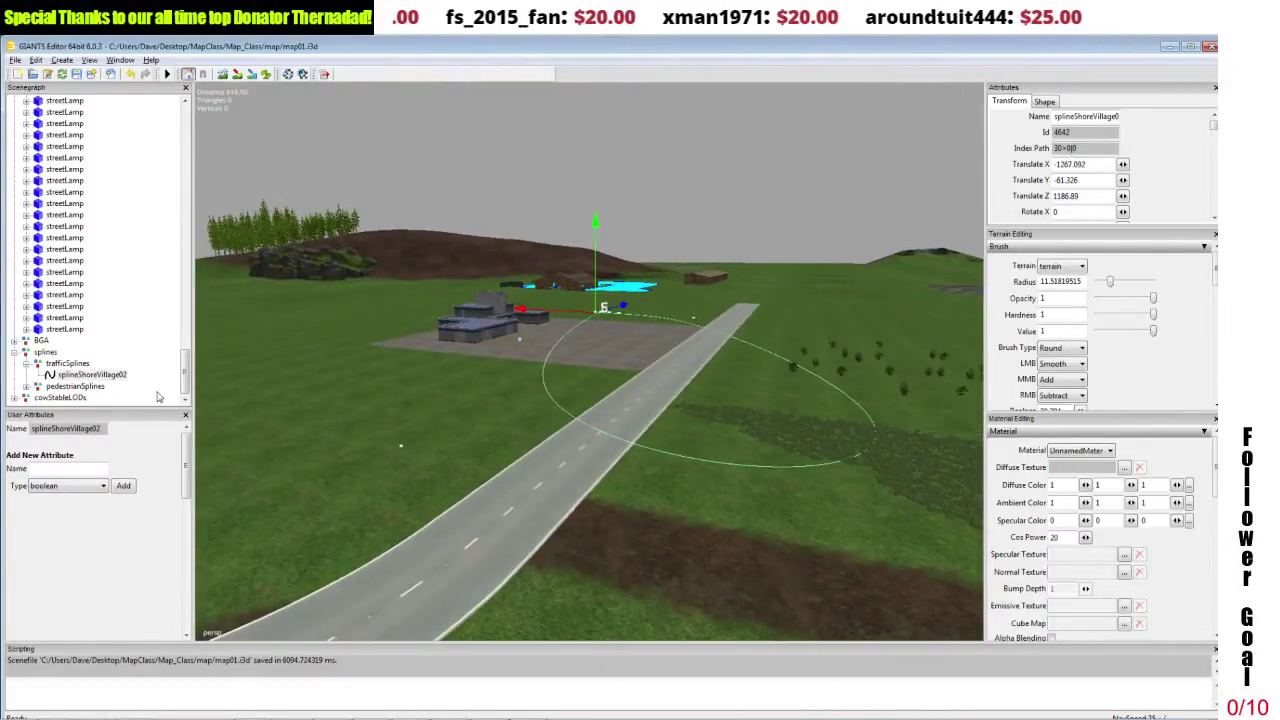
pyautogui.click(68, 364)
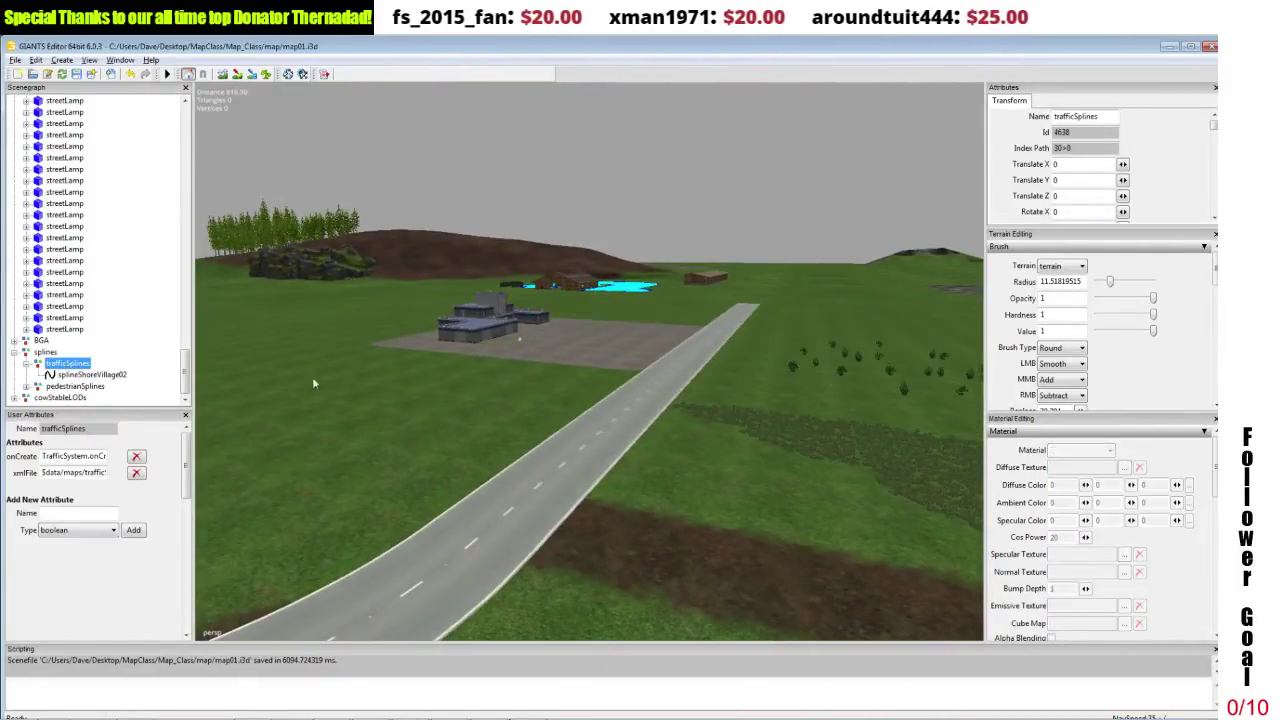
pyautogui.click(100, 378)
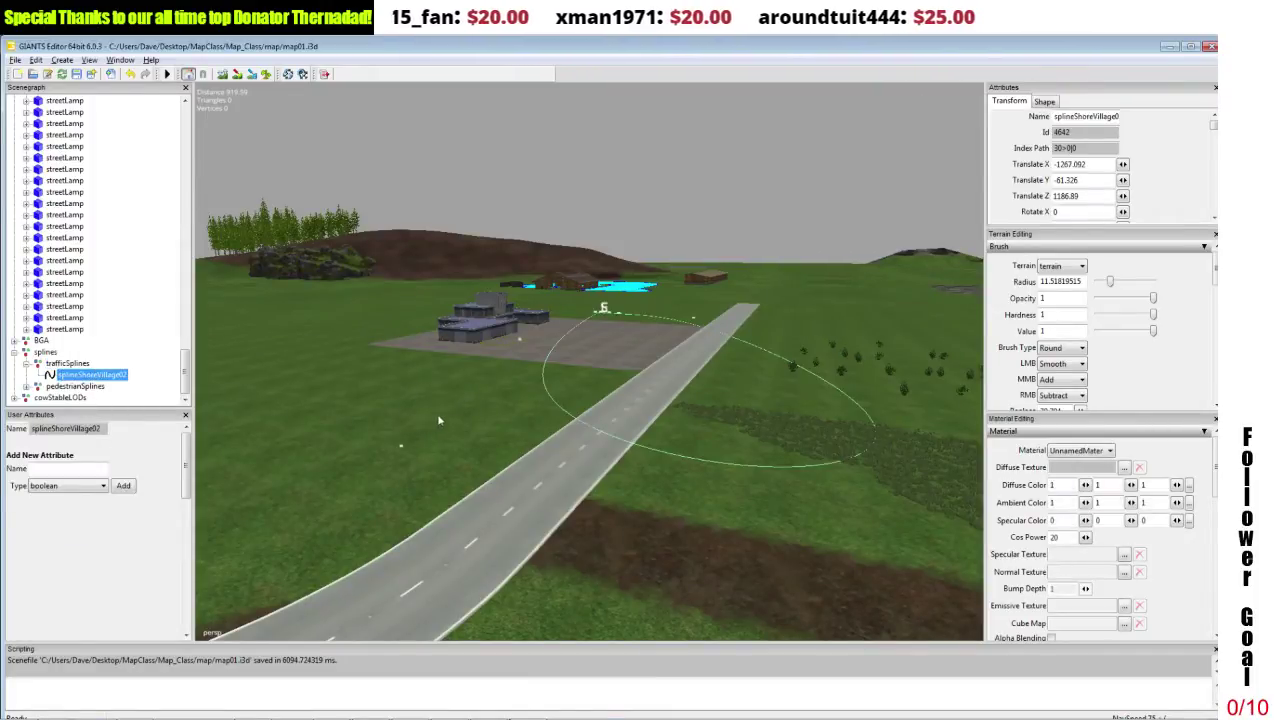
pyautogui.keyDown('alt'); pyautogui.moveTo(439, 420); pyautogui.dragTo(642, 420); pyautogui.keyUp('alt')
pyautogui.keyDown('alt'); pyautogui.moveTo(642, 418); pyautogui.dragTo(497, 404, button='middle'); pyautogui.keyUp('alt')
pyautogui.keyDown('alt'); pyautogui.moveTo(497, 404); pyautogui.dragTo(251, 377); pyautogui.keyUp('alt')
pyautogui.click(57, 364)
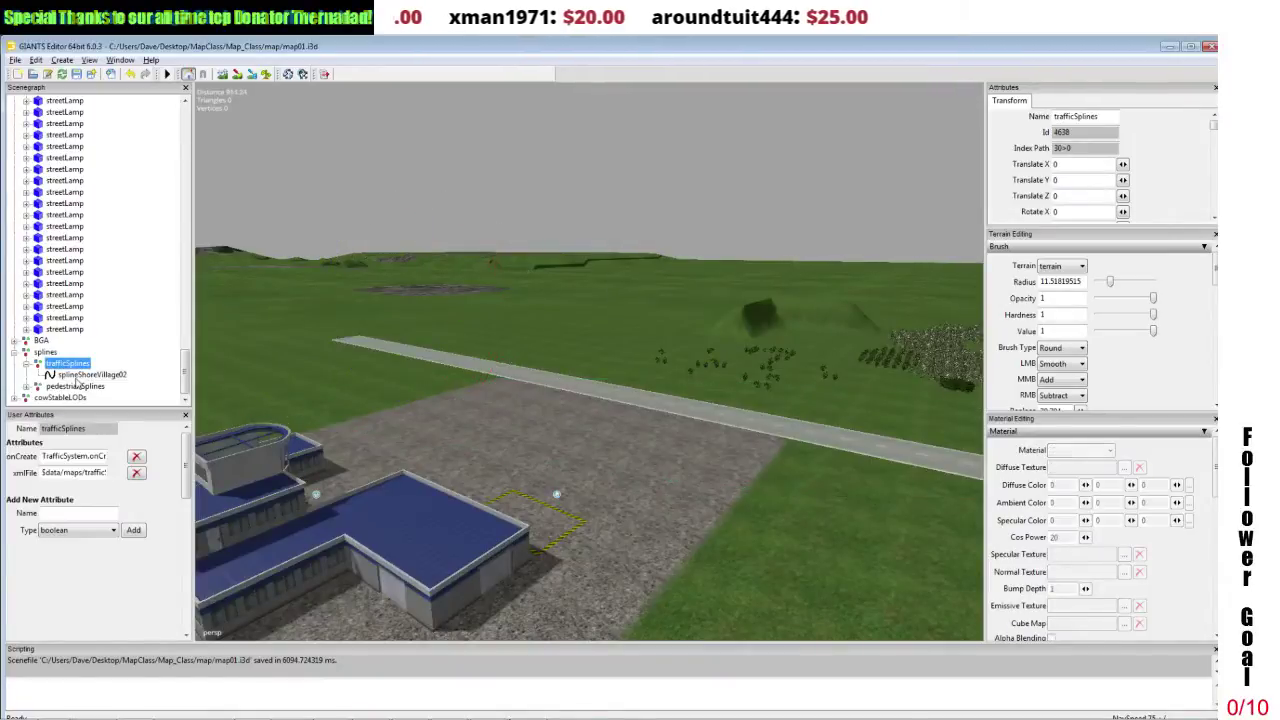
pyautogui.click(80, 374)
pyautogui.keyDown('alt'); pyautogui.moveTo(290, 393); pyautogui.dragTo(342, 393); pyautogui.keyUp('alt')
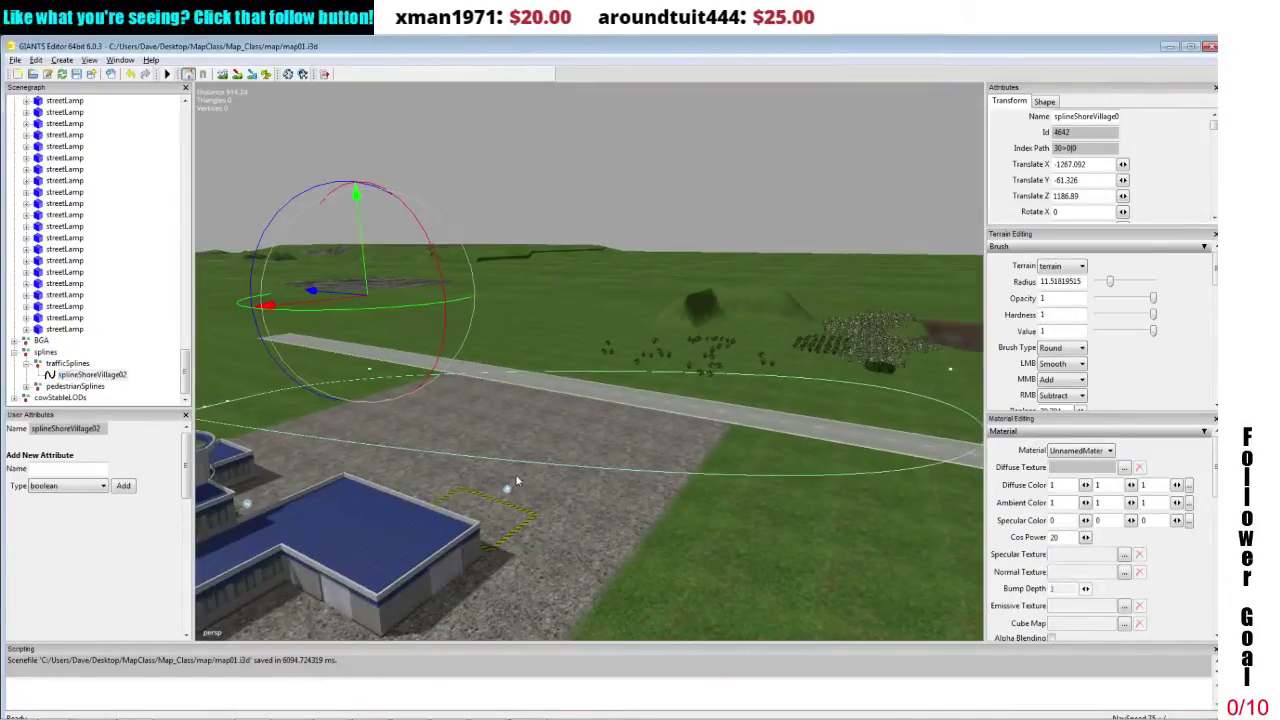
pyautogui.keyDown('alt'); pyautogui.moveTo(517, 474); pyautogui.dragTo(420, 470); pyautogui.keyUp('alt')
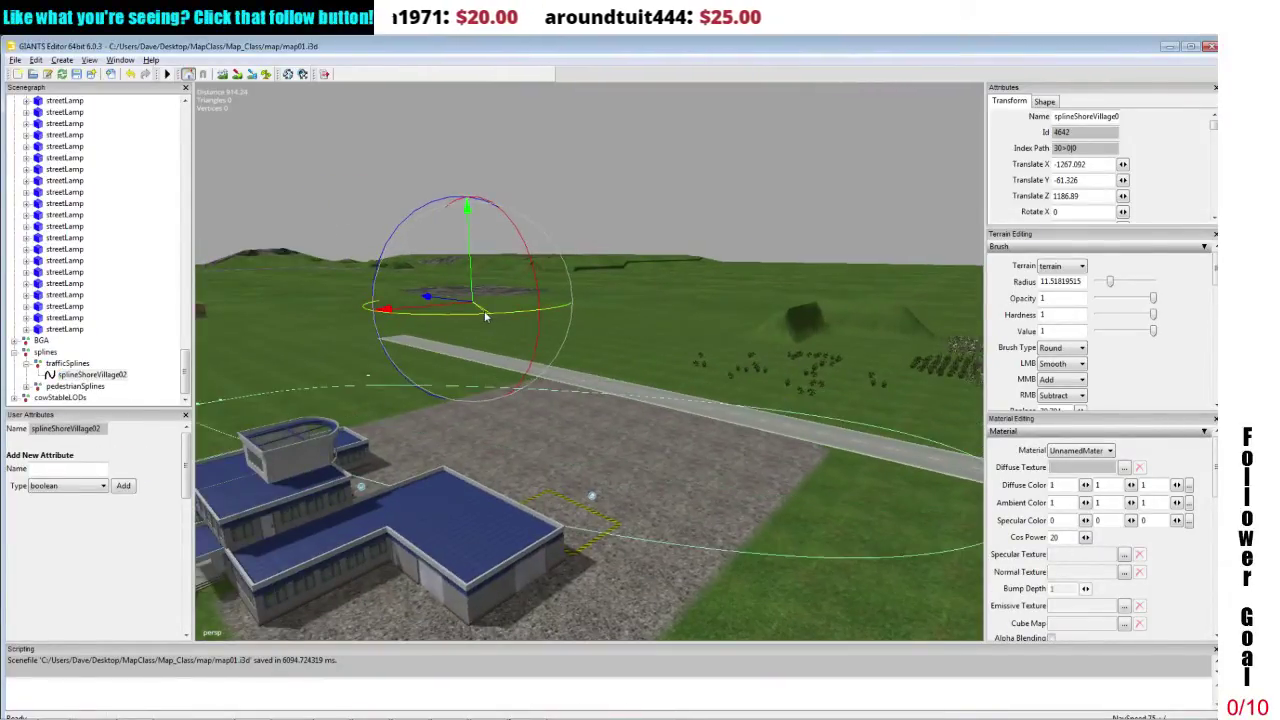
pyautogui.moveTo(478, 314); pyautogui.dragTo(675, 357, button='right')
pyautogui.moveTo(691, 321); pyautogui.dragTo(760, 322)
pyautogui.keyDown('alt'); pyautogui.moveTo(760, 318); pyautogui.dragTo(736, 425, button='middle'); pyautogui.keyUp('alt')
pyautogui.scroll(5, 766, 371)
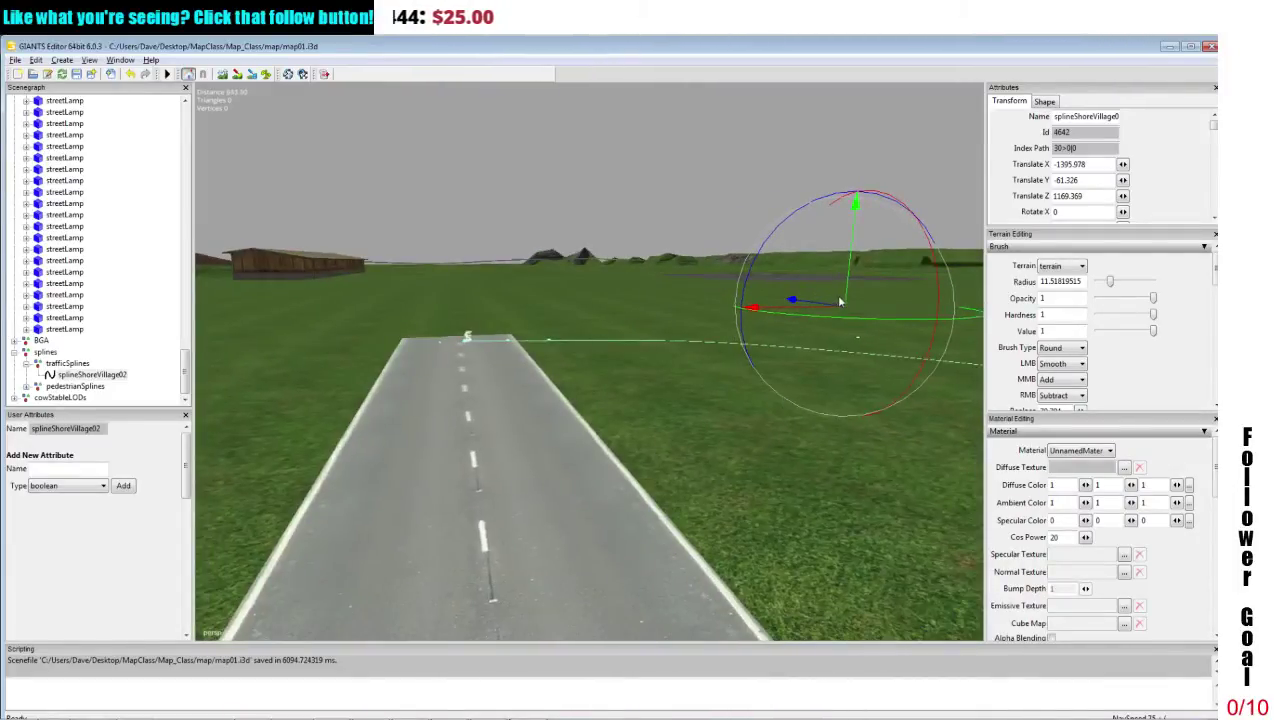
# Set the Translate Y of splineShoreVillage02 to -61.
pyautogui.moveTo(845, 296); pyautogui.dragTo(845, 300)
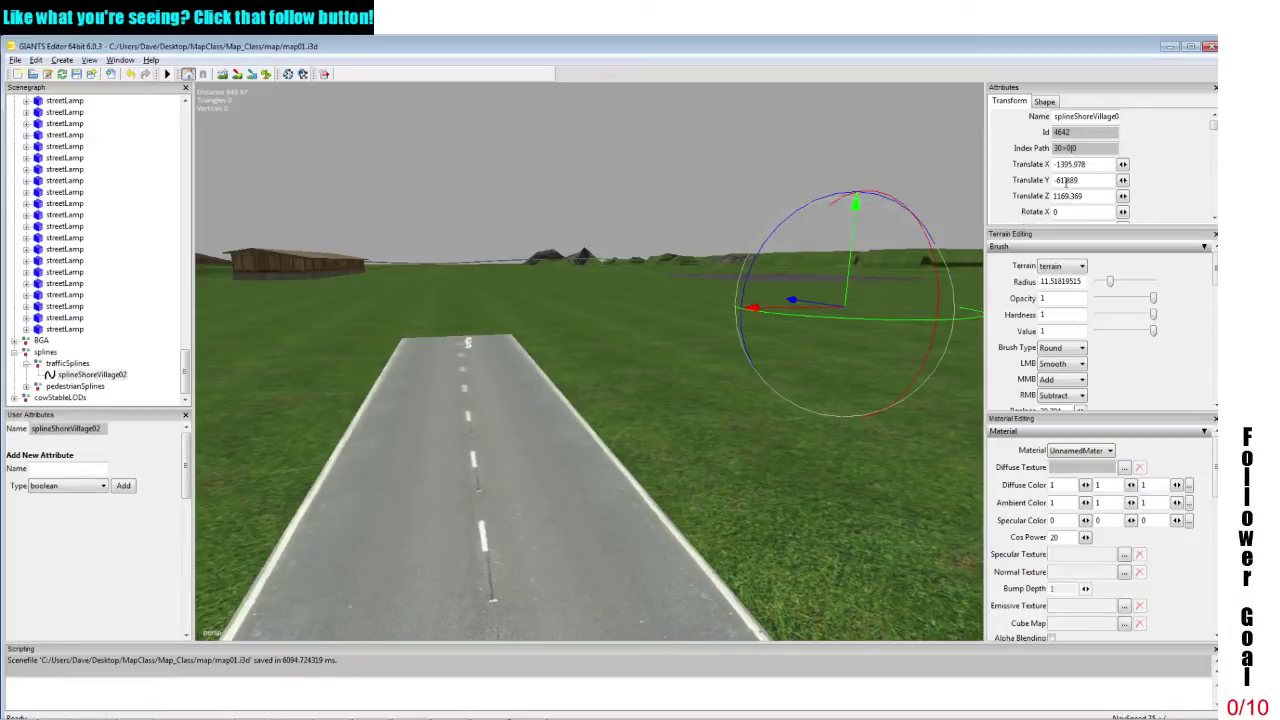
pyautogui.write('9')
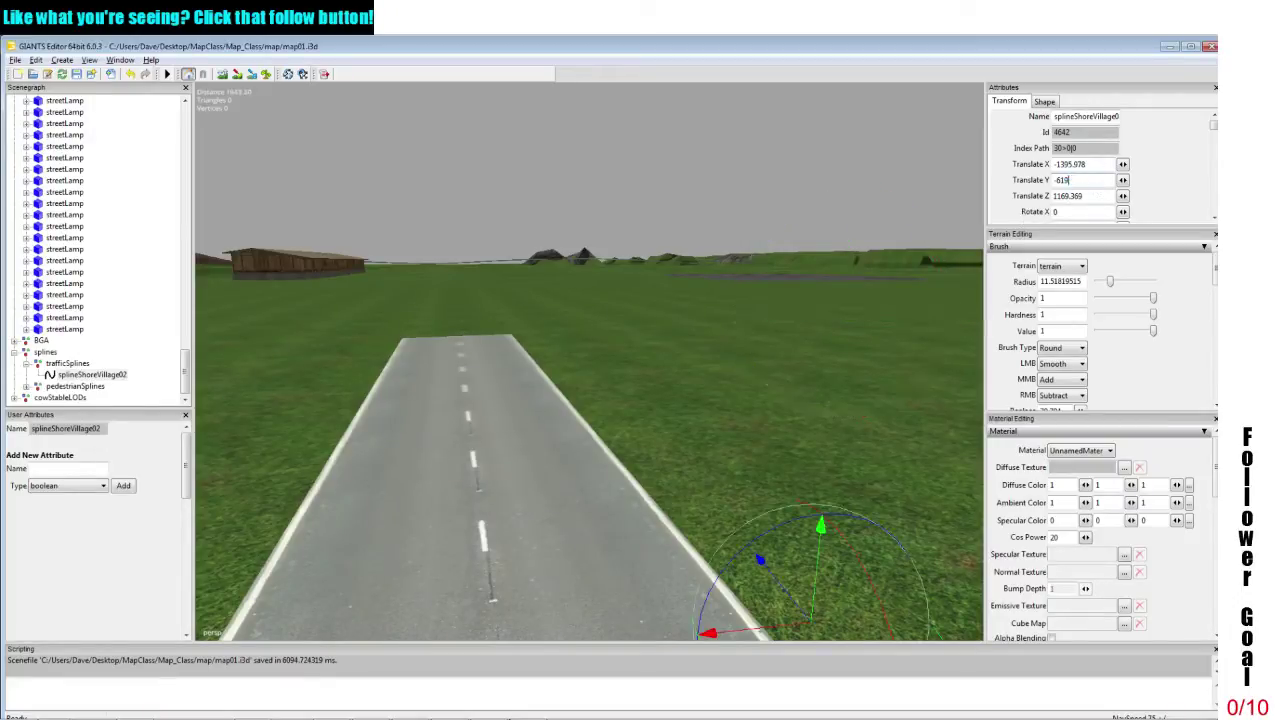
pyautogui.press('BackSpace')
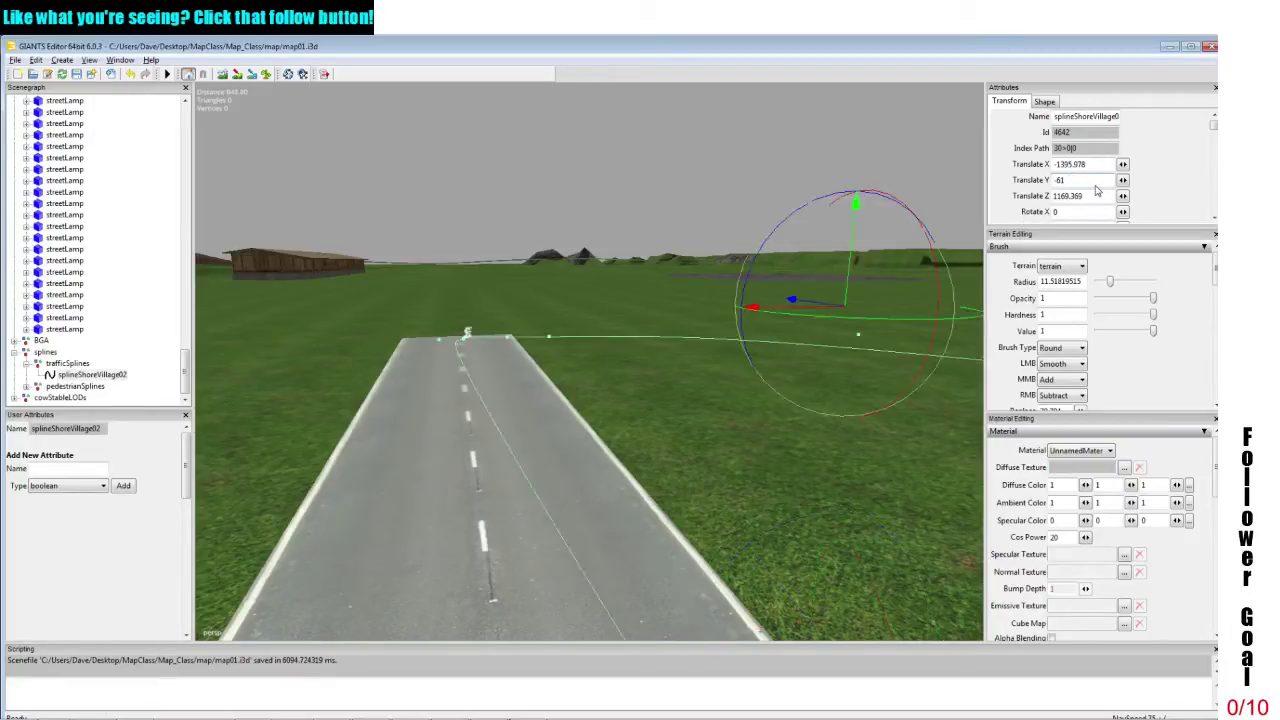
pyautogui.write('8')
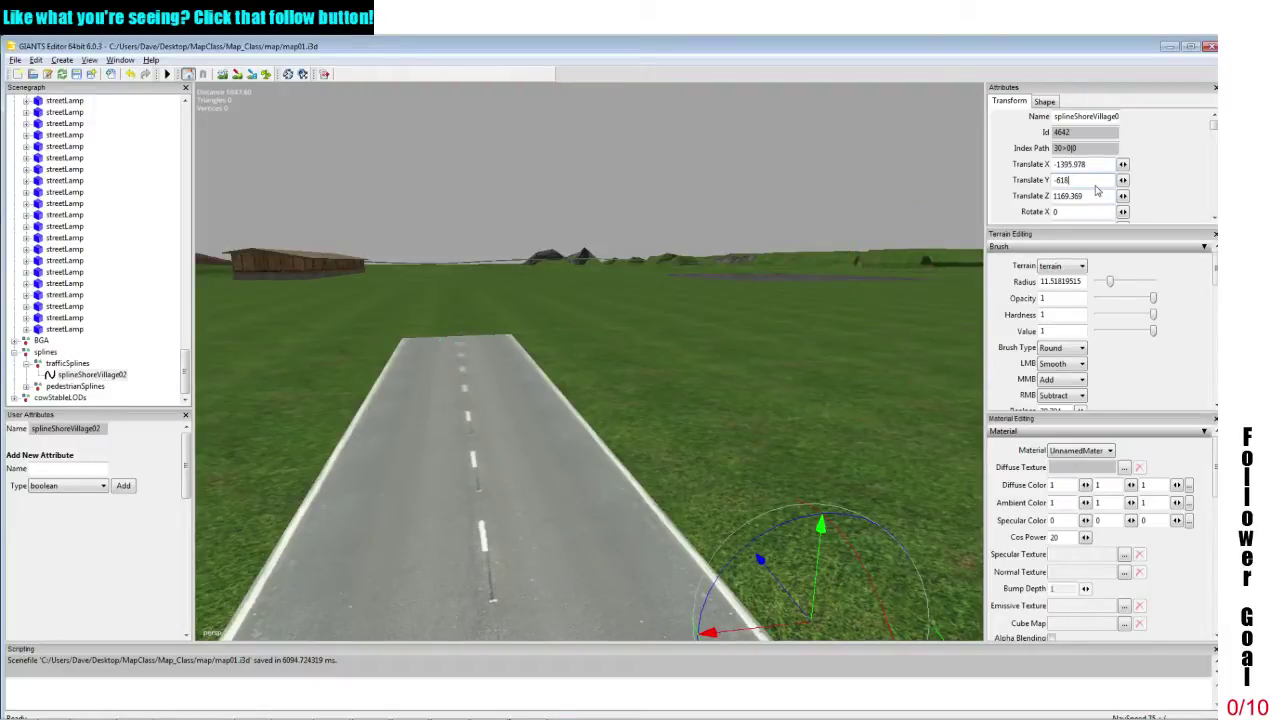
pyautogui.press('BackSpace')
# Move the spline's start point away from its end point toward the dashed centre line at the road's open end.
pyautogui.keyDown('alt'); pyautogui.moveTo(758, 117); pyautogui.dragTo(733, 248); pyautogui.keyUp('alt')
pyautogui.moveTo(733, 248); pyautogui.dragTo(695, 251, button='right')
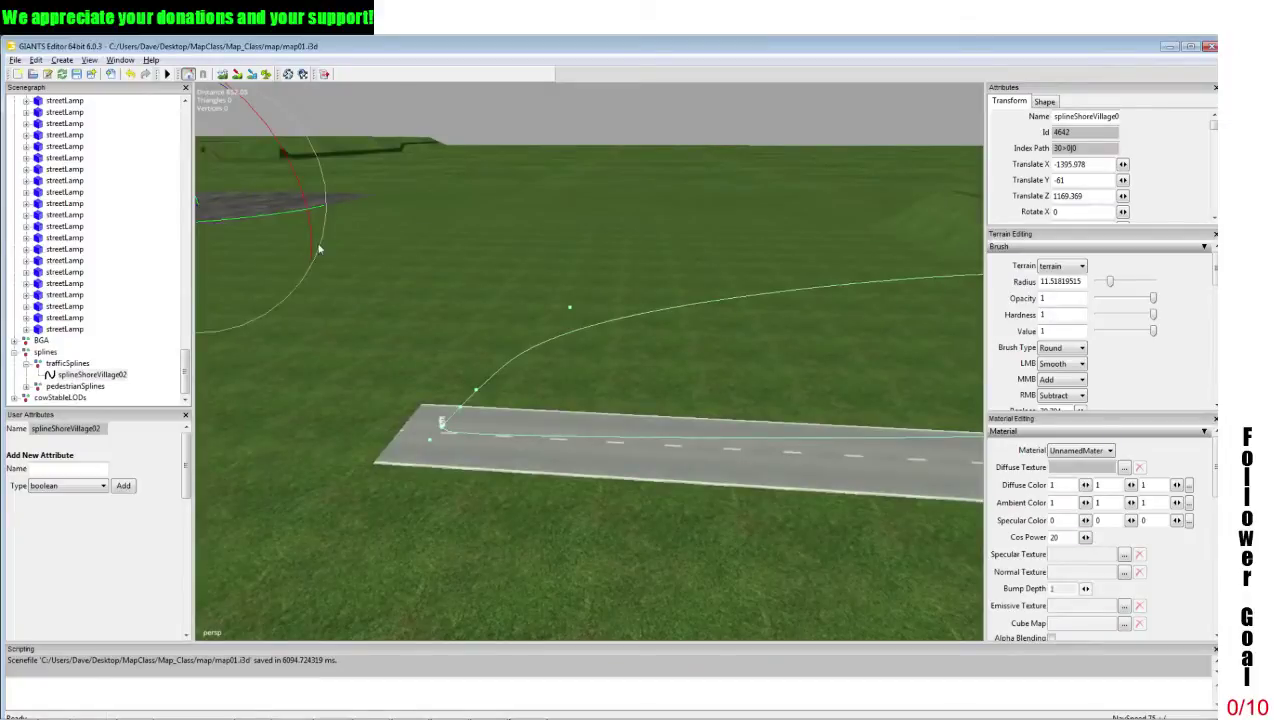
pyautogui.keyDown('alt'); pyautogui.moveTo(320, 249); pyautogui.dragTo(449, 294); pyautogui.keyUp('alt')
pyautogui.scroll(5, 506, 403)
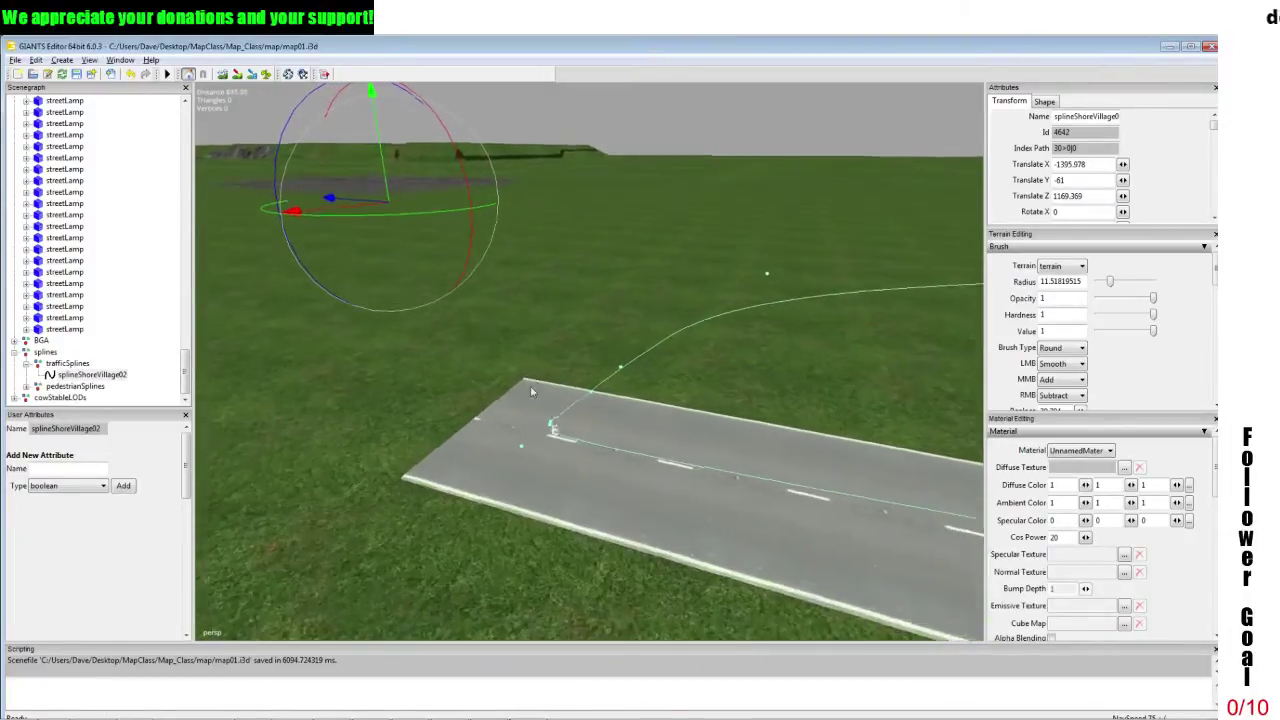
pyautogui.scroll(3, 531, 391)
pyautogui.keyDown('alt'); pyautogui.moveTo(551, 377); pyautogui.dragTo(602, 379); pyautogui.keyUp('alt')
pyautogui.scroll(2, 602, 379)
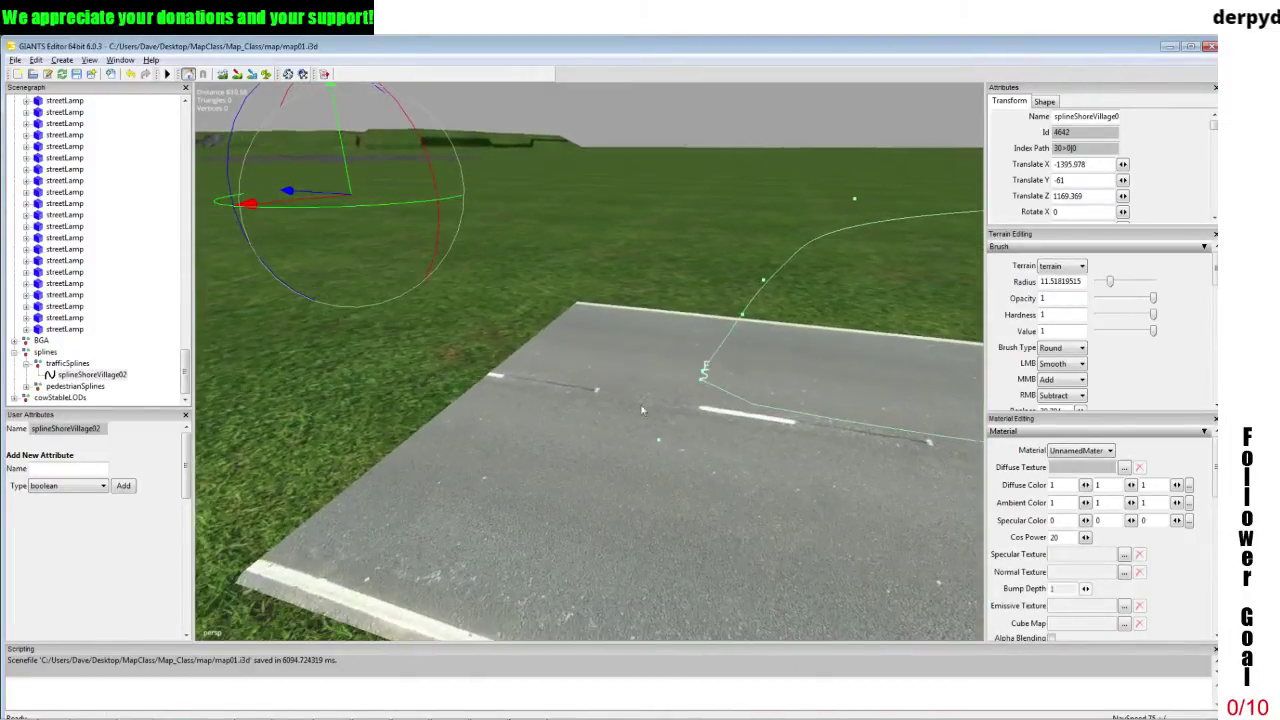
pyautogui.click(657, 443)
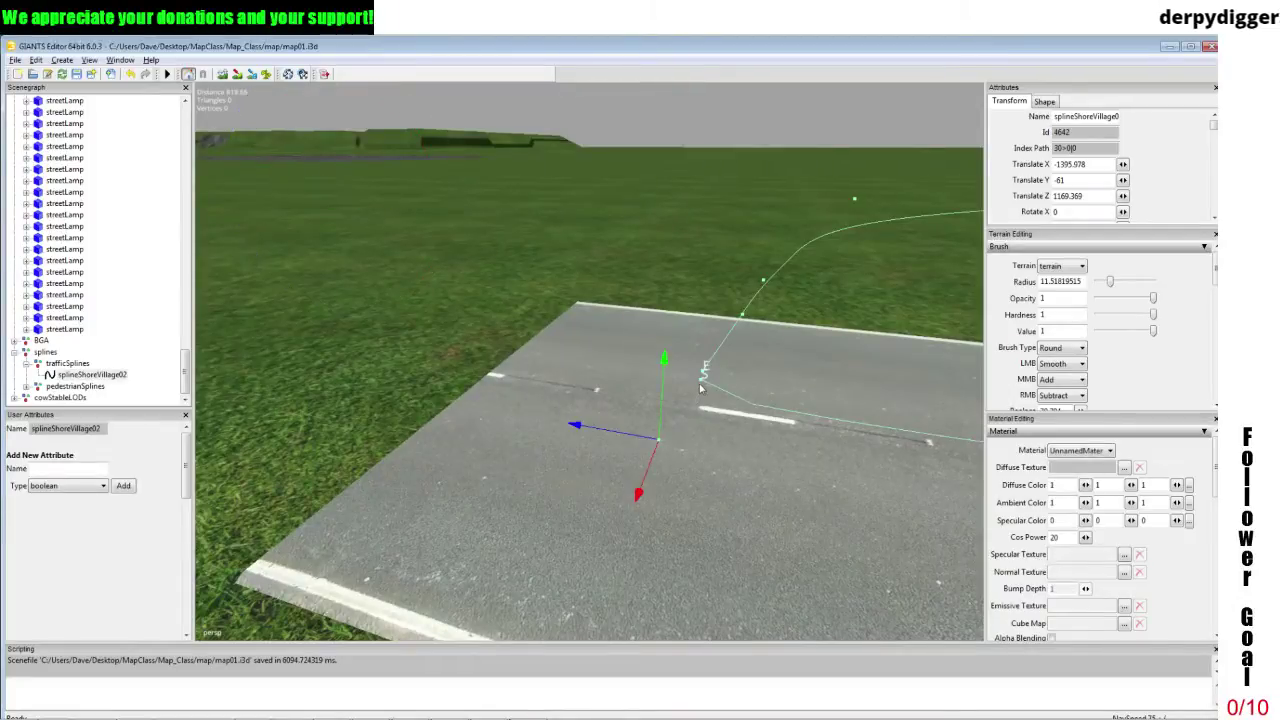
pyautogui.click(700, 388)
pyautogui.moveTo(698, 394); pyautogui.dragTo(686, 446)
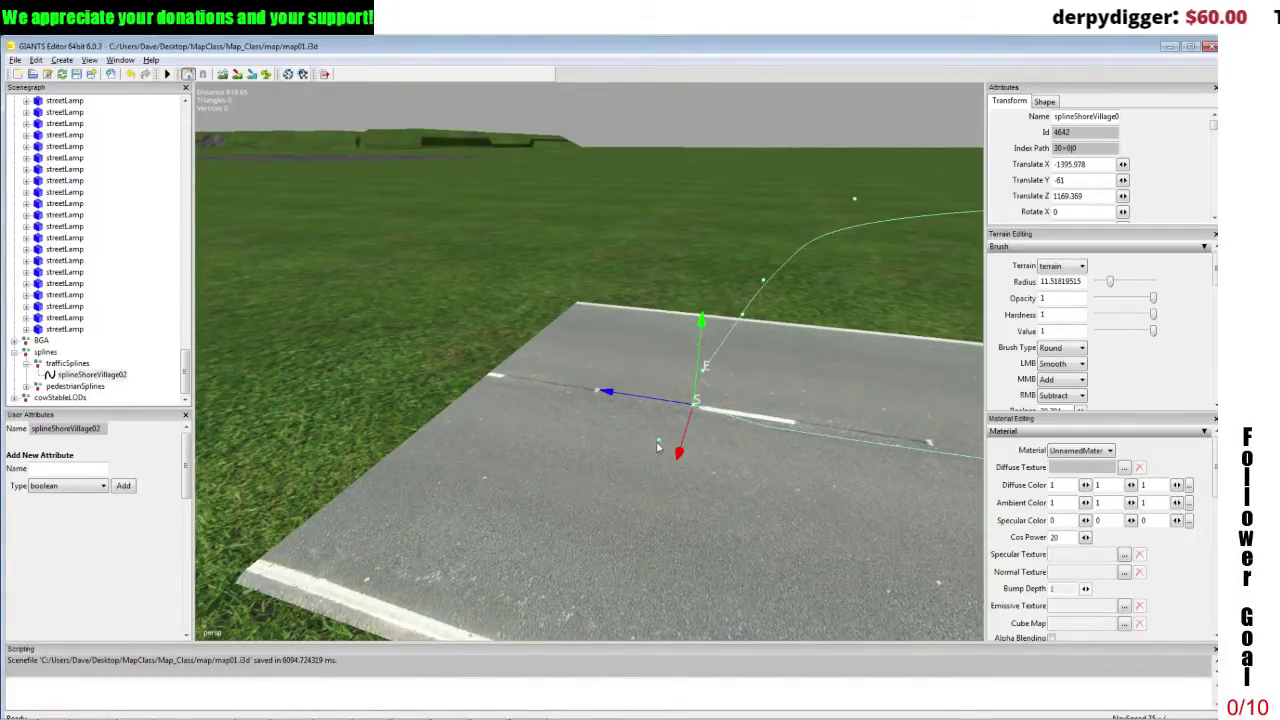
# Move the control point next to the start point along the road so it lies ahead of the start.
pyautogui.moveTo(657, 447); pyautogui.dragTo(735, 445, button='right')
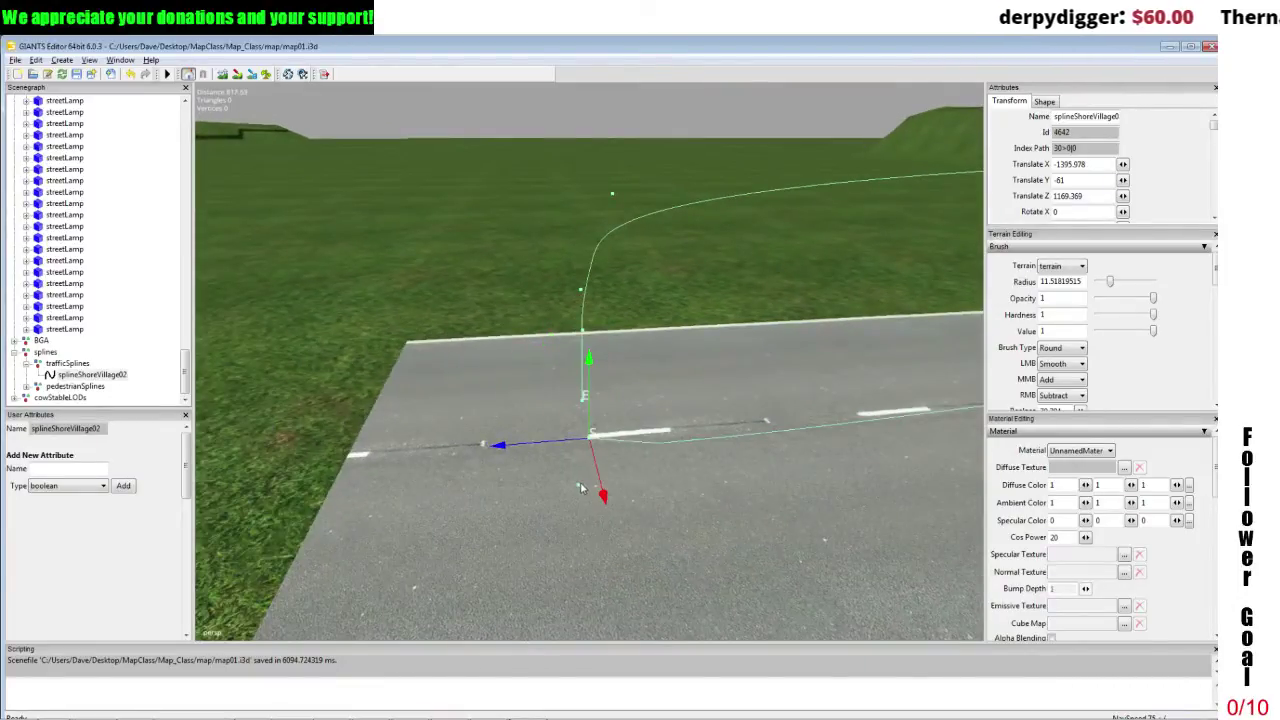
pyautogui.moveTo(578, 488); pyautogui.dragTo(868, 460)
pyautogui.keyDown('alt'); pyautogui.moveTo(700, 476); pyautogui.dragTo(814, 474); pyautogui.keyUp('alt')
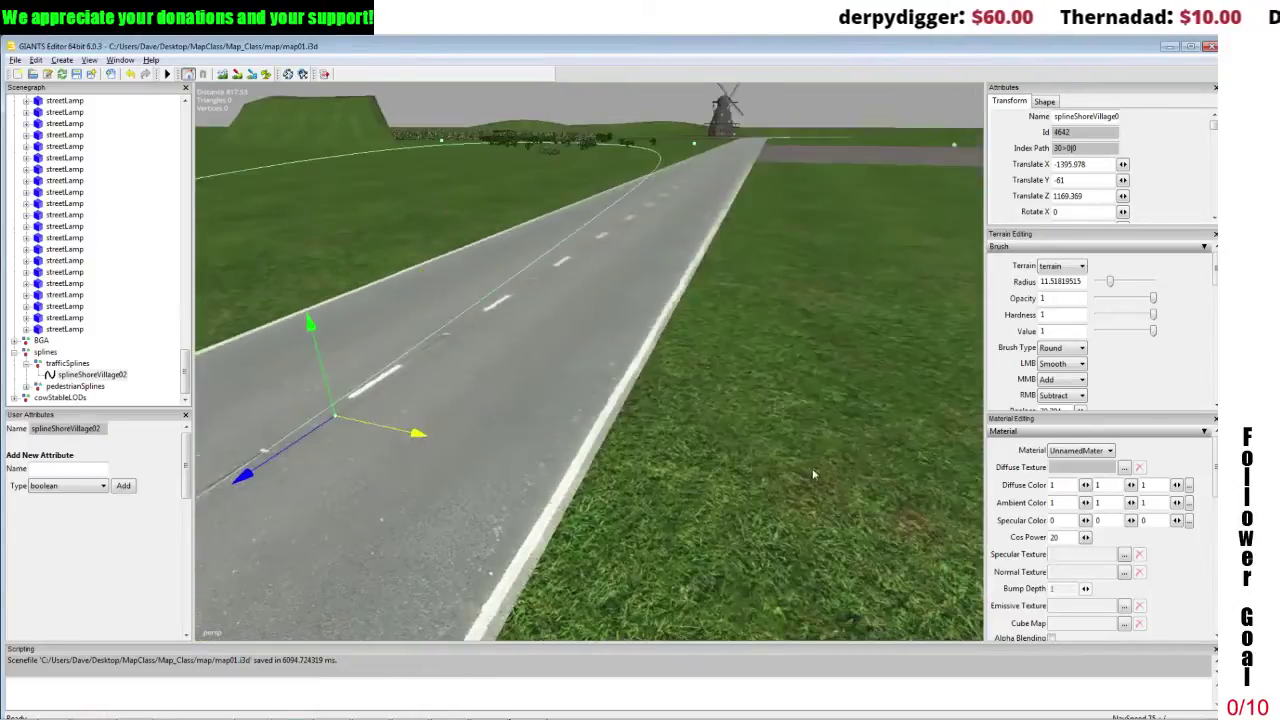
pyautogui.keyDown('alt'); pyautogui.moveTo(814, 474); pyautogui.dragTo(820, 469, button='middle'); pyautogui.keyUp('alt')
pyautogui.scroll(-5, 820, 468)
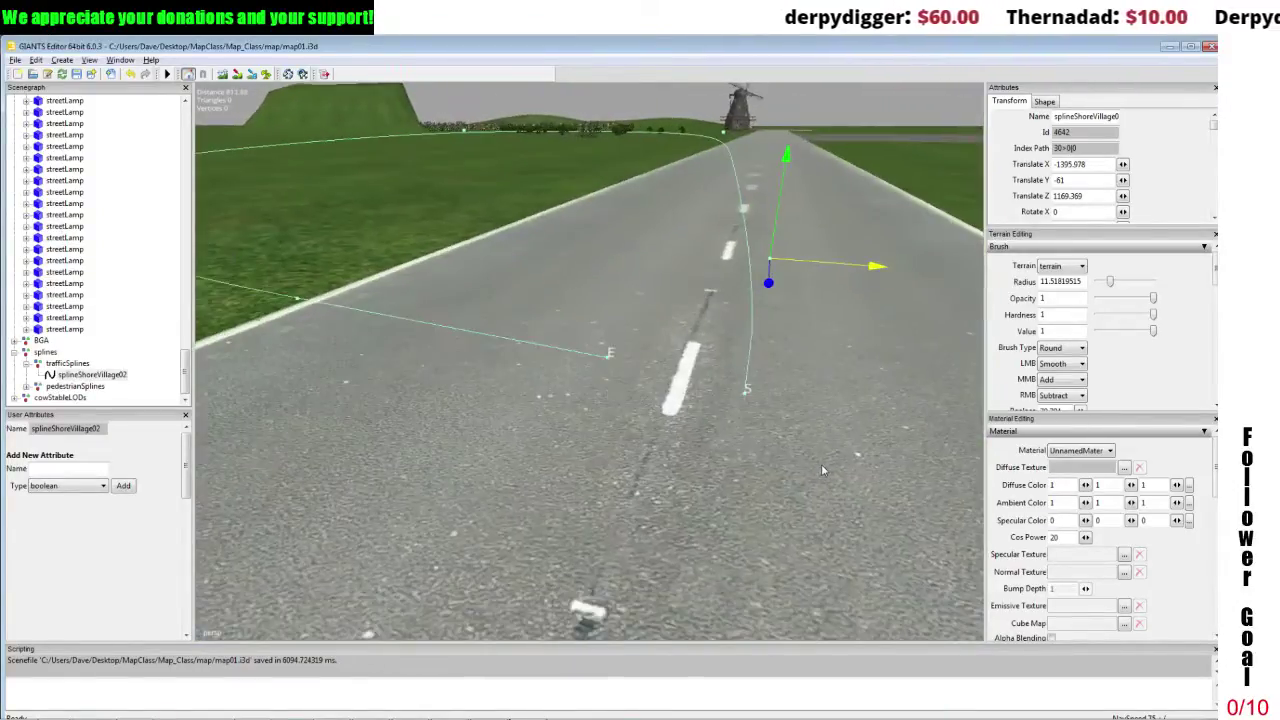
pyautogui.keyDown('alt'); pyautogui.moveTo(820, 470); pyautogui.dragTo(864, 471); pyautogui.keyUp('alt')
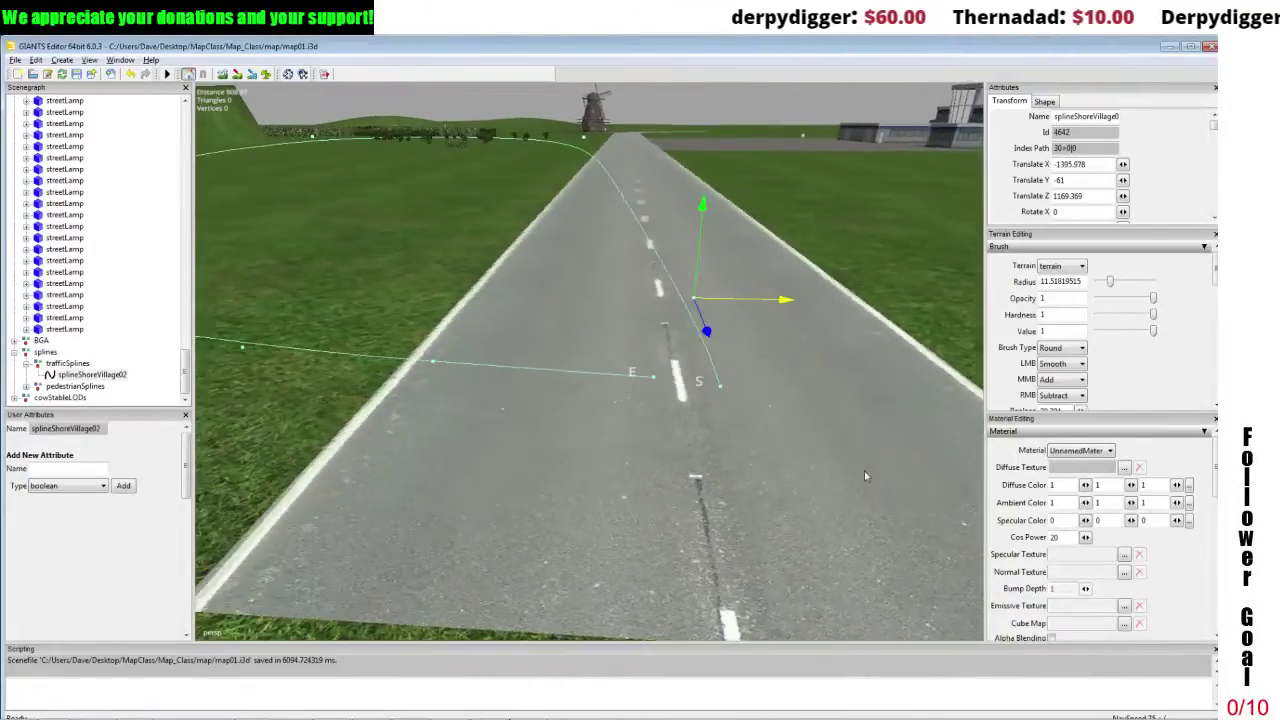
# Align the spline's start point and the control point ahead of it with the road's dashed centre line.
pyautogui.keyDown('alt'); pyautogui.moveTo(864, 471); pyautogui.dragTo(701, 430, button='middle'); pyautogui.keyUp('alt')
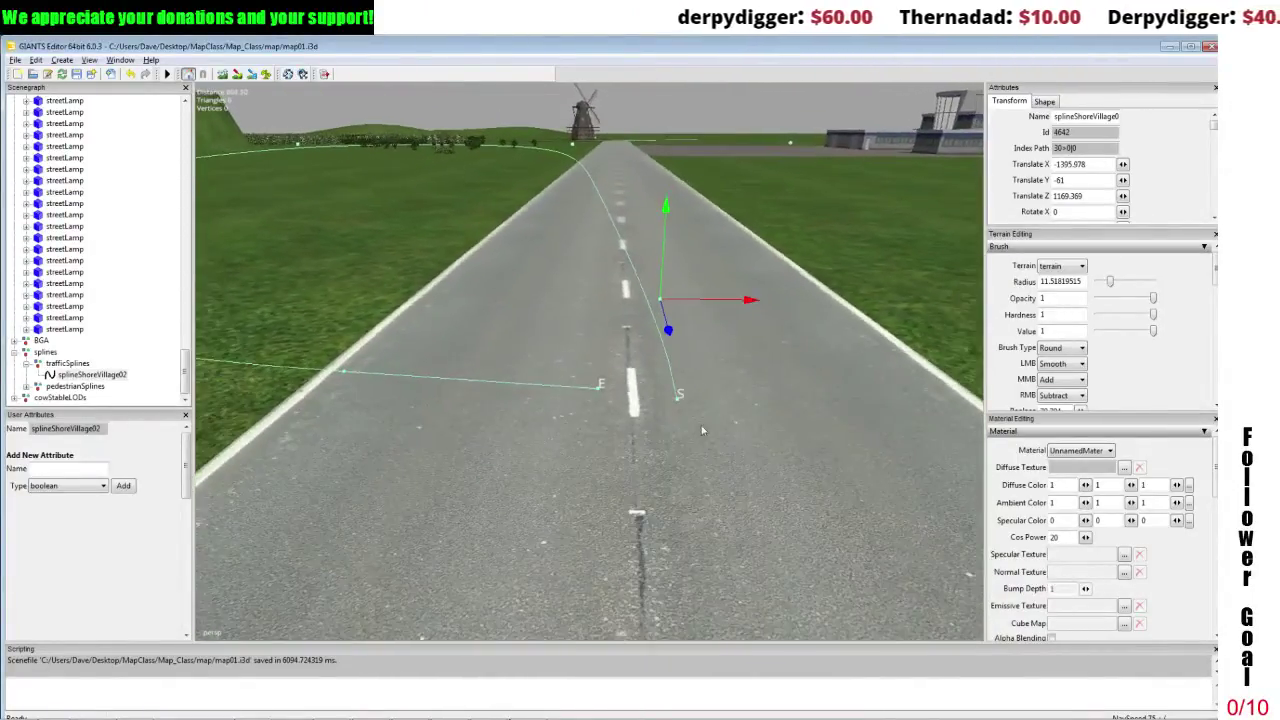
pyautogui.click(684, 398)
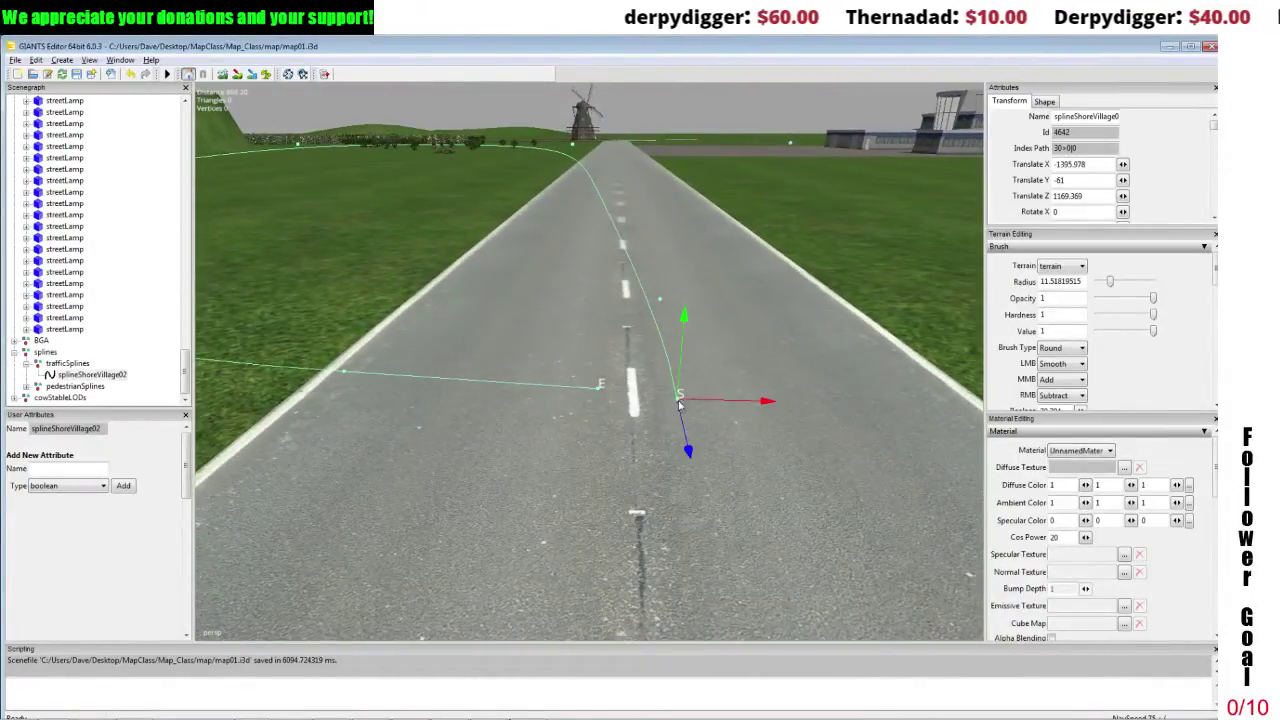
pyautogui.moveTo(702, 401); pyautogui.dragTo(659, 404)
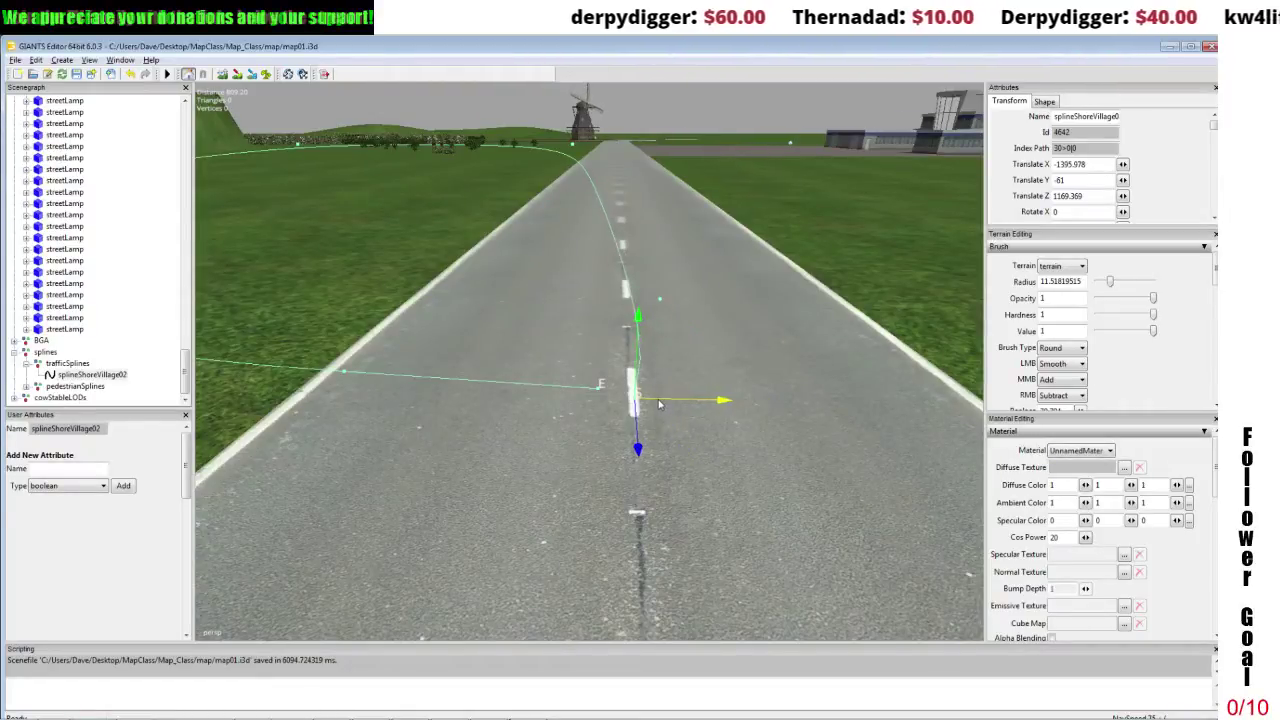
pyautogui.click(660, 301)
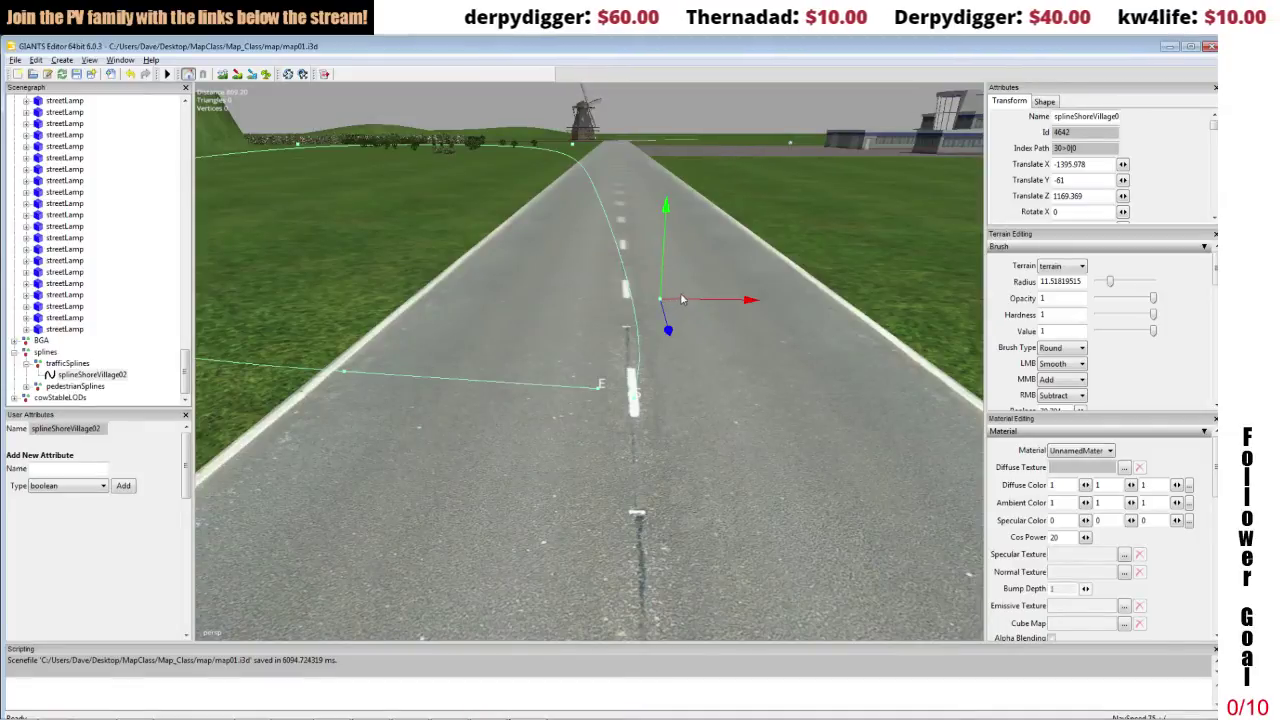
pyautogui.moveTo(690, 300); pyautogui.dragTo(656, 300)
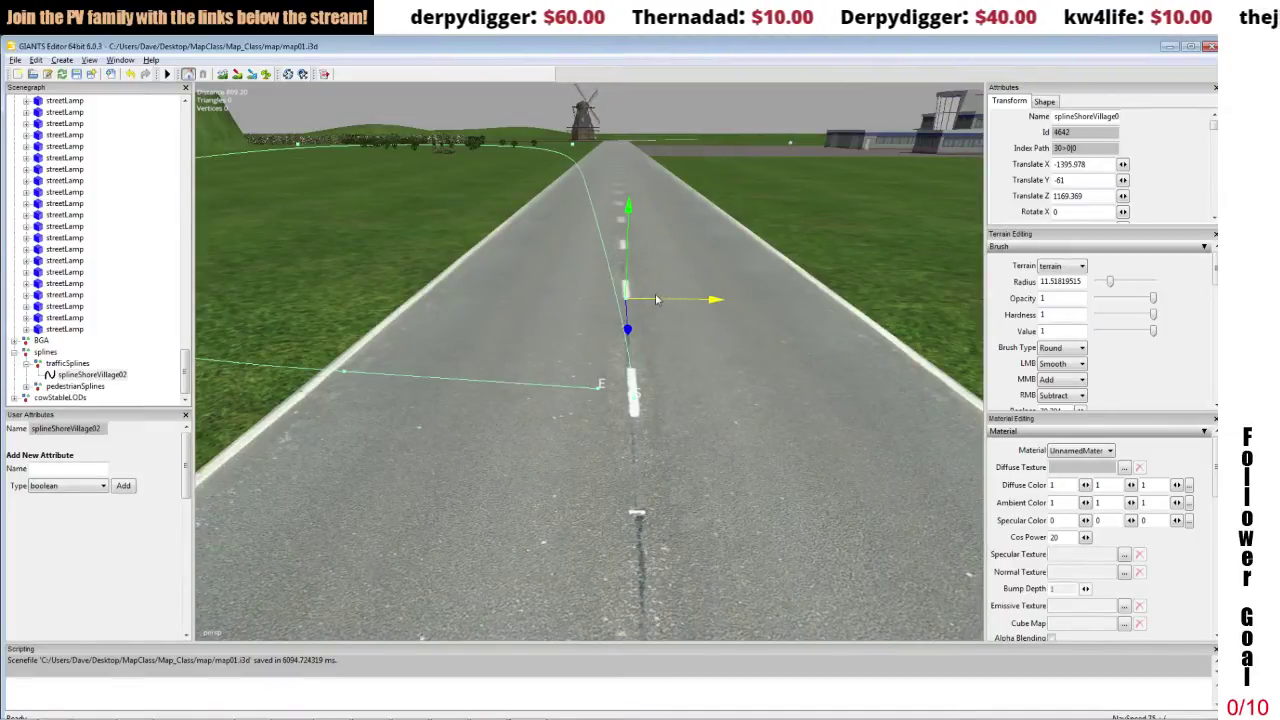
pyautogui.keyDown('alt'); pyautogui.moveTo(661, 299); pyautogui.dragTo(661, 306, button='middle'); pyautogui.keyUp('alt')
# Move the control point from the grass beside the road onto the road, and insert a control point near the spline's start.
pyautogui.scroll(4, 661, 306)
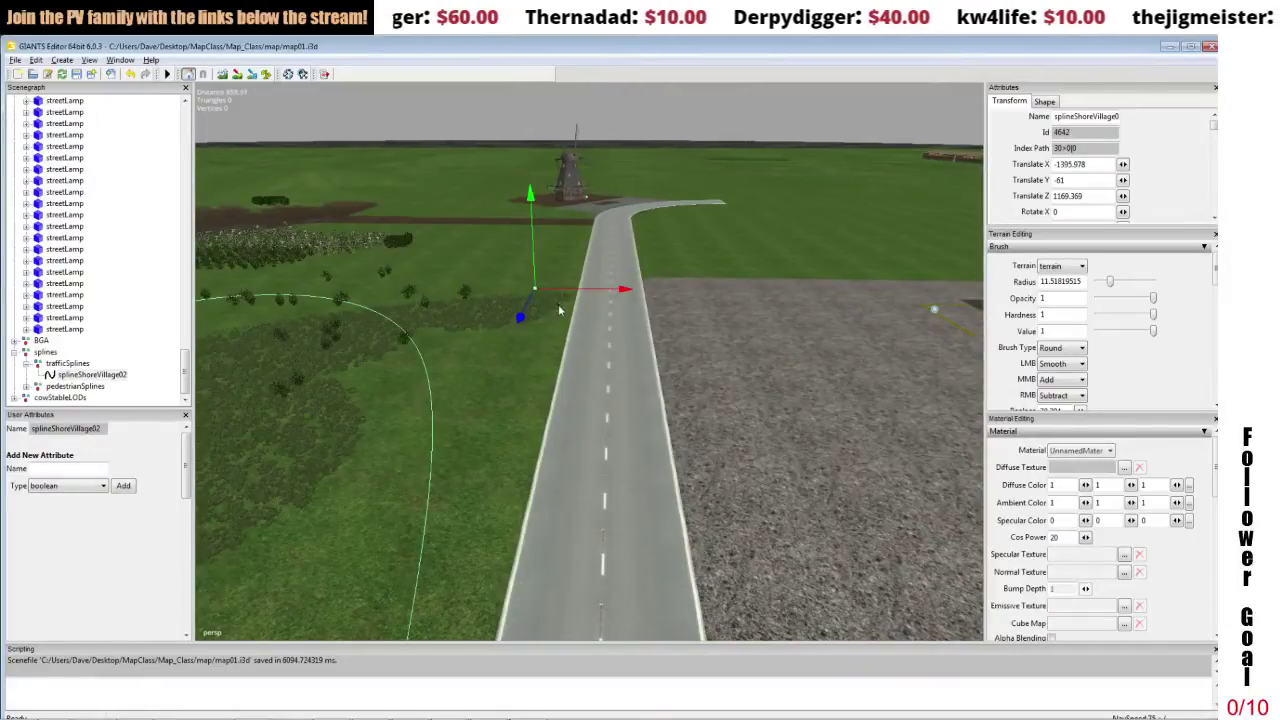
pyautogui.moveTo(536, 291); pyautogui.dragTo(497, 314)
pyautogui.keyDown('alt'); pyautogui.moveTo(497, 313); pyautogui.dragTo(498, 366, button='right'); pyautogui.keyUp('alt')
pyautogui.moveTo(498, 366)
pyautogui.keyDown('alt'); pyautogui.mouseDown(button='middle')
pyautogui.moveTo(509, 342)
pyautogui.moveTo(546, 332)
pyautogui.moveTo(493, 385)
pyautogui.mouseUp(button='middle'); pyautogui.keyUp('alt')
pyautogui.moveTo(492, 383); pyautogui.dragTo(705, 347, button='right')
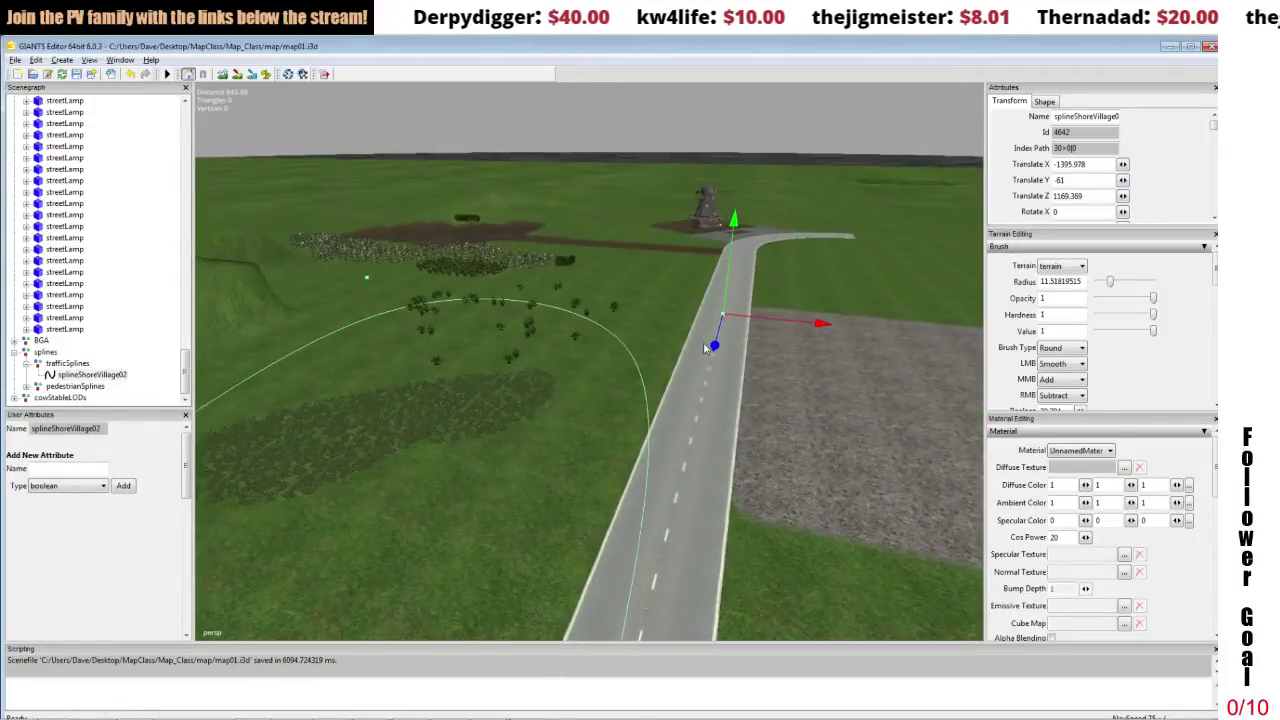
pyautogui.press('Insert')
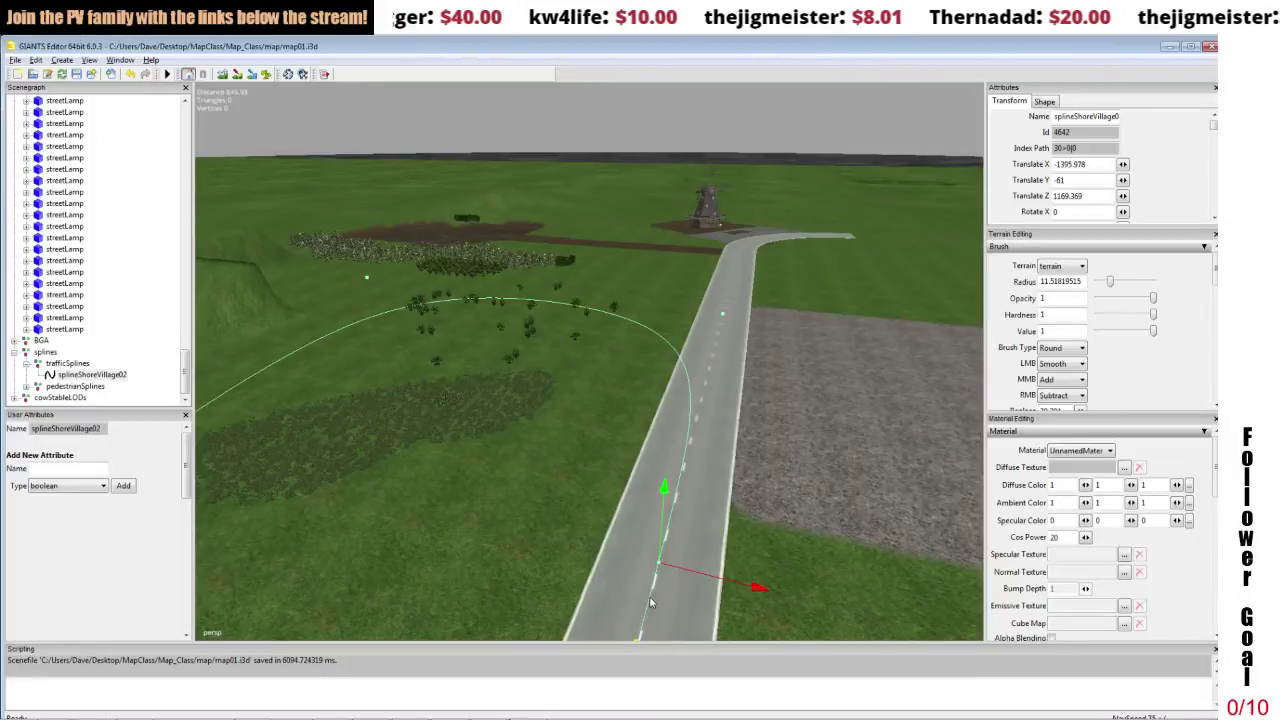
# Move the inserted control point further along the road's dashed centre line toward the windmill.
pyautogui.moveTo(650, 603); pyautogui.dragTo(712, 368)
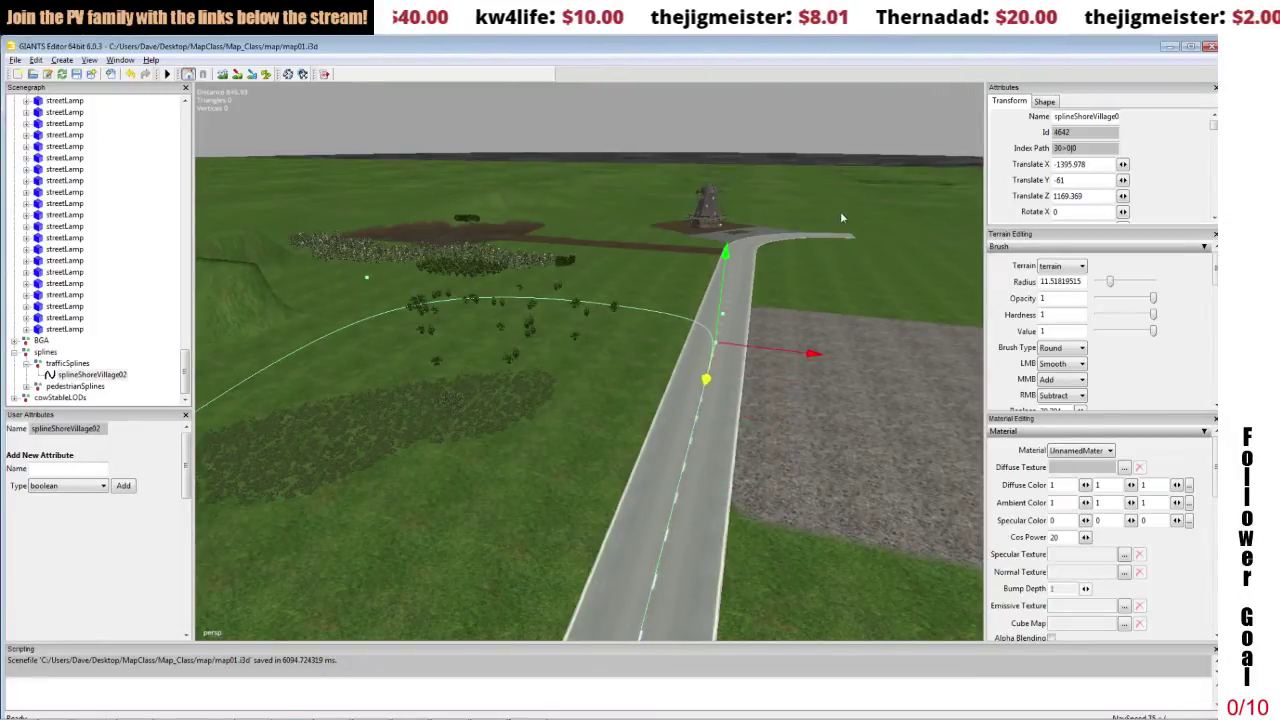
pyautogui.keyDown('alt'); pyautogui.moveTo(580, 254); pyautogui.dragTo(720, 297); pyautogui.keyUp('alt')
pyautogui.keyDown('alt'); pyautogui.moveTo(720, 297); pyautogui.dragTo(606, 303, button='middle'); pyautogui.keyUp('alt')
pyautogui.keyDown('alt'); pyautogui.moveTo(606, 303); pyautogui.dragTo(394, 453, button='right'); pyautogui.keyUp('alt')
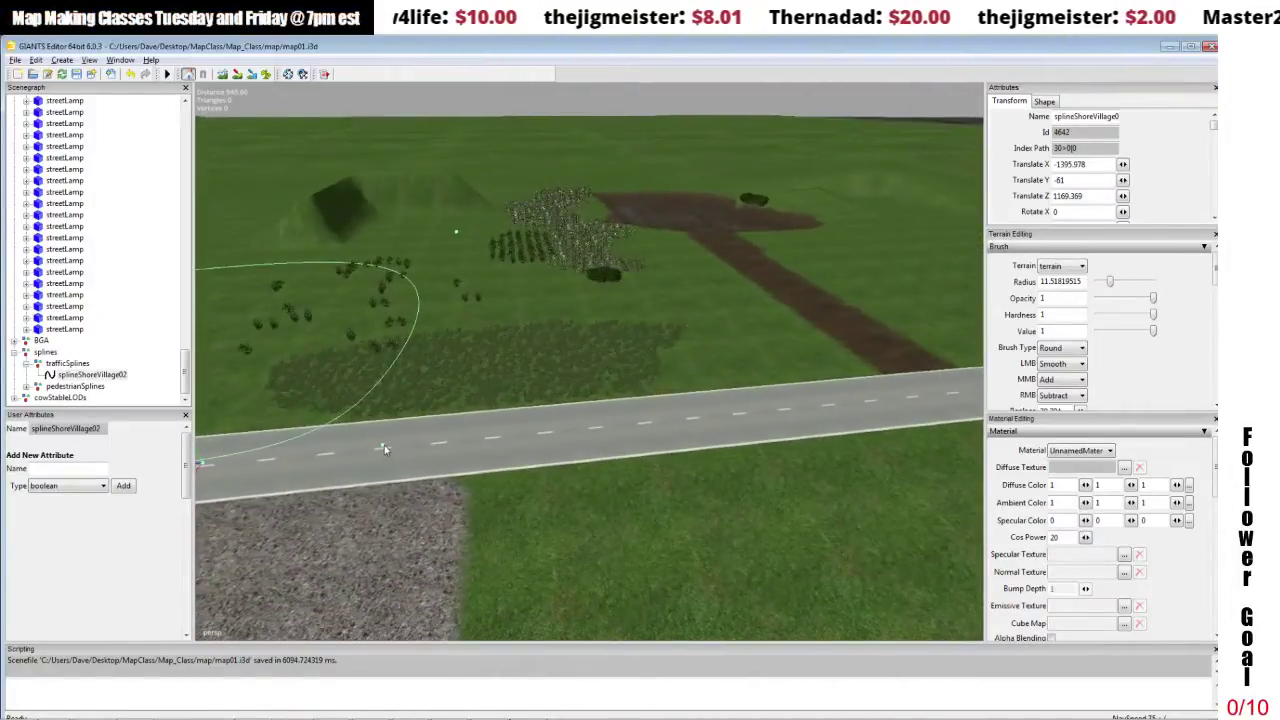
# Move the following control point along the road to where the curve beside the windmill begins.
pyautogui.click(384, 449)
pyautogui.moveTo(384, 449); pyautogui.dragTo(1101, 455)
pyautogui.keyDown('alt'); pyautogui.moveTo(781, 436); pyautogui.dragTo(598, 399, button='middle'); pyautogui.keyUp('alt')
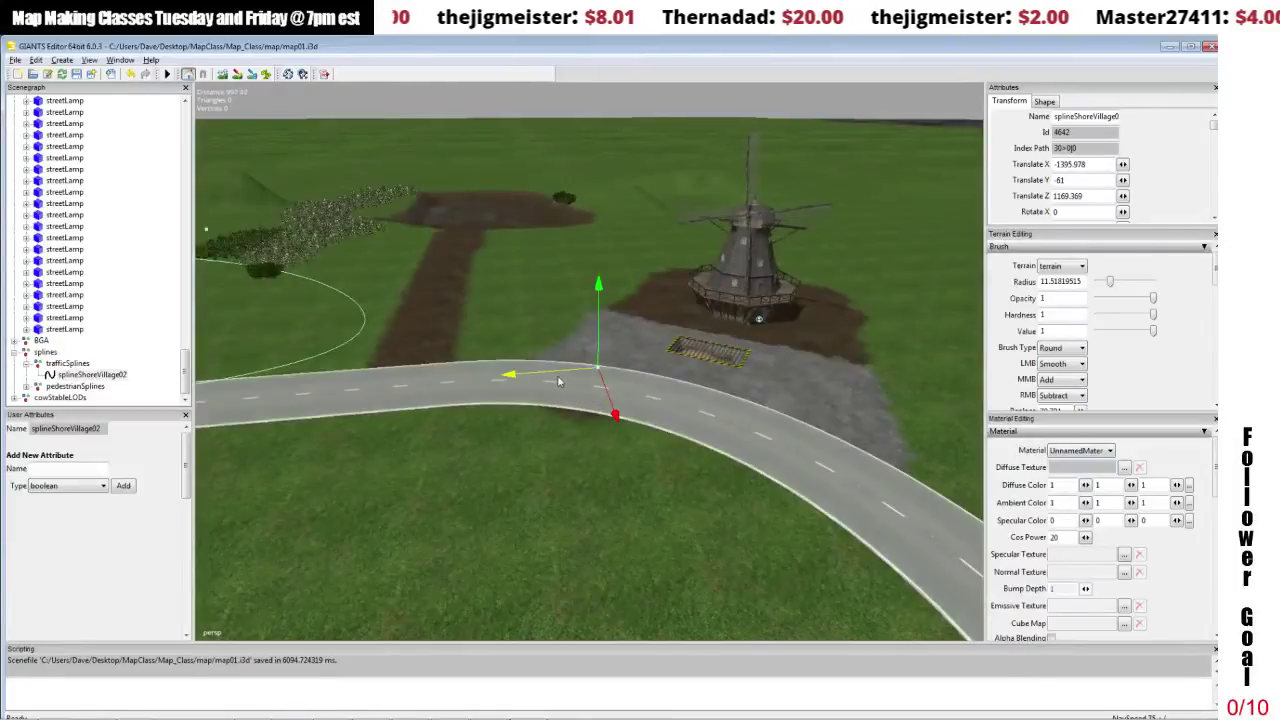
pyautogui.moveTo(559, 382); pyautogui.dragTo(615, 380)
pyautogui.keyDown('alt'); pyautogui.moveTo(615, 380); pyautogui.dragTo(745, 388, button='middle'); pyautogui.keyUp('alt')
pyautogui.keyDown('alt'); pyautogui.moveTo(745, 388); pyautogui.dragTo(891, 389); pyautogui.keyUp('alt')
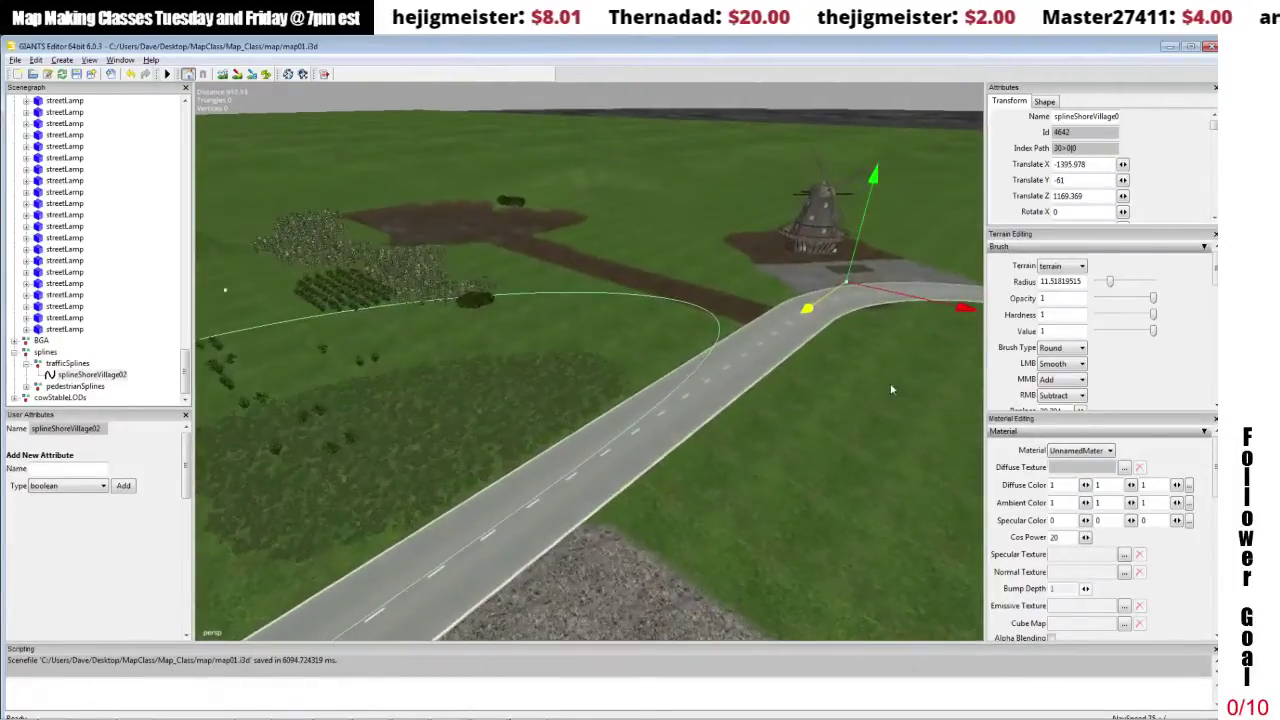
# Shift the control point at the windmill curve sideways to line it up with the road's centre.
pyautogui.moveTo(891, 389); pyautogui.dragTo(933, 367, button='right')
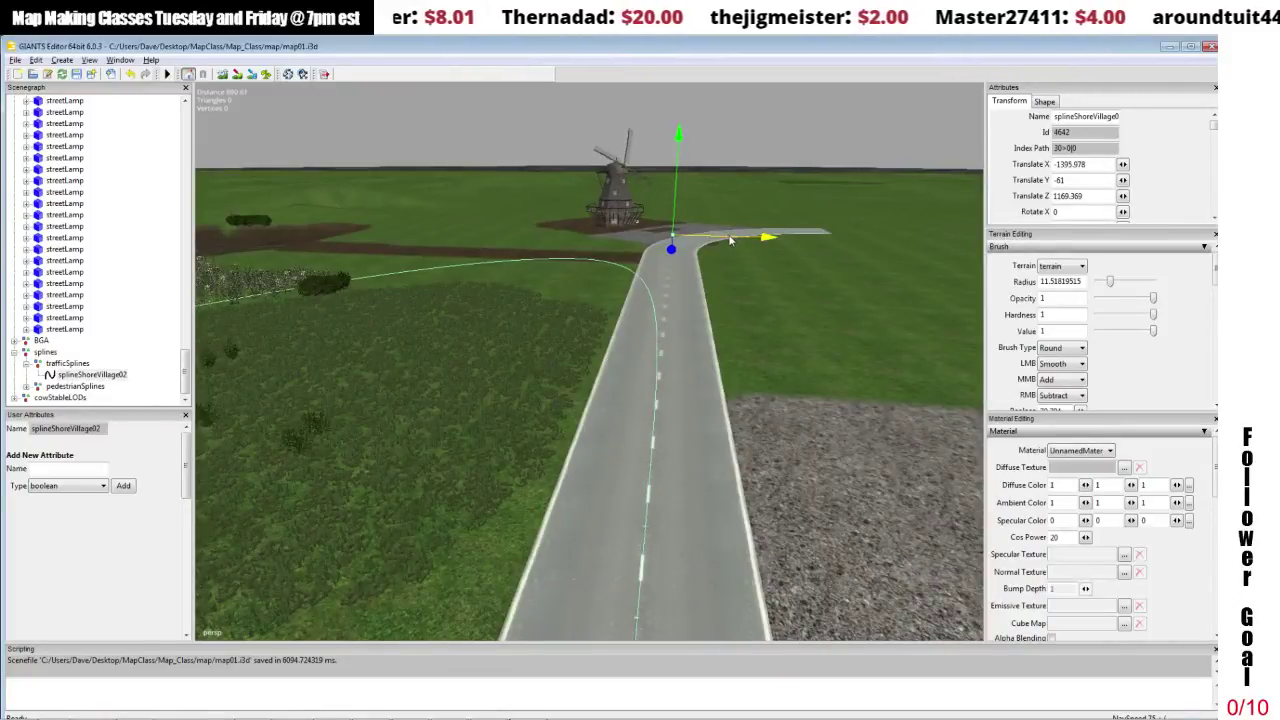
pyautogui.moveTo(731, 240); pyautogui.dragTo(734, 241)
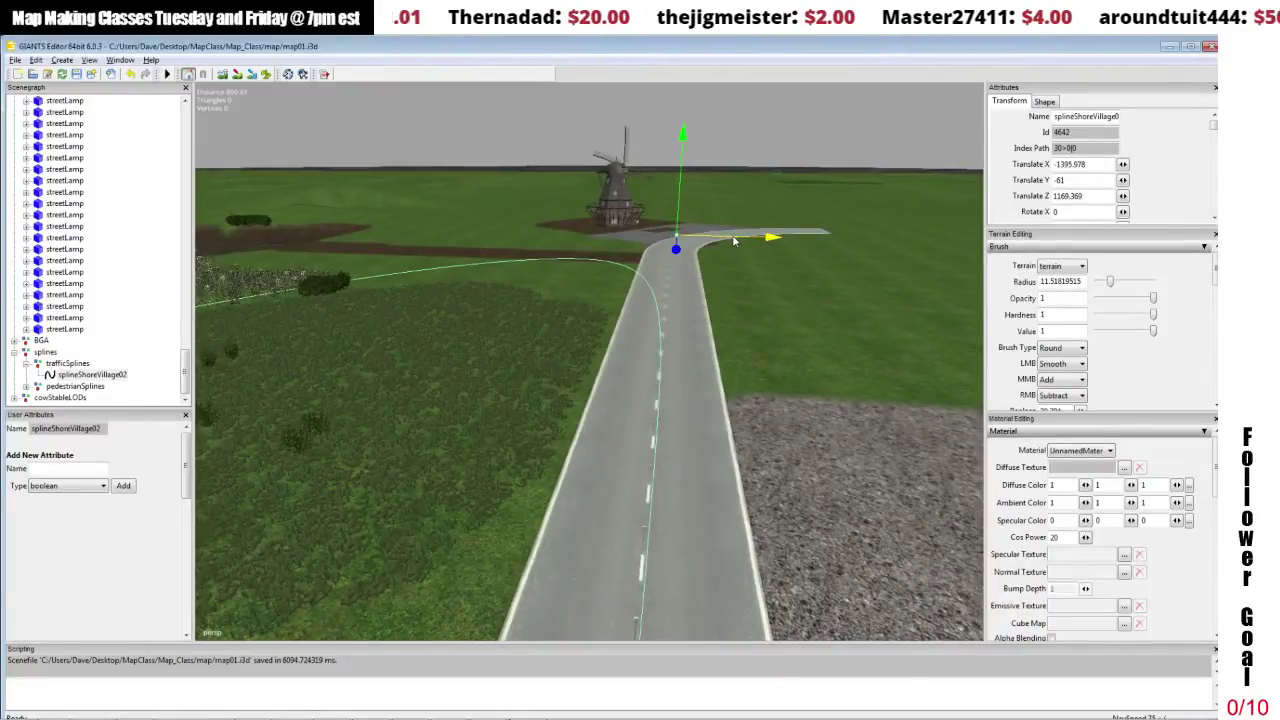
pyautogui.keyDown('alt'); pyautogui.moveTo(733, 241); pyautogui.dragTo(703, 251, button='middle'); pyautogui.keyUp('alt')
pyautogui.keyDown('alt'); pyautogui.moveTo(703, 251); pyautogui.dragTo(737, 238); pyautogui.keyUp('alt')
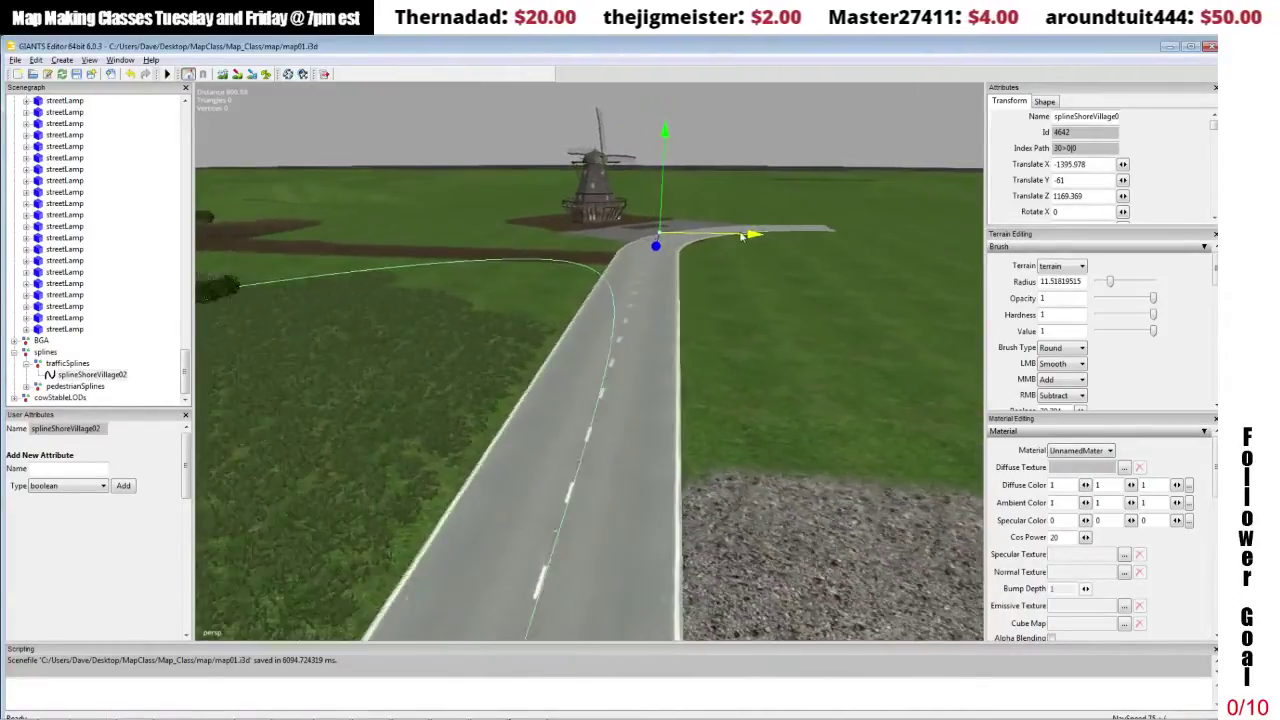
pyautogui.keyDown('alt'); pyautogui.moveTo(737, 238); pyautogui.dragTo(717, 236, button='middle'); pyautogui.keyUp('alt')
pyautogui.moveTo(716, 234); pyautogui.dragTo(747, 224, button='right')
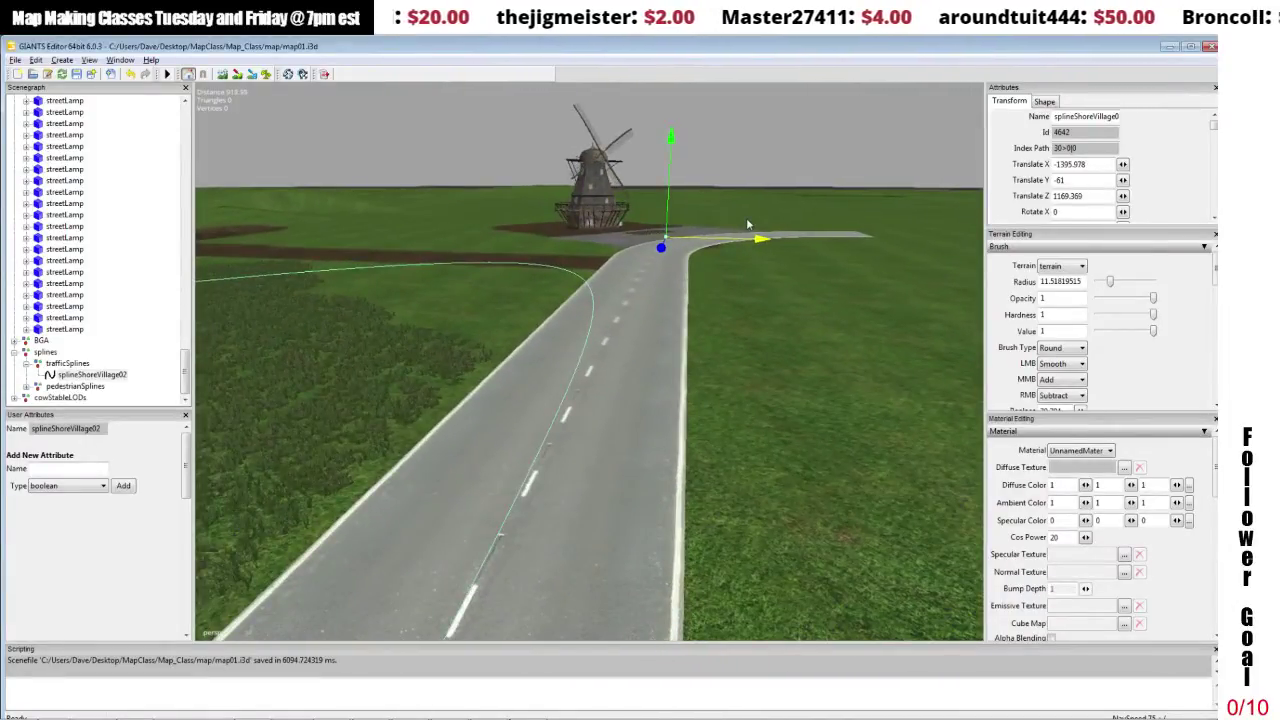
# Insert a control point before the windmill curve and place it on the dashed line at road surface height.
pyautogui.press('Insert')
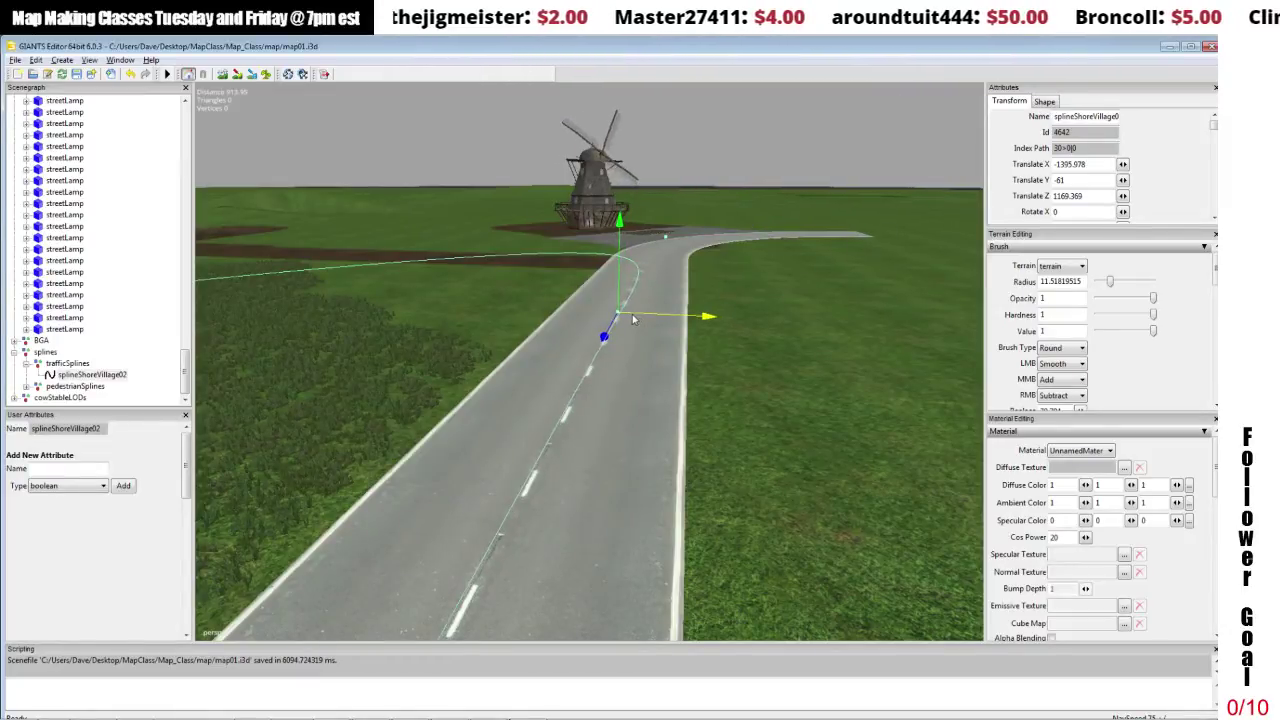
pyautogui.keyDown('alt'); pyautogui.moveTo(642, 318); pyautogui.dragTo(632, 353, button='right'); pyautogui.keyUp('alt')
pyautogui.keyDown('alt'); pyautogui.moveTo(632, 353); pyautogui.dragTo(646, 286); pyautogui.keyUp('alt')
pyautogui.keyDown('alt'); pyautogui.moveTo(646, 286); pyautogui.dragTo(630, 310, button='middle'); pyautogui.keyUp('alt')
pyautogui.scroll(3, 630, 310)
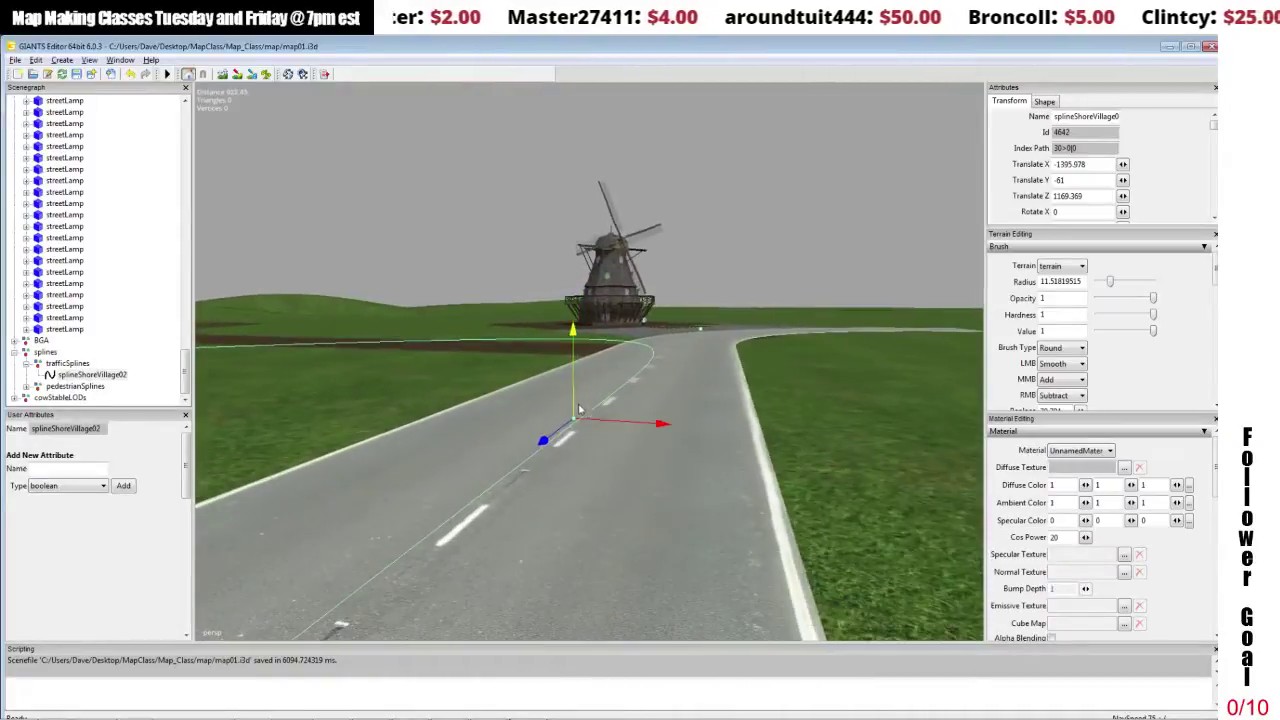
pyautogui.moveTo(576, 398); pyautogui.dragTo(575, 420)
# Adjust the height of the preceding control point on the straight road to match the road surface.
pyautogui.scroll(-3, 575, 460)
pyautogui.keyDown('alt'); pyautogui.moveTo(575, 462); pyautogui.dragTo(587, 481, button='middle'); pyautogui.keyUp('alt')
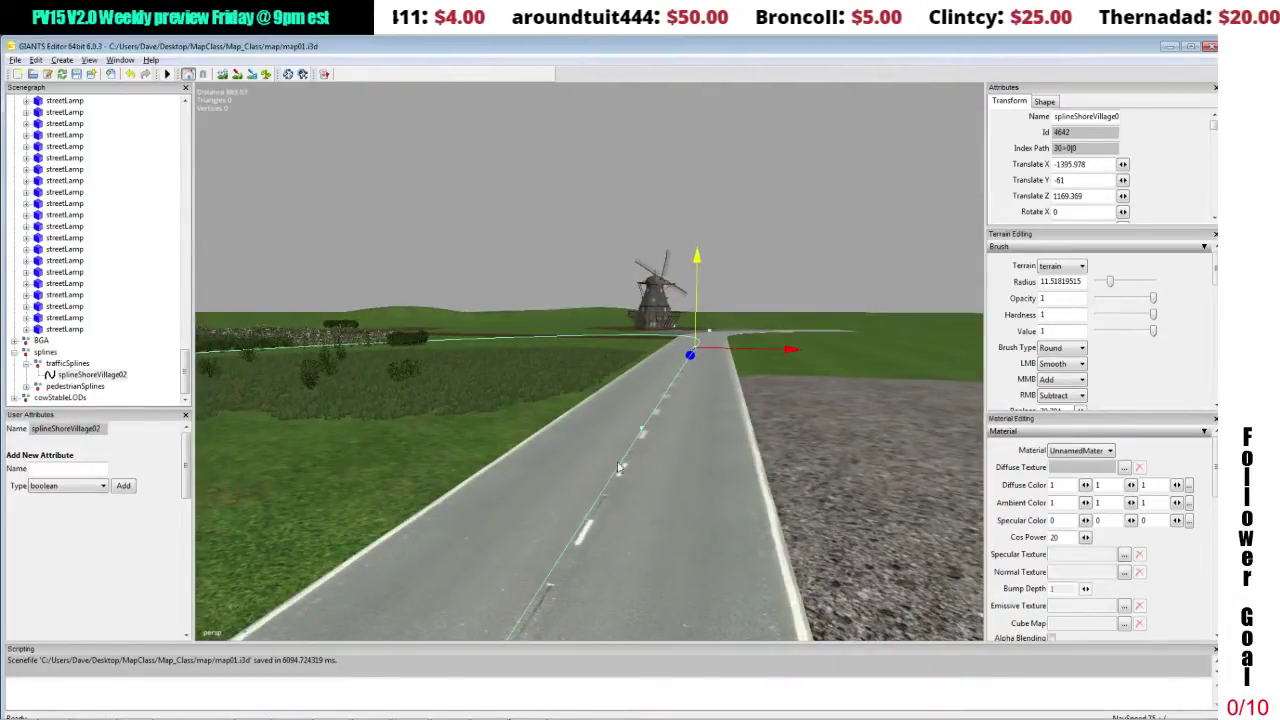
pyautogui.click(642, 433)
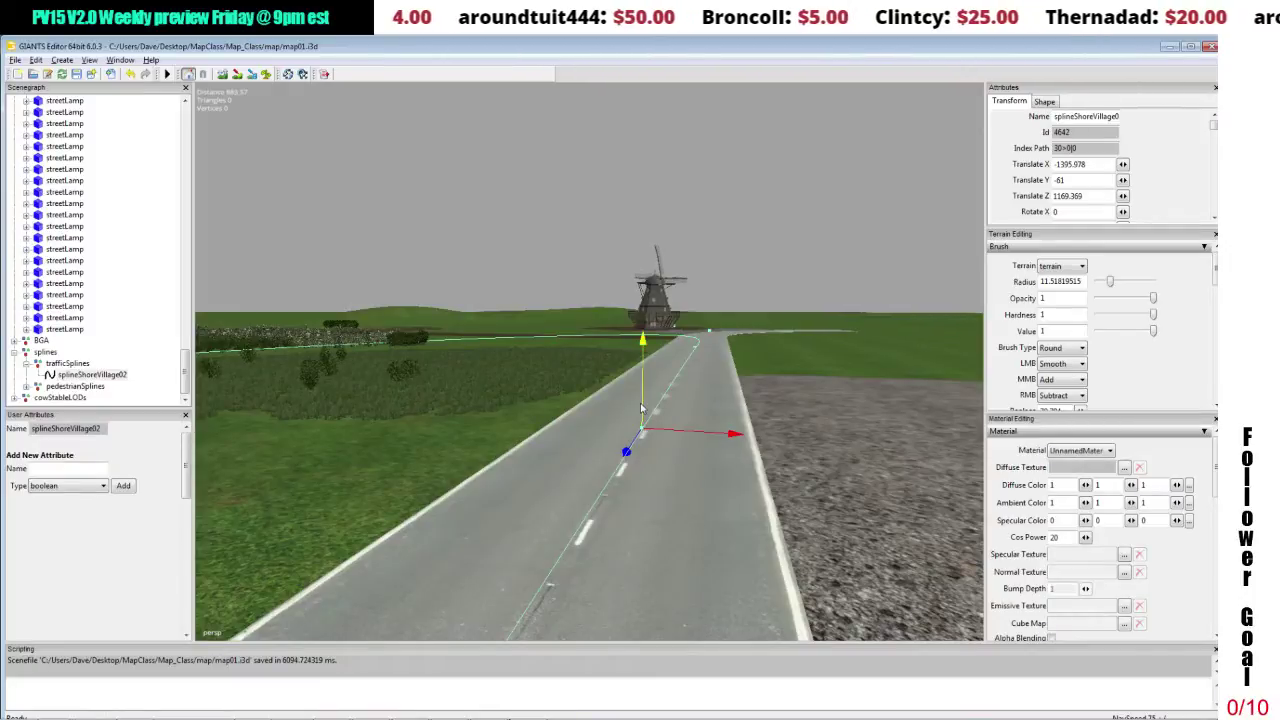
pyautogui.moveTo(644, 413); pyautogui.dragTo(621, 419)
# Delete the spline's end point and the trailing control points that loop back over the grass to the start.
pyautogui.scroll(-3, 623, 440)
pyautogui.keyDown('alt'); pyautogui.moveTo(623, 451); pyautogui.dragTo(500, 427, button='middle'); pyautogui.keyUp('alt')
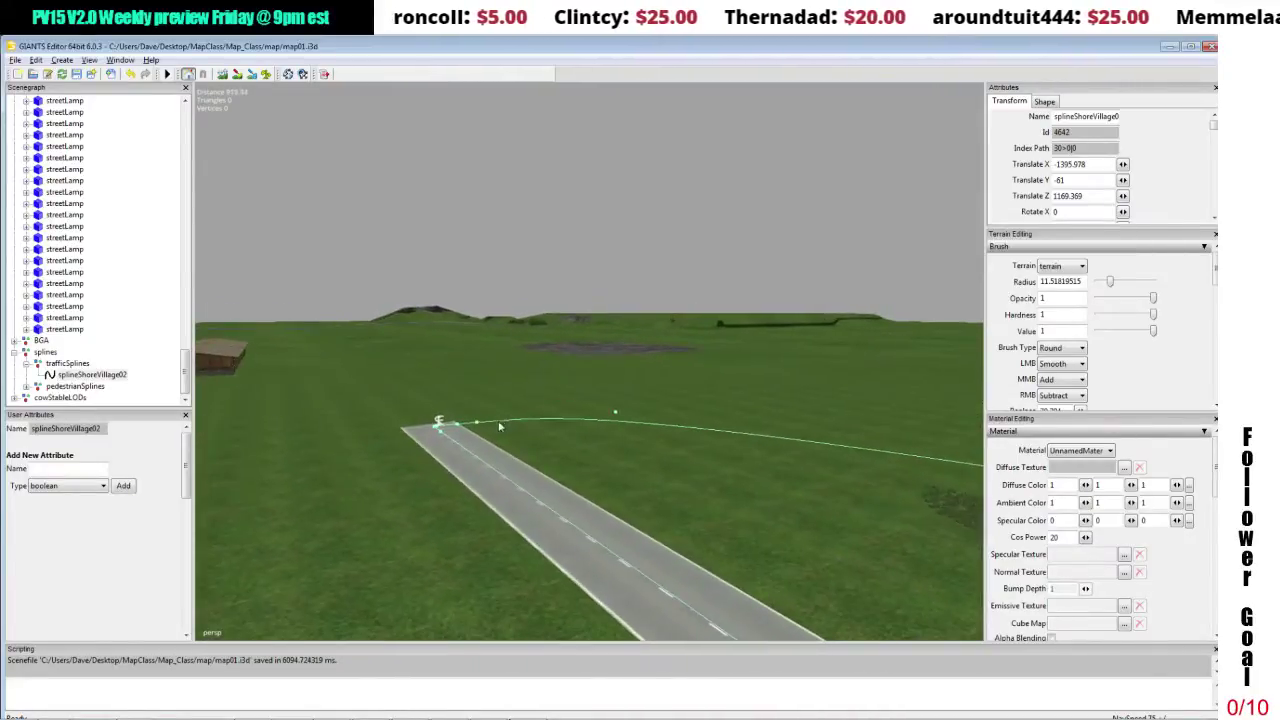
pyautogui.moveTo(499, 427)
pyautogui.keyDown('alt'); pyautogui.mouseDown()
pyautogui.moveTo(494, 407)
pyautogui.moveTo(481, 426)
pyautogui.moveTo(510, 420)
pyautogui.mouseUp(); pyautogui.keyUp('alt')
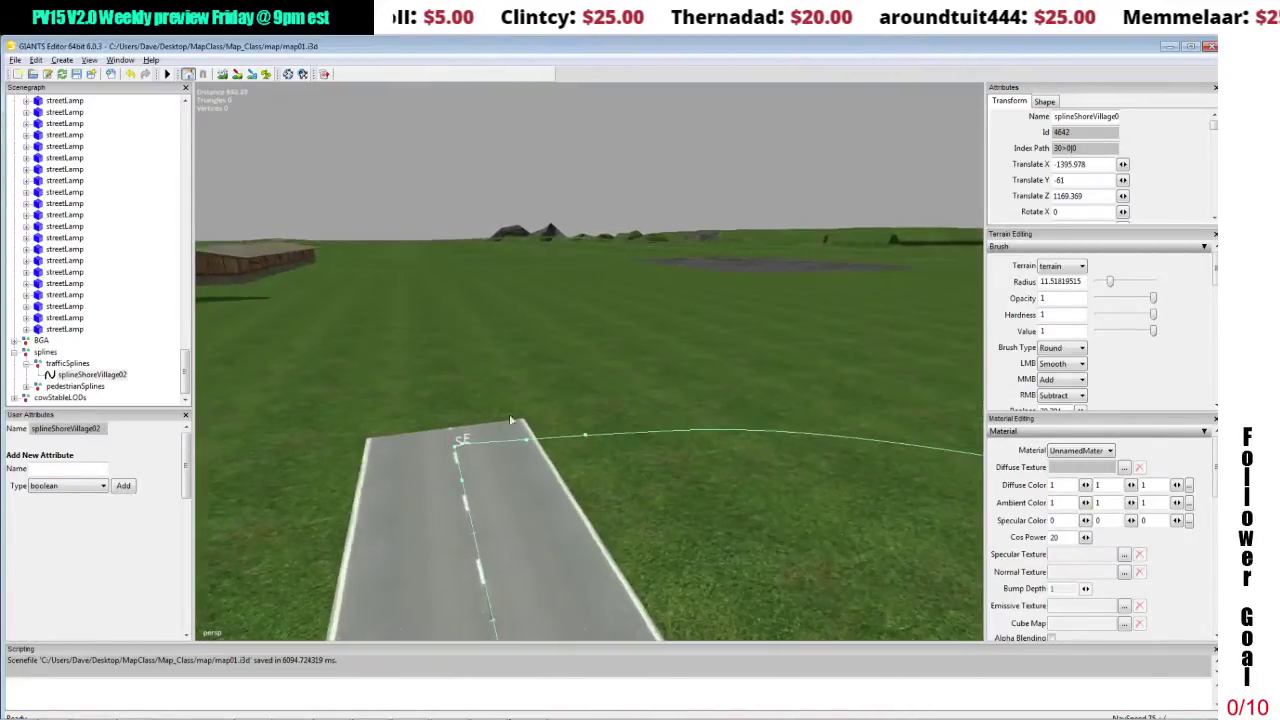
pyautogui.click(460, 451)
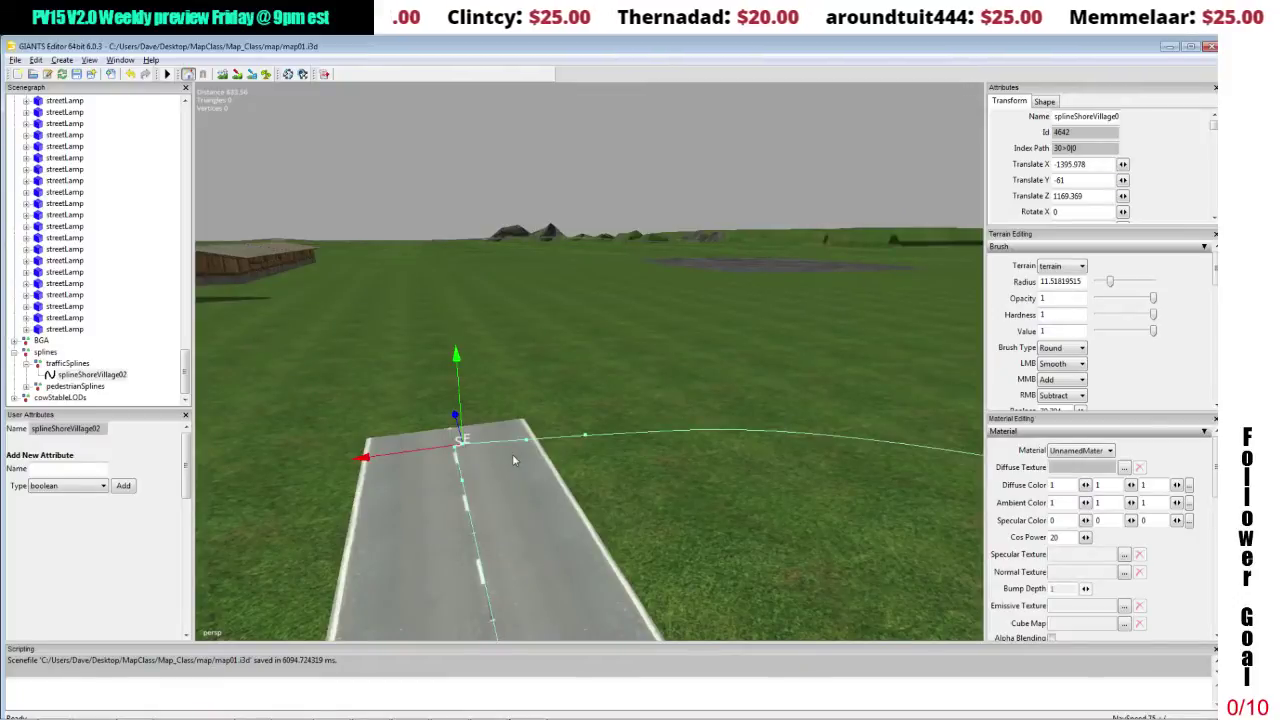
pyautogui.press('Delete')
pyautogui.press('Delete')
pyautogui.press('Delete')
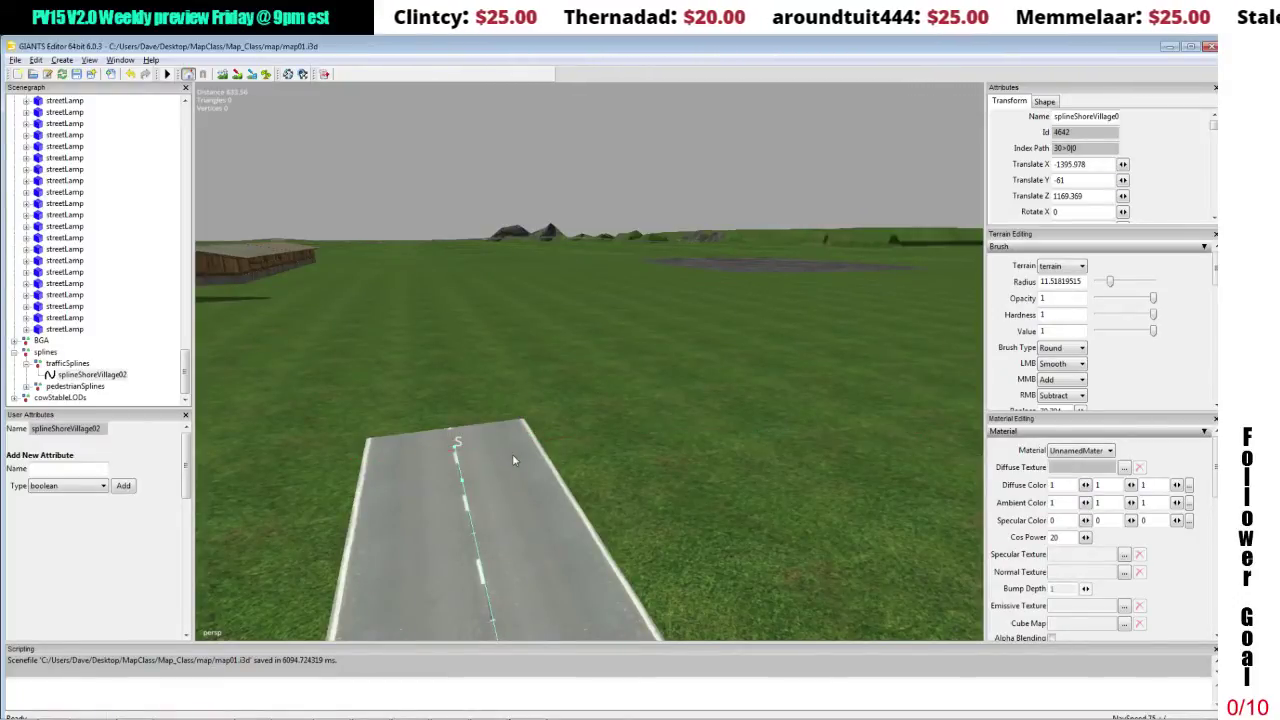
# Move the spline's new end point along the road to the beginning of the windmill curve.
pyautogui.keyDown('alt'); pyautogui.moveTo(480, 306); pyautogui.dragTo(727, 427); pyautogui.keyUp('alt')
pyautogui.scroll(5, 697, 373)
pyautogui.keyDown('alt'); pyautogui.moveTo(717, 318); pyautogui.dragTo(590, 330); pyautogui.keyUp('alt')
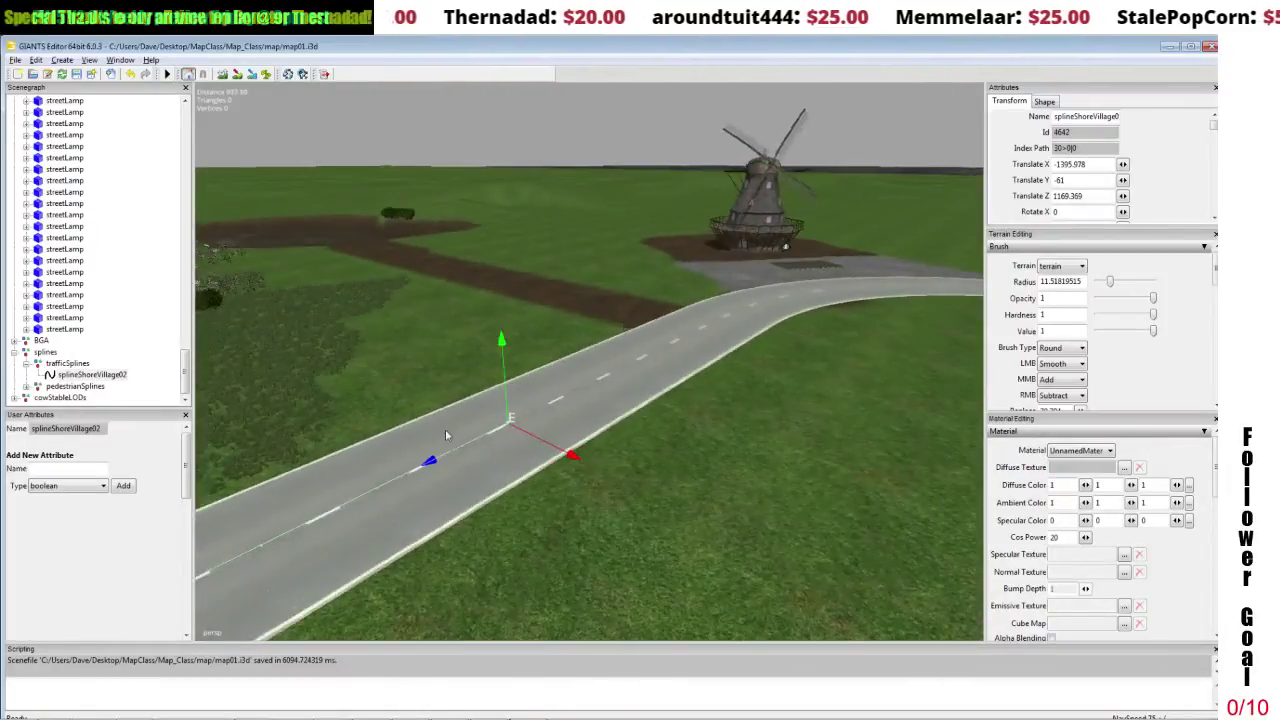
pyautogui.moveTo(430, 461); pyautogui.dragTo(860, 334)
pyautogui.scroll(3, 803, 394)
pyautogui.moveTo(800, 397)
pyautogui.keyDown('alt'); pyautogui.mouseDown()
pyautogui.moveTo(812, 397)
pyautogui.moveTo(804, 386)
pyautogui.mouseUp(); pyautogui.keyUp('alt')
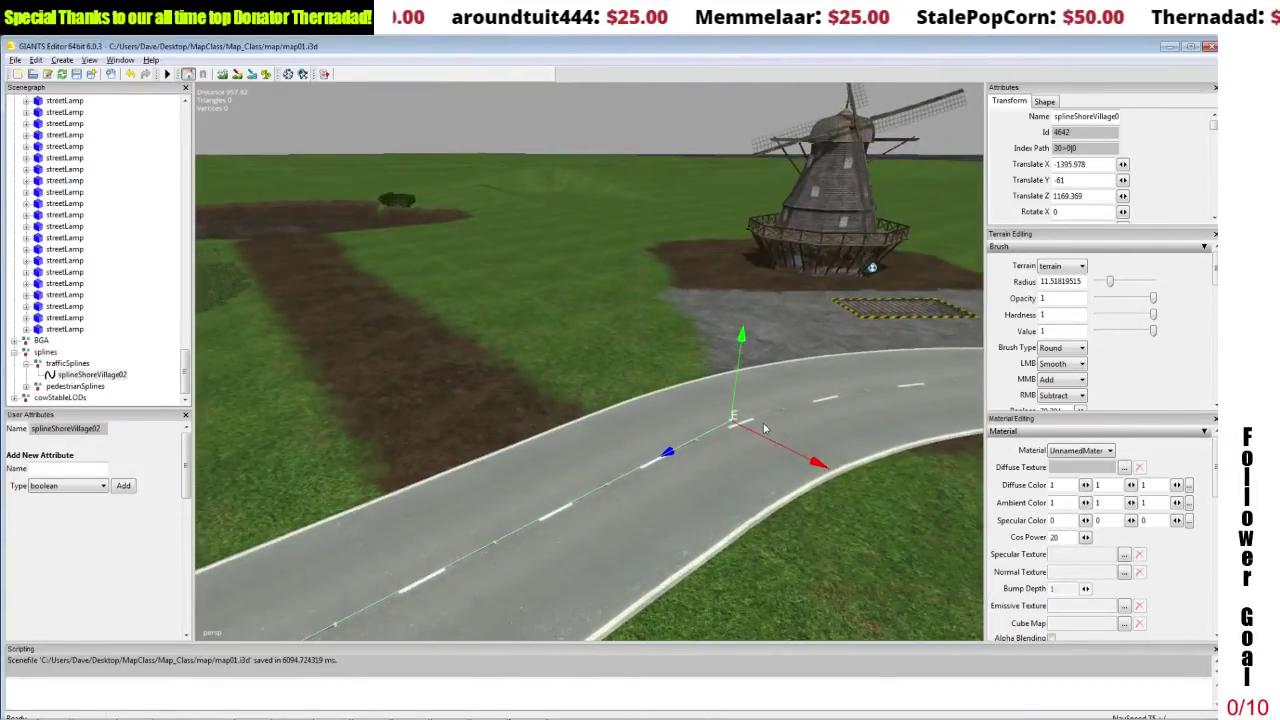
# Insert a new end point at the windmill curve and shift the control point behind it sideways toward the dashed line.
pyautogui.press('Insert')
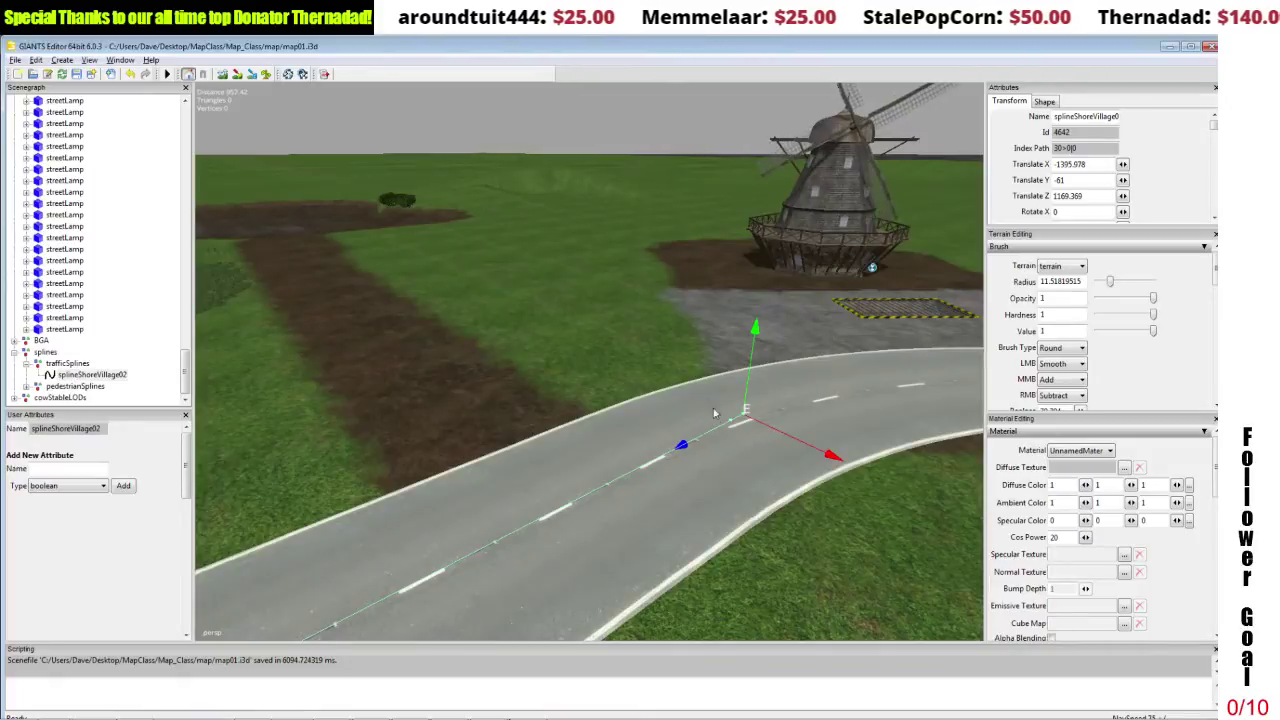
pyautogui.keyDown('alt'); pyautogui.moveTo(702, 380); pyautogui.dragTo(782, 369); pyautogui.keyUp('alt')
pyautogui.scroll(2, 749, 380)
pyautogui.scroll(3, 792, 358)
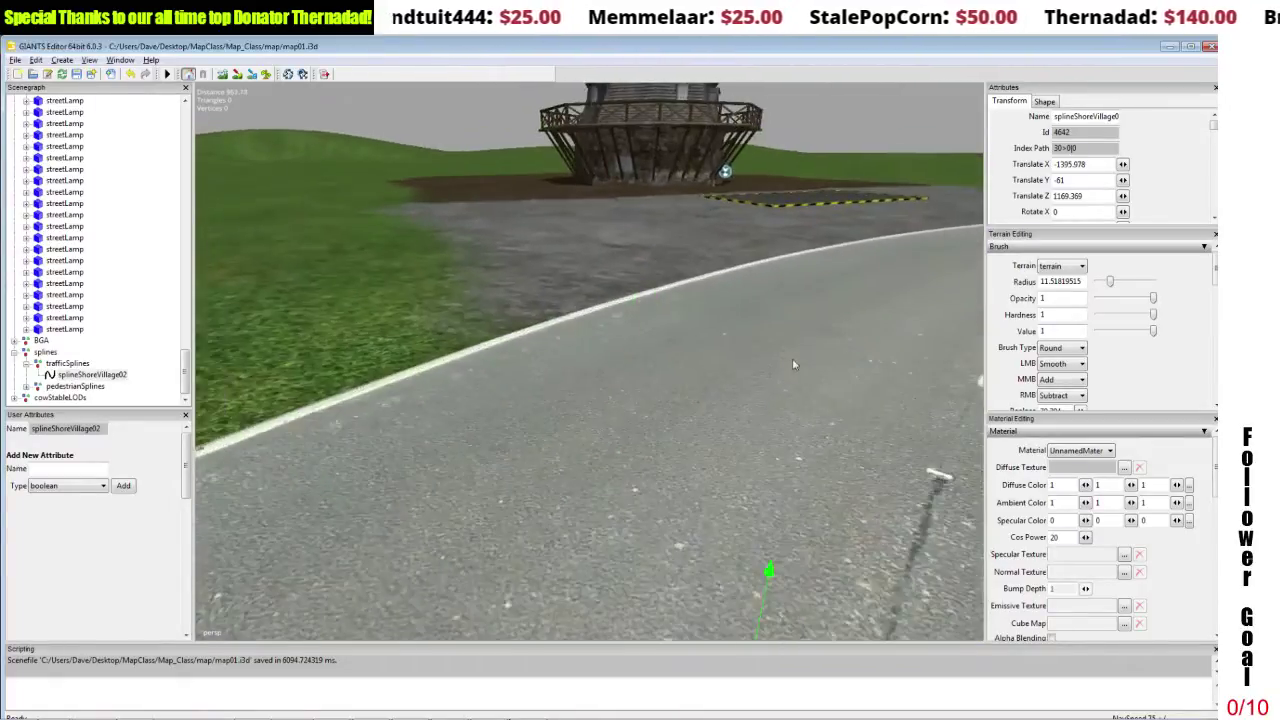
pyautogui.scroll(-1, 792, 358)
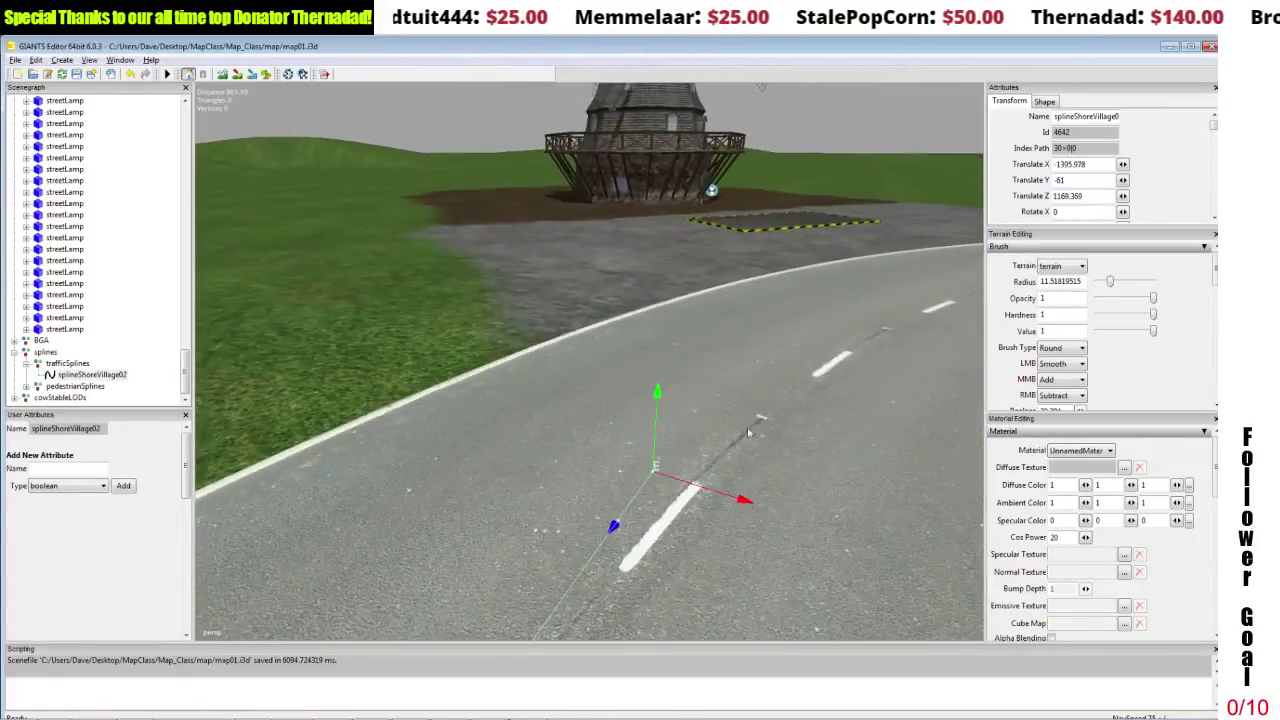
pyautogui.moveTo(640, 500); pyautogui.dragTo(668, 547)
pyautogui.click(618, 524)
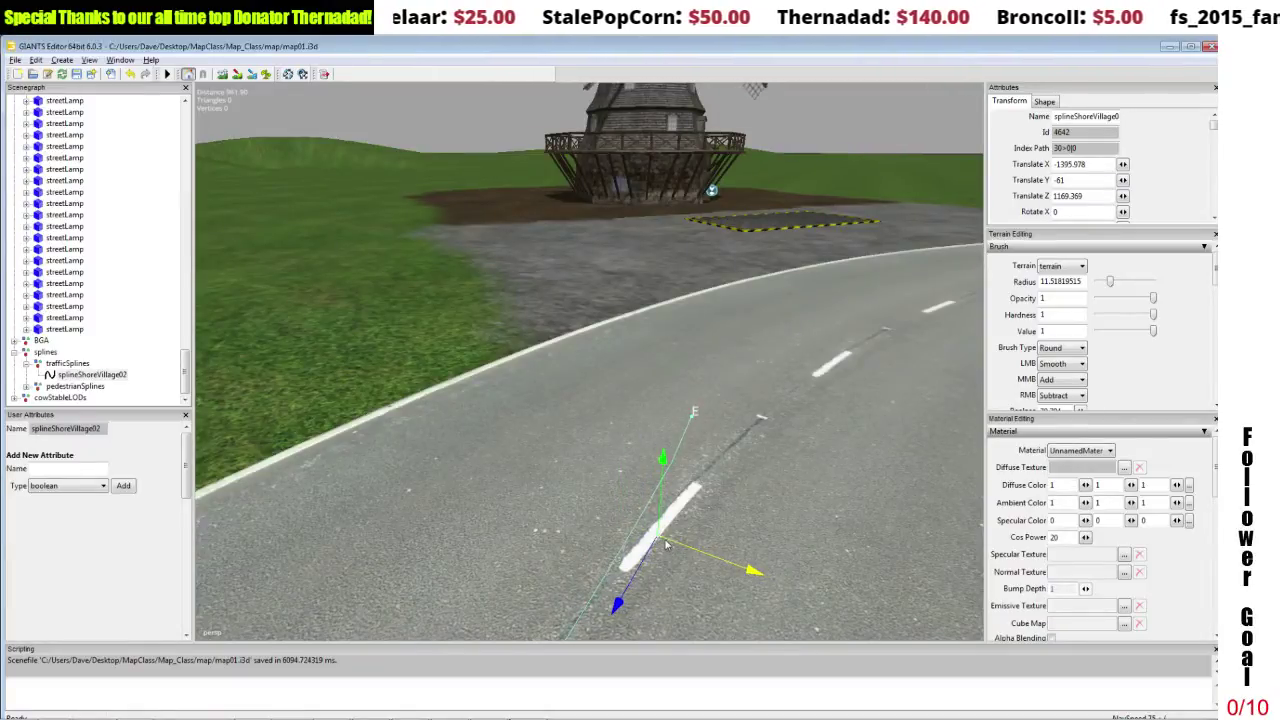
# Move the control point behind the spline's end back along the straight road, away from the end point.
pyautogui.scroll(-3, 665, 543)
pyautogui.keyDown('alt'); pyautogui.moveTo(666, 560); pyautogui.dragTo(673, 553, button='middle'); pyautogui.keyUp('alt')
pyautogui.scroll(2, 673, 553)
pyautogui.scroll(-1, 673, 553)
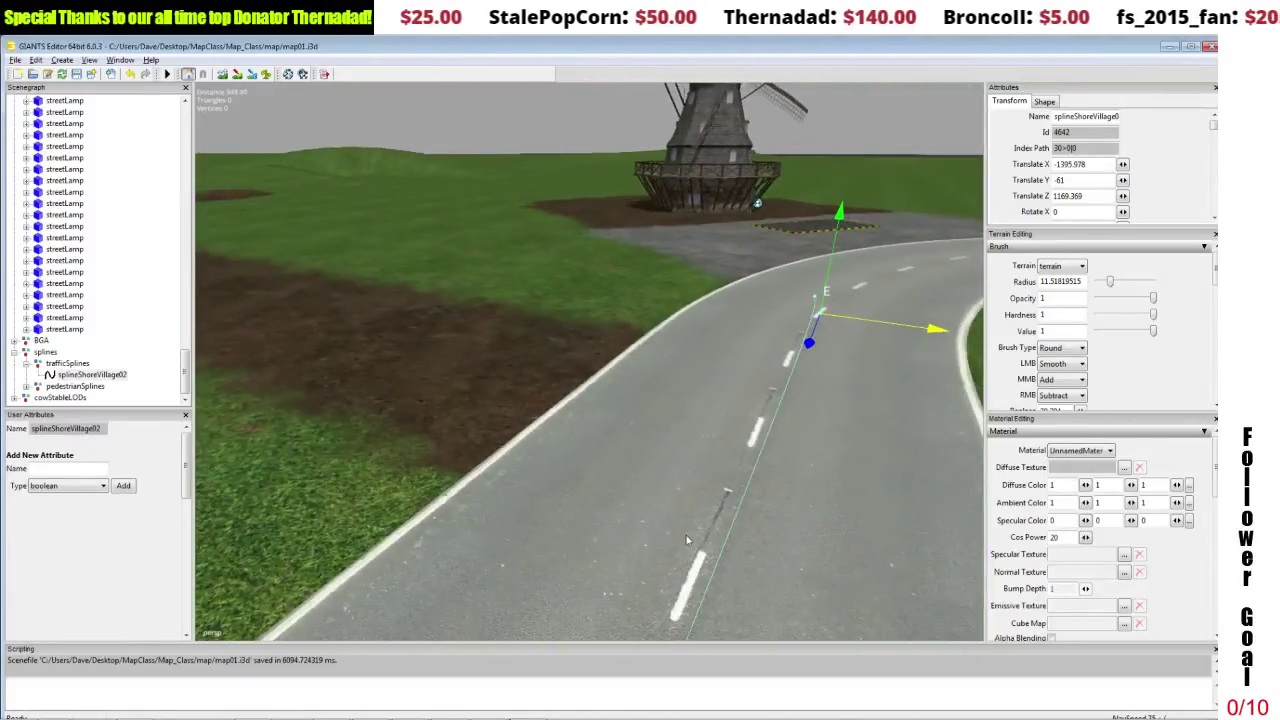
pyautogui.keyDown('alt'); pyautogui.moveTo(686, 535); pyautogui.dragTo(708, 531); pyautogui.keyUp('alt')
pyautogui.click(781, 346)
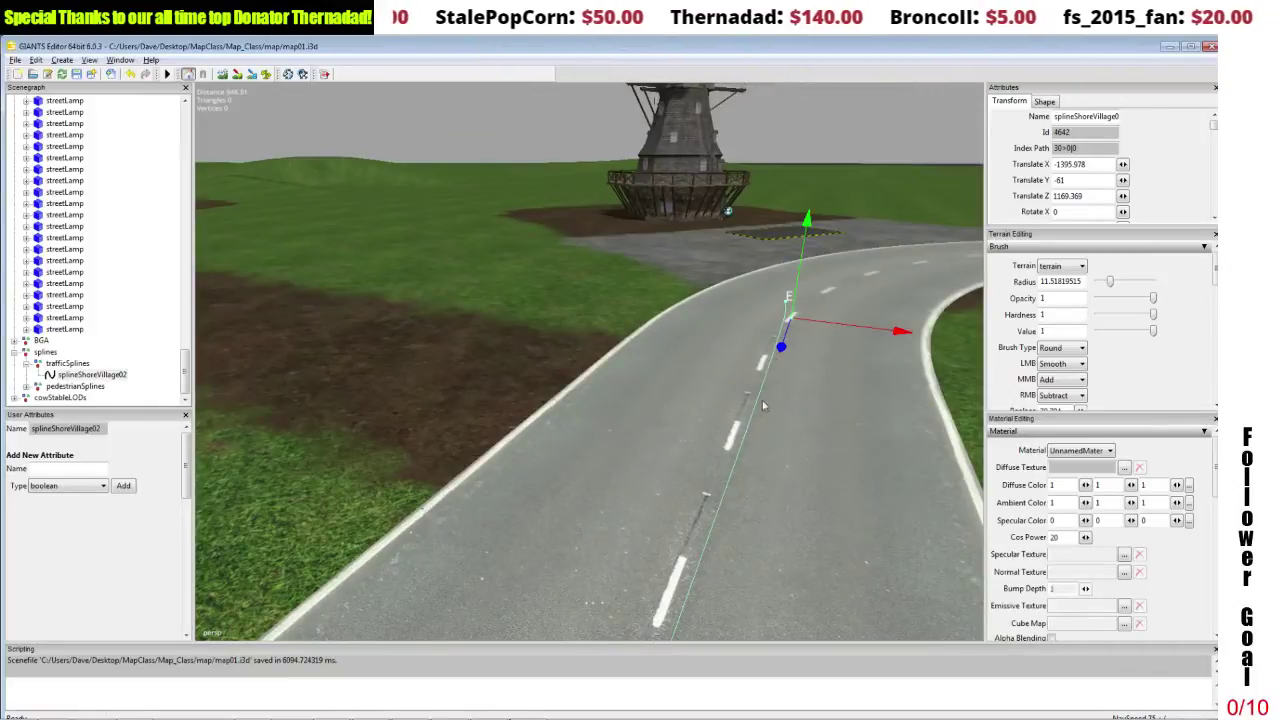
pyautogui.keyDown('alt'); pyautogui.moveTo(778, 356); pyautogui.dragTo(778, 365, button='middle'); pyautogui.keyUp('alt')
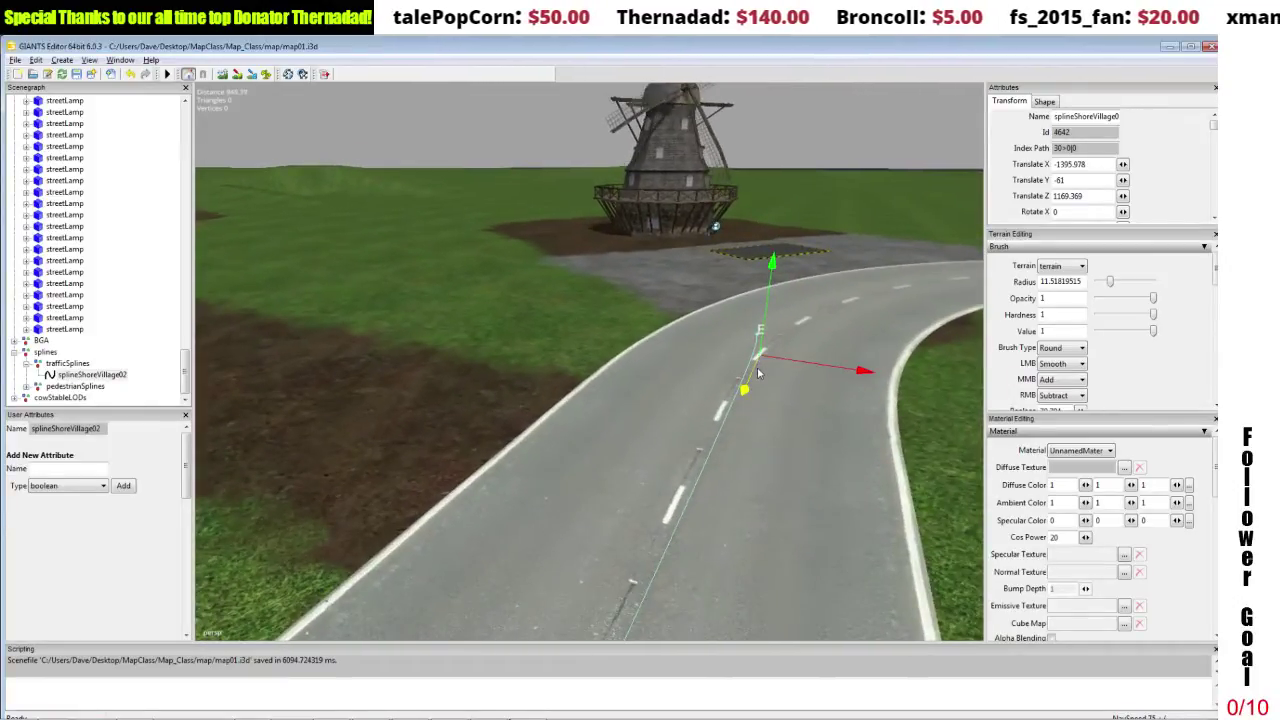
# Reselect the traffic spline splineShoreVillage02 and align the control point behind its end with the dashed centre line.
pyautogui.click(788, 452)
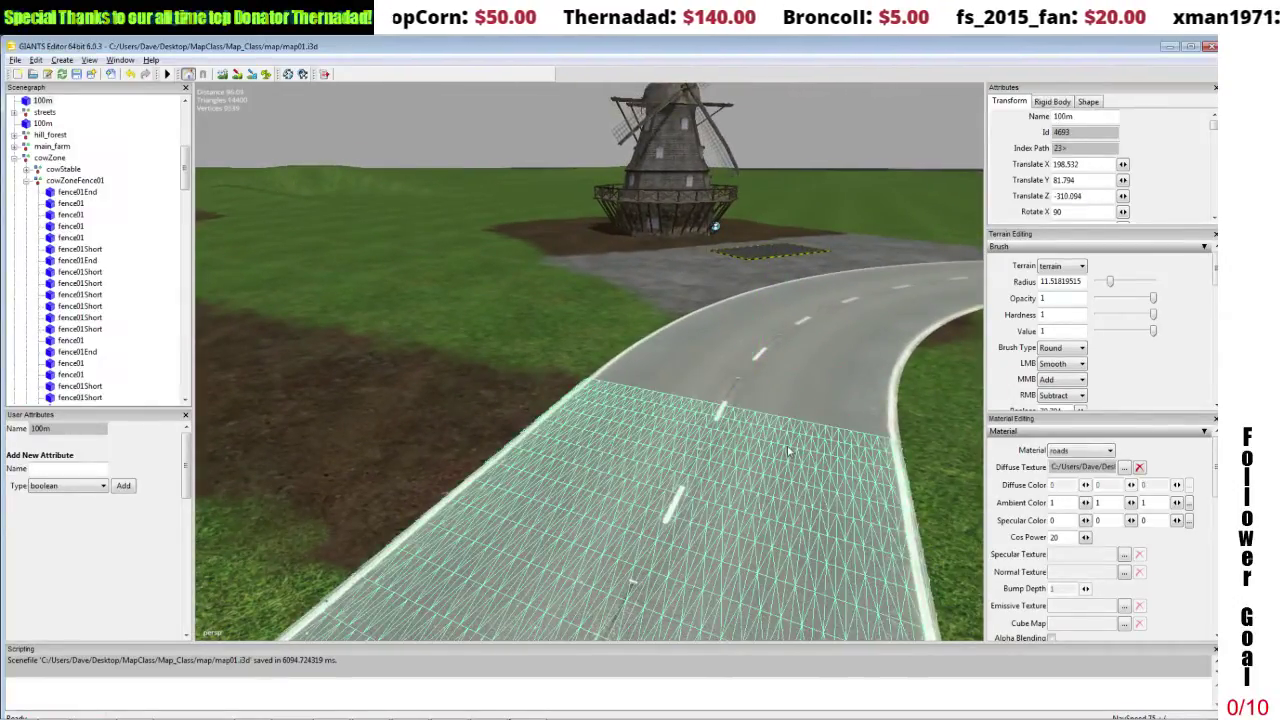
pyautogui.moveTo(186, 180); pyautogui.dragTo(171, 418)
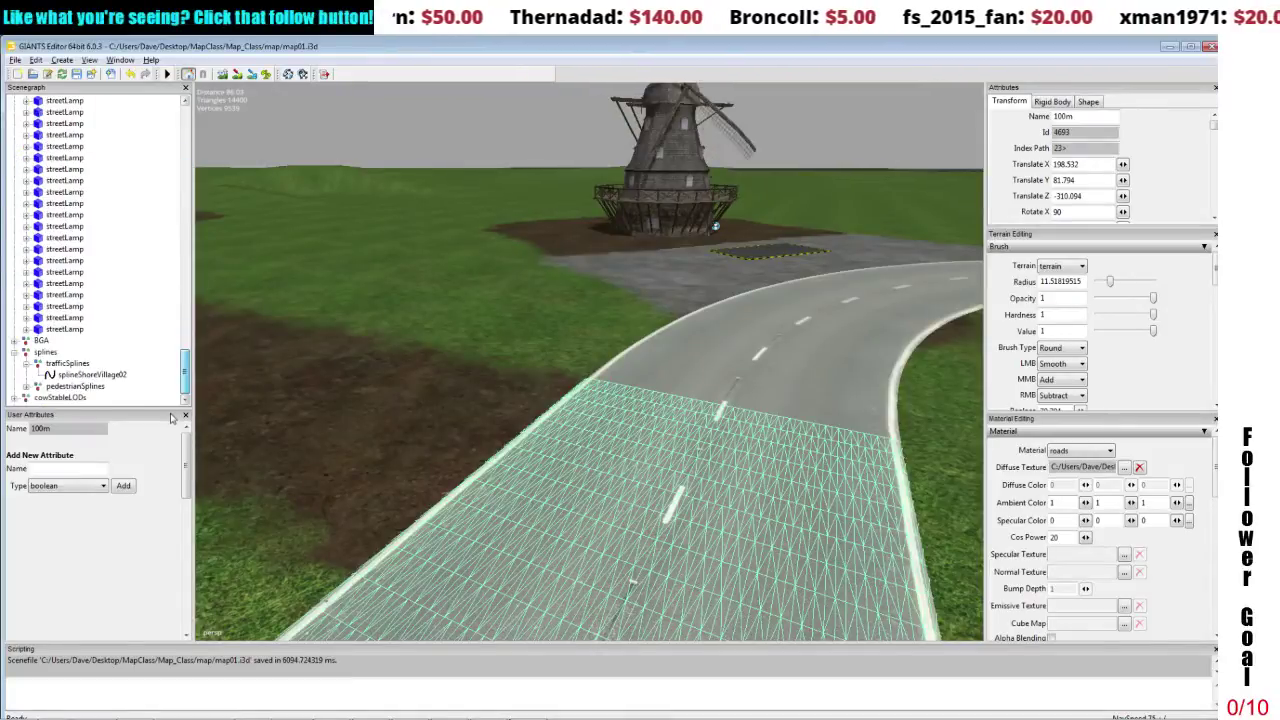
pyautogui.click(92, 374)
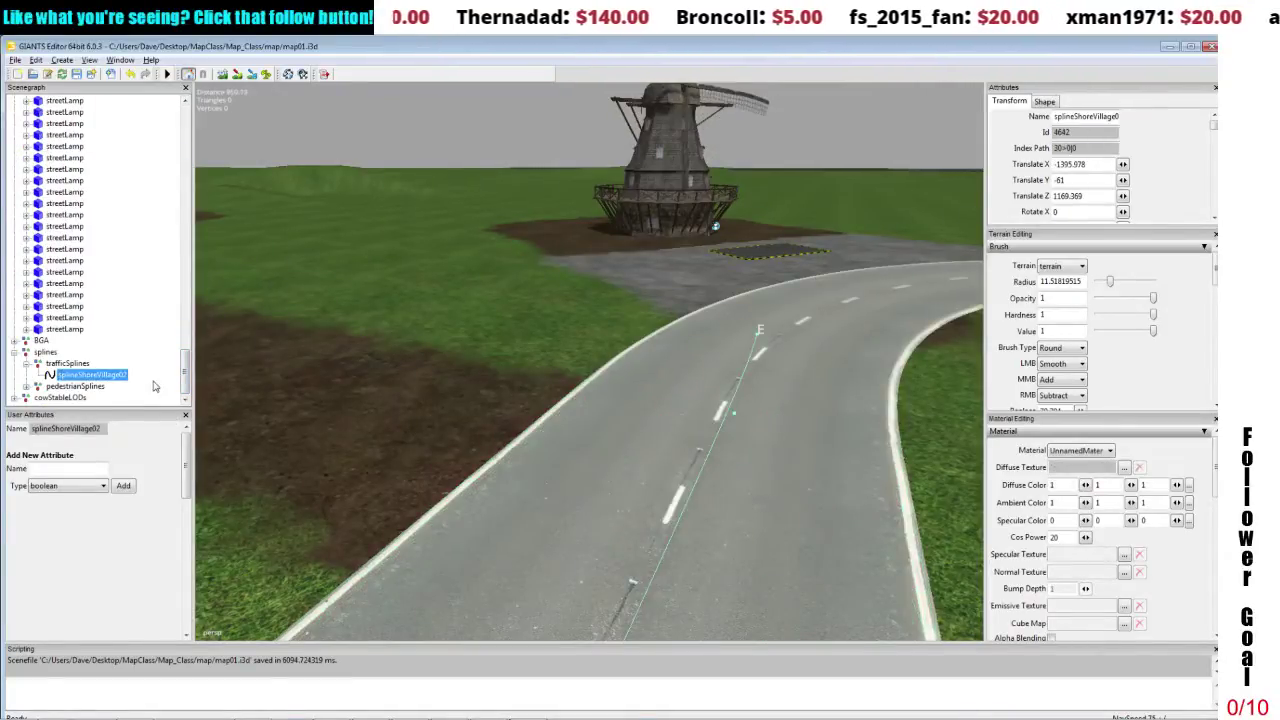
pyautogui.click(742, 418)
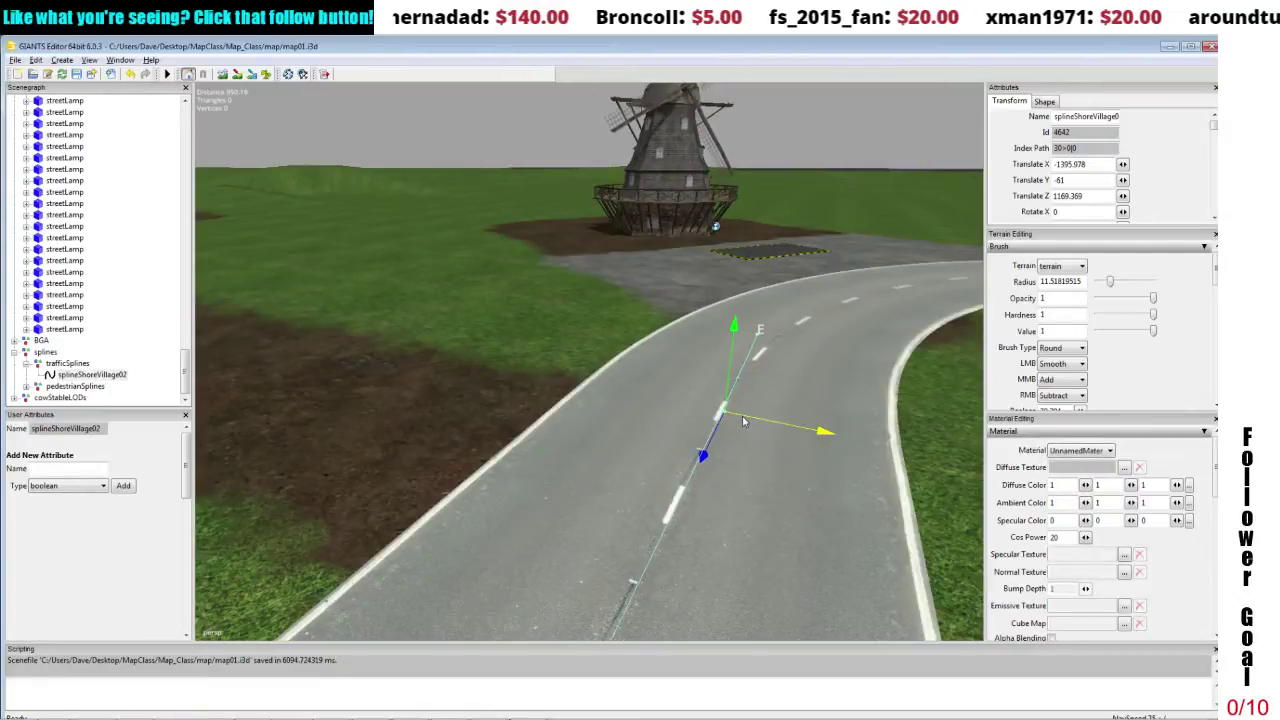
pyautogui.keyDown('alt'); pyautogui.moveTo(742, 416); pyautogui.dragTo(732, 415, button='middle'); pyautogui.keyUp('alt')
pyautogui.scroll(3, 732, 415)
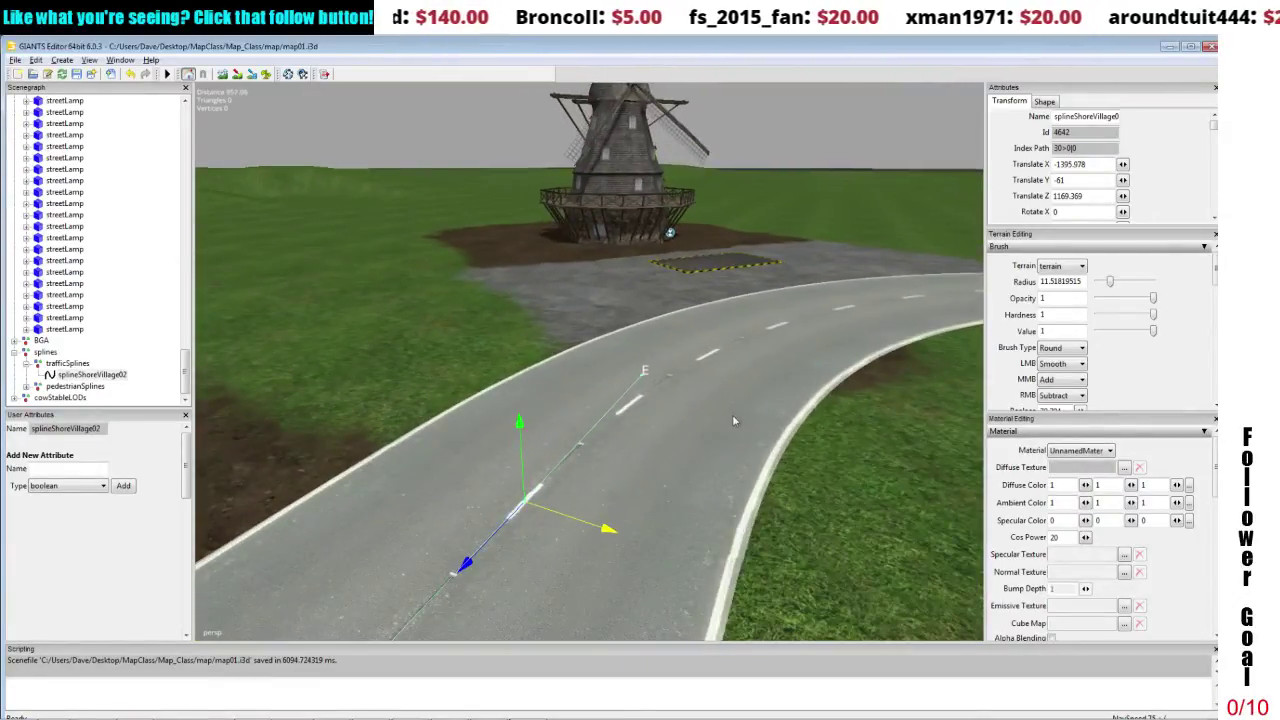
# Delete the control point behind the spline's end, and insert a new end point further along the curve's dashed line.
pyautogui.press('Delete')
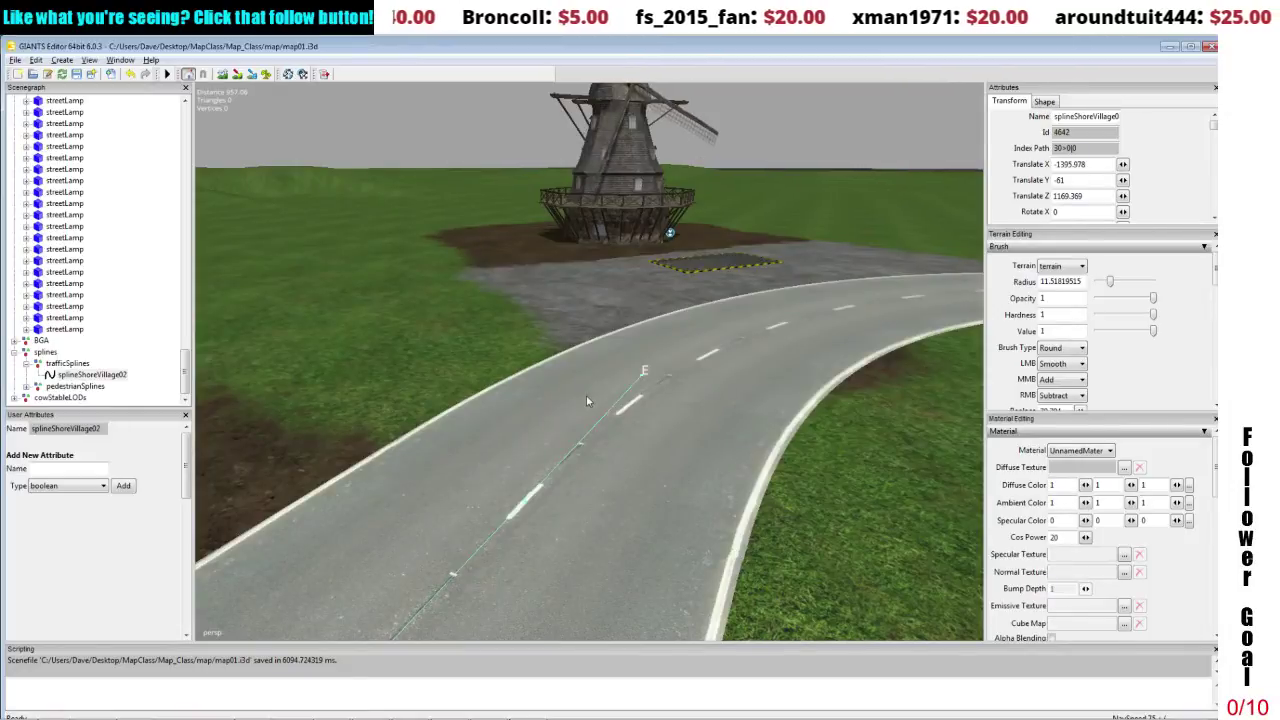
pyautogui.click(643, 378)
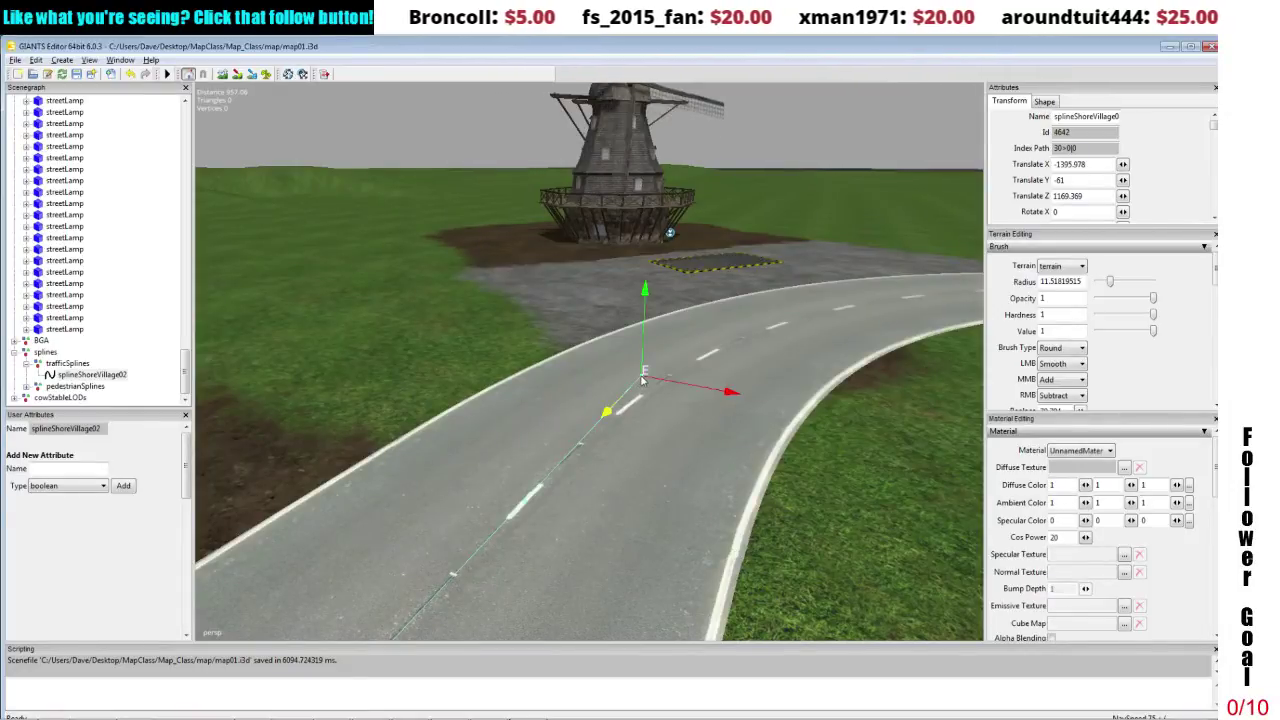
pyautogui.press('Insert')
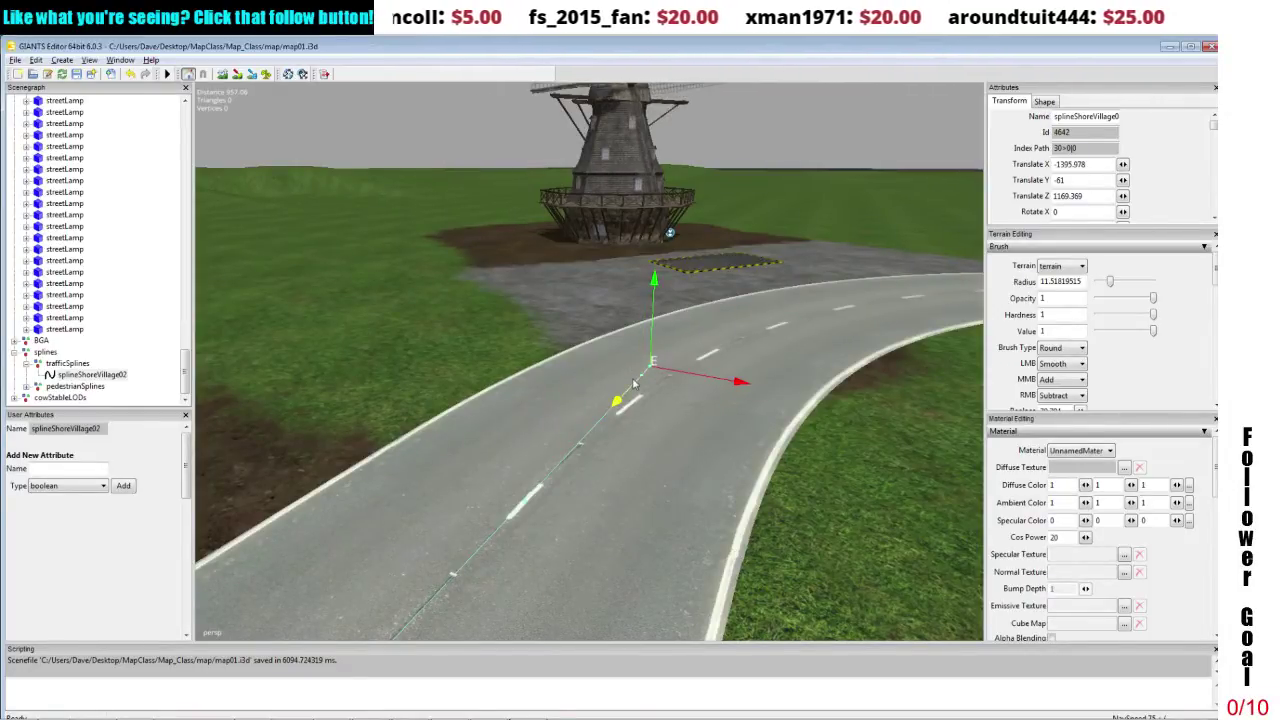
pyautogui.moveTo(636, 384); pyautogui.dragTo(669, 382)
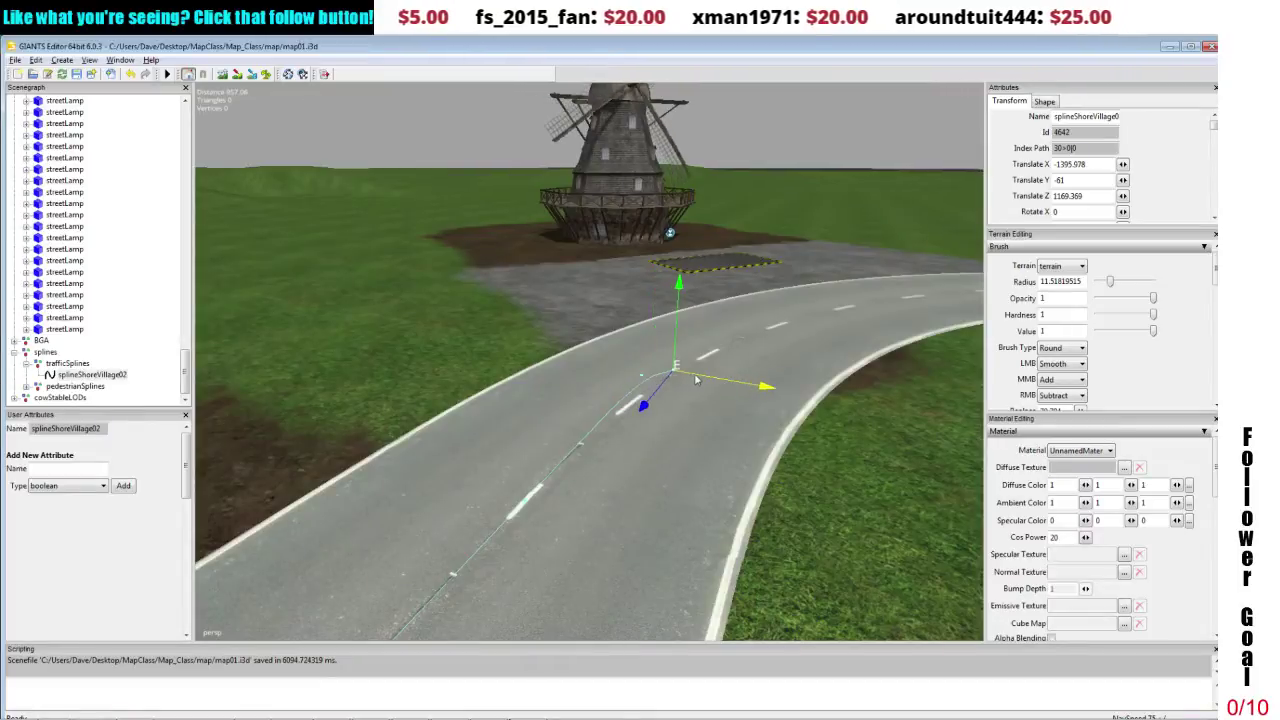
pyautogui.moveTo(674, 388); pyautogui.dragTo(752, 353)
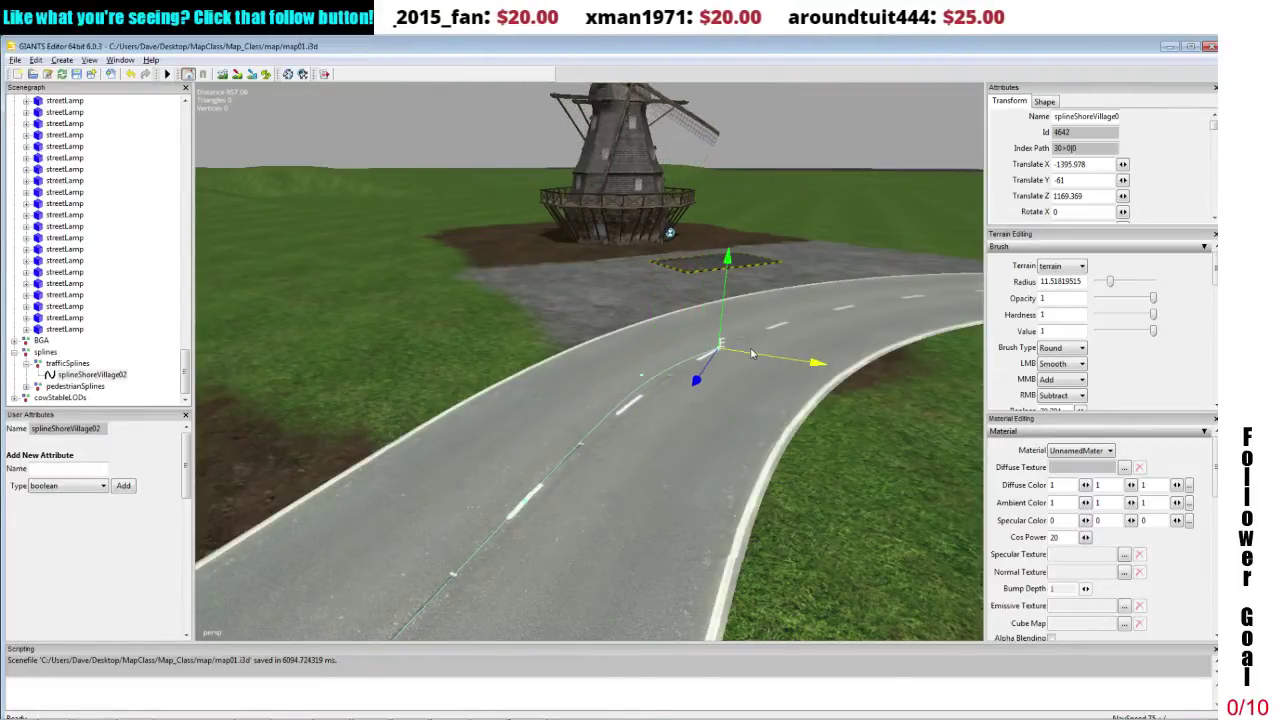
# Insert an additional control point just before the control point behind the spline's end, and select the point further back.
pyautogui.click(648, 380)
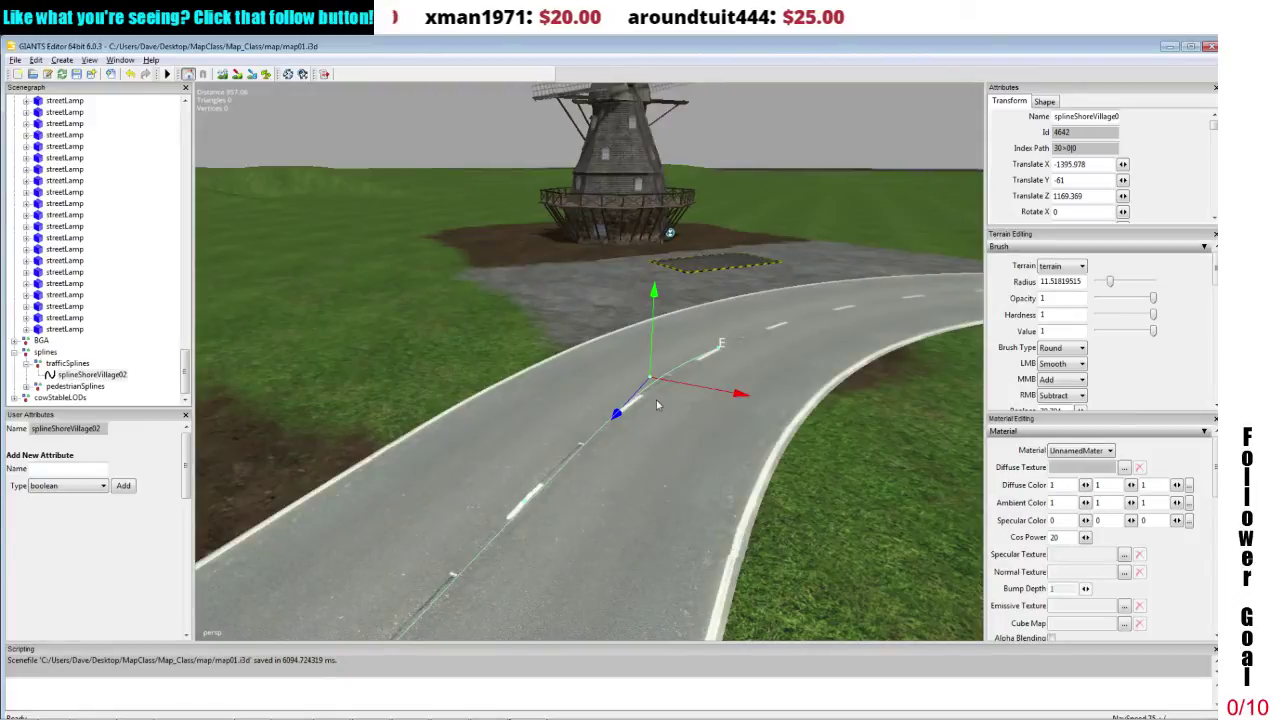
pyautogui.press('Insert')
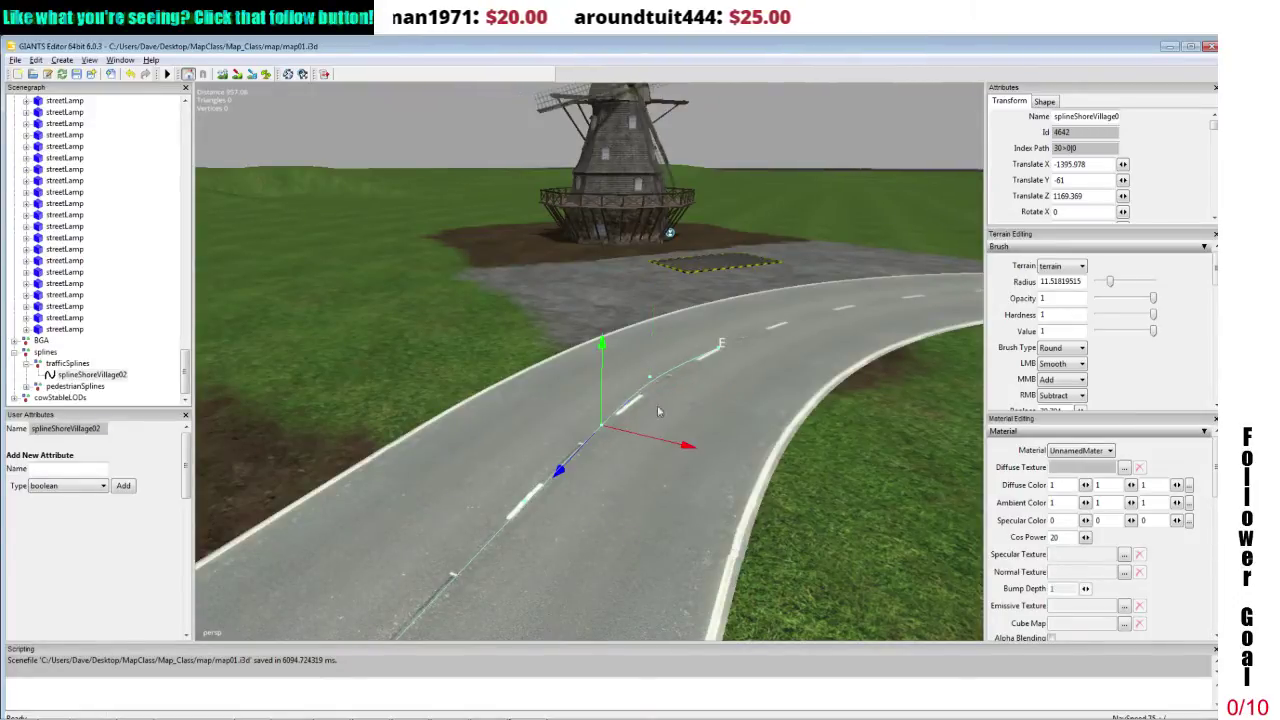
pyautogui.click(528, 512)
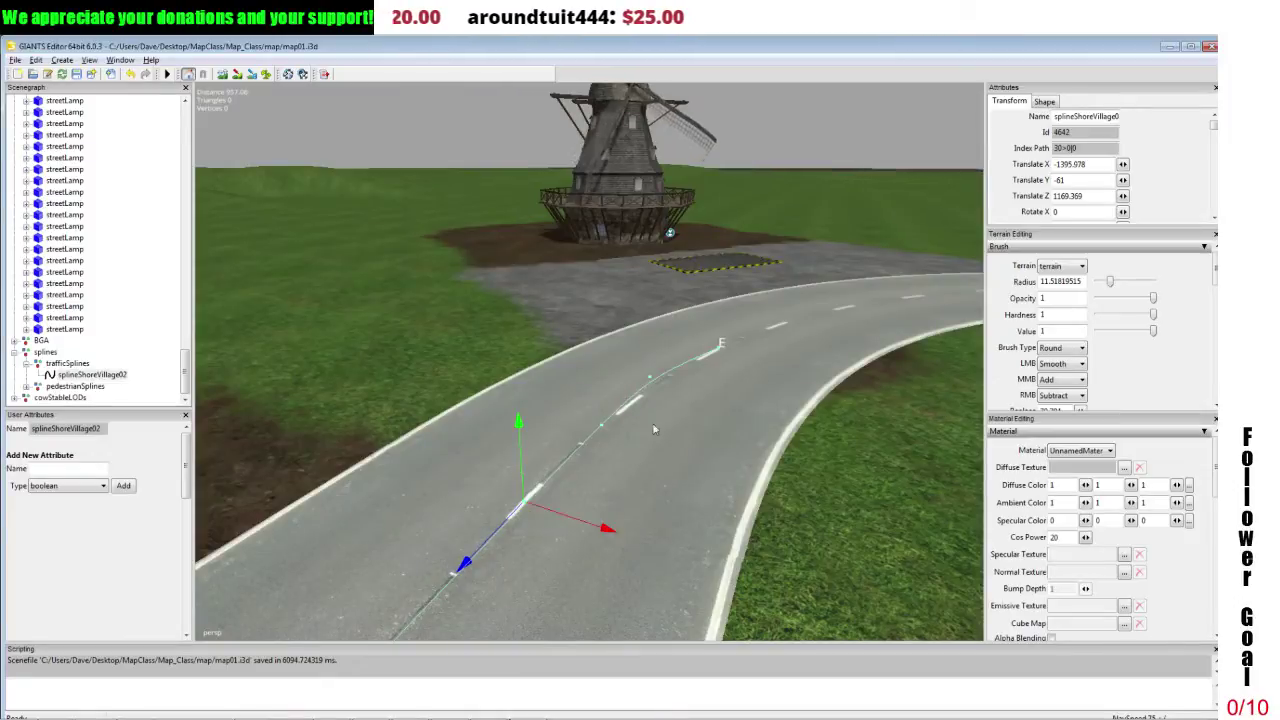
# Shift the control point behind the spline's end sideways onto the road's dashed centre line.
pyautogui.keyDown('alt'); pyautogui.moveTo(654, 428); pyautogui.dragTo(729, 420); pyautogui.keyUp('alt')
pyautogui.moveTo(728, 415)
pyautogui.keyDown('alt'); pyautogui.mouseDown(button='middle')
pyautogui.moveTo(737, 422)
pyautogui.moveTo(736, 409)
pyautogui.mouseUp(button='middle'); pyautogui.keyUp('alt')
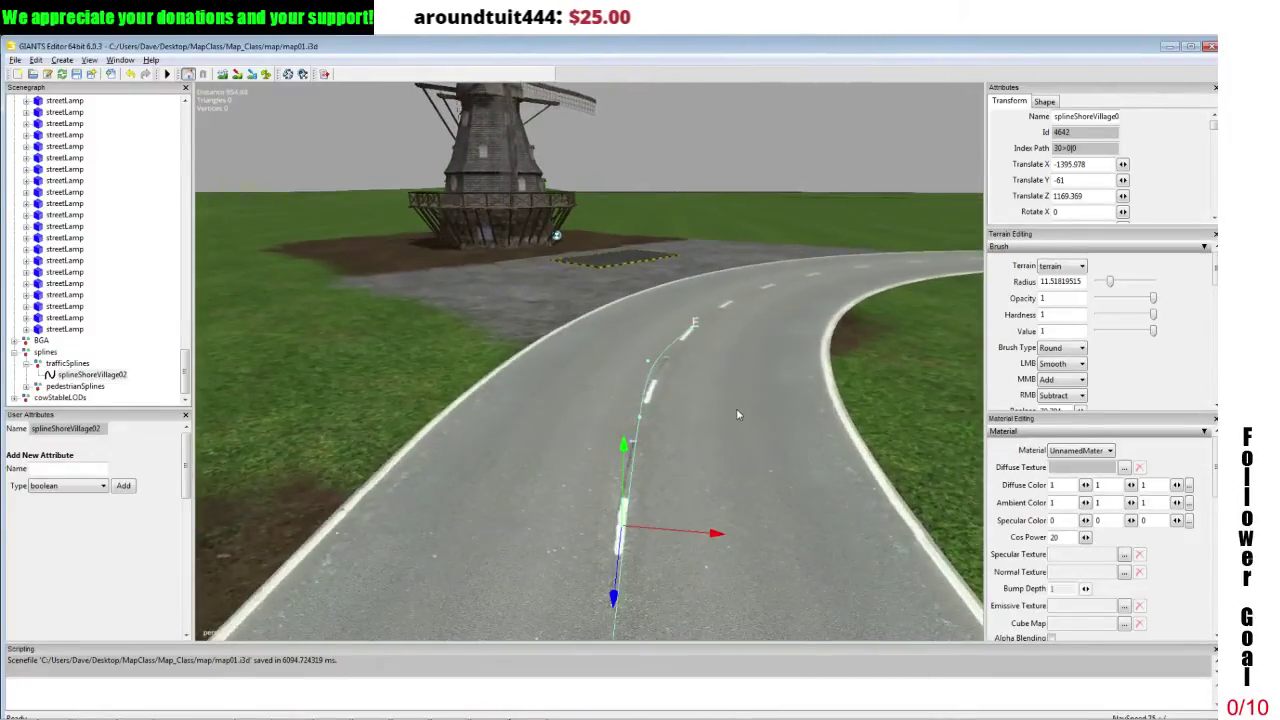
pyautogui.moveTo(736, 414); pyautogui.dragTo(766, 404, button='right')
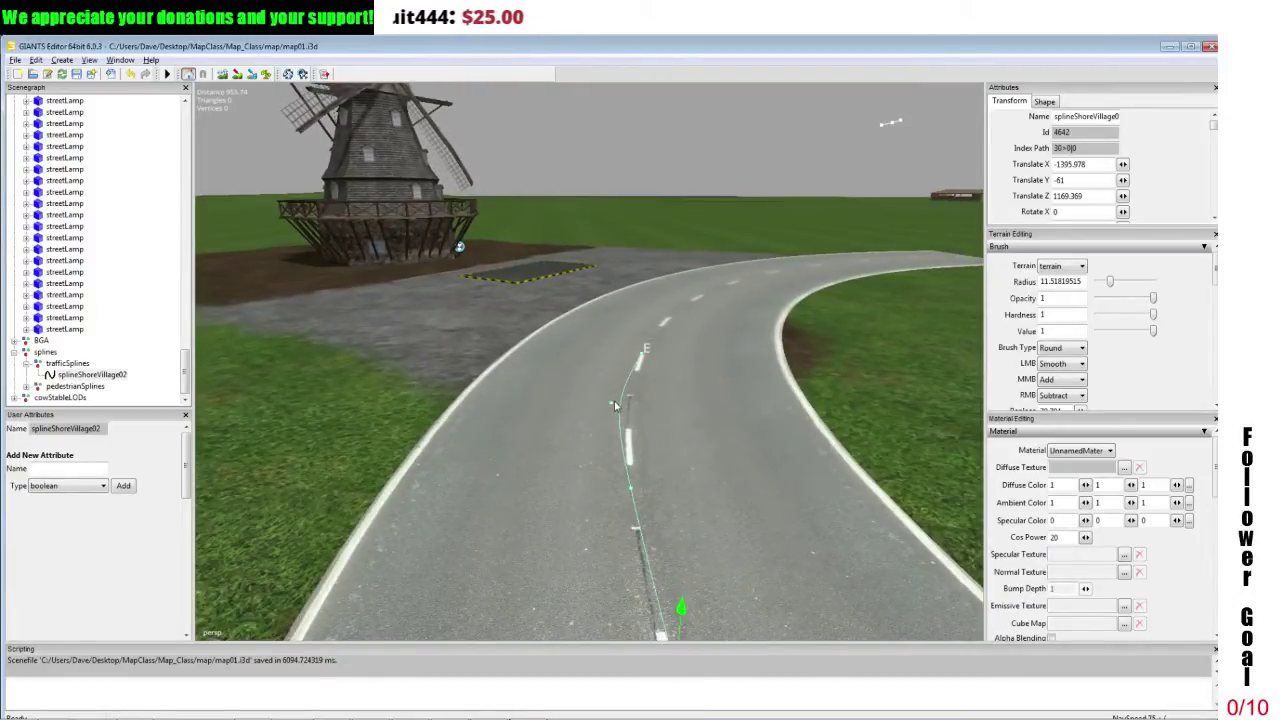
pyautogui.click(625, 402)
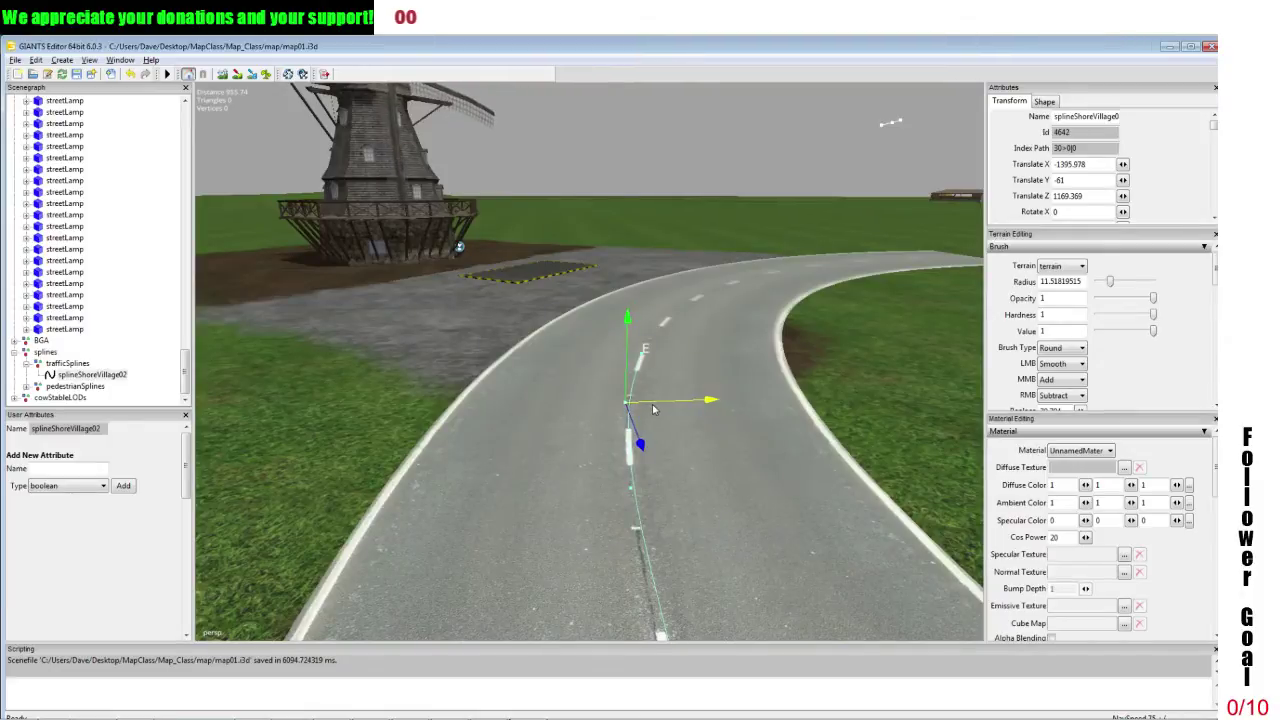
# Select the spline's end point beside the windmill yard and reposition it on the middle of its centre-line dash.
pyautogui.scroll(2, 655, 404)
pyautogui.scroll(3, 654, 400)
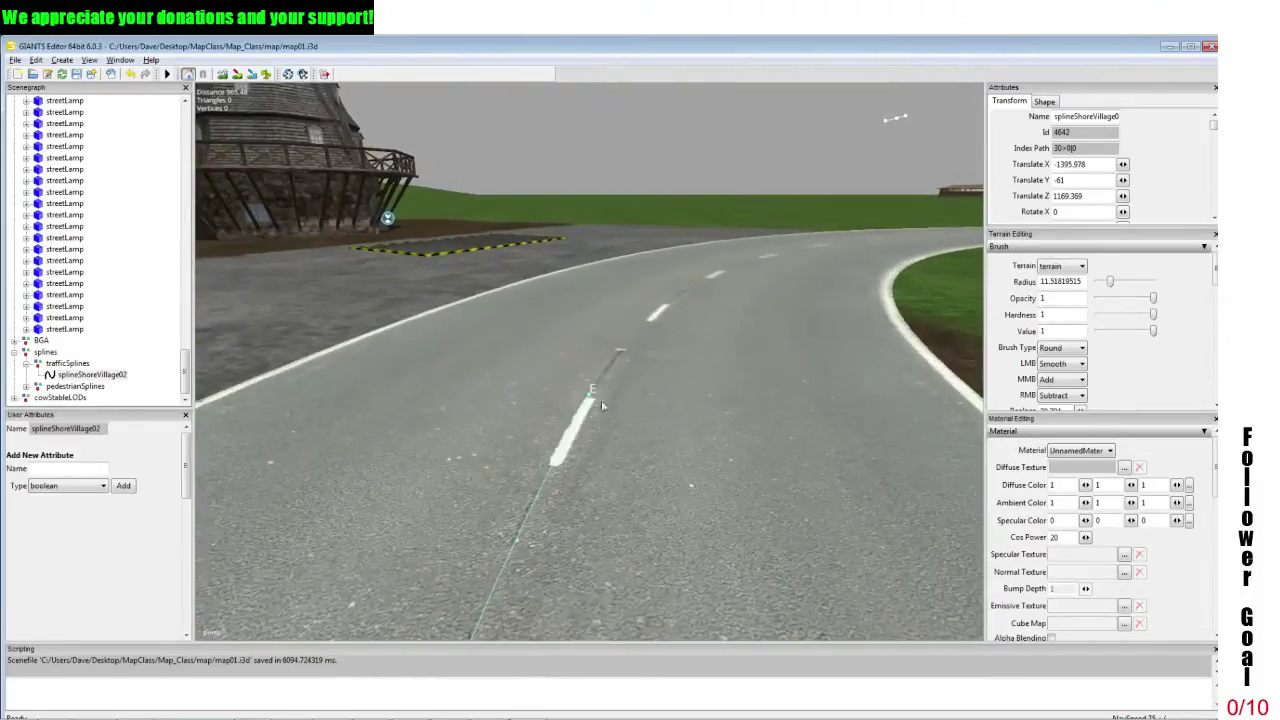
pyautogui.click(589, 398)
pyautogui.keyDown('alt'); pyautogui.moveTo(589, 398); pyautogui.dragTo(627, 392, button='middle'); pyautogui.keyUp('alt')
pyautogui.keyDown('alt'); pyautogui.moveTo(627, 392); pyautogui.dragTo(550, 408); pyautogui.keyUp('alt')
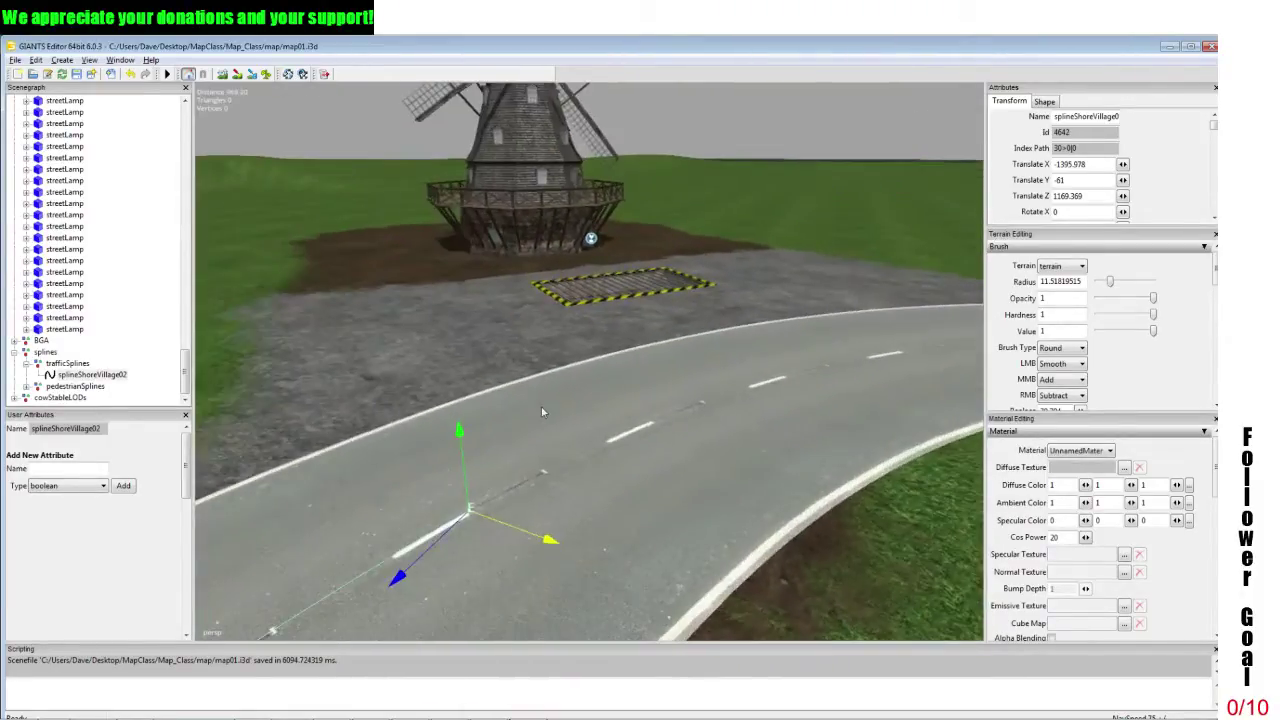
pyautogui.keyDown('alt'); pyautogui.moveTo(550, 408); pyautogui.dragTo(505, 424, button='middle'); pyautogui.keyUp('alt')
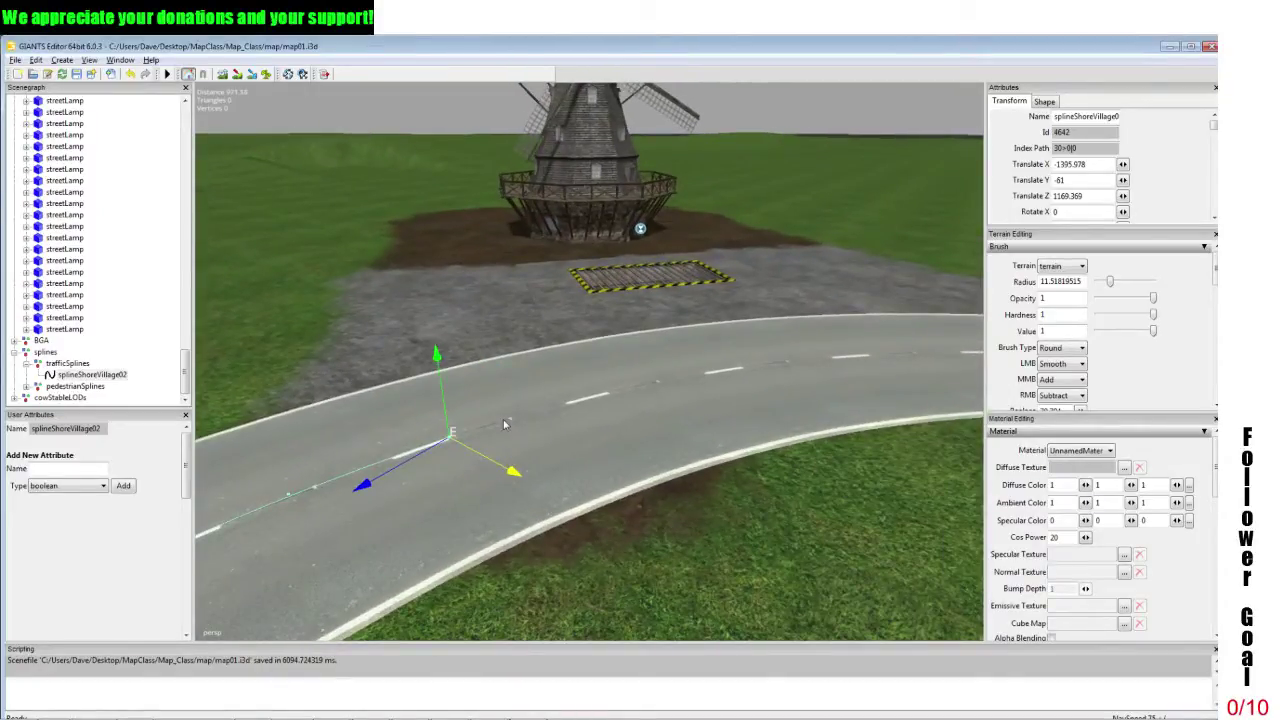
pyautogui.moveTo(505, 424); pyautogui.dragTo(623, 408, button='middle')
pyautogui.moveTo(623, 408); pyautogui.dragTo(649, 433)
pyautogui.moveTo(650, 432); pyautogui.dragTo(780, 389, button='middle')
pyautogui.scroll(3, 781, 384)
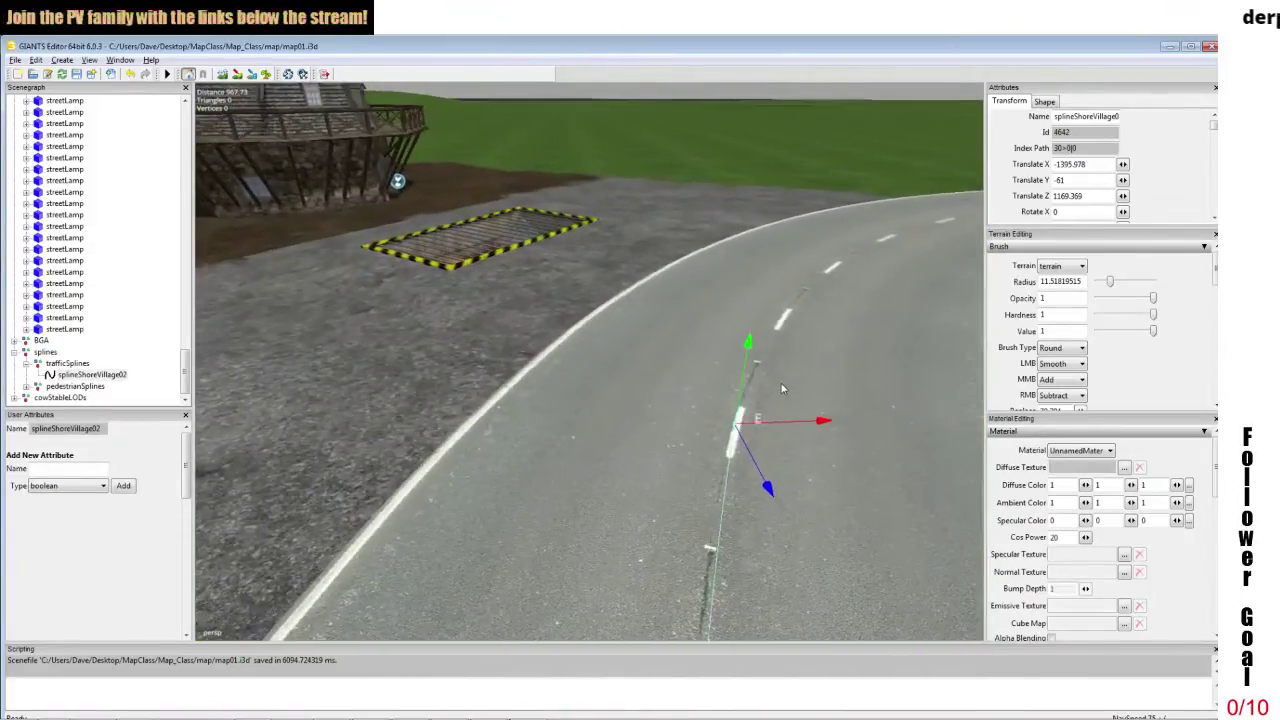
# Insert a new end point and place it on the centre line in the gap before the next dash.
pyautogui.moveTo(769, 425); pyautogui.dragTo(803, 392, button='middle')
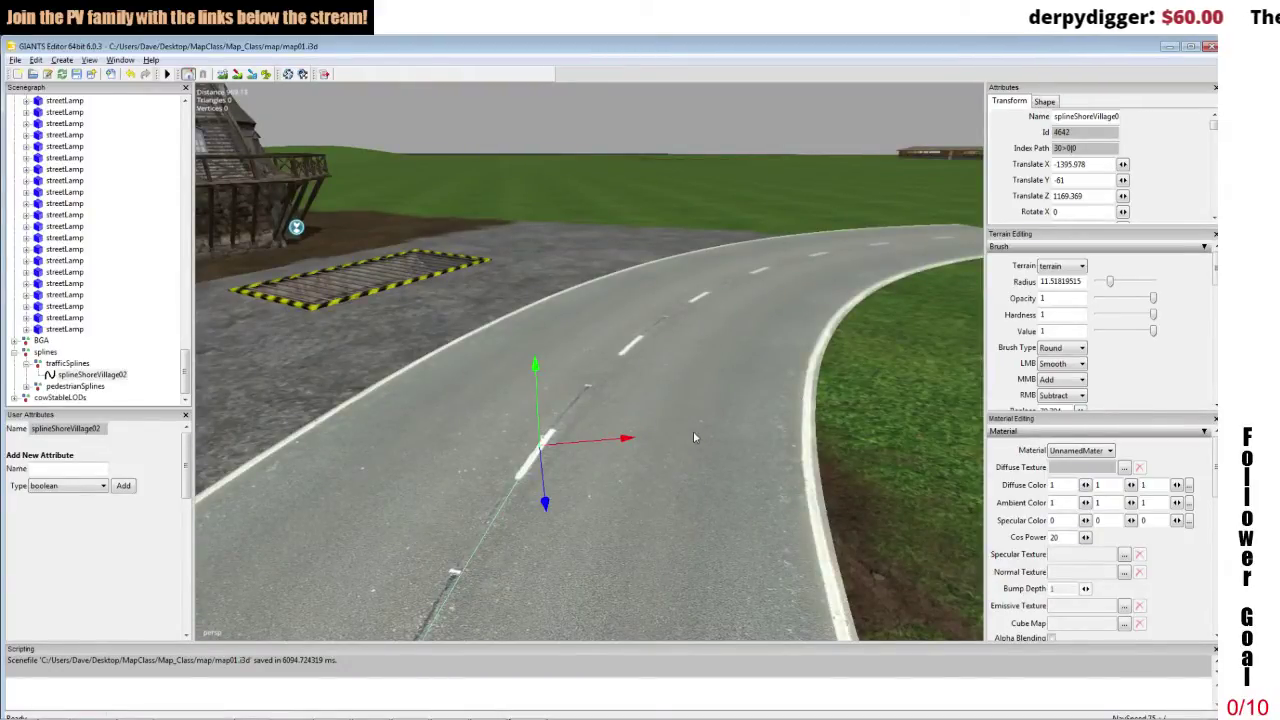
pyautogui.press('Insert')
pyautogui.moveTo(607, 418); pyautogui.dragTo(670, 418)
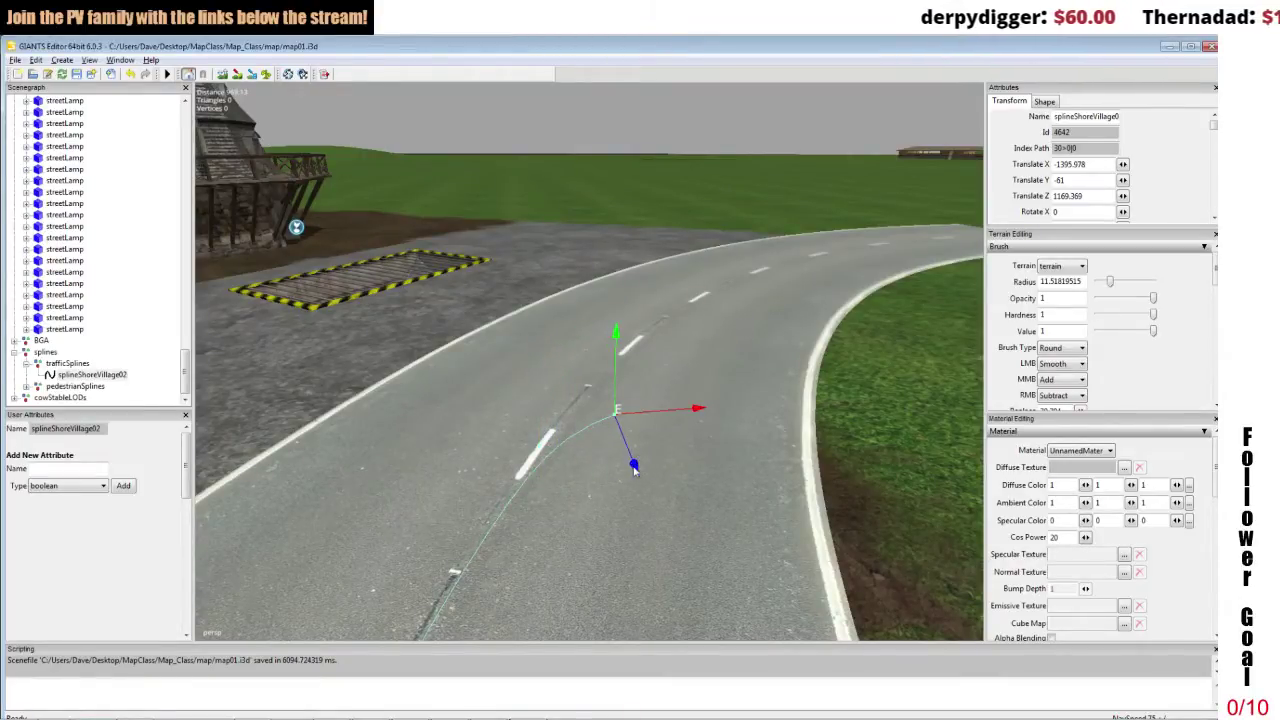
pyautogui.keyDown('alt'); pyautogui.moveTo(643, 449); pyautogui.dragTo(686, 449); pyautogui.keyUp('alt')
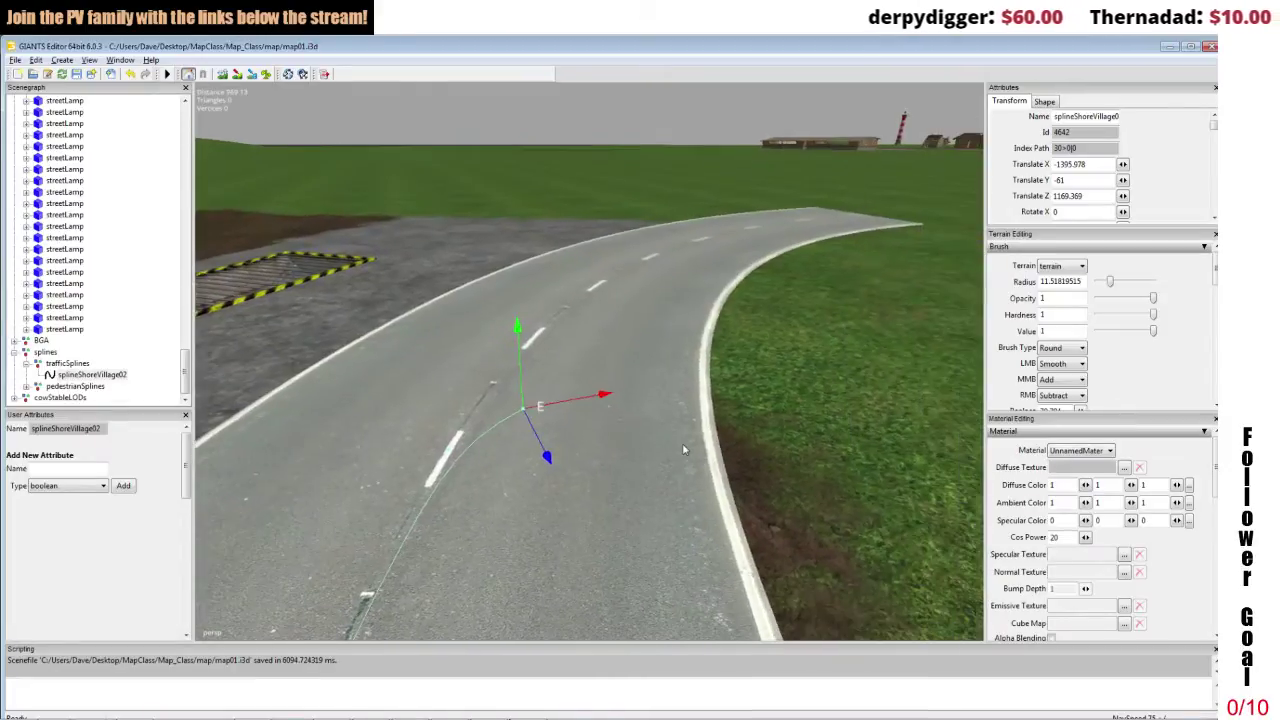
pyautogui.keyDown('alt'); pyautogui.moveTo(686, 449); pyautogui.dragTo(691, 449, button='middle'); pyautogui.keyUp('alt')
pyautogui.moveTo(748, 420); pyautogui.dragTo(690, 387)
pyautogui.keyDown('alt'); pyautogui.moveTo(691, 382); pyautogui.dragTo(686, 385, button='middle'); pyautogui.keyUp('alt')
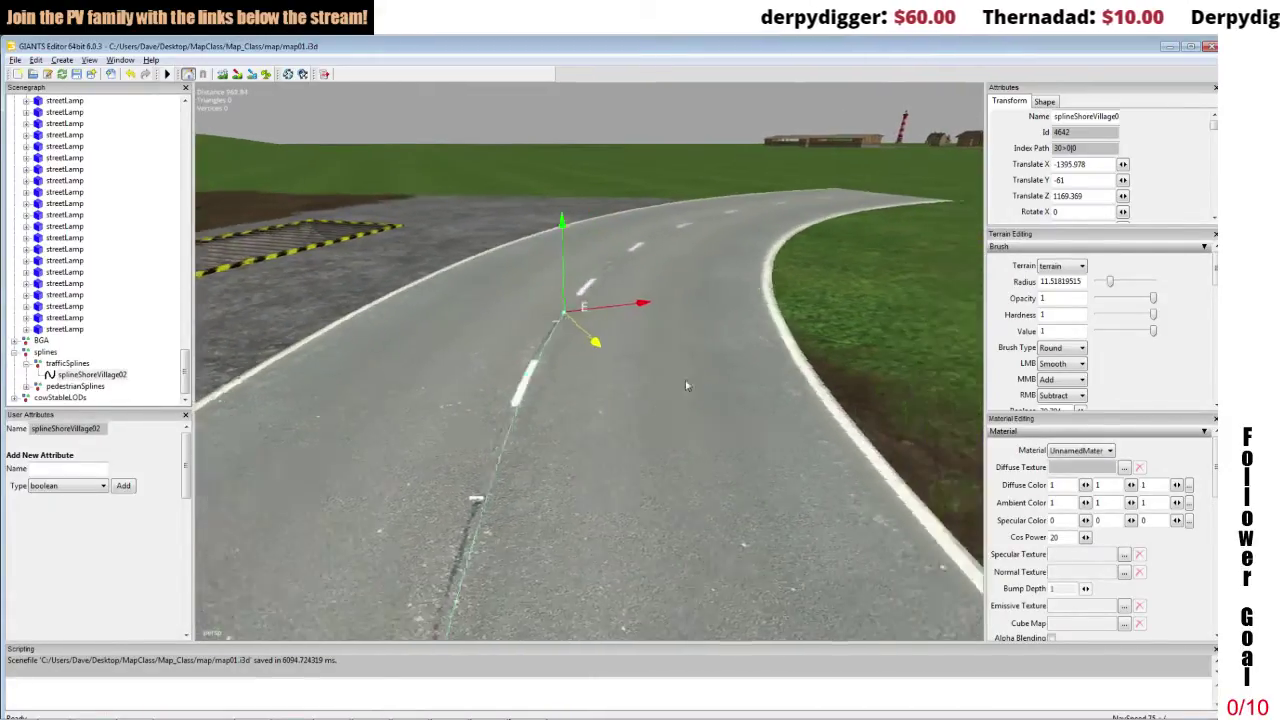
pyautogui.scroll(1, 687, 389)
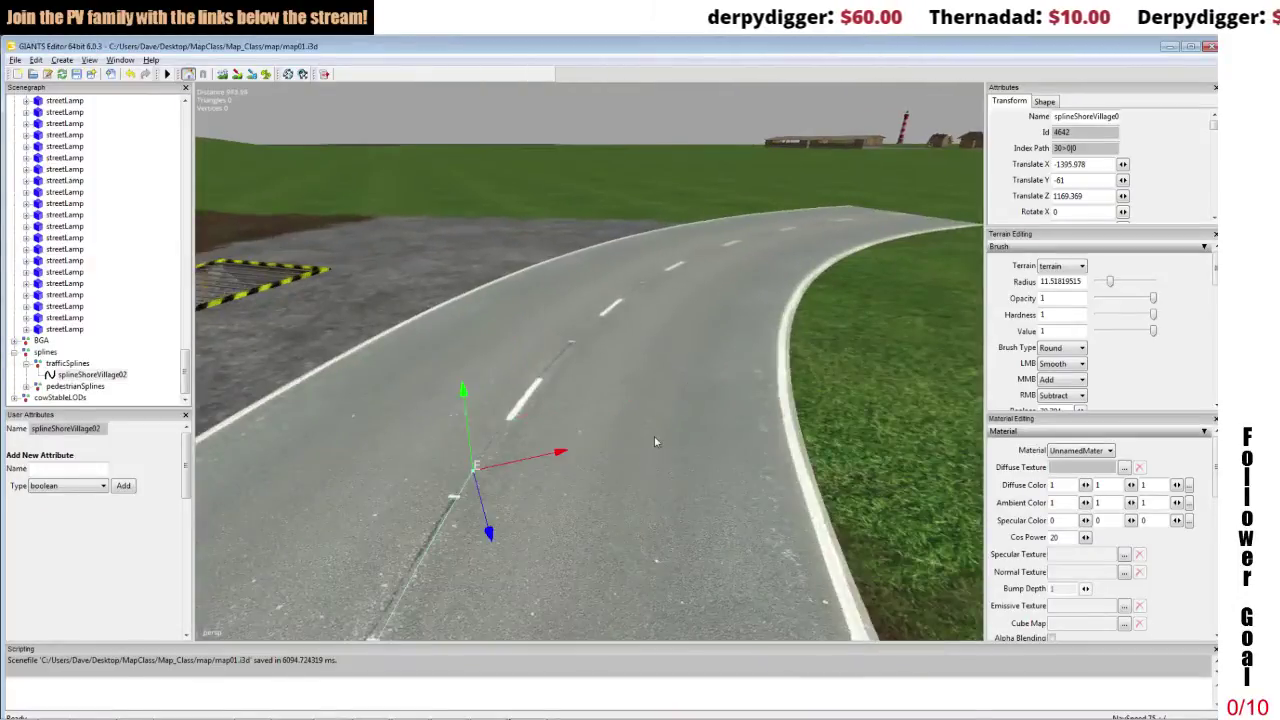
# Insert another end point and move it along the curve to the far end of the next dash.
pyautogui.press('Insert')
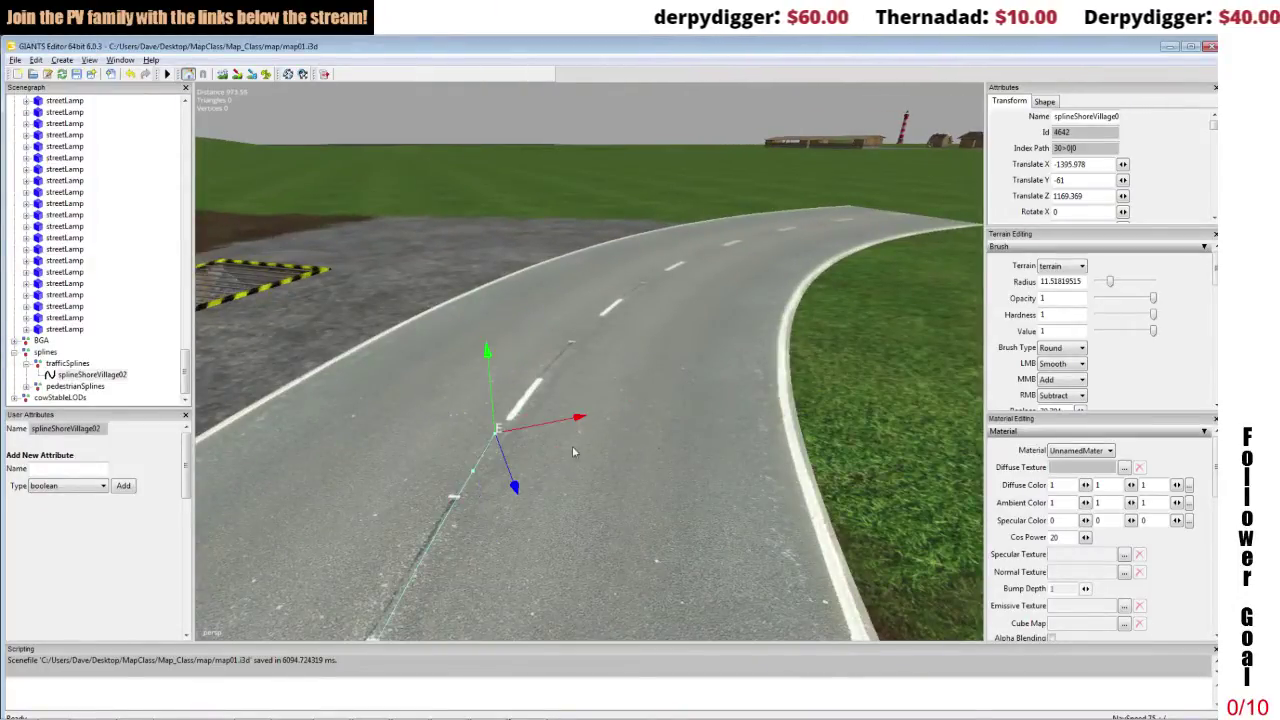
pyautogui.moveTo(517, 446); pyautogui.dragTo(593, 350)
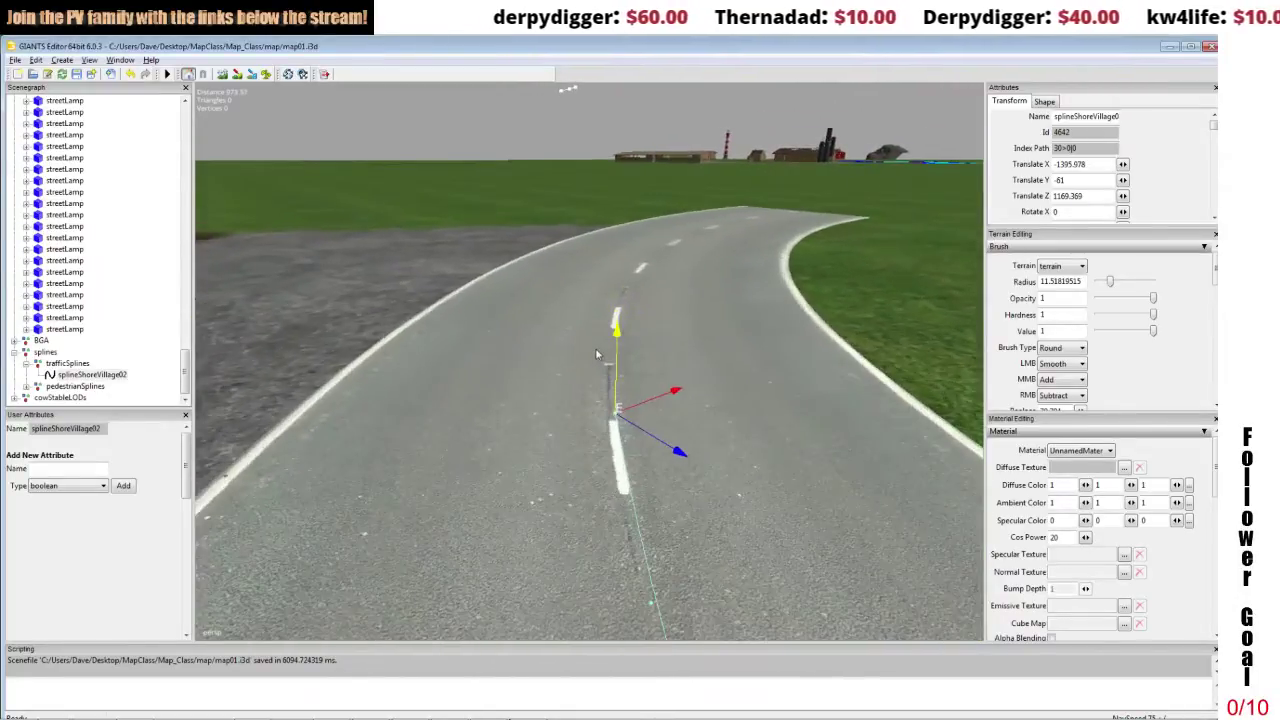
pyautogui.keyDown('alt'); pyautogui.moveTo(593, 350); pyautogui.dragTo(593, 350, button='middle'); pyautogui.keyUp('alt')
pyautogui.scroll(3, 594, 350)
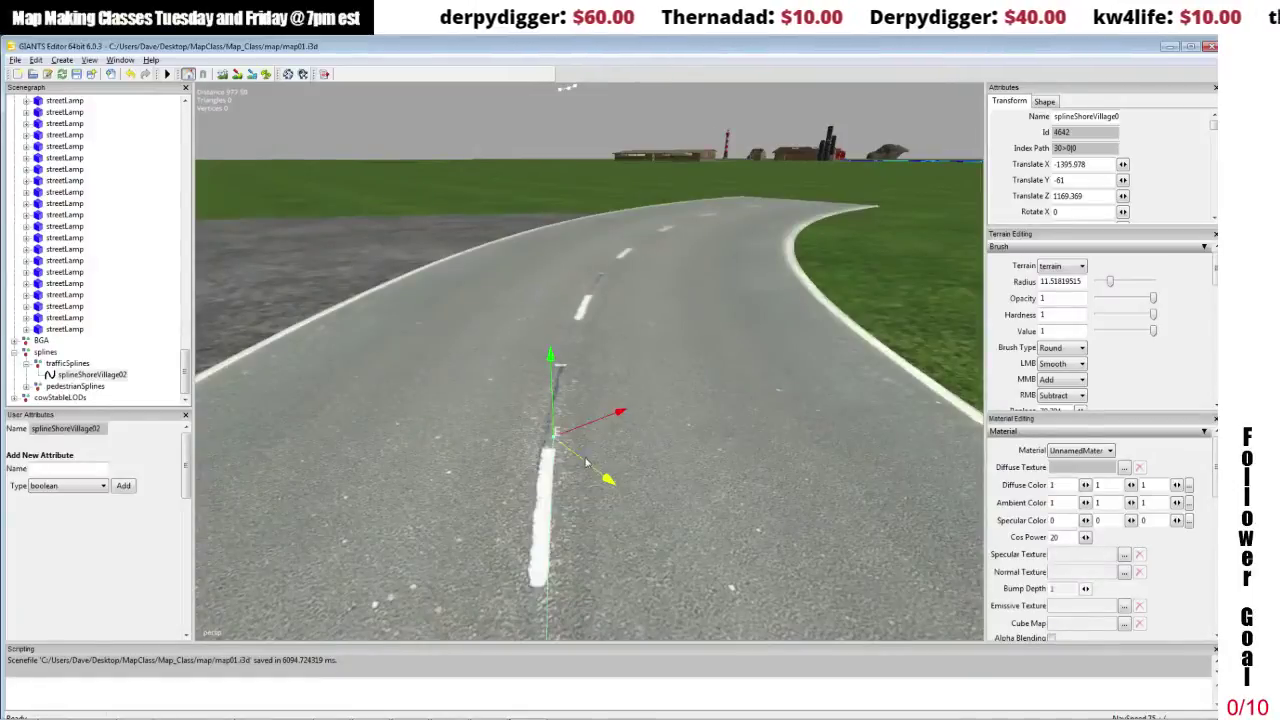
pyautogui.moveTo(586, 462); pyautogui.dragTo(577, 459)
# Extend the spline one more dash along the curve with a new end point at that dash's far end.
pyautogui.moveTo(577, 450); pyautogui.dragTo(491, 446, button='right')
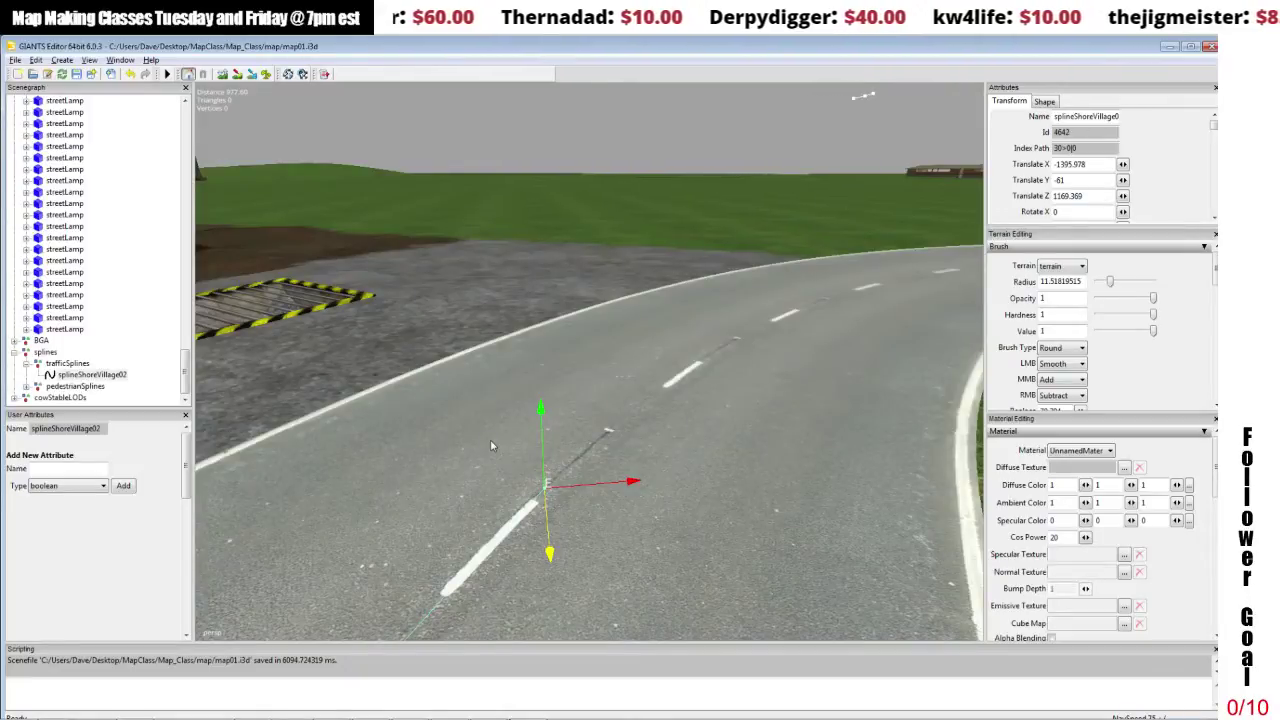
pyautogui.press('Insert')
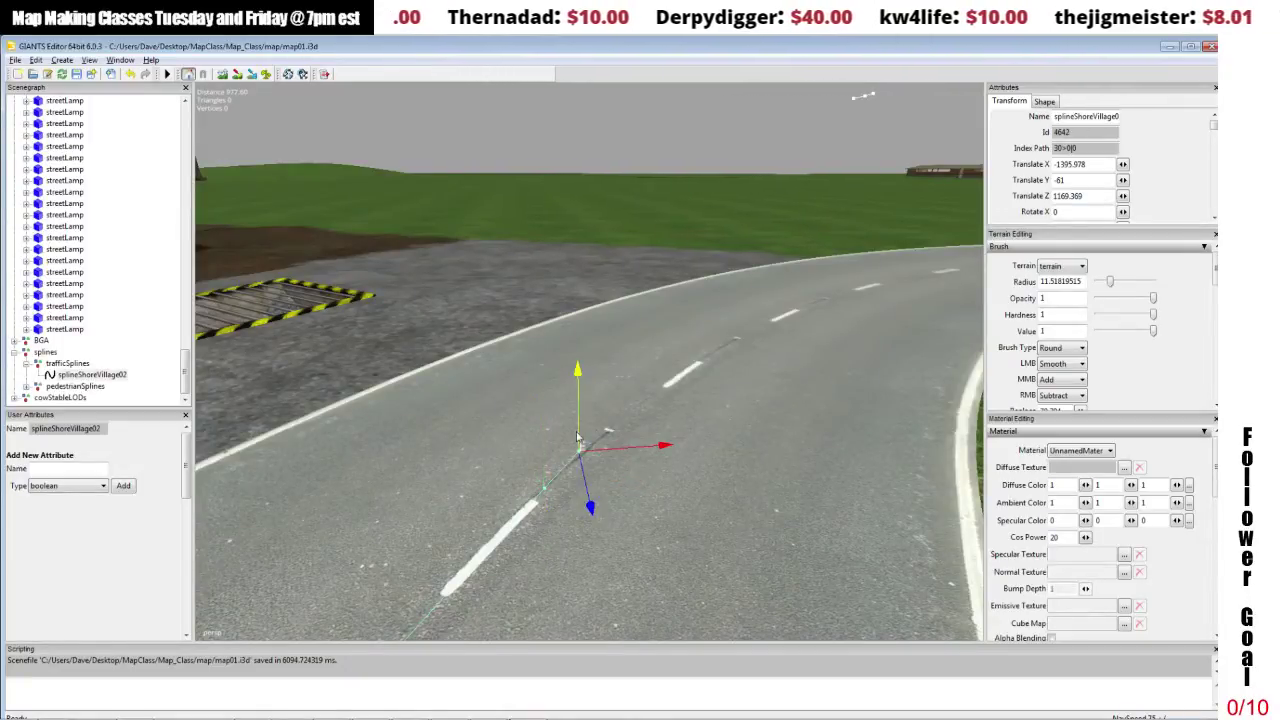
pyautogui.moveTo(606, 450); pyautogui.dragTo(732, 346)
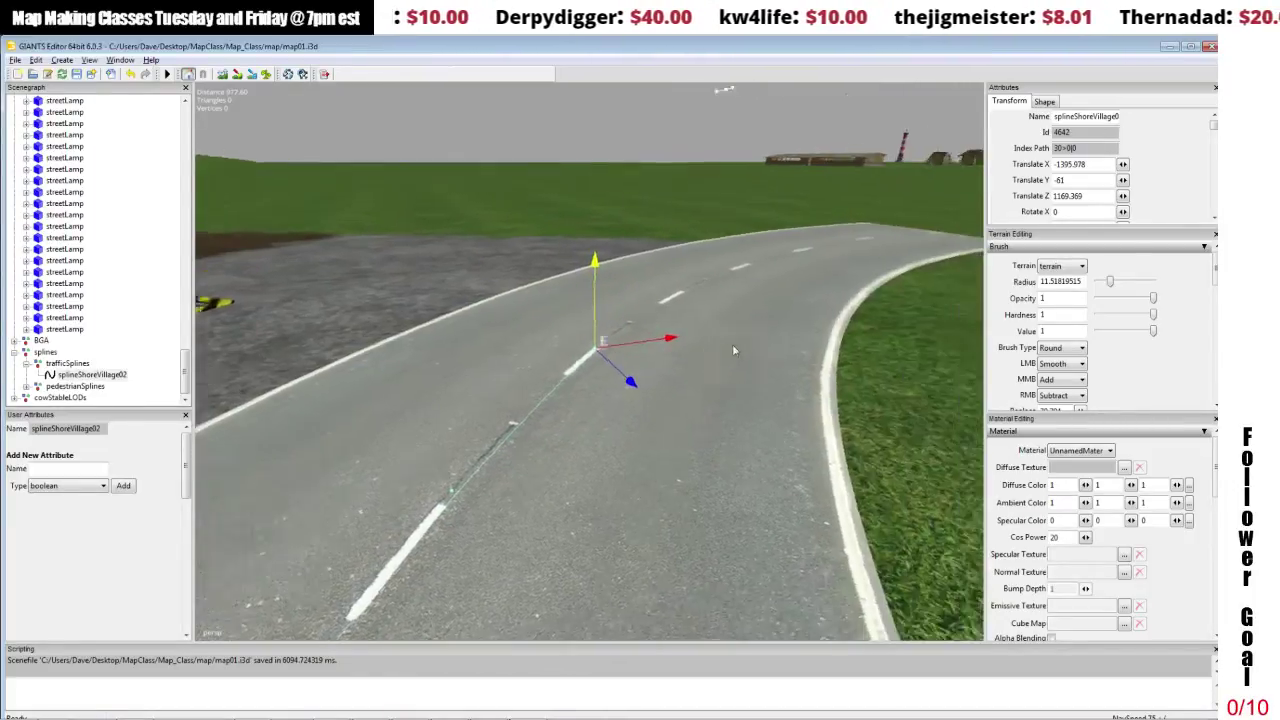
pyautogui.keyDown('alt'); pyautogui.moveTo(732, 346); pyautogui.dragTo(736, 356, button='middle'); pyautogui.keyUp('alt')
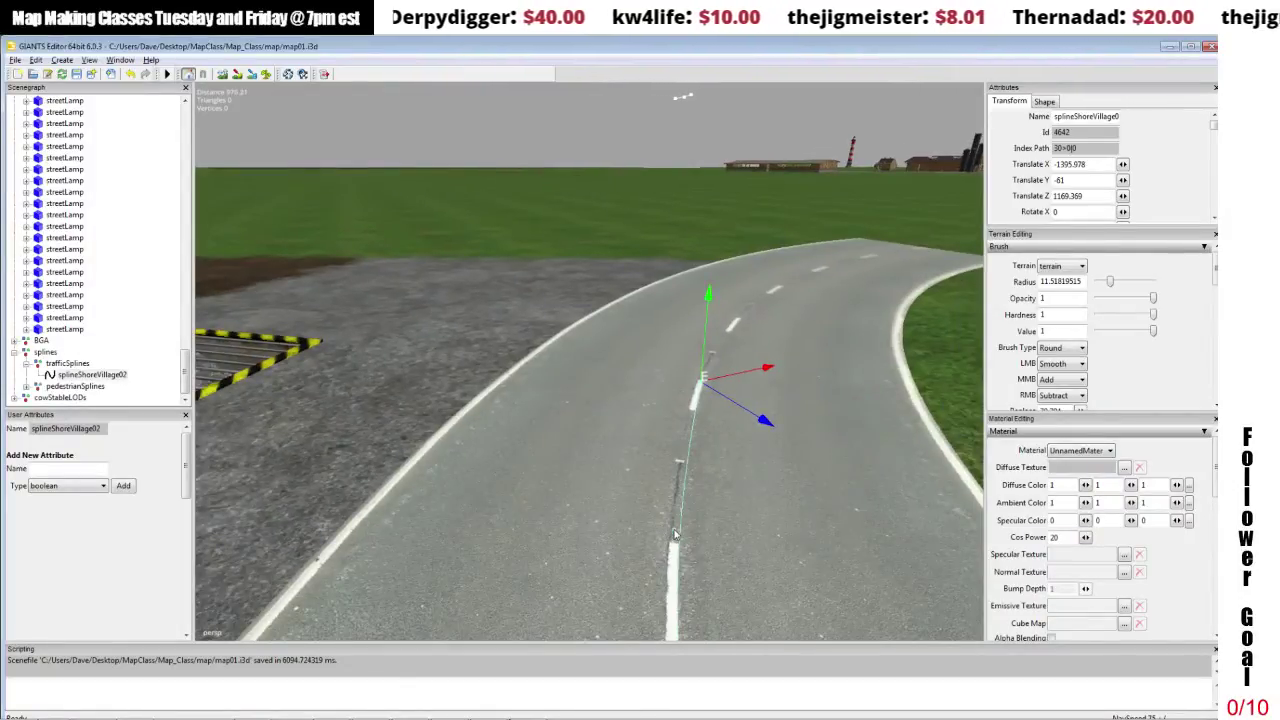
# Select the control point behind the spline's end and move it slightly forward from the dash into the gap.
pyautogui.click(675, 537)
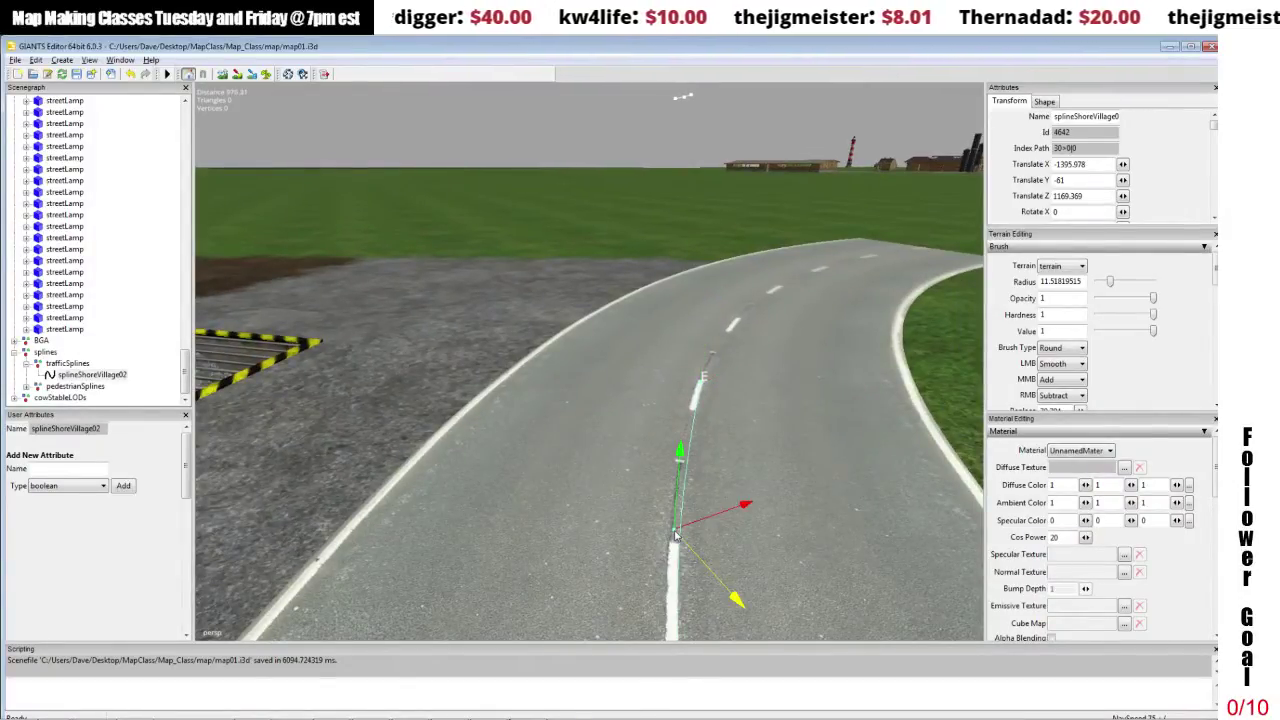
pyautogui.click(675, 536)
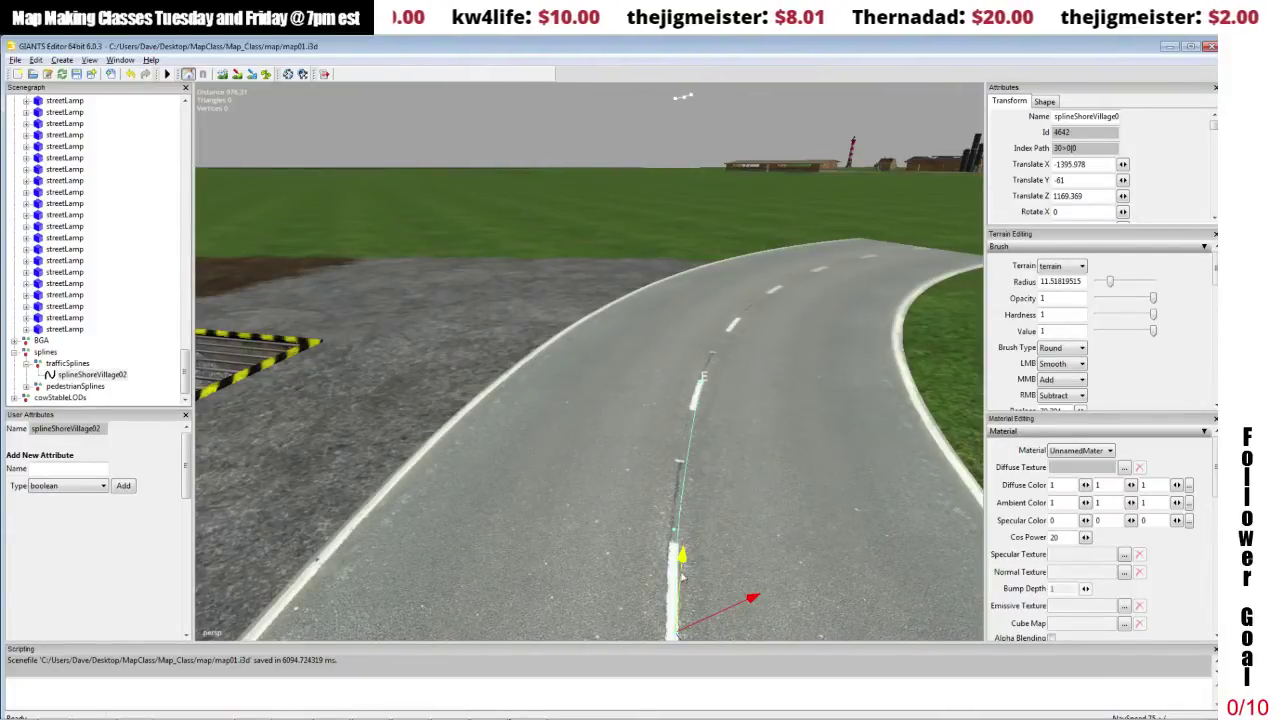
pyautogui.keyDown('alt'); pyautogui.moveTo(685, 527); pyautogui.dragTo(683, 523); pyautogui.keyUp('alt')
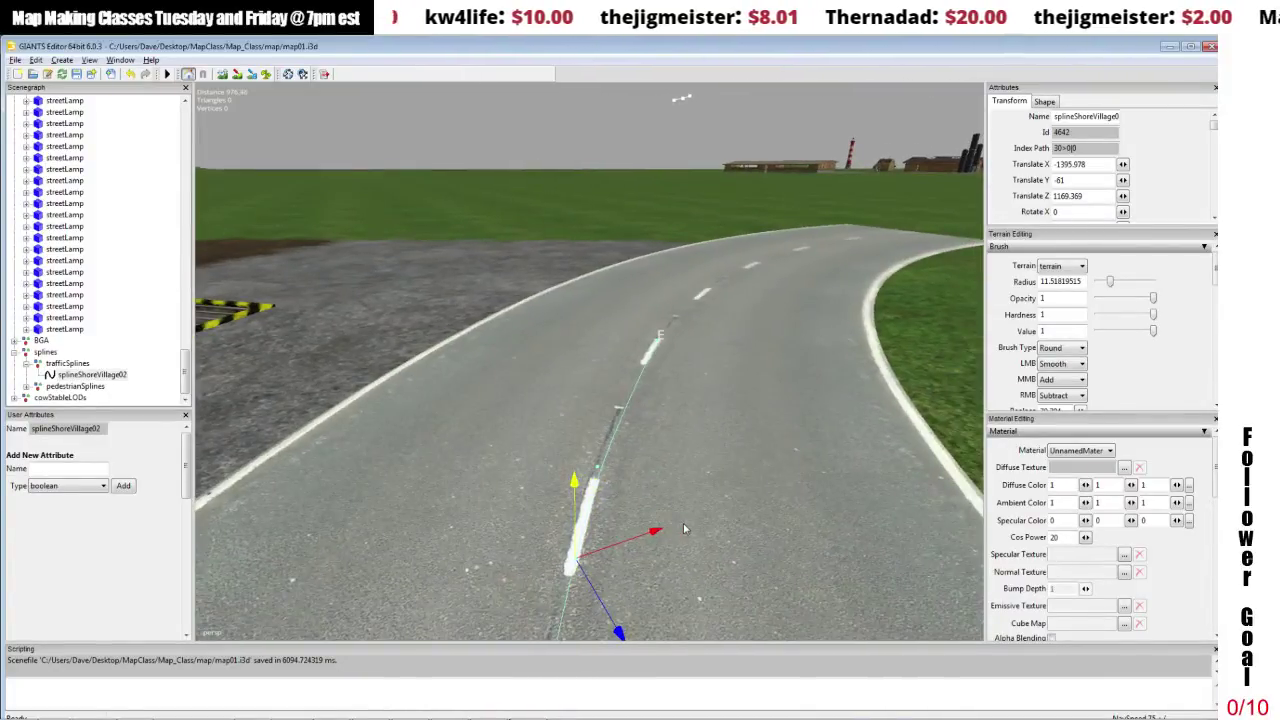
pyautogui.click(599, 473)
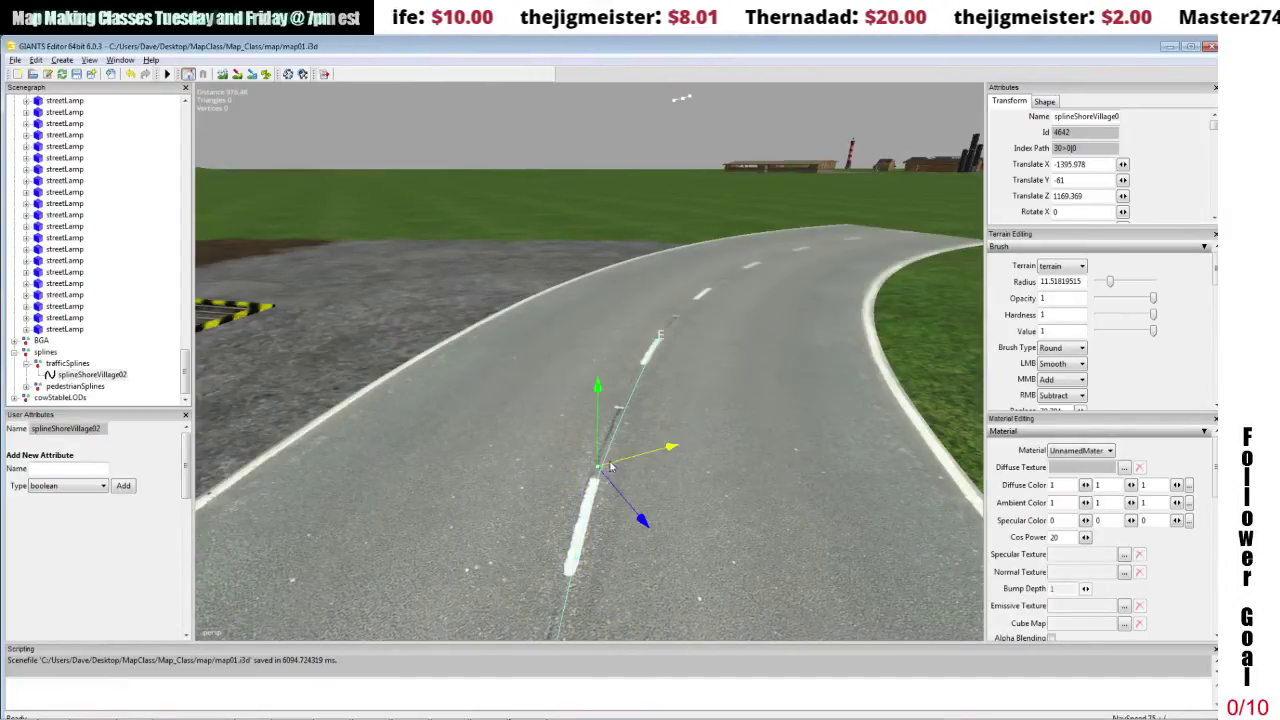
pyautogui.moveTo(621, 463); pyautogui.dragTo(602, 439)
pyautogui.click(624, 428)
# Add a new point after the spline's end and place it at the near end of the following dash.
pyautogui.scroll(-3, 616, 453)
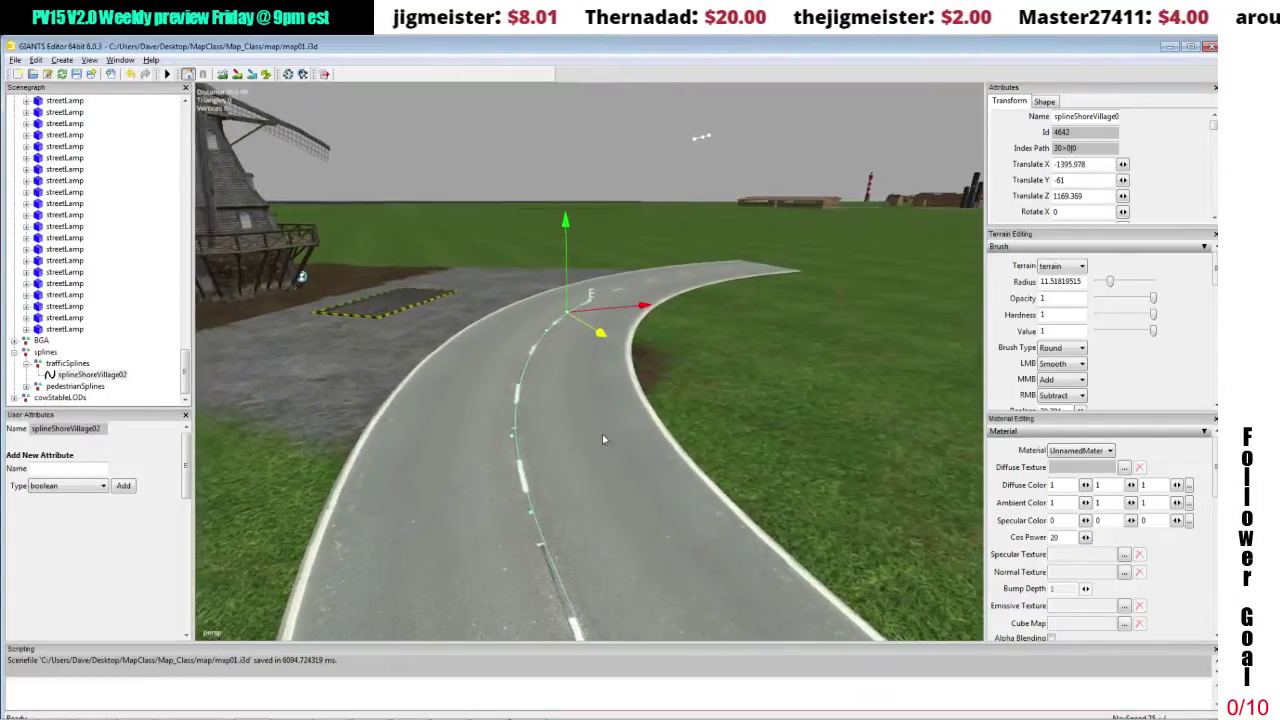
pyautogui.scroll(8, 603, 428)
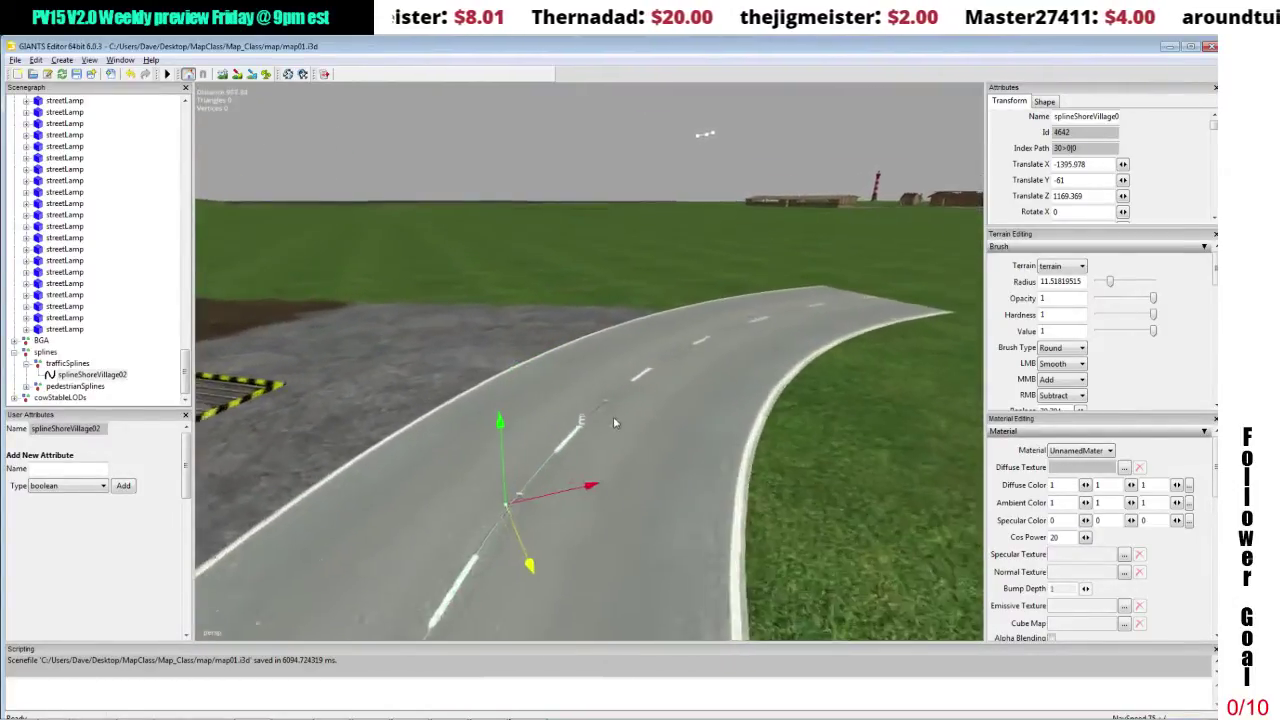
pyautogui.keyDown('alt'); pyautogui.moveTo(615, 422); pyautogui.dragTo(617, 419, button='middle'); pyautogui.keyUp('alt')
pyautogui.scroll(2, 617, 412)
pyautogui.keyDown('alt'); pyautogui.moveTo(617, 411); pyautogui.dragTo(496, 430); pyautogui.keyUp('alt')
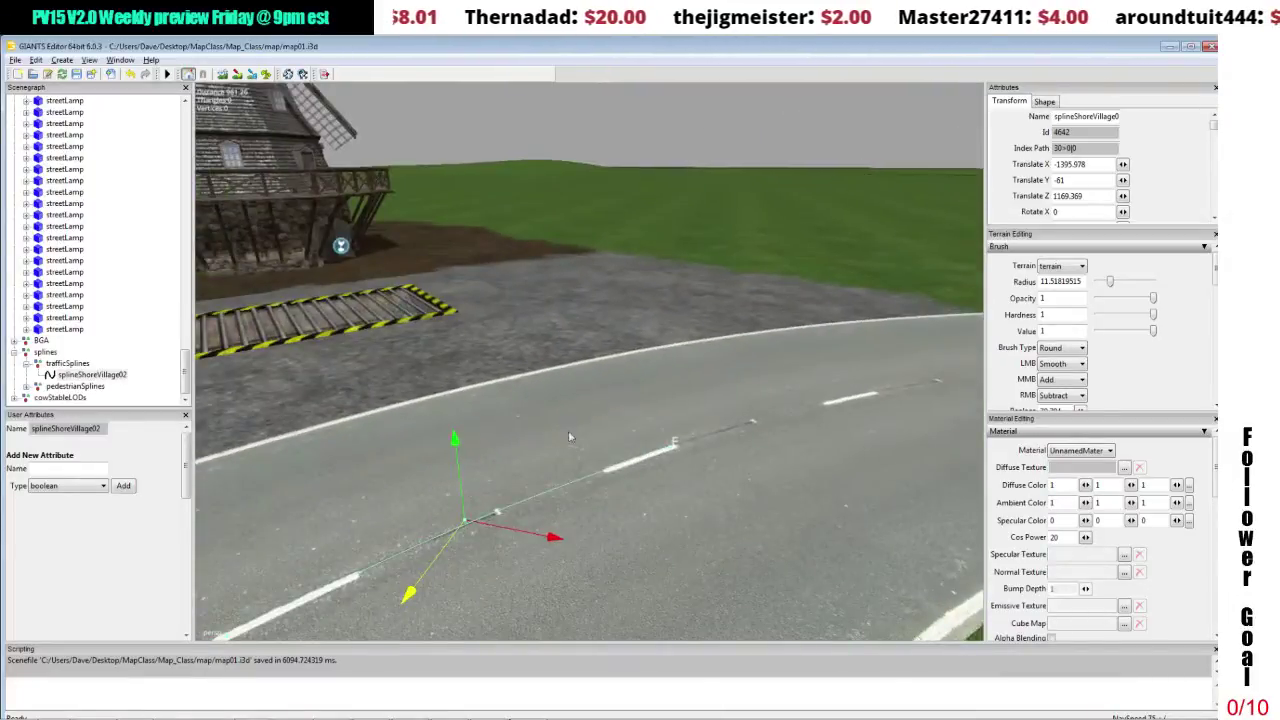
pyautogui.click(673, 448)
pyautogui.press('Insert')
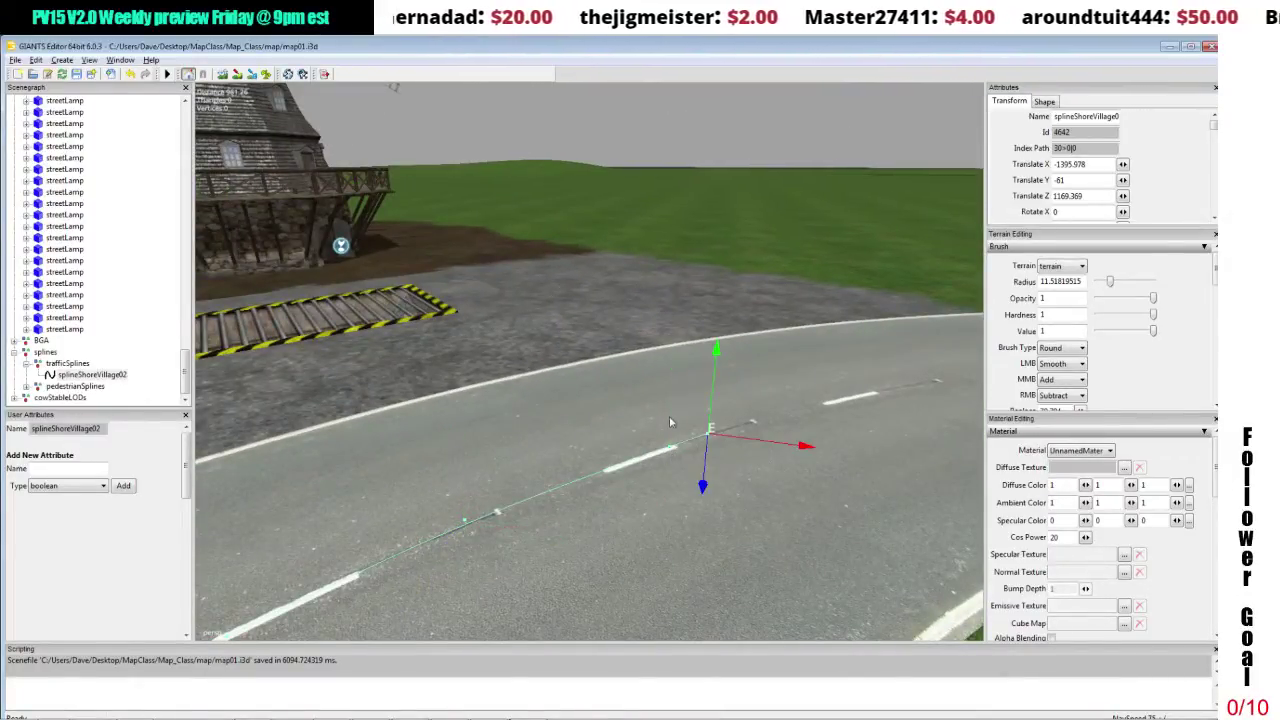
pyautogui.keyDown('alt'); pyautogui.moveTo(670, 421); pyautogui.dragTo(926, 435); pyautogui.keyUp('alt')
pyautogui.keyDown('alt'); pyautogui.moveTo(926, 435); pyautogui.dragTo(933, 434, button='middle'); pyautogui.keyUp('alt')
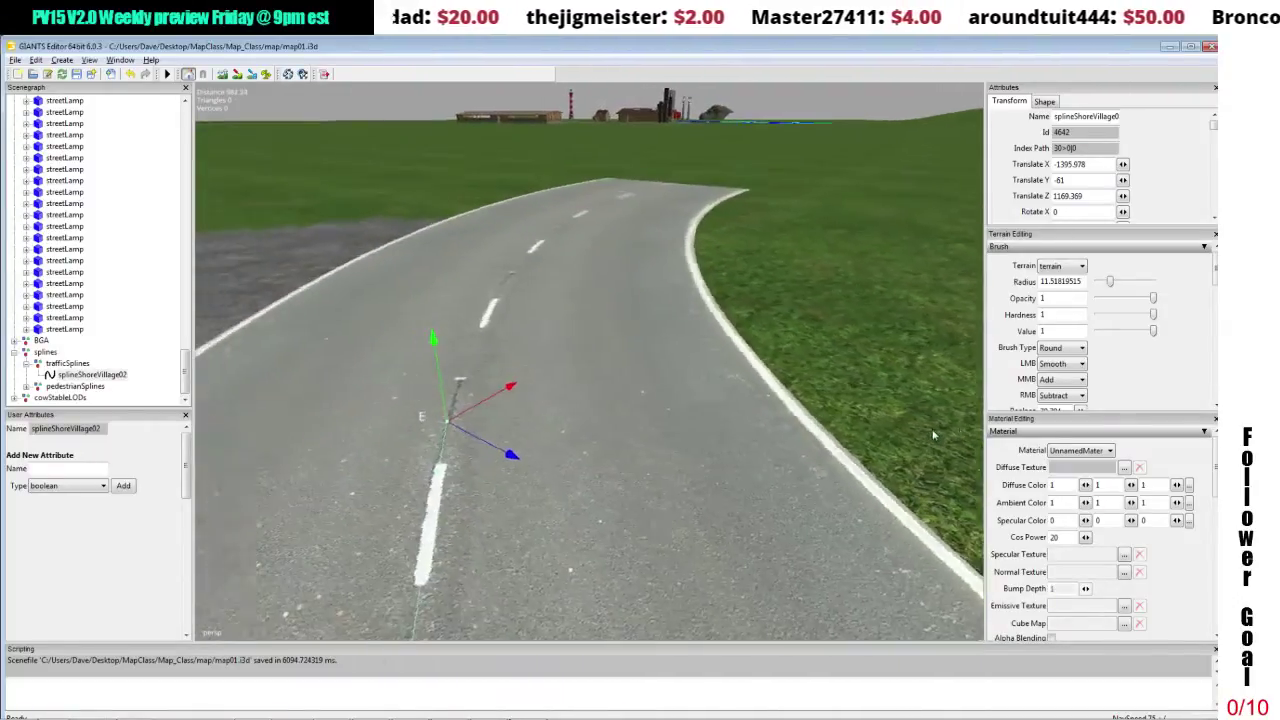
pyautogui.moveTo(932, 435); pyautogui.dragTo(862, 450, button='right')
pyautogui.moveTo(500, 445); pyautogui.dragTo(530, 389)
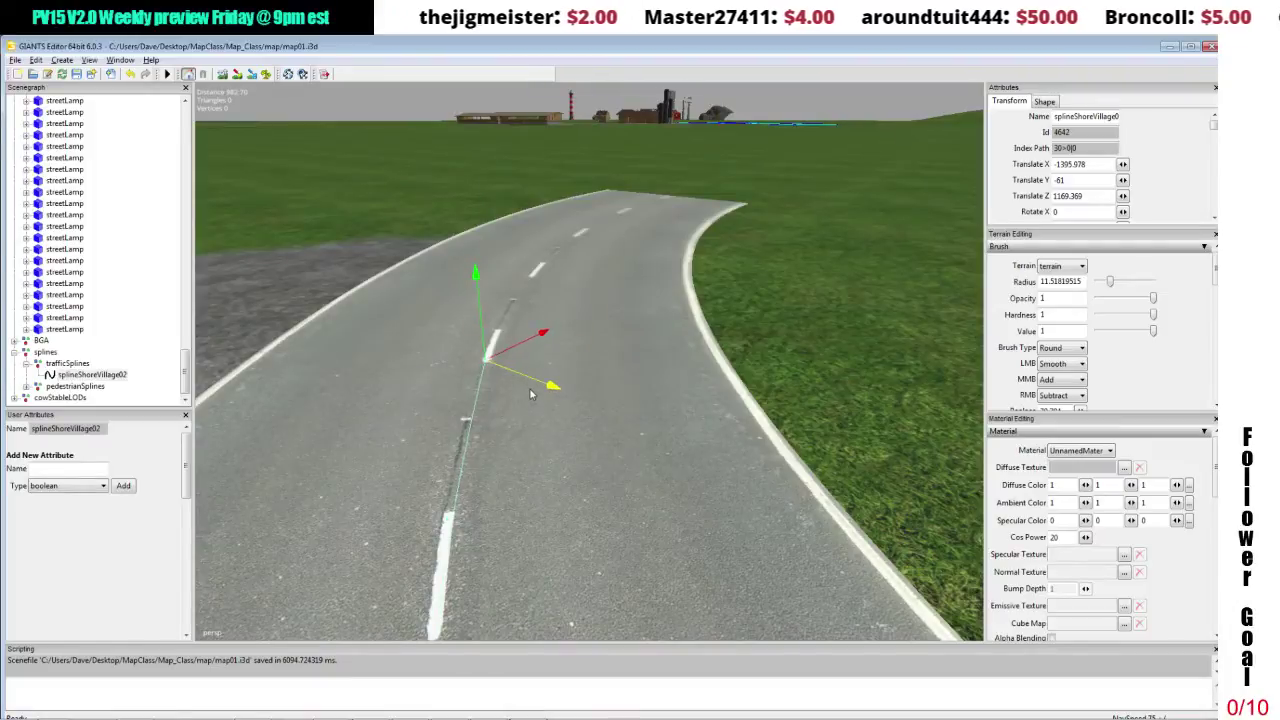
# Insert a new end point after the spline's end and move it forward to just before the next dash.
pyautogui.keyDown('alt'); pyautogui.moveTo(530, 389); pyautogui.dragTo(545, 353, button='middle'); pyautogui.keyUp('alt')
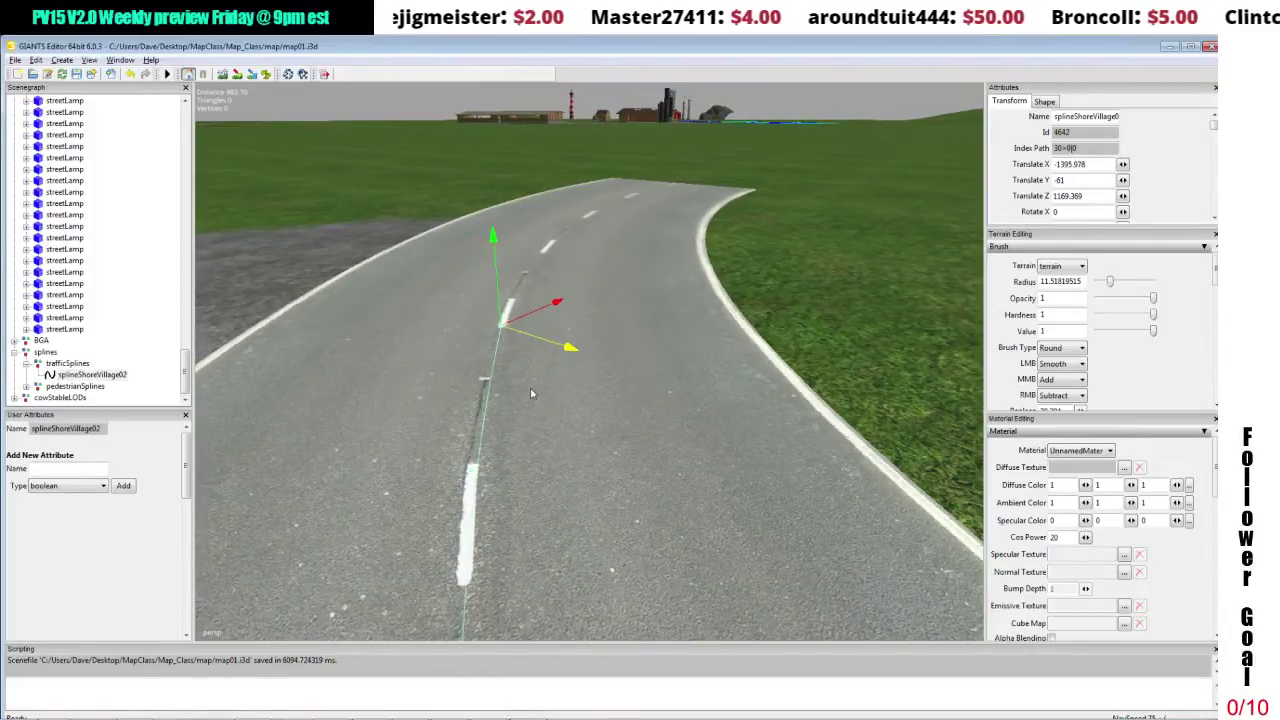
pyautogui.click(473, 470)
pyautogui.click(474, 476)
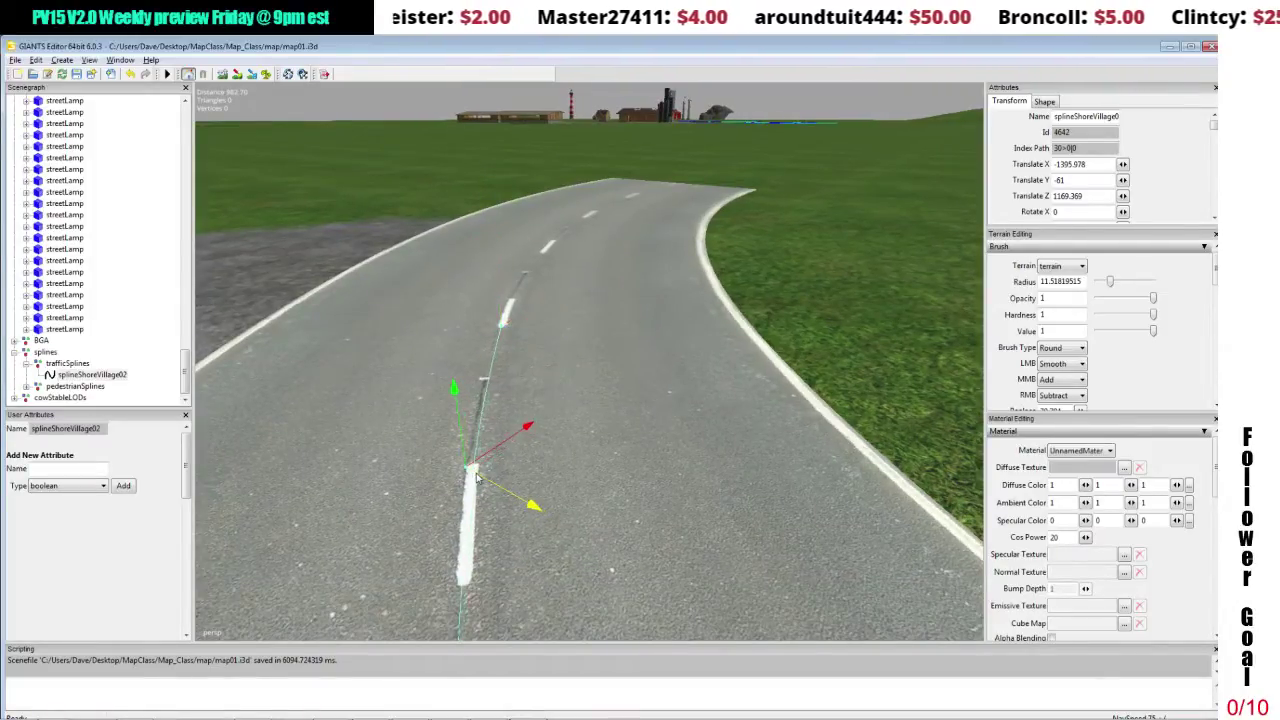
pyautogui.scroll(-5, 502, 449)
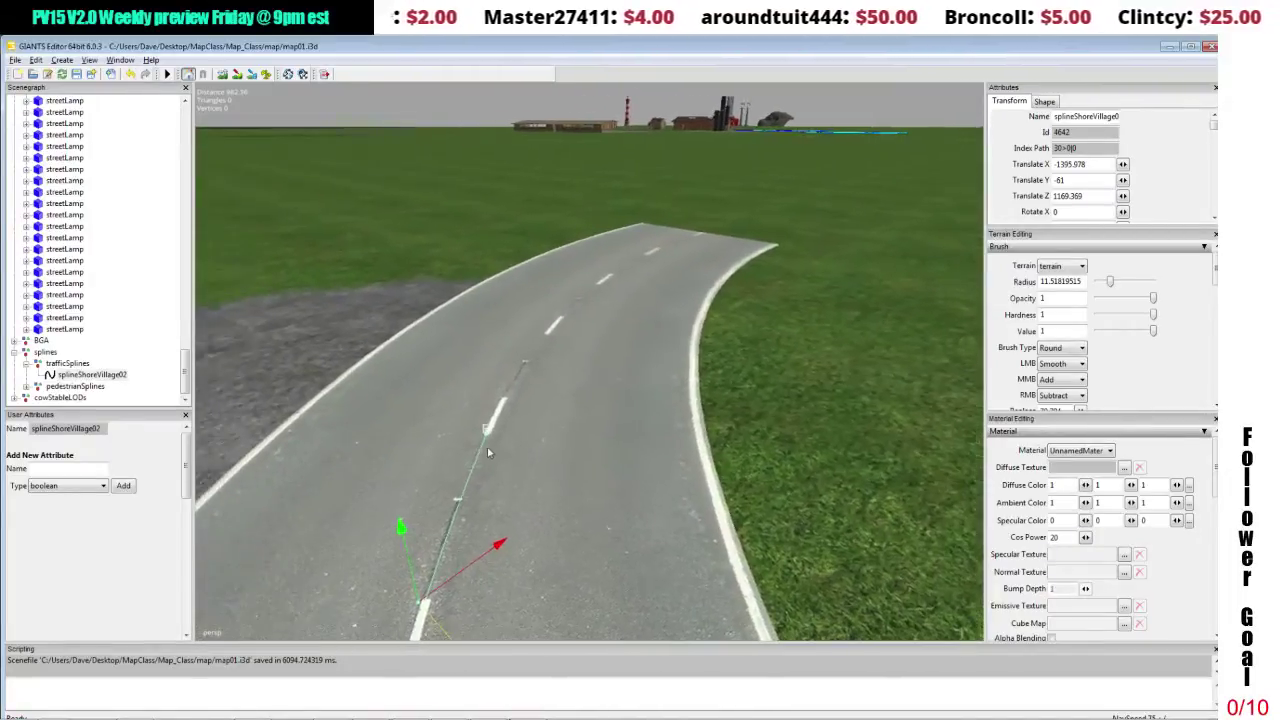
pyautogui.click(461, 458)
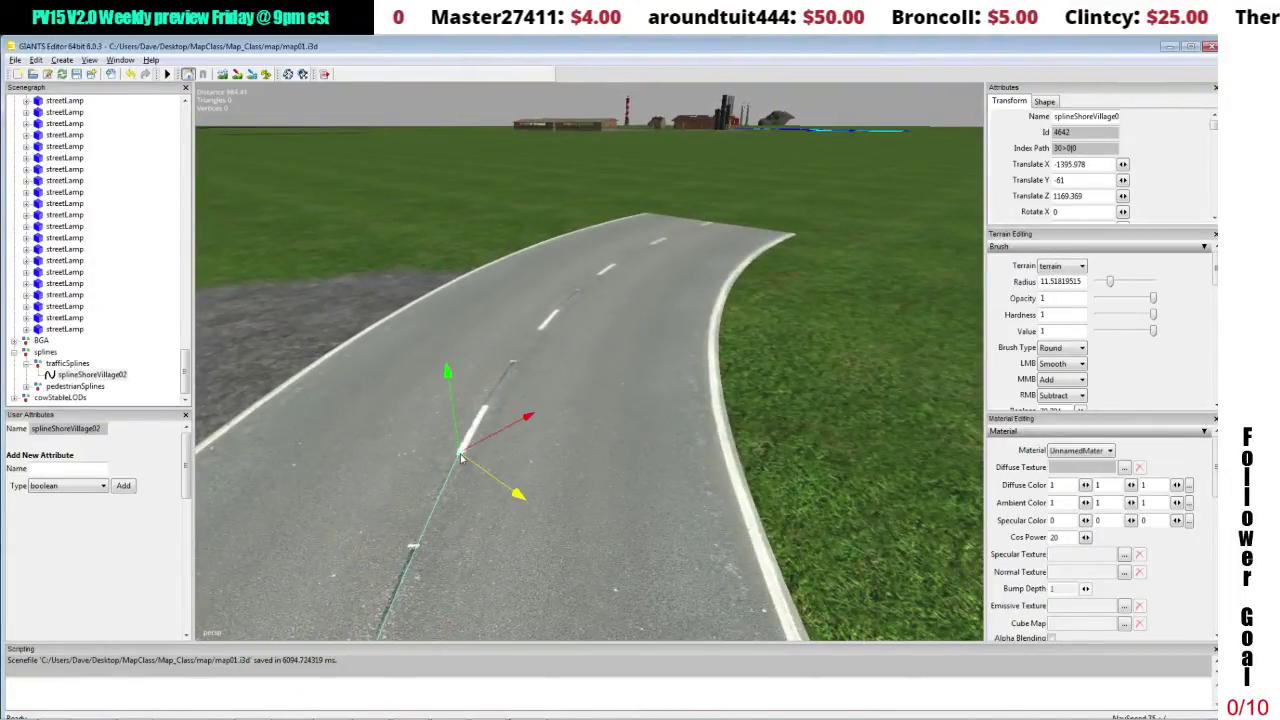
pyautogui.press('Insert')
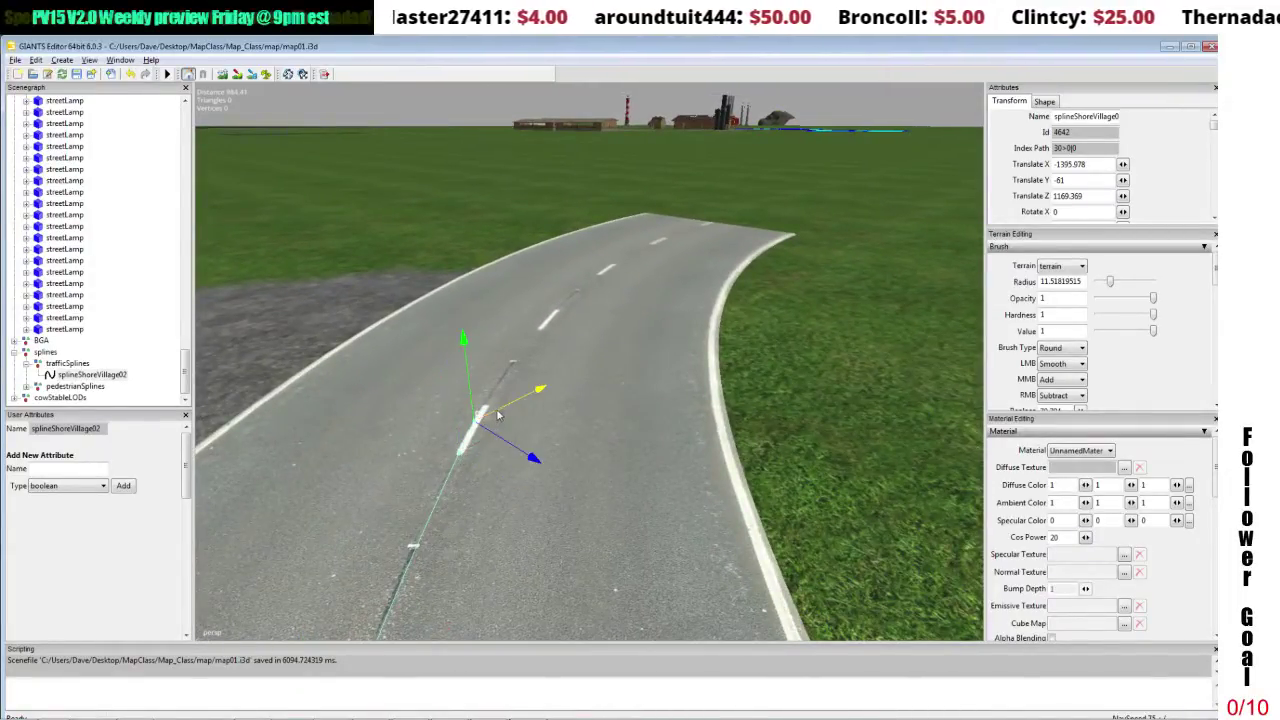
pyautogui.moveTo(497, 411); pyautogui.dragTo(565, 355)
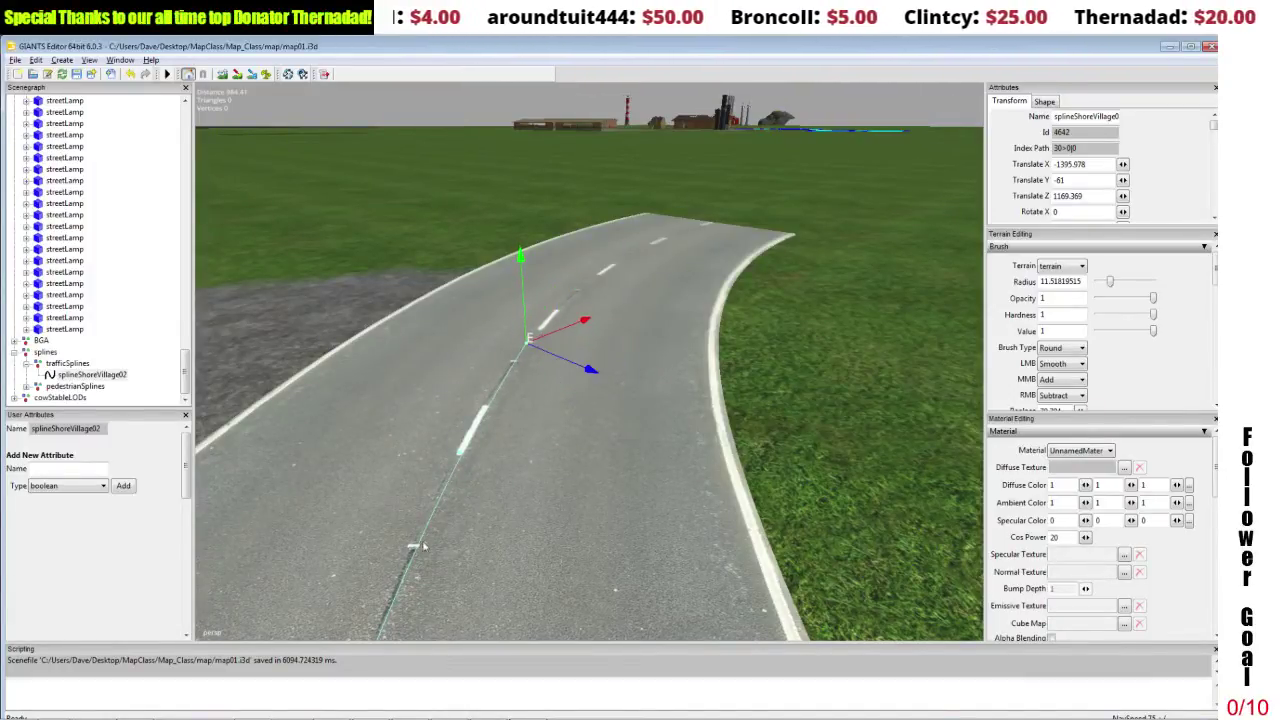
# Reposition the control point behind the dash onto the centre line's joint mark, straightening the spline along that gap.
pyautogui.scroll(-2, 506, 460)
pyautogui.scroll(3, 507, 457)
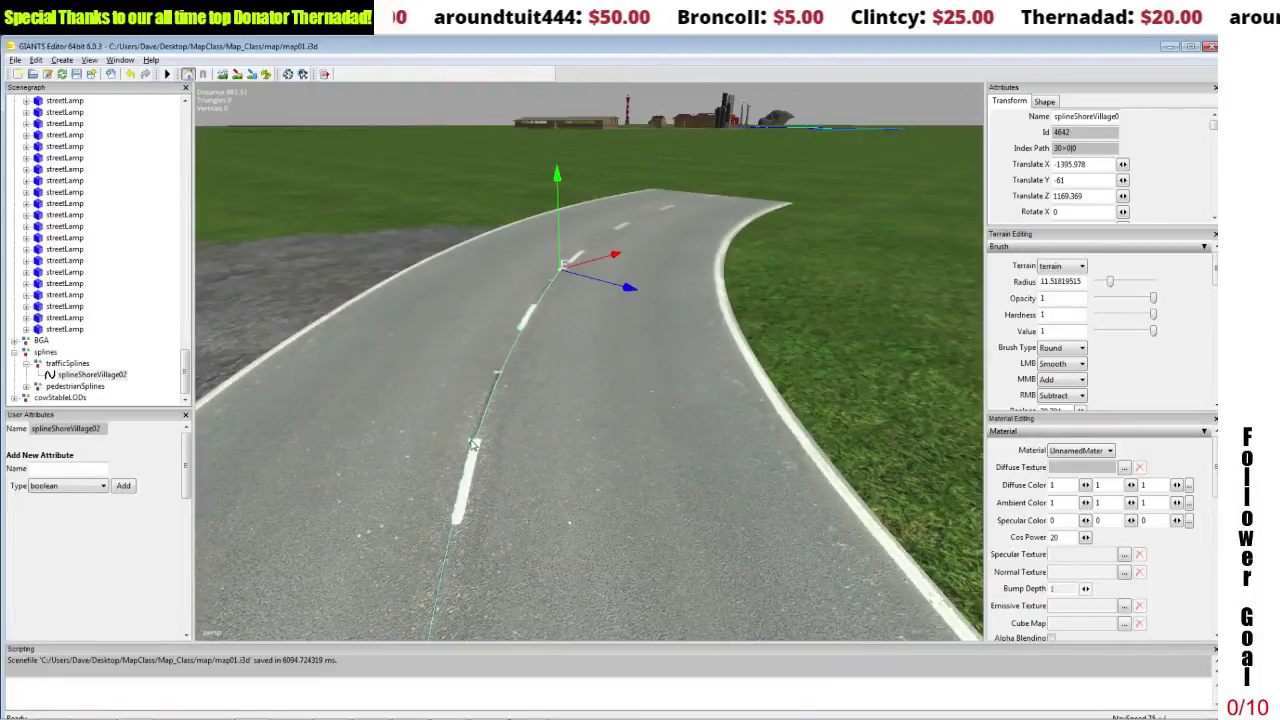
pyautogui.keyDown('alt'); pyautogui.moveTo(487, 421); pyautogui.dragTo(534, 423); pyautogui.keyUp('alt')
pyautogui.keyDown('alt'); pyautogui.moveTo(534, 423); pyautogui.dragTo(546, 422, button='middle'); pyautogui.keyUp('alt')
pyautogui.scroll(3, 546, 422)
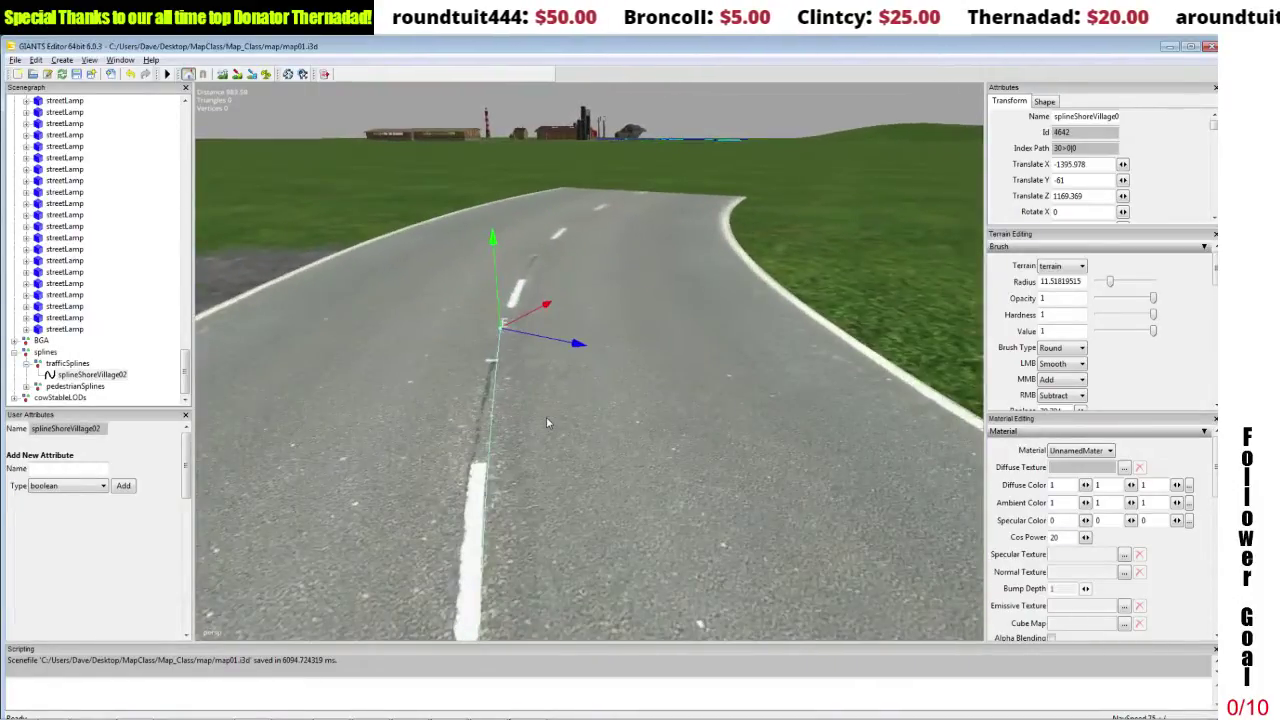
pyautogui.scroll(-2, 546, 420)
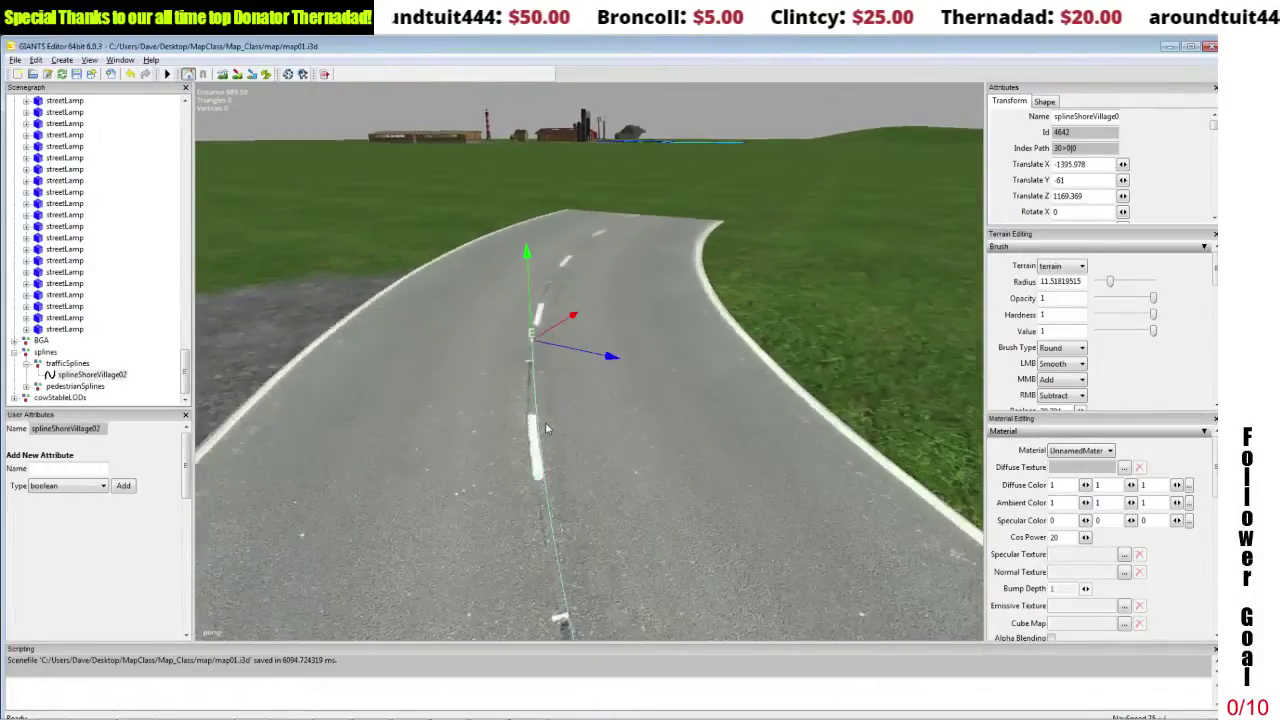
pyautogui.click(540, 480)
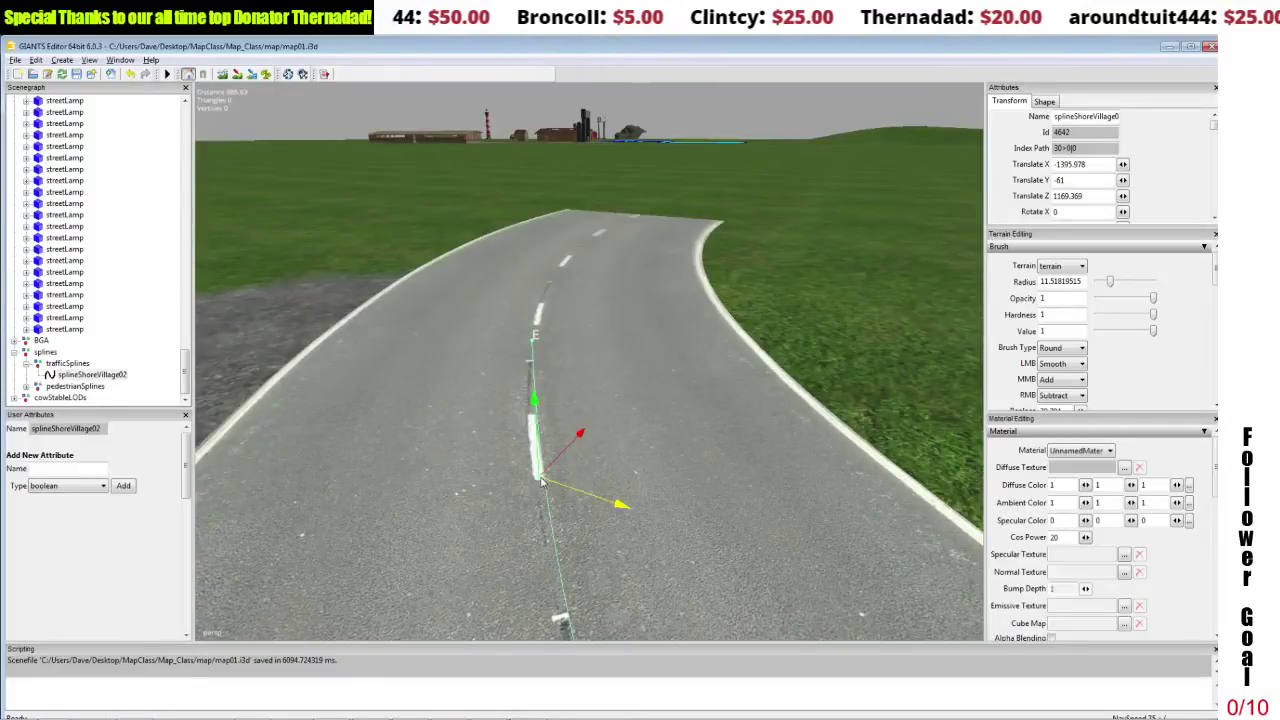
pyautogui.press('Delete')
pyautogui.keyDown('alt'); pyautogui.moveTo(542, 482); pyautogui.dragTo(603, 467); pyautogui.keyUp('alt')
pyautogui.keyDown('alt'); pyautogui.moveTo(603, 467); pyautogui.dragTo(700, 480, button='middle'); pyautogui.keyUp('alt')
pyautogui.keyDown('alt'); pyautogui.moveTo(700, 480); pyautogui.dragTo(846, 508); pyautogui.keyUp('alt')
pyautogui.moveTo(760, 427); pyautogui.dragTo(568, 271)
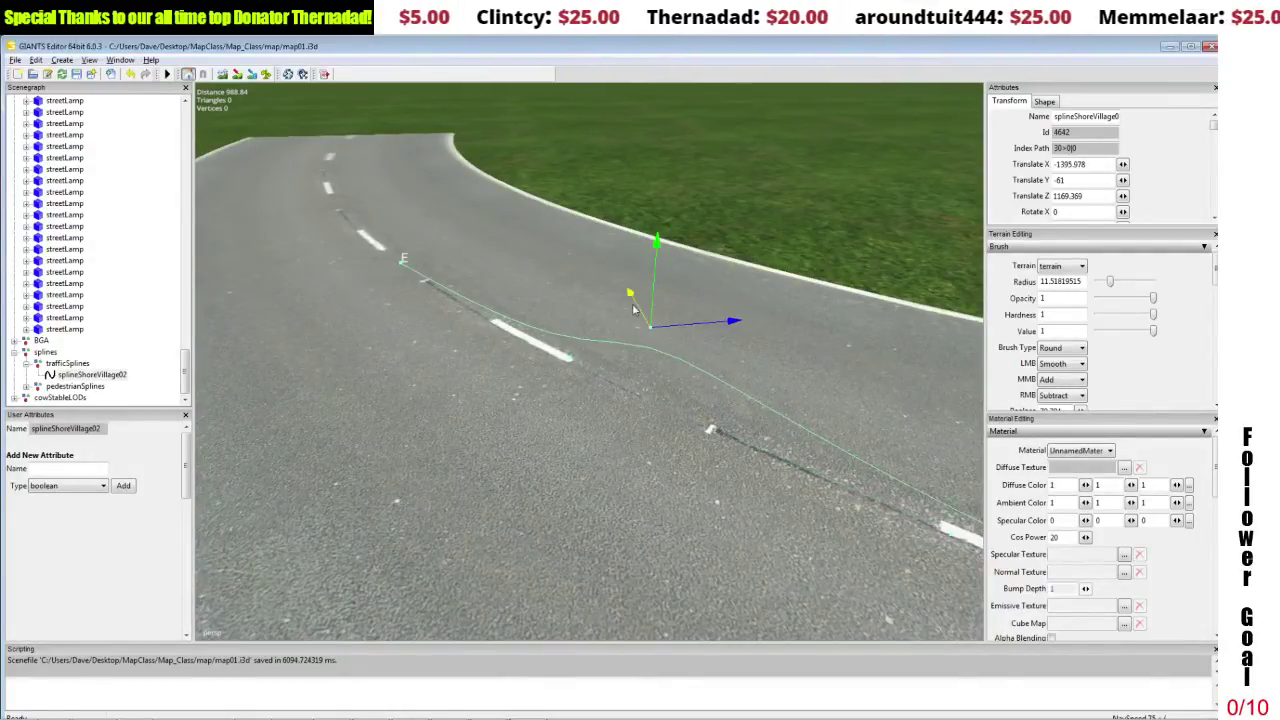
pyautogui.moveTo(636, 306); pyautogui.dragTo(712, 474)
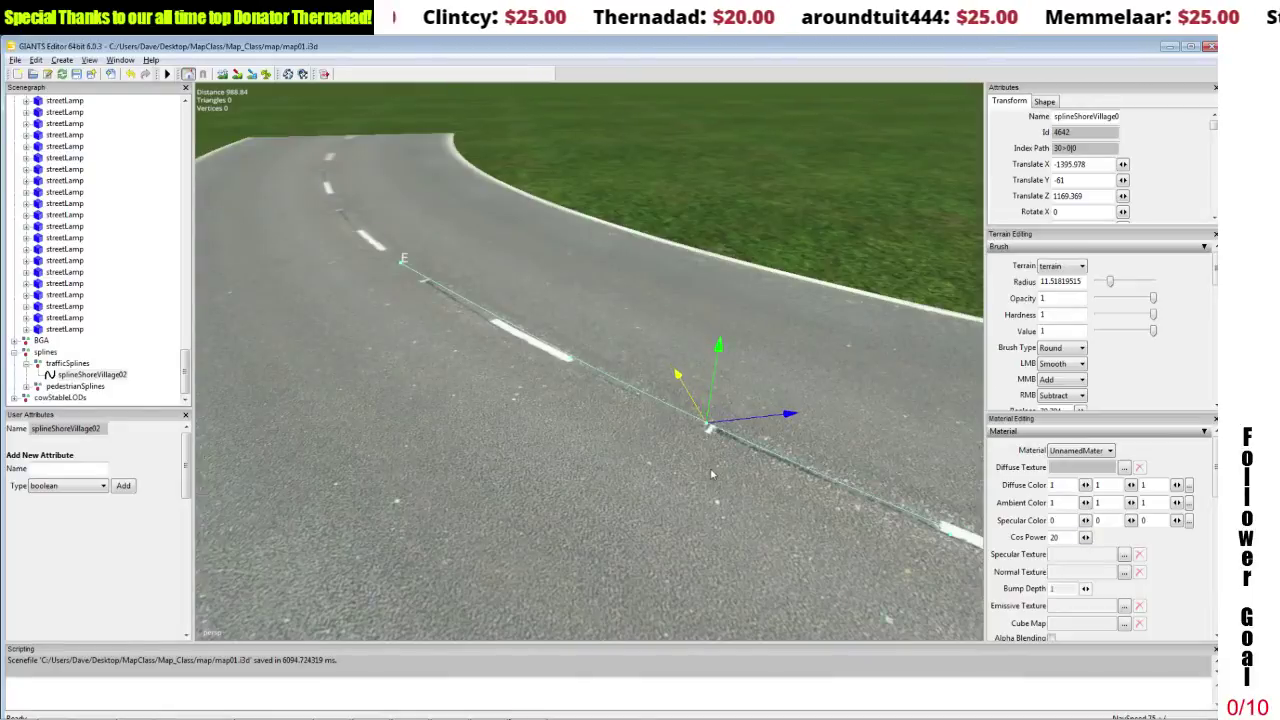
# Select the control point at the dash's near end and move it forward to the middle of the dash.
pyautogui.click(572, 359)
pyautogui.moveTo(590, 357); pyautogui.dragTo(370, 271)
pyautogui.keyDown('alt'); pyautogui.moveTo(480, 314); pyautogui.dragTo(427, 310); pyautogui.keyUp('alt')
pyautogui.moveTo(427, 310); pyautogui.dragTo(380, 313, button='right')
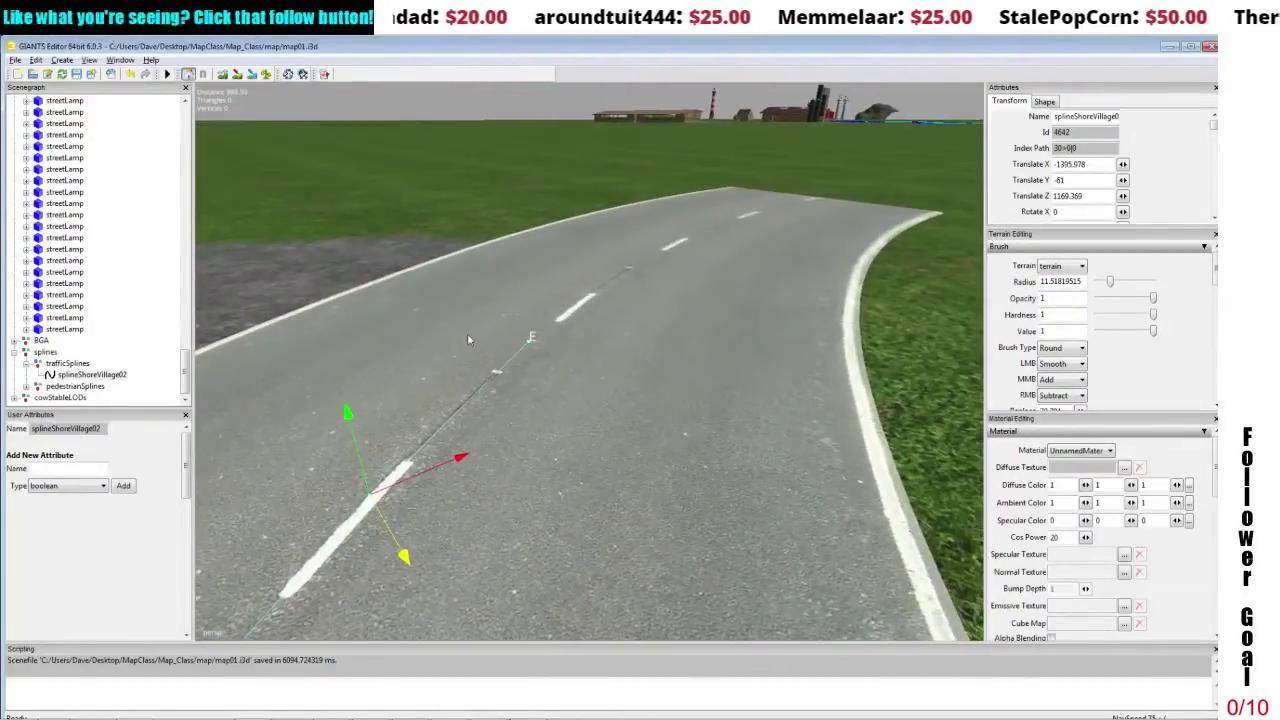
# Move the spline's end point forward along the curve to just past the following dash.
pyautogui.click(531, 343)
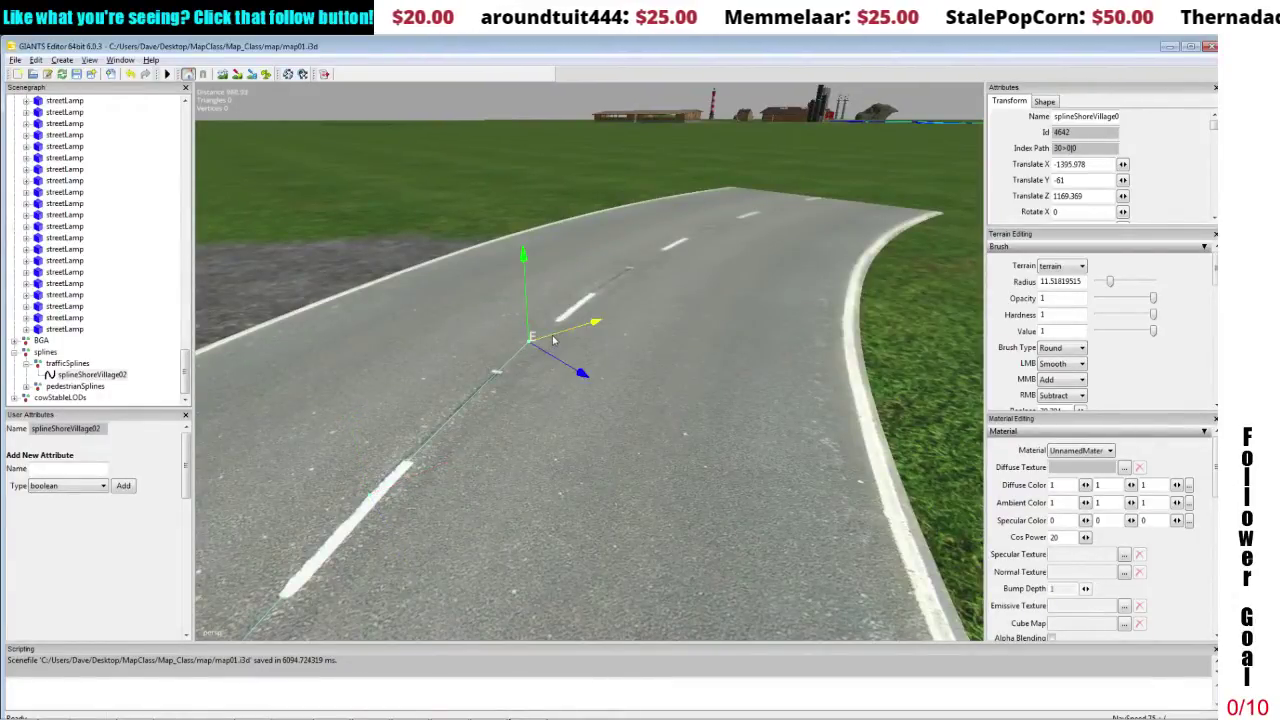
pyautogui.moveTo(553, 337); pyautogui.dragTo(702, 317)
pyautogui.keyDown('alt'); pyautogui.moveTo(702, 317); pyautogui.dragTo(700, 314, button='middle'); pyautogui.keyUp('alt')
pyautogui.scroll(-3, 700, 316)
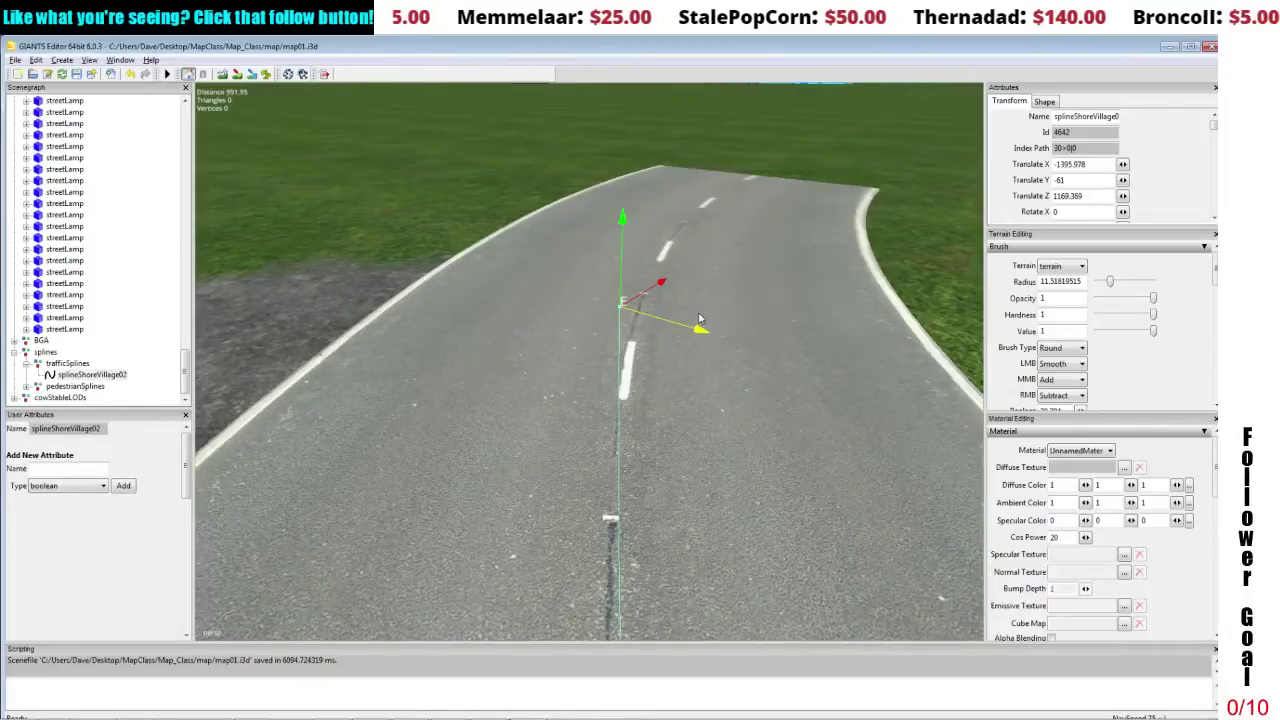
# Insert another end point beyond the dash, then align it with the joint mark and shift the point behind it onto the centre line.
pyautogui.press('Insert')
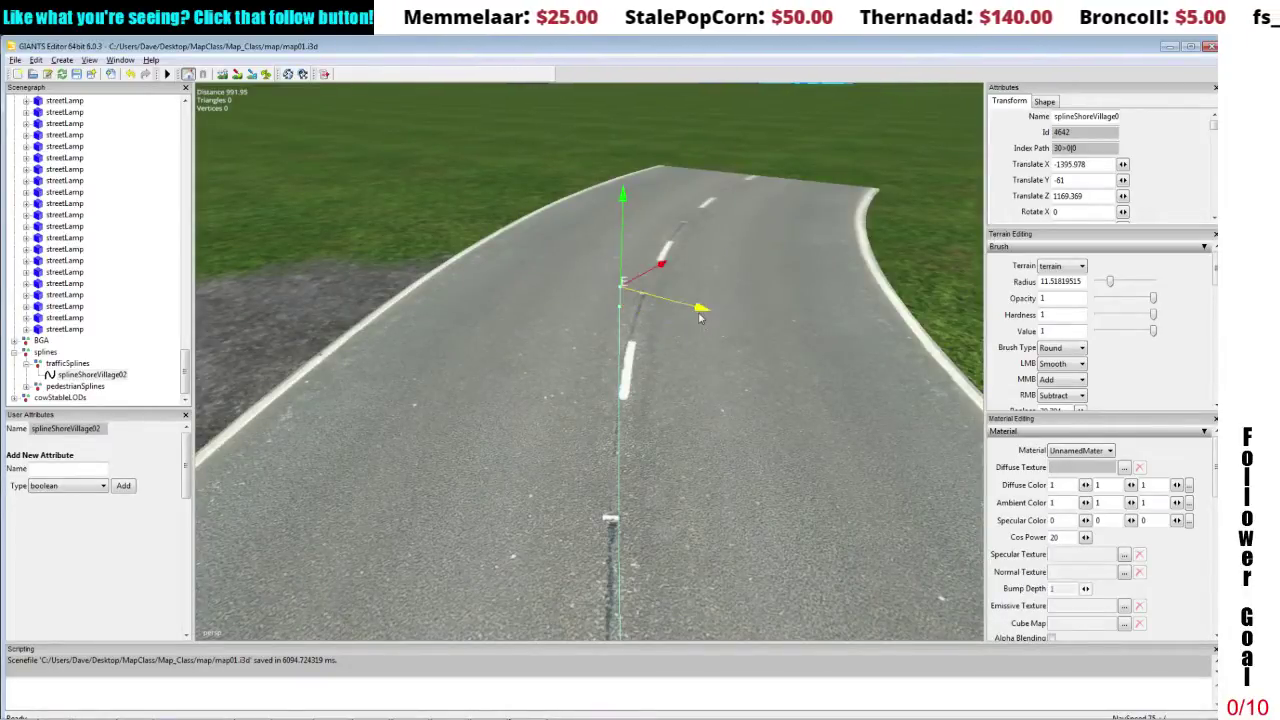
pyautogui.click(621, 306)
pyautogui.moveTo(627, 312); pyautogui.dragTo(571, 292)
pyautogui.scroll(2, 571, 288)
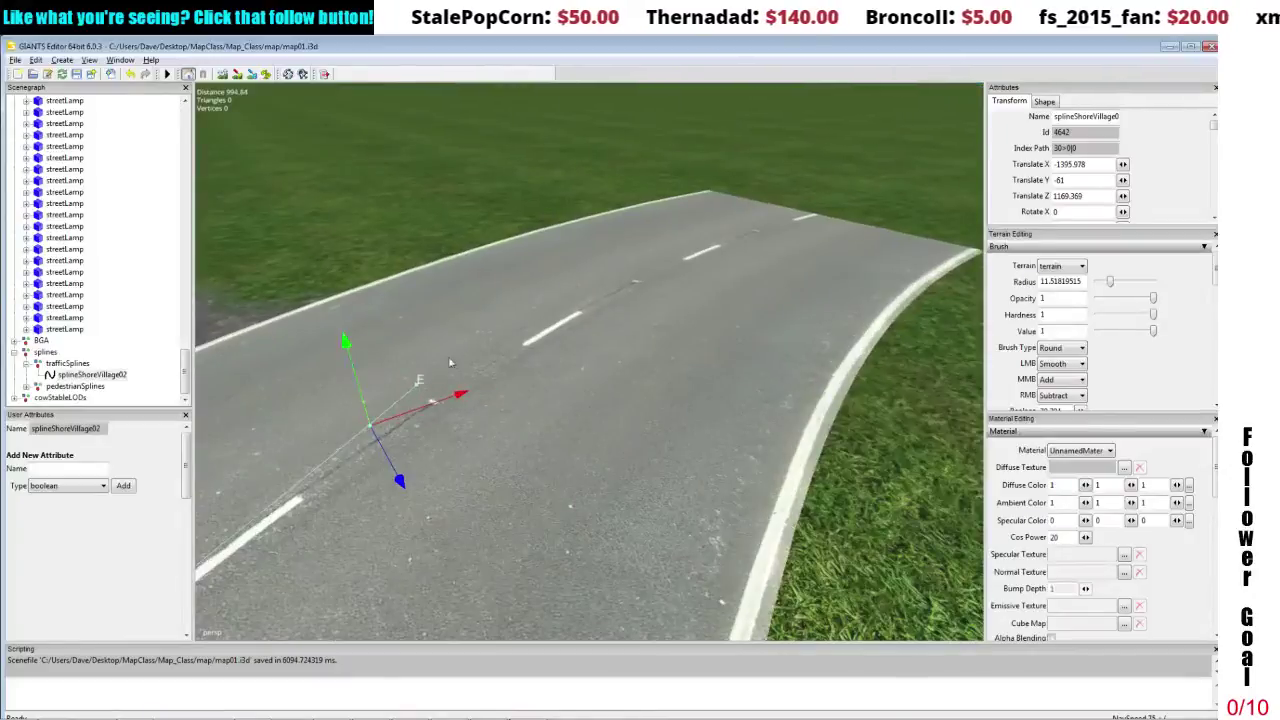
pyautogui.click(419, 385)
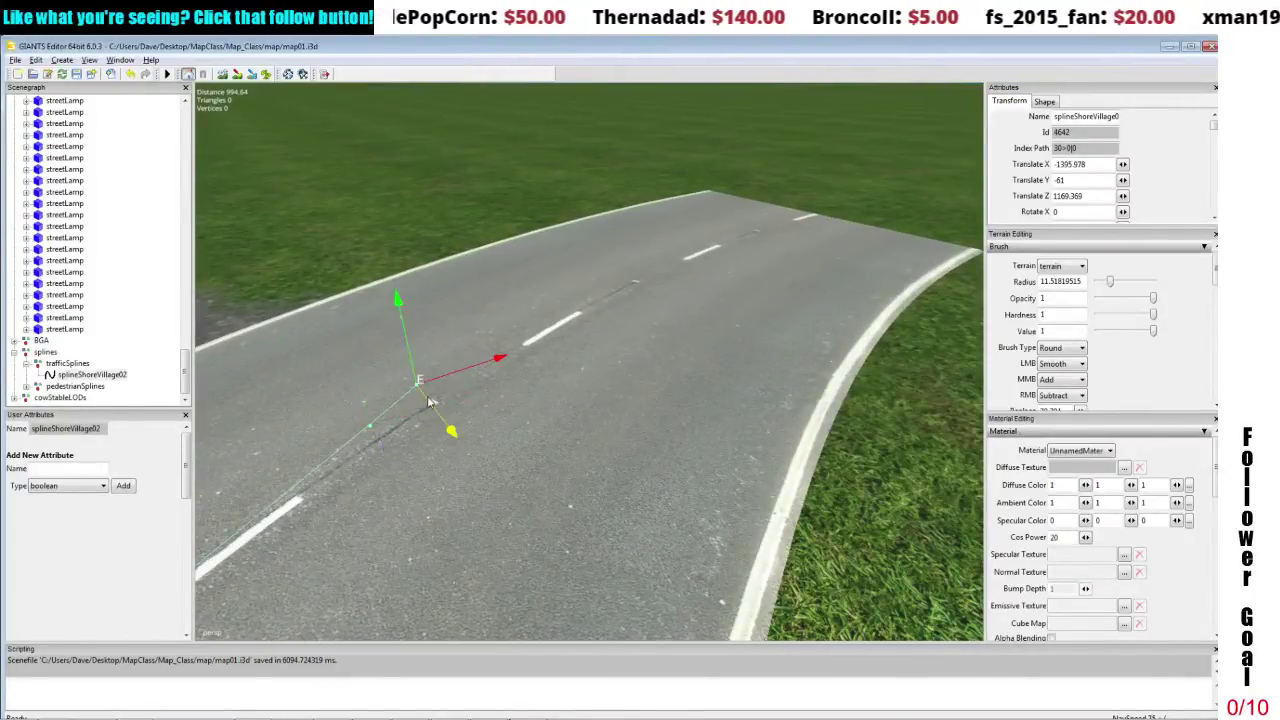
pyautogui.moveTo(433, 404); pyautogui.dragTo(454, 430)
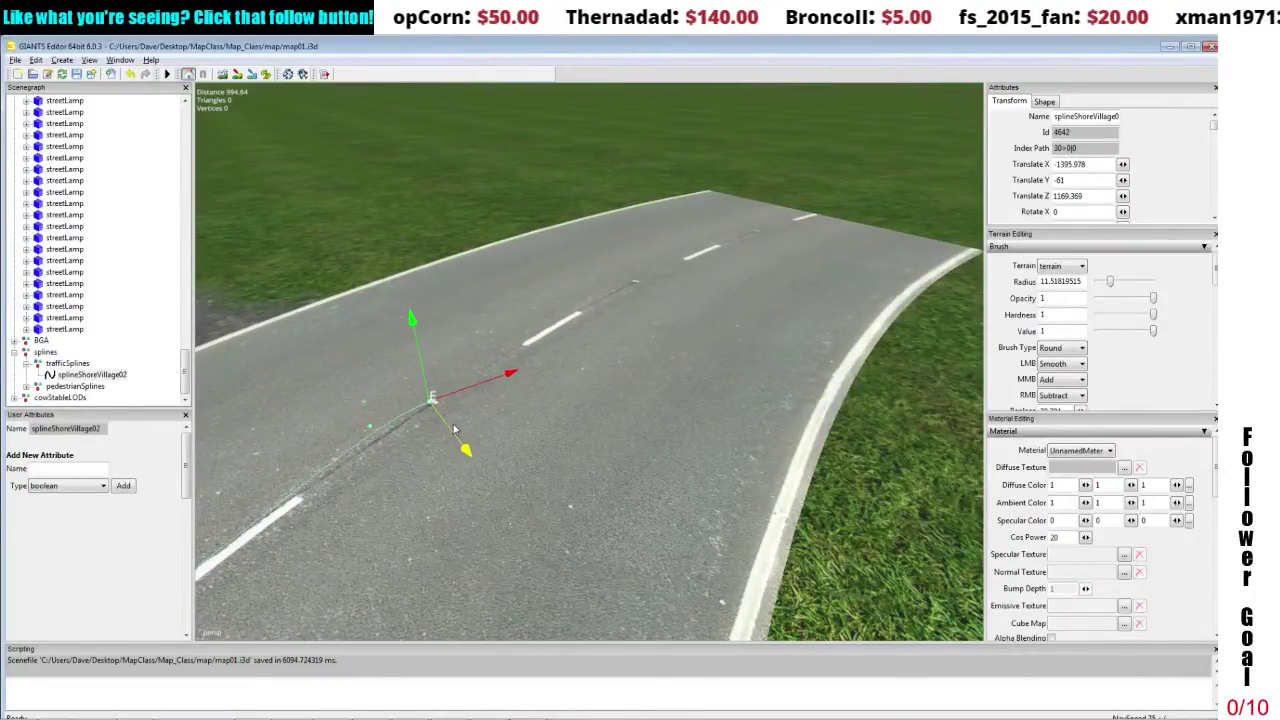
pyautogui.click(371, 432)
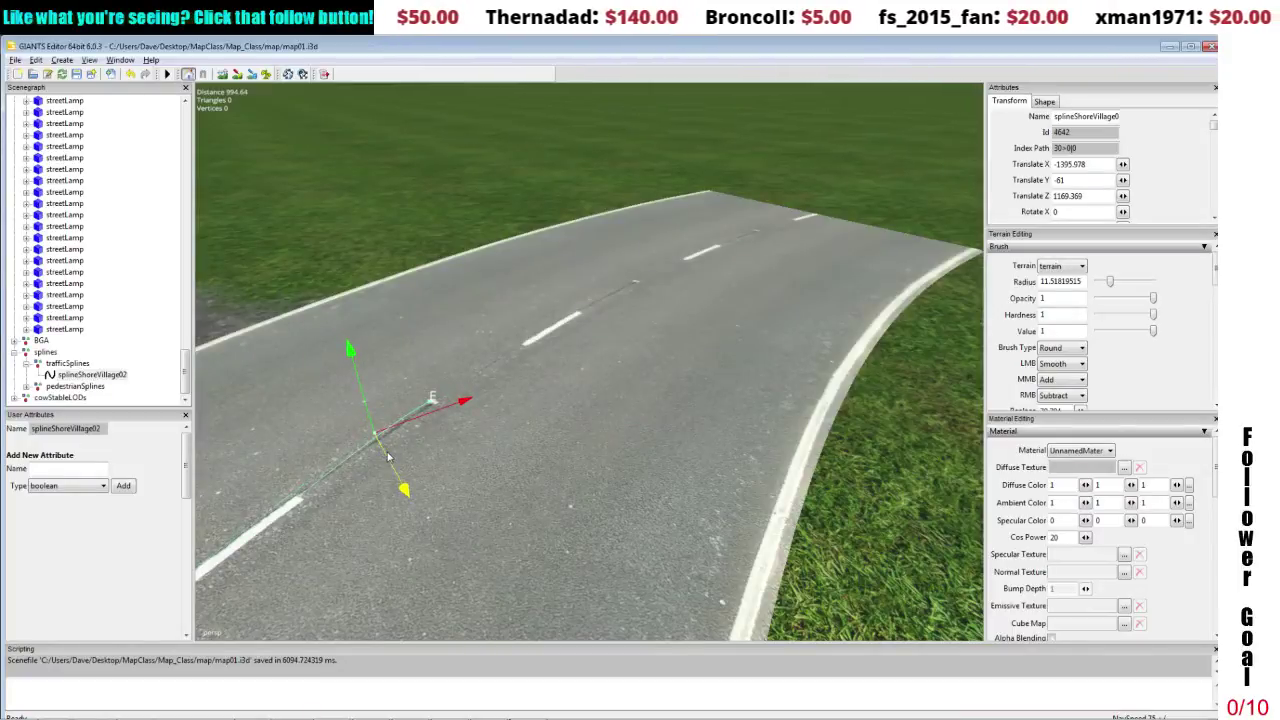
pyautogui.keyDown('alt'); pyautogui.moveTo(389, 457); pyautogui.dragTo(474, 444); pyautogui.keyUp('alt')
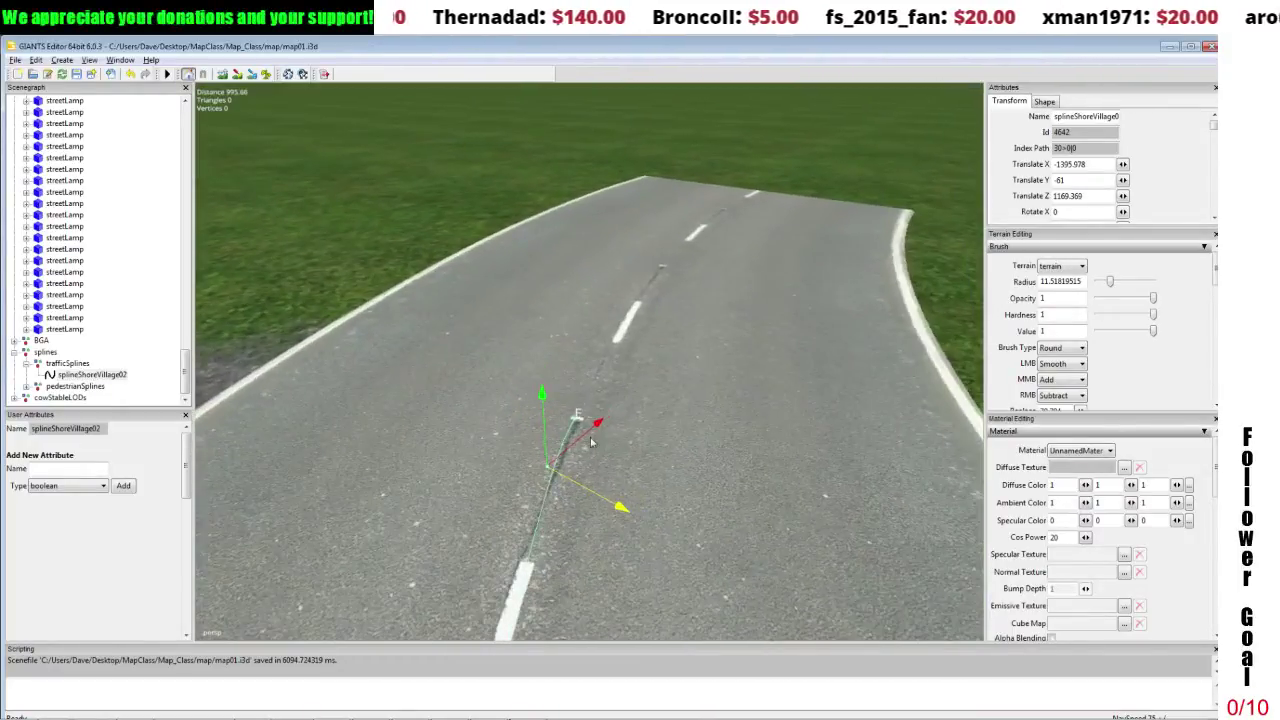
# Extend the spline's end forward from the joint mark to the near end of the next dash.
pyautogui.click(577, 420)
pyautogui.moveTo(588, 408); pyautogui.dragTo(673, 365)
pyautogui.scroll(-3, 673, 364)
pyautogui.scroll(1, 673, 367)
pyautogui.keyDown('alt'); pyautogui.moveTo(674, 376); pyautogui.dragTo(673, 364, button='middle'); pyautogui.keyUp('alt')
pyautogui.scroll(-2, 672, 370)
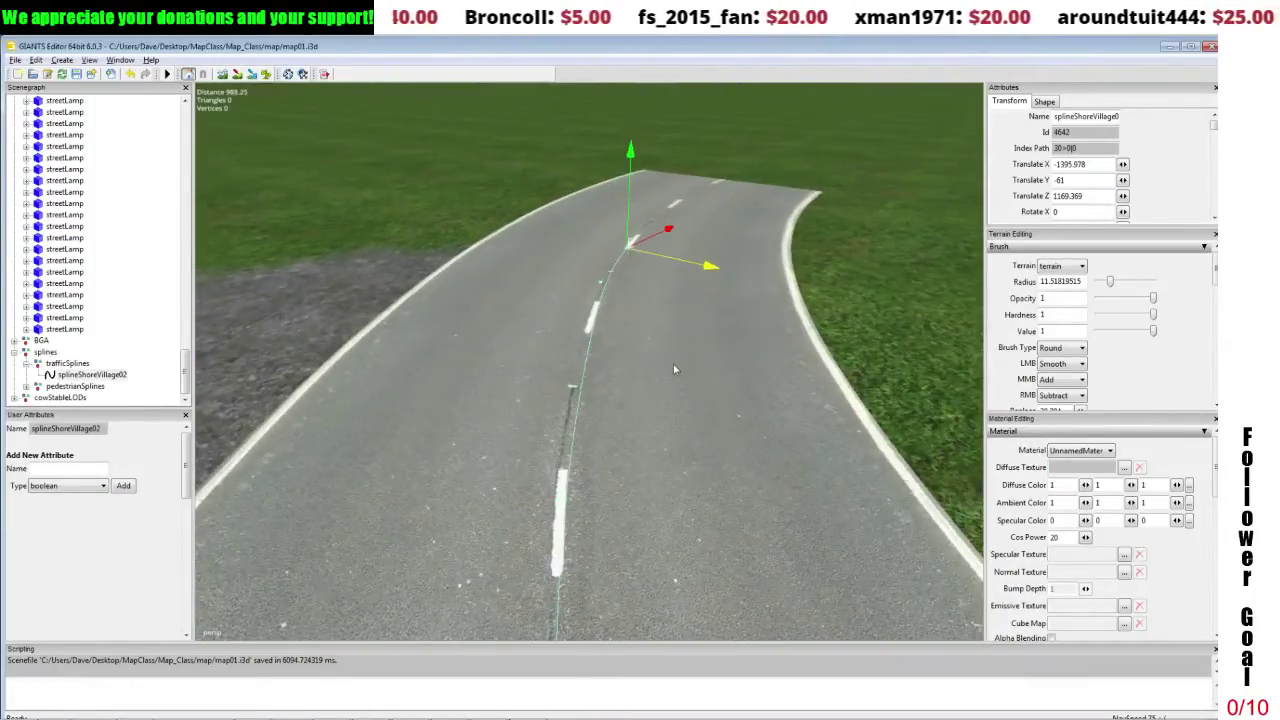
# Select control points back along the curve and check how closely the spline follows the dashed centre line.
pyautogui.click(603, 288)
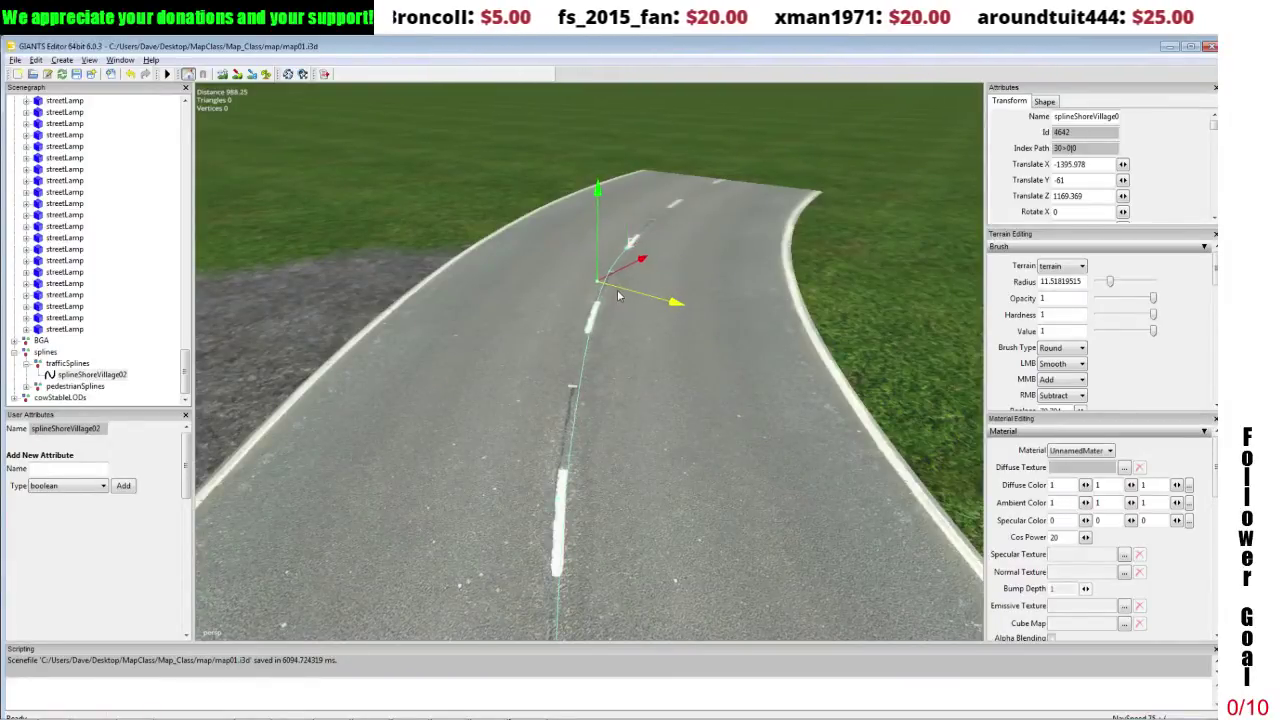
pyautogui.scroll(-3, 613, 300)
pyautogui.keyDown('alt'); pyautogui.moveTo(614, 322); pyautogui.dragTo(610, 317, button='middle'); pyautogui.keyUp('alt')
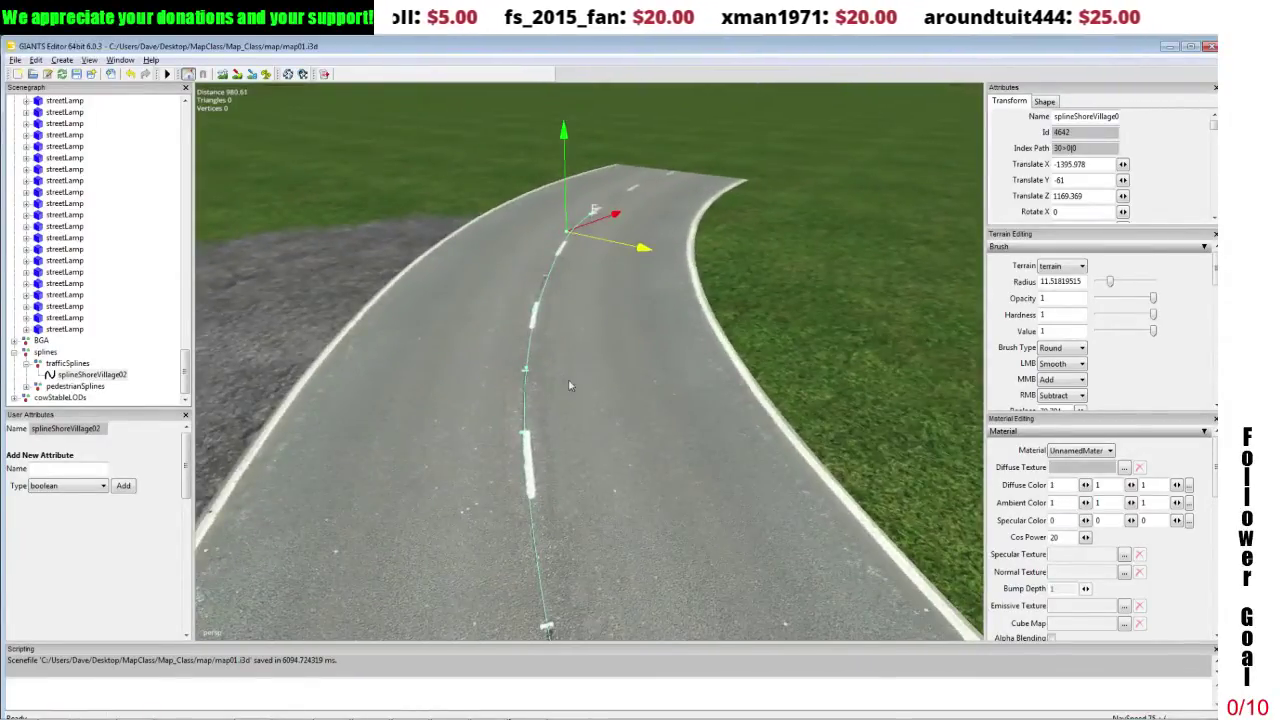
pyautogui.click(530, 432)
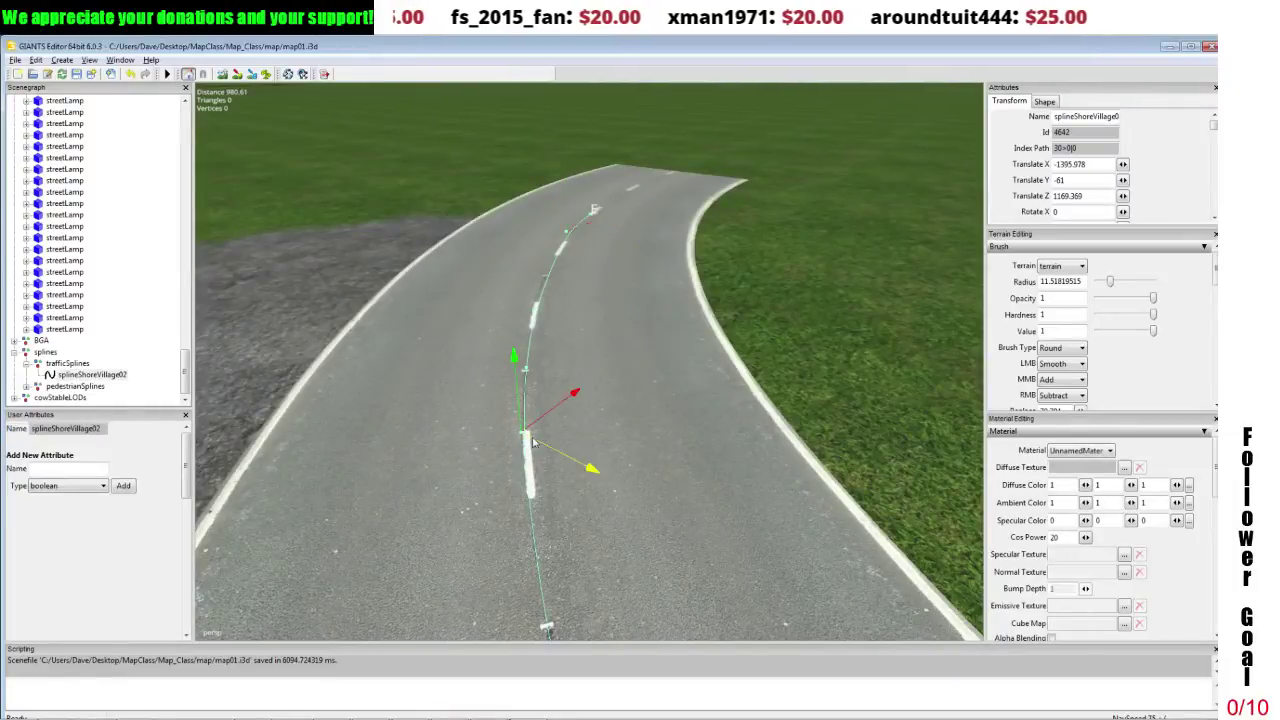
pyautogui.keyDown('alt'); pyautogui.moveTo(536, 444); pyautogui.dragTo(559, 424); pyautogui.keyUp('alt')
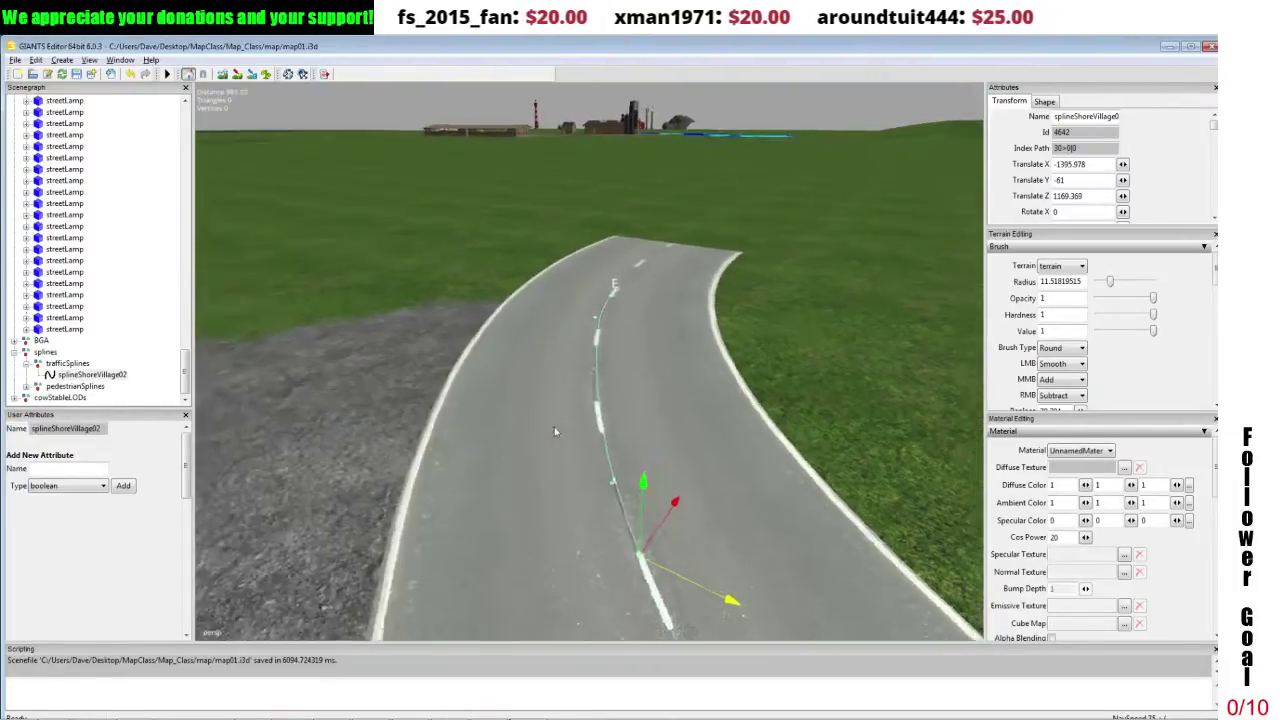
pyautogui.scroll(2, 559, 424)
pyautogui.click(603, 470)
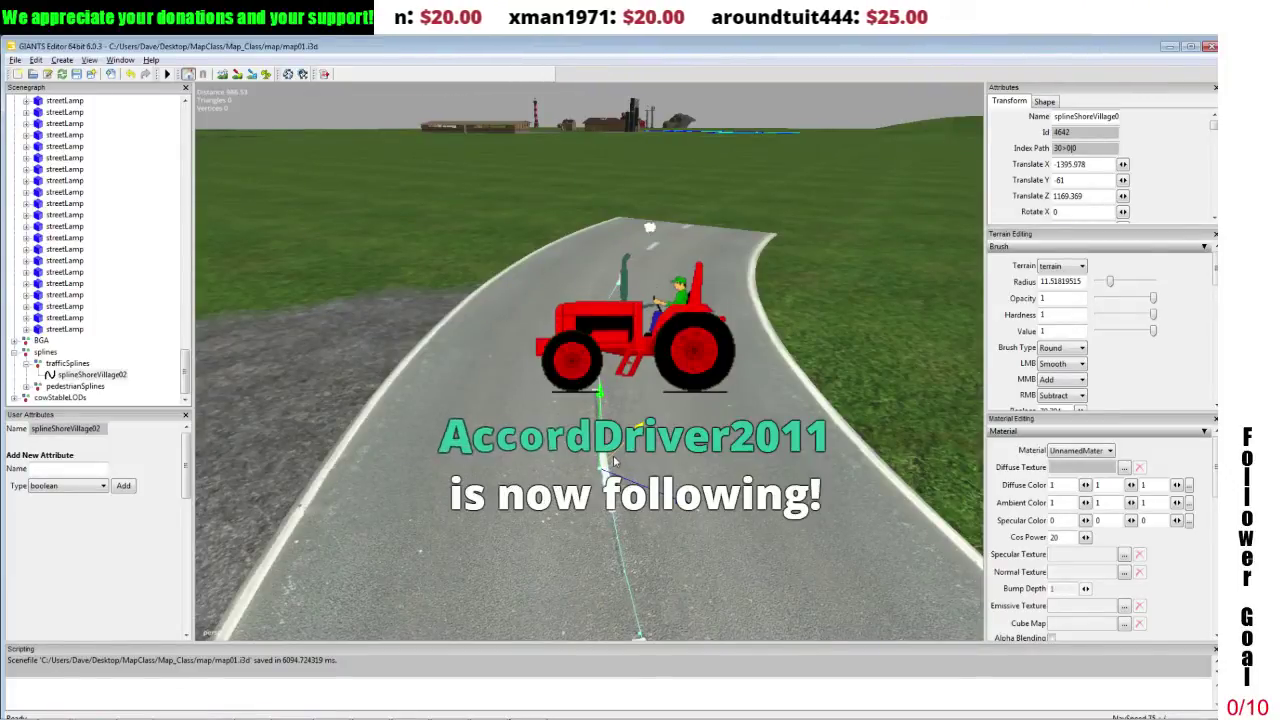
pyautogui.keyDown('alt'); pyautogui.moveTo(613, 455); pyautogui.dragTo(617, 435); pyautogui.keyUp('alt')
pyautogui.scroll(3, 617, 435)
# Select the control point in the gap behind the spline's end and nudge it sideways onto the centre line.
pyautogui.click(570, 355)
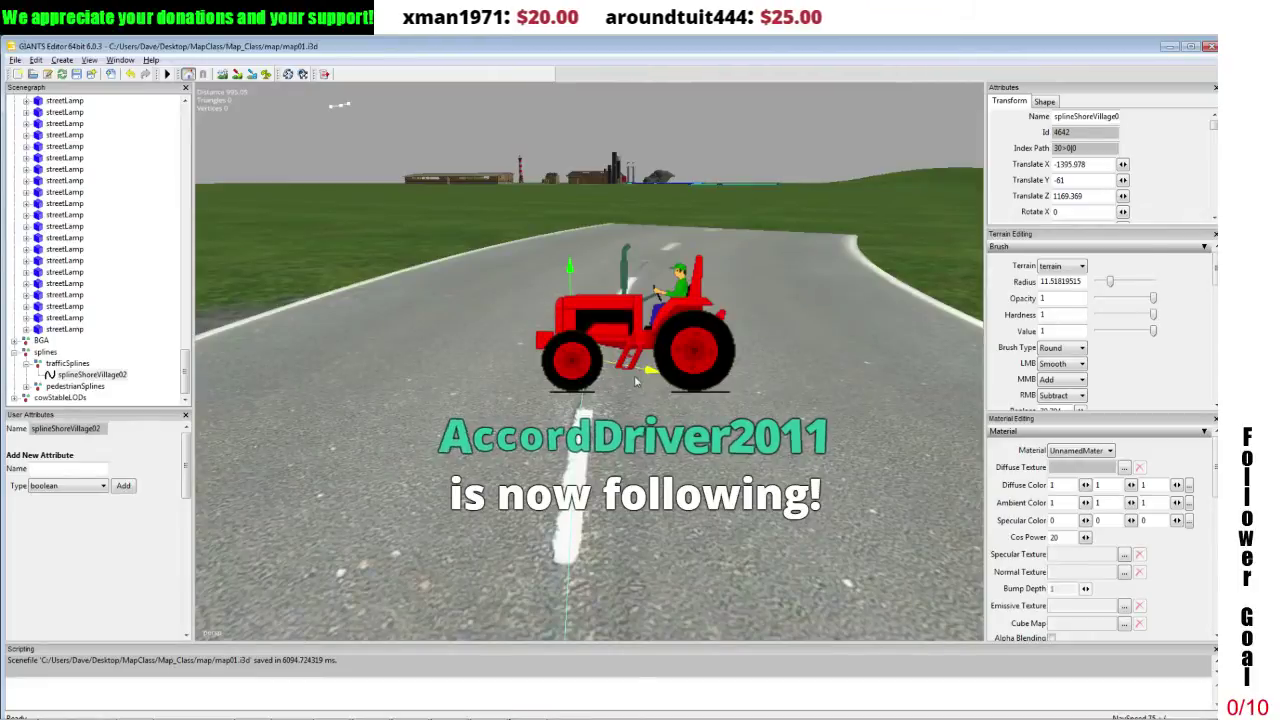
pyautogui.moveTo(633, 370); pyautogui.dragTo(637, 371)
pyautogui.keyDown('alt'); pyautogui.moveTo(638, 374); pyautogui.dragTo(636, 376, button='middle'); pyautogui.keyUp('alt')
pyautogui.keyDown('alt'); pyautogui.moveTo(635, 372); pyautogui.dragTo(605, 372); pyautogui.keyUp('alt')
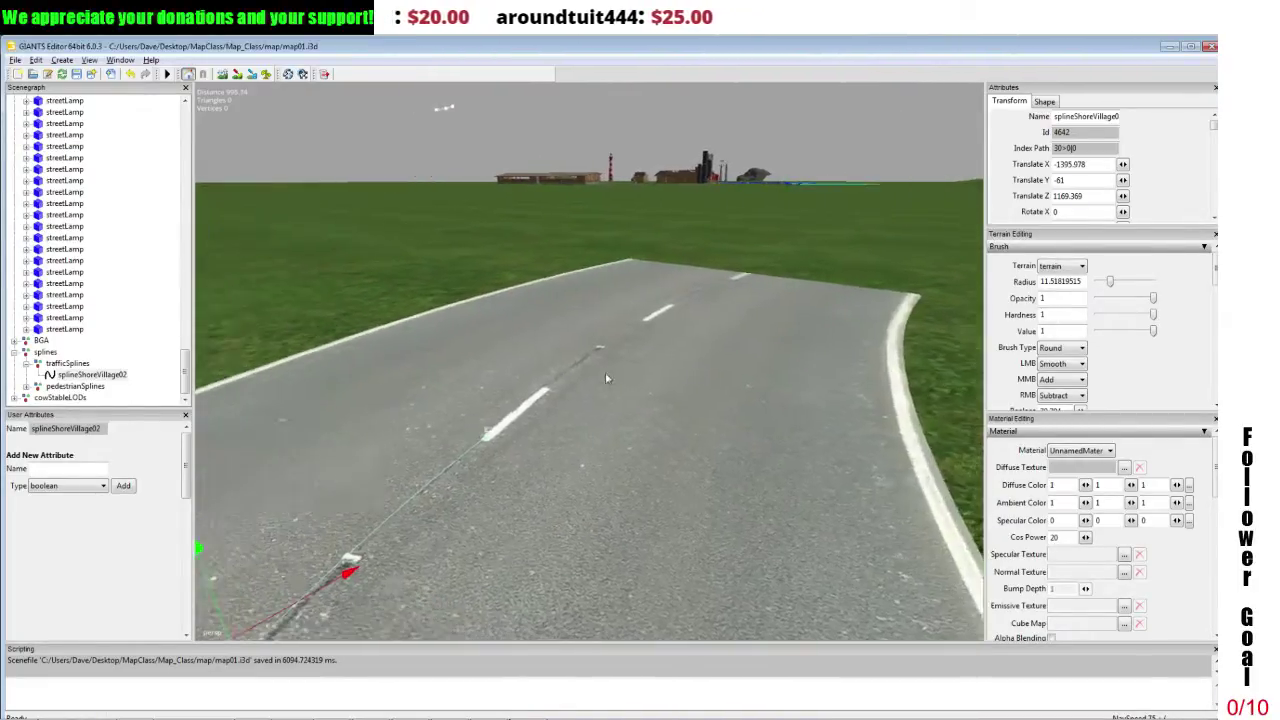
pyautogui.keyDown('alt'); pyautogui.moveTo(605, 372); pyautogui.dragTo(483, 461, button='right'); pyautogui.keyUp('alt')
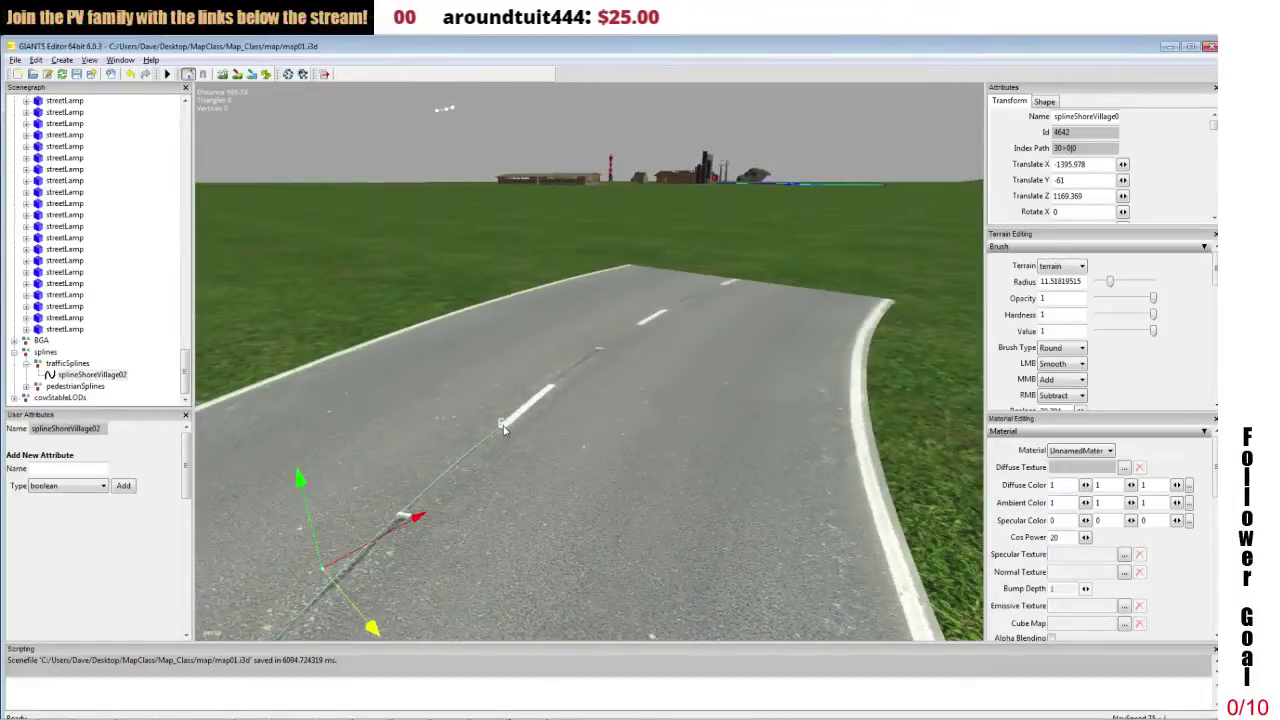
# Extend the spline from its end point at the dash's near end onto the next dash around the curve.
pyautogui.click(502, 425)
pyautogui.keyDown('alt'); pyautogui.moveTo(502, 425); pyautogui.dragTo(476, 417); pyautogui.keyUp('alt')
pyautogui.keyDown('alt'); pyautogui.moveTo(476, 417); pyautogui.dragTo(467, 421, button='middle'); pyautogui.keyUp('alt')
pyautogui.keyDown('alt'); pyautogui.moveTo(467, 421); pyautogui.dragTo(417, 430); pyautogui.keyUp('alt')
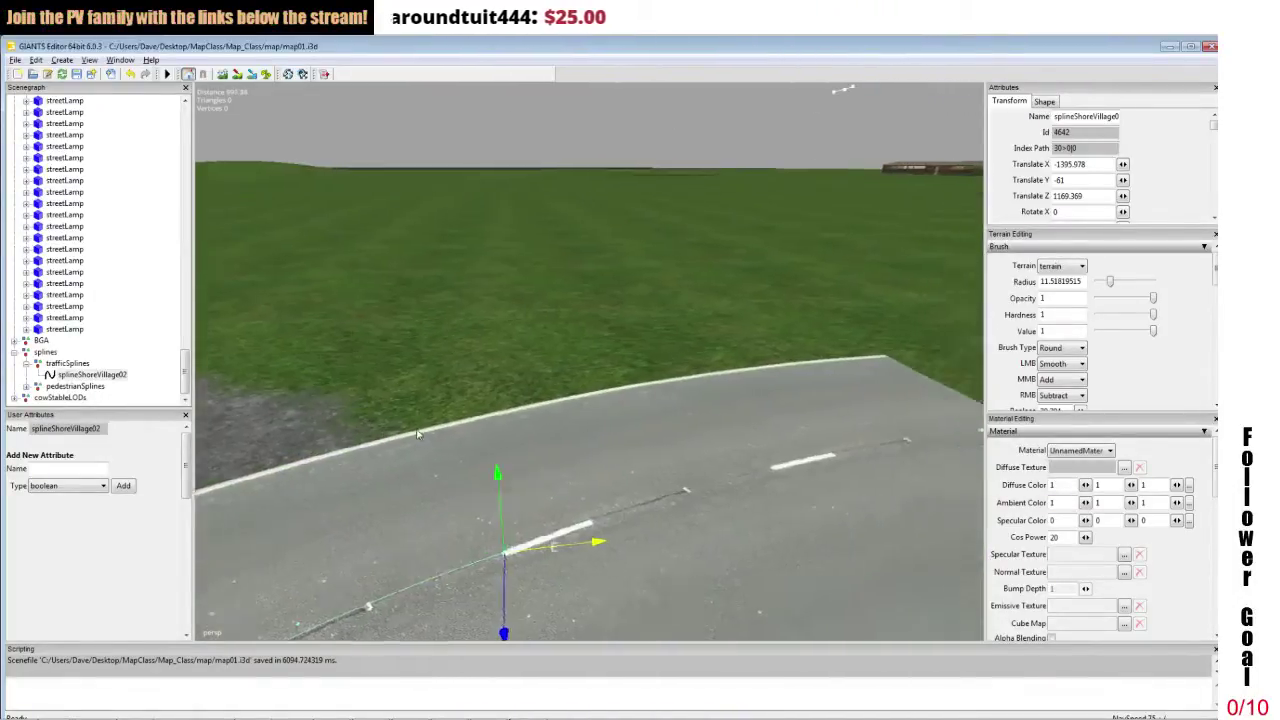
pyautogui.keyDown('alt'); pyautogui.moveTo(417, 431); pyautogui.dragTo(415, 428, button='middle'); pyautogui.keyUp('alt')
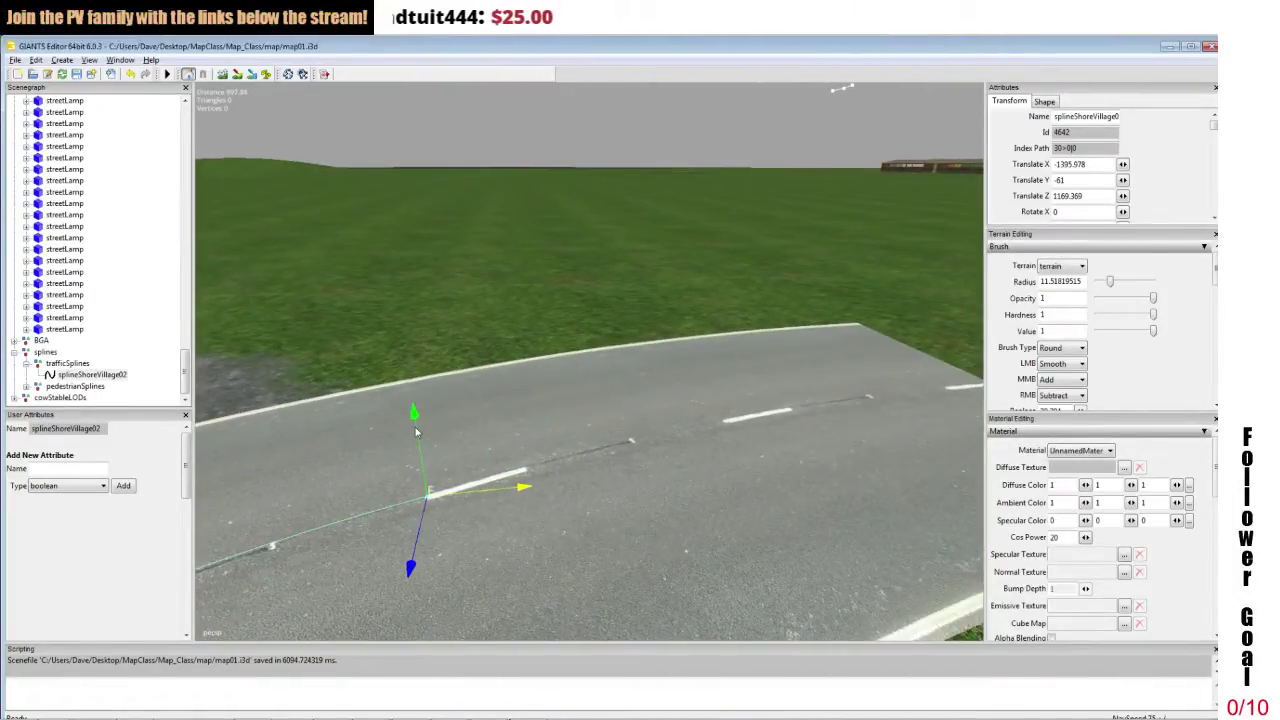
pyautogui.moveTo(416, 432); pyautogui.dragTo(769, 448)
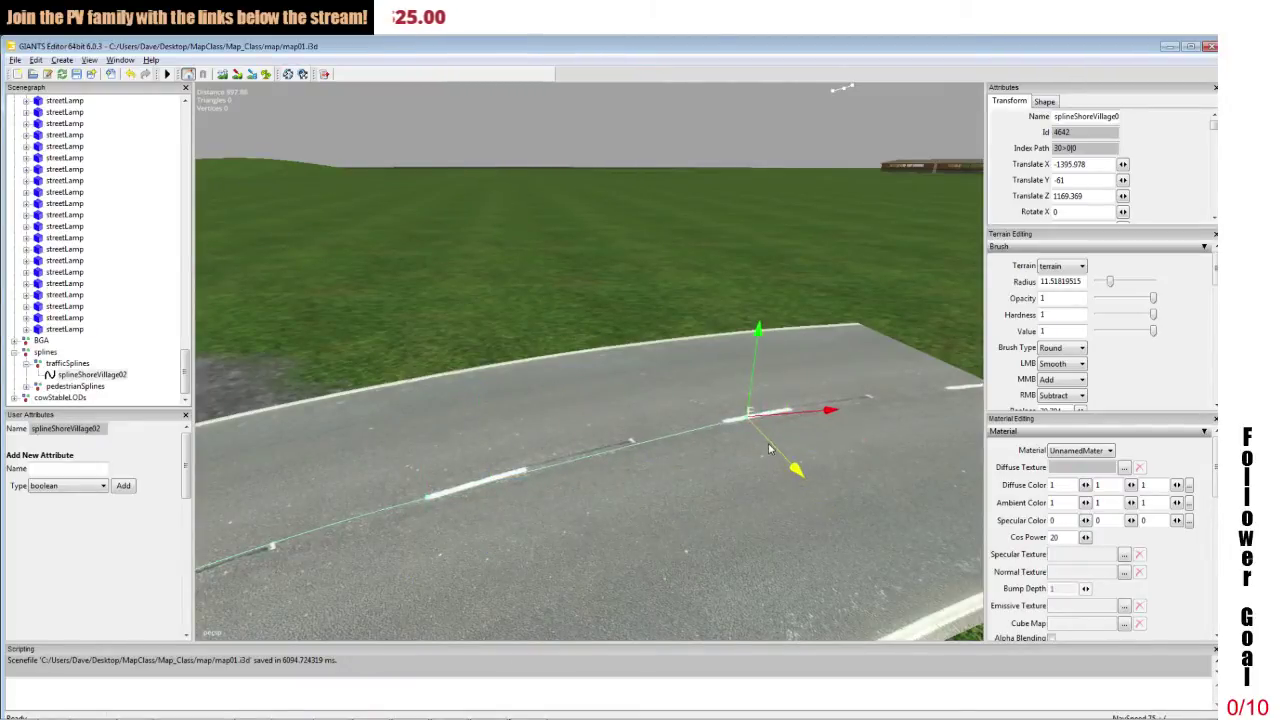
pyautogui.keyDown('alt'); pyautogui.moveTo(687, 413); pyautogui.dragTo(754, 400); pyautogui.keyUp('alt')
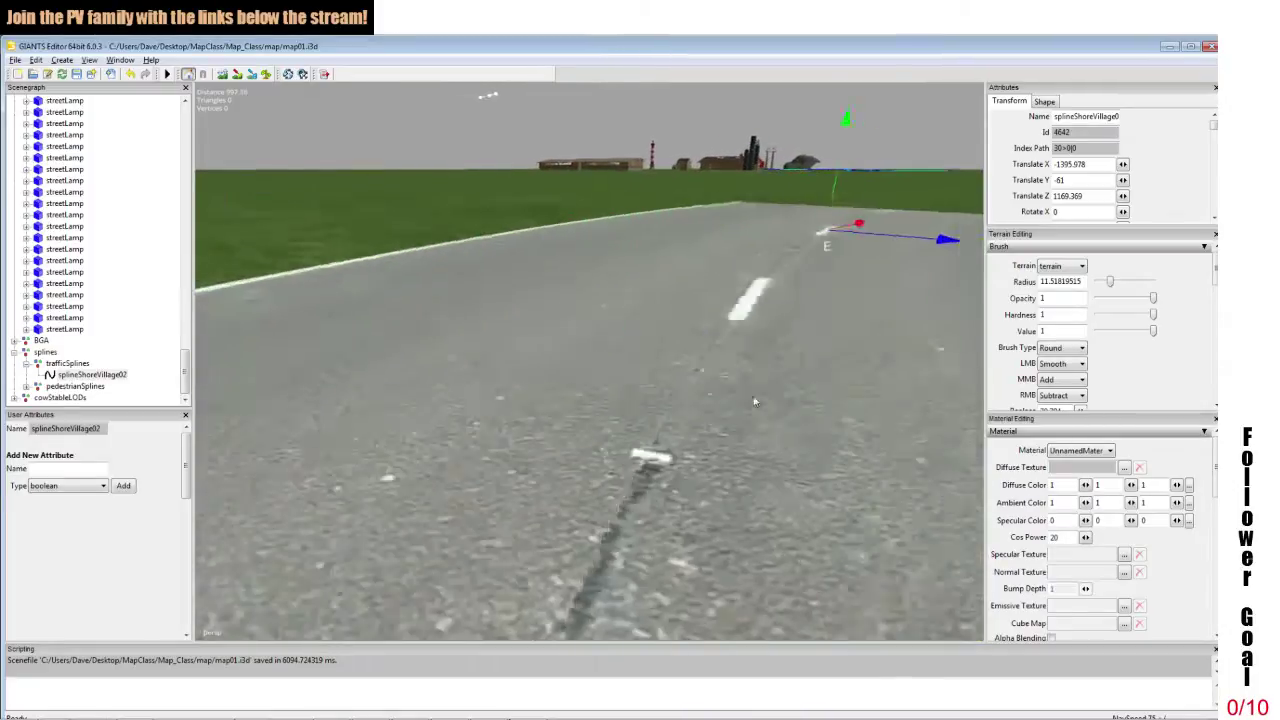
pyautogui.keyDown('alt'); pyautogui.moveTo(754, 400); pyautogui.dragTo(753, 396, button='middle'); pyautogui.keyUp('alt')
pyautogui.keyDown('alt'); pyautogui.moveTo(753, 396); pyautogui.dragTo(793, 399); pyautogui.keyUp('alt')
pyautogui.scroll(-1, 793, 399)
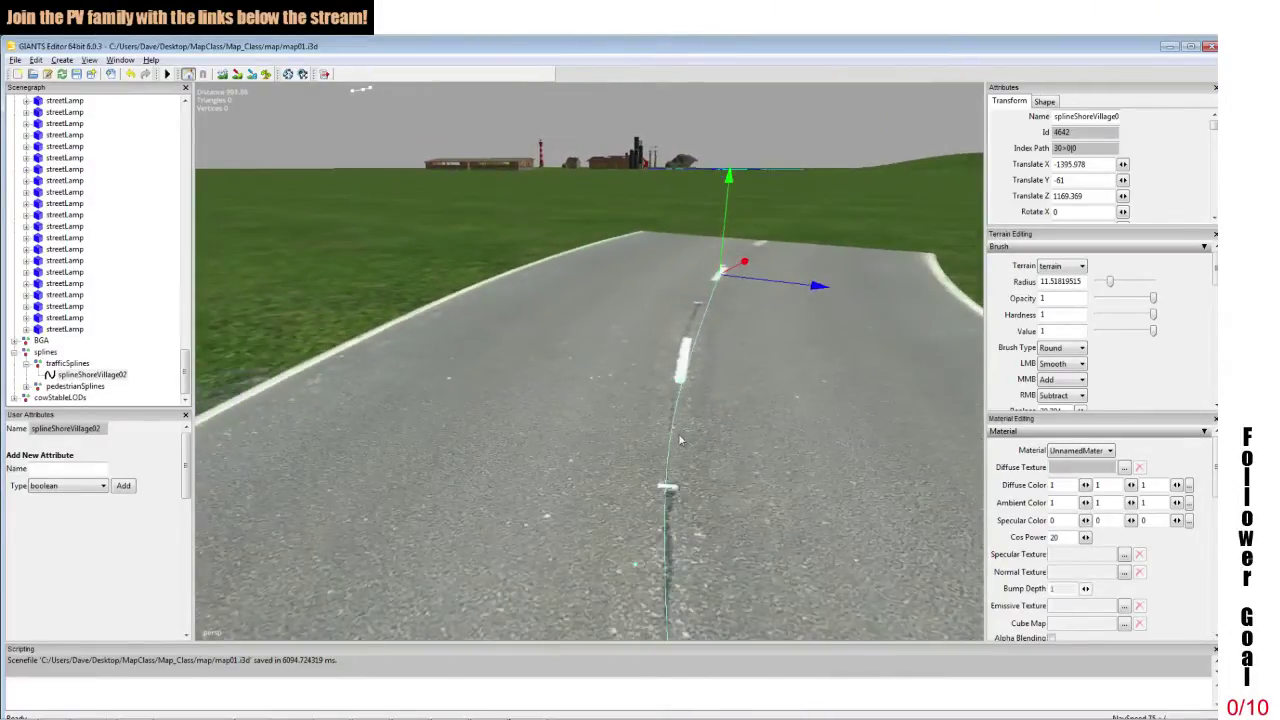
# Insert a control point in the gap before the dash behind the spline's end and move it forward to the dash's near end.
pyautogui.keyDown('alt'); pyautogui.moveTo(699, 411); pyautogui.dragTo(633, 359, button='middle'); pyautogui.keyUp('alt')
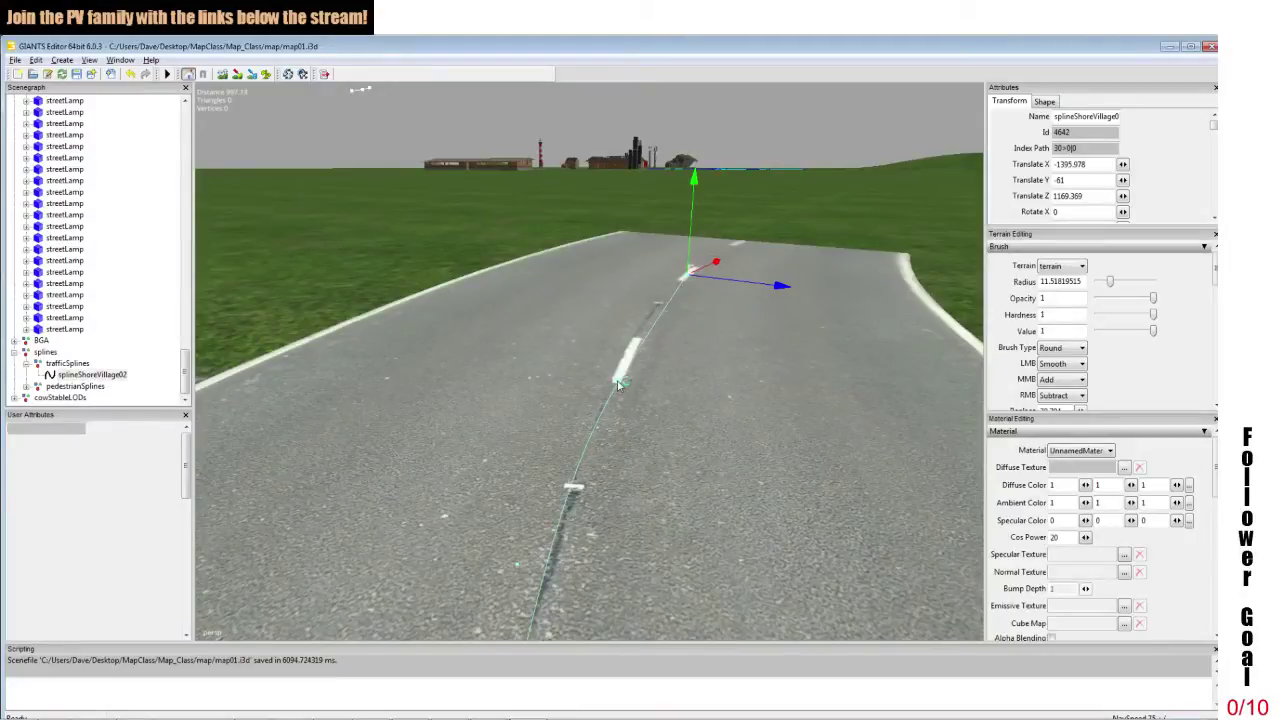
pyautogui.click(616, 384)
pyautogui.press('Insert')
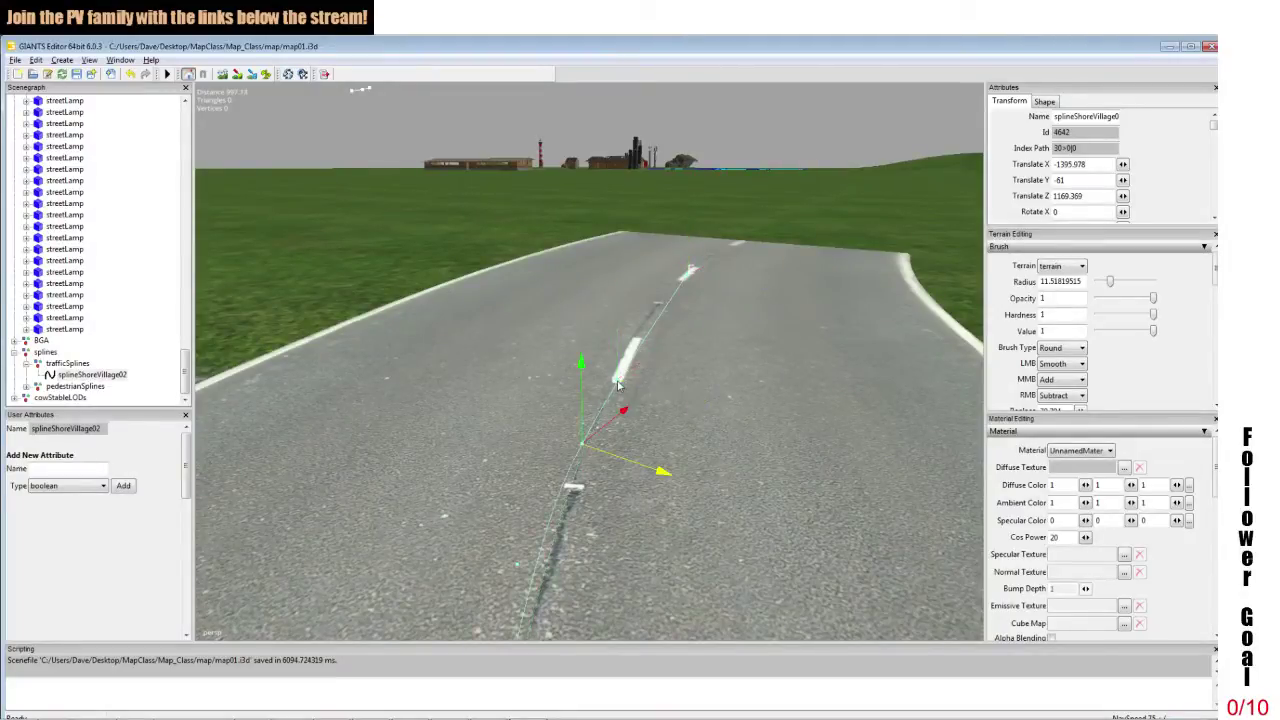
pyautogui.moveTo(600, 428); pyautogui.dragTo(664, 345)
pyautogui.moveTo(666, 397); pyautogui.dragTo(646, 394)
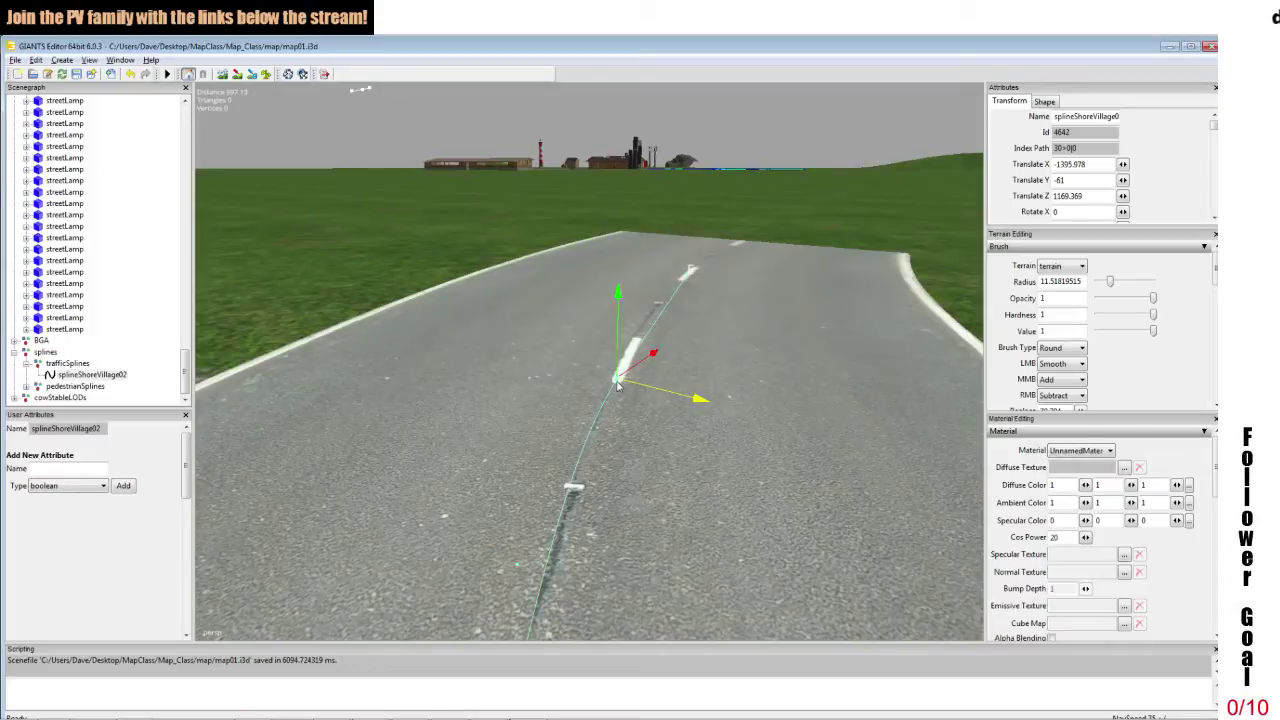
pyautogui.moveTo(618, 386); pyautogui.dragTo(644, 398)
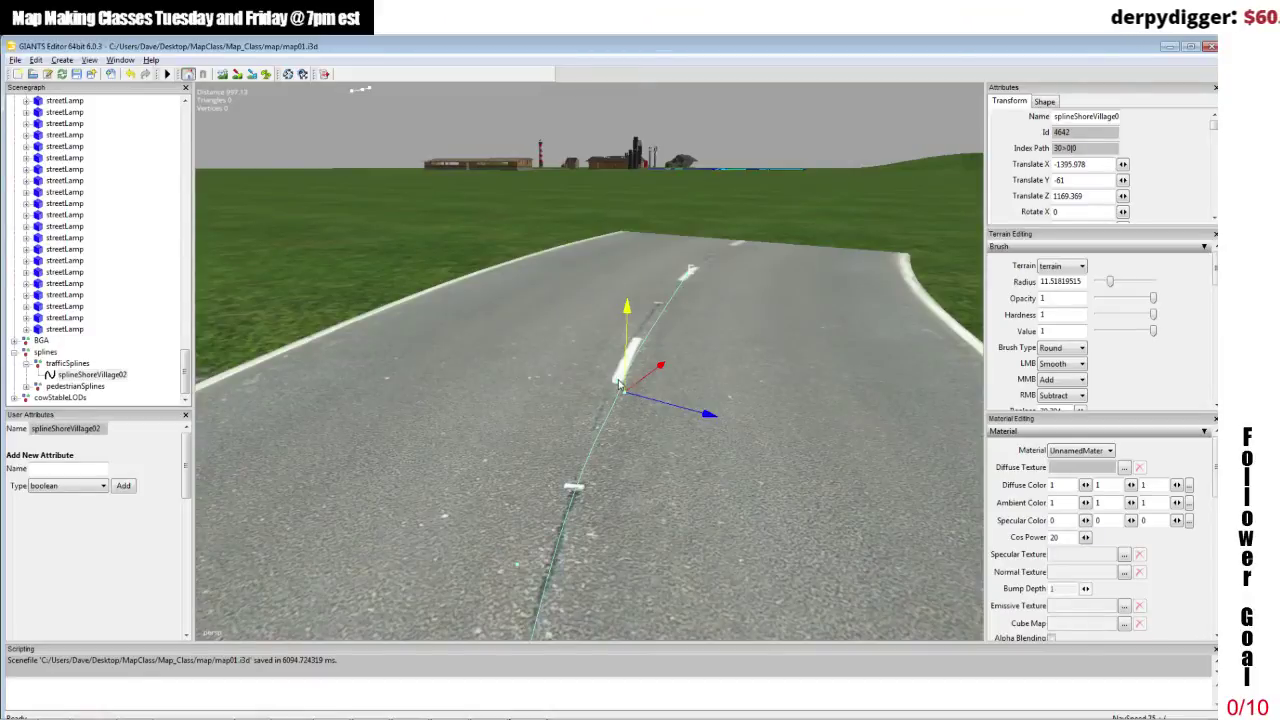
# Try adding an extra control point on the dash itself and shifting it sideways to bend the spline along the centre line.
pyautogui.keyDown('alt'); pyautogui.moveTo(636, 385); pyautogui.dragTo(683, 378); pyautogui.keyUp('alt')
pyautogui.keyDown('alt'); pyautogui.moveTo(683, 378); pyautogui.dragTo(689, 380, button='middle'); pyautogui.keyUp('alt')
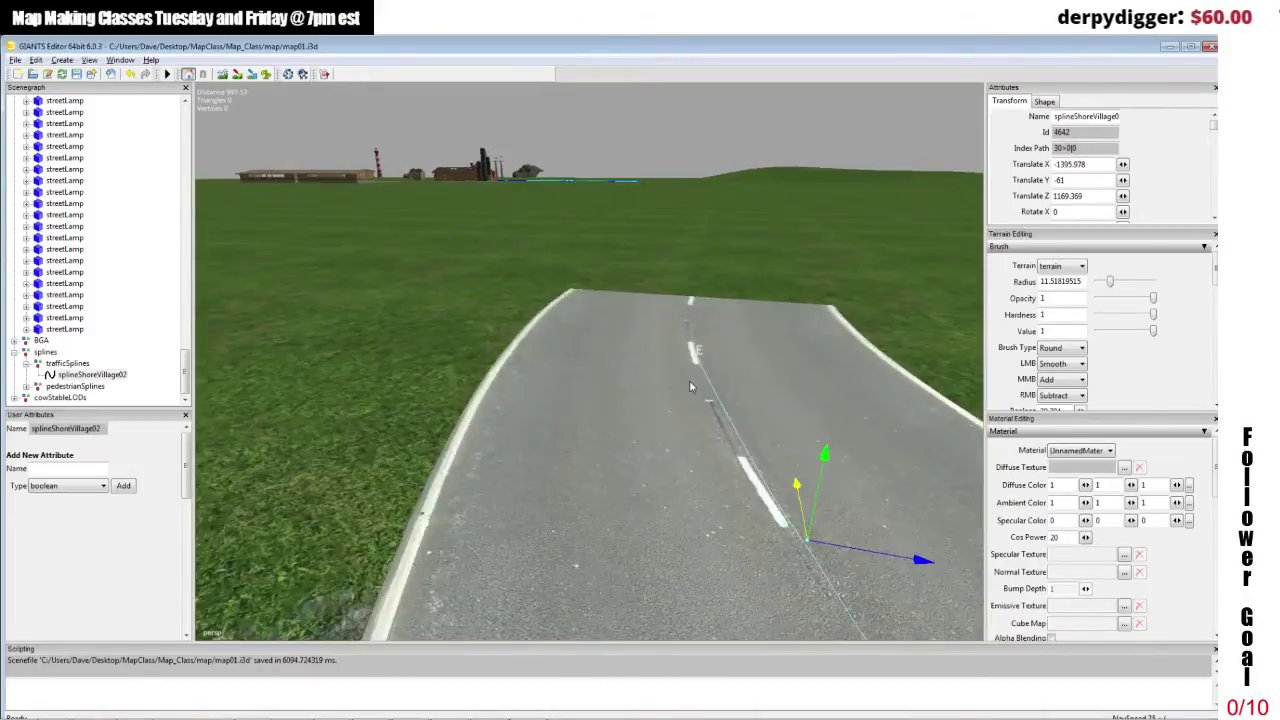
pyautogui.keyDown('alt'); pyautogui.moveTo(689, 380); pyautogui.dragTo(746, 397); pyautogui.keyUp('alt')
pyautogui.scroll(1, 746, 397)
pyautogui.scroll(1, 745, 392)
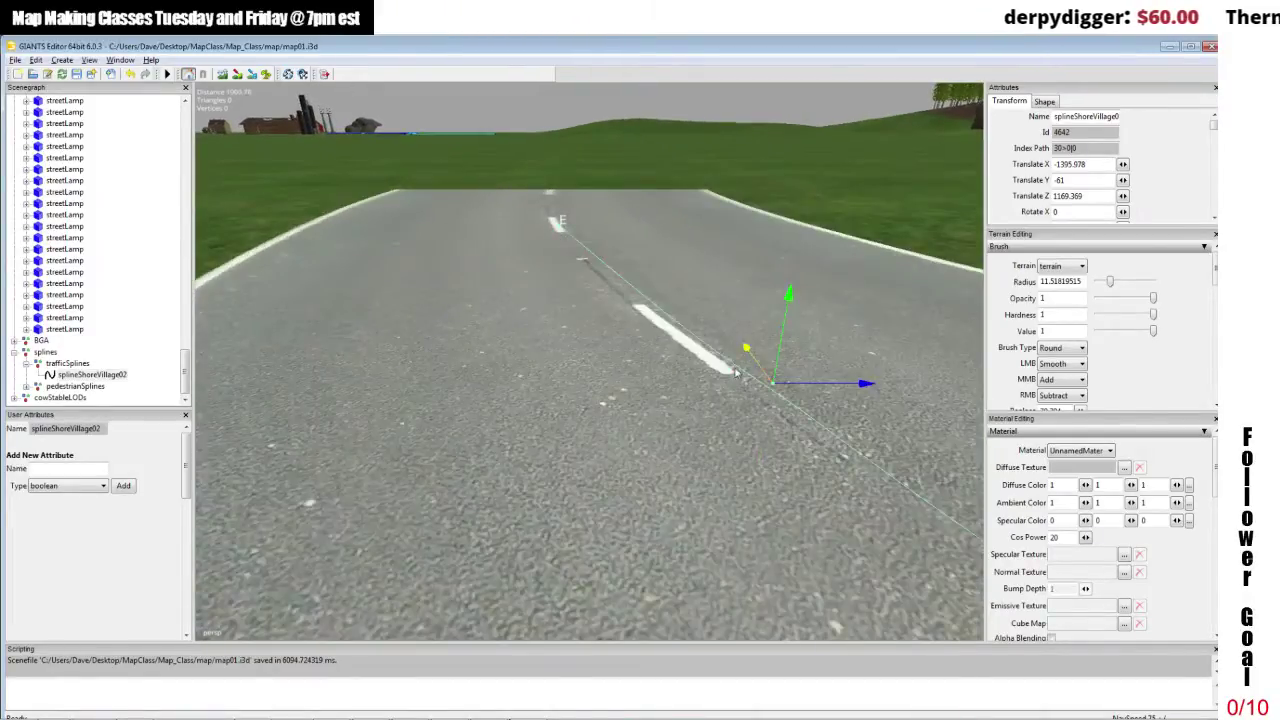
pyautogui.click(729, 370)
pyautogui.moveTo(747, 374); pyautogui.dragTo(718, 374)
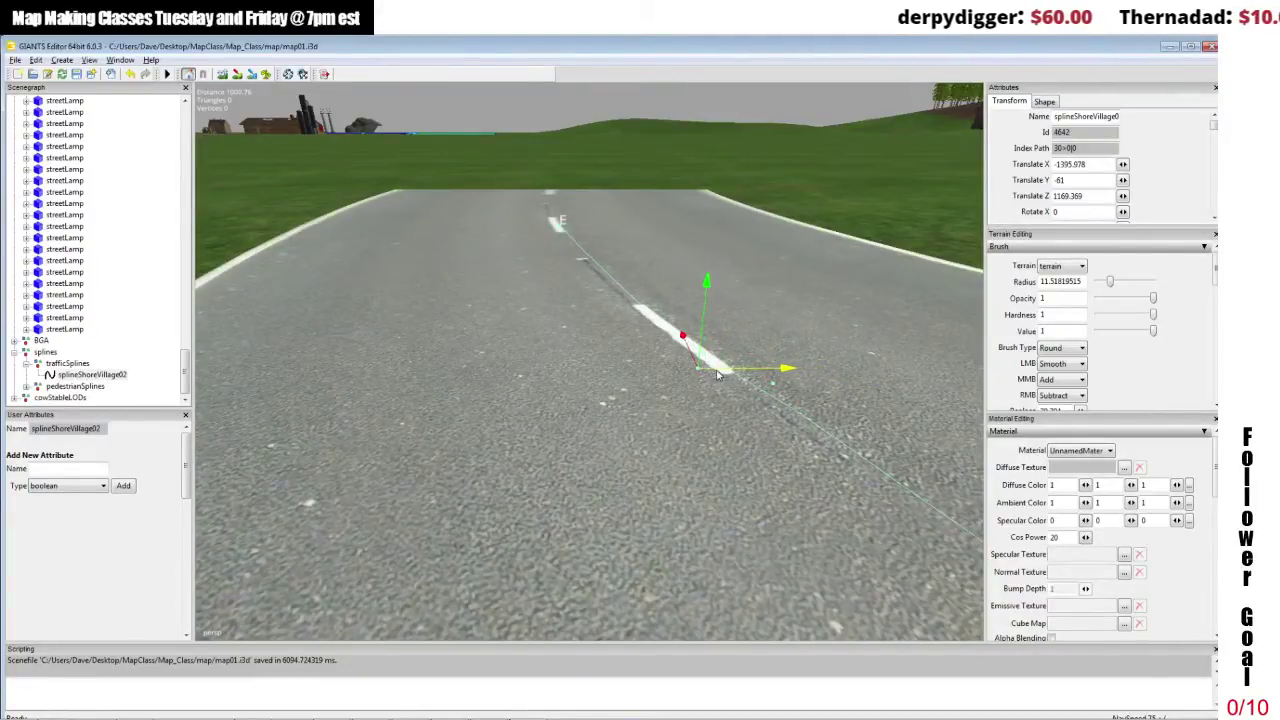
pyautogui.keyDown('alt'); pyautogui.moveTo(717, 370); pyautogui.dragTo(710, 377, button='middle'); pyautogui.keyUp('alt')
pyautogui.keyDown('alt'); pyautogui.moveTo(710, 377); pyautogui.dragTo(685, 387); pyautogui.keyUp('alt')
pyautogui.keyDown('alt'); pyautogui.moveTo(685, 387); pyautogui.dragTo(685, 384, button='middle'); pyautogui.keyUp('alt')
pyautogui.keyDown('alt'); pyautogui.moveTo(685, 385); pyautogui.dragTo(653, 385); pyautogui.keyUp('alt')
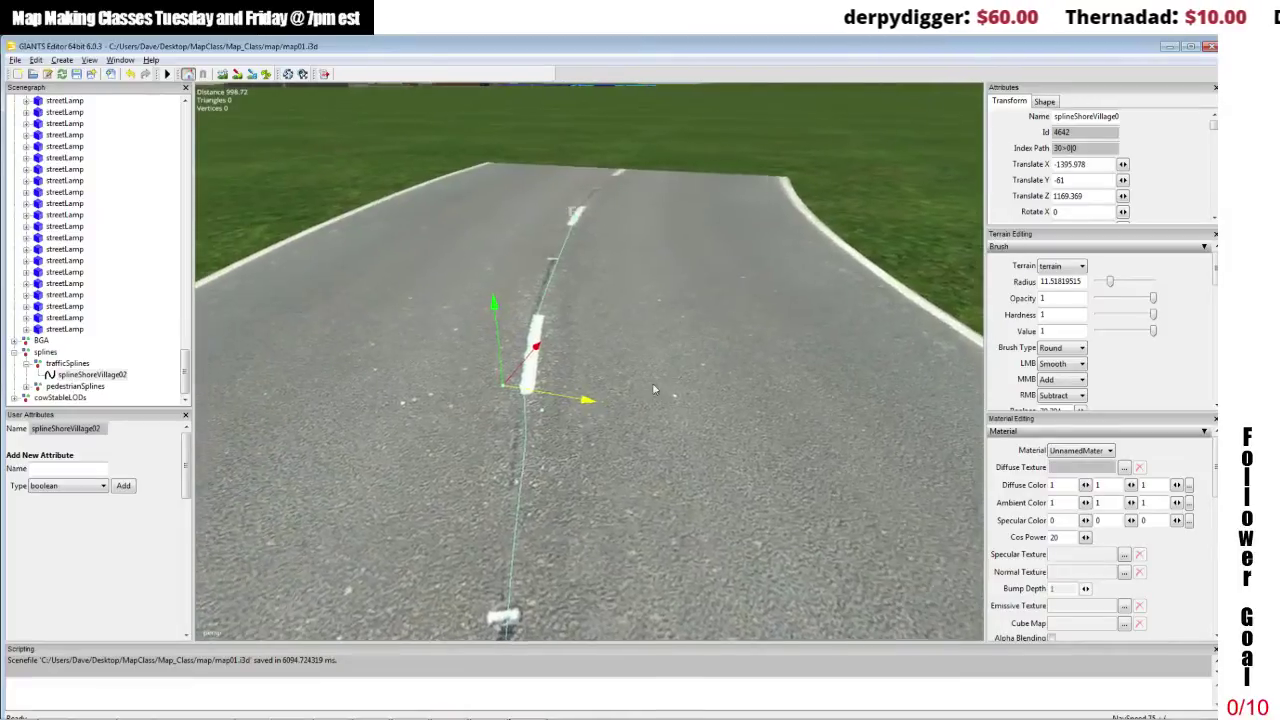
pyautogui.moveTo(571, 402); pyautogui.dragTo(532, 406)
pyautogui.keyDown('alt'); pyautogui.moveTo(532, 406); pyautogui.dragTo(537, 400, button='middle'); pyautogui.keyUp('alt')
pyautogui.keyDown('alt'); pyautogui.moveTo(537, 400); pyautogui.dragTo(557, 396); pyautogui.keyUp('alt')
pyautogui.scroll(1, 557, 396)
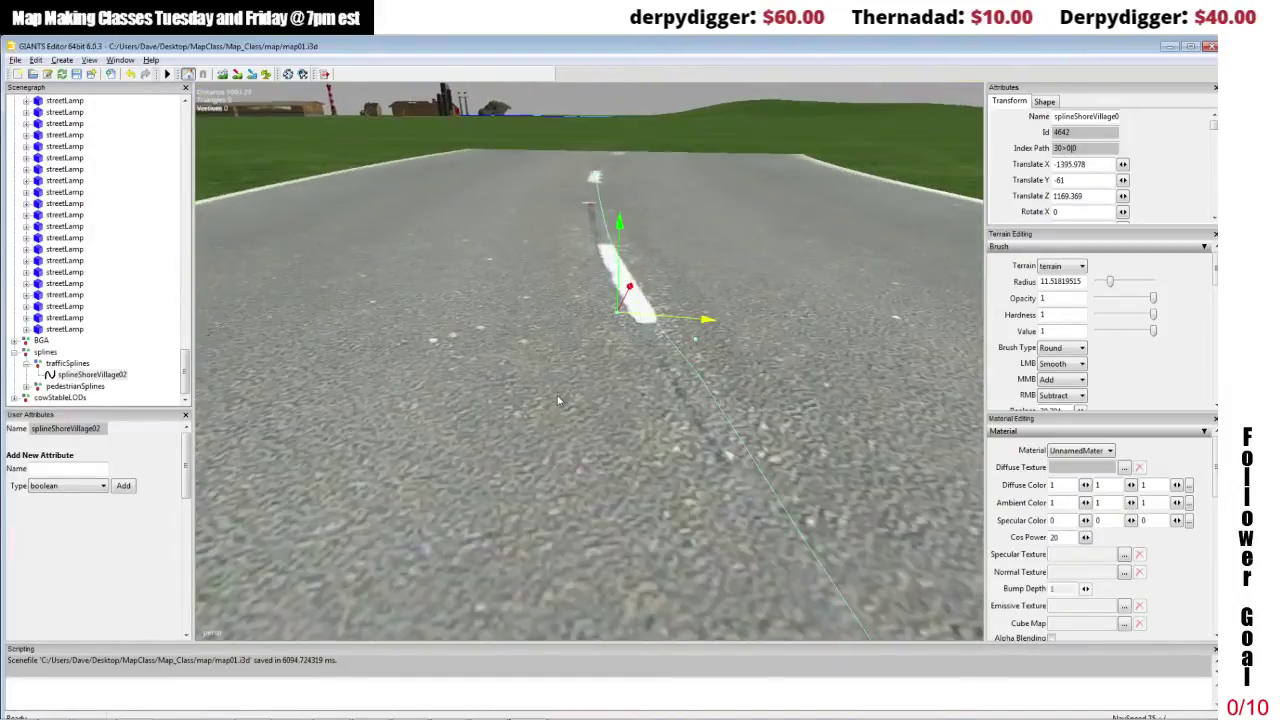
pyautogui.click(692, 347)
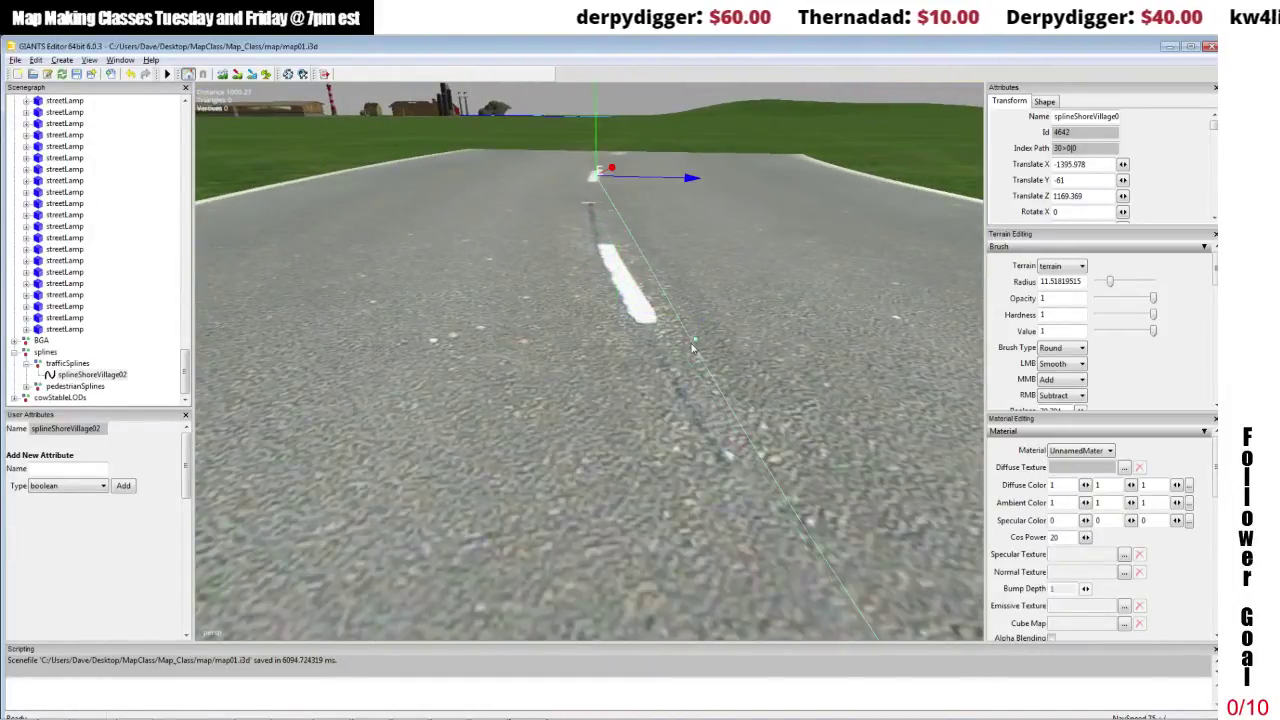
# Move the control point just before the dash sideways onto the road's centre line.
pyautogui.click(697, 345)
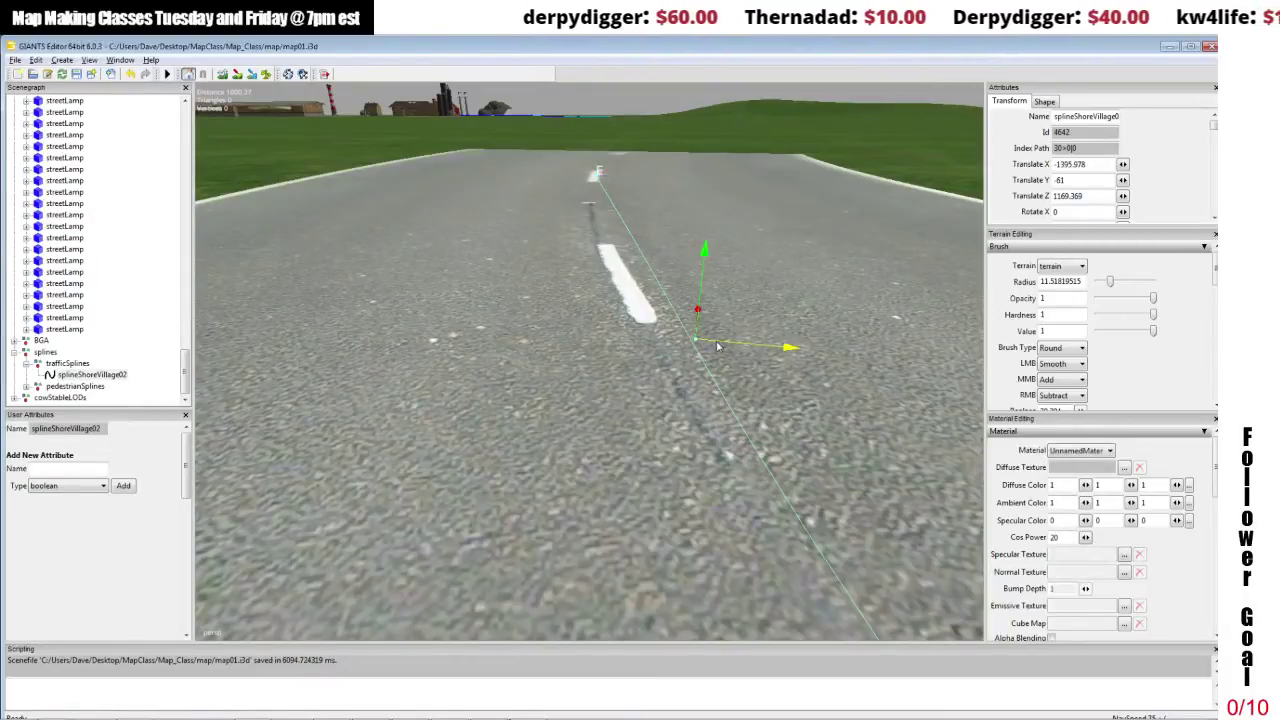
pyautogui.moveTo(716, 344); pyautogui.dragTo(666, 341)
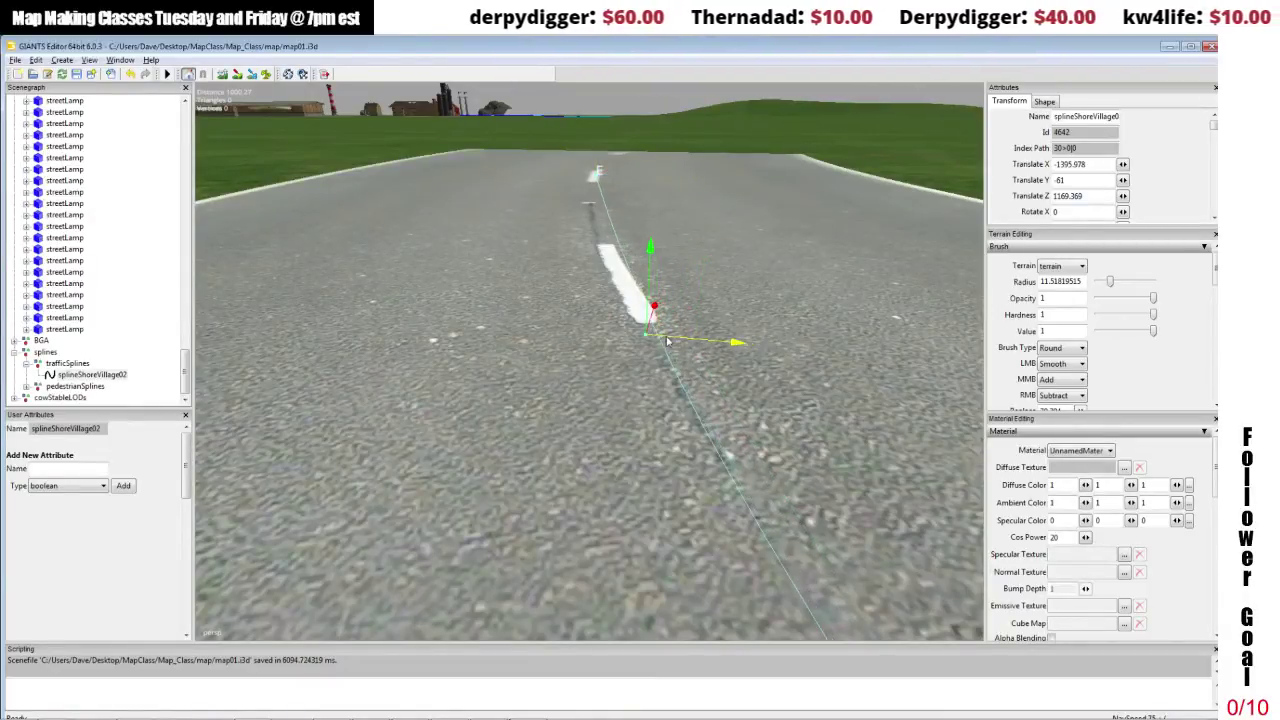
# Pull the spline's end point back from the far dash to the joint mark in the gap and align it with the centre line.
pyautogui.scroll(-6, 664, 344)
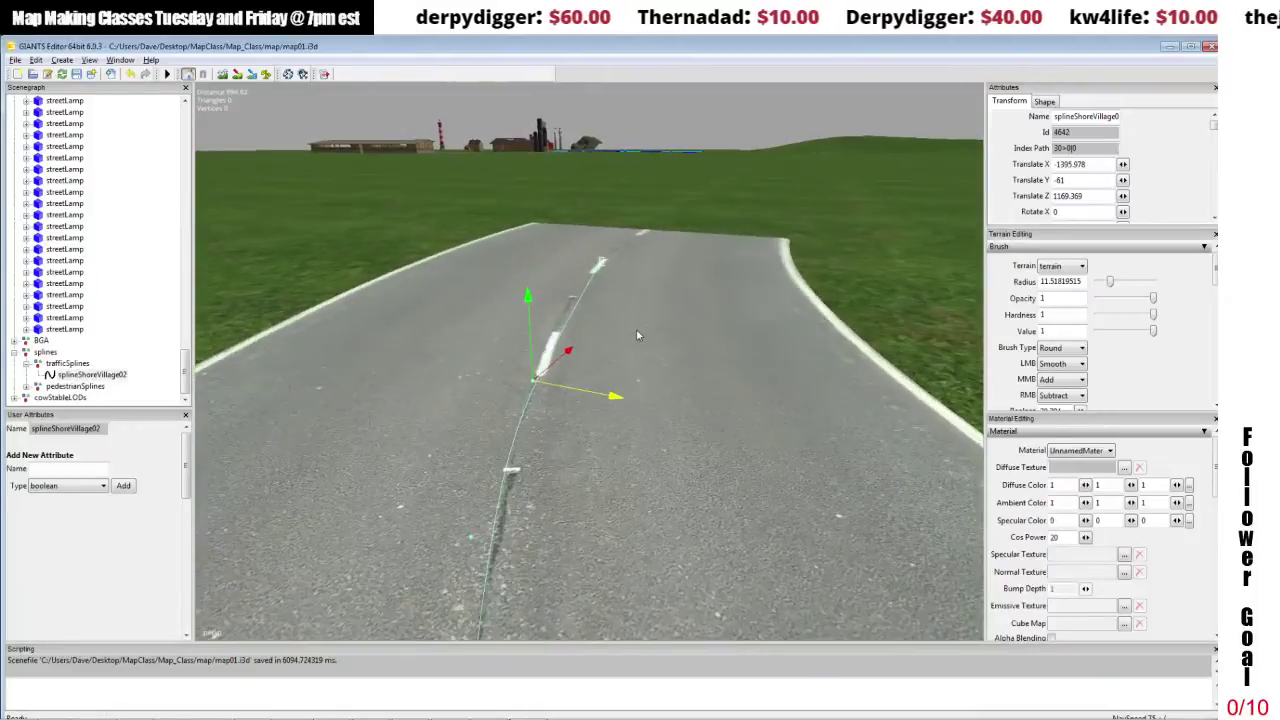
pyautogui.scroll(3, 637, 335)
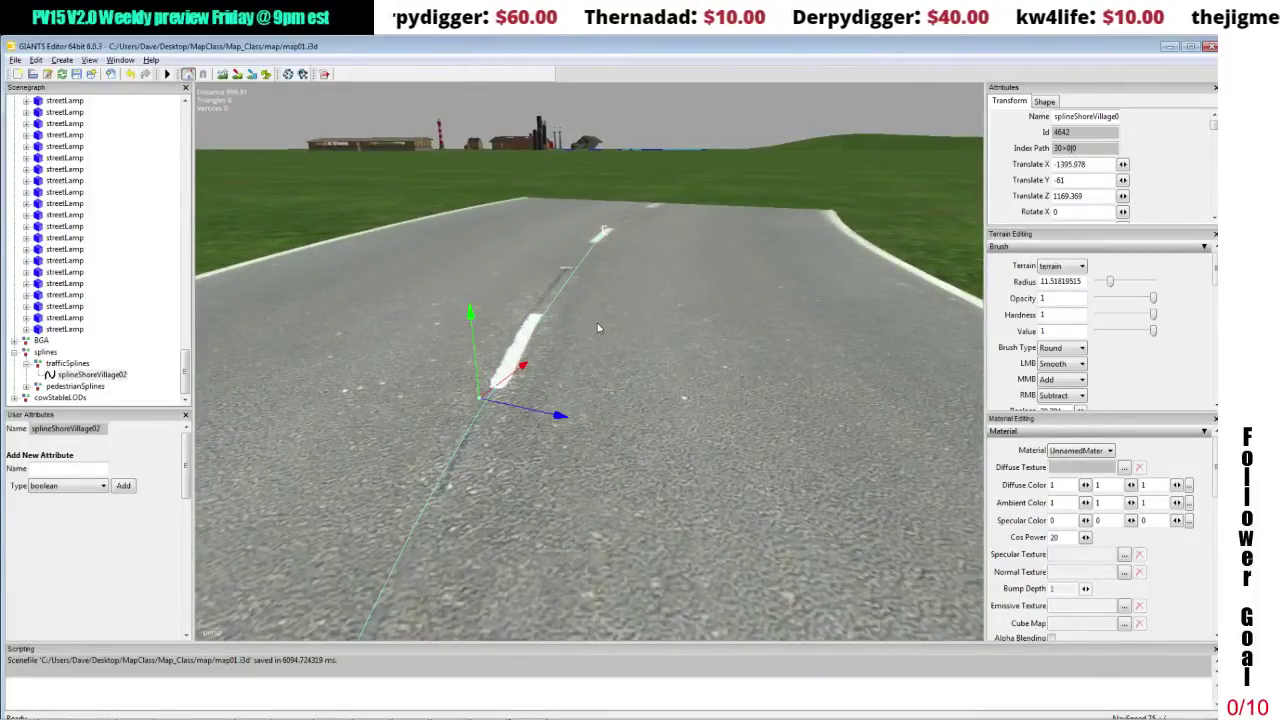
pyautogui.click(601, 240)
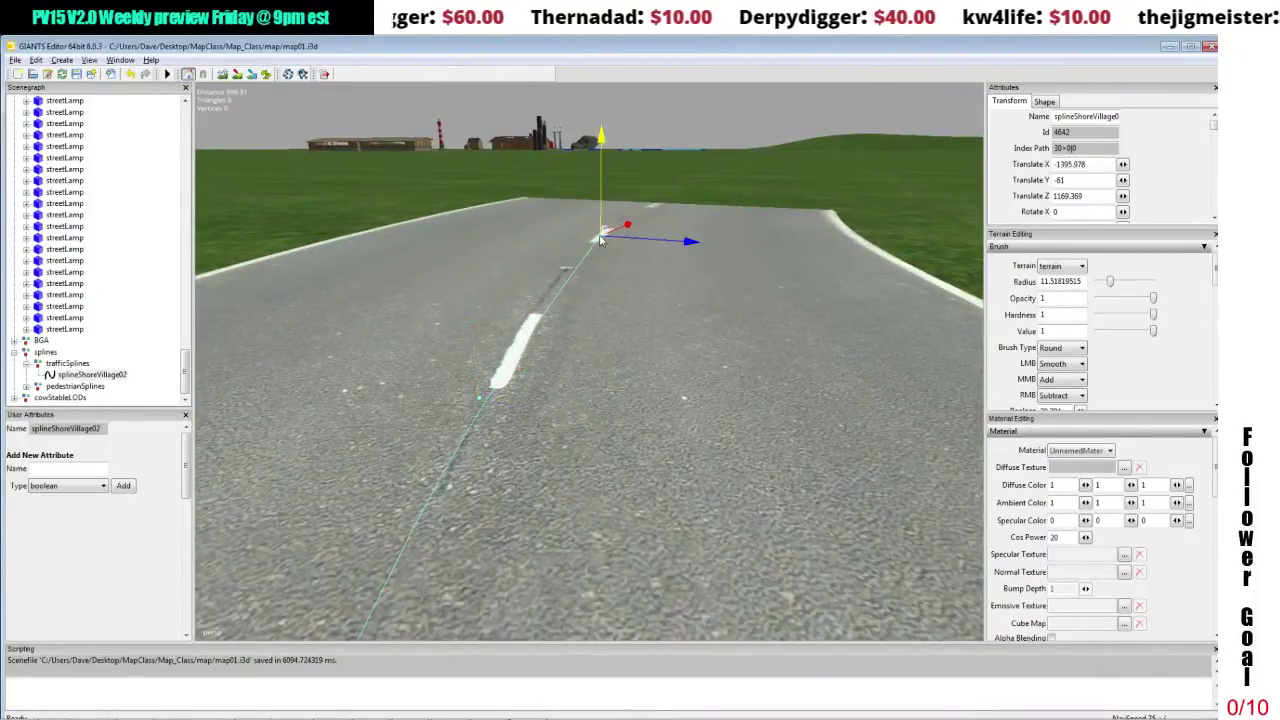
pyautogui.moveTo(618, 228); pyautogui.dragTo(543, 323)
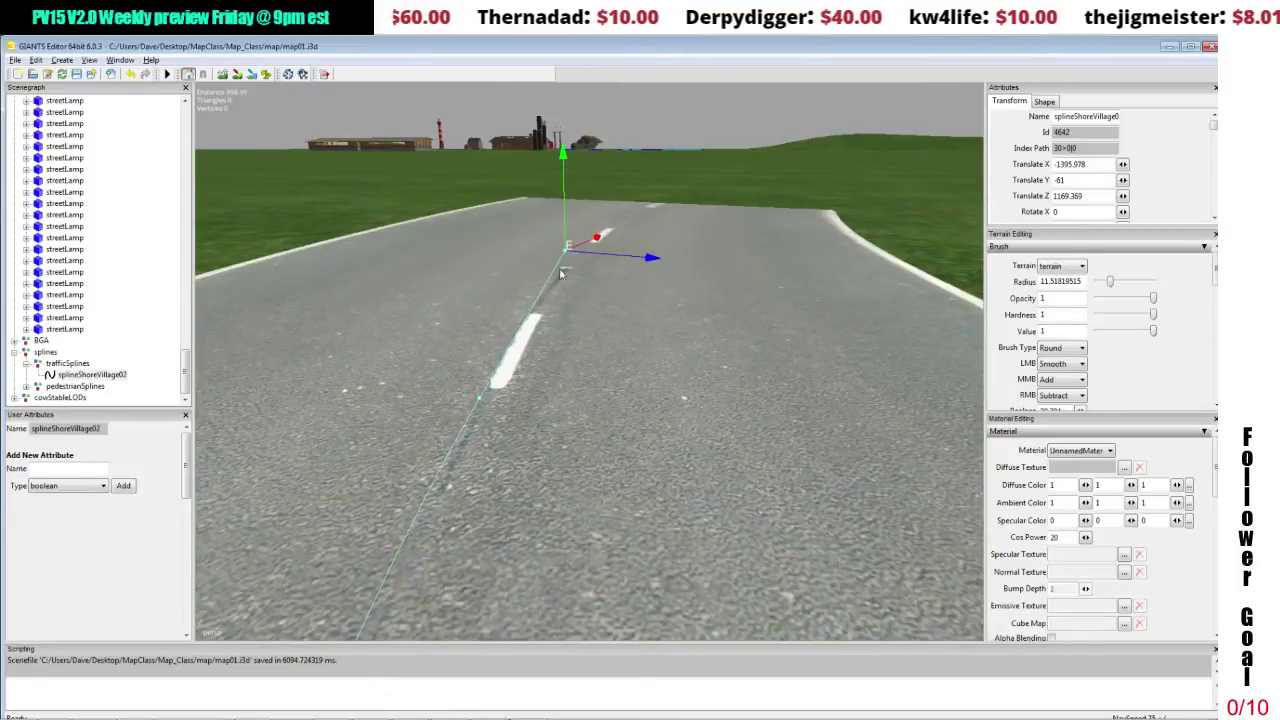
pyautogui.moveTo(584, 254)
pyautogui.mouseDown()
pyautogui.moveTo(598, 256)
pyautogui.moveTo(562, 279)
pyautogui.moveTo(602, 272)
pyautogui.mouseUp()
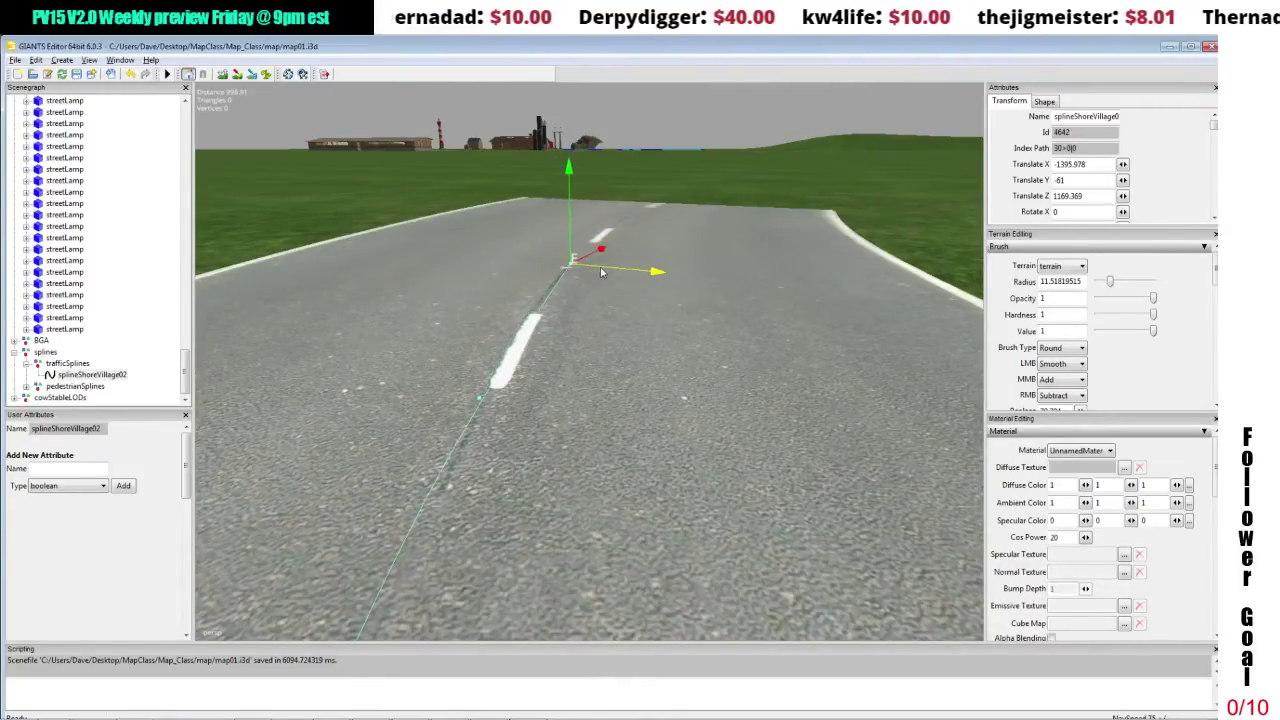
# Extend the spline from the joint mark with a new end point placed just past the far end of the next dash.
pyautogui.keyDown('alt'); pyautogui.moveTo(601, 272); pyautogui.dragTo(601, 268, button='middle'); pyautogui.keyUp('alt')
pyautogui.keyDown('alt'); pyautogui.moveTo(601, 268); pyautogui.dragTo(597, 279); pyautogui.keyUp('alt')
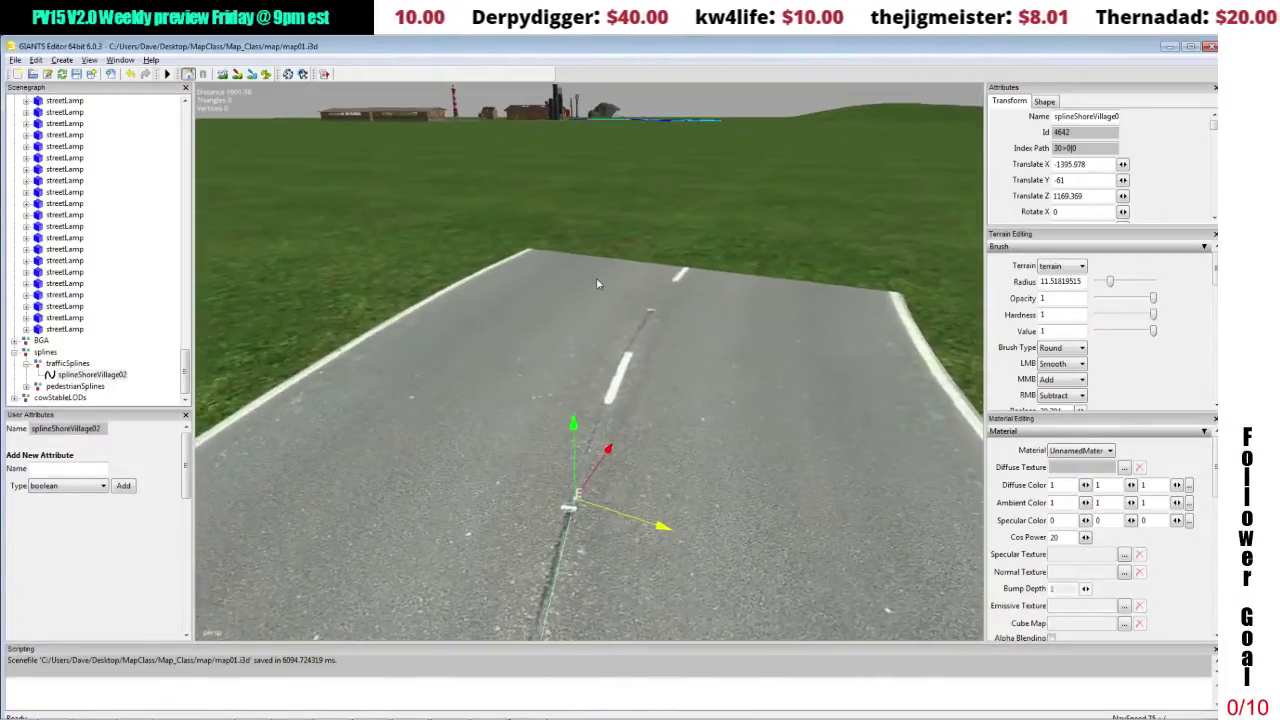
pyautogui.keyDown('alt'); pyautogui.moveTo(597, 279); pyautogui.dragTo(603, 285, button='right'); pyautogui.keyUp('alt')
pyautogui.press('Insert')
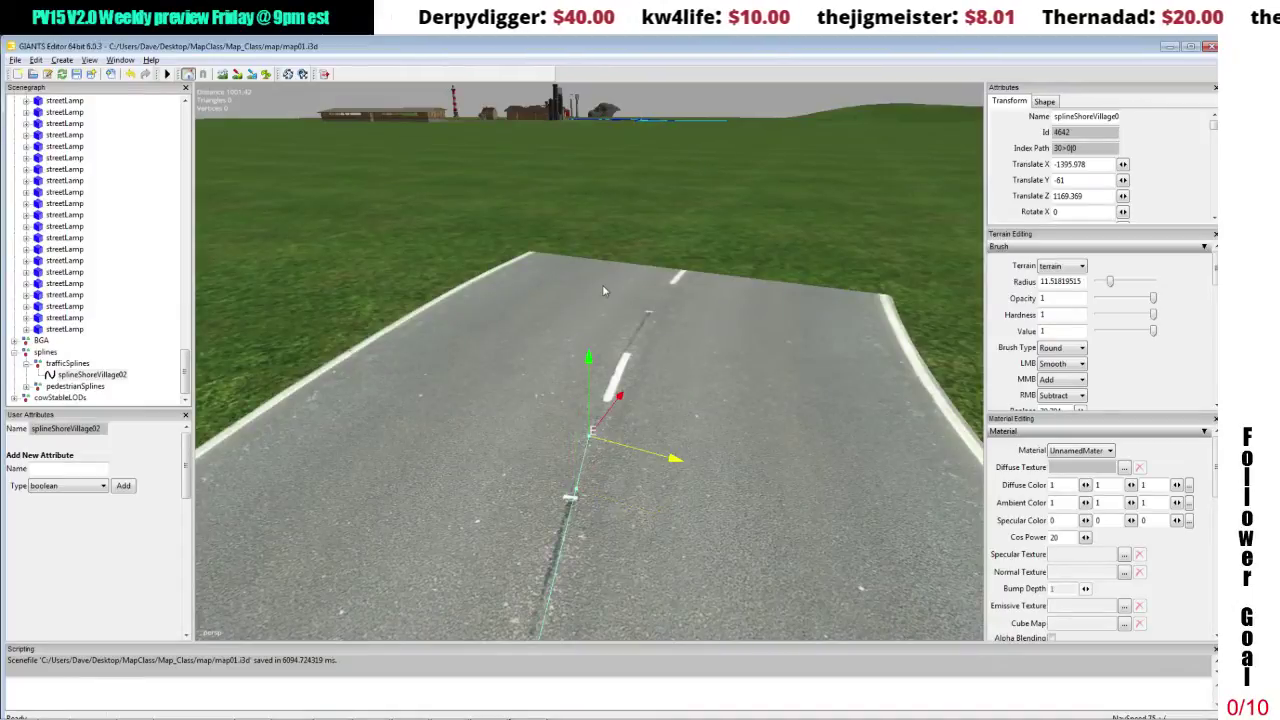
pyautogui.moveTo(620, 400); pyautogui.dragTo(628, 366)
pyautogui.keyDown('alt'); pyautogui.moveTo(628, 366); pyautogui.dragTo(628, 360, button='right'); pyautogui.keyUp('alt')
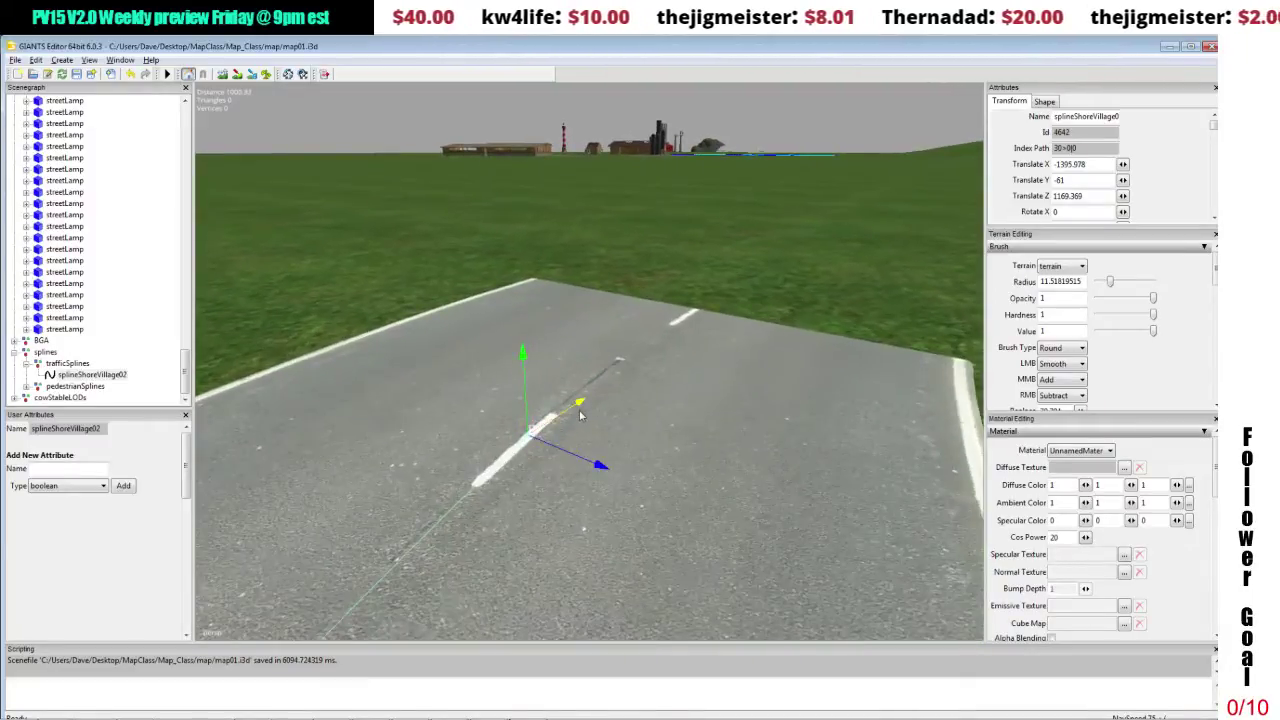
pyautogui.moveTo(580, 415); pyautogui.dragTo(620, 422)
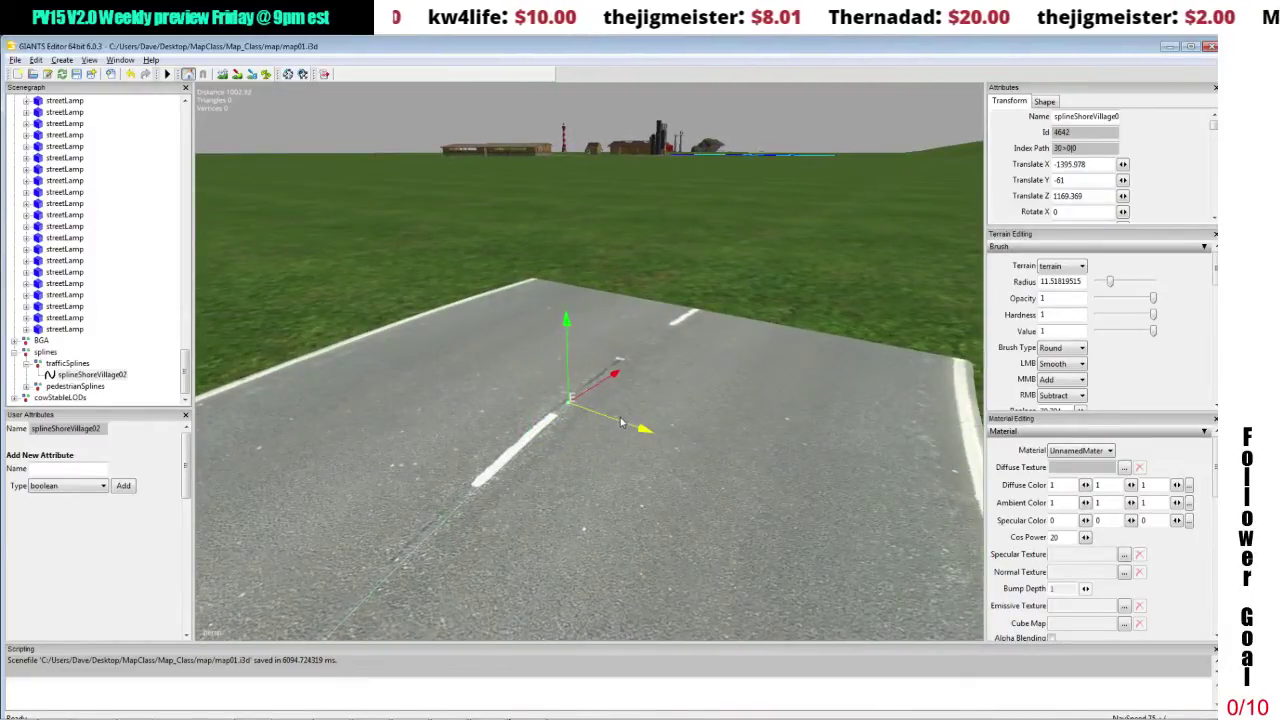
# Extend the spline to the last dash at the road's end and nudge the preceding control point sideways onto the centre line.
pyautogui.moveTo(619, 421); pyautogui.dragTo(598, 411, button='middle')
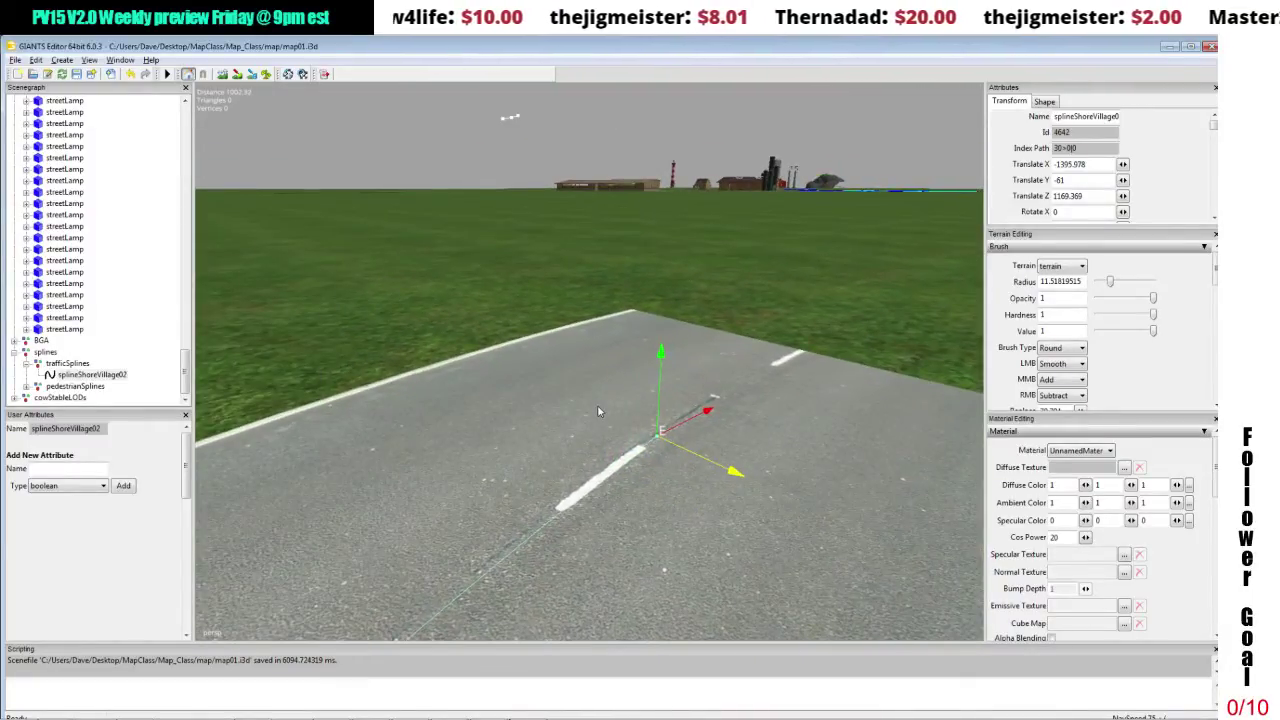
pyautogui.moveTo(597, 404); pyautogui.dragTo(924, 351)
pyautogui.moveTo(839, 375); pyautogui.dragTo(843, 371)
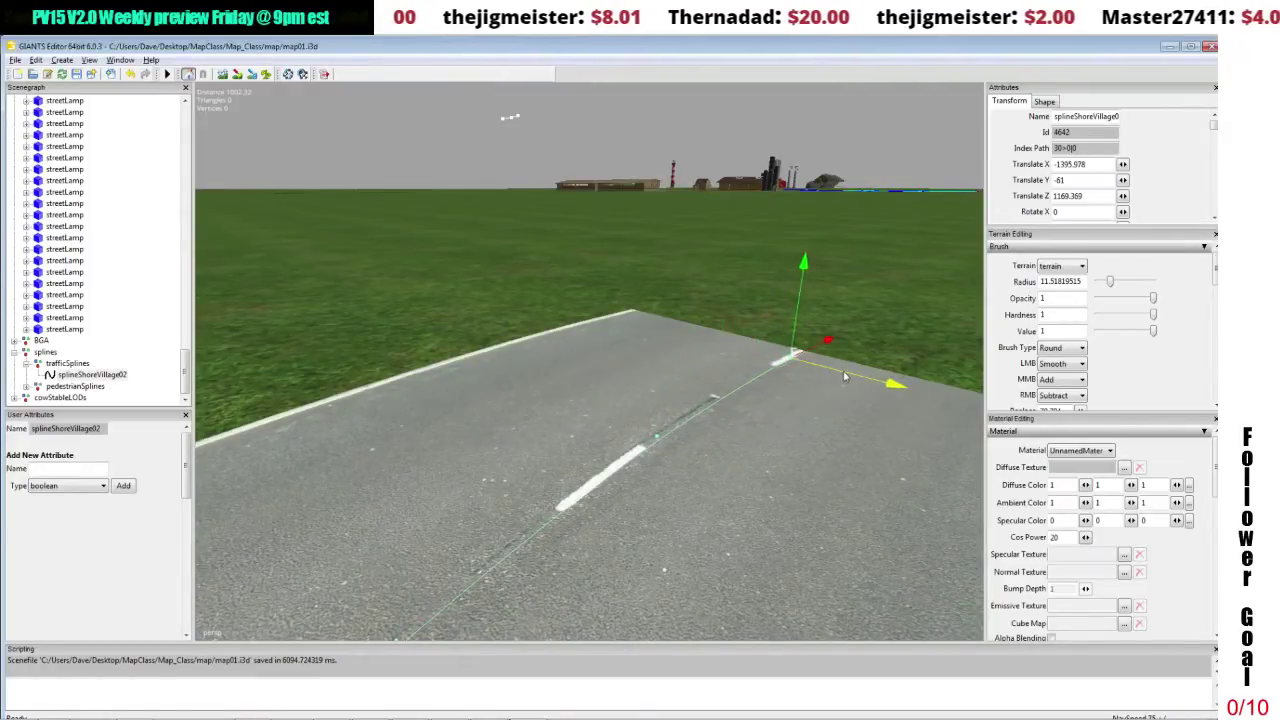
pyautogui.click(659, 438)
pyautogui.moveTo(689, 455); pyautogui.dragTo(683, 455)
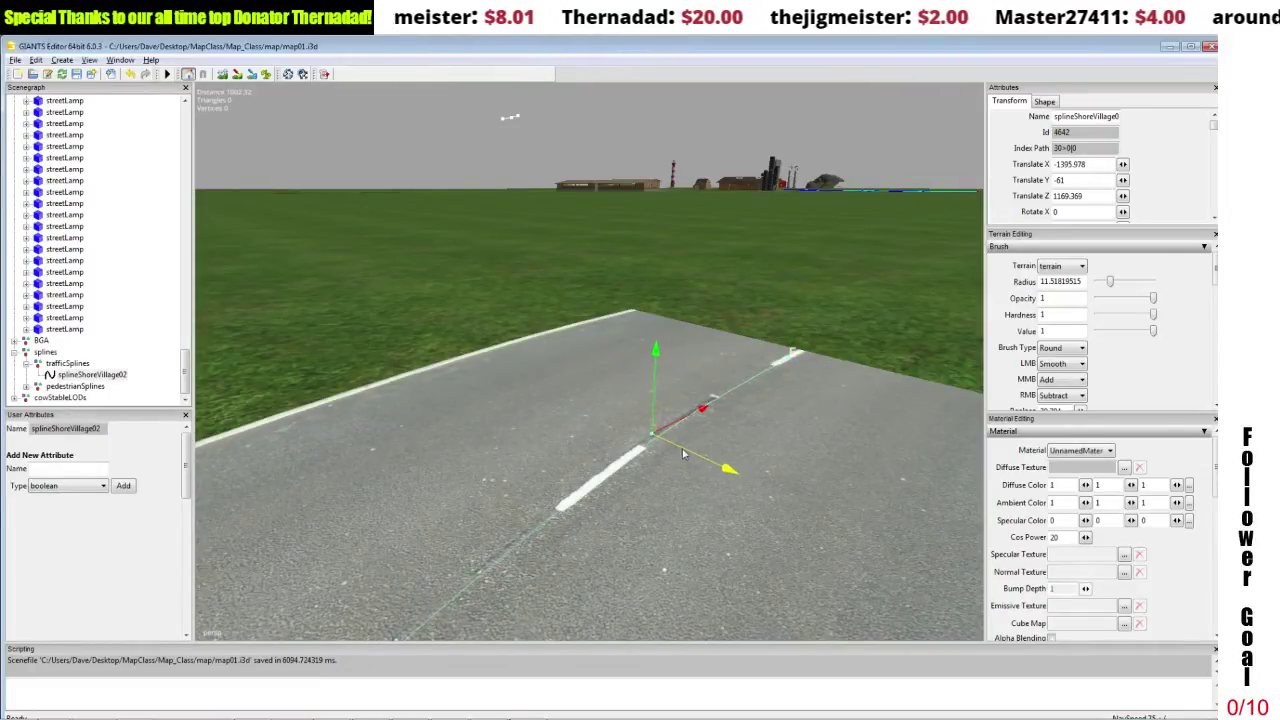
# Inspect the completed traffic spline along the whole curved road and save the map.
pyautogui.keyDown('alt'); pyautogui.moveTo(669, 372); pyautogui.dragTo(663, 426, button='right'); pyautogui.keyUp('alt')
pyautogui.keyDown('alt'); pyautogui.moveTo(663, 426); pyautogui.dragTo(661, 403, button='middle'); pyautogui.keyUp('alt')
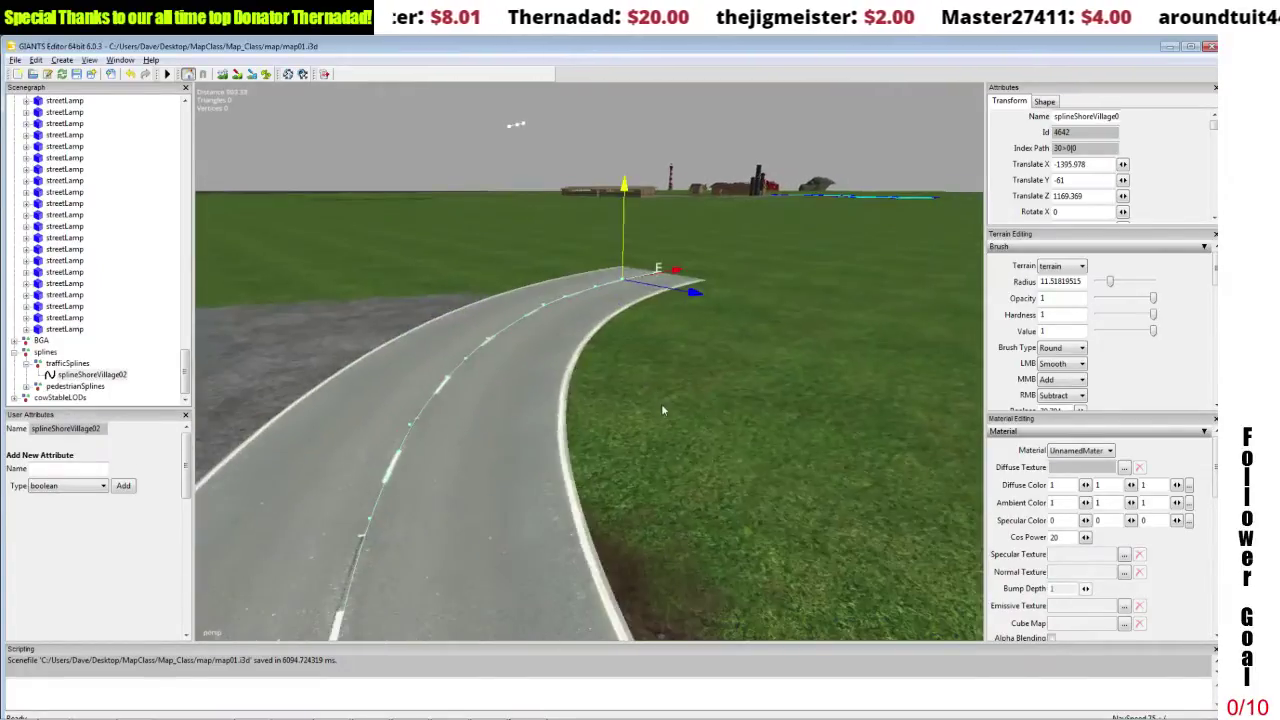
pyautogui.keyDown('alt'); pyautogui.moveTo(661, 403); pyautogui.dragTo(662, 450, button='right'); pyautogui.keyUp('alt')
pyautogui.keyDown('alt'); pyautogui.moveTo(661, 453); pyautogui.dragTo(685, 443, button='middle'); pyautogui.keyUp('alt')
pyautogui.keyDown('alt'); pyautogui.moveTo(685, 443); pyautogui.dragTo(777, 443); pyautogui.keyUp('alt')
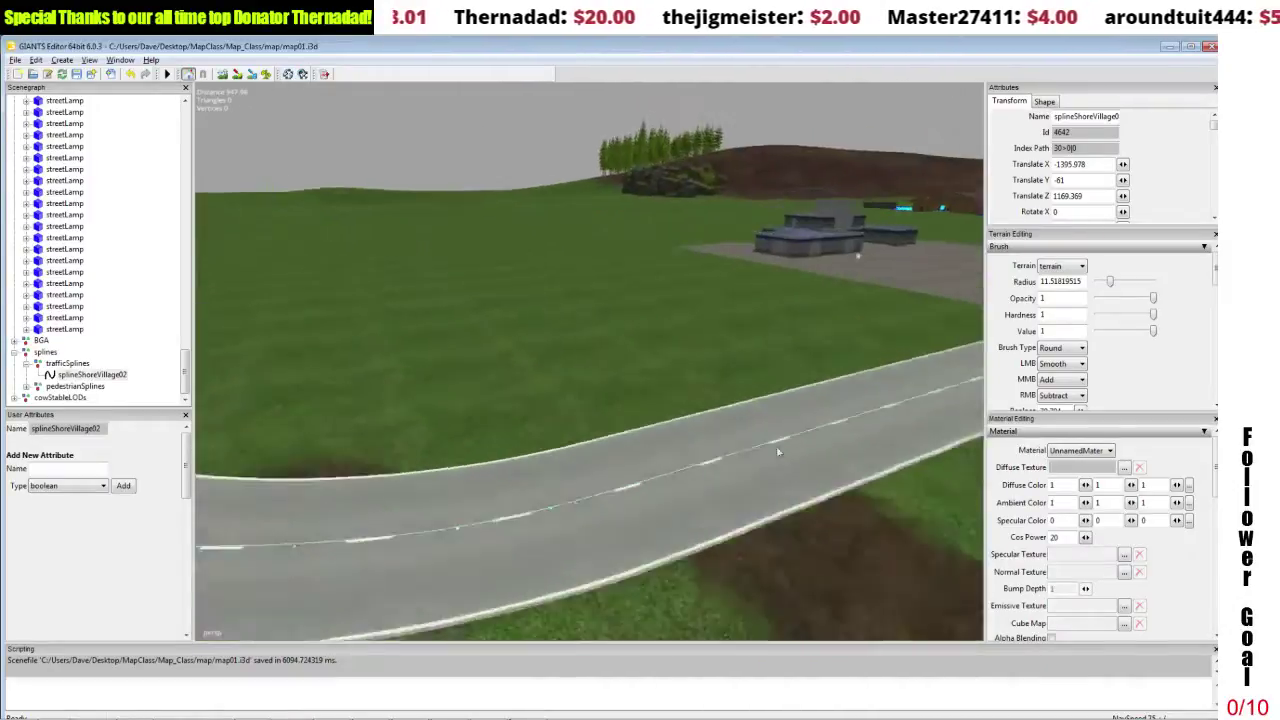
pyautogui.keyDown('alt'); pyautogui.moveTo(777, 443); pyautogui.dragTo(913, 431, button='middle'); pyautogui.keyUp('alt')
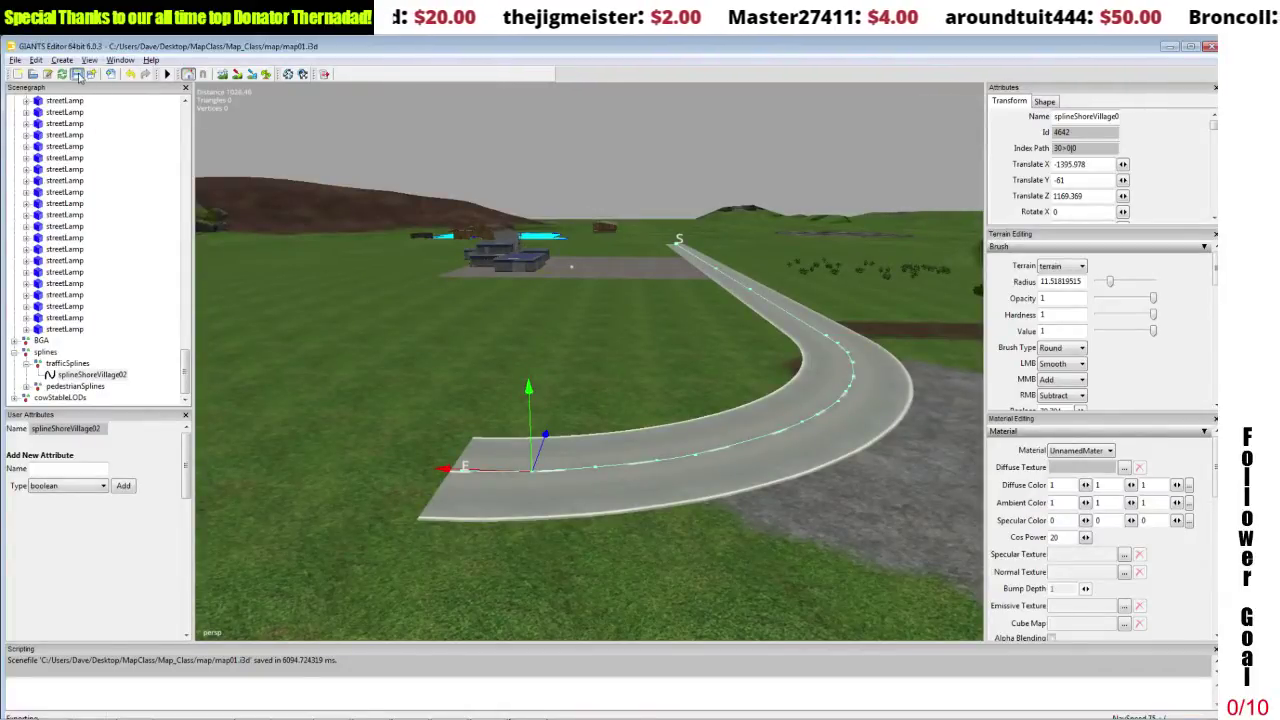
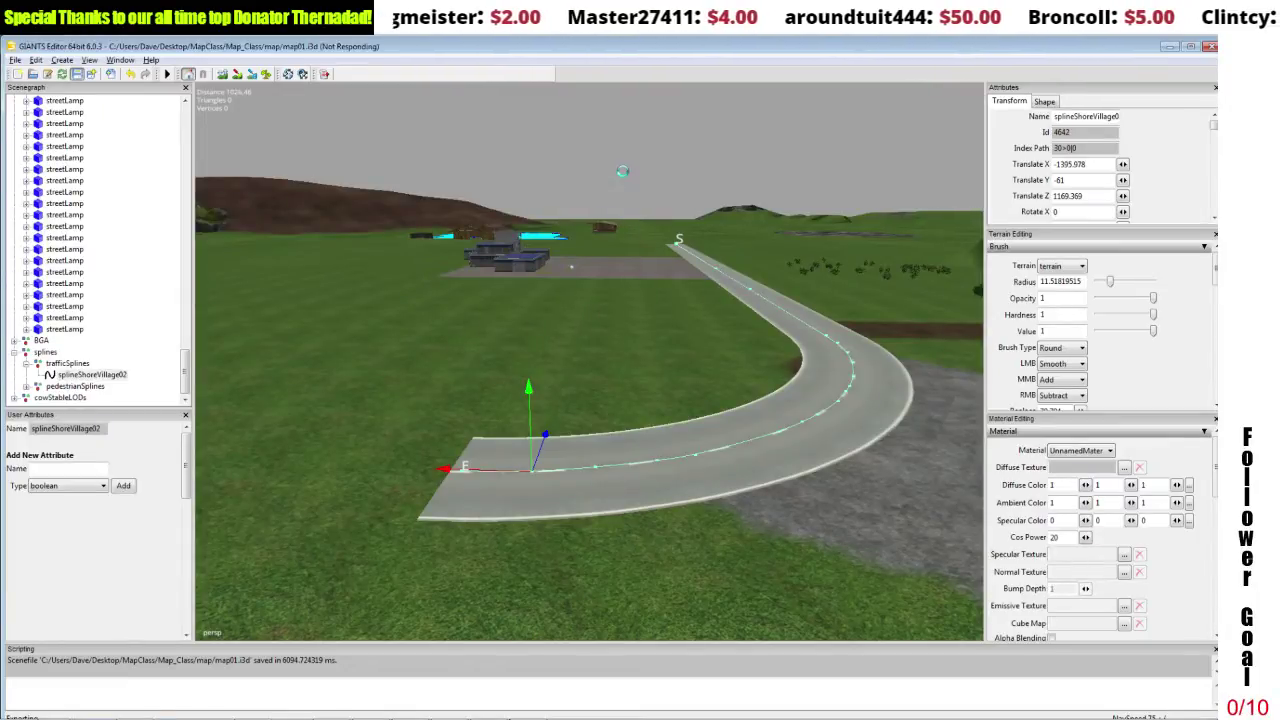
# Minimize the editor, switch the active mods folder to Map Class in FS15 Mods Folder Switcher, and launch Farming Simulator 15.
pyautogui.click(1169, 47)
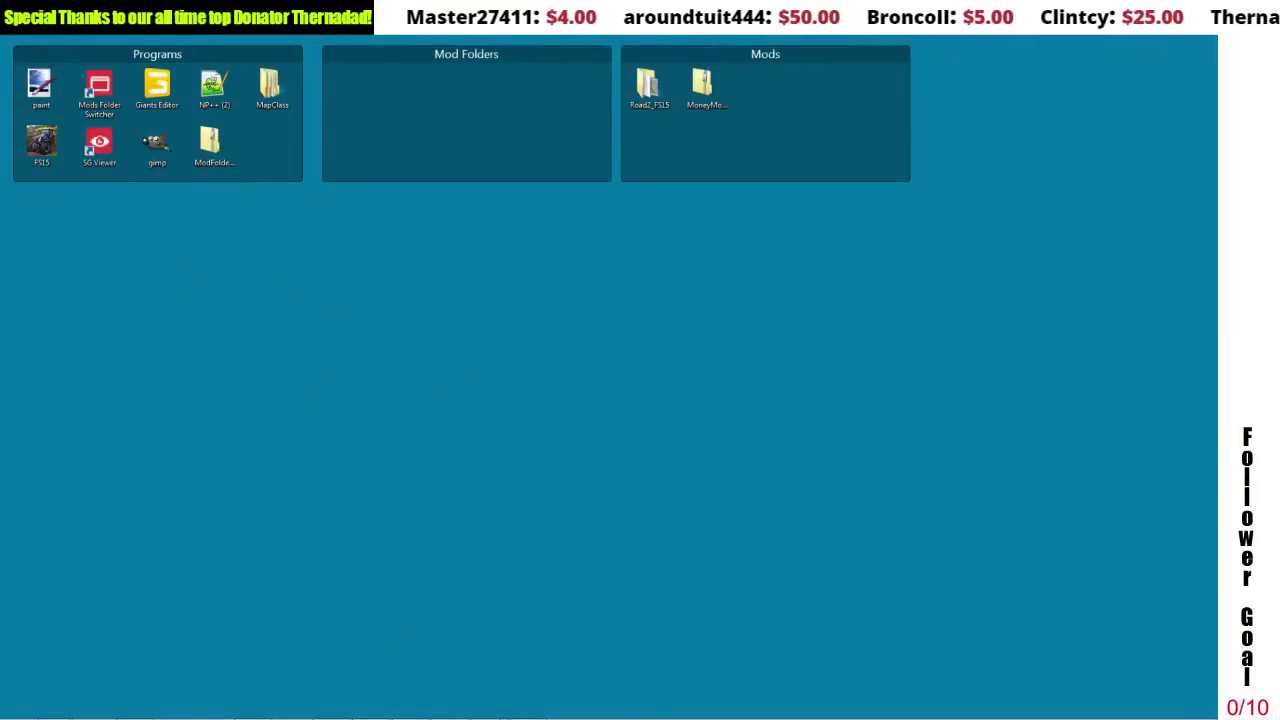
pyautogui.moveTo(500, 716)
pyautogui.click(371, 708)
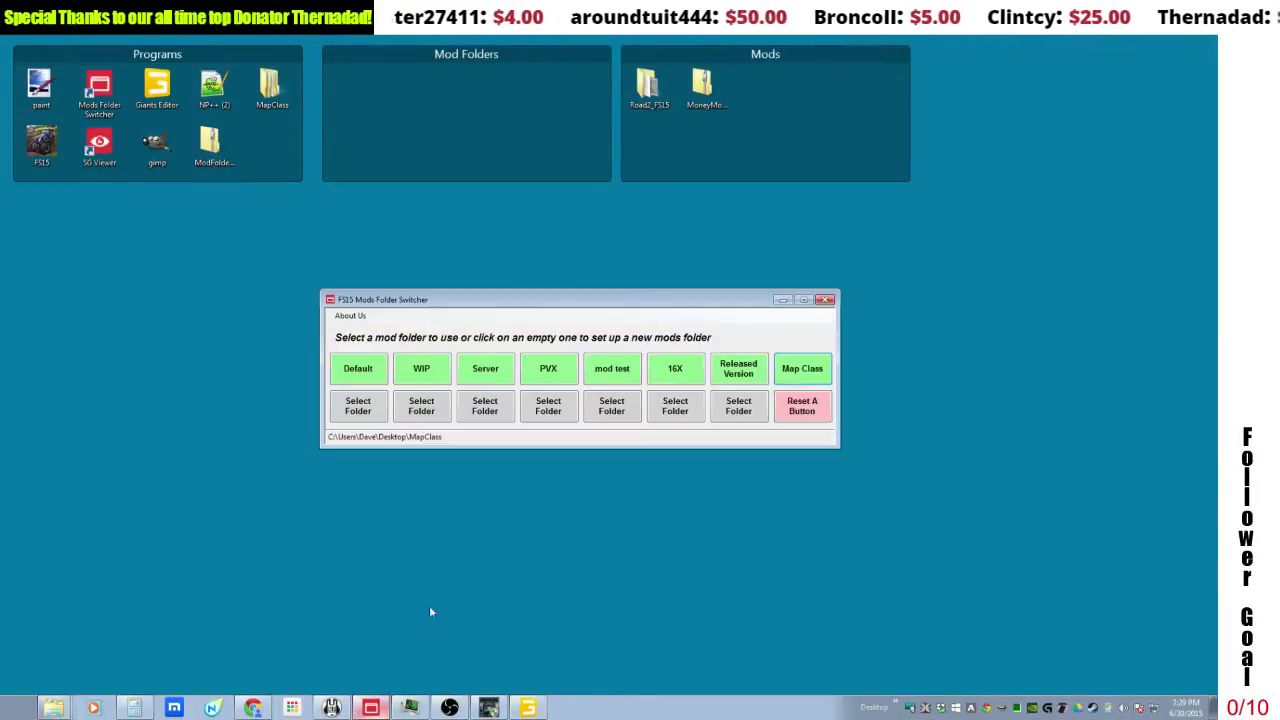
pyautogui.click(805, 369)
pyautogui.click(42, 147)
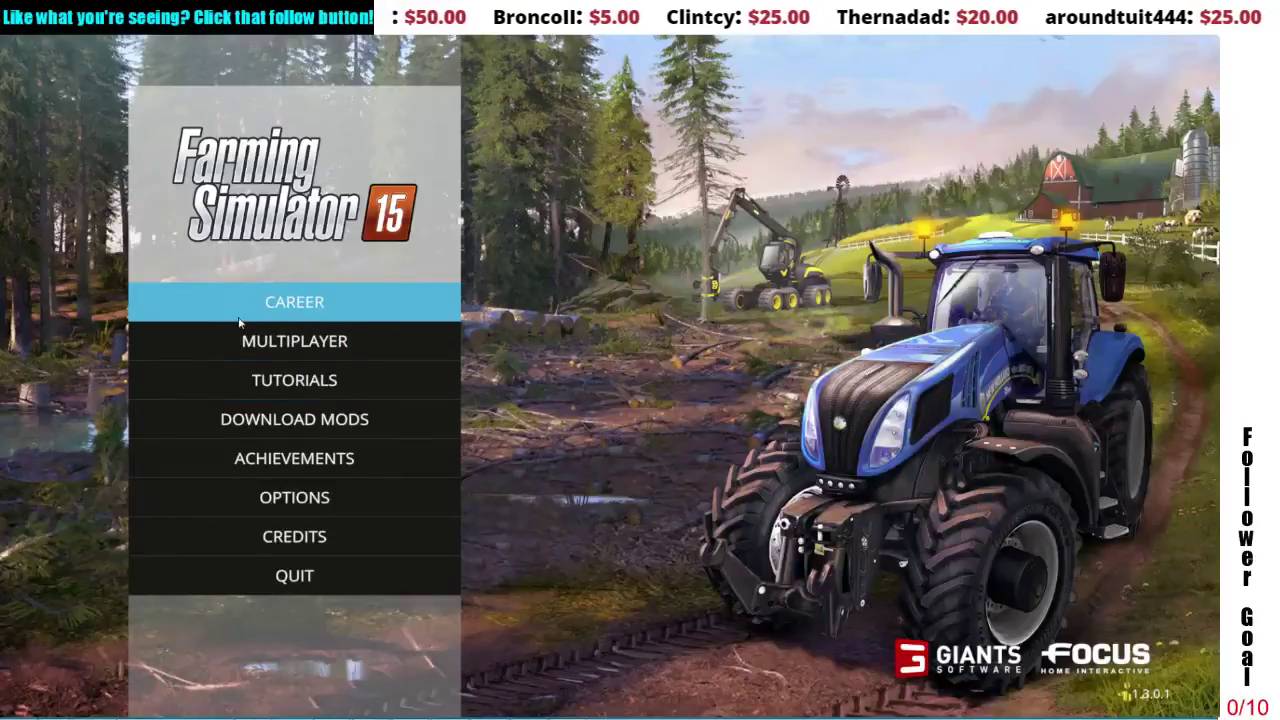
# Open the career savegames, browse down to the unused slots and start a game.
pyautogui.click(251, 314)
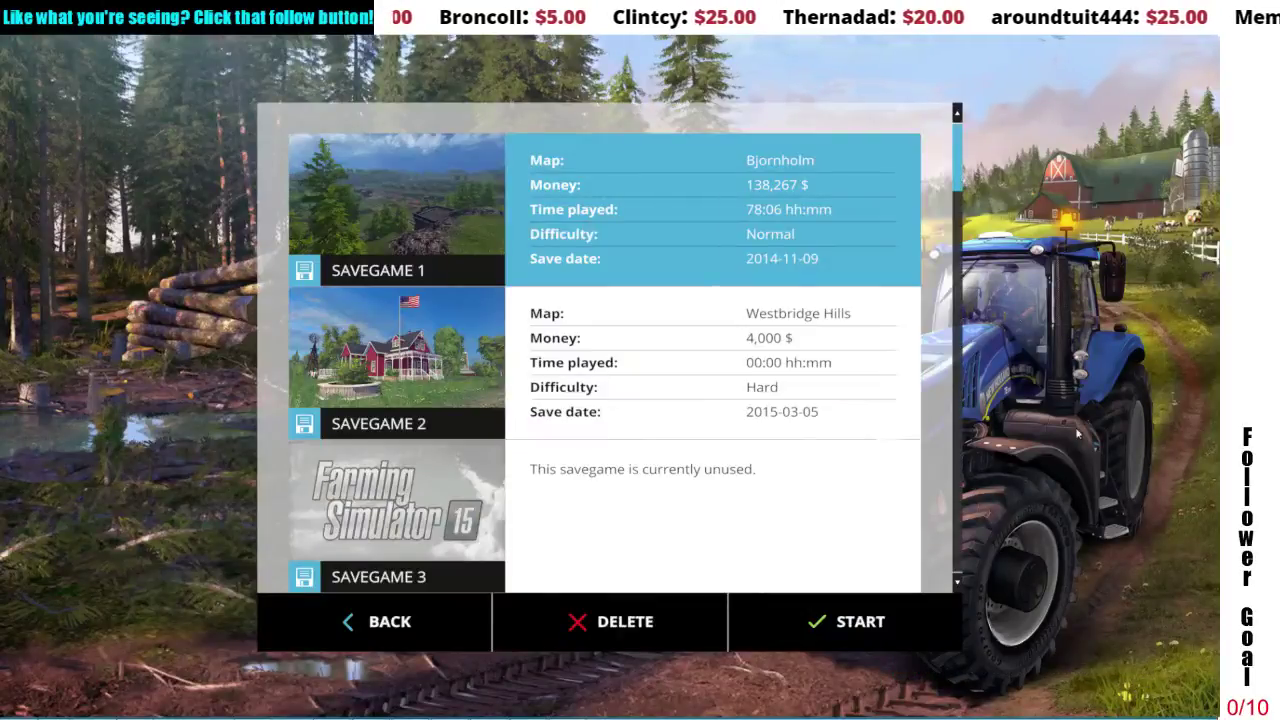
pyautogui.scroll(-6, 960, 190)
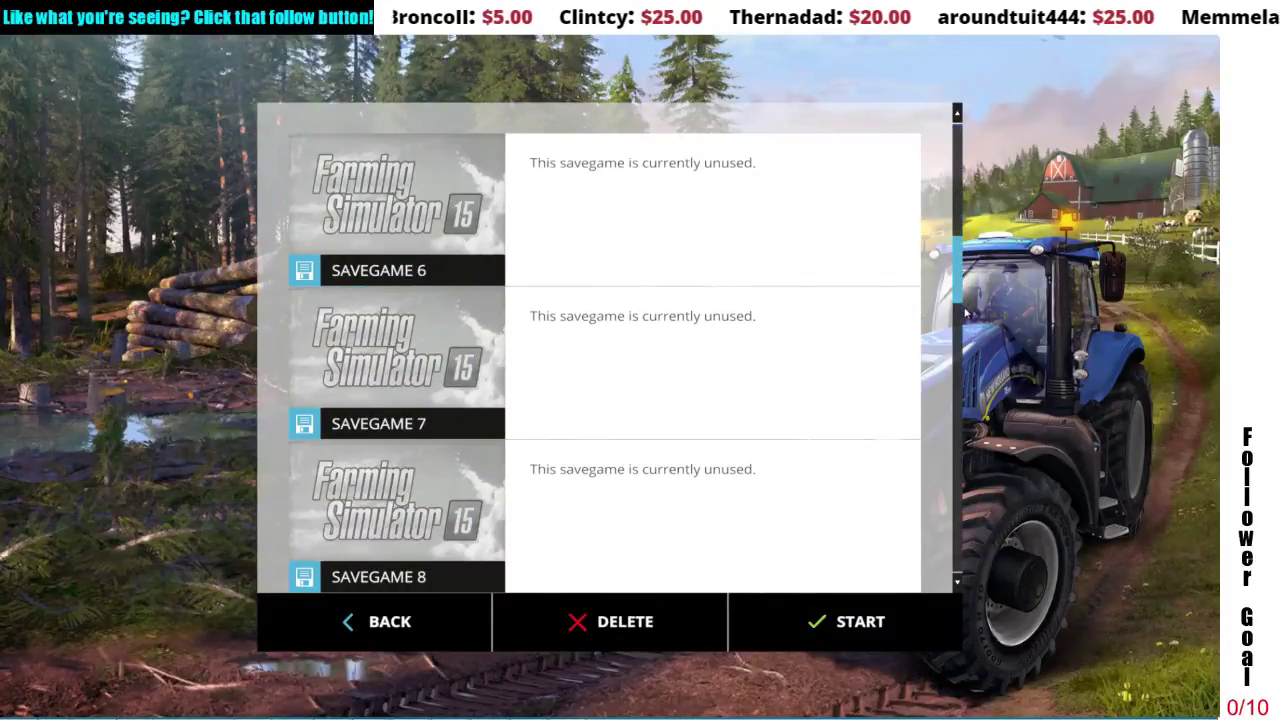
pyautogui.click(838, 638)
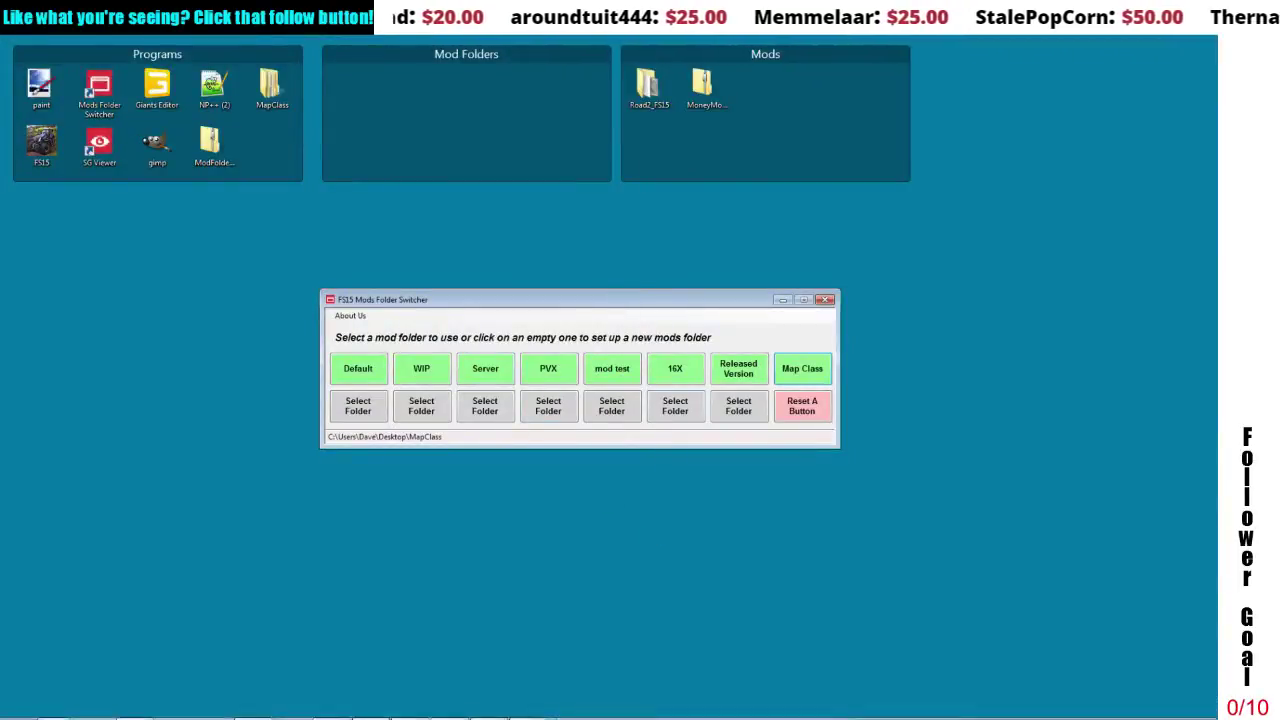
pyautogui.moveTo(410, 712)
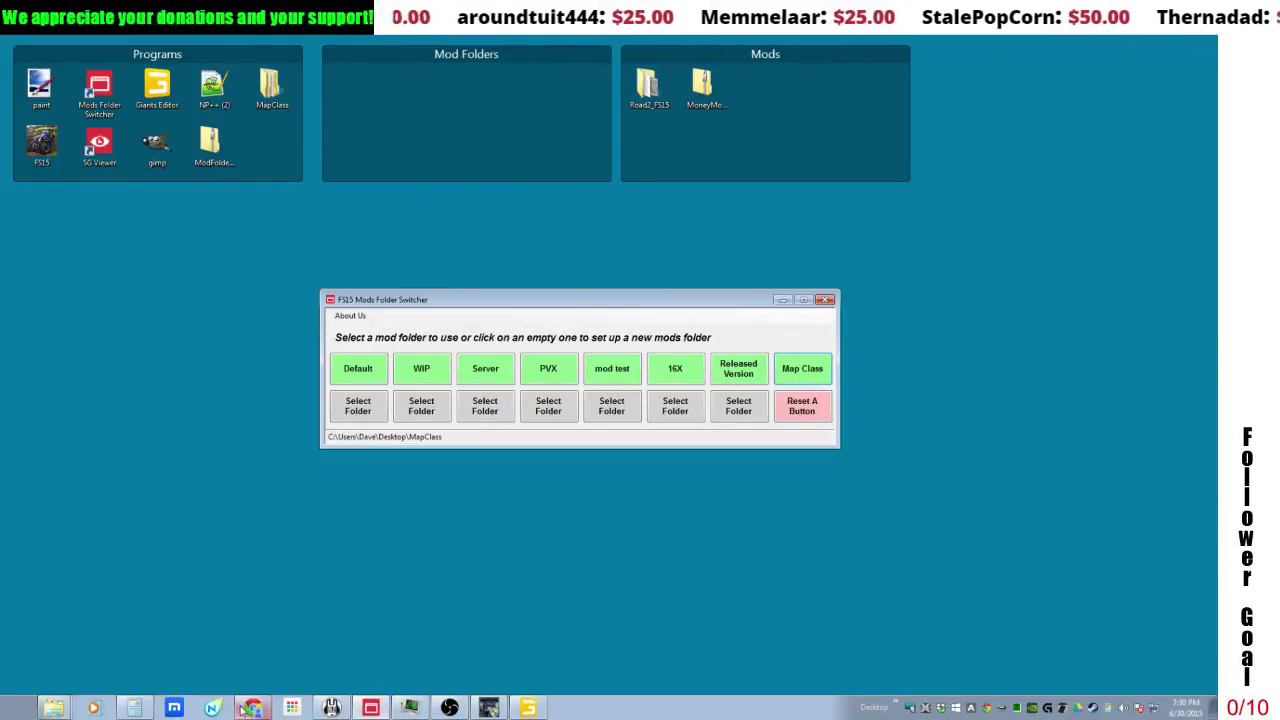
# Launch Farming Simulator 15 from the desktop and start a career game in an unused savegame slot.
pyautogui.doubleClick(41, 141)
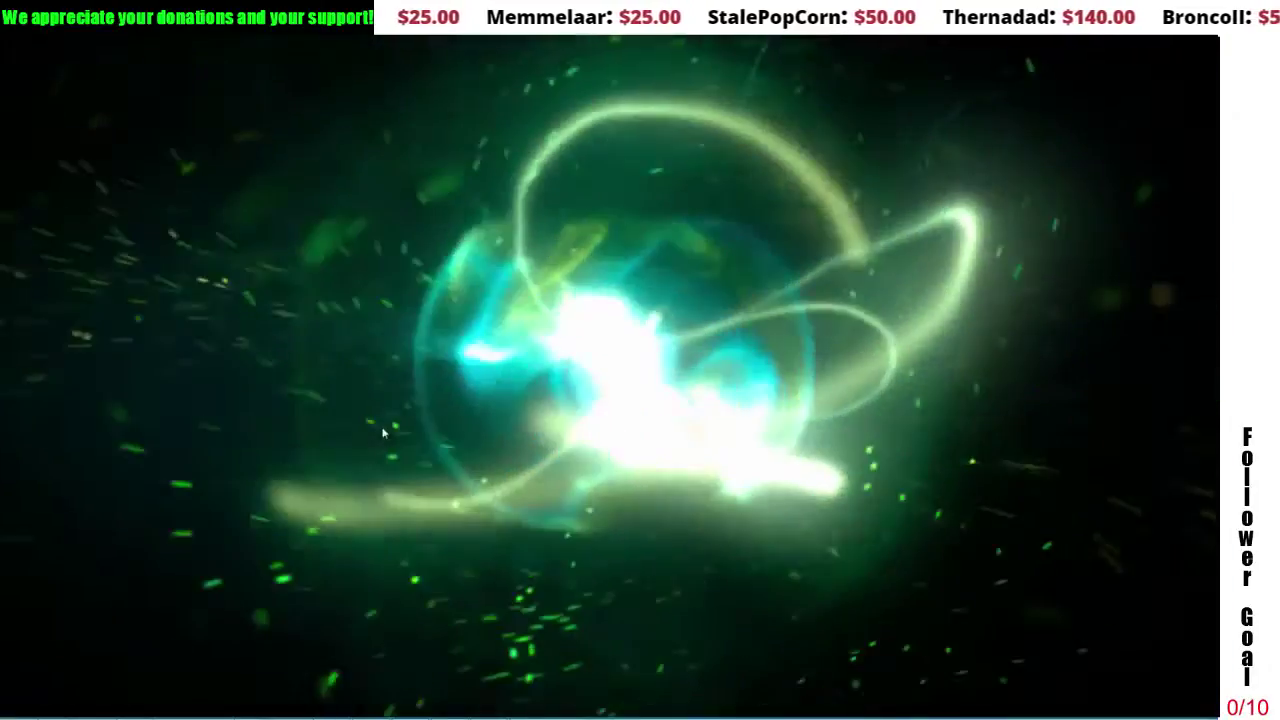
pyautogui.click(382, 428)
pyautogui.click(382, 428)
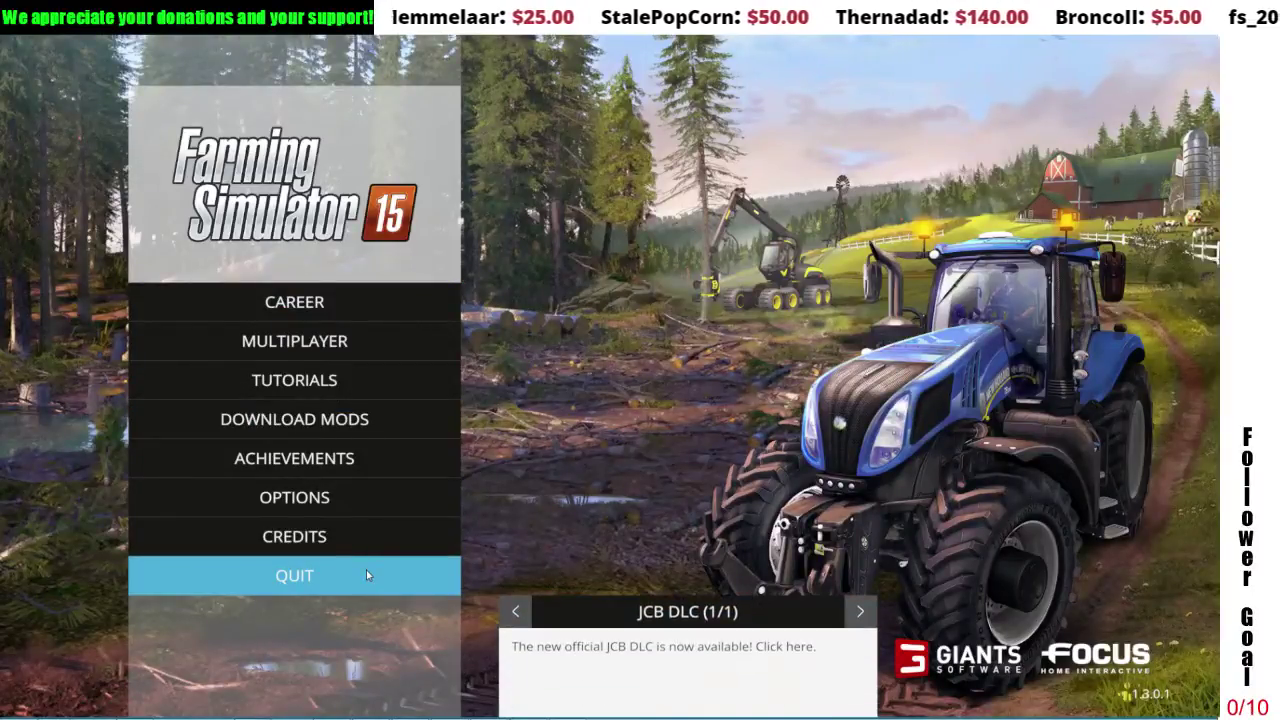
pyautogui.click(368, 302)
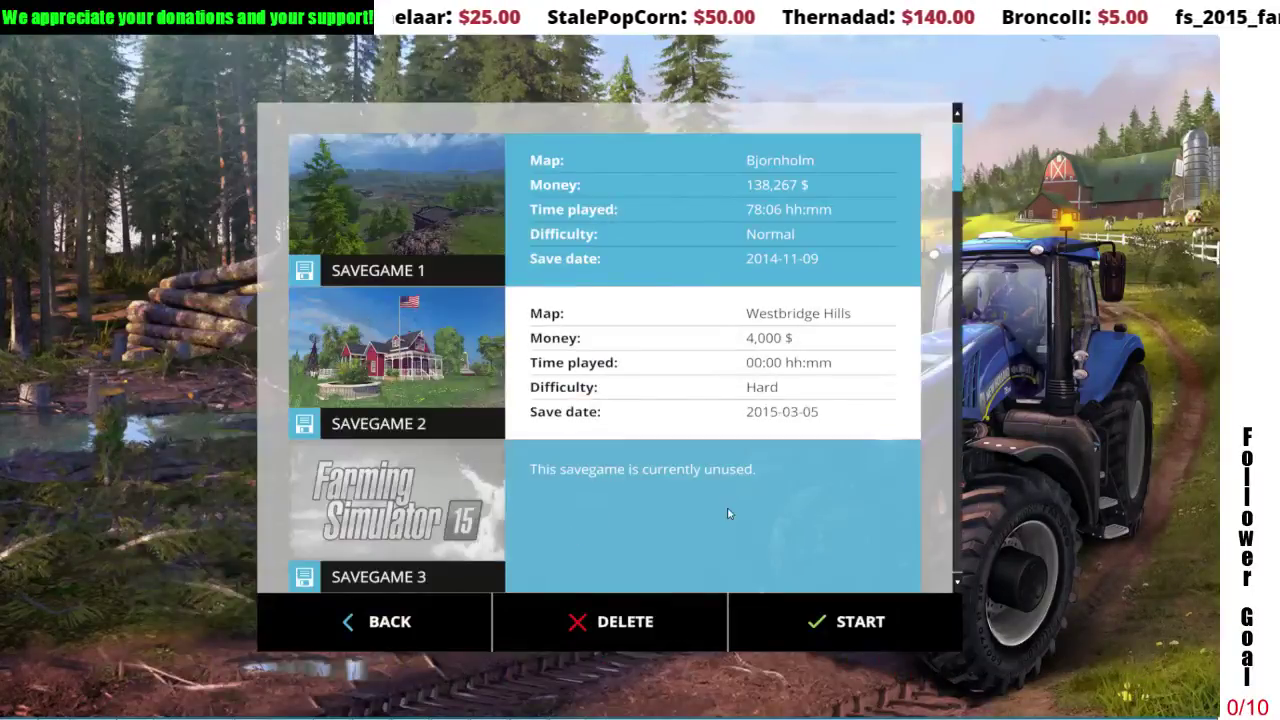
pyautogui.scroll(-7, 955, 173)
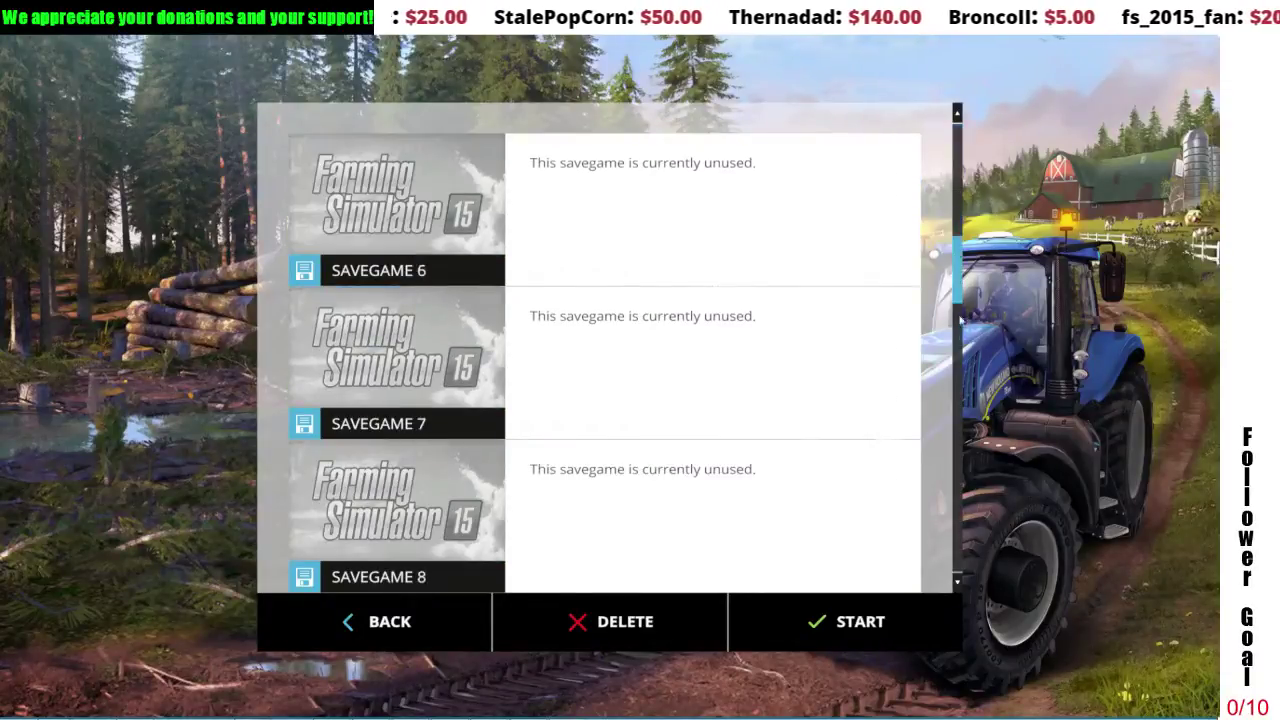
pyautogui.click(805, 625)
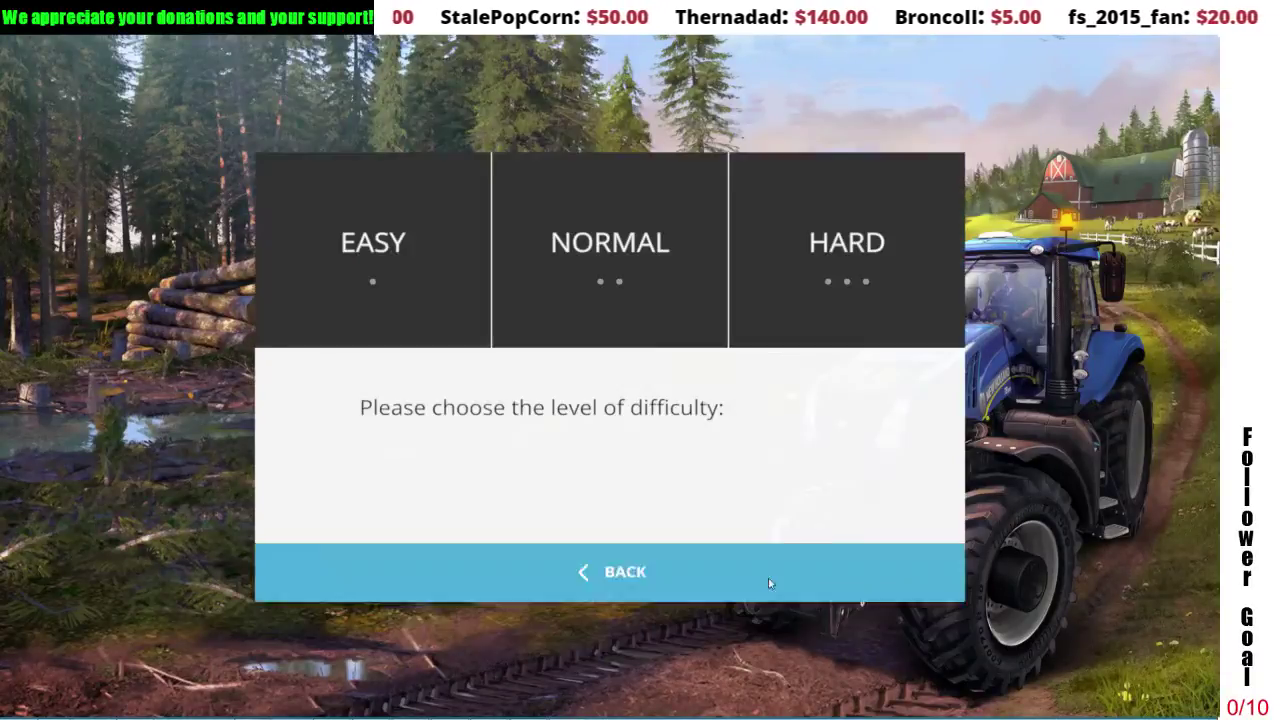
# Choose Normal difficulty and load the Sample Mod Map.
pyautogui.click(587, 295)
pyautogui.click(583, 510)
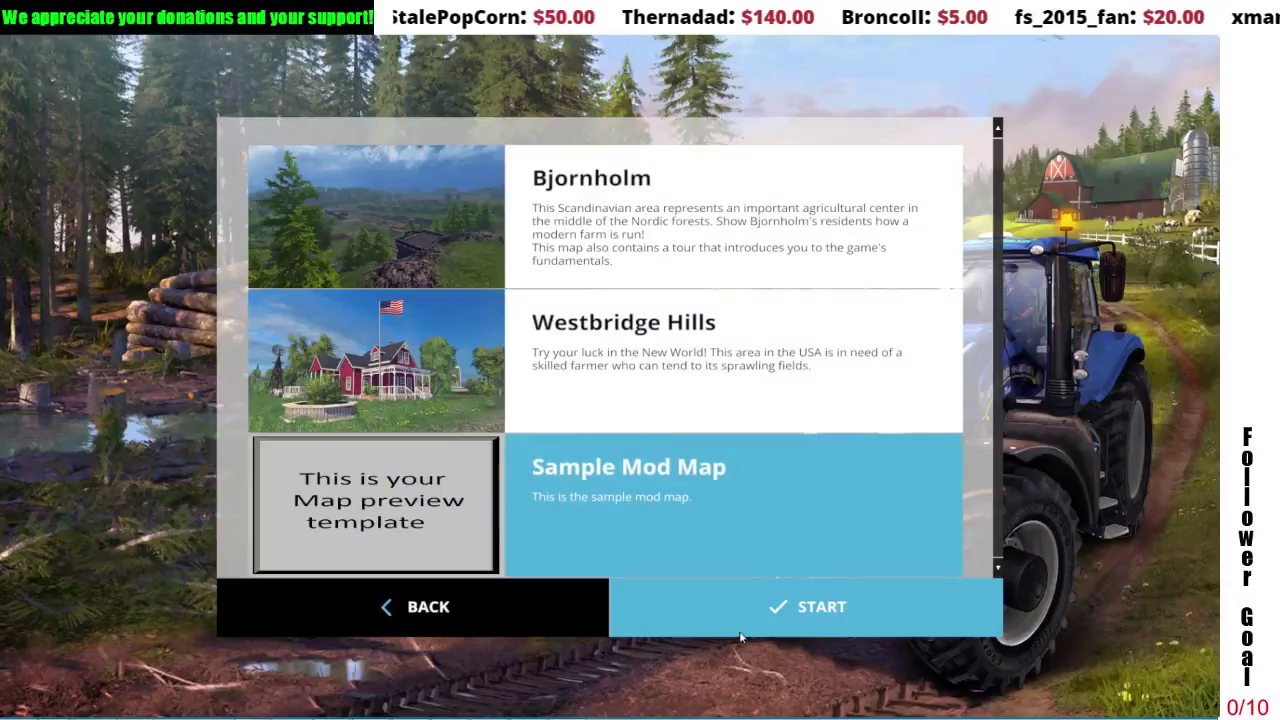
pyautogui.click(800, 607)
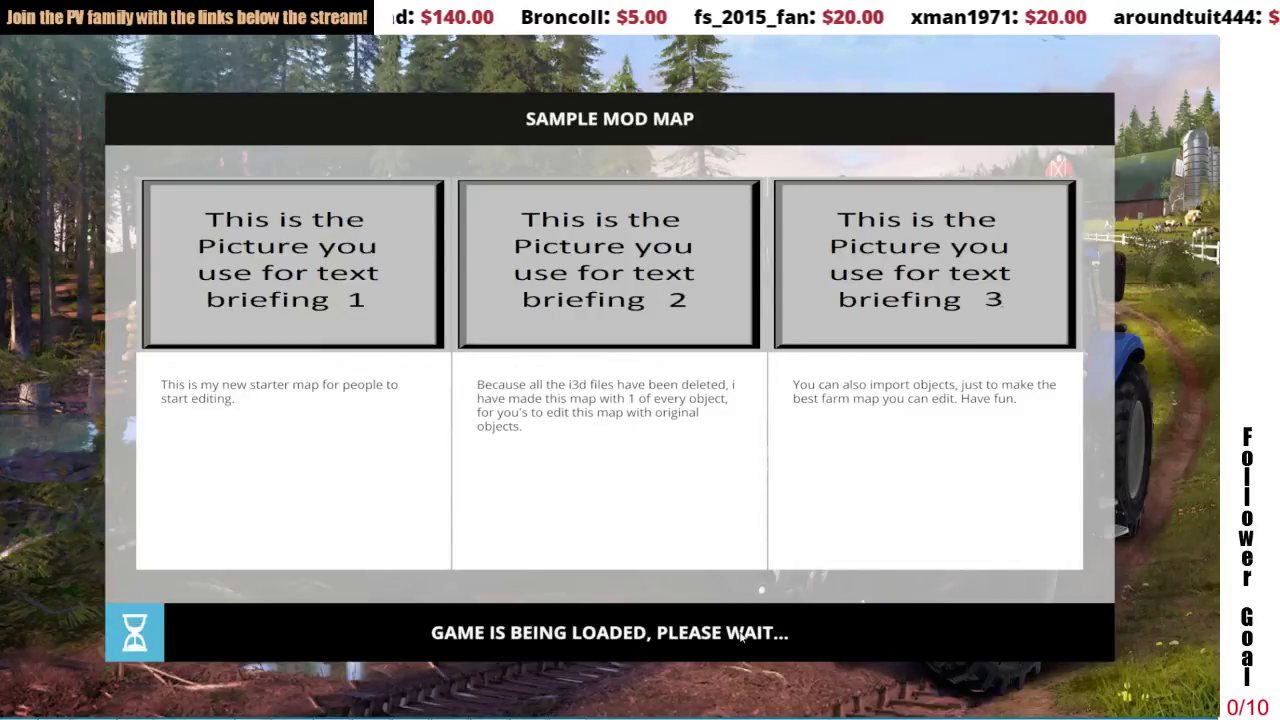
pyautogui.click(739, 637)
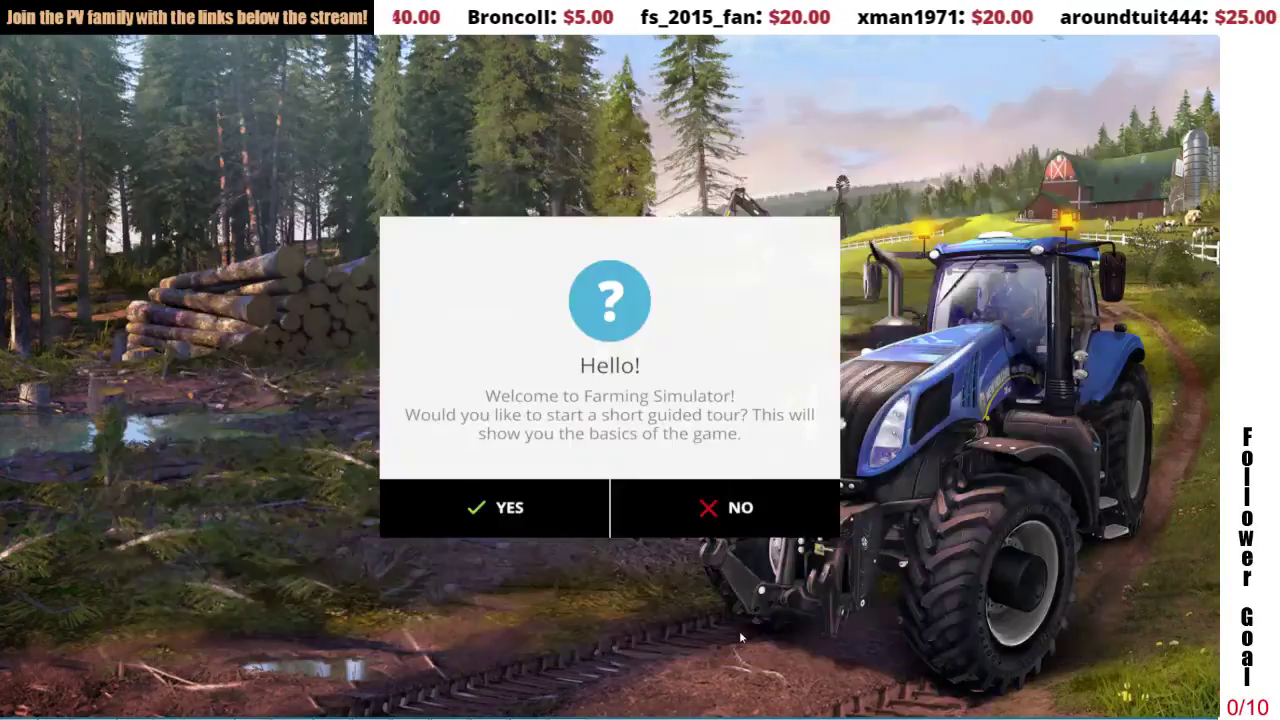
# Decline the guided tour, dismiss the welcome message, and walk along the road to check the traffic.
pyautogui.click(737, 507)
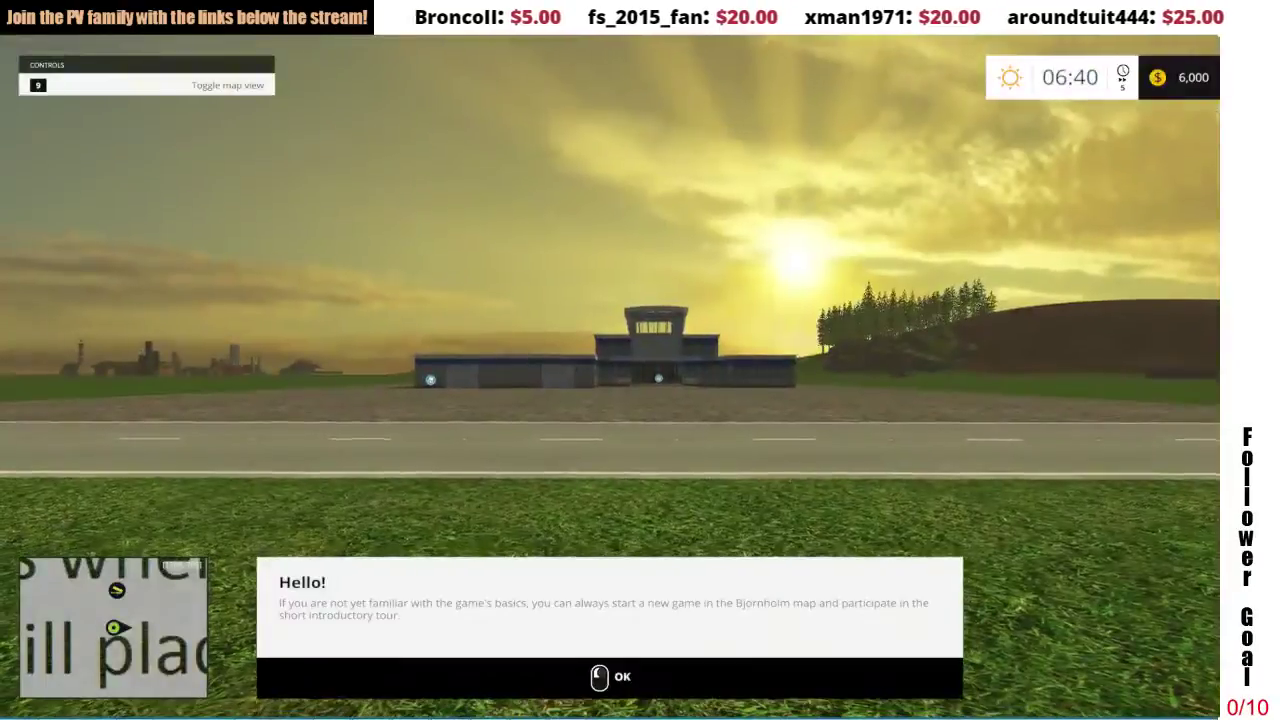
pyautogui.click(610, 677)
pyautogui.click(610, 677)
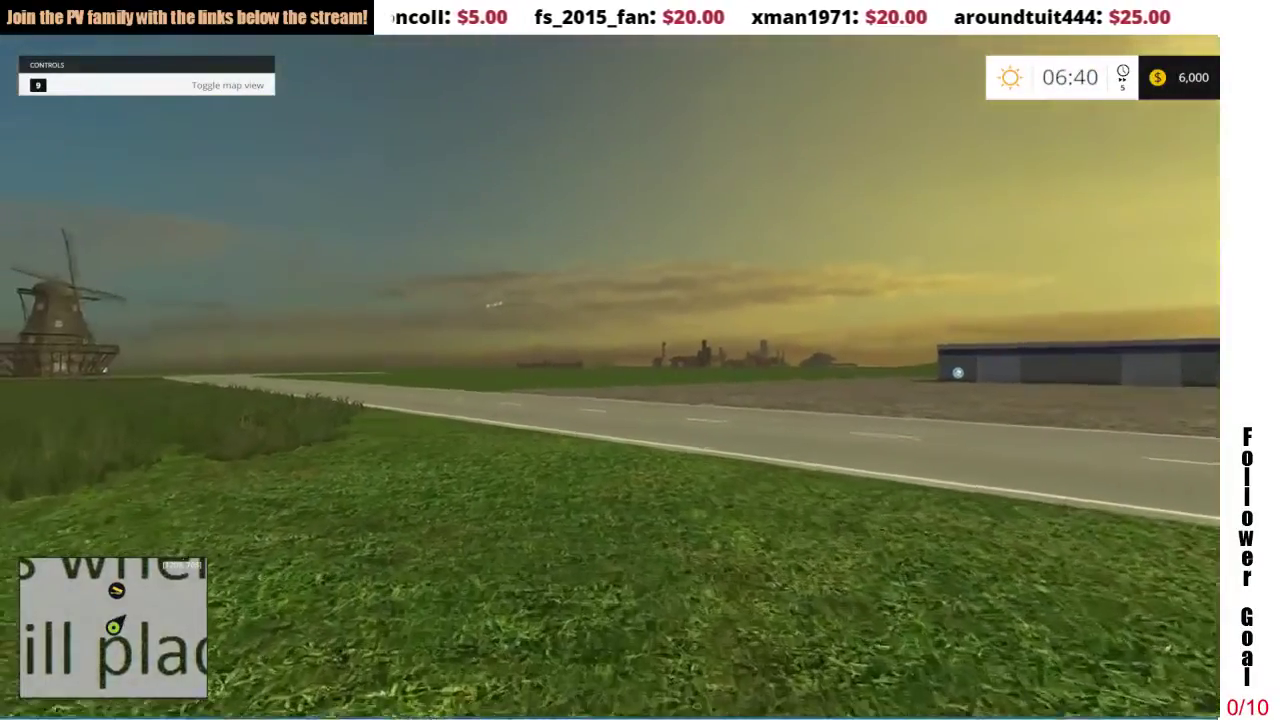
pyautogui.press('a')
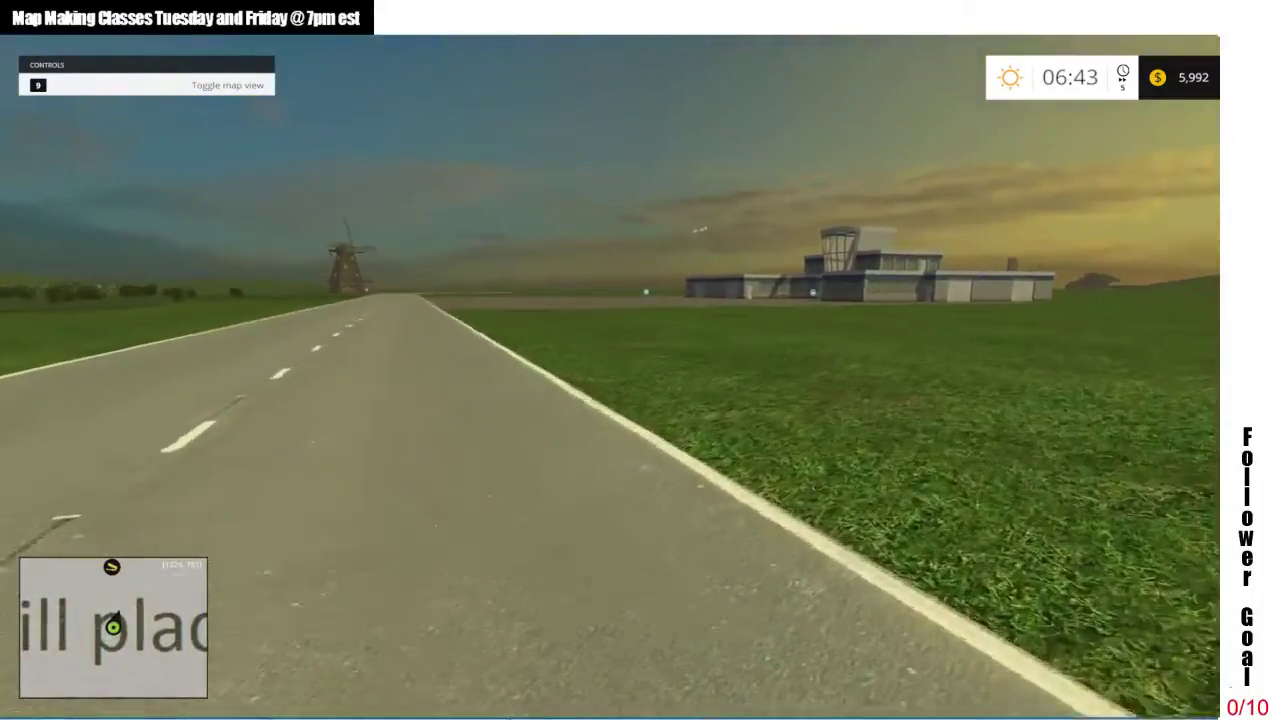
# Quit the game without saving and return to the map in GIANTS Editor.
pyautogui.press('Escape')
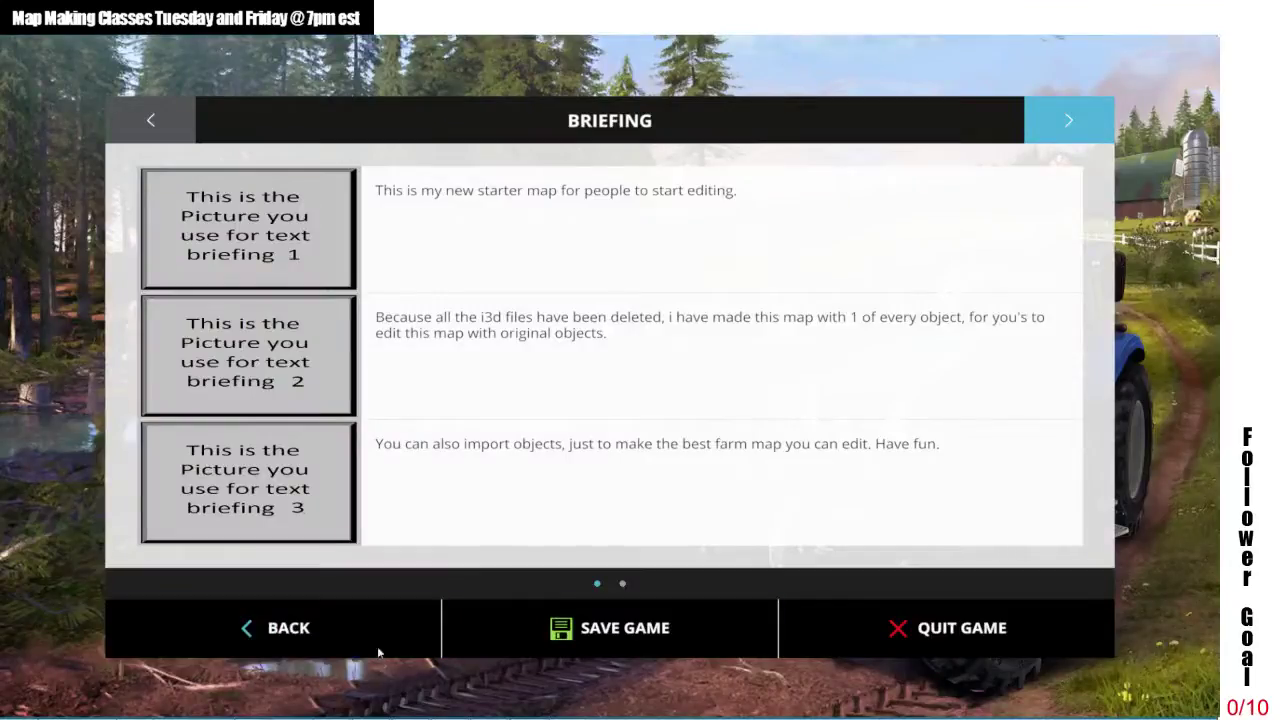
pyautogui.click(828, 651)
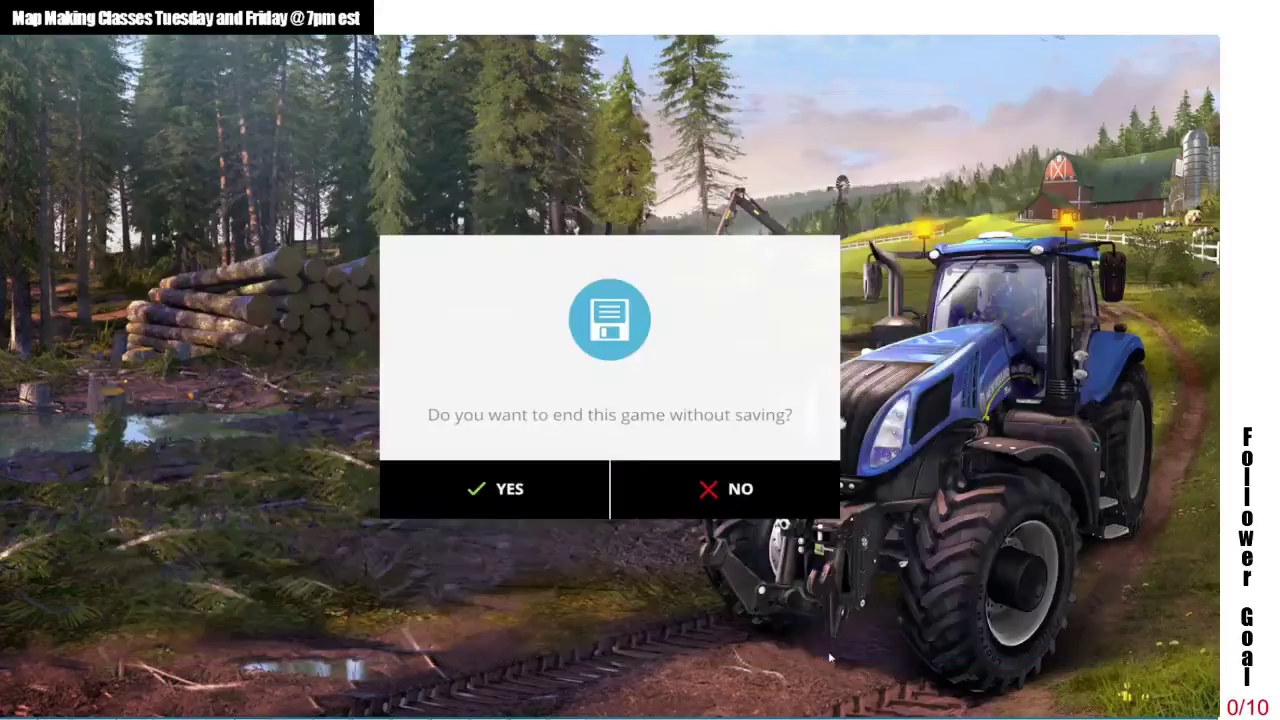
pyautogui.click(551, 509)
pyautogui.click(445, 566)
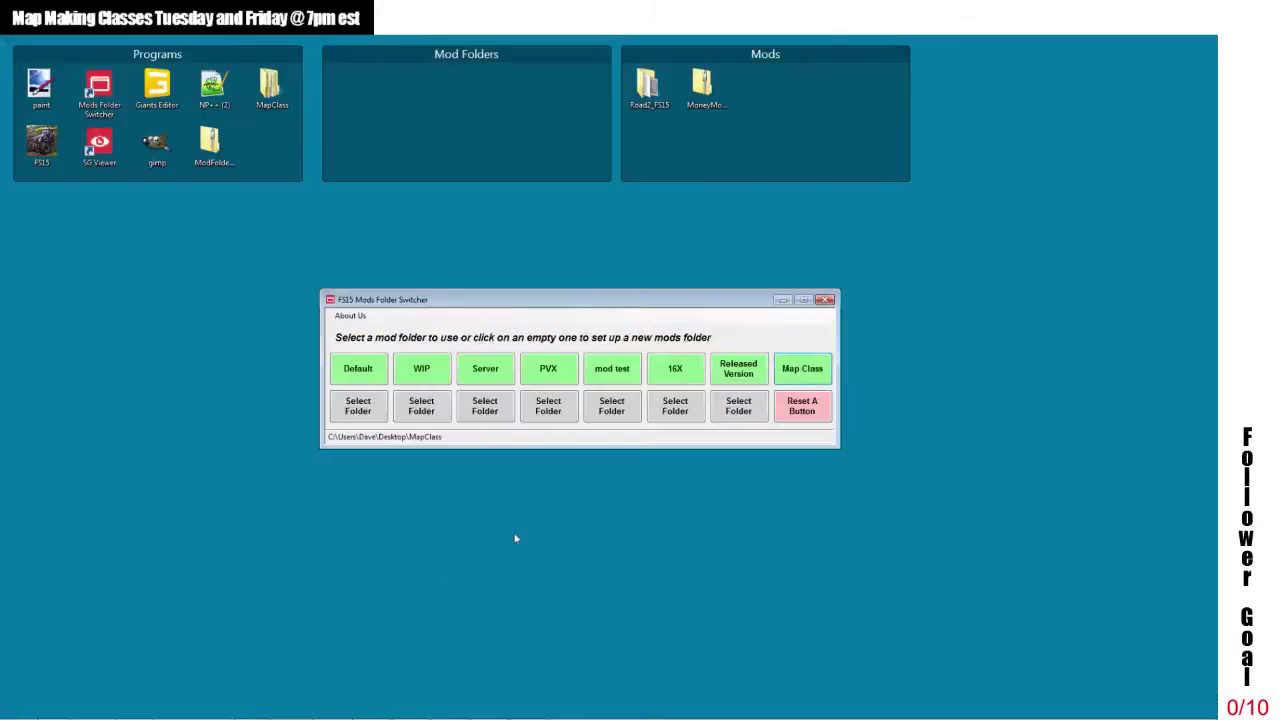
pyautogui.click(527, 708)
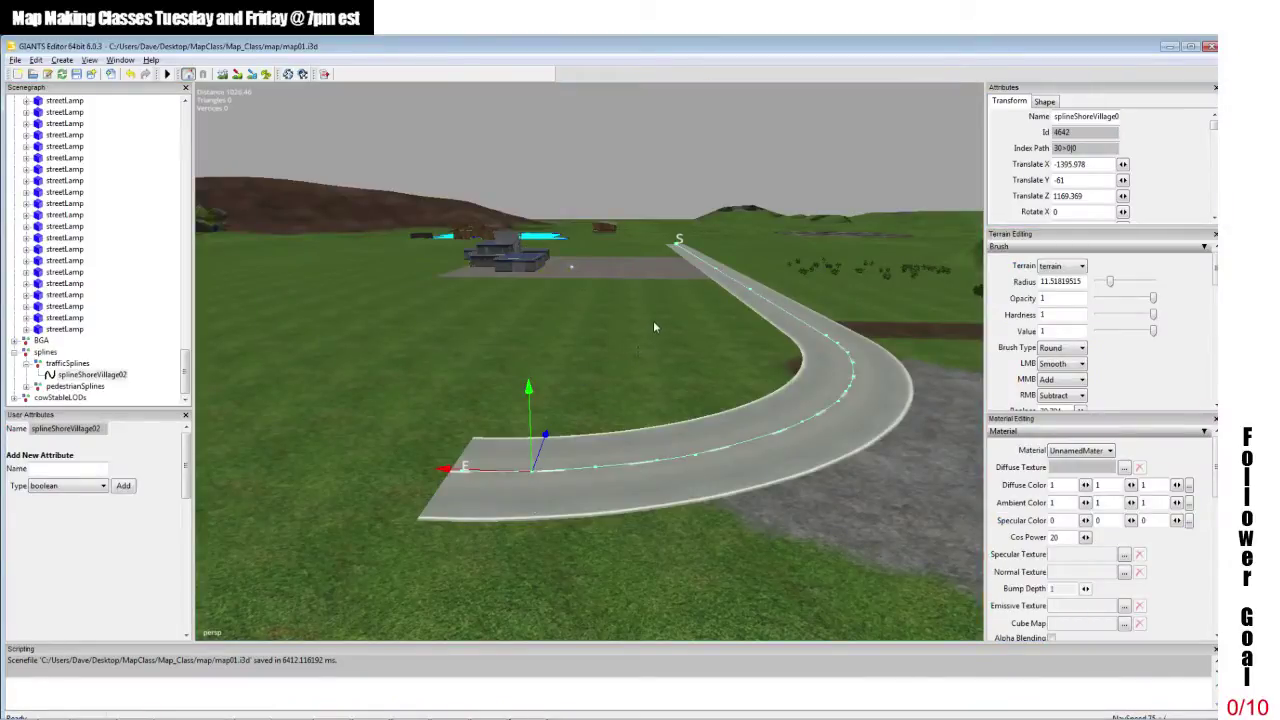
# Move the traffic spline's end point straight beyond the road's end onto the grass.
pyautogui.scroll(-3, 654, 322)
pyautogui.keyDown('alt'); pyautogui.moveTo(646, 351); pyautogui.dragTo(689, 337, button='middle'); pyautogui.keyUp('alt')
pyautogui.scroll(3, 669, 342)
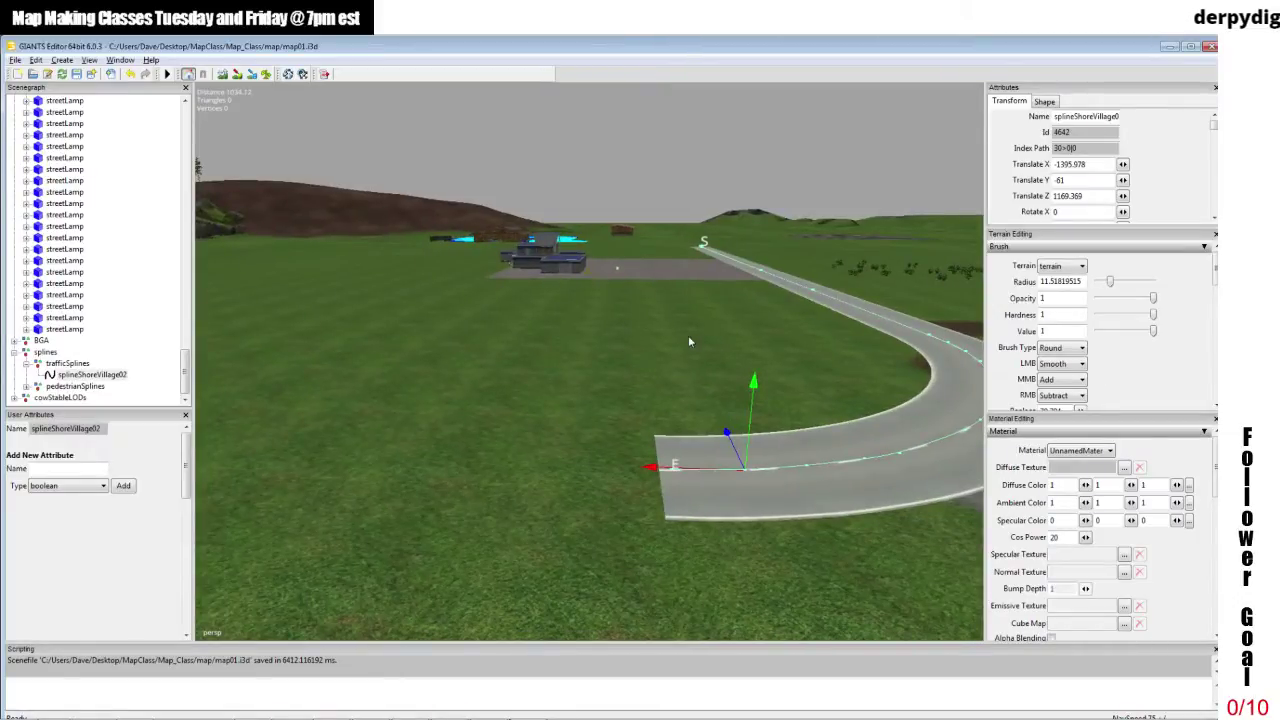
pyautogui.press('Insert')
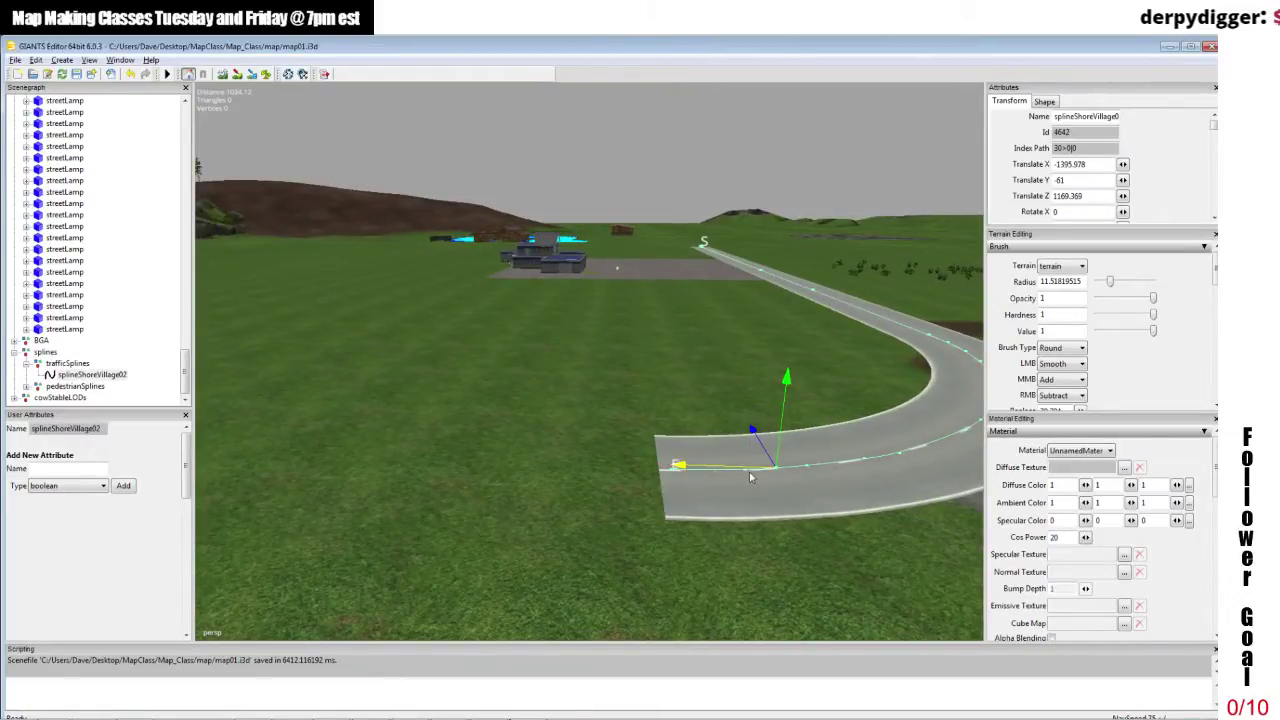
pyautogui.keyDown('alt'); pyautogui.moveTo(785, 453); pyautogui.dragTo(794, 464); pyautogui.keyUp('alt')
pyautogui.scroll(2, 794, 464)
pyautogui.keyDown('alt'); pyautogui.moveTo(794, 466); pyautogui.dragTo(795, 460, button='middle'); pyautogui.keyUp('alt')
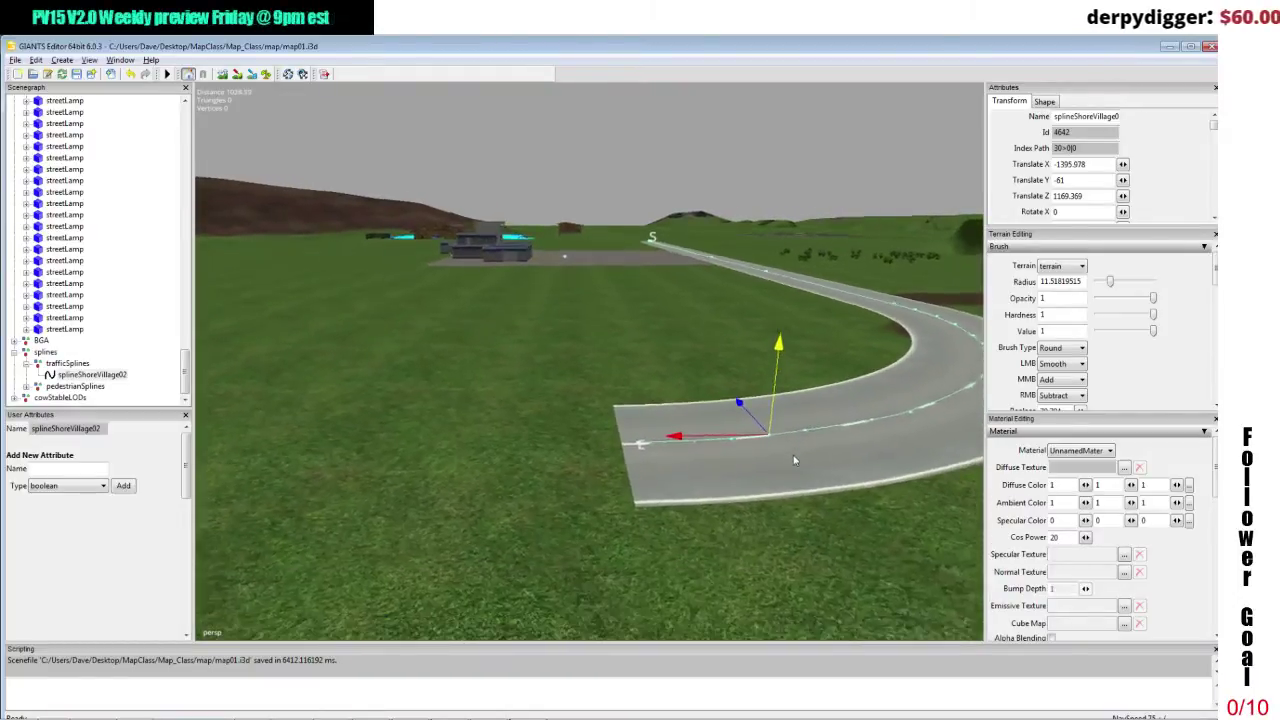
pyautogui.scroll(3, 794, 460)
pyautogui.click(673, 485)
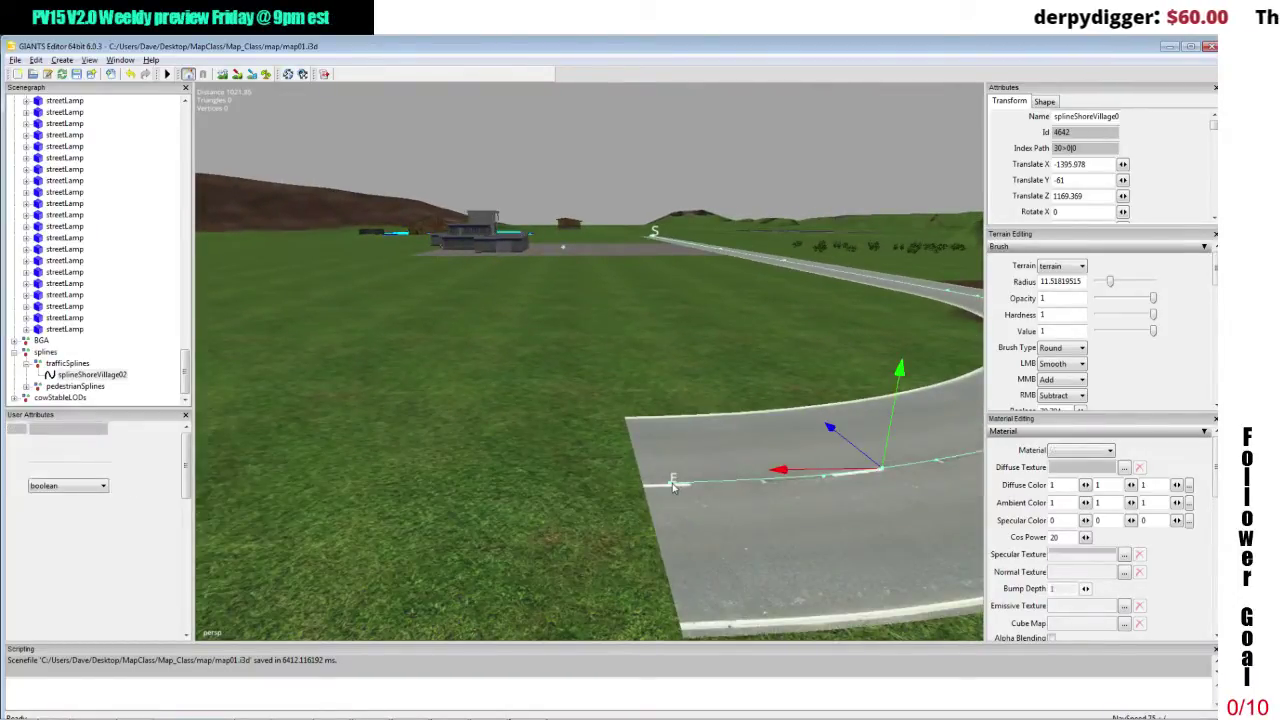
pyautogui.moveTo(643, 485); pyautogui.dragTo(313, 488)
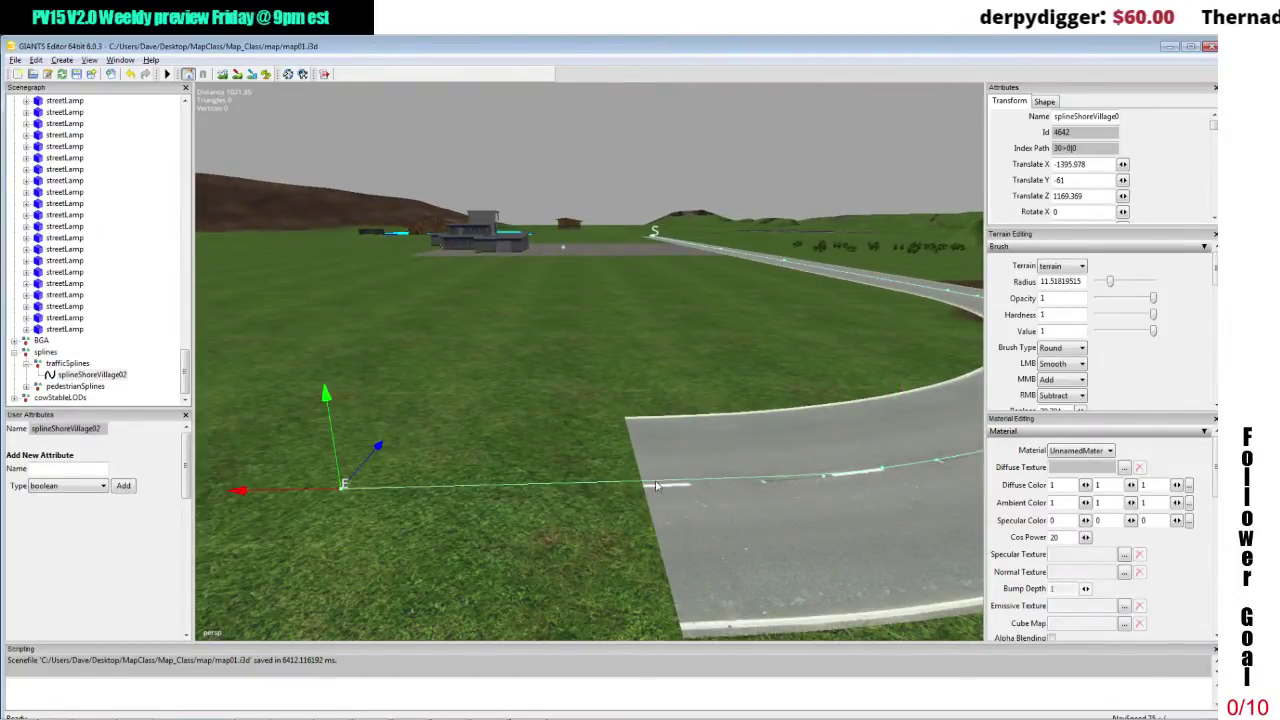
# Add closely spaced control points past the road's end and swing the spline's end back towards the airport building.
pyautogui.moveTo(656, 486); pyautogui.dragTo(656, 486)
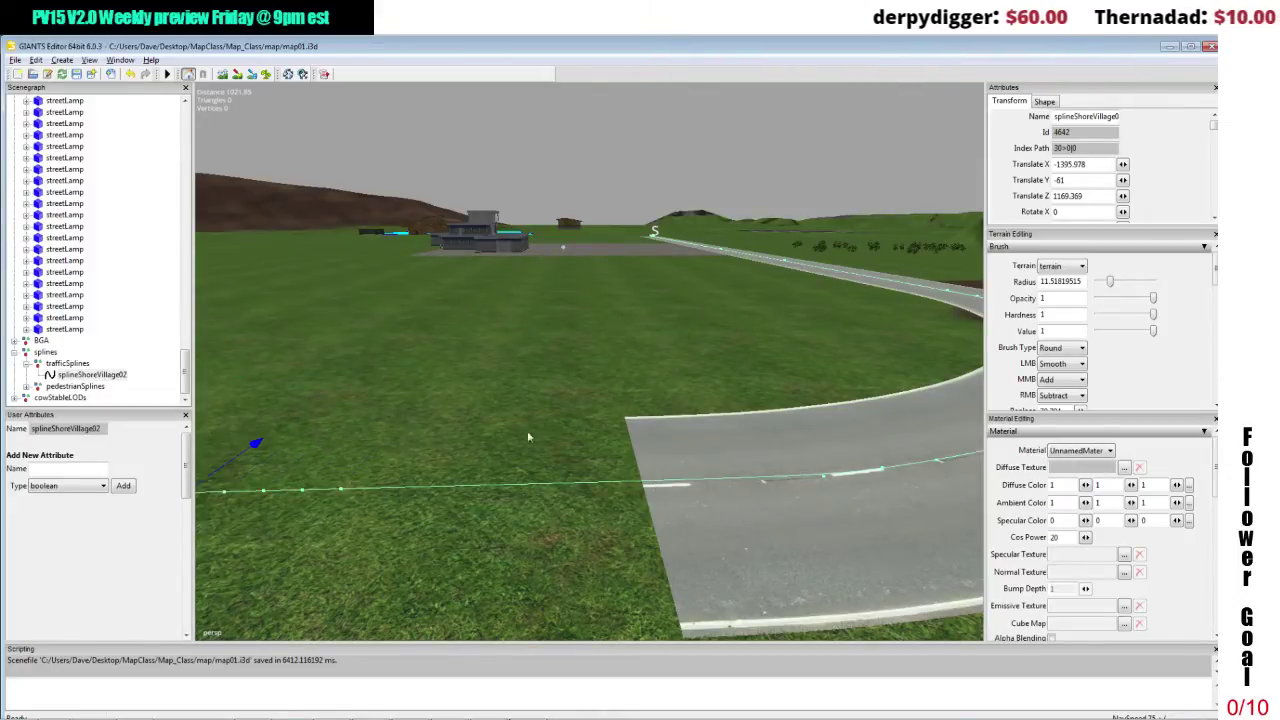
pyautogui.keyDown('alt'); pyautogui.moveTo(528, 432); pyautogui.dragTo(459, 420, button='middle'); pyautogui.keyUp('alt')
pyautogui.keyDown('alt'); pyautogui.moveTo(459, 420); pyautogui.dragTo(286, 50); pyautogui.keyUp('alt')
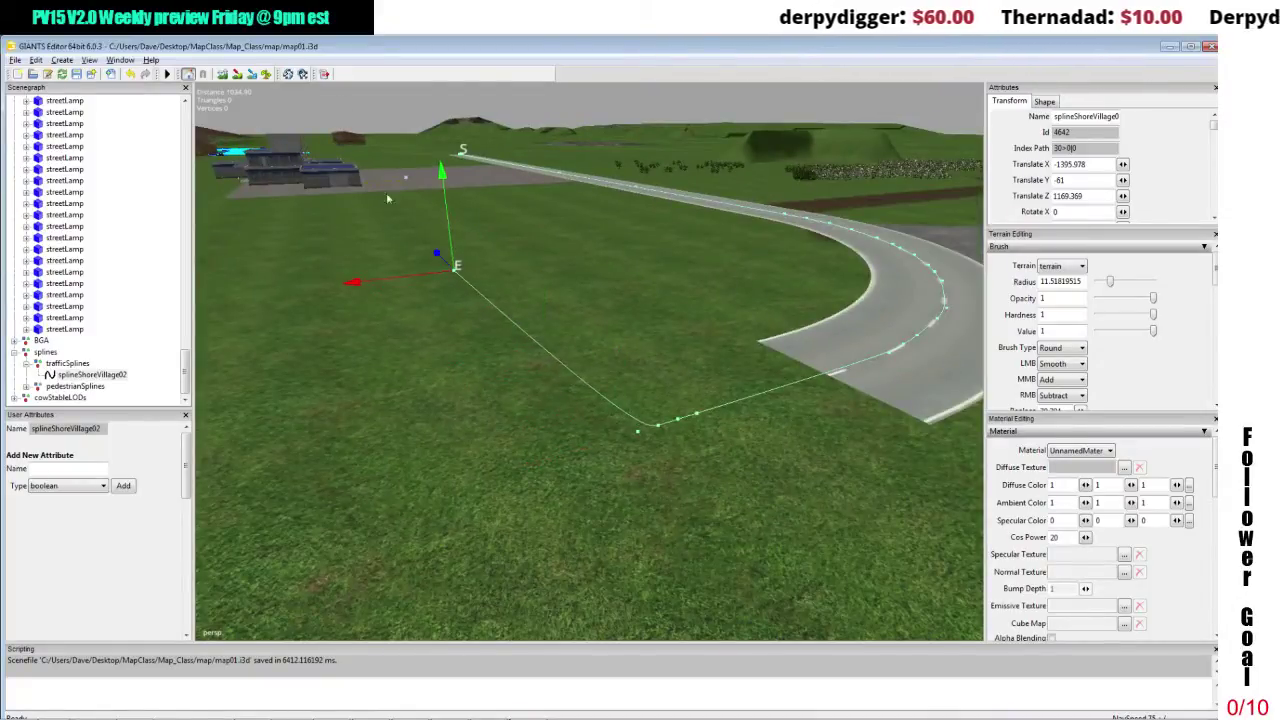
# Pull the control point at the sharp corner beyond the road's end outward to round the spline's turn.
pyautogui.keyDown('alt'); pyautogui.moveTo(386, 192); pyautogui.dragTo(463, 277, button='middle'); pyautogui.keyUp('alt')
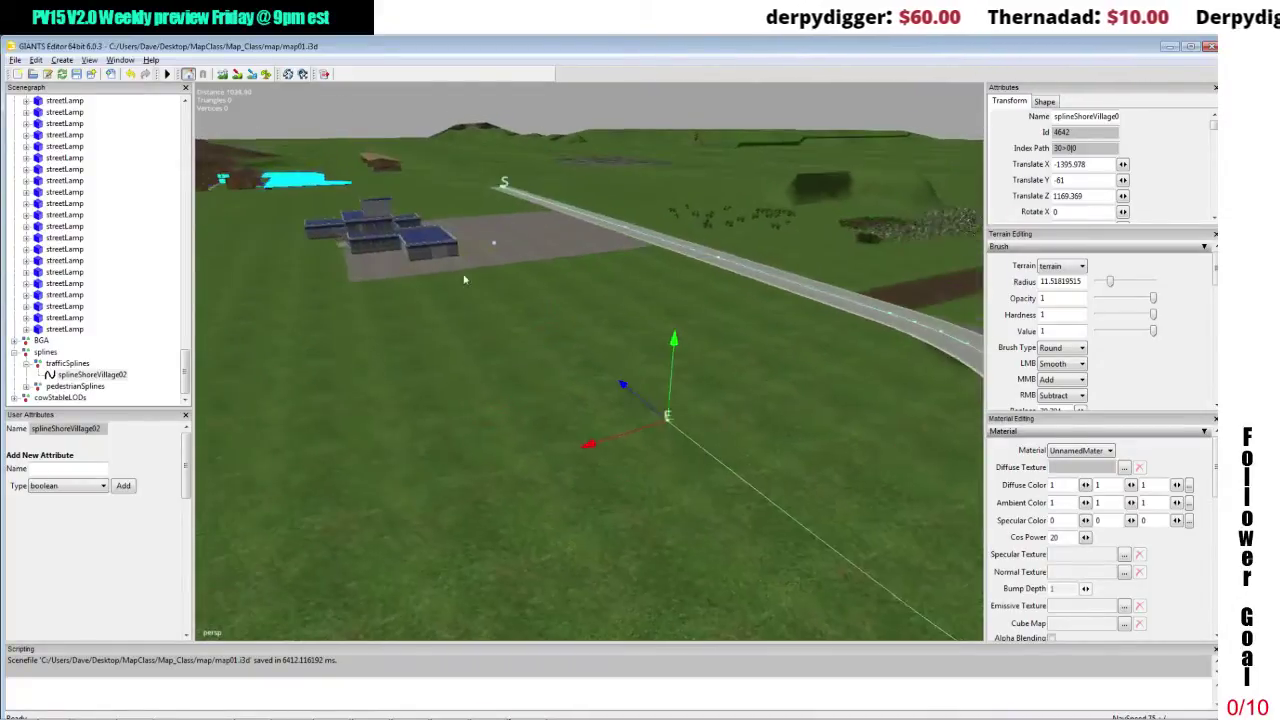
pyautogui.keyDown('alt'); pyautogui.moveTo(463, 277); pyautogui.dragTo(611, 306); pyautogui.keyUp('alt')
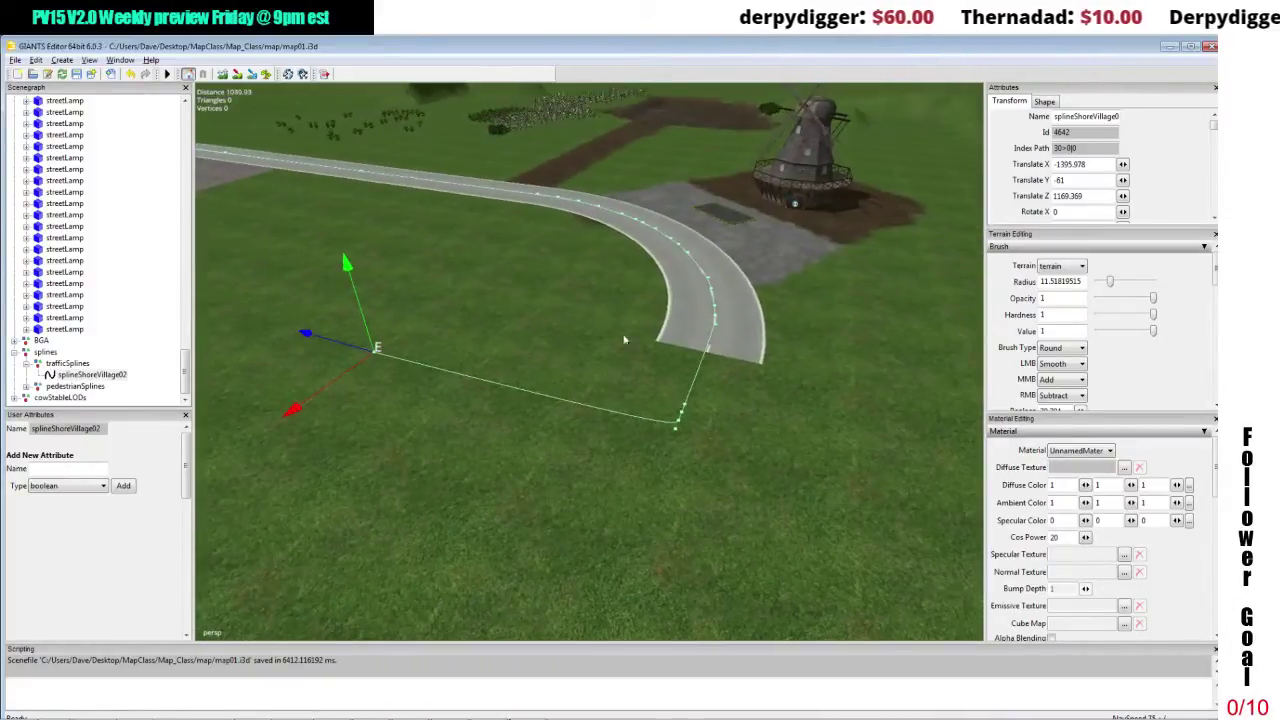
pyautogui.click(676, 432)
pyautogui.moveTo(672, 470); pyautogui.dragTo(635, 567)
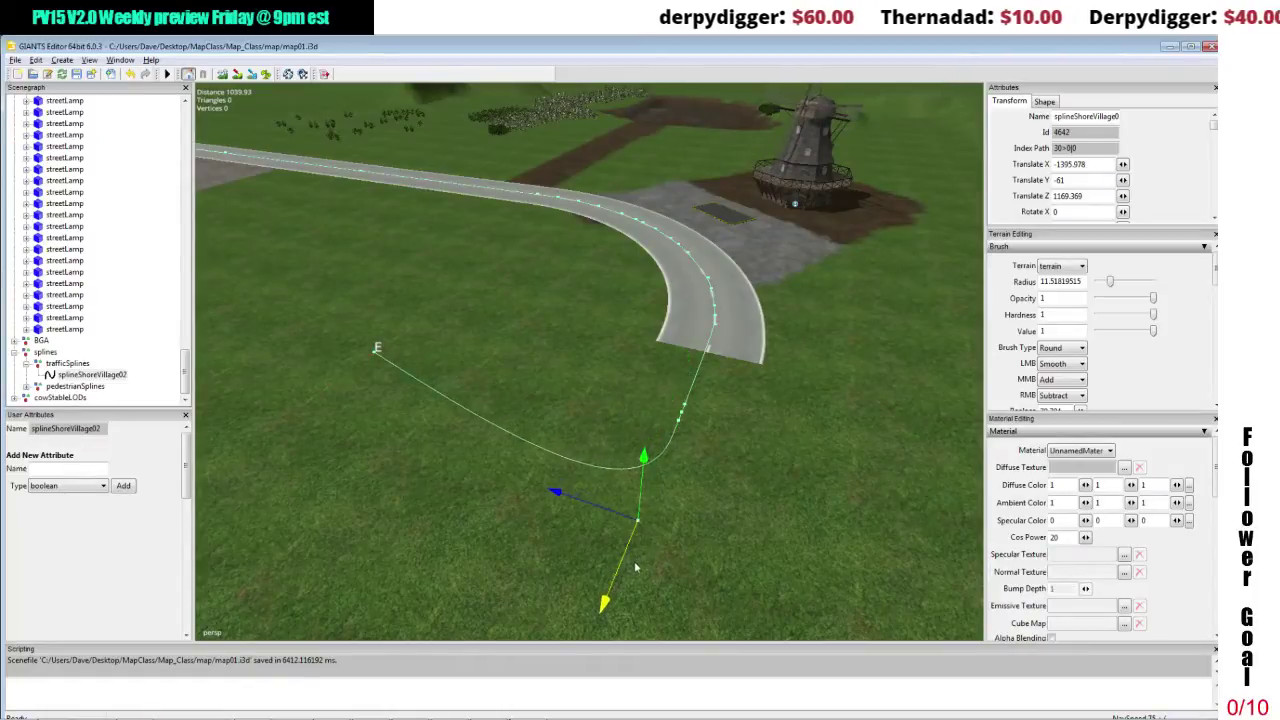
# Extend the spline's end across the grass to the paved area beside the blue-roofed airport building.
pyautogui.moveTo(635, 567); pyautogui.dragTo(753, 428, button='middle')
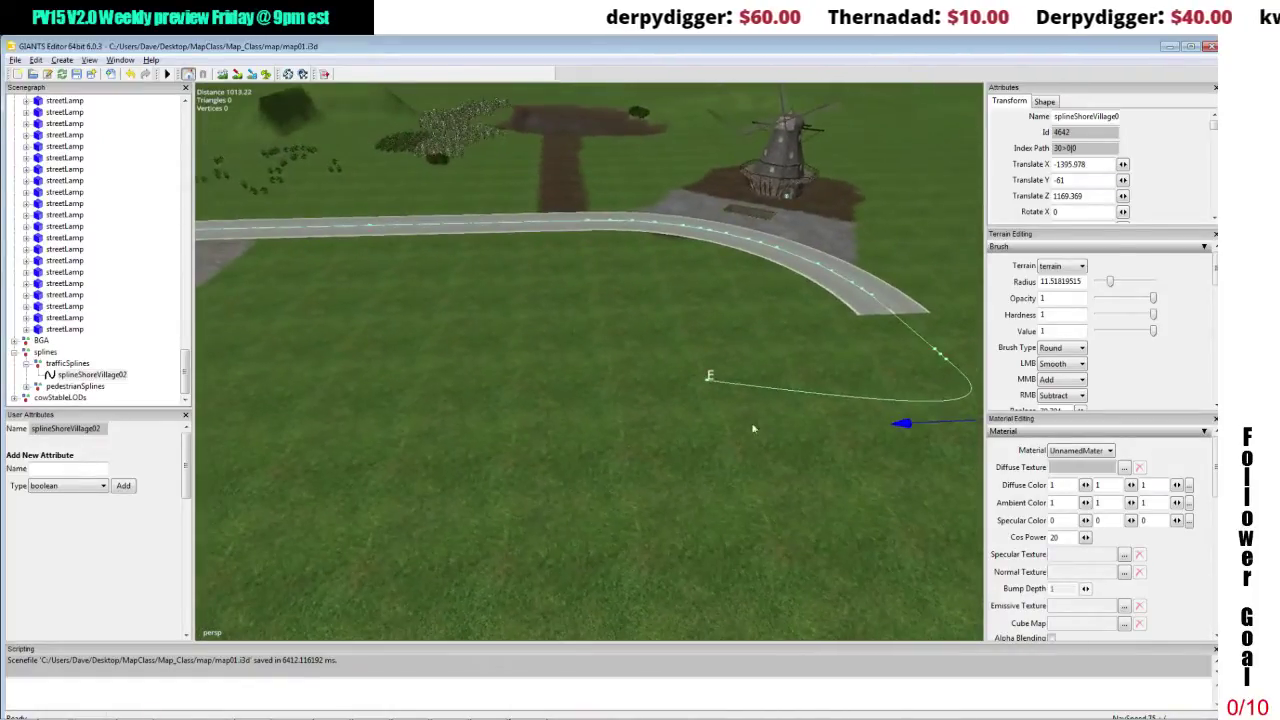
pyautogui.click(708, 385)
pyautogui.moveTo(698, 388); pyautogui.dragTo(200, 394)
pyautogui.scroll(-3, 441, 394)
pyautogui.keyDown('alt'); pyautogui.moveTo(441, 394); pyautogui.dragTo(760, 432, button='middle'); pyautogui.keyUp('alt')
pyautogui.scroll(2, 772, 433)
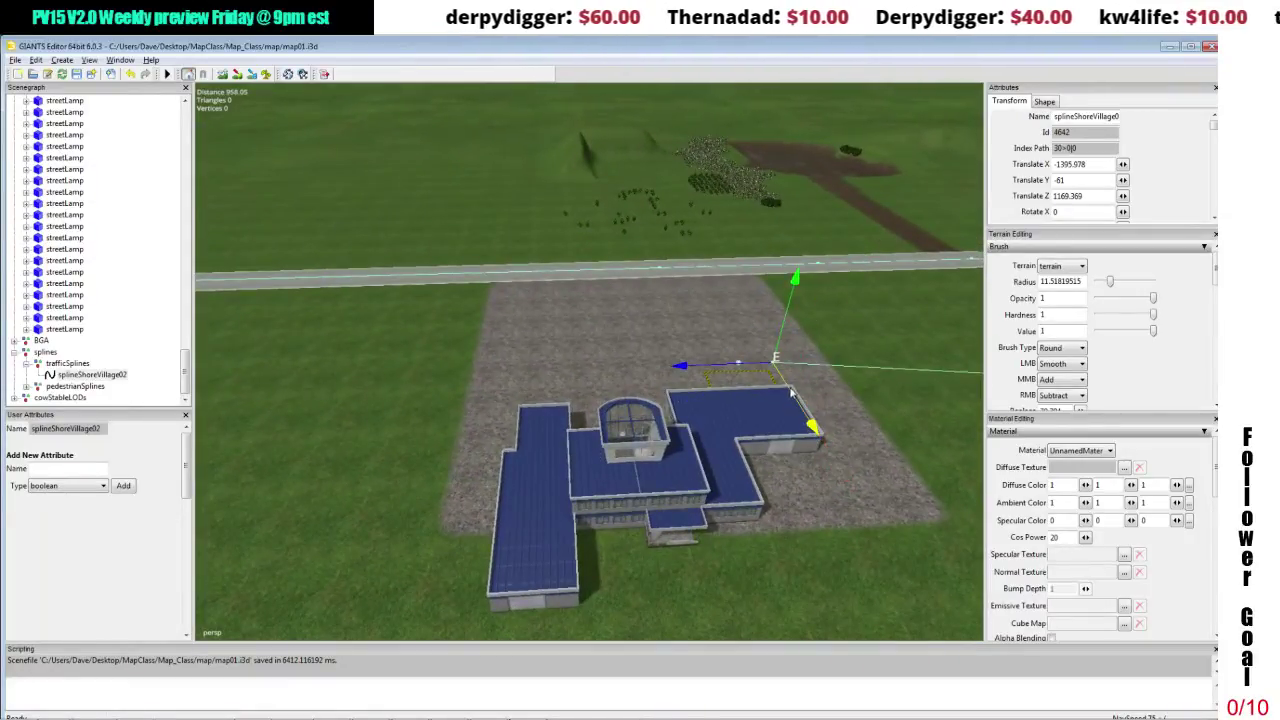
# Extend the spline from the paved area alongside the road to the grass near the spline's start.
pyautogui.moveTo(792, 391); pyautogui.dragTo(928, 386, button='middle')
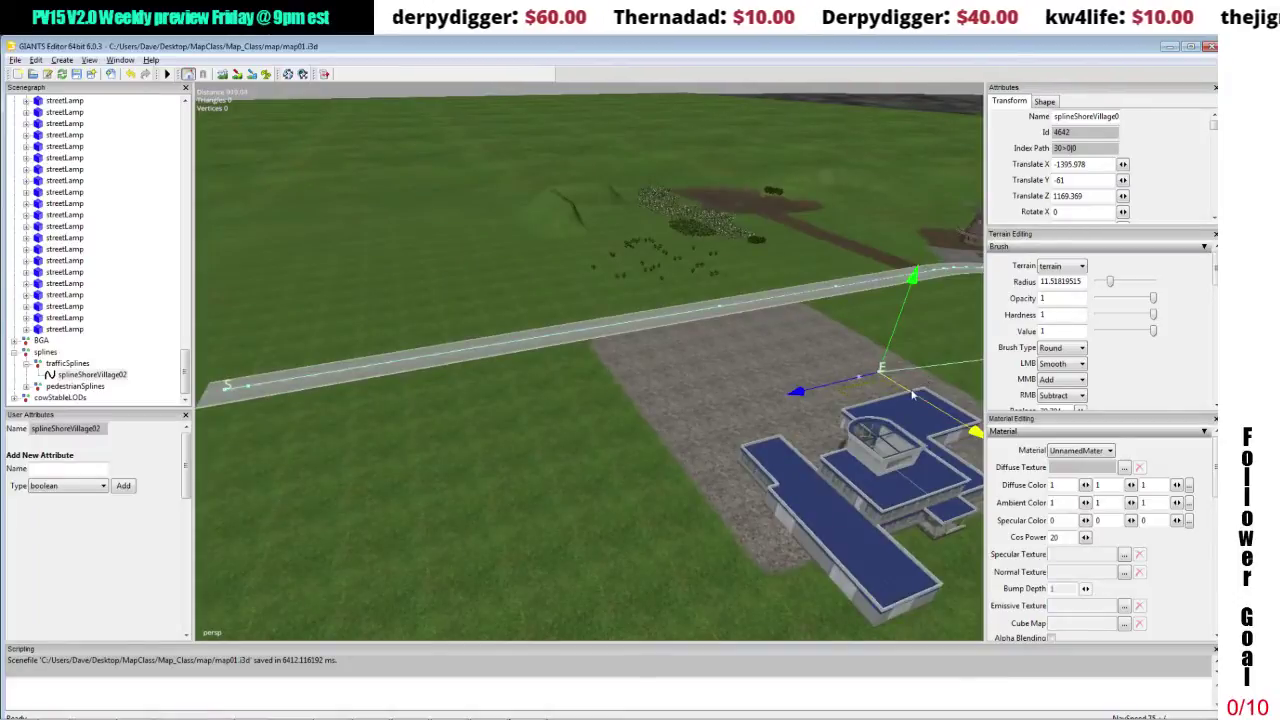
pyautogui.moveTo(912, 394); pyautogui.dragTo(880, 374)
pyautogui.keyDown('alt'); pyautogui.moveTo(880, 374); pyautogui.dragTo(944, 382, button='middle'); pyautogui.keyUp('alt')
pyautogui.keyDown('alt'); pyautogui.moveTo(944, 382); pyautogui.dragTo(804, 408); pyautogui.keyUp('alt')
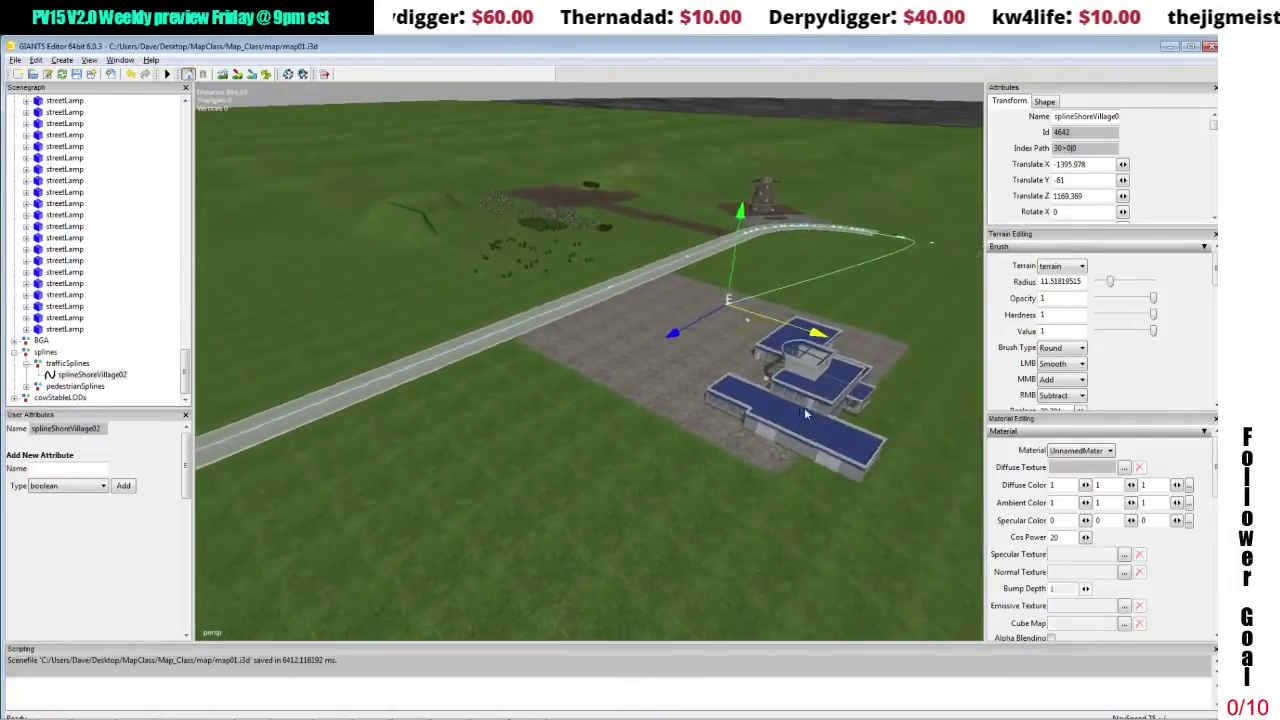
pyautogui.moveTo(805, 413); pyautogui.dragTo(862, 386, button='middle')
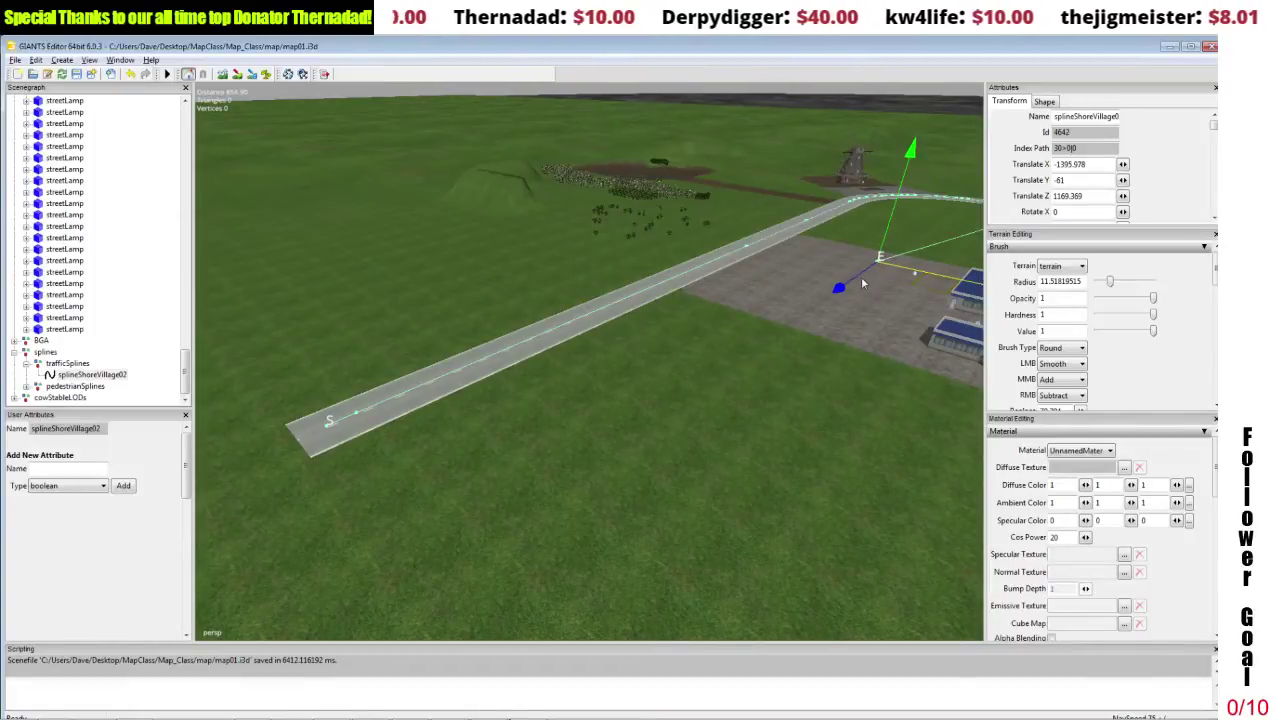
pyautogui.moveTo(852, 286); pyautogui.dragTo(272, 582)
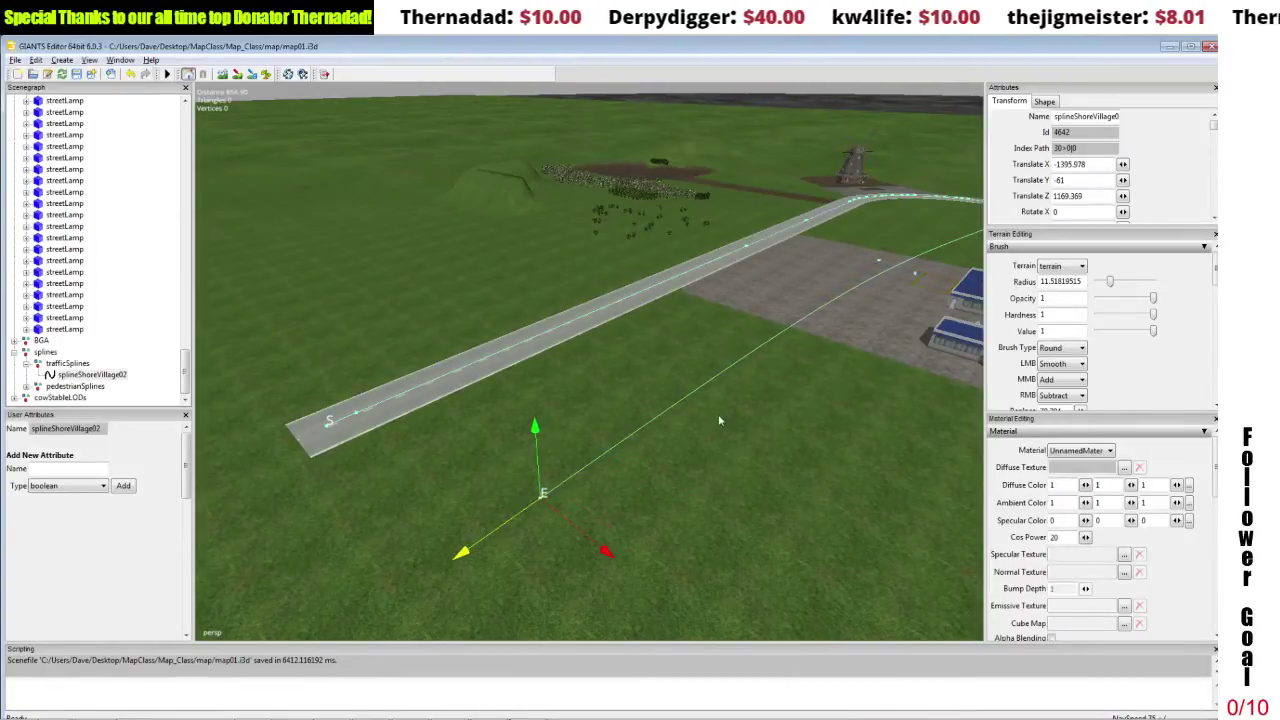
# Extend the traffic spline from its end point over the grass with three additional control points.
pyautogui.scroll(-3, 723, 425)
pyautogui.moveTo(727, 429); pyautogui.dragTo(674, 377, button='middle')
pyautogui.moveTo(674, 377); pyautogui.dragTo(382, 492)
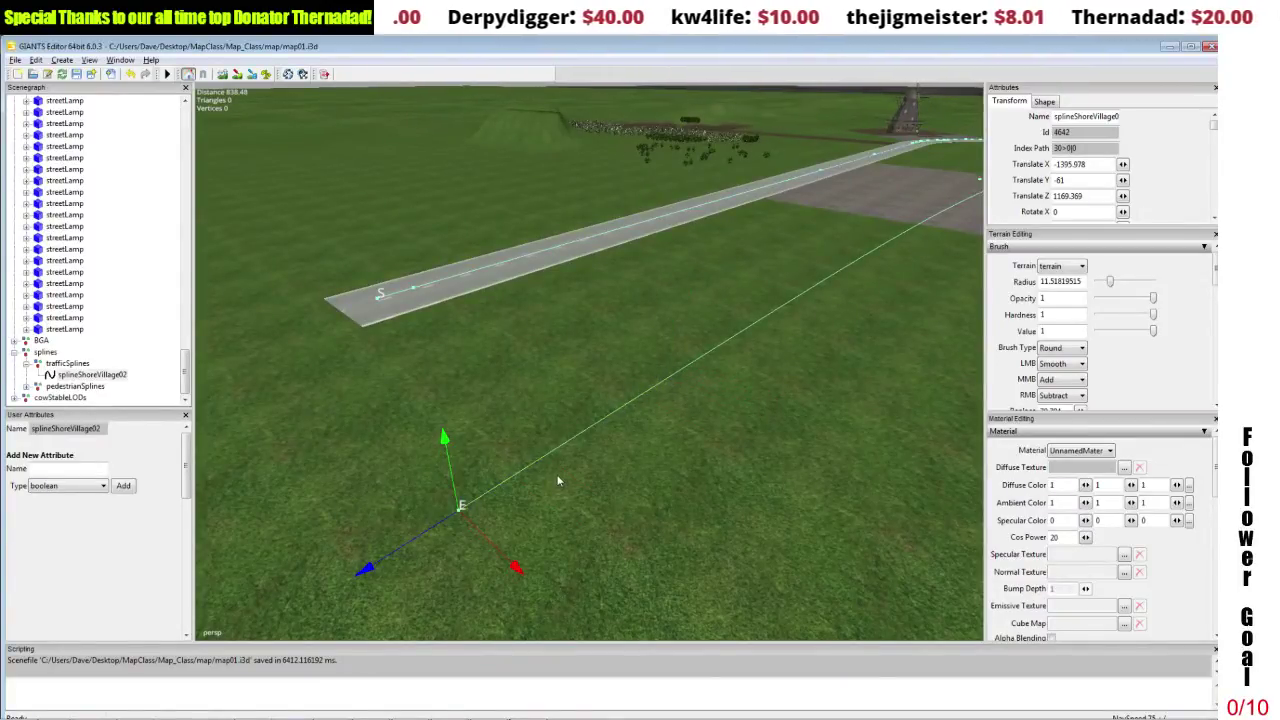
pyautogui.press('Insert')
pyautogui.press('Insert')
pyautogui.press('Insert')
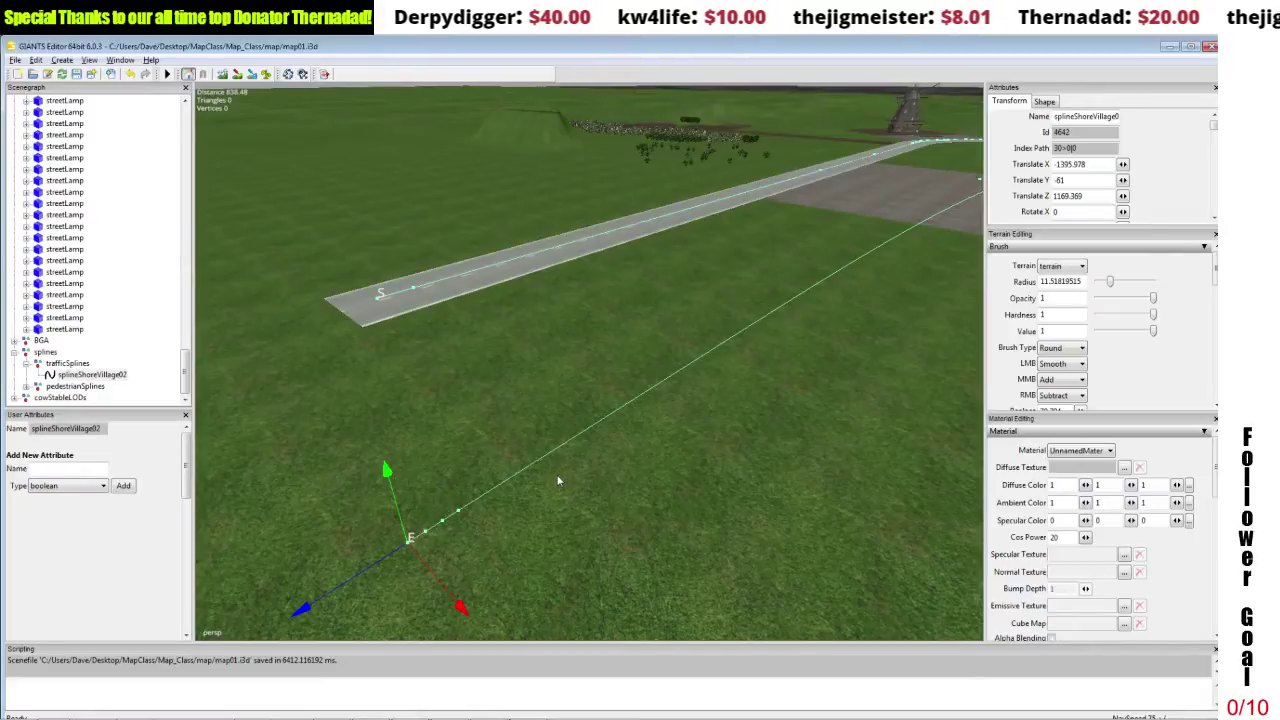
# Move the spline's end point sideways toward the road and append more control points there.
pyautogui.moveTo(528, 387); pyautogui.dragTo(575, 410, button='middle')
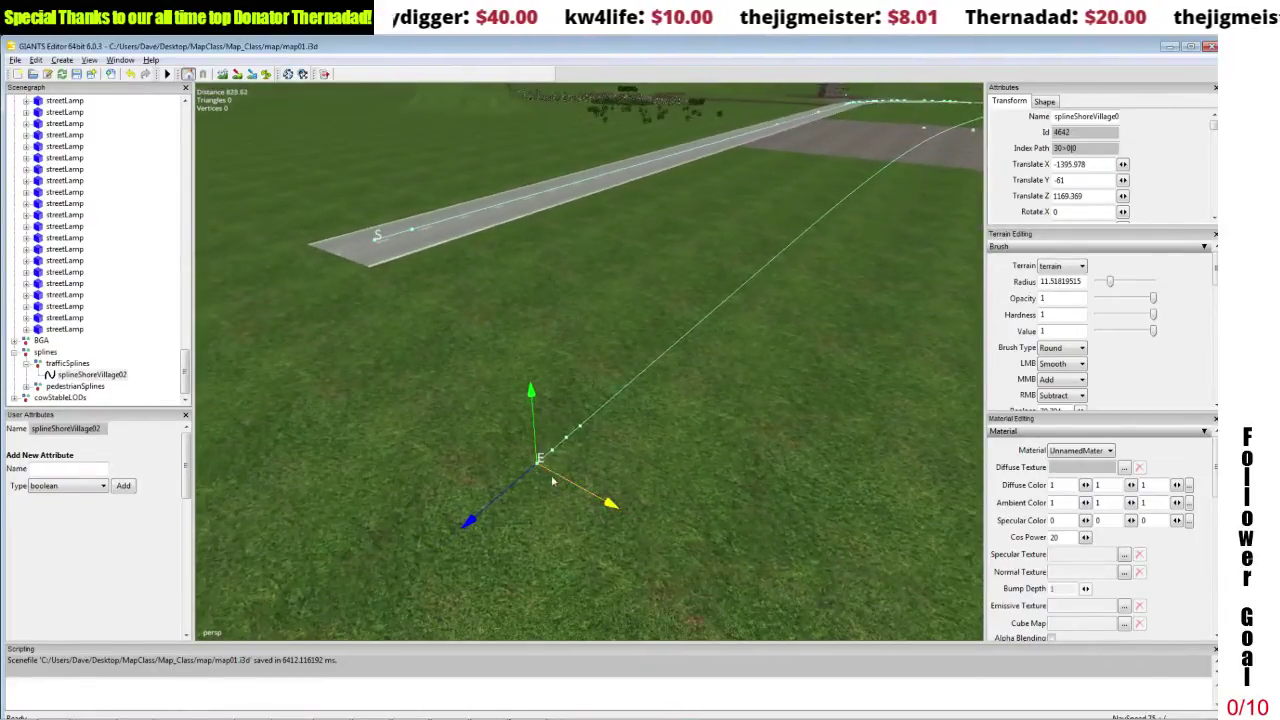
pyautogui.moveTo(547, 468); pyautogui.dragTo(341, 444)
pyautogui.press('Insert')
pyautogui.press('Insert')
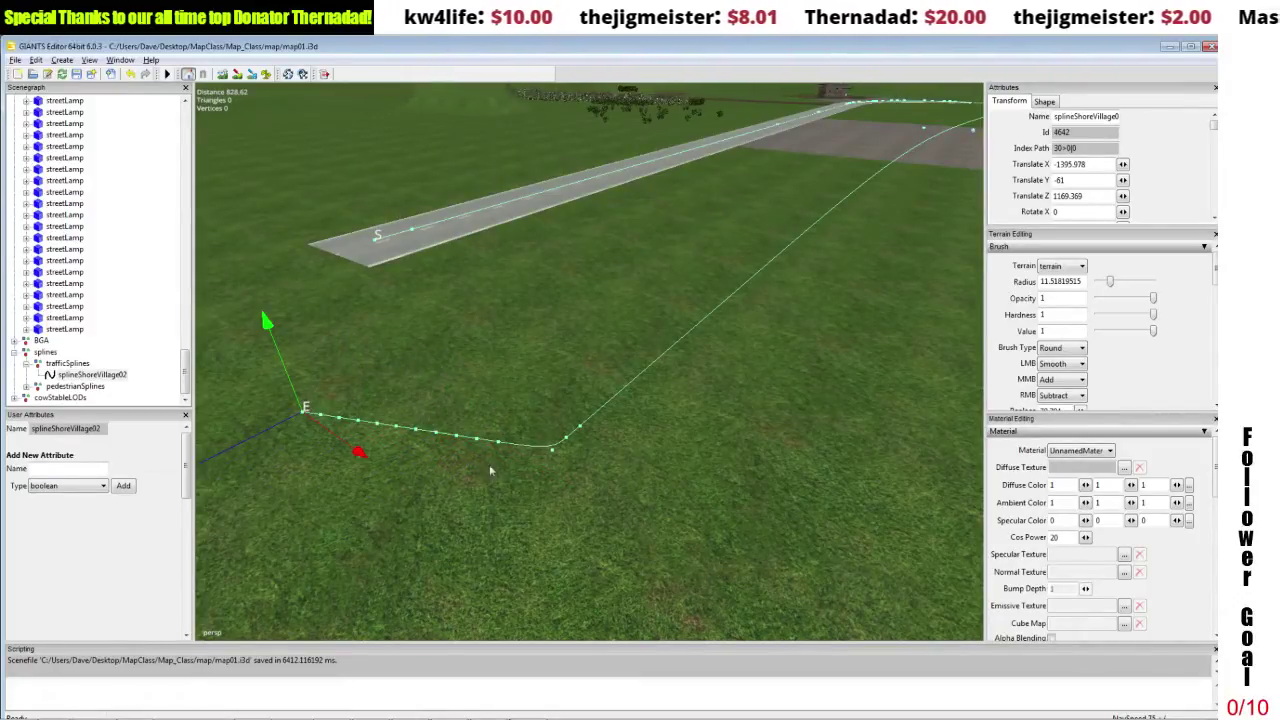
# Bring the spline's end point across the grass in front of the road's end and curve it back toward the road.
pyautogui.keyDown('alt'); pyautogui.moveTo(489, 464); pyautogui.dragTo(549, 452); pyautogui.keyUp('alt')
pyautogui.moveTo(549, 456); pyautogui.dragTo(690, 445, button='middle')
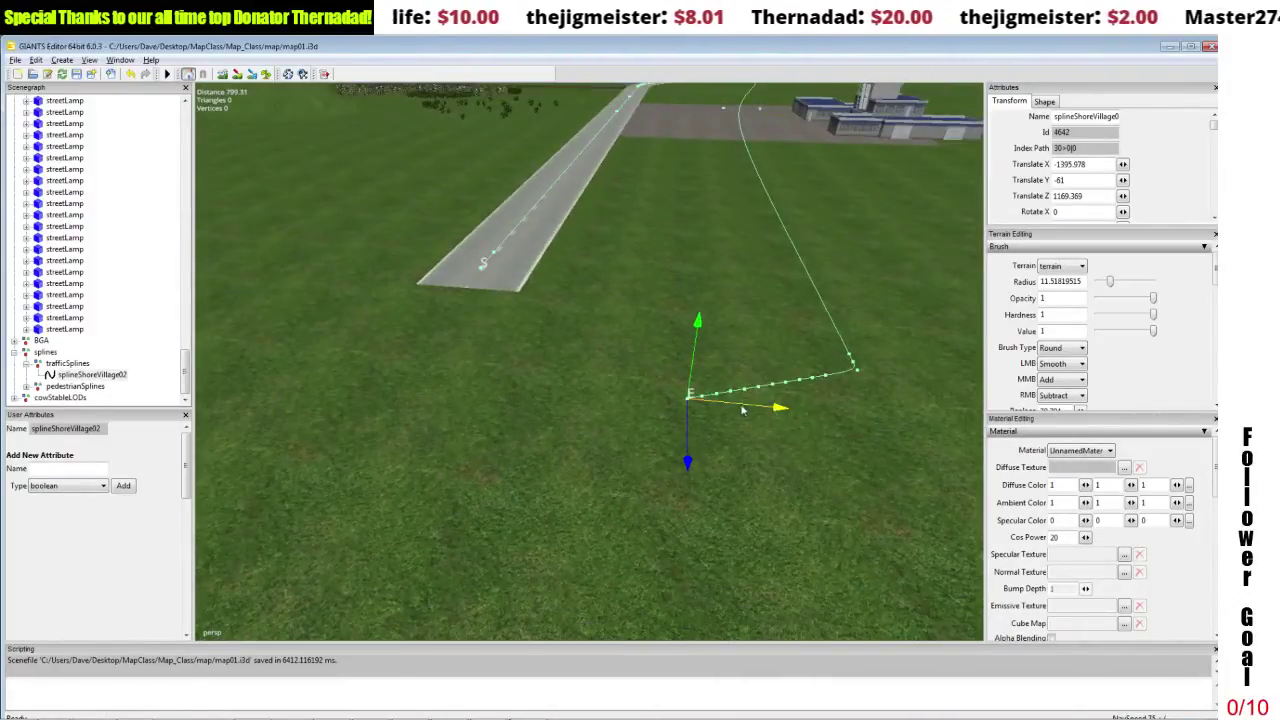
pyautogui.moveTo(742, 409); pyautogui.dragTo(473, 402)
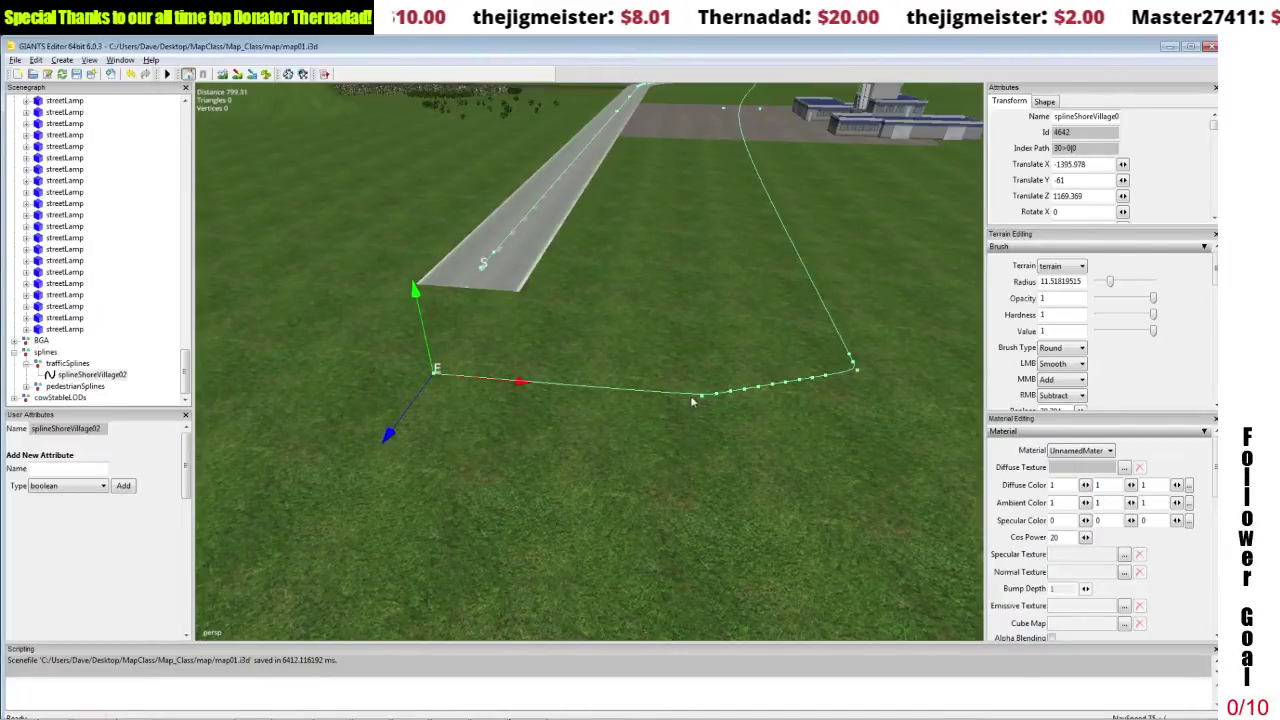
pyautogui.click(700, 400)
pyautogui.moveTo(700, 400); pyautogui.dragTo(519, 351)
pyautogui.click(435, 377)
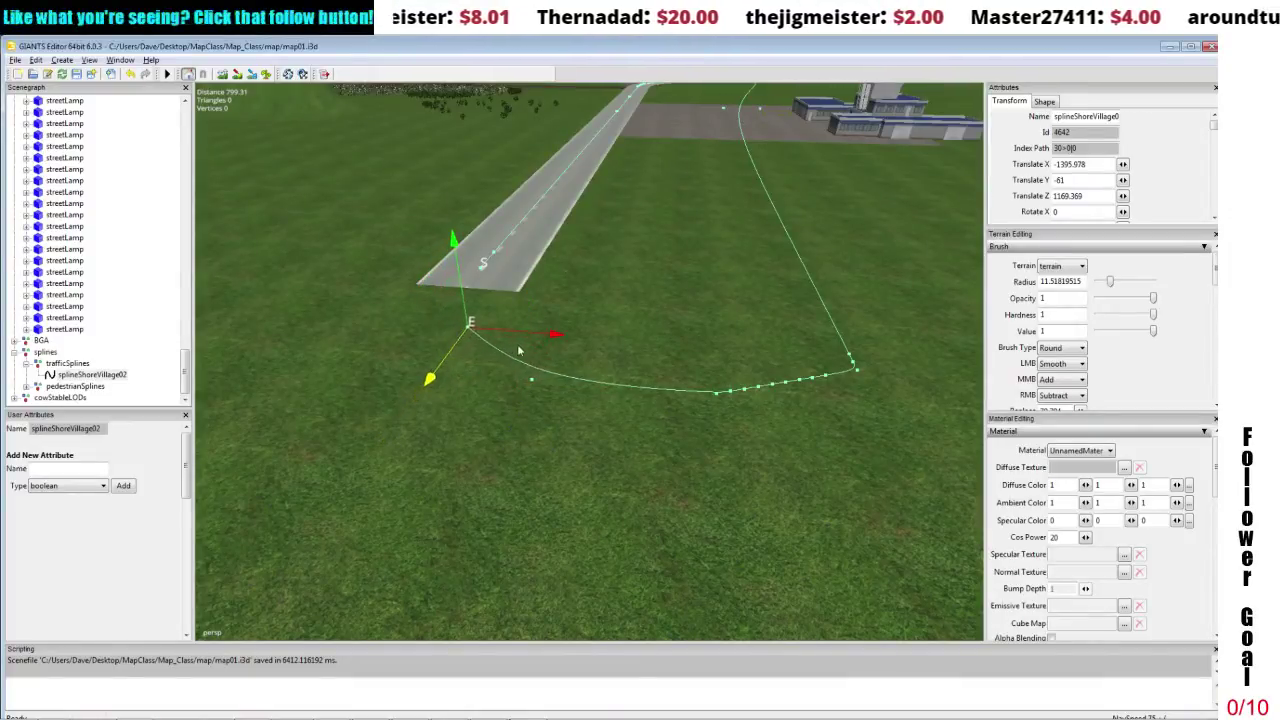
# Pull the control point after the closely spaced row outward, away from the road, to widen the turn.
pyautogui.moveTo(521, 350); pyautogui.dragTo(646, 389, button='middle')
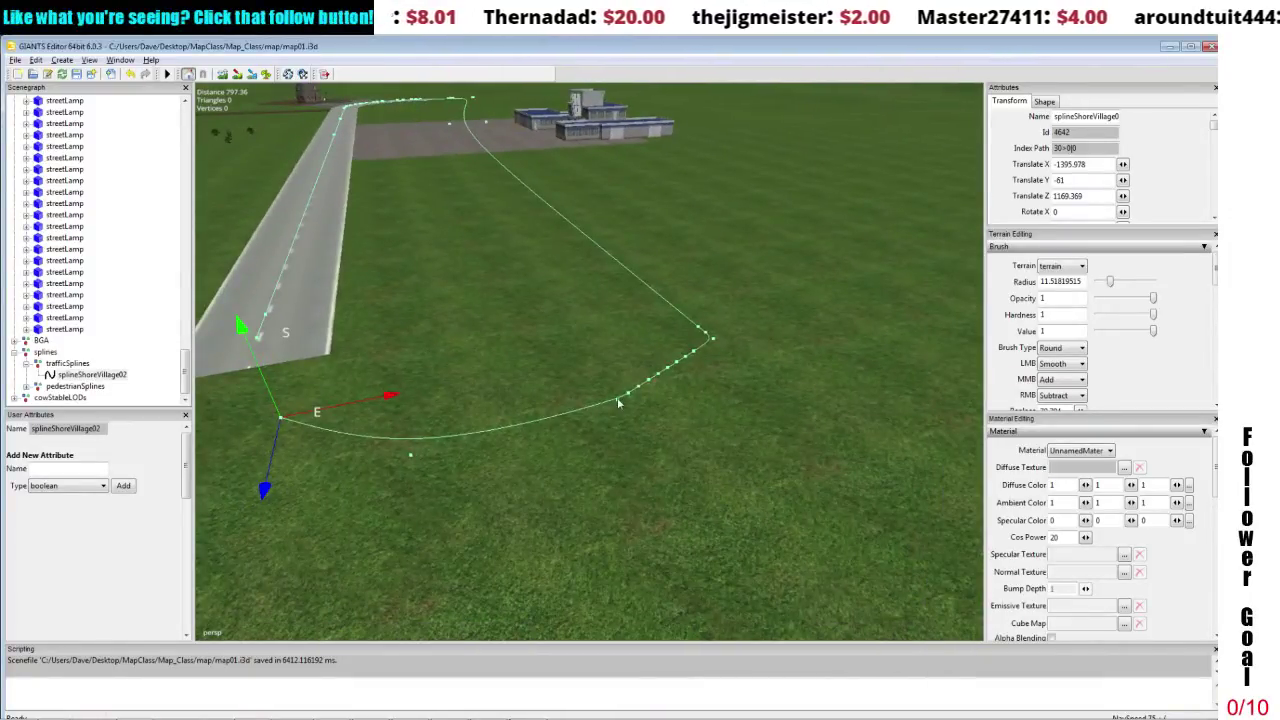
pyautogui.click(619, 401)
pyautogui.moveTo(623, 417)
pyautogui.mouseDown()
pyautogui.moveTo(672, 482)
pyautogui.moveTo(634, 440)
pyautogui.mouseUp()
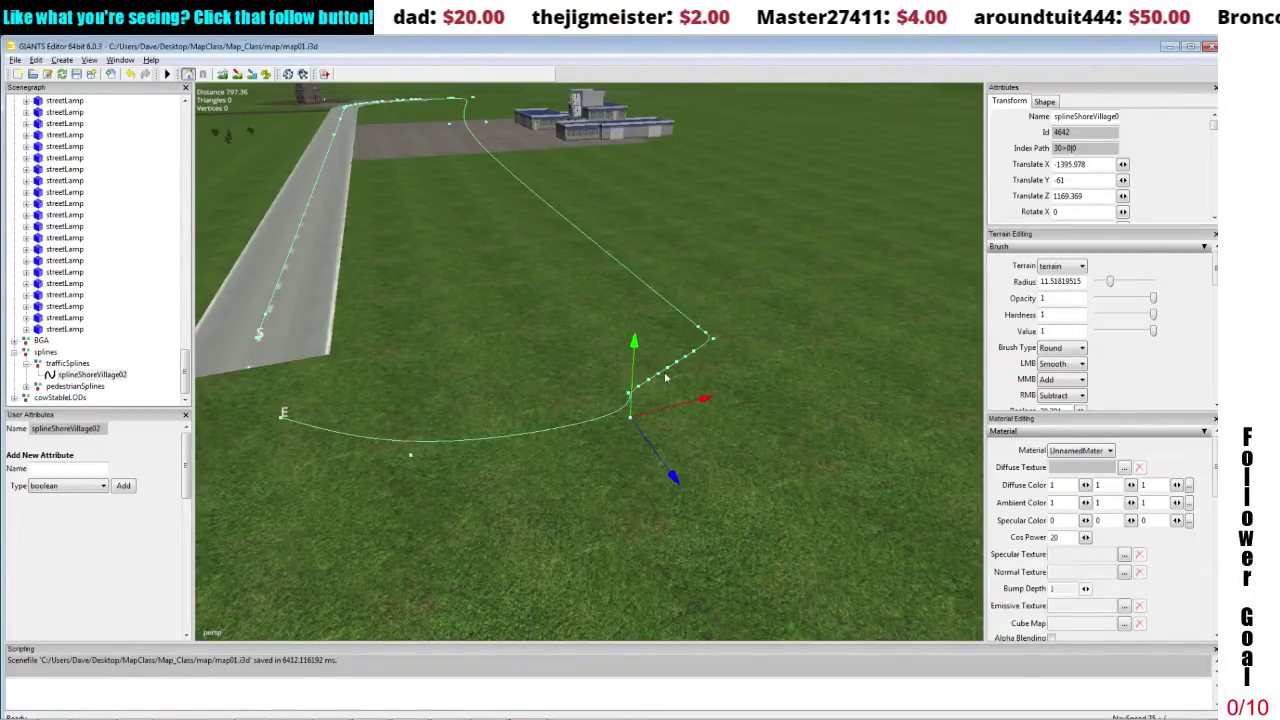
# Delete five of the closely spaced control points before the outer point to smooth the turn.
pyautogui.click(669, 372)
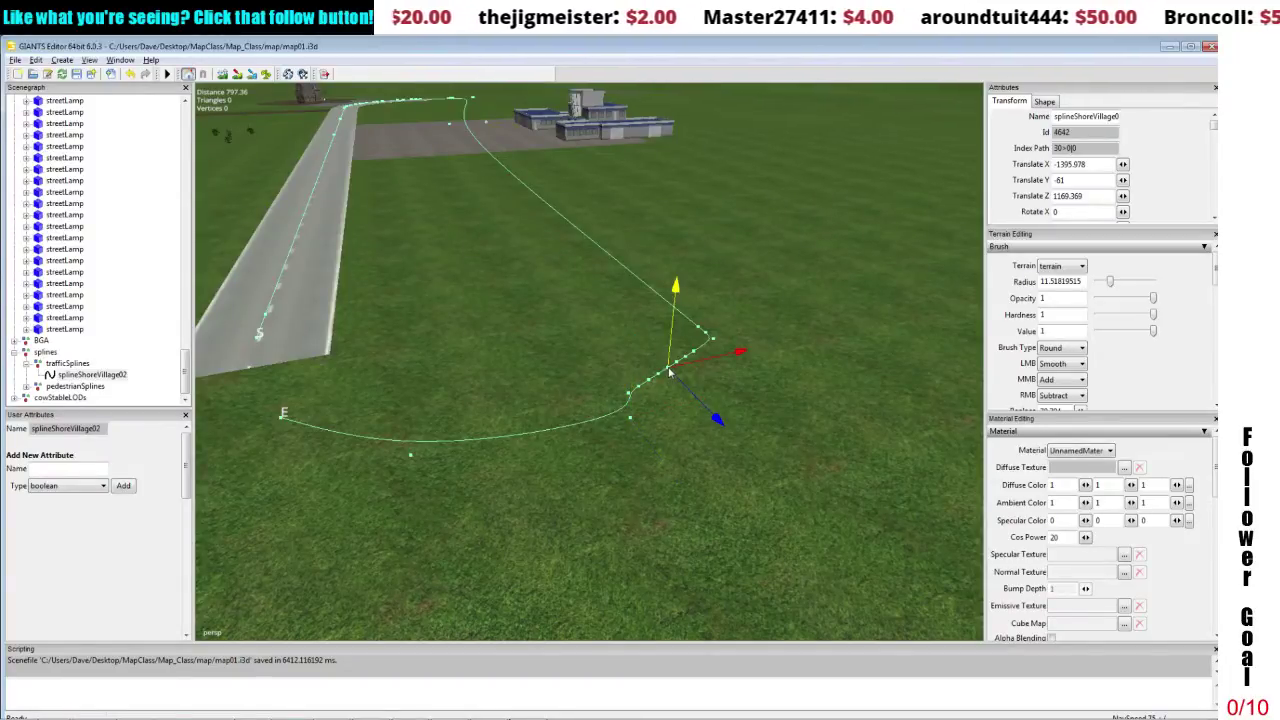
pyautogui.press('Delete')
pyautogui.press('Delete')
pyautogui.press('Delete')
pyautogui.press('Delete')
pyautogui.press('Delete')
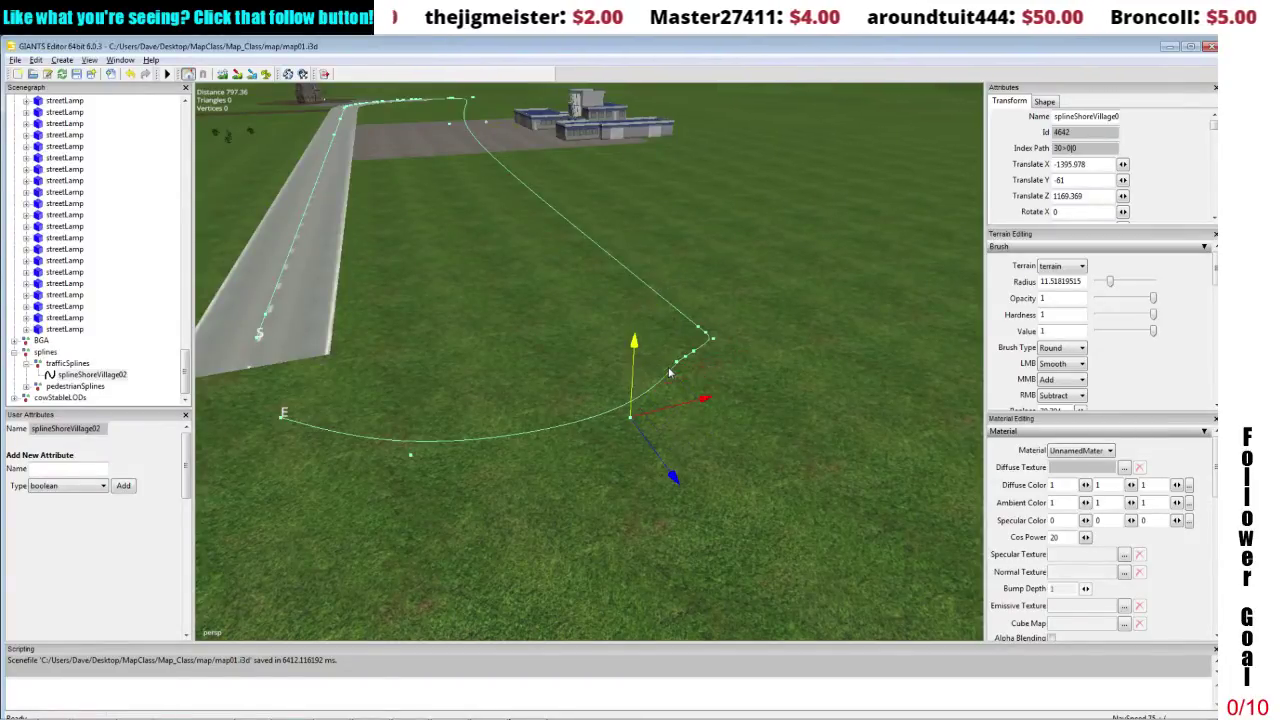
# Move the spline's end point onto the road and along the center line until it meets the start point.
pyautogui.keyDown('alt'); pyautogui.moveTo(616, 280); pyautogui.dragTo(655, 343); pyautogui.keyUp('alt')
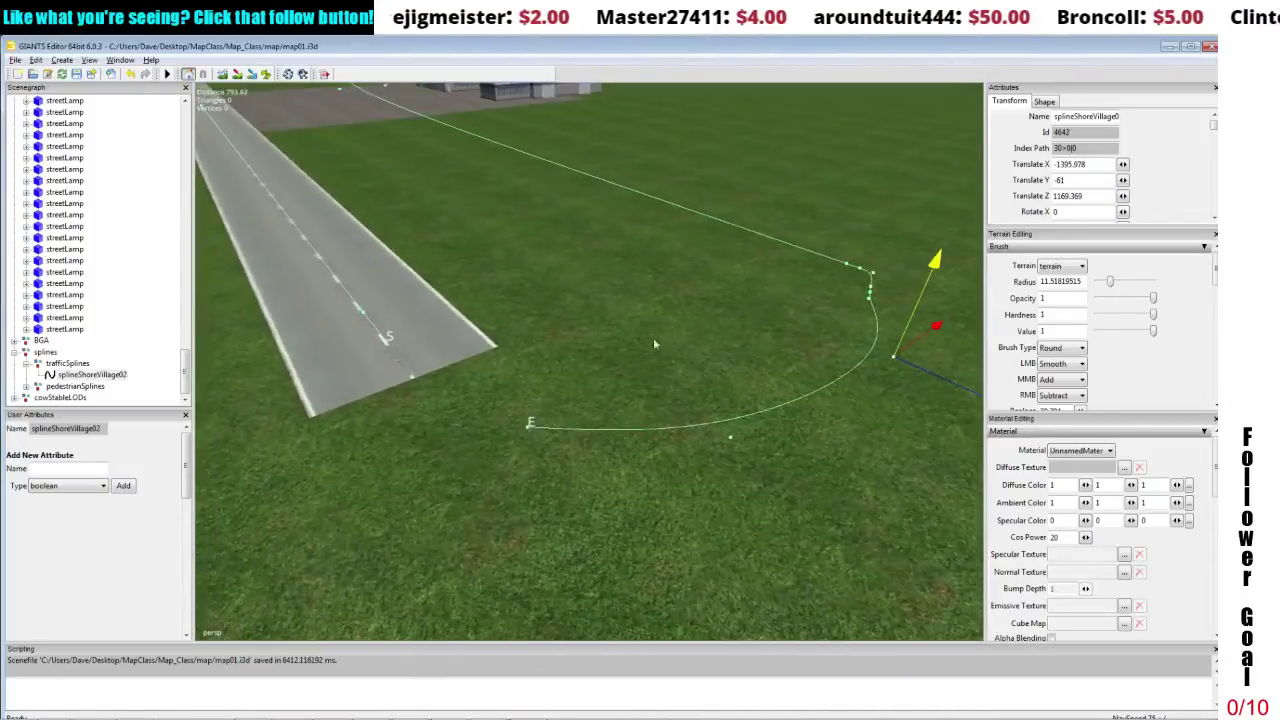
pyautogui.click(531, 426)
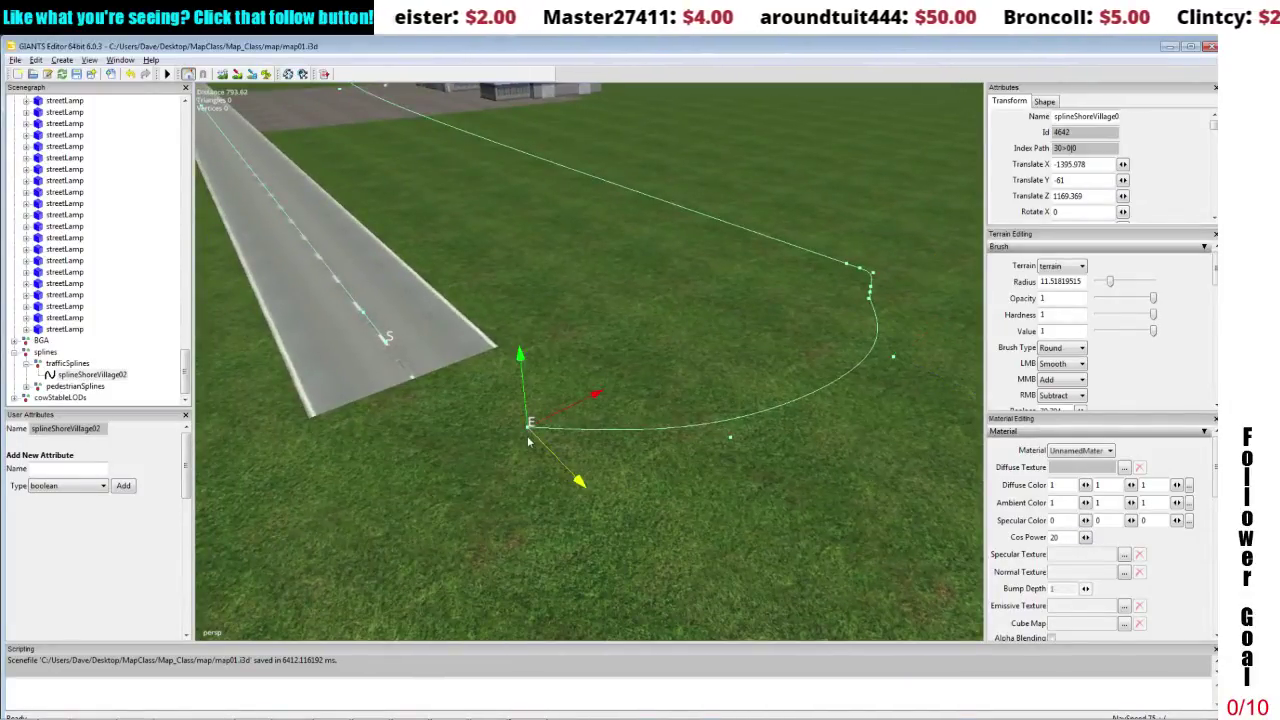
pyautogui.moveTo(528, 440); pyautogui.dragTo(401, 378)
pyautogui.keyDown('alt'); pyautogui.moveTo(550, 424); pyautogui.dragTo(608, 432, button='middle'); pyautogui.keyUp('alt')
pyautogui.scroll(4, 611, 431)
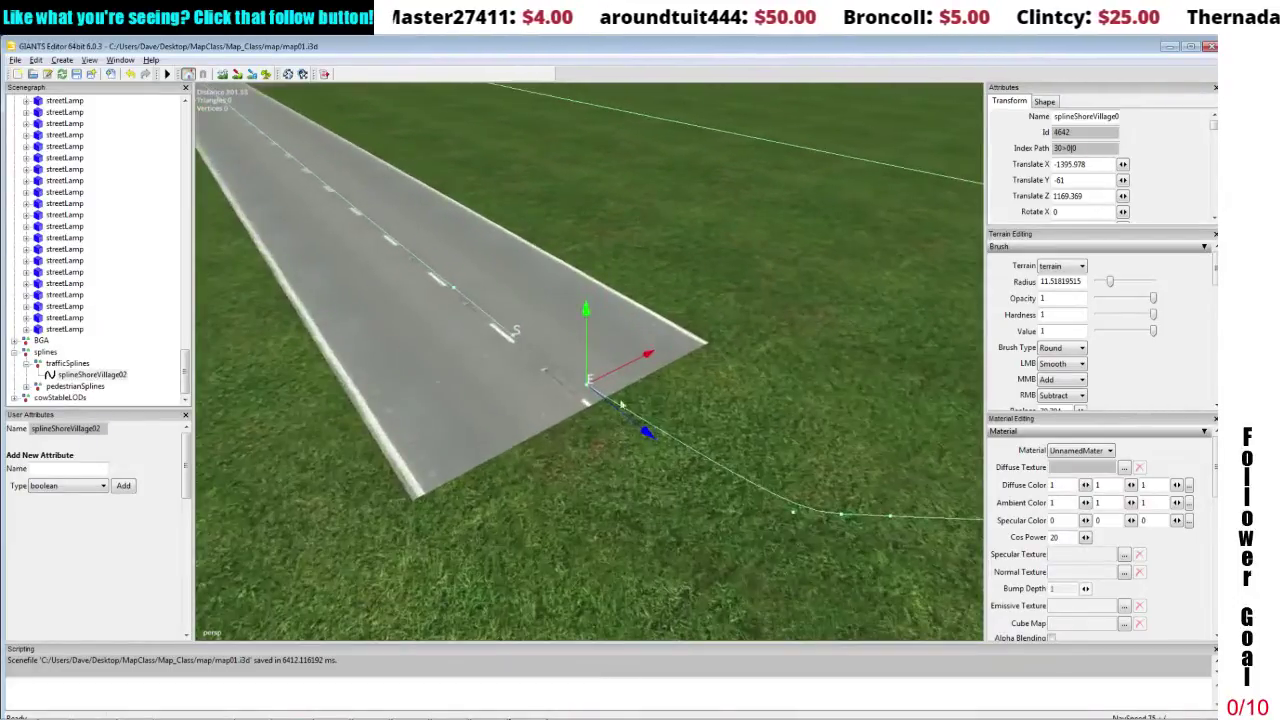
pyautogui.moveTo(643, 430); pyautogui.dragTo(590, 342)
pyautogui.keyDown('alt'); pyautogui.moveTo(590, 342); pyautogui.dragTo(607, 342, button='middle'); pyautogui.keyUp('alt')
pyautogui.scroll(2, 608, 342)
pyautogui.moveTo(566, 420); pyautogui.dragTo(728, 410)
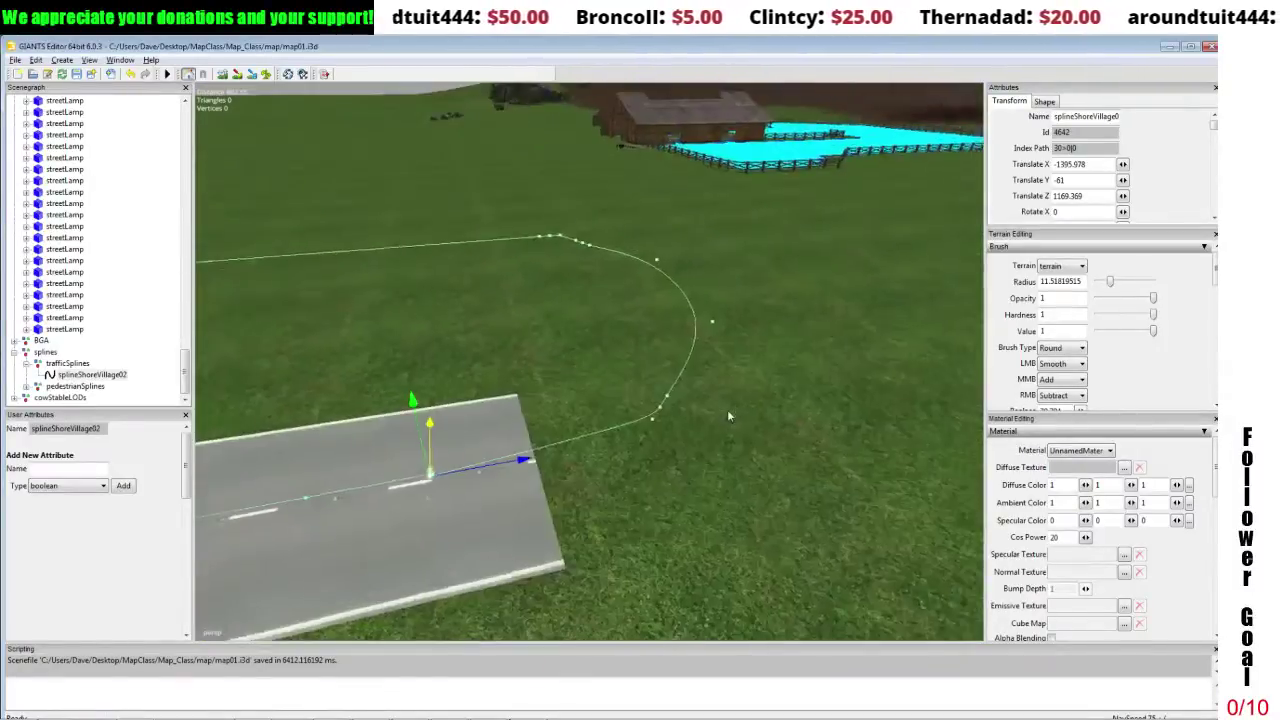
# Reposition the control point just beyond the road's end so the curve enters along the road's center line.
pyautogui.keyDown('alt'); pyautogui.moveTo(728, 410); pyautogui.dragTo(733, 401, button='middle'); pyautogui.keyUp('alt')
pyautogui.scroll(2, 740, 392)
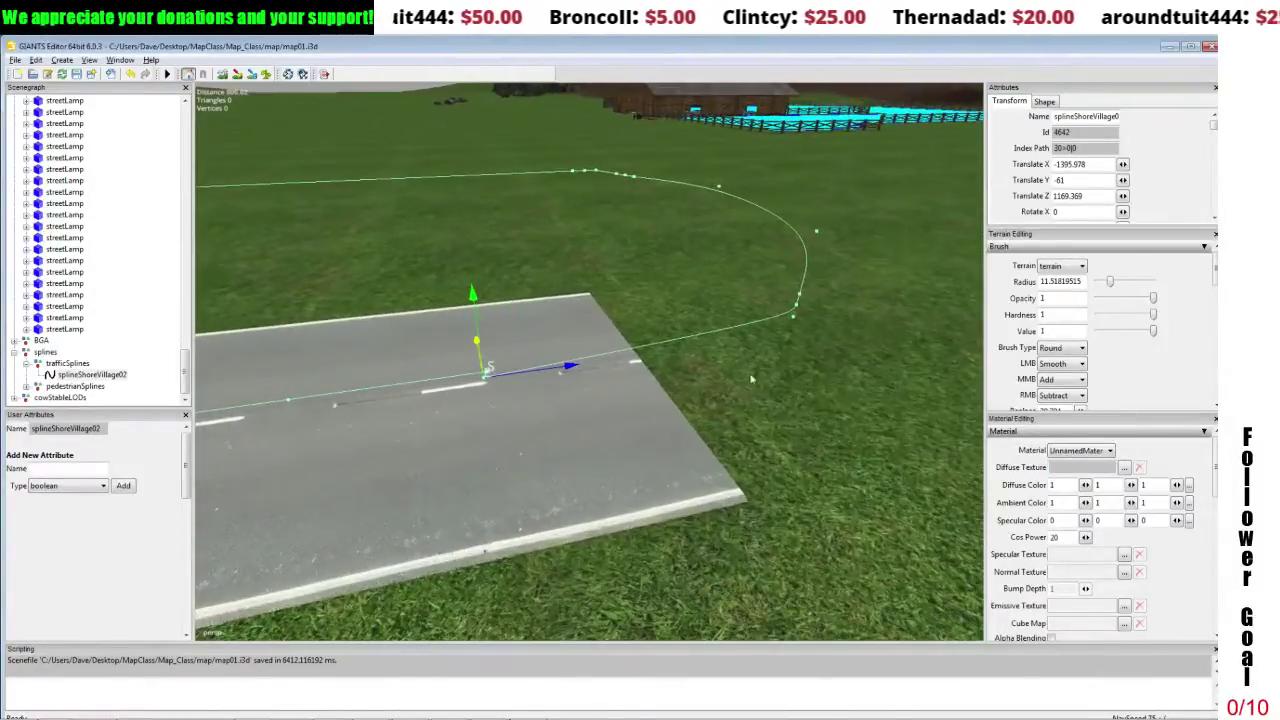
pyautogui.click(799, 318)
pyautogui.moveTo(801, 320)
pyautogui.mouseDown()
pyautogui.moveTo(702, 330)
pyautogui.moveTo(714, 369)
pyautogui.moveTo(731, 377)
pyautogui.moveTo(765, 372)
pyautogui.moveTo(800, 340)
pyautogui.mouseUp()
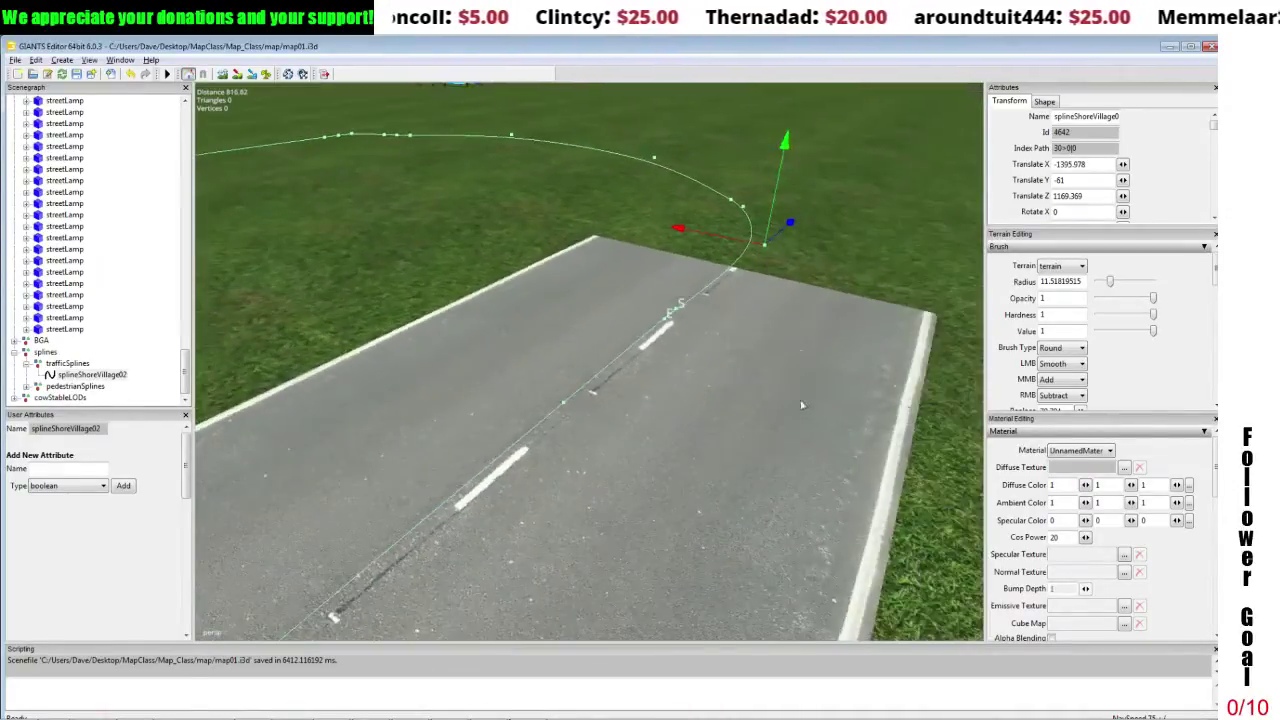
pyautogui.keyDown('alt'); pyautogui.moveTo(800, 340); pyautogui.dragTo(800, 408, button='middle'); pyautogui.keyUp('alt')
pyautogui.moveTo(800, 408); pyautogui.dragTo(827, 411, button='right')
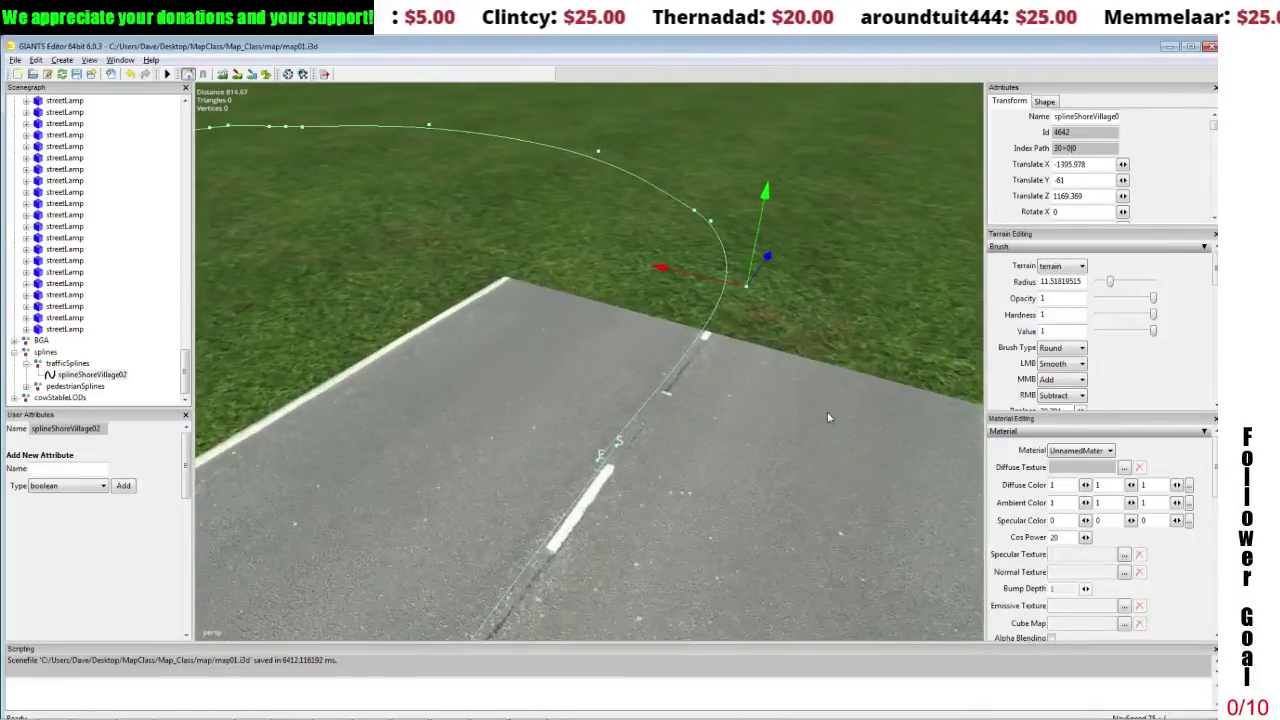
# Line up the spline's end point with its start point on the center line and save the map.
pyautogui.keyDown('alt'); pyautogui.moveTo(666, 441); pyautogui.dragTo(712, 446); pyautogui.keyUp('alt')
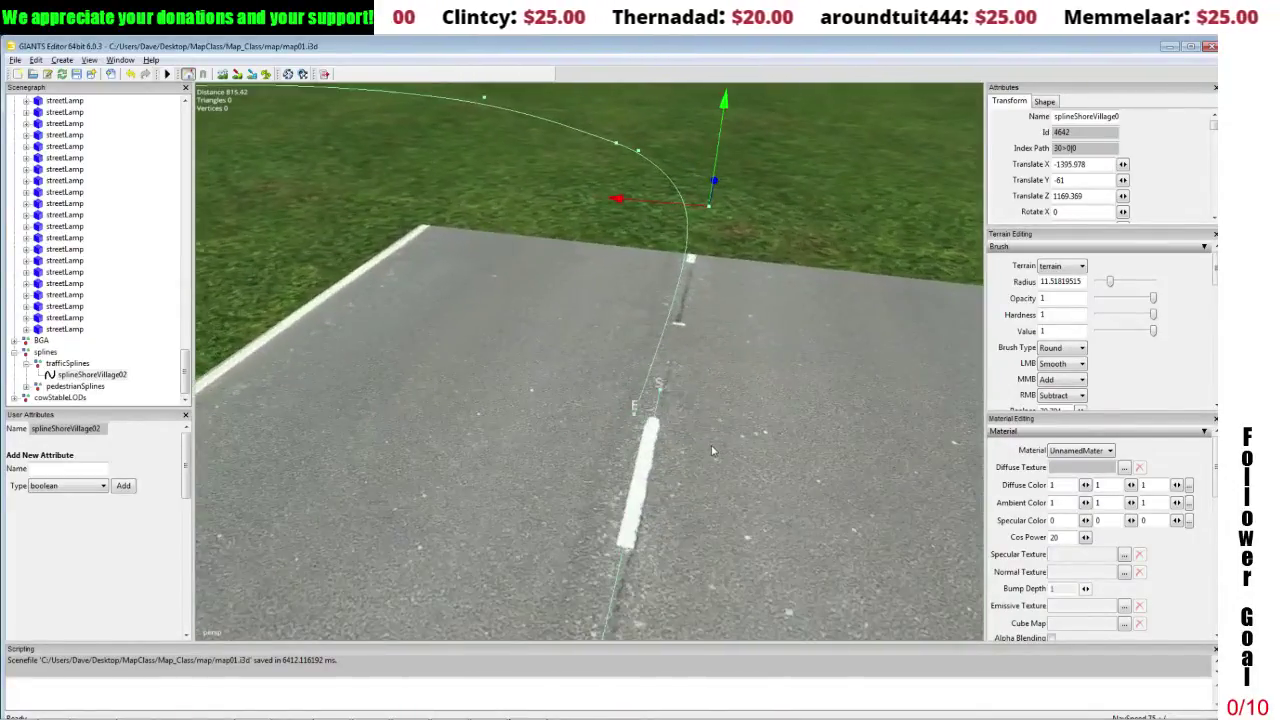
pyautogui.click(635, 413)
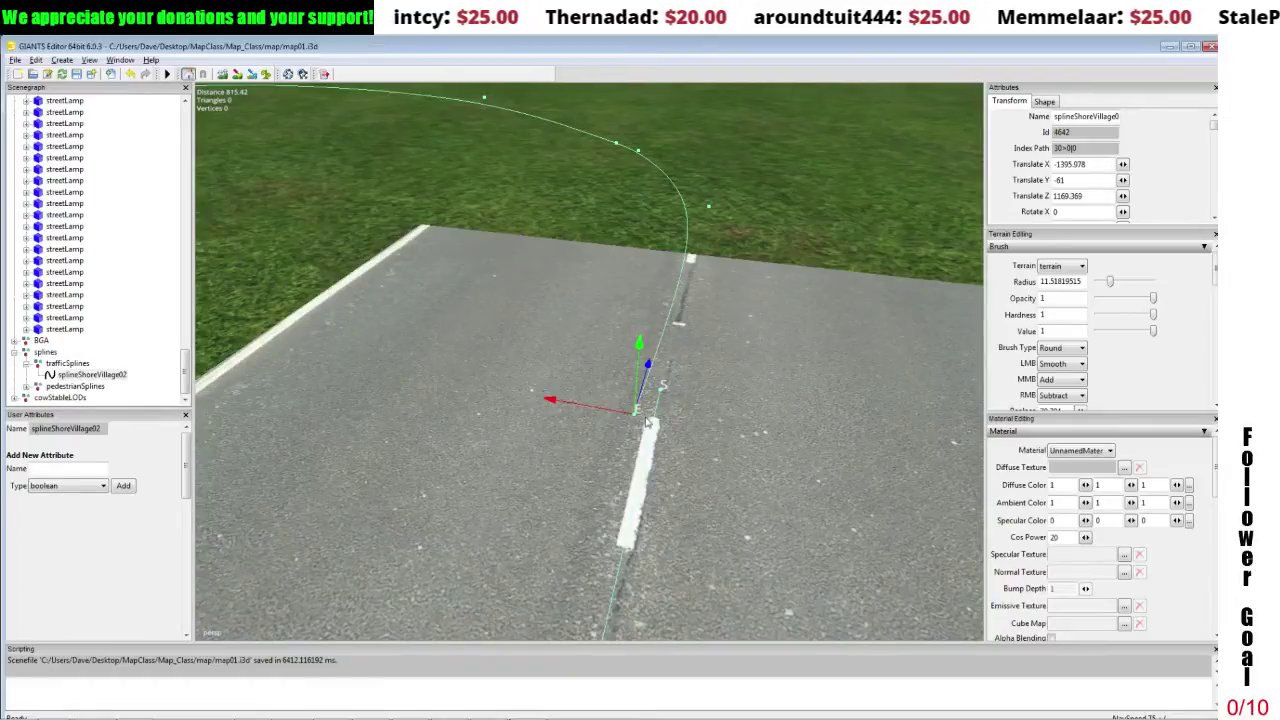
pyautogui.moveTo(611, 413); pyautogui.dragTo(495, 367)
pyautogui.scroll(-5, 495, 367)
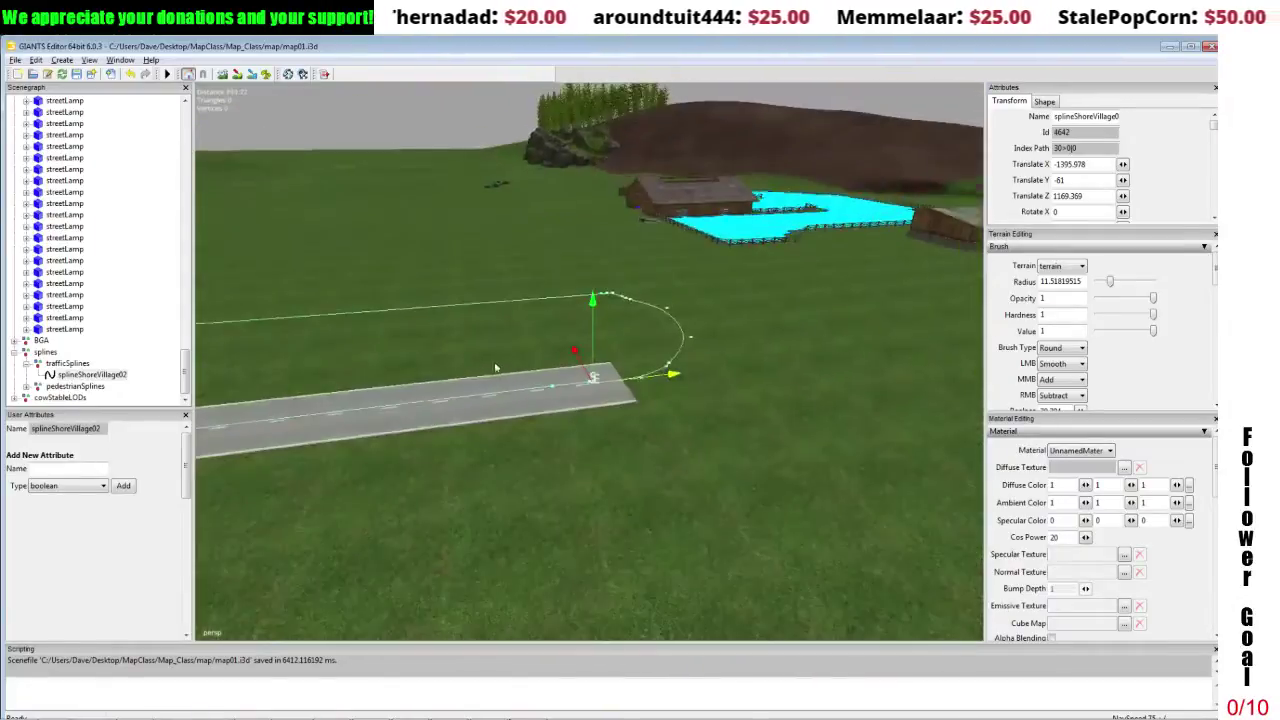
pyautogui.moveTo(495, 368); pyautogui.dragTo(450, 385, button='right')
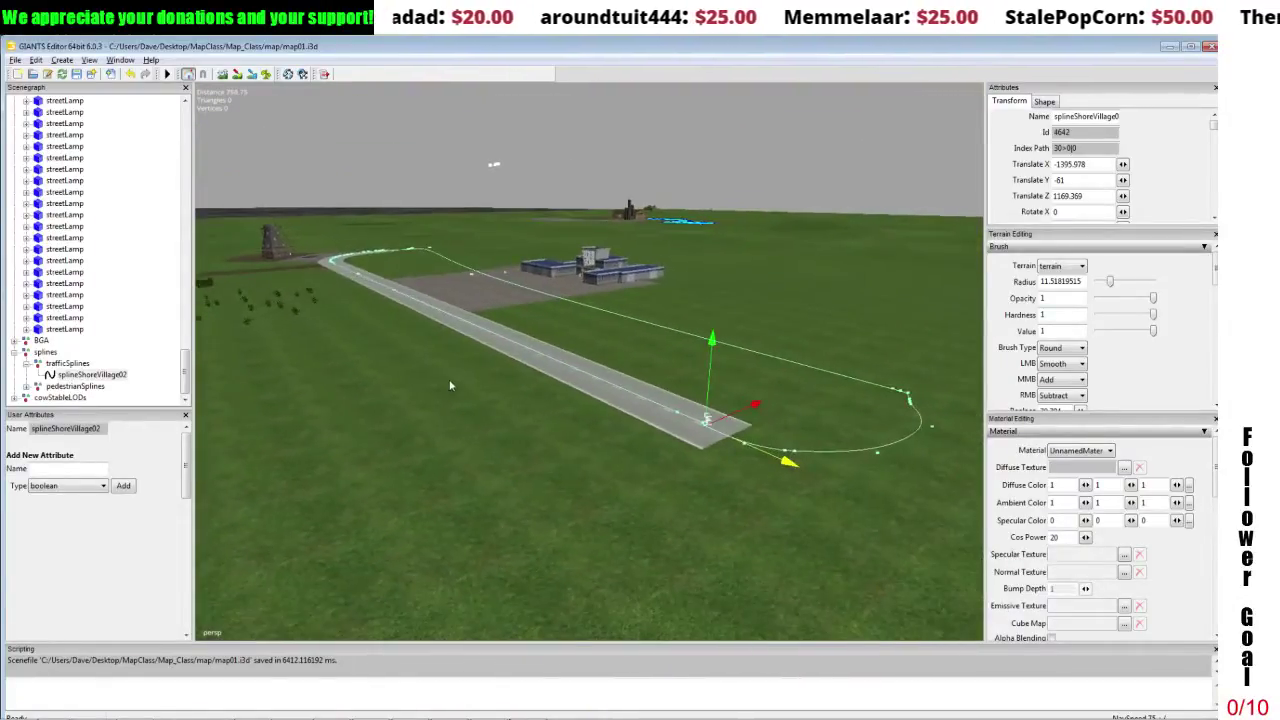
pyautogui.keyDown('alt'); pyautogui.moveTo(450, 385); pyautogui.dragTo(448, 388); pyautogui.keyUp('alt')
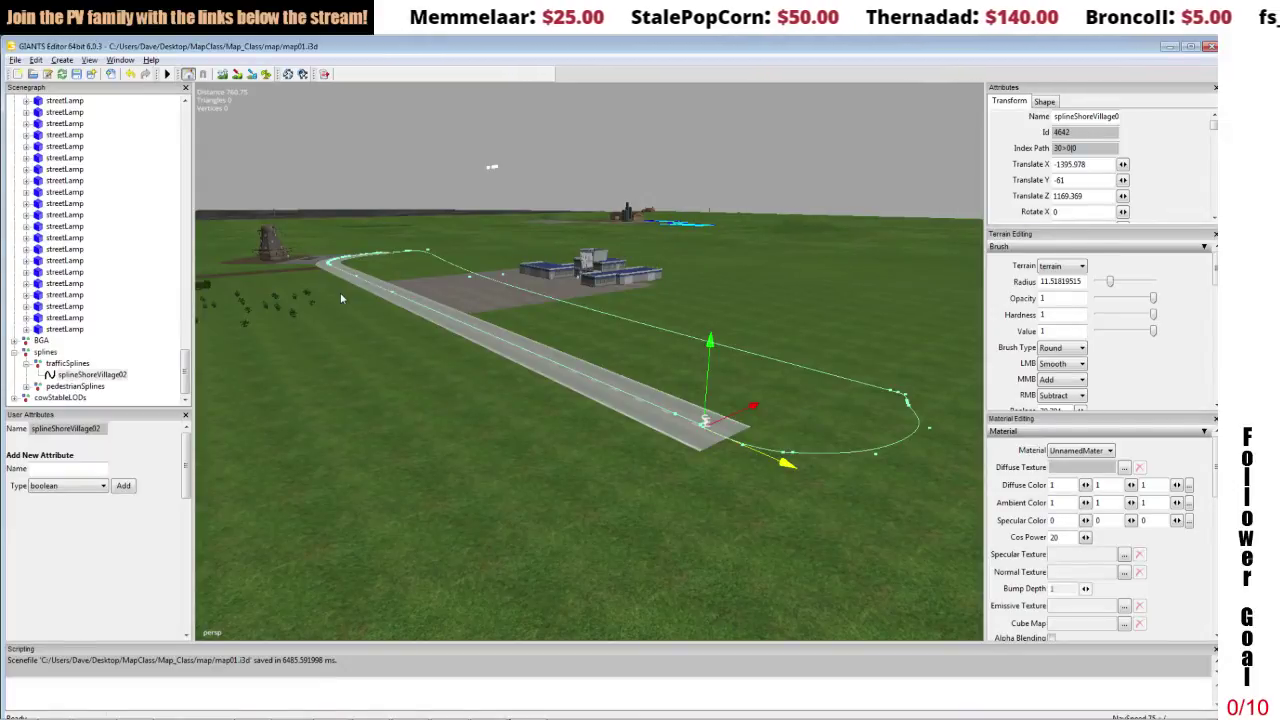
# Launch Farming Simulator 15 and start a new career in the unused Savegame 14.
pyautogui.moveTo(224, 711)
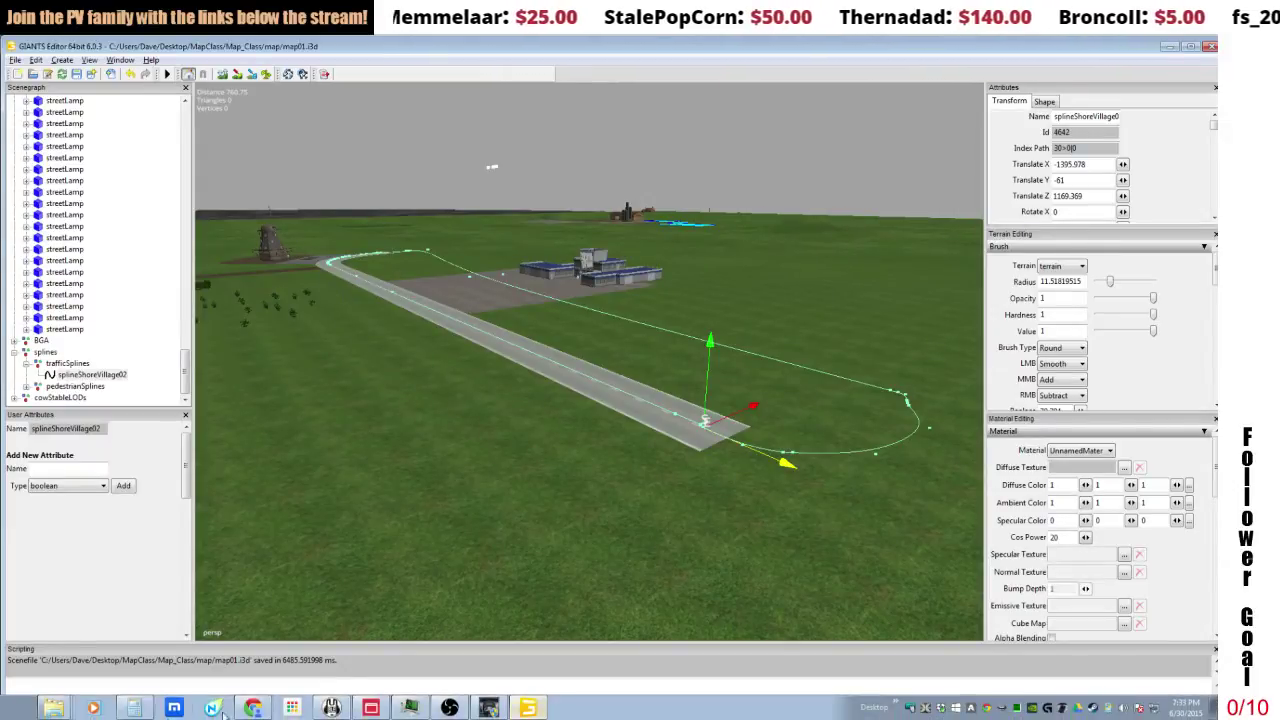
pyautogui.click(15, 705)
pyautogui.click(85, 445)
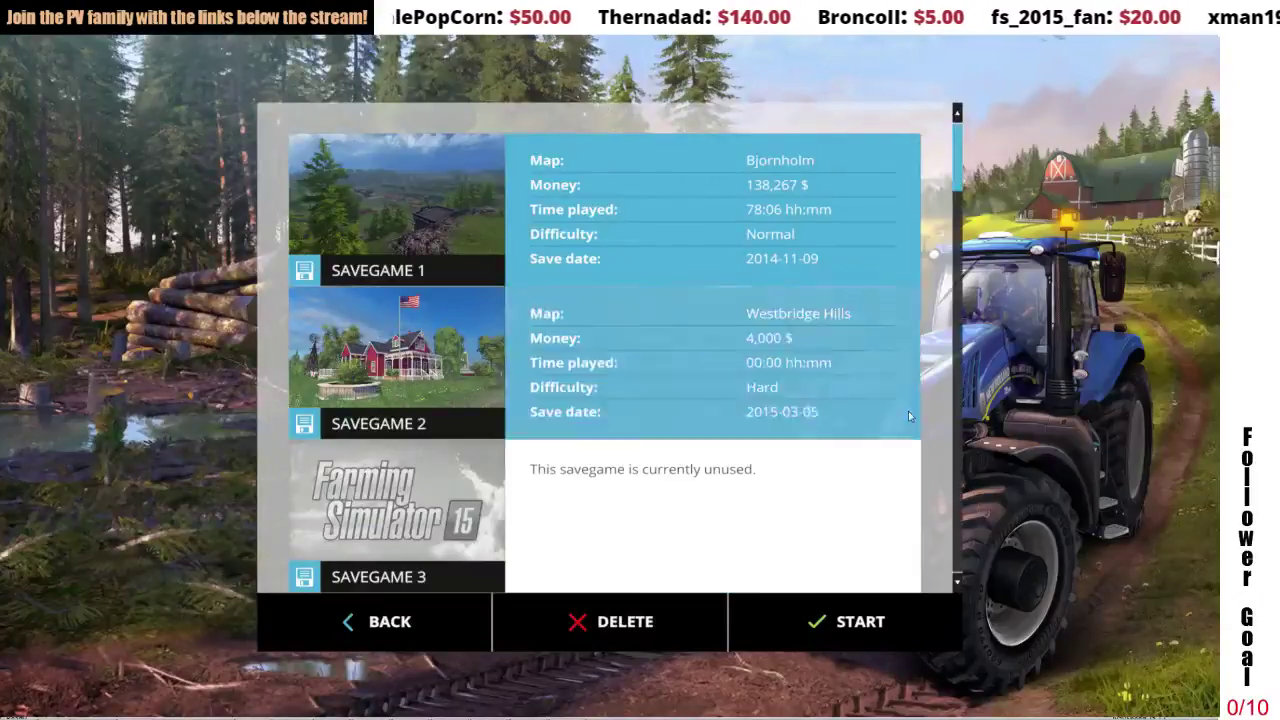
pyautogui.moveTo(962, 186); pyautogui.dragTo(955, 436)
pyautogui.click(652, 563)
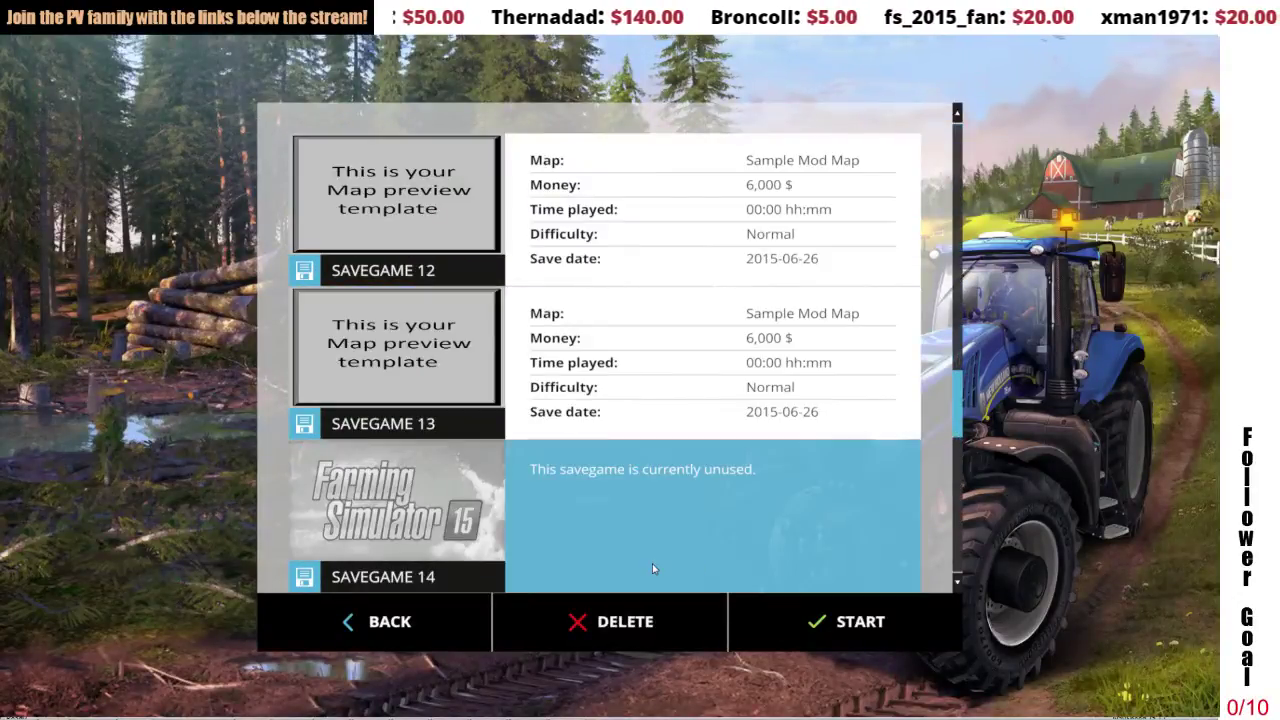
pyautogui.click(808, 621)
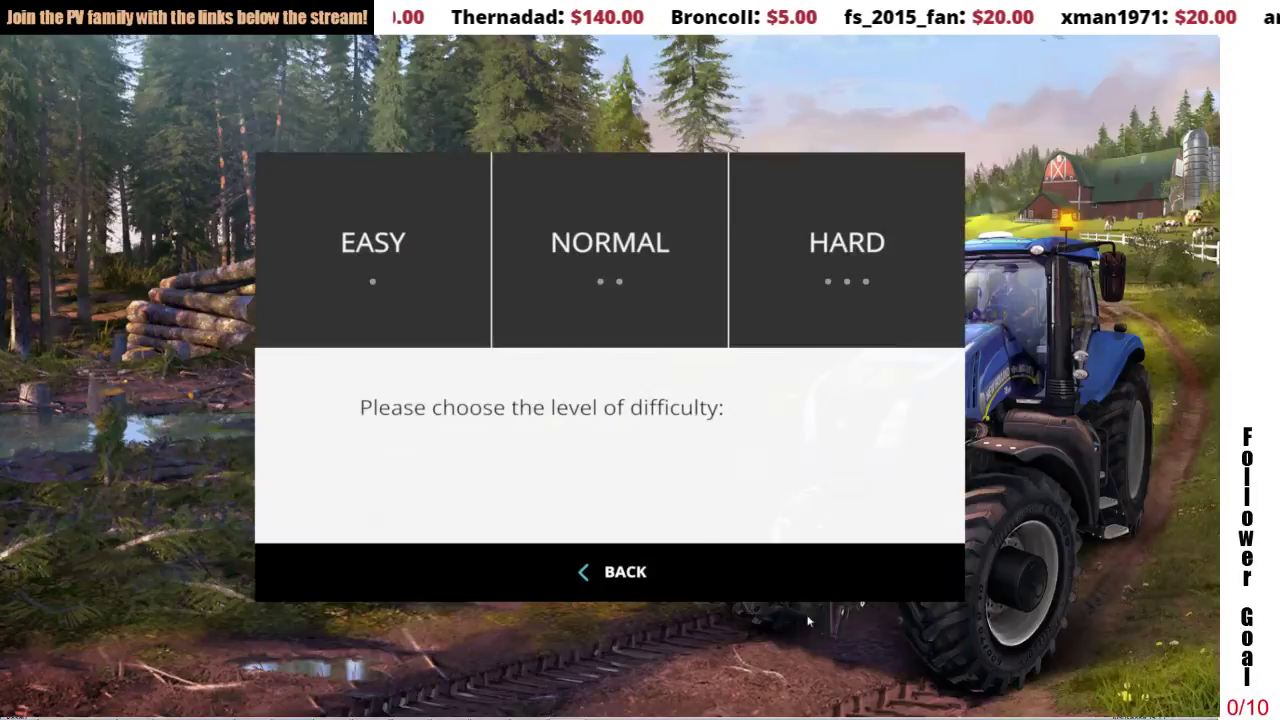
# Choose the Normal difficulty and load the Sample Mod Map.
pyautogui.click(722, 335)
pyautogui.click(611, 525)
pyautogui.click(694, 601)
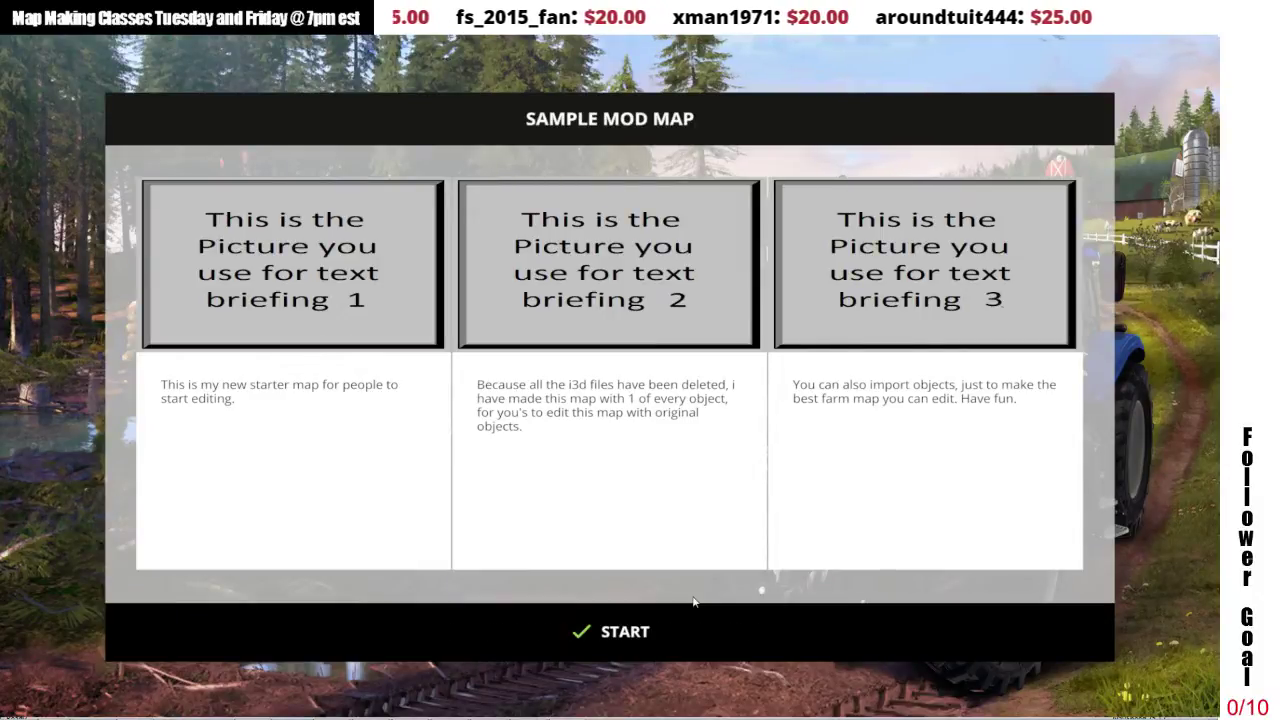
# Start the game from the map briefing and decline the guided tour.
pyautogui.click(676, 619)
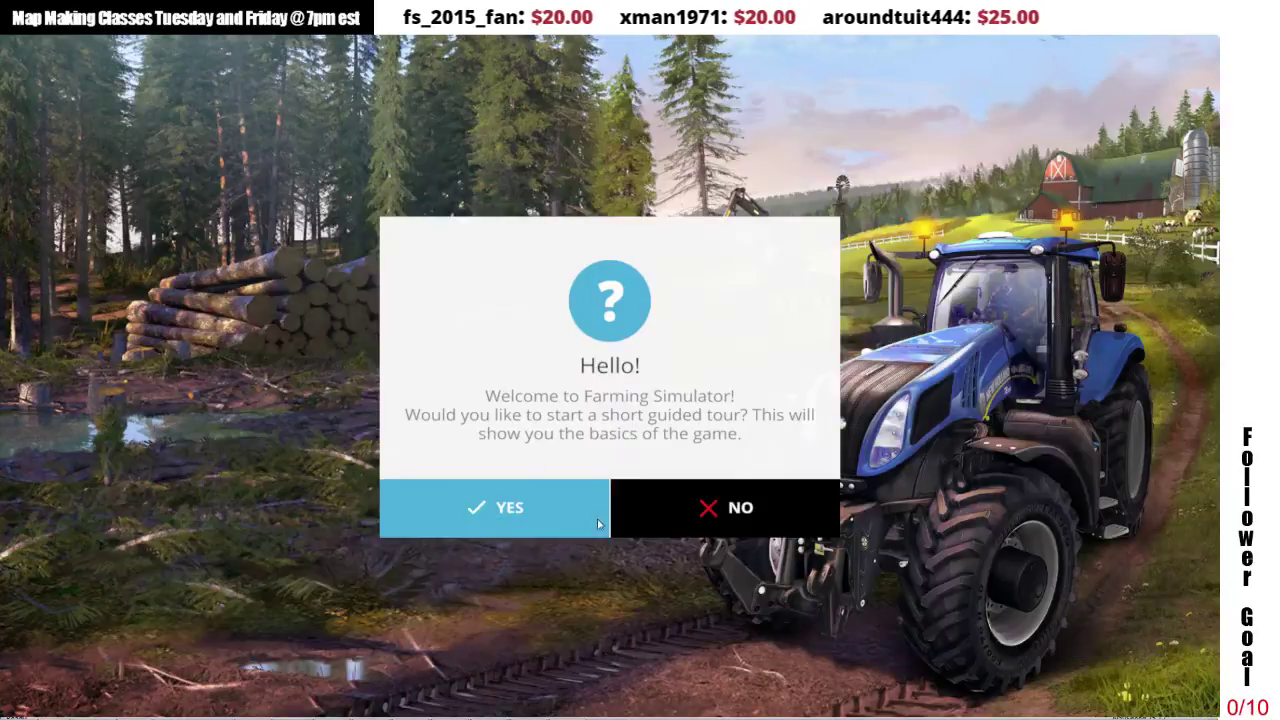
pyautogui.click(745, 508)
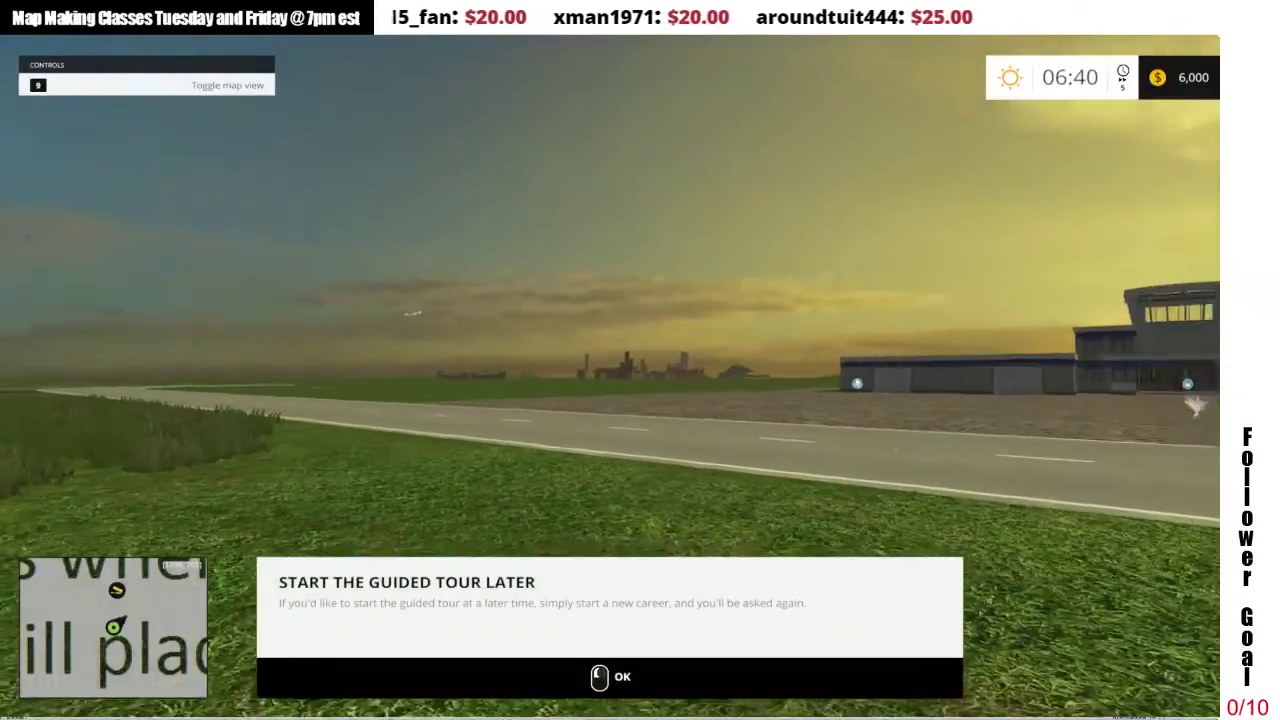
pyautogui.click(610, 677)
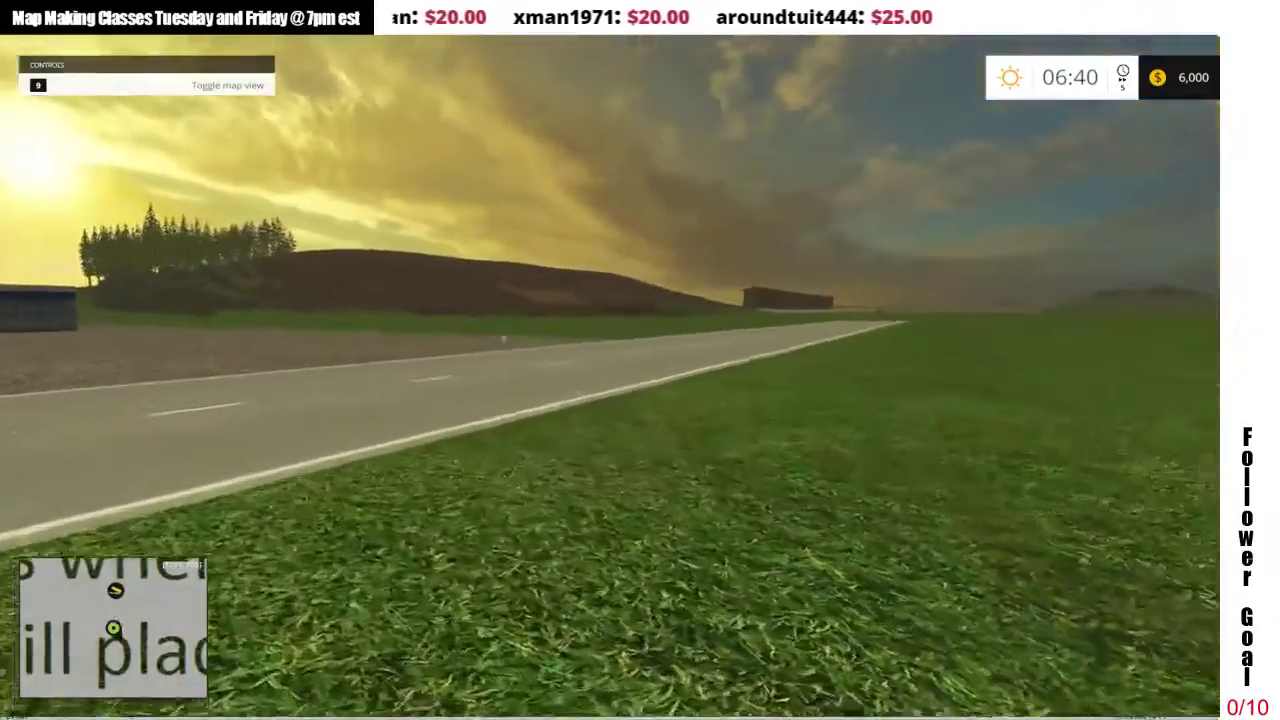
# Walk onto the road and across the gravel yard by the airport buildings to inspect the map in game.
pyautogui.press('w')
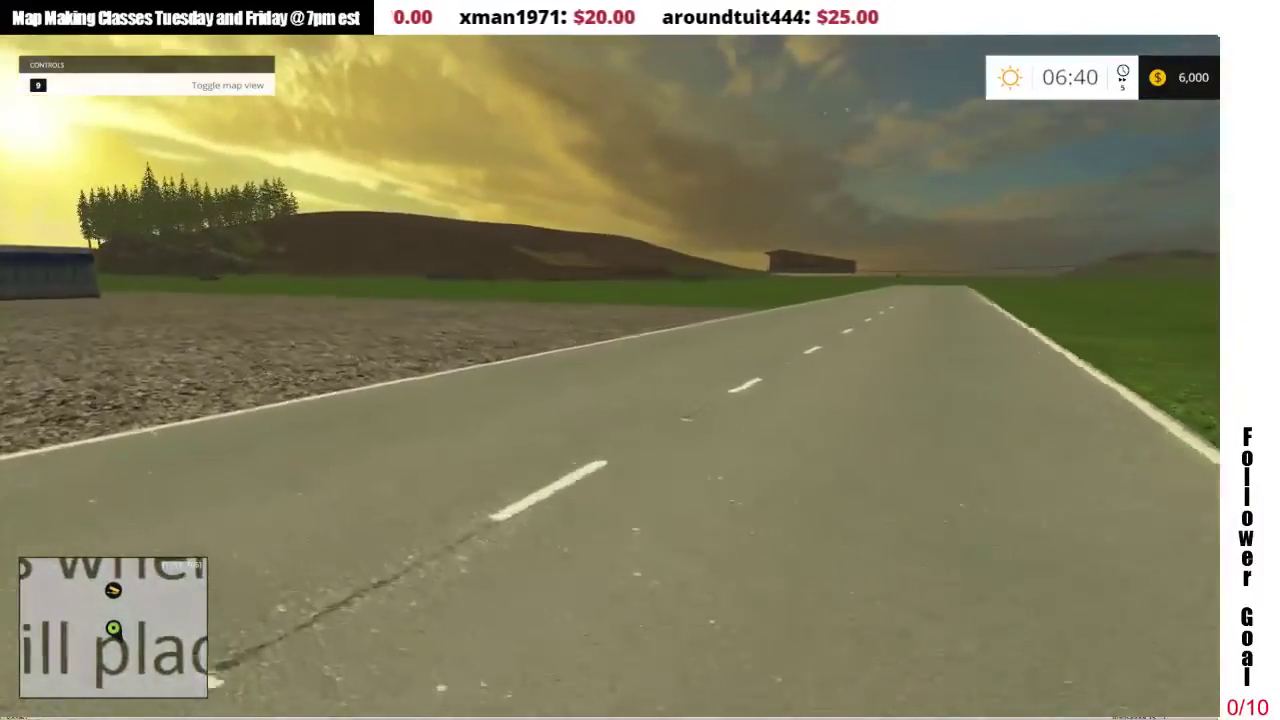
pyautogui.press('w')
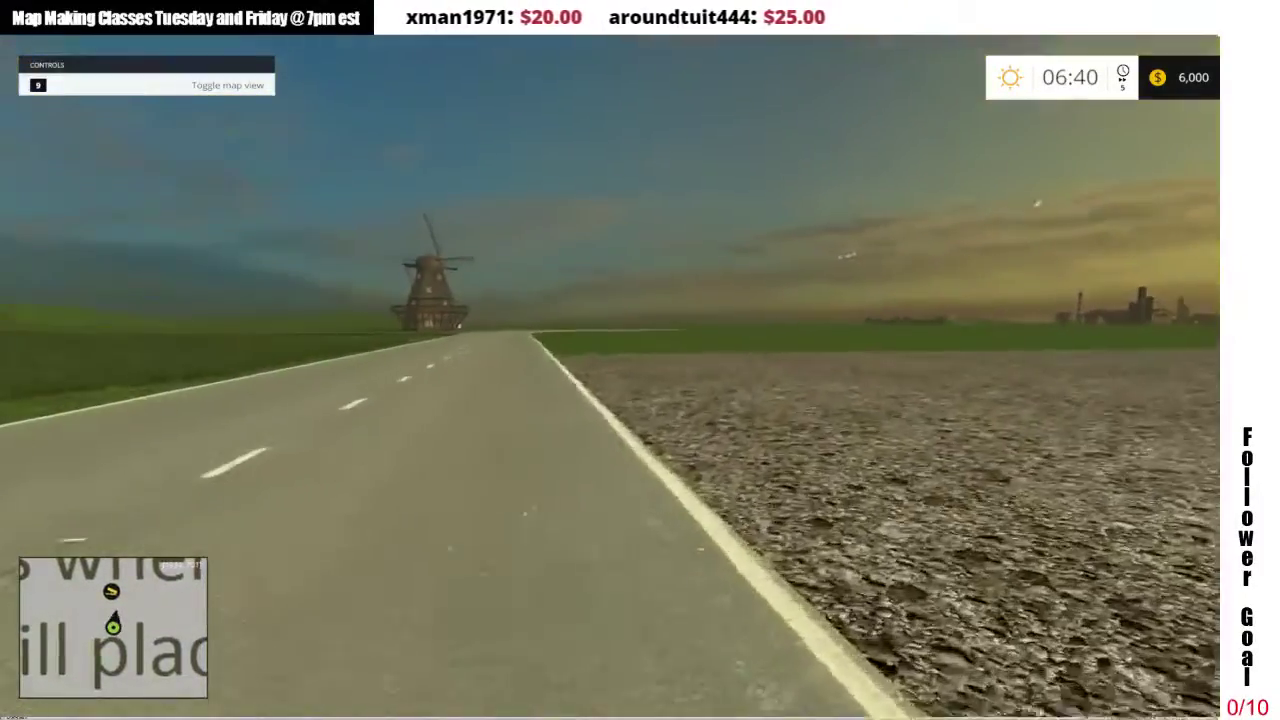
pyautogui.press('d')
pyautogui.press('w')
pyautogui.press('d')
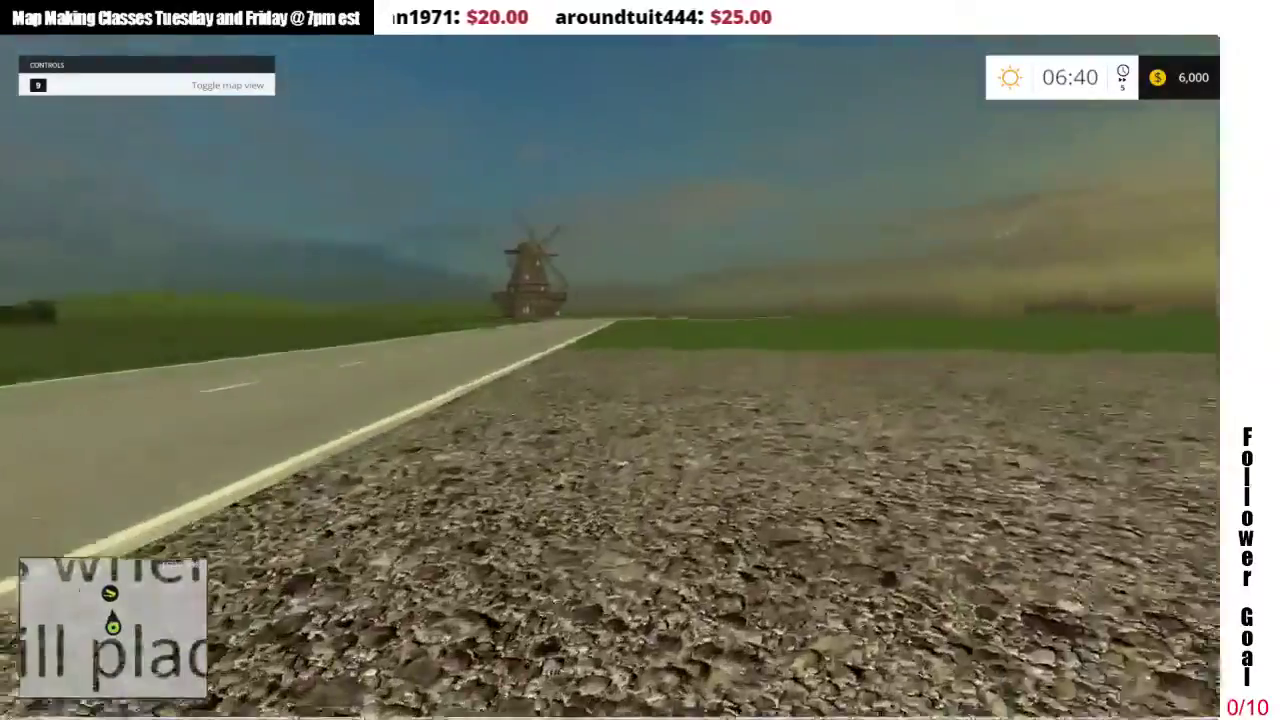
pyautogui.press('w')
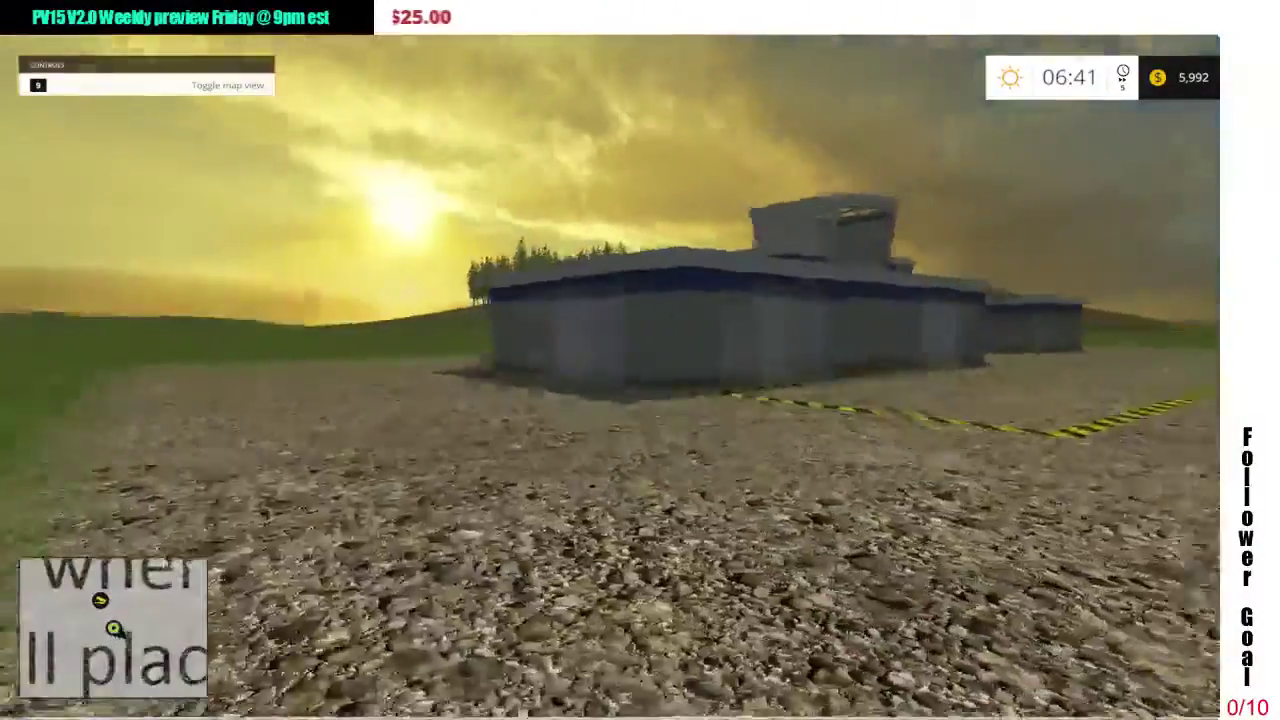
# Look around the gravel yard and grass near the airport buildings for traffic, and bring up the game's console log.
pyautogui.press('a')
pyautogui.press('a')
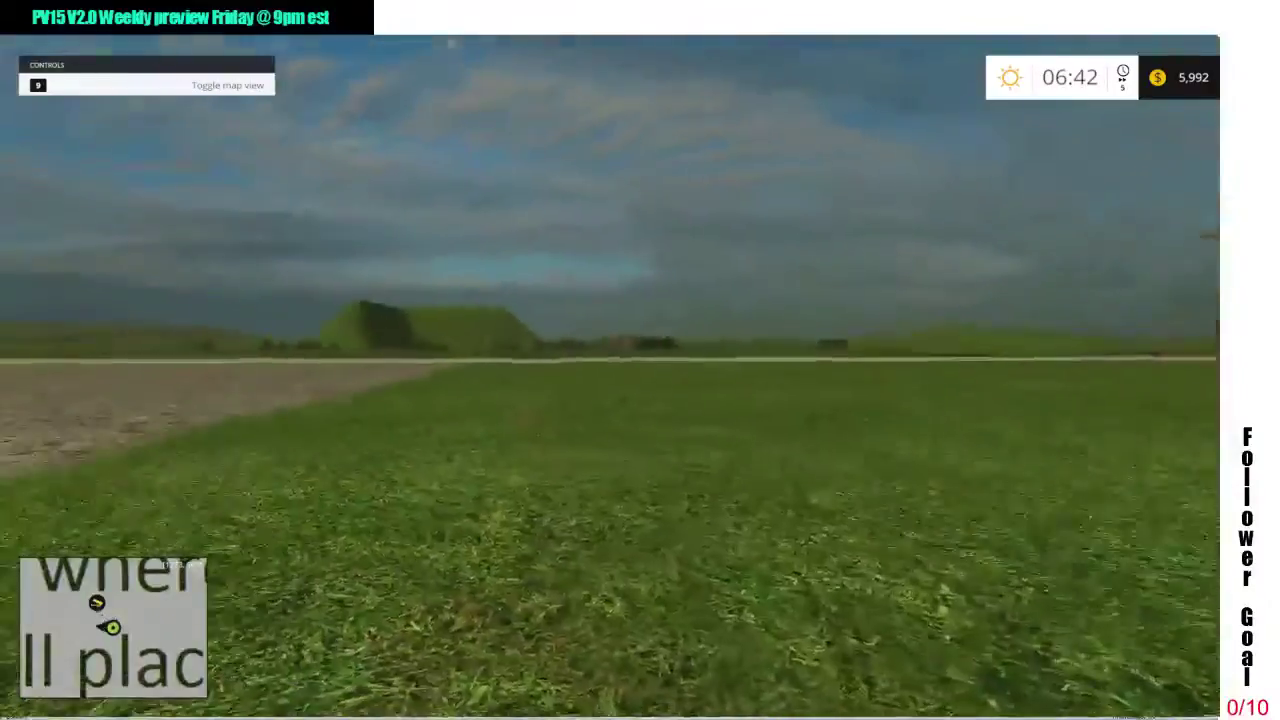
pyautogui.press('d')
pyautogui.press('d')
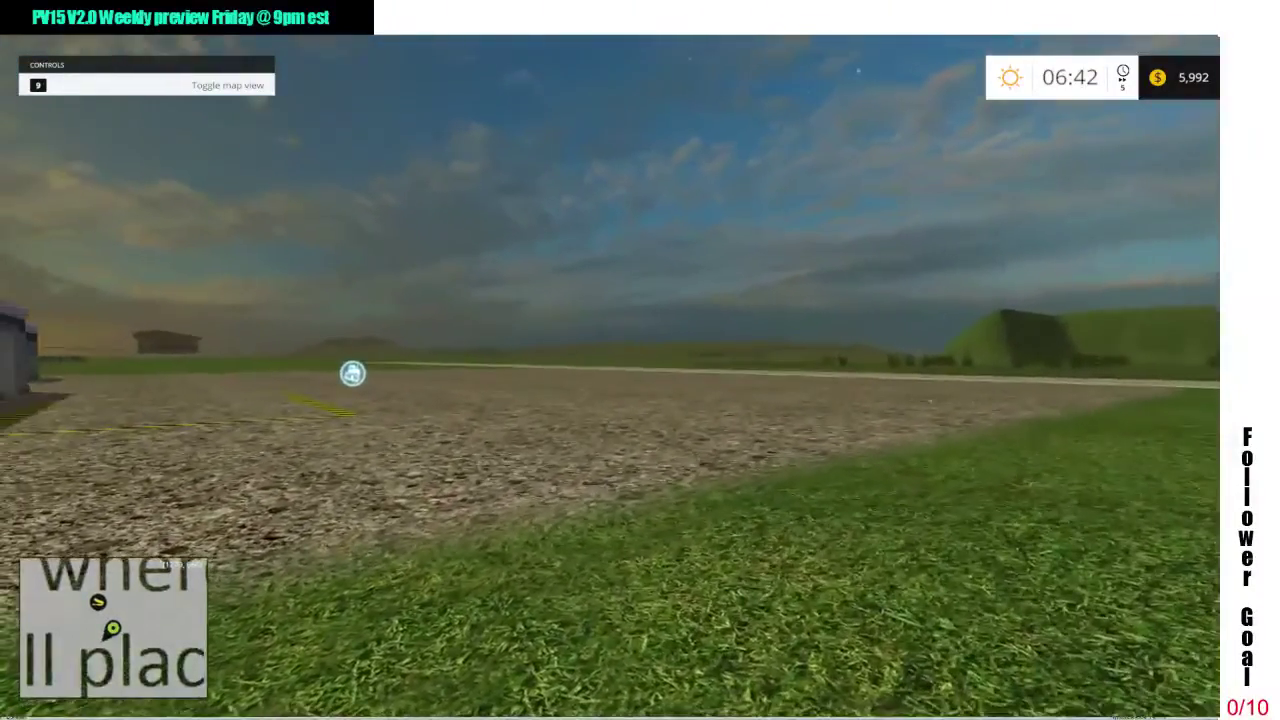
pyautogui.press('`')
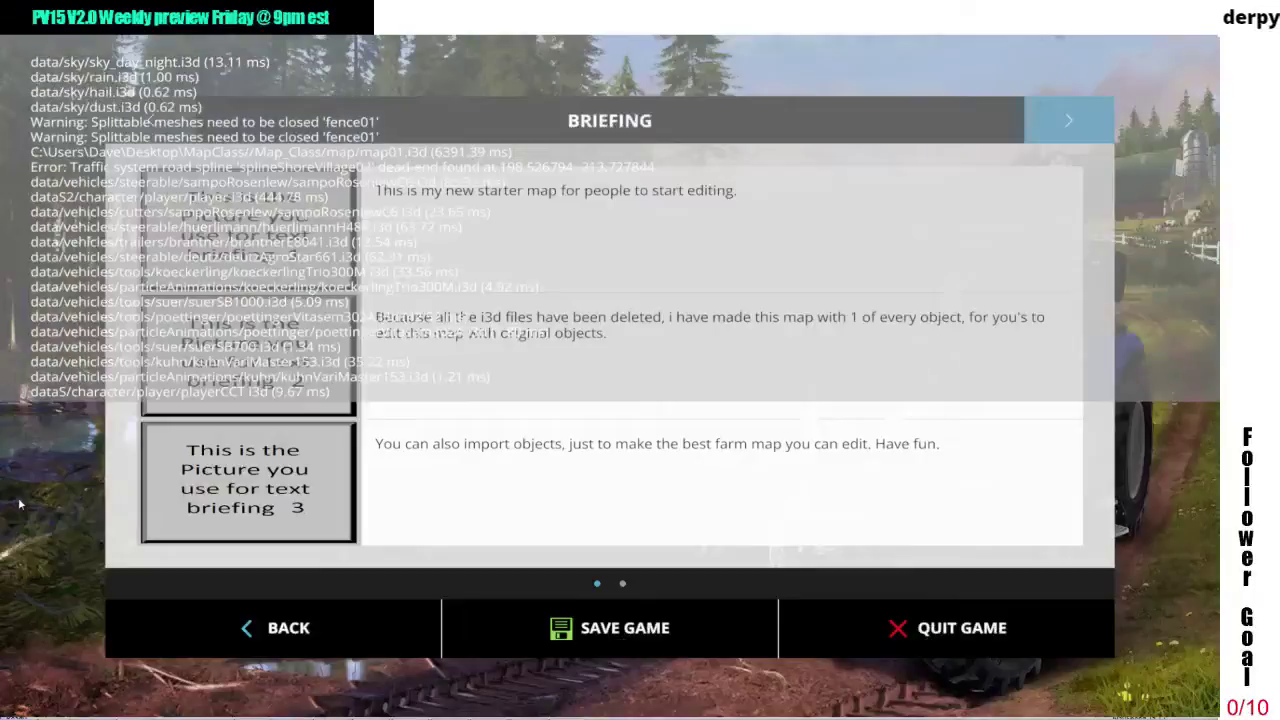
# End the current session without saving and exit Farming Simulator 15 to return to GIANTS Editor.
pyautogui.click(812, 648)
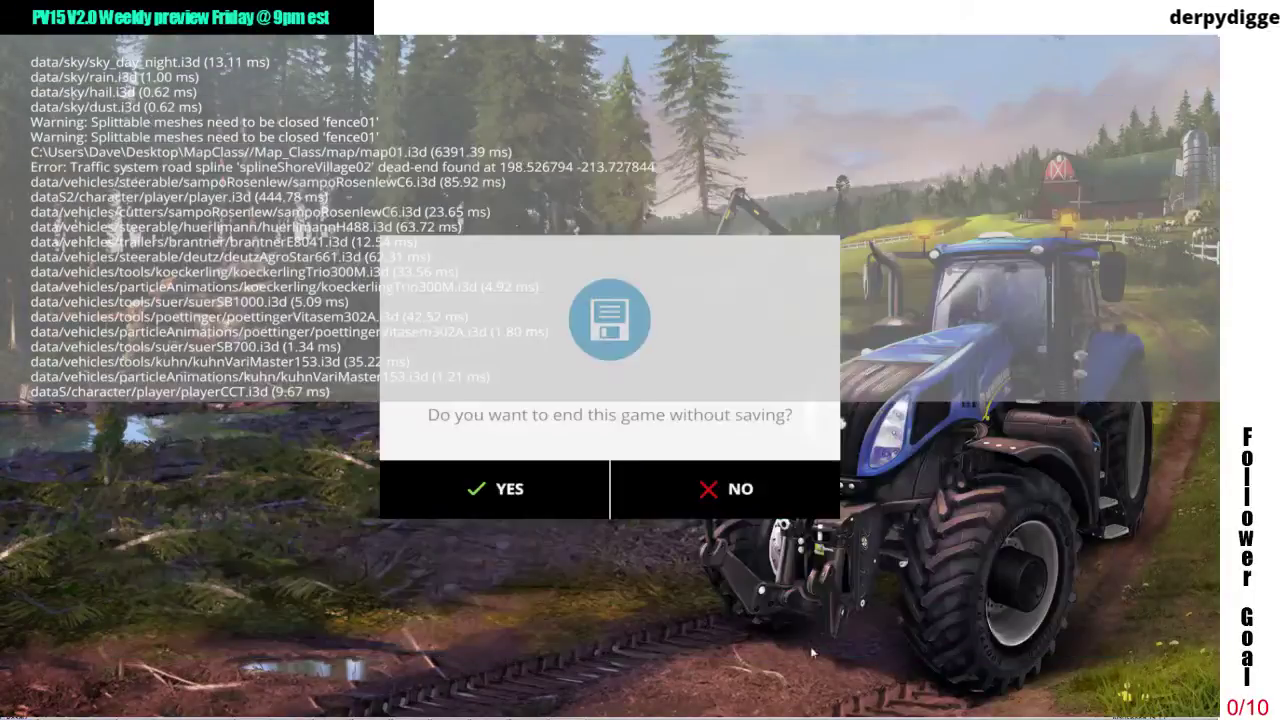
pyautogui.click(490, 488)
pyautogui.click(408, 573)
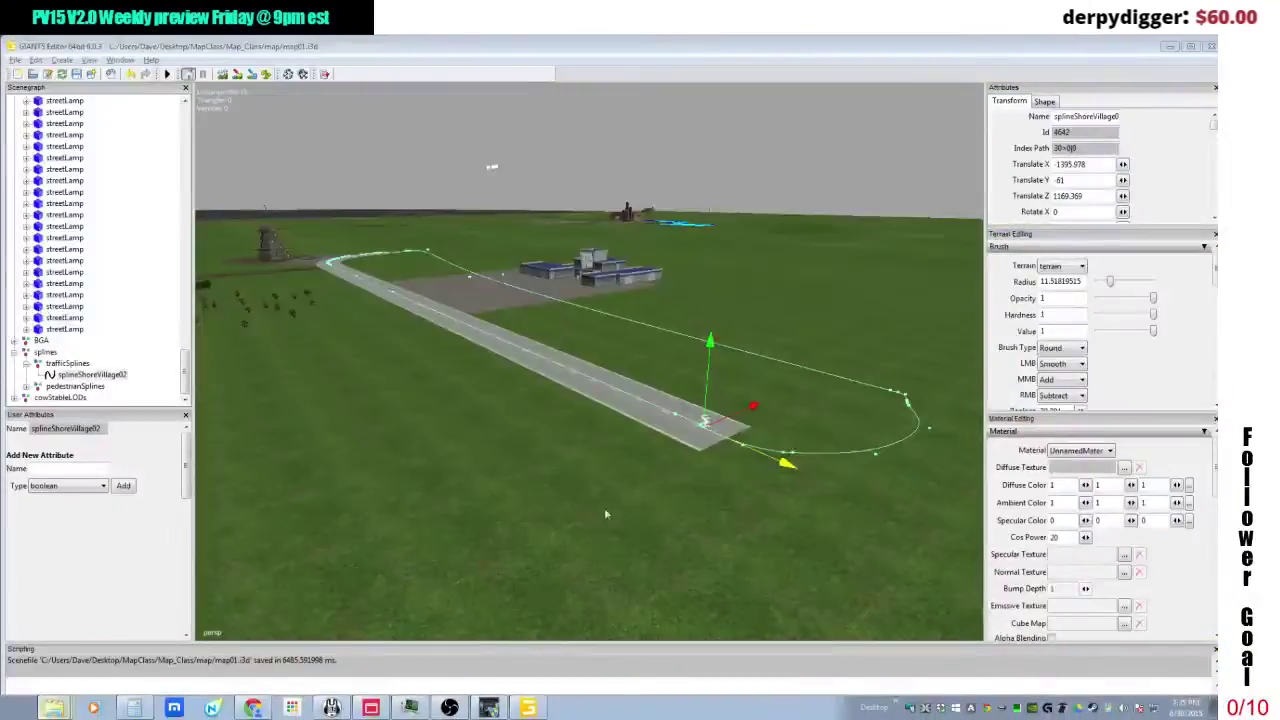
# Shift the traffic spline's end point back along the road's centre line, close beside the spline's start point.
pyautogui.keyDown('alt'); pyautogui.moveTo(580, 443); pyautogui.dragTo(621, 450); pyautogui.keyUp('alt')
pyautogui.scroll(8, 621, 452)
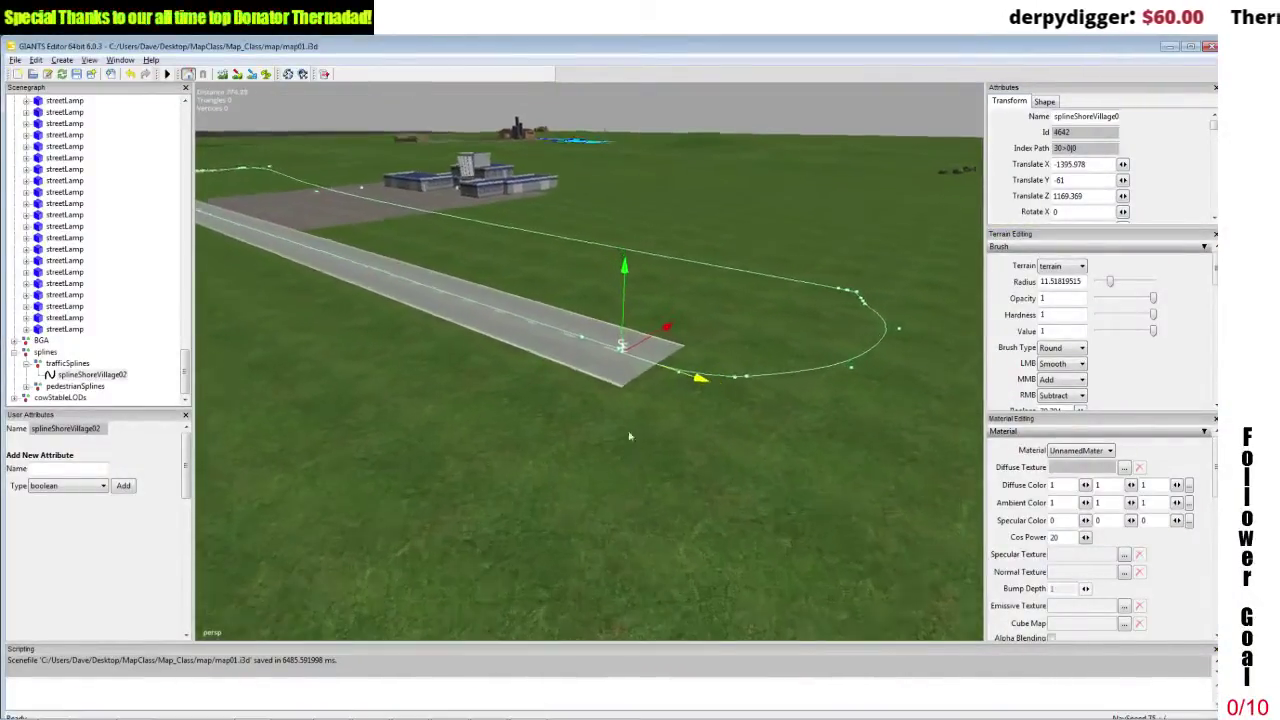
pyautogui.keyDown('alt'); pyautogui.moveTo(646, 404); pyautogui.dragTo(677, 399); pyautogui.keyUp('alt')
pyautogui.scroll(3, 678, 396)
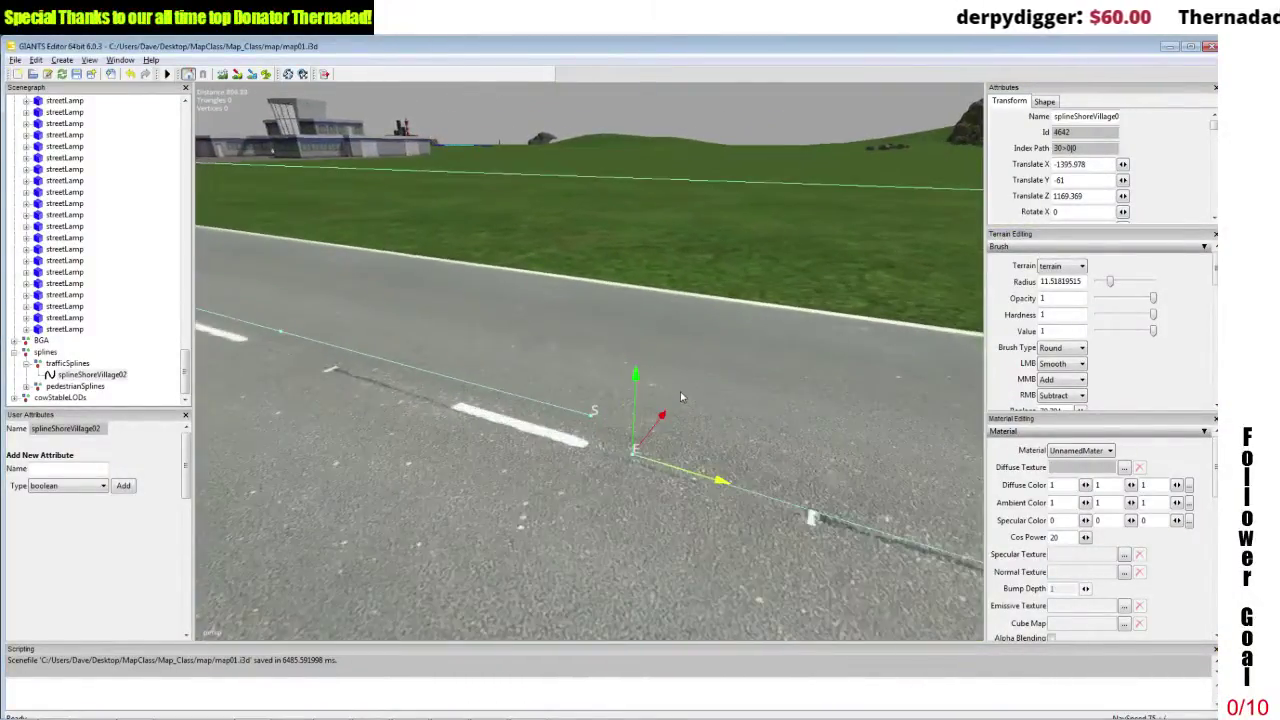
pyautogui.moveTo(665, 463); pyautogui.dragTo(598, 453)
pyautogui.scroll(3, 613, 455)
pyautogui.scroll(-1, 613, 455)
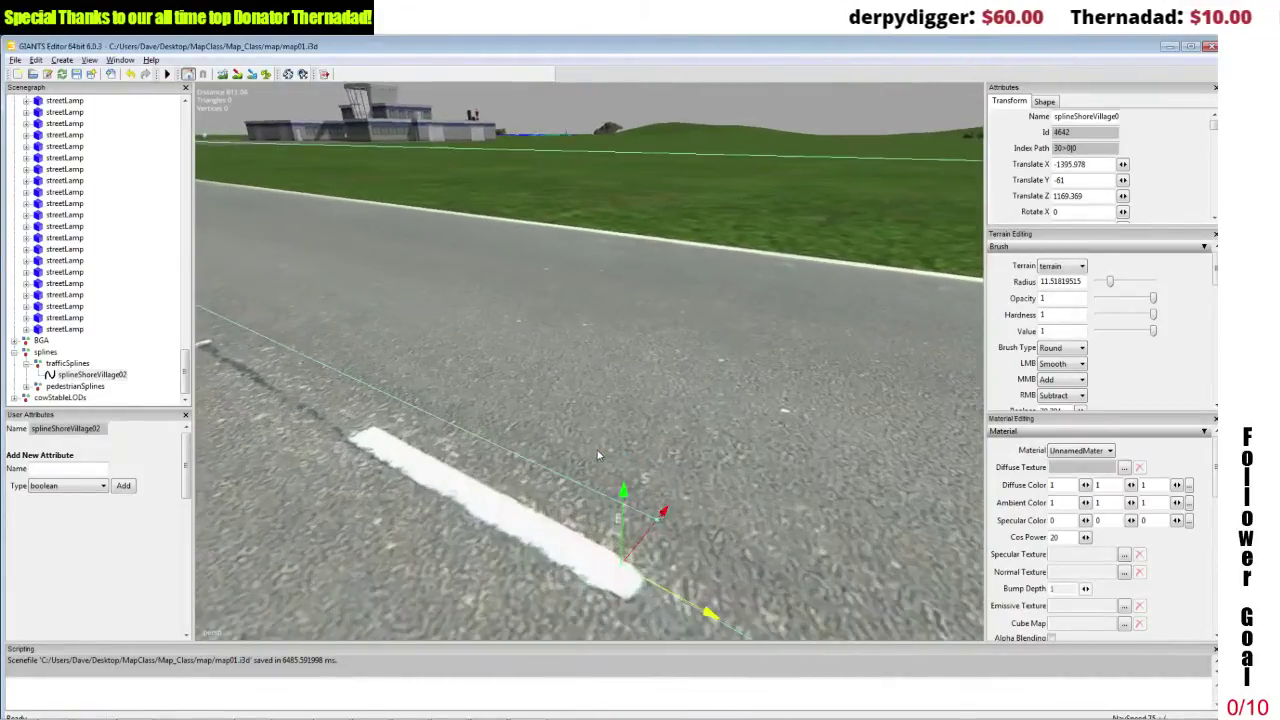
pyautogui.scroll(-2, 597, 450)
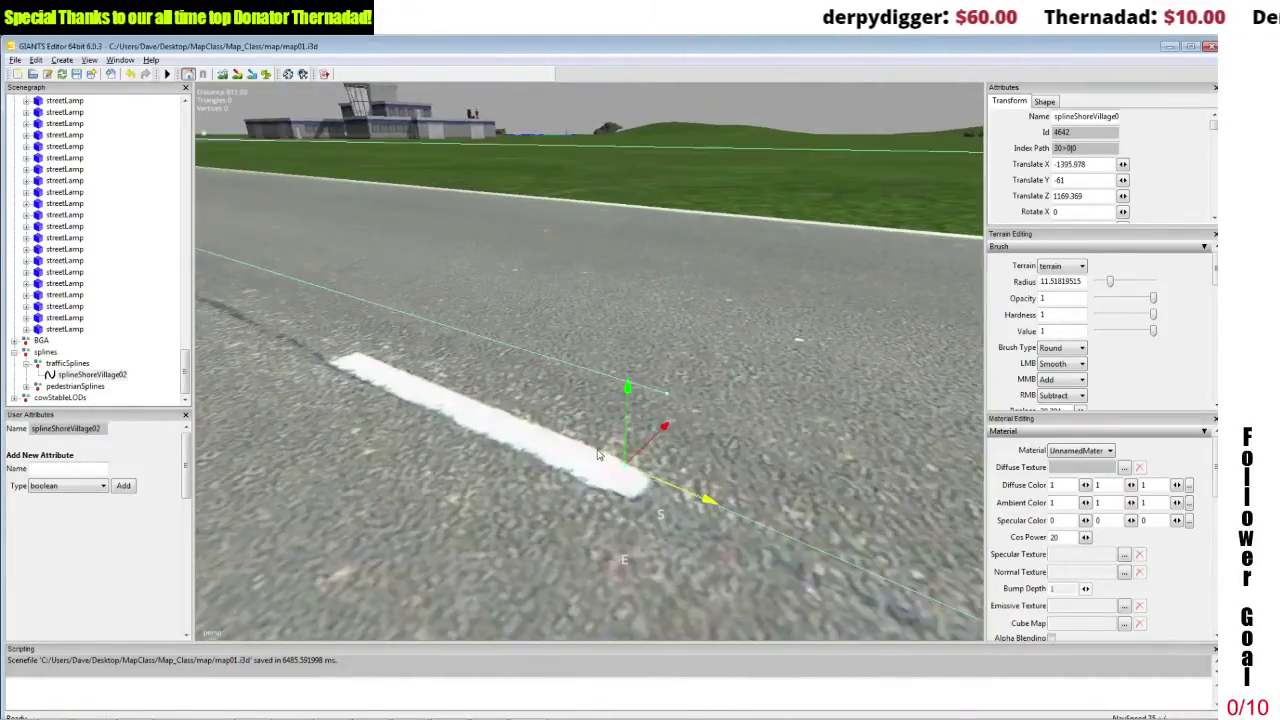
# Move the traffic spline's start point onto its end point to close the gap, and save the map.
pyautogui.click(667, 396)
pyautogui.moveTo(682, 382); pyautogui.dragTo(645, 487)
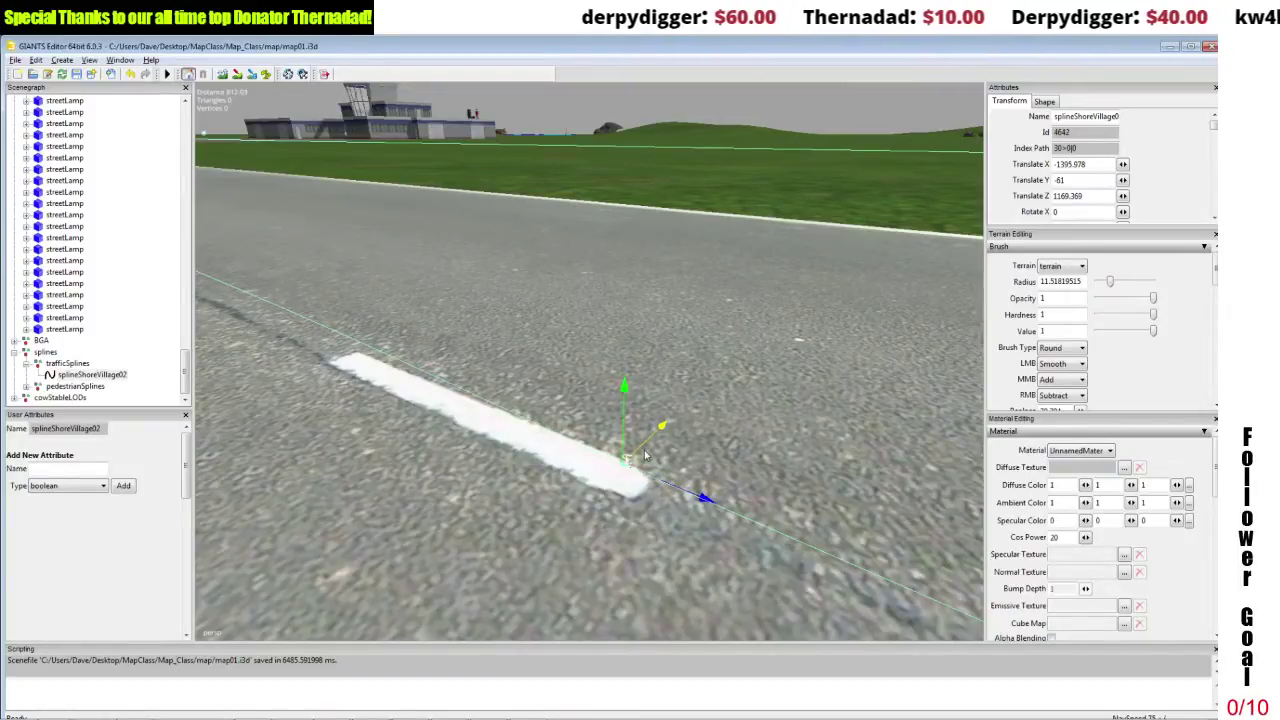
pyautogui.scroll(-3, 655, 470)
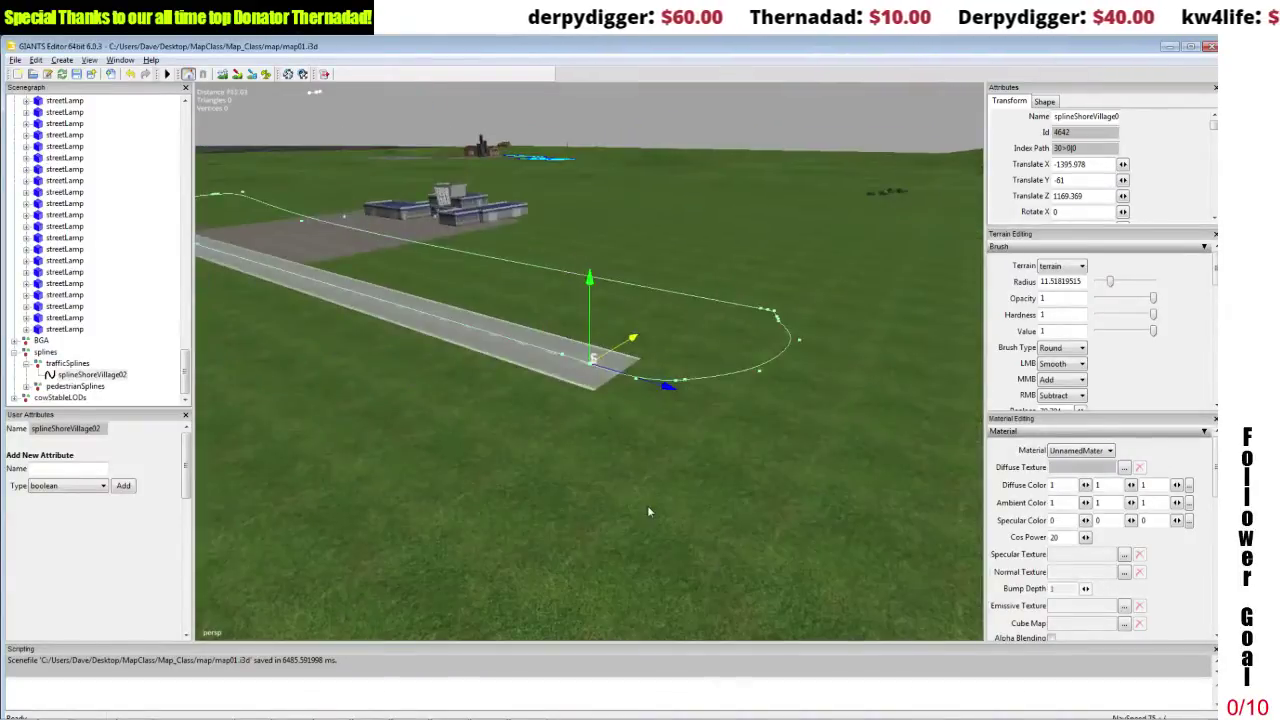
pyautogui.keyDown('alt'); pyautogui.moveTo(647, 505); pyautogui.dragTo(645, 497, button='middle'); pyautogui.keyUp('alt')
pyautogui.keyDown('alt'); pyautogui.moveTo(645, 497); pyautogui.dragTo(640, 466); pyautogui.keyUp('alt')
pyautogui.keyDown('alt'); pyautogui.moveTo(640, 466); pyautogui.dragTo(644, 460, button='middle'); pyautogui.keyUp('alt')
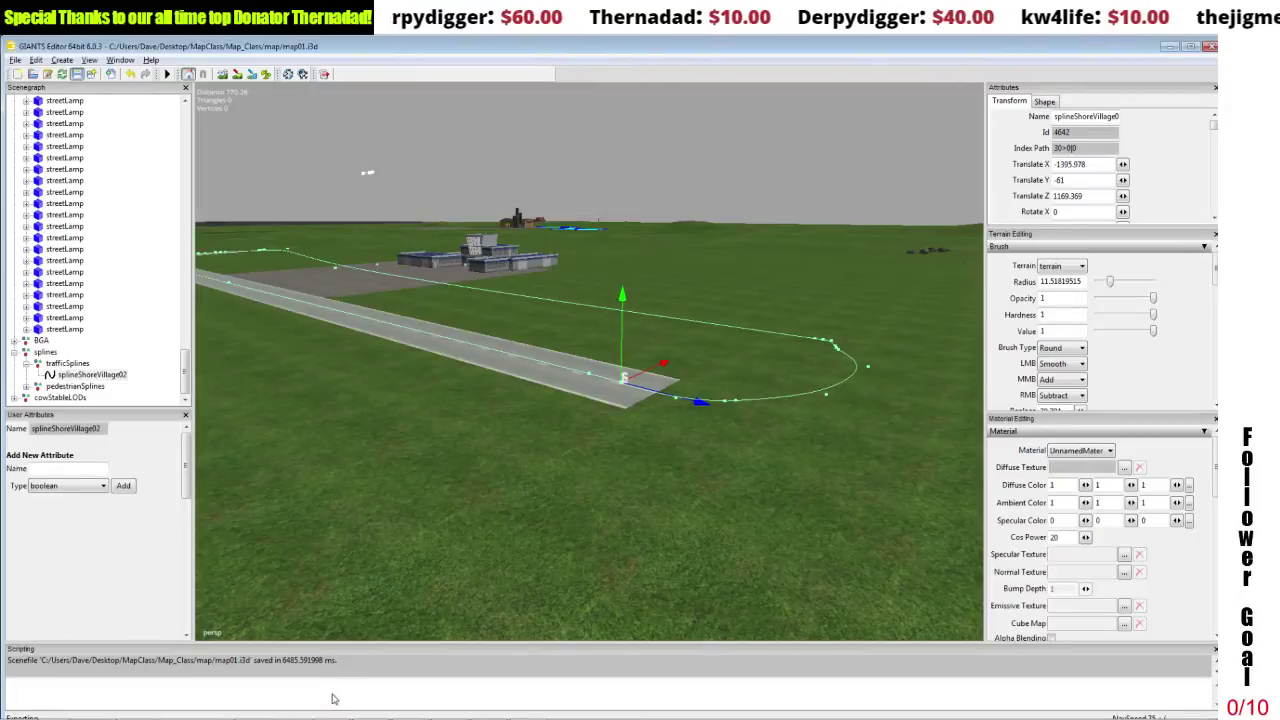
# Launch Farming Simulator 15, skip the intro videos and open the career savegame list.
pyautogui.moveTo(331, 707)
pyautogui.click(22, 708)
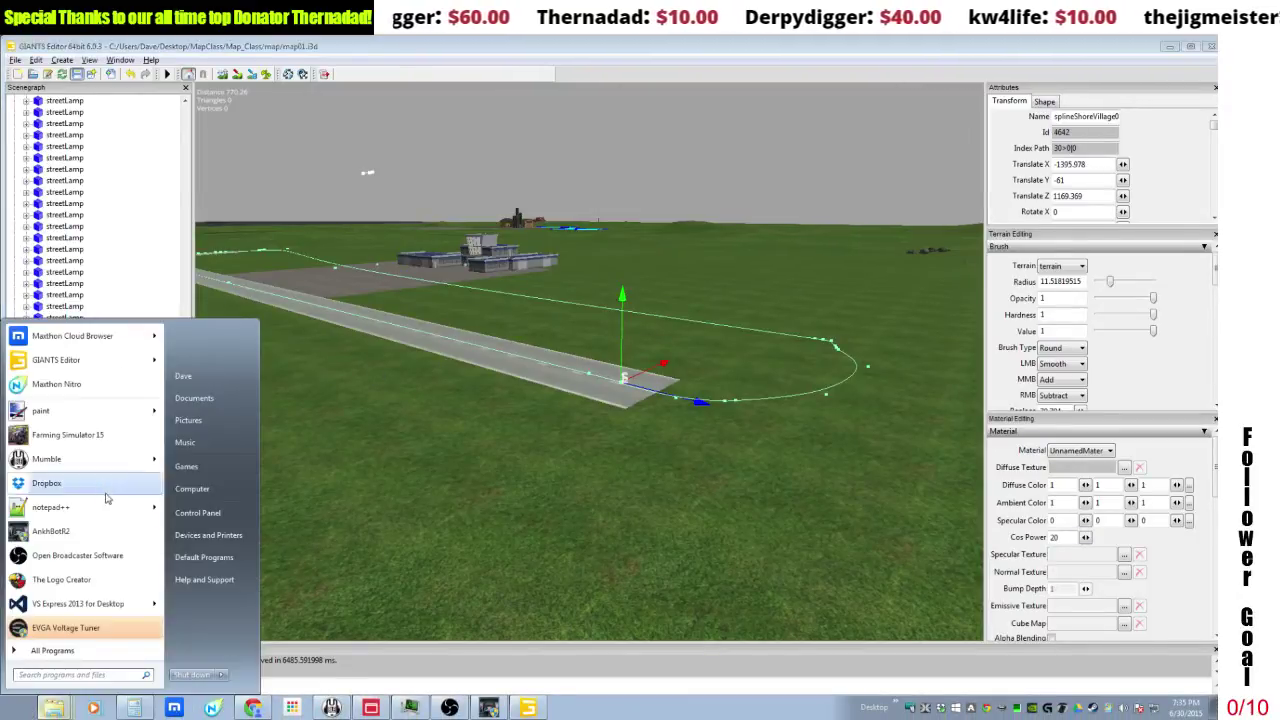
pyautogui.click(74, 440)
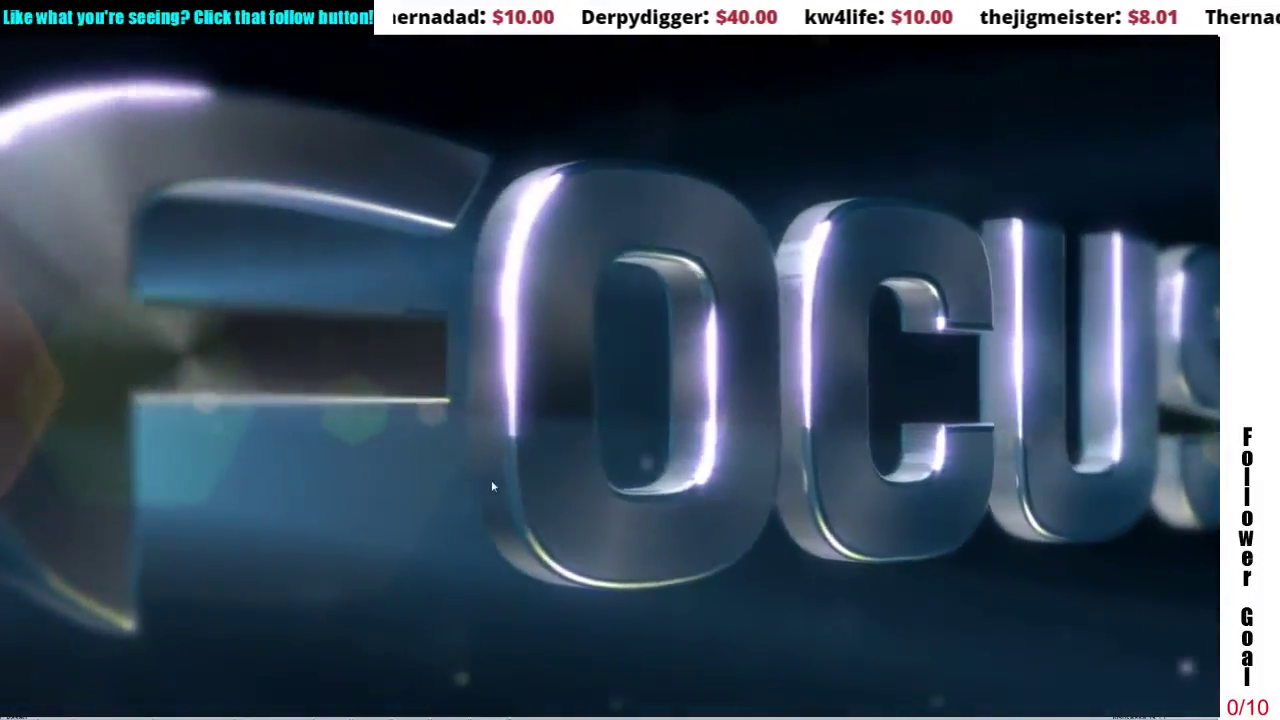
pyautogui.click(491, 479)
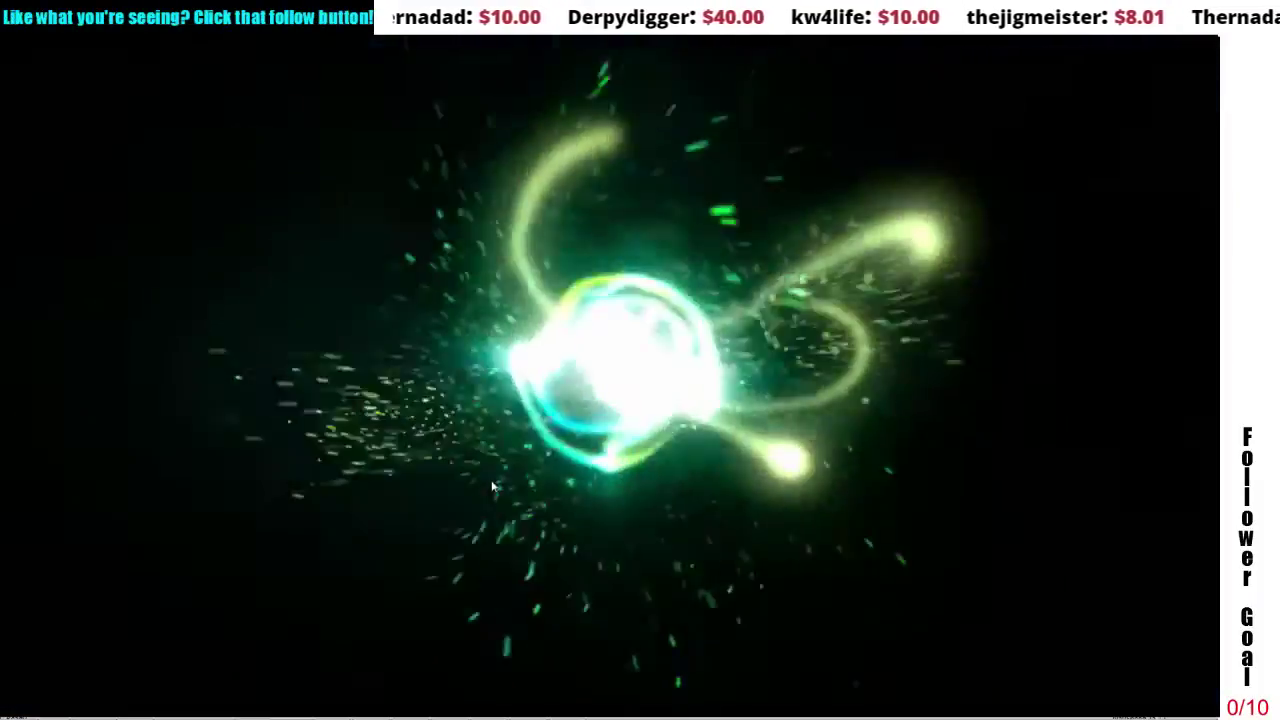
pyautogui.click(491, 479)
pyautogui.click(491, 479)
pyautogui.click(350, 300)
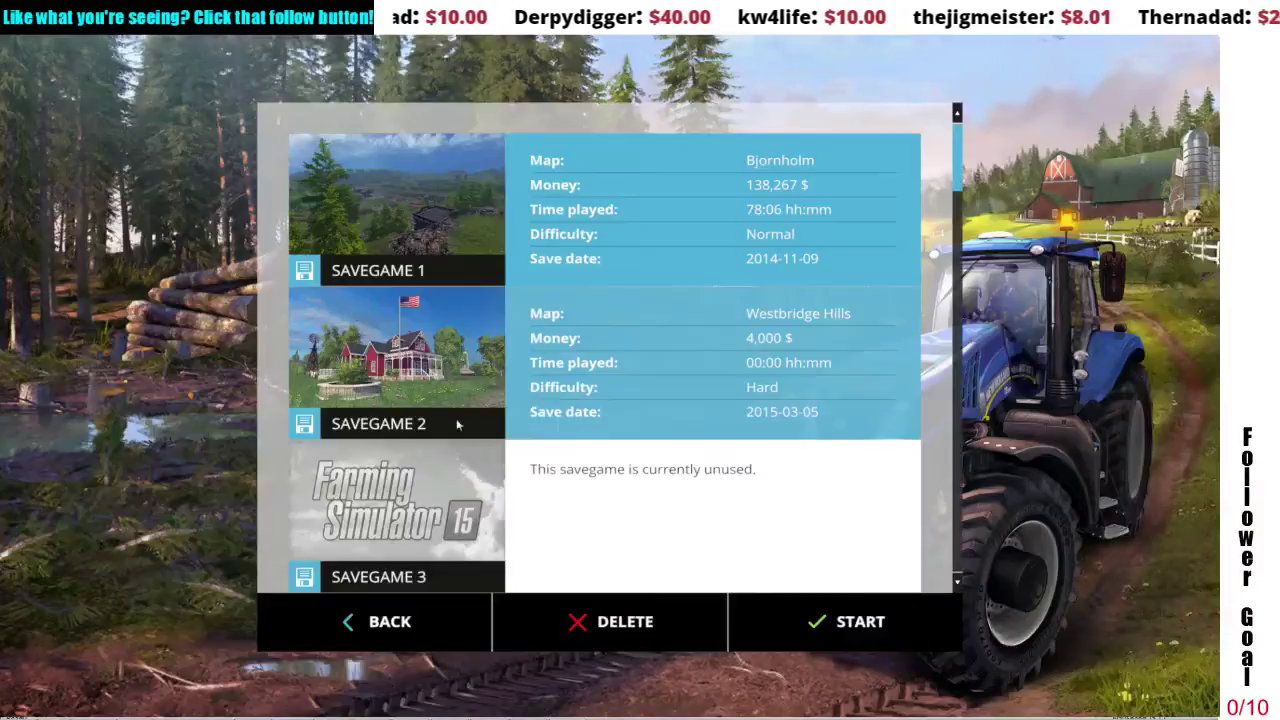
# Start a new career in an unused savegame with Normal difficulty on the Sample Mod Map.
pyautogui.scroll(-10, 955, 588)
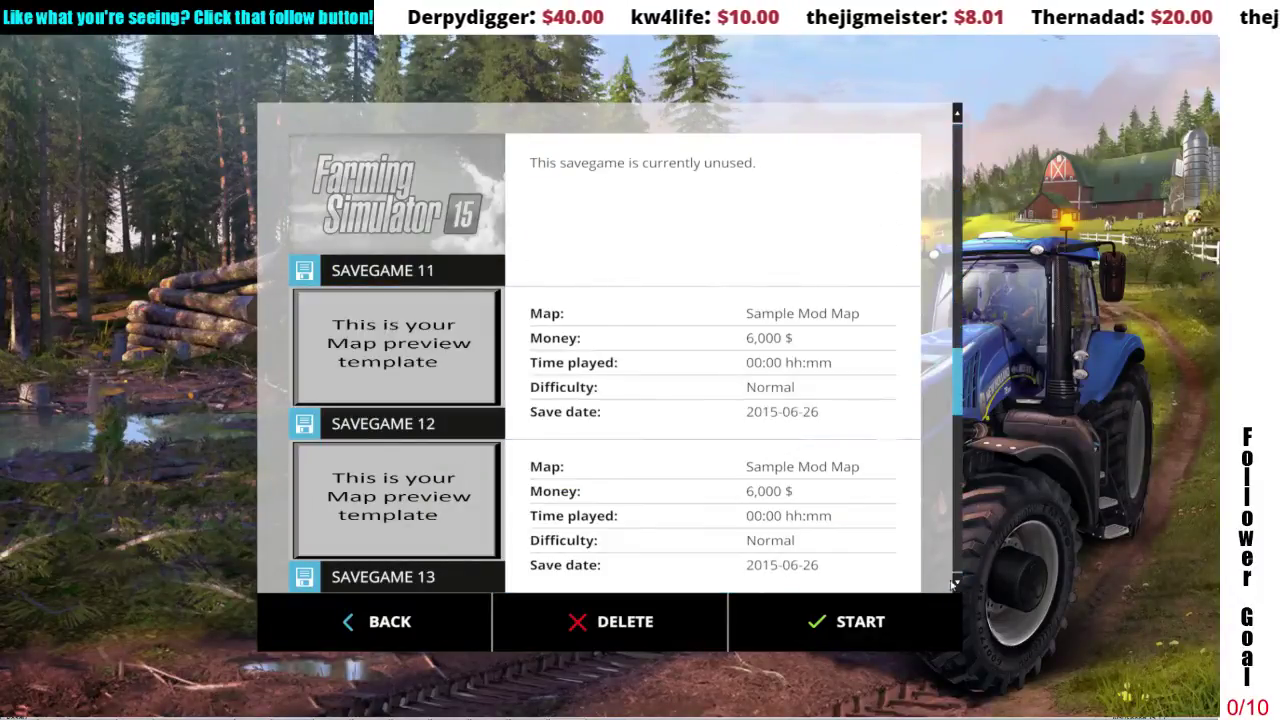
pyautogui.scroll(-2, 755, 557)
pyautogui.click(774, 621)
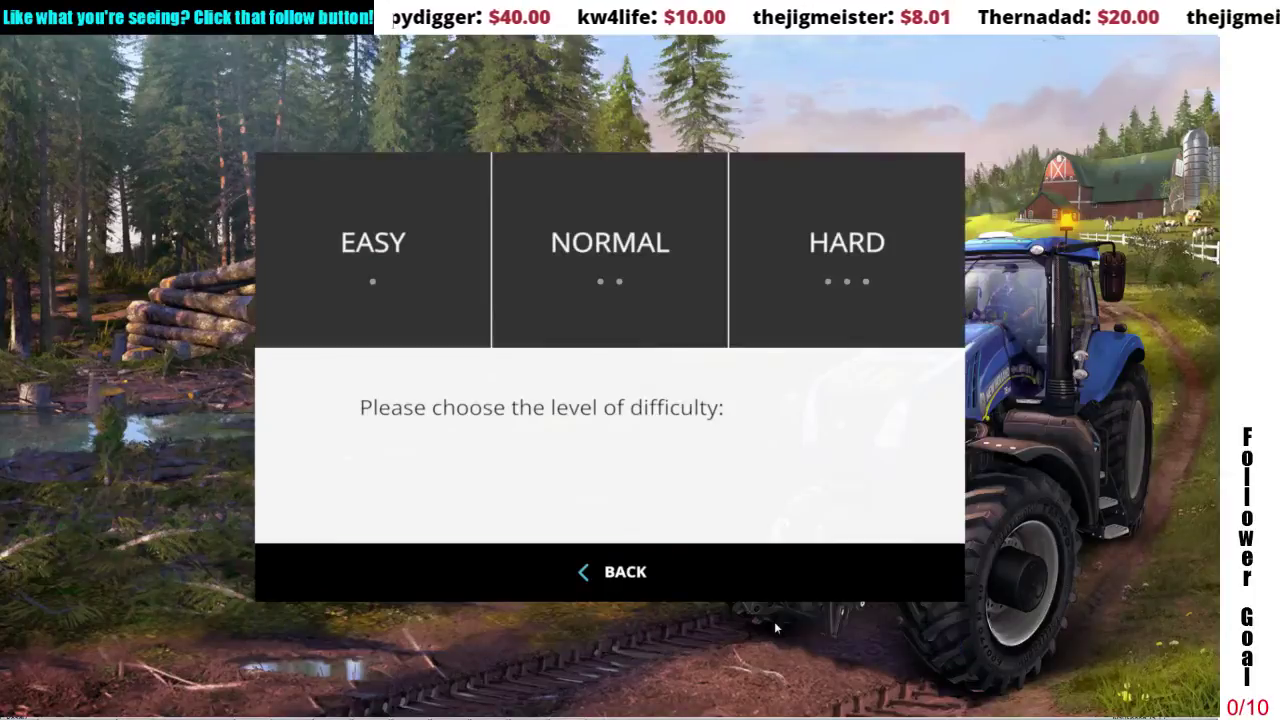
pyautogui.click(535, 282)
pyautogui.click(660, 500)
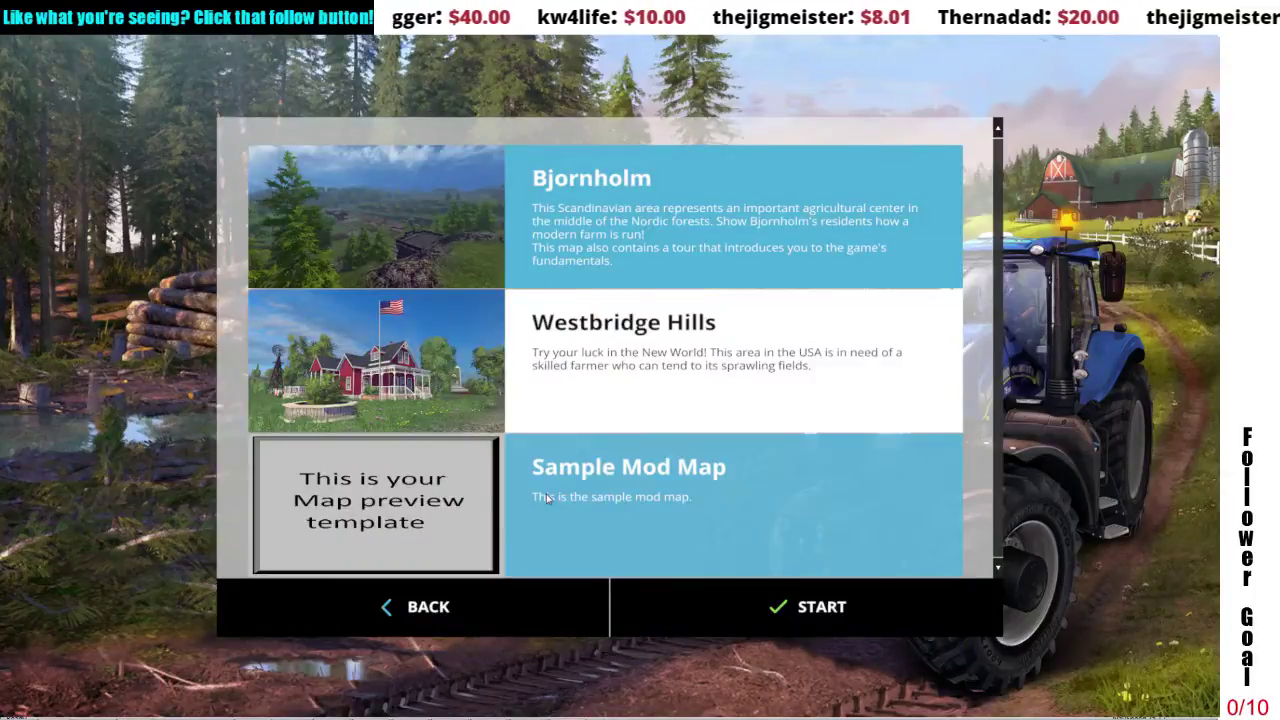
pyautogui.click(678, 607)
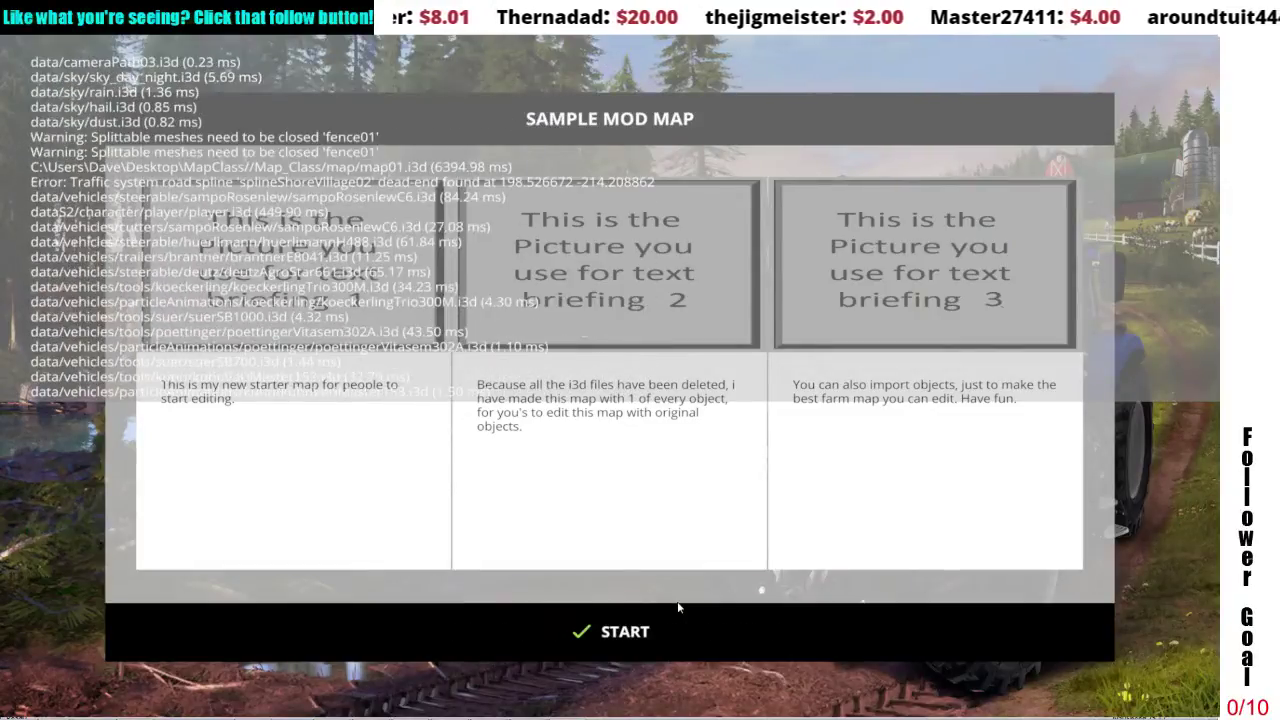
# Enter the map from the briefing, decline the guided tour and walk onto the road to check for traffic.
pyautogui.click(659, 634)
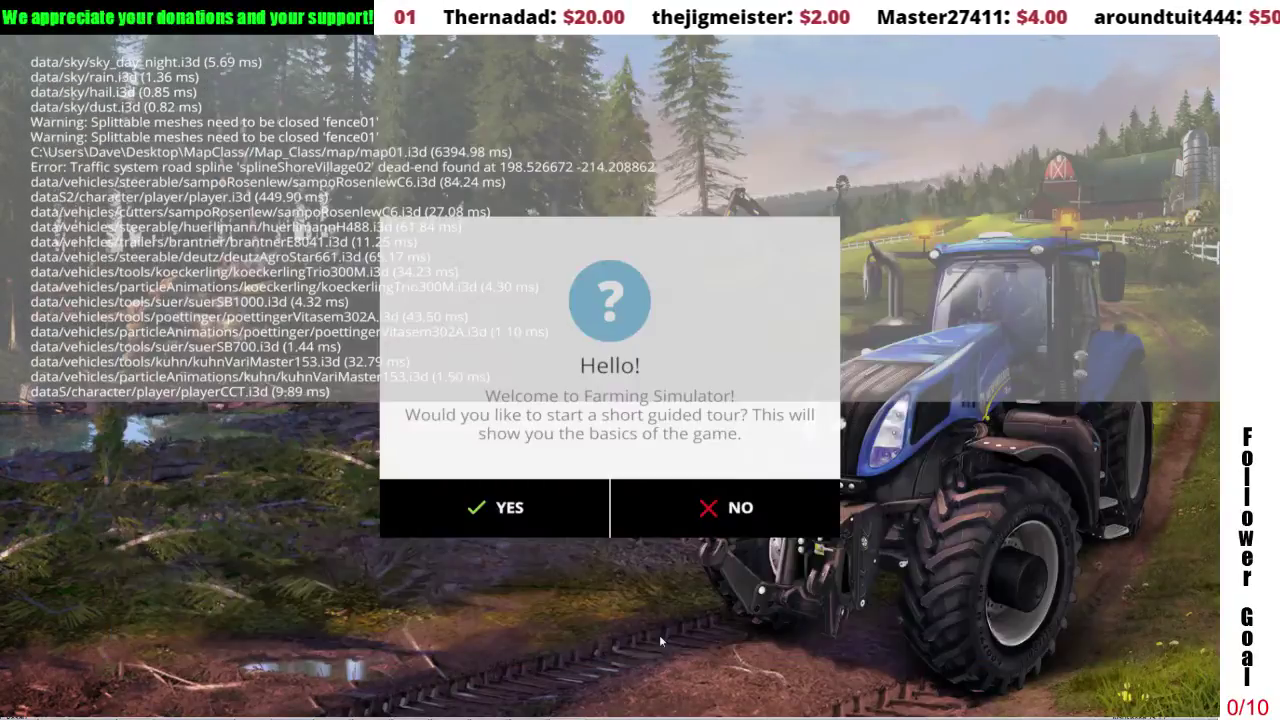
pyautogui.click(703, 510)
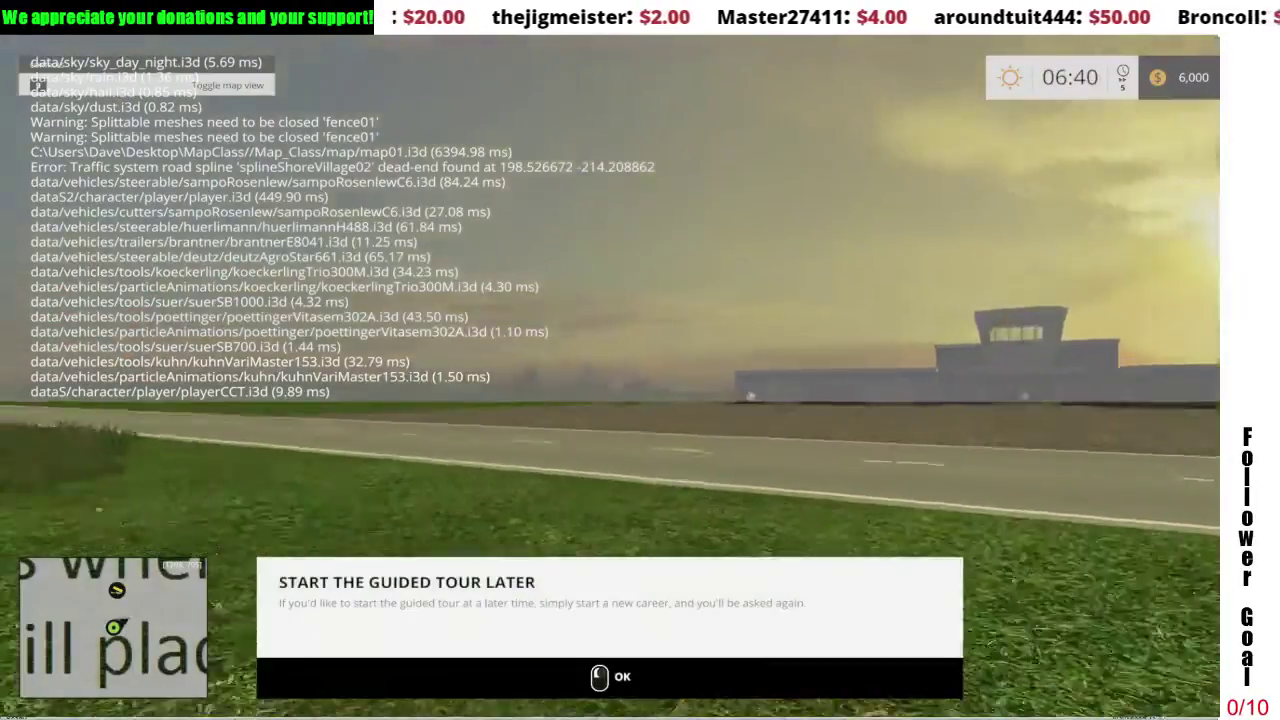
pyautogui.click(610, 677)
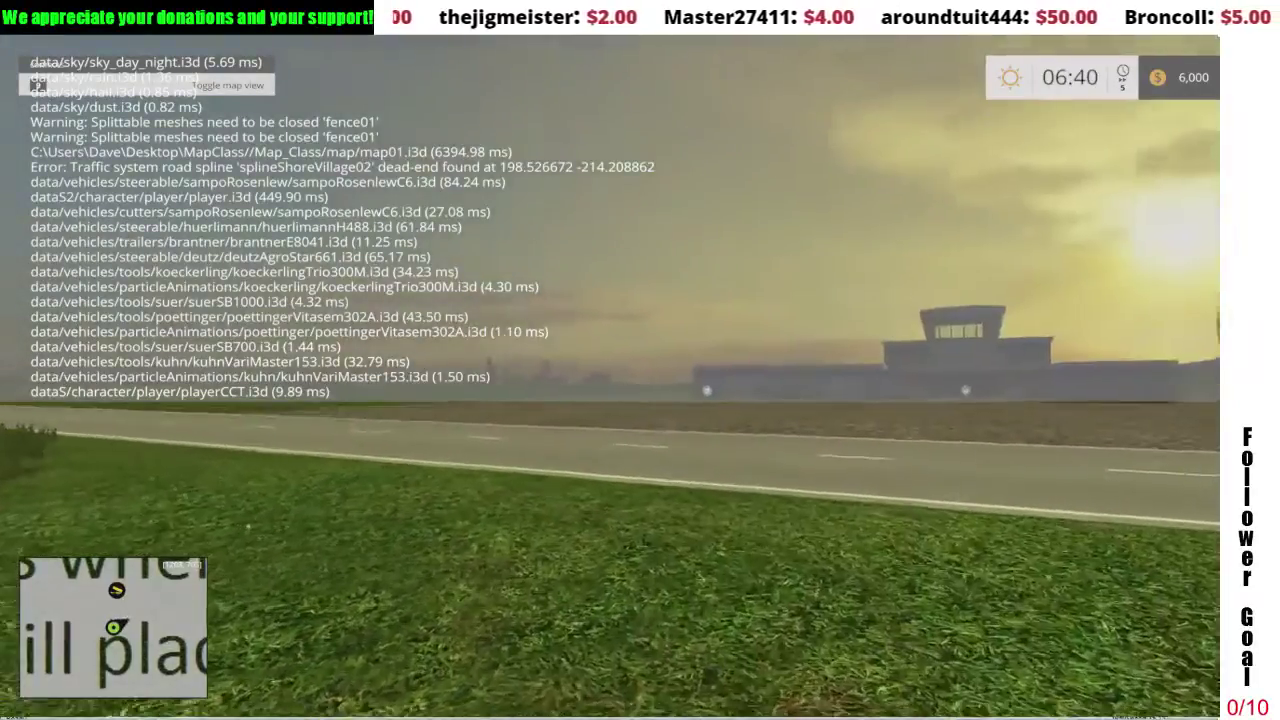
pyautogui.press('w')
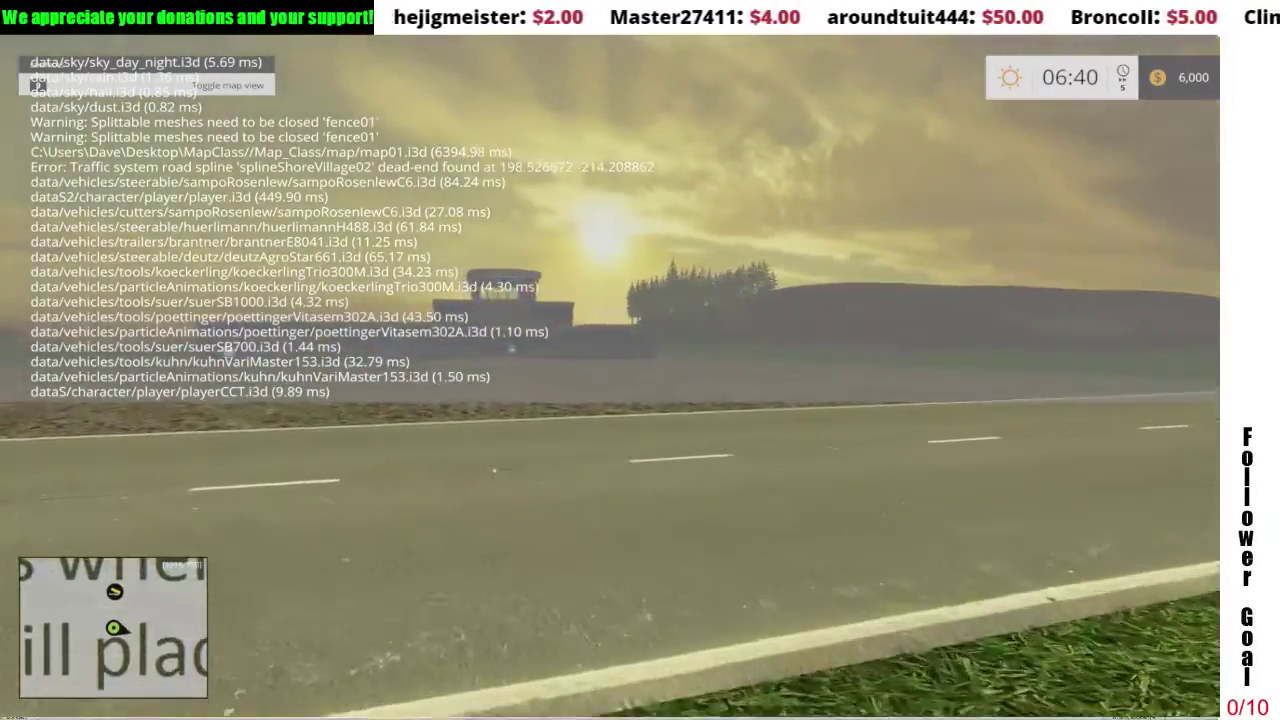
pyautogui.press('w')
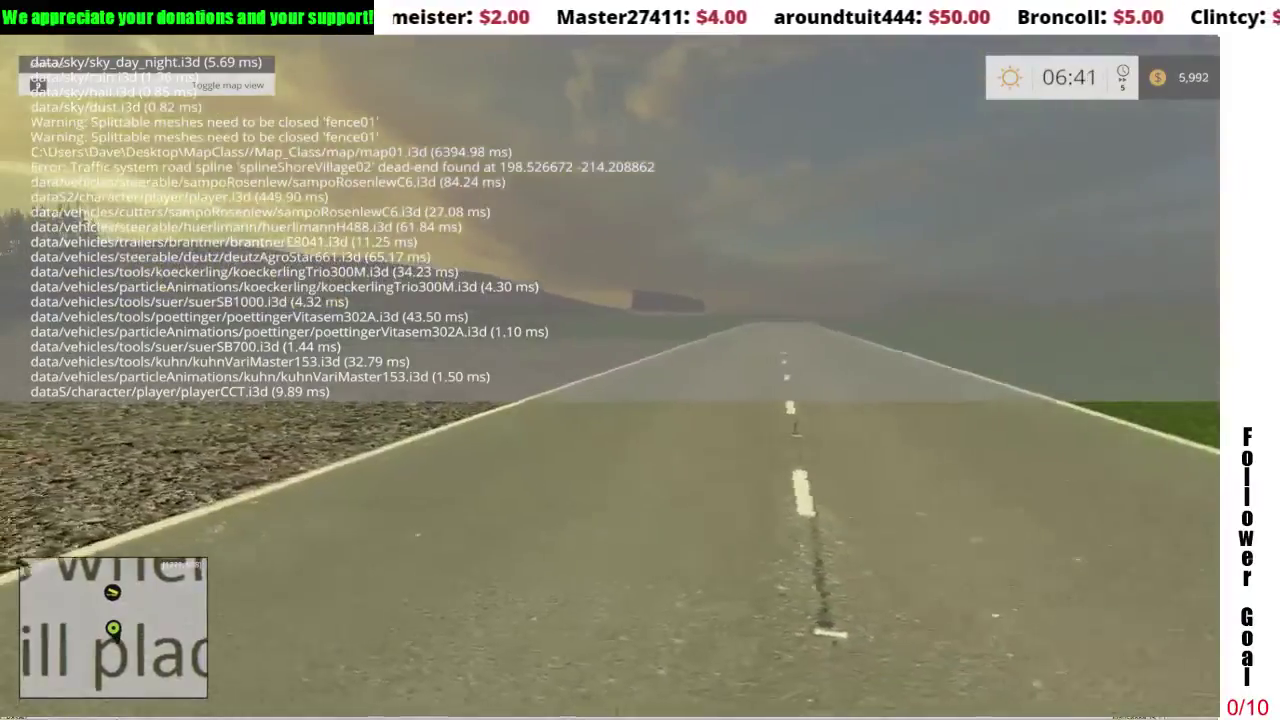
# Quit the test game without saving, toggle the console log and exit Farming Simulator 15.
pyautogui.press('Escape')
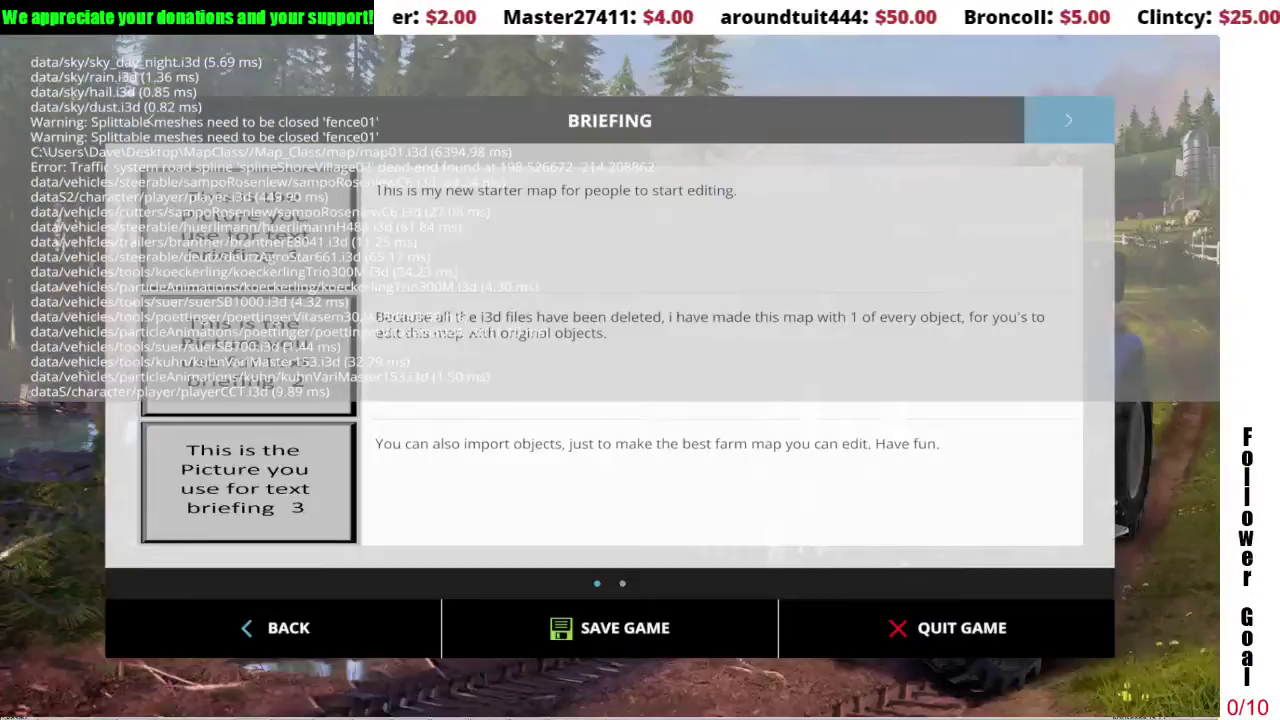
pyautogui.click(1002, 628)
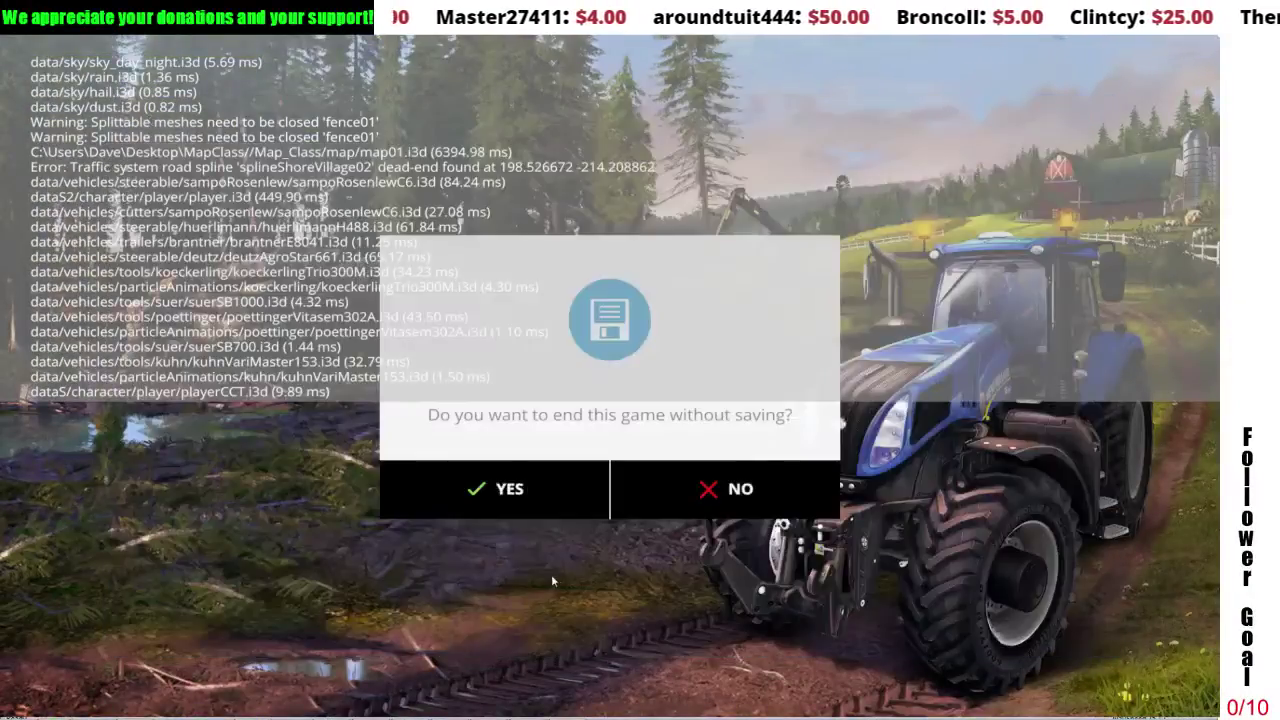
pyautogui.click(503, 489)
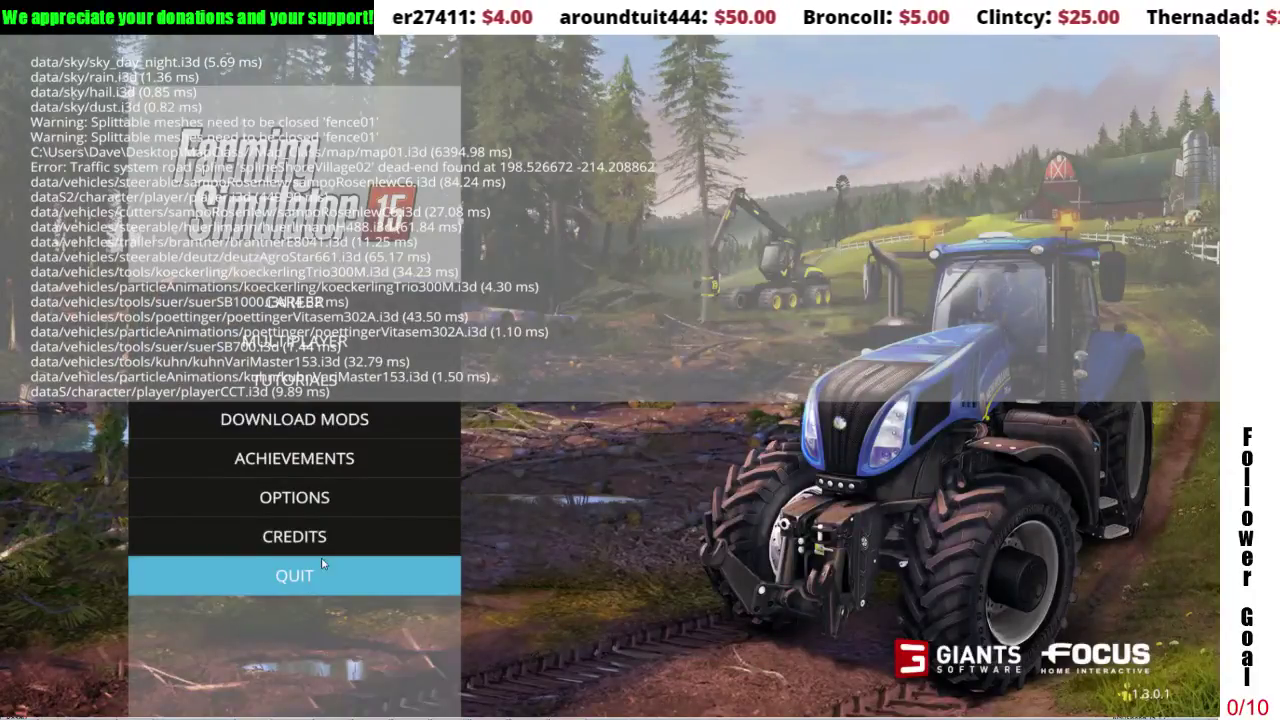
pyautogui.press('`')
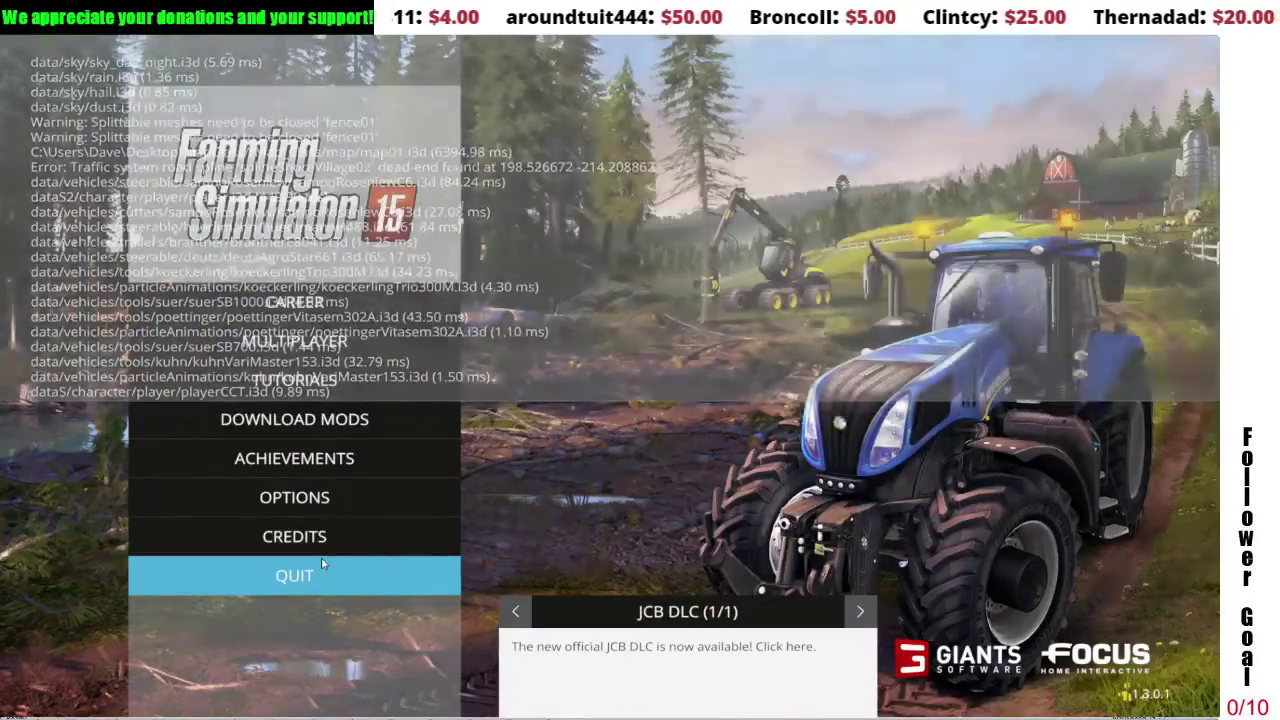
pyautogui.click(347, 585)
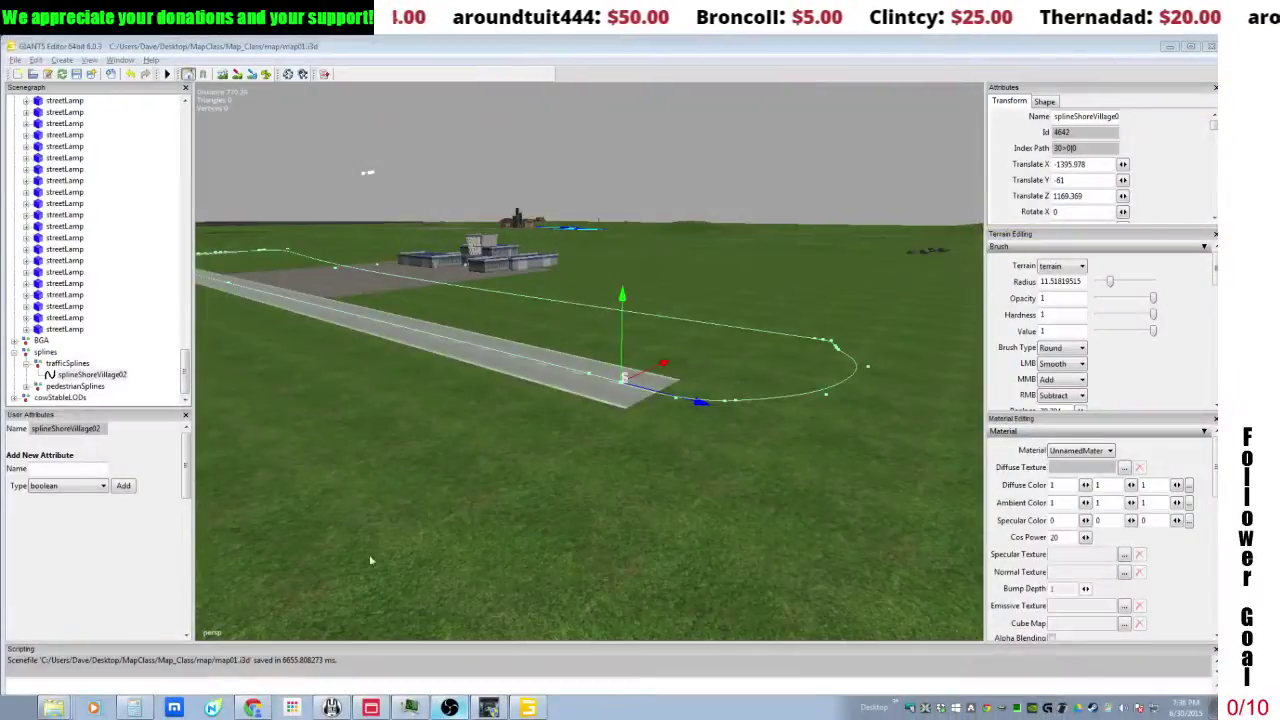
# Open the file import dialog and search the map's models and objects folders for an object to import.
pyautogui.keyDown('alt'); pyautogui.moveTo(741, 390); pyautogui.dragTo(758, 440); pyautogui.keyUp('alt')
pyautogui.scroll(3, 732, 420)
pyautogui.moveTo(757, 440); pyautogui.dragTo(830, 446, button='right')
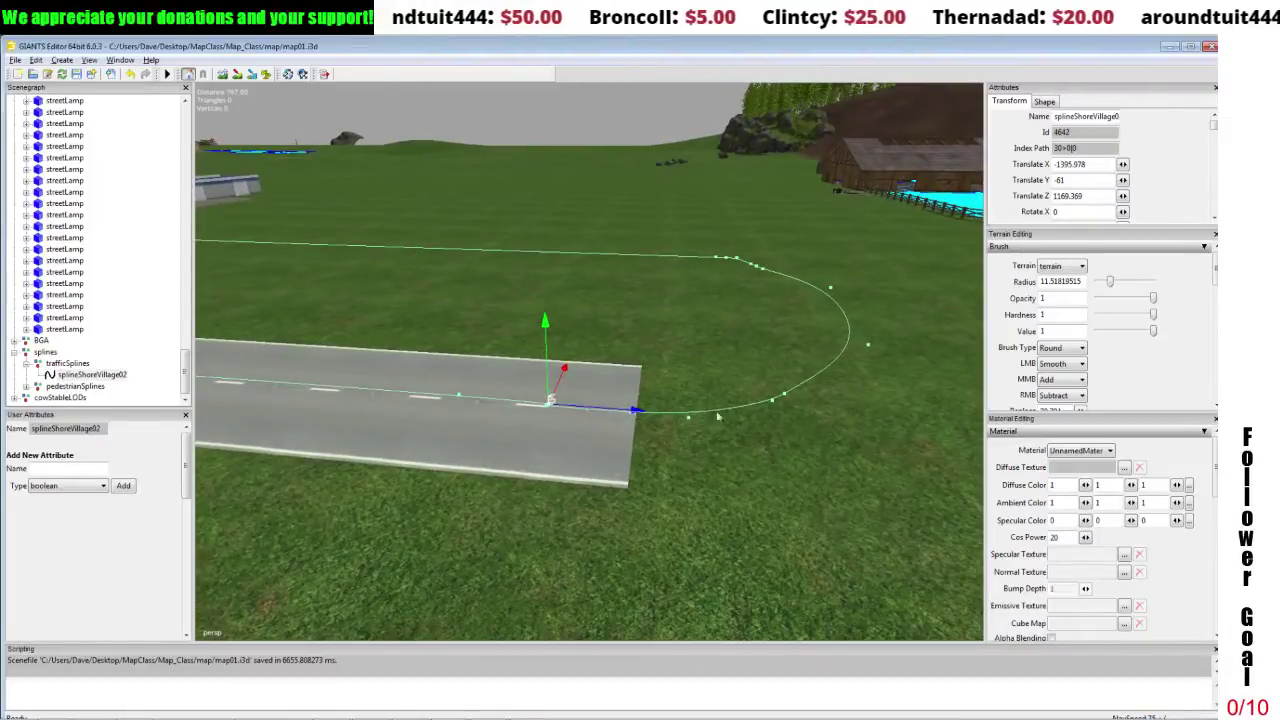
pyautogui.click(112, 76)
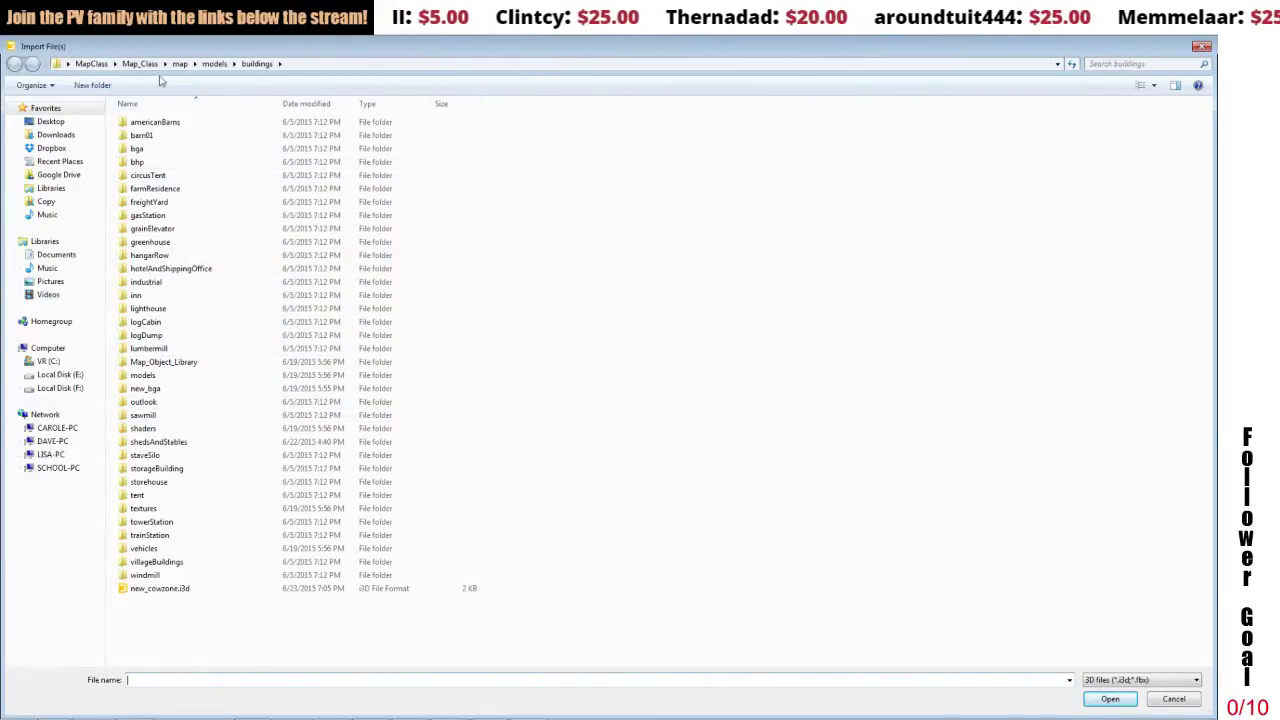
pyautogui.click(212, 64)
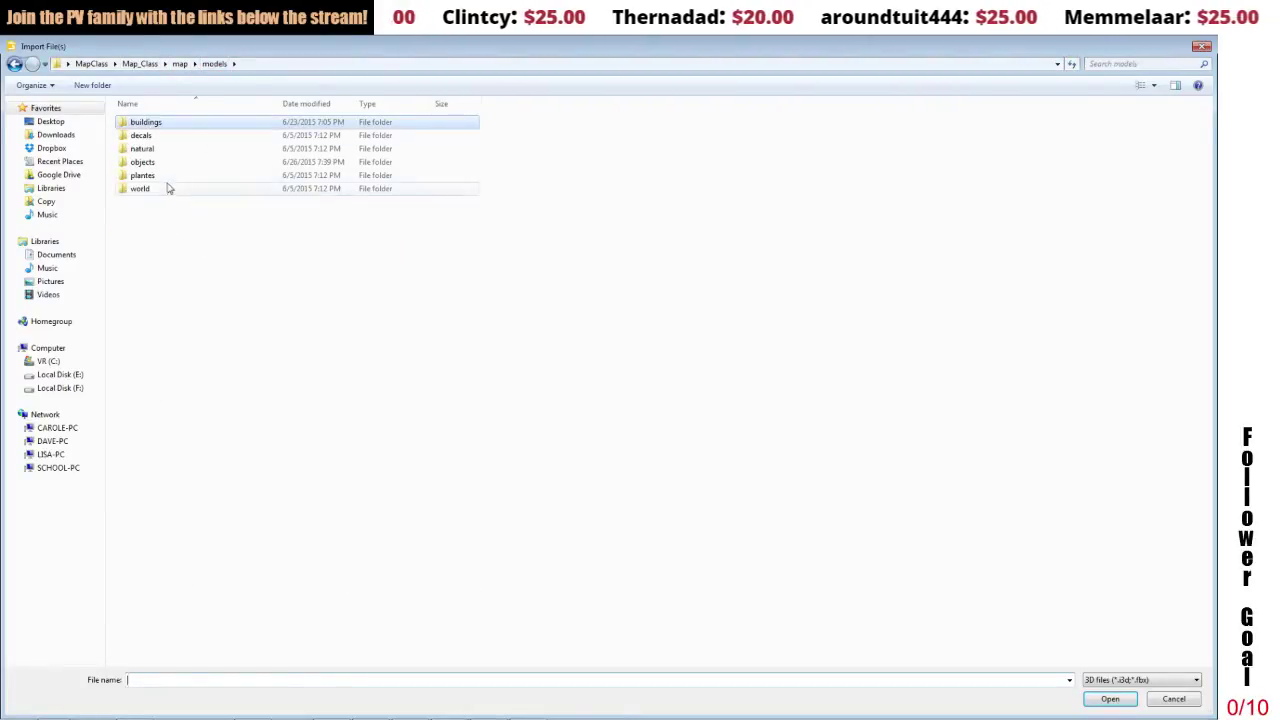
pyautogui.click(141, 64)
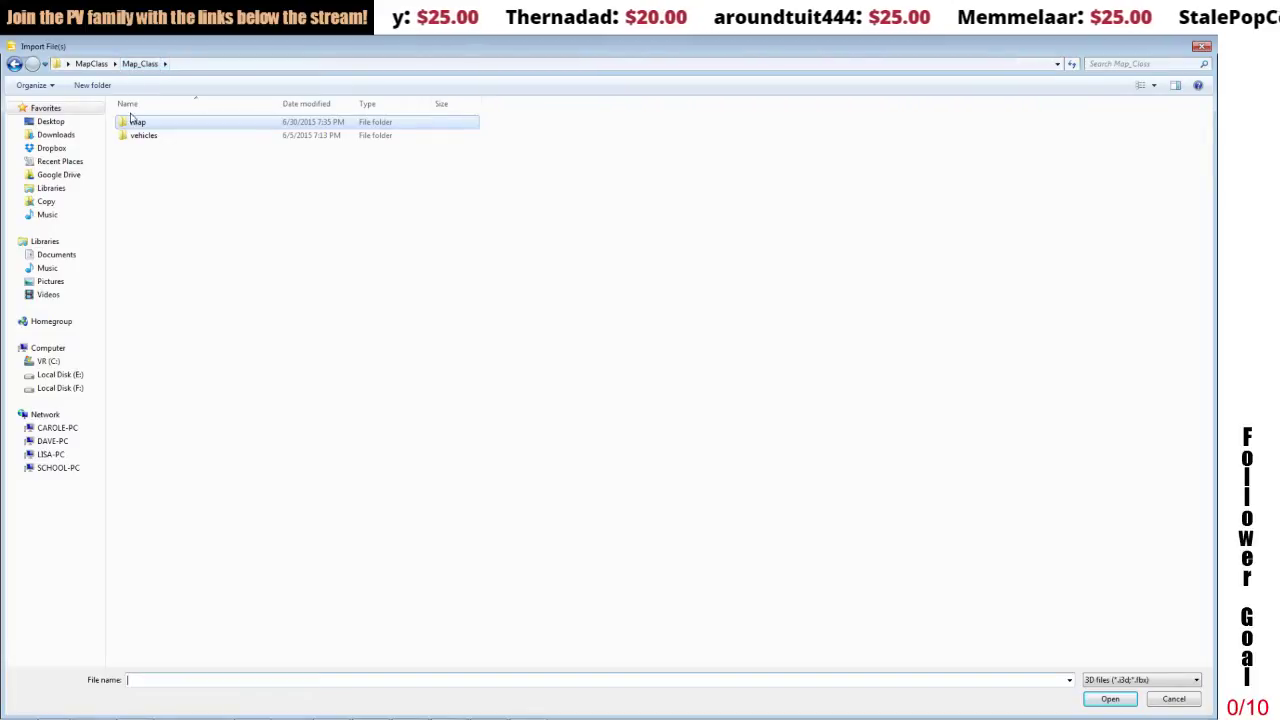
pyautogui.doubleClick(131, 125)
pyautogui.doubleClick(153, 194)
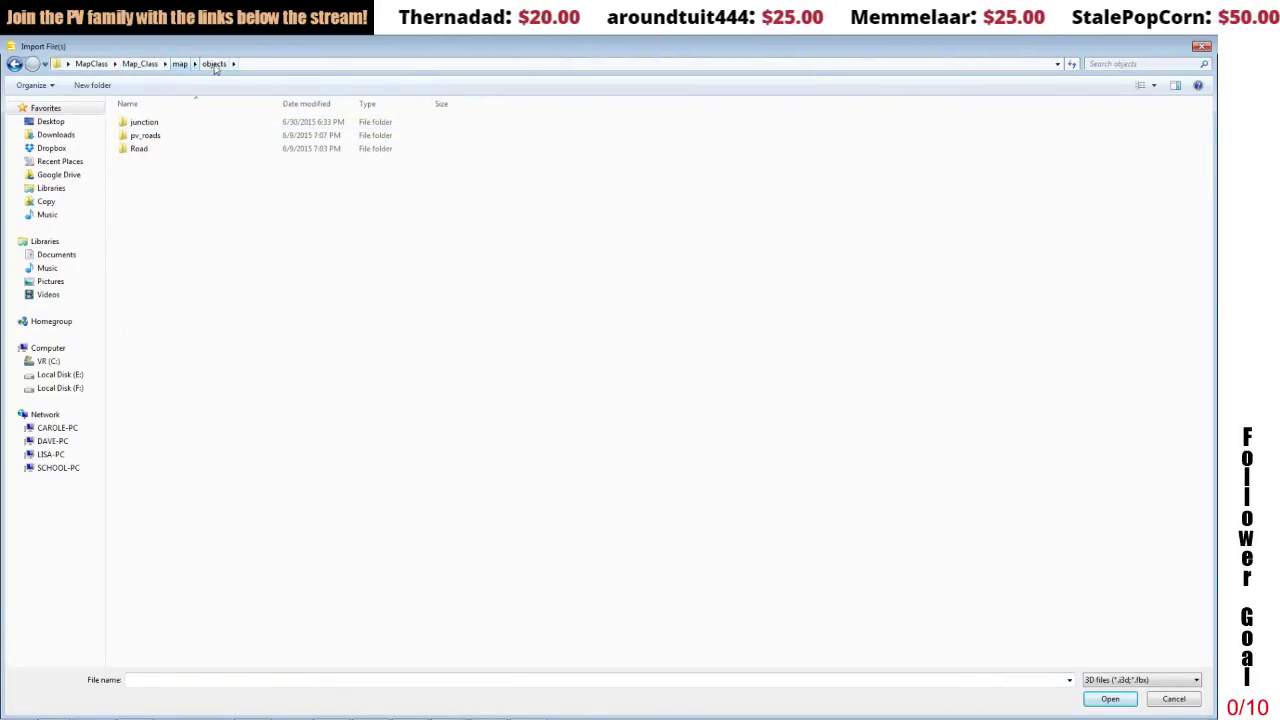
pyautogui.click(179, 64)
pyautogui.doubleClick(143, 161)
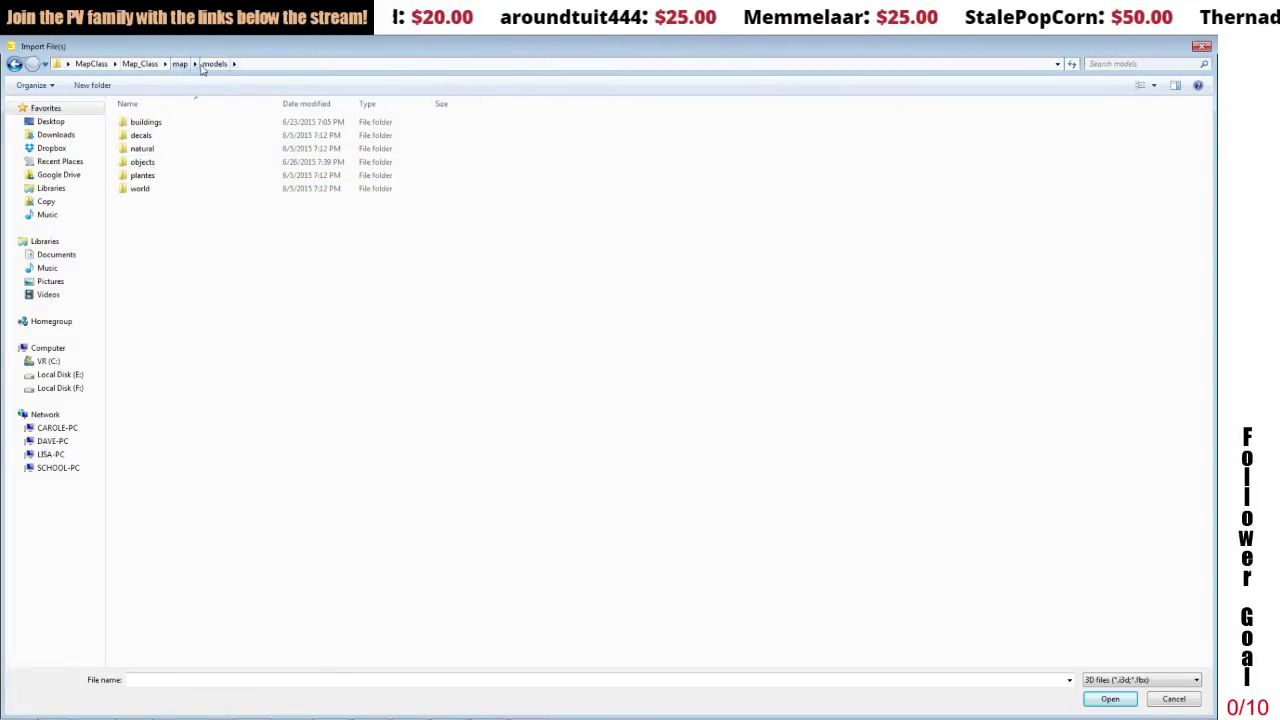
pyautogui.click(180, 64)
pyautogui.doubleClick(172, 193)
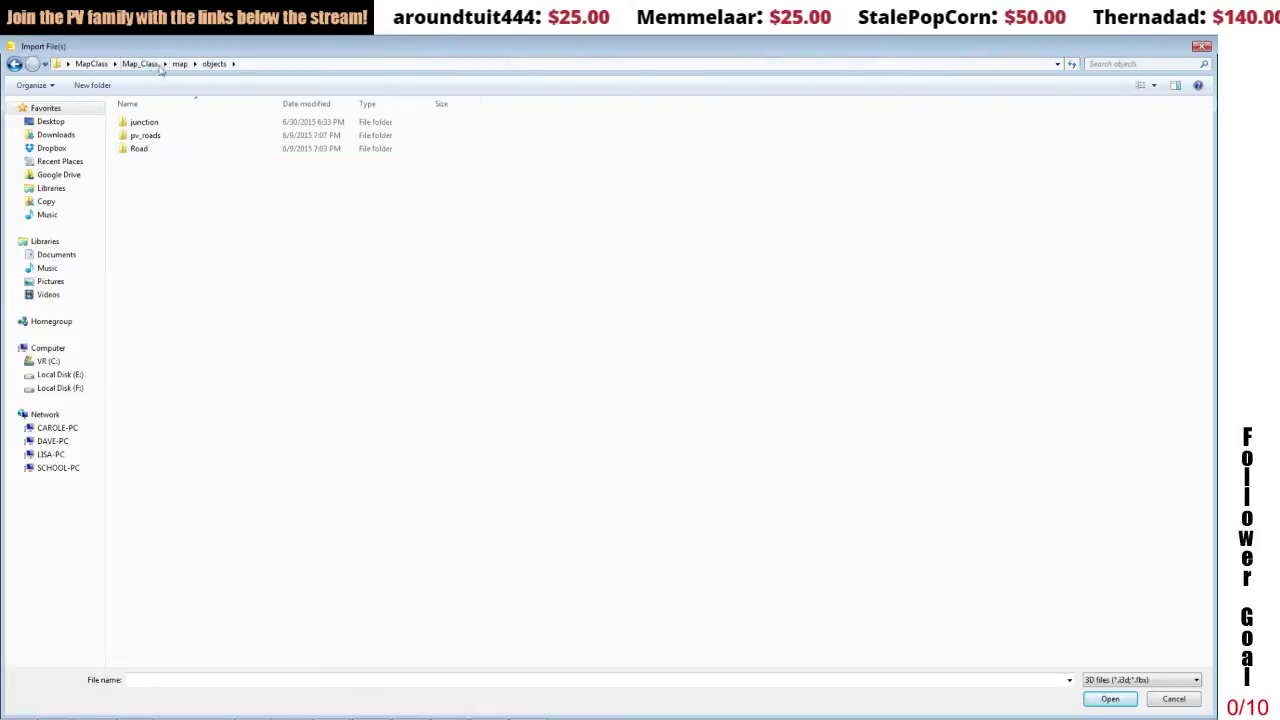
pyautogui.click(142, 64)
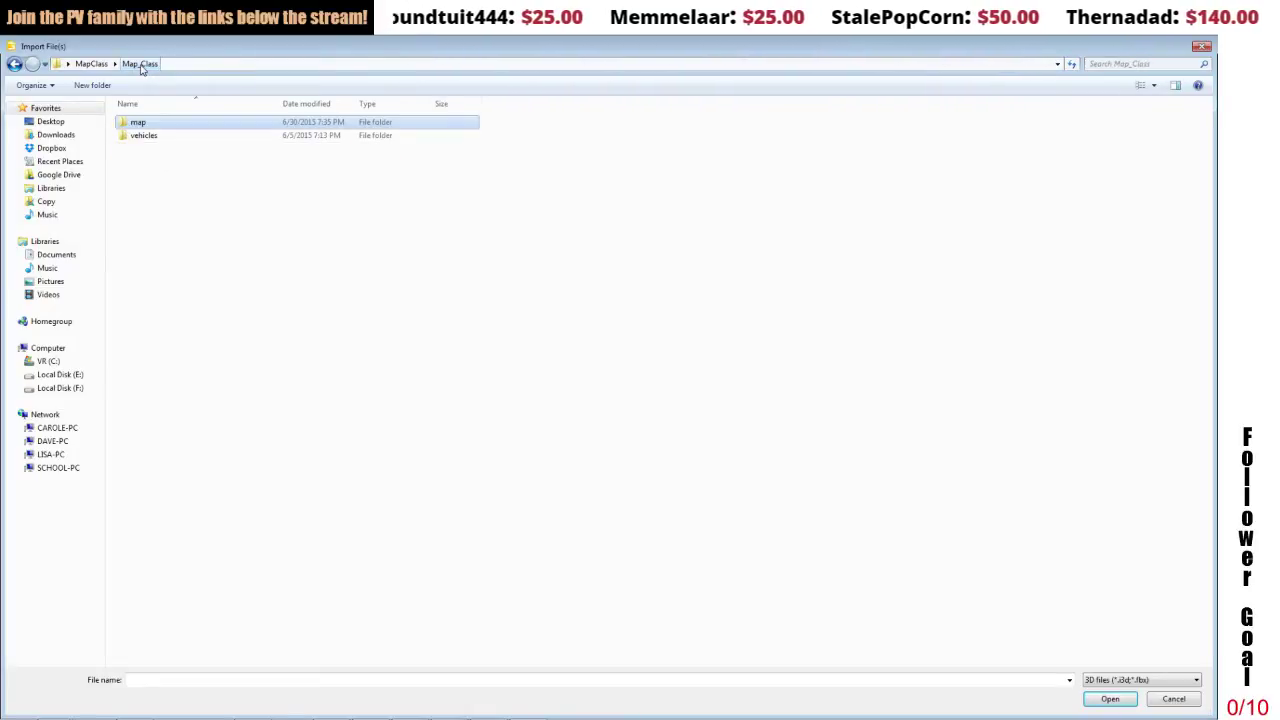
pyautogui.doubleClick(139, 122)
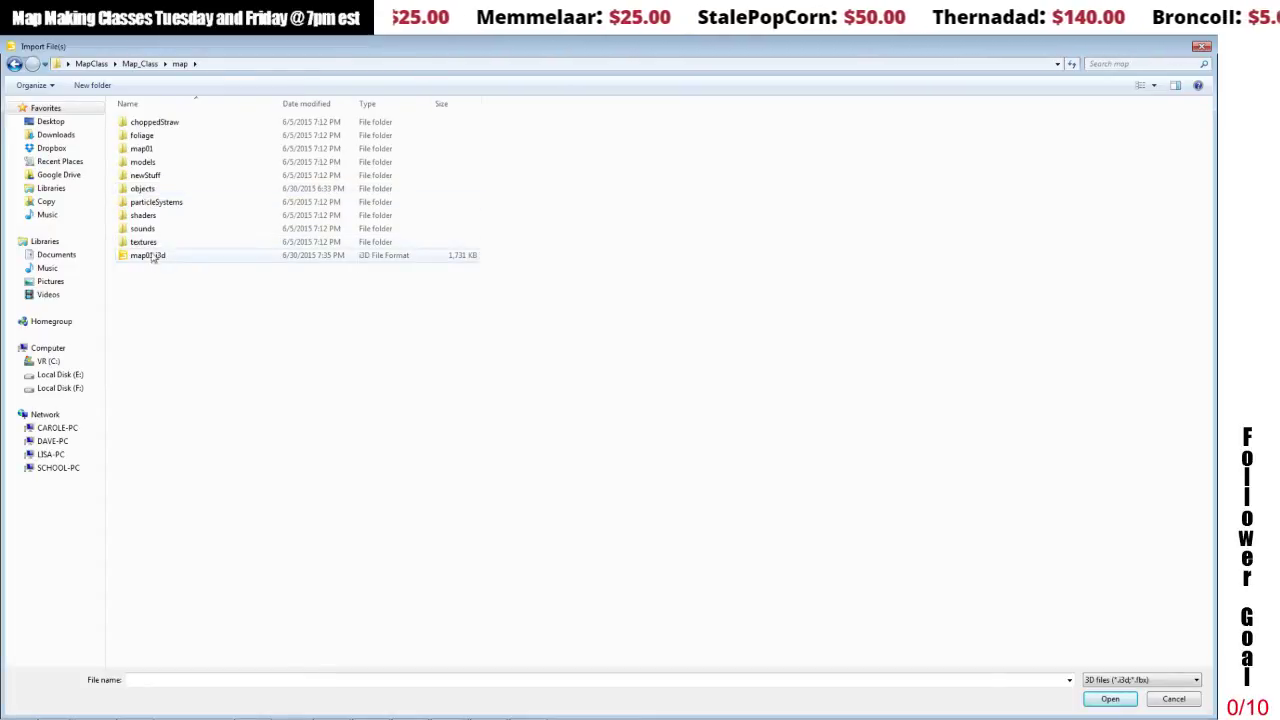
# Look through the buildings and objects folders inside map/models for the wanted object and cancel the import.
pyautogui.doubleClick(150, 164)
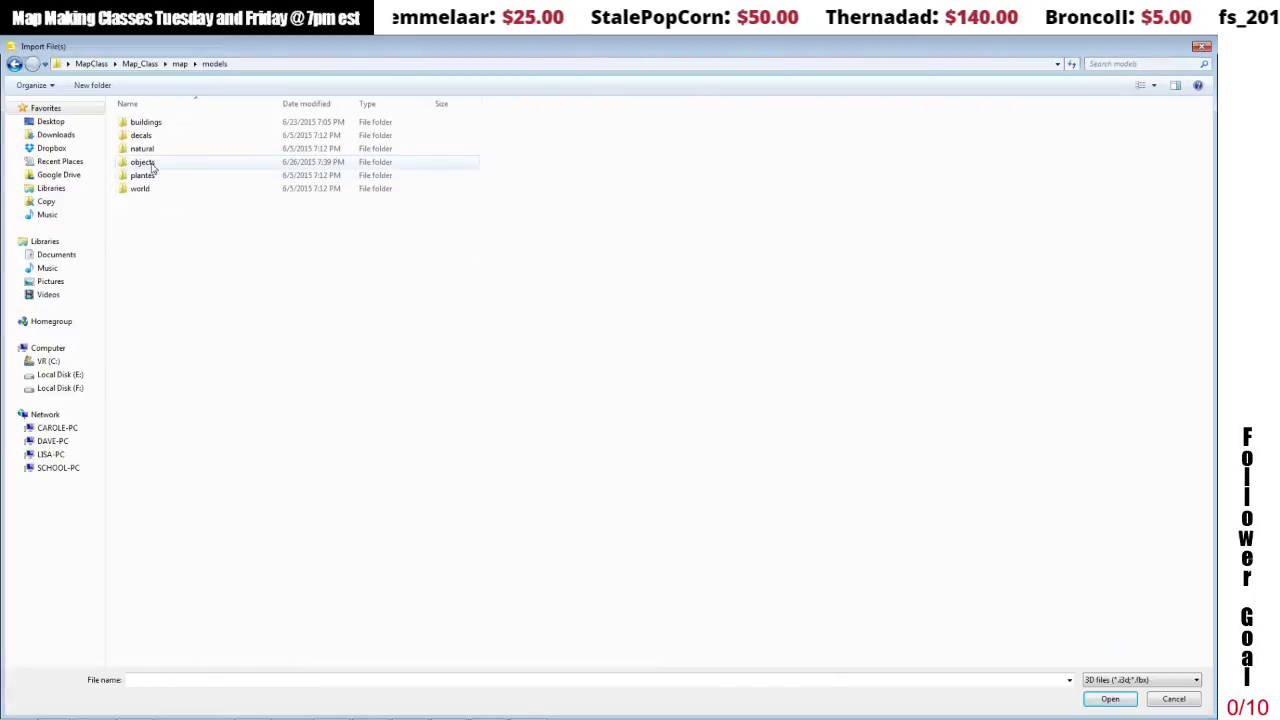
pyautogui.doubleClick(155, 127)
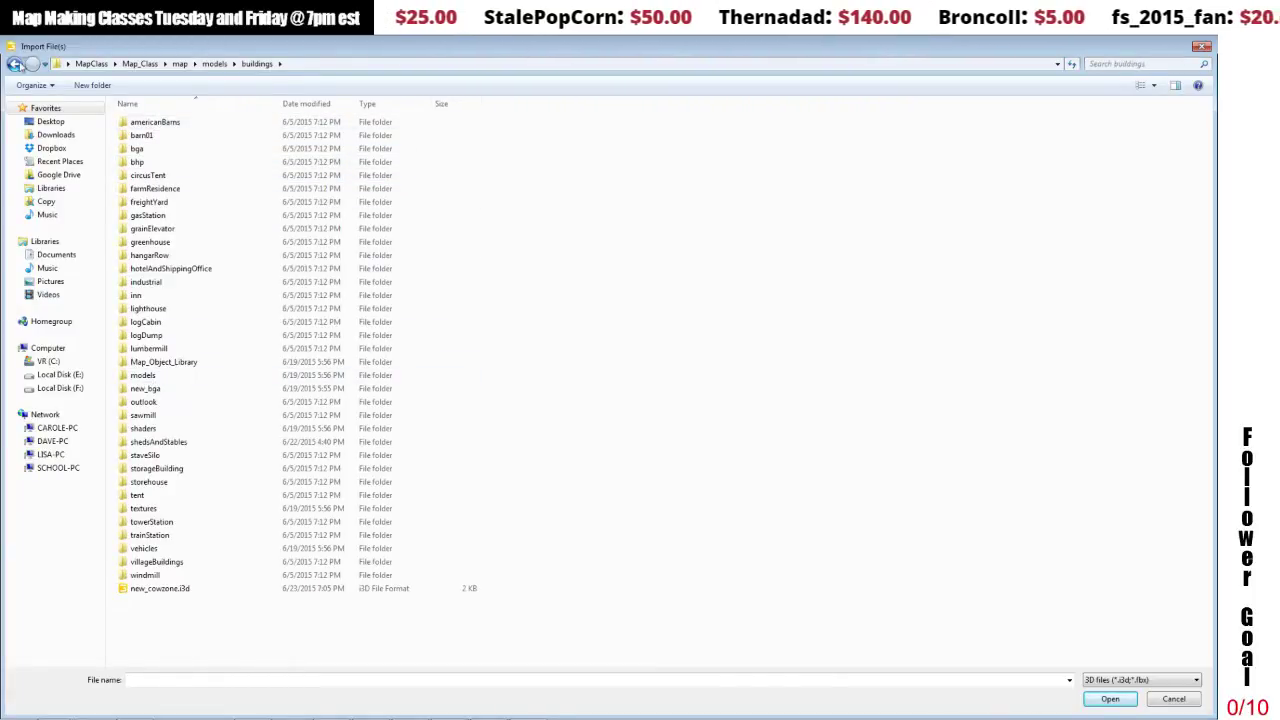
pyautogui.click(15, 63)
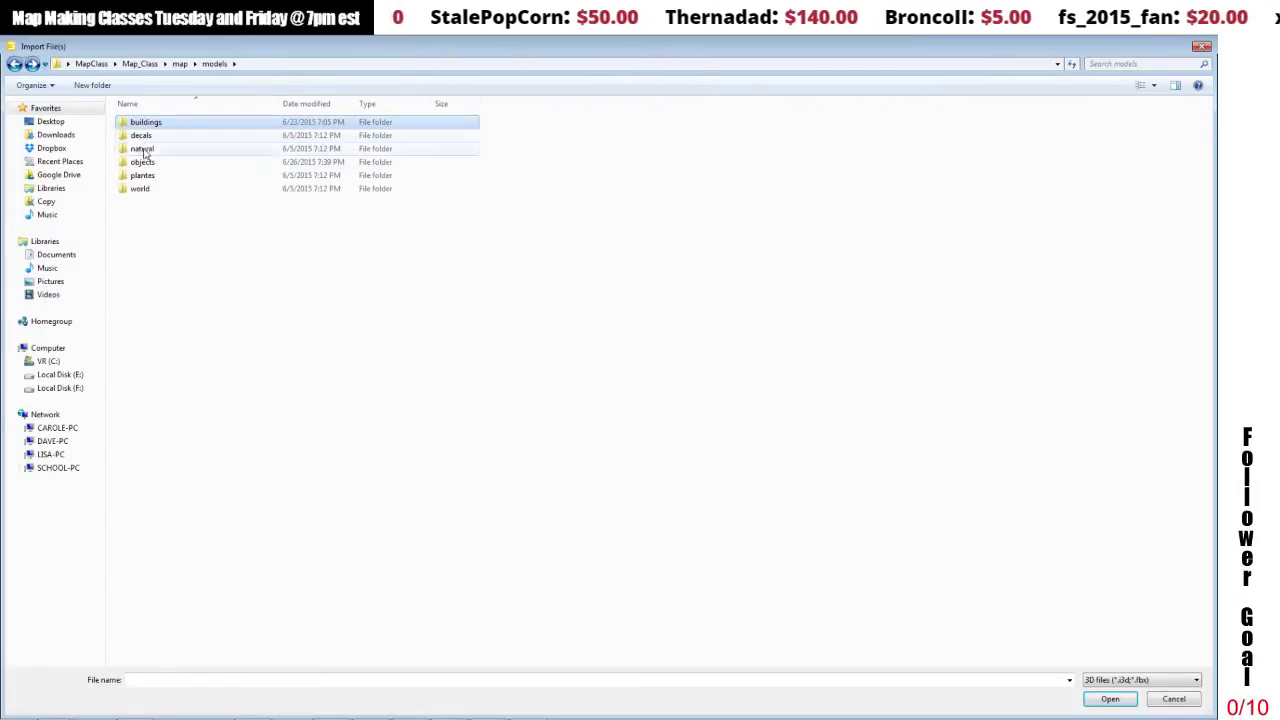
pyautogui.doubleClick(142, 161)
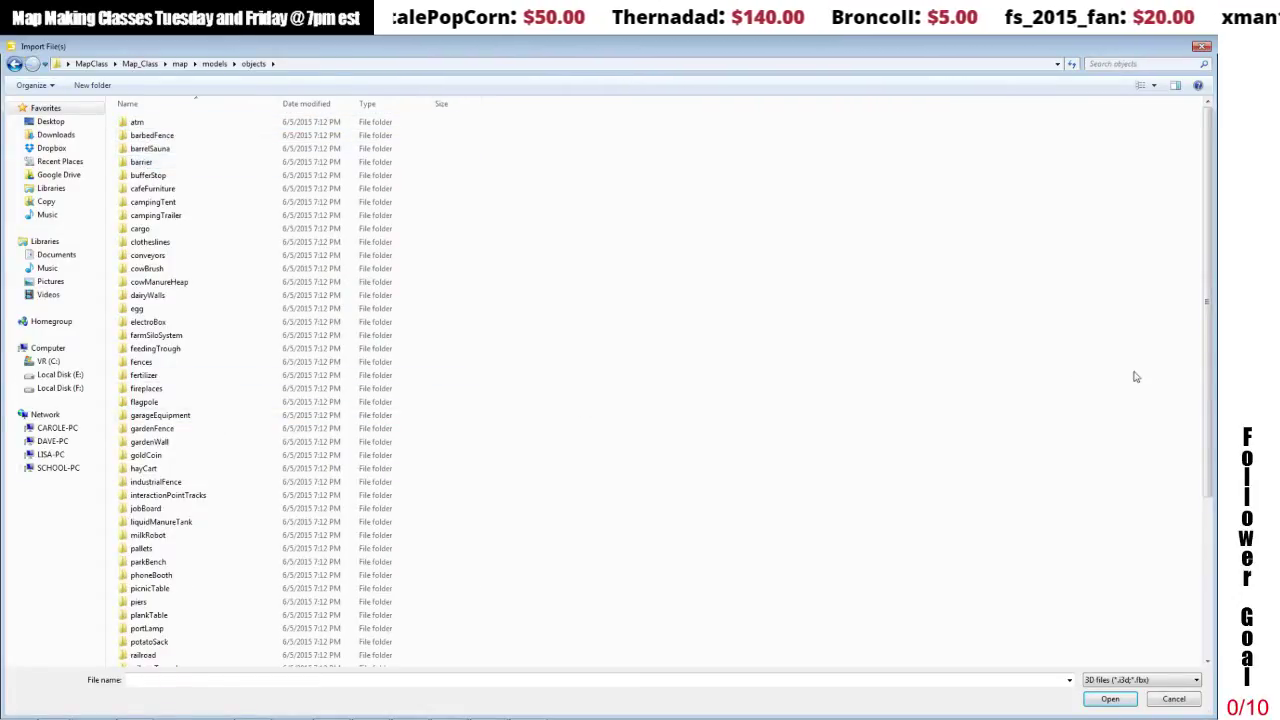
pyautogui.moveTo(1212, 287); pyautogui.dragTo(1214, 447)
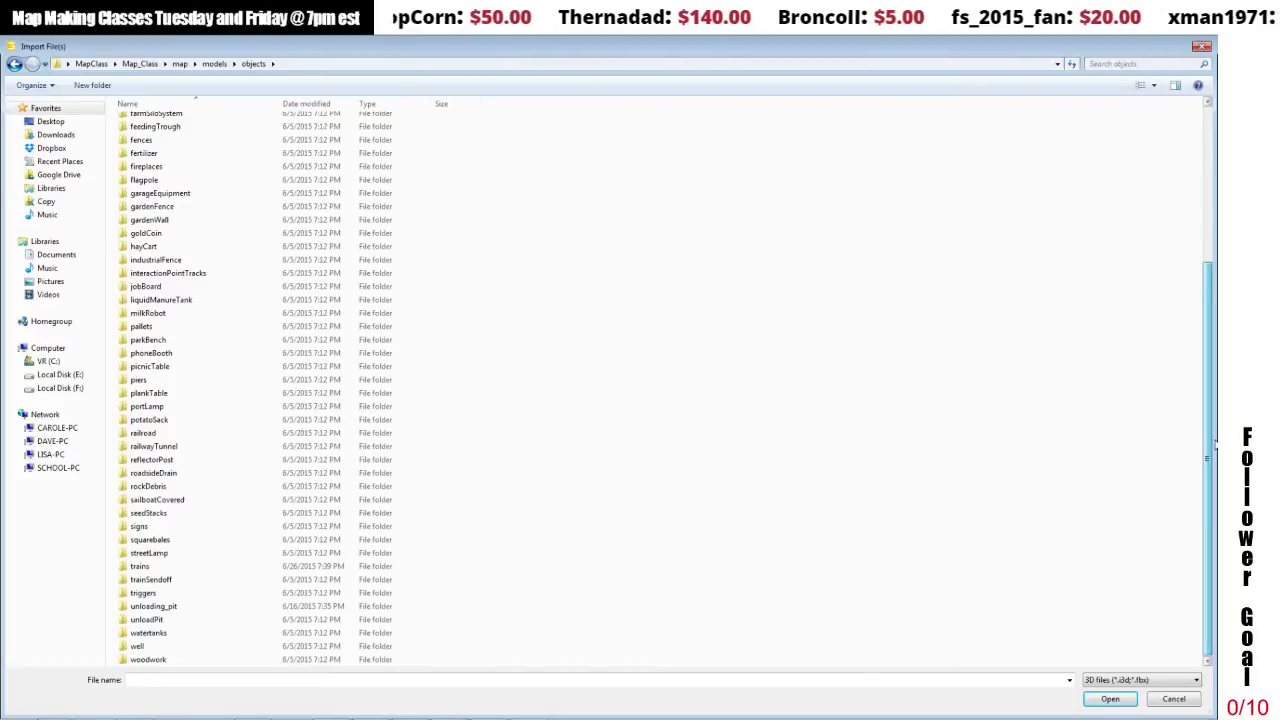
pyautogui.scroll(1, 1214, 447)
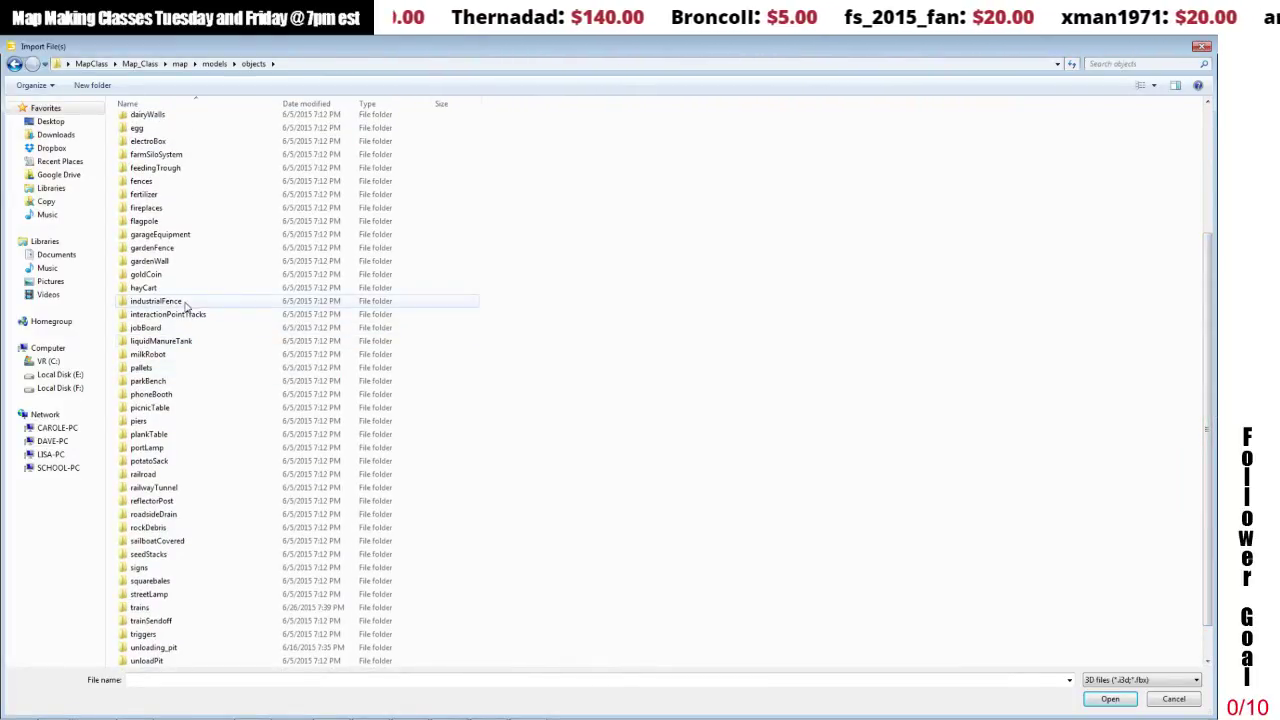
pyautogui.moveTo(1204, 453); pyautogui.dragTo(1196, 295)
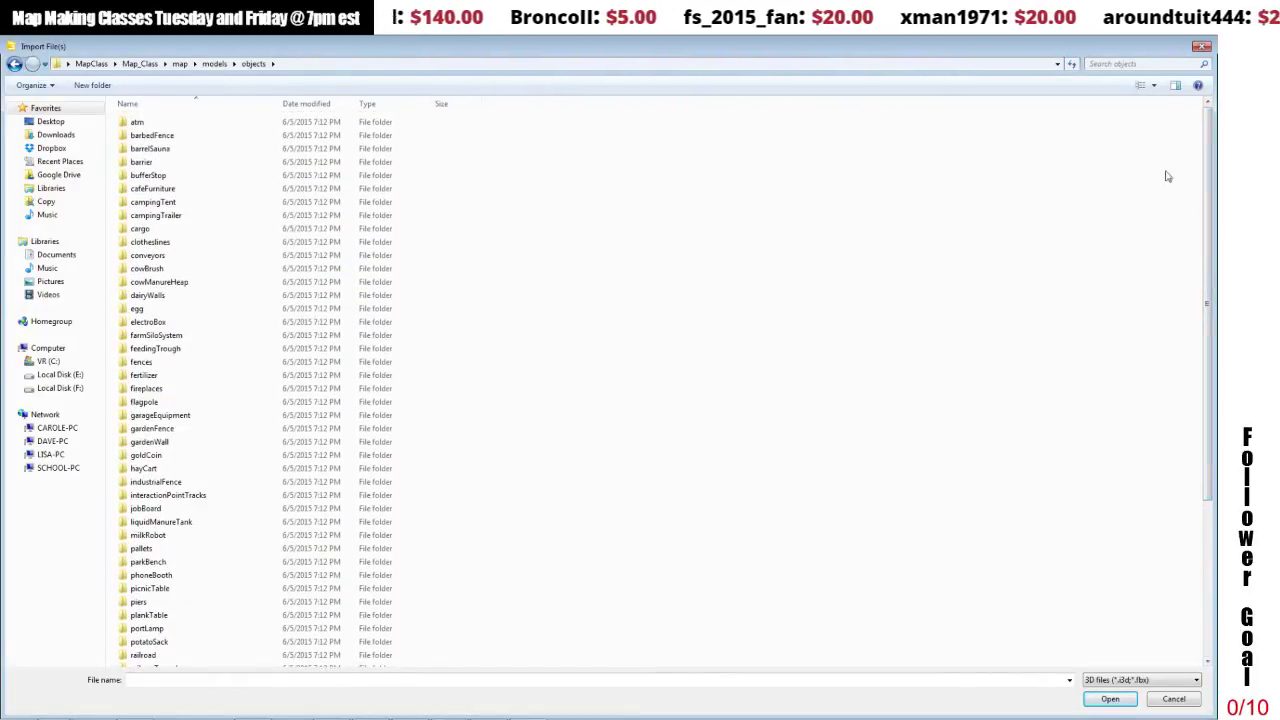
pyautogui.click(1190, 698)
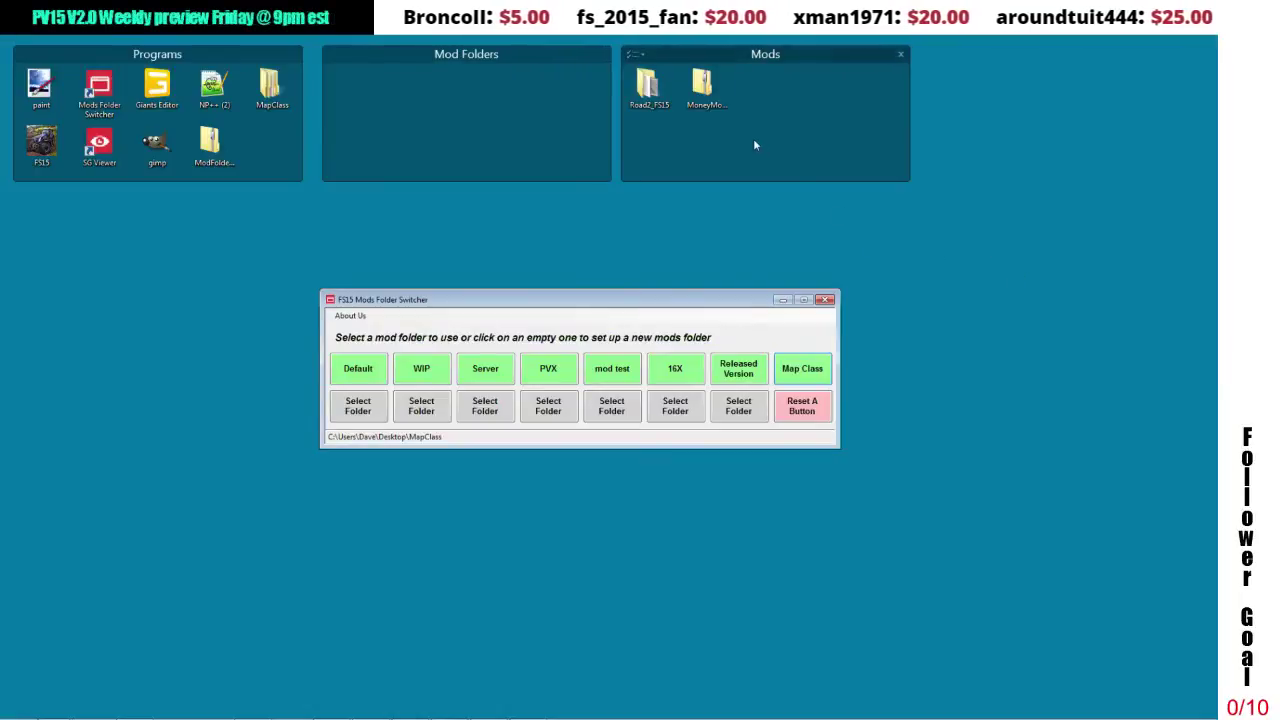
# Open the MapClass folder in Windows Explorer and examine the subfolders of Map_Class/map/models/objects.
pyautogui.doubleClick(270, 86)
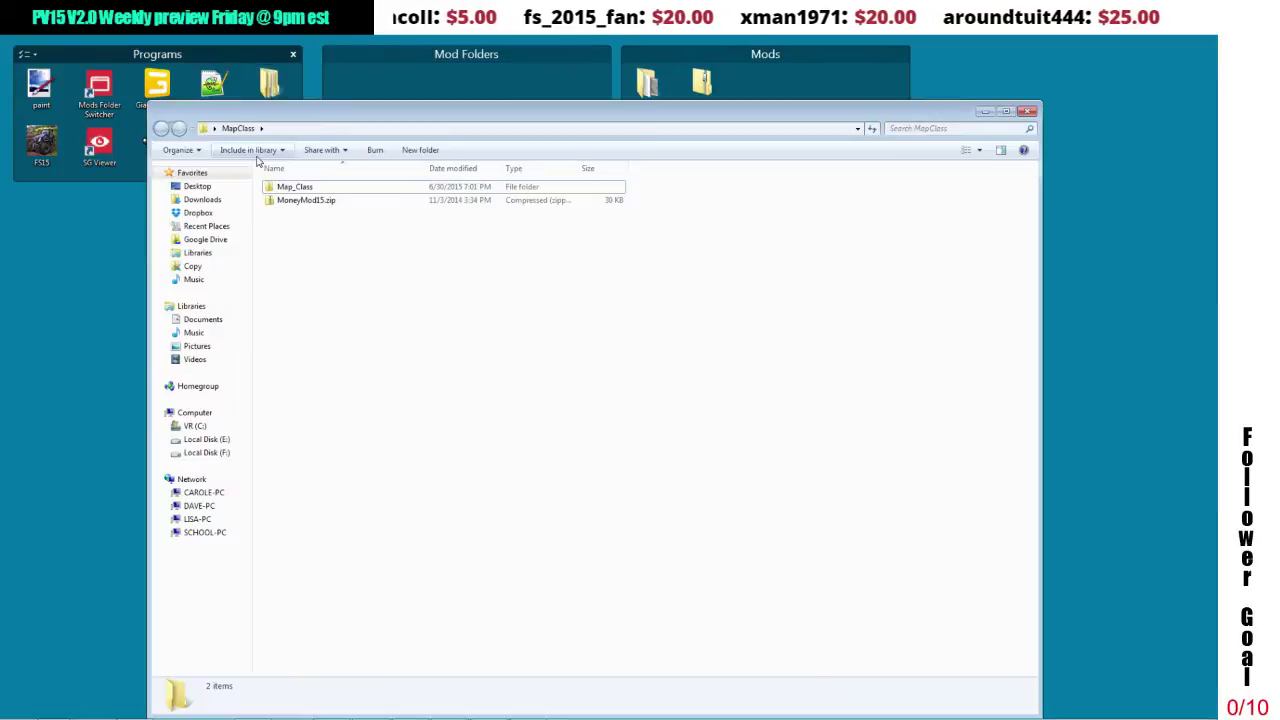
pyautogui.doubleClick(284, 188)
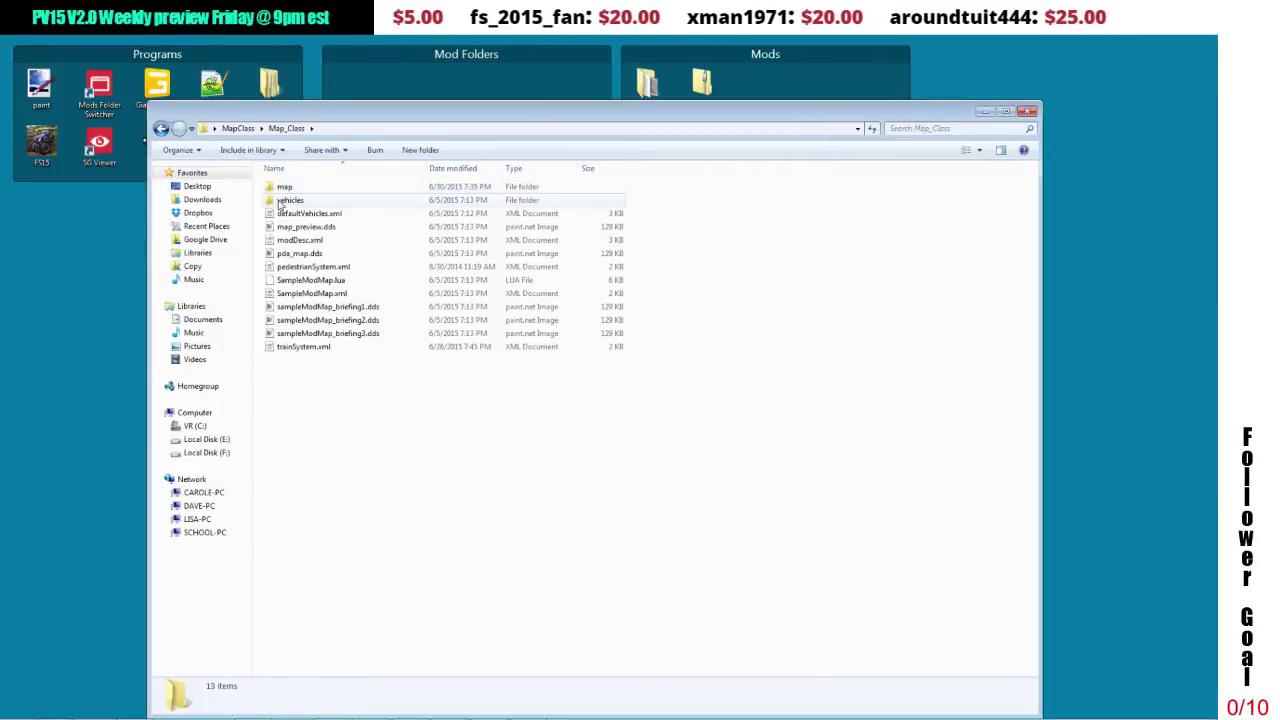
pyautogui.doubleClick(283, 188)
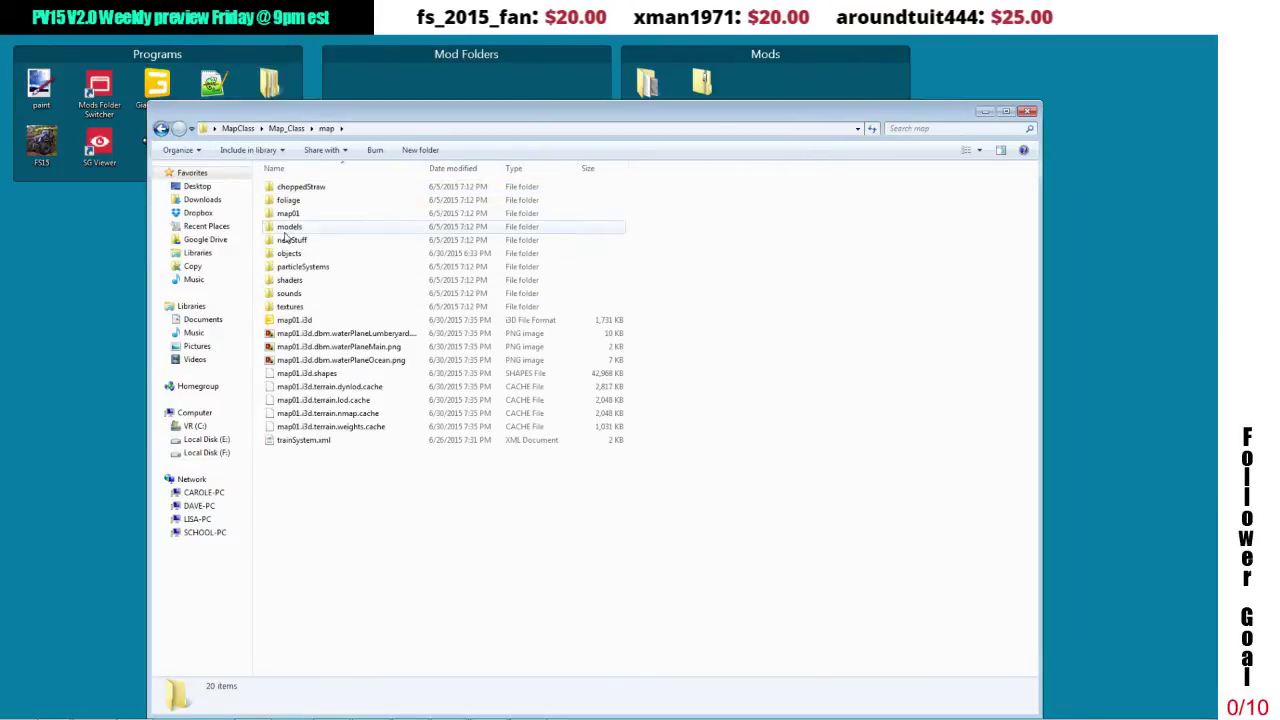
pyautogui.doubleClick(286, 229)
pyautogui.doubleClick(288, 227)
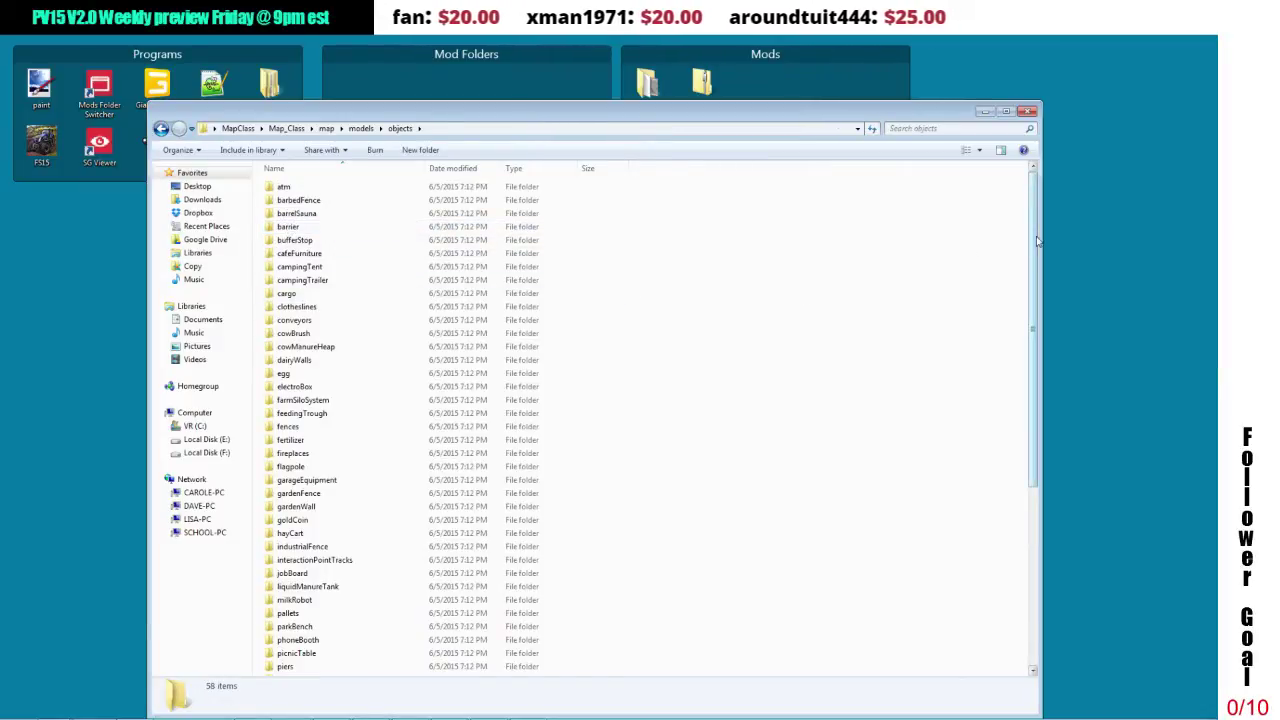
pyautogui.moveTo(1037, 240); pyautogui.dragTo(1046, 427)
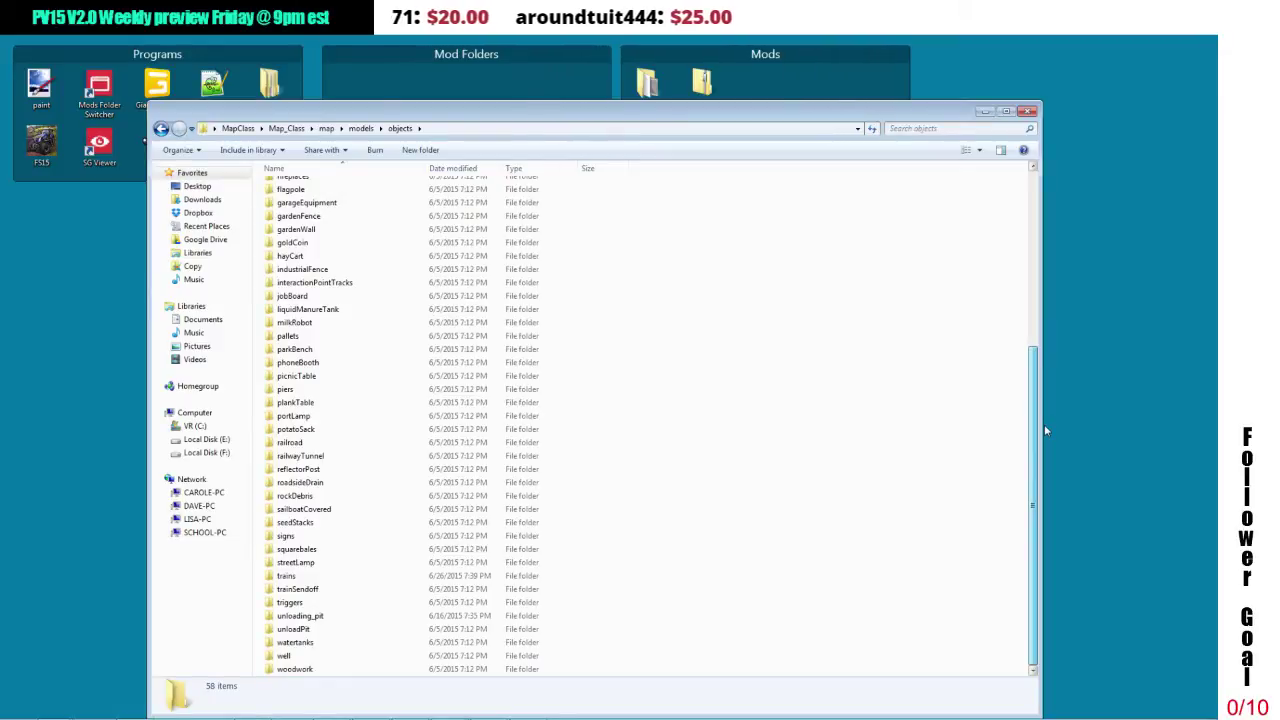
pyautogui.moveTo(1045, 431); pyautogui.dragTo(1032, 232)
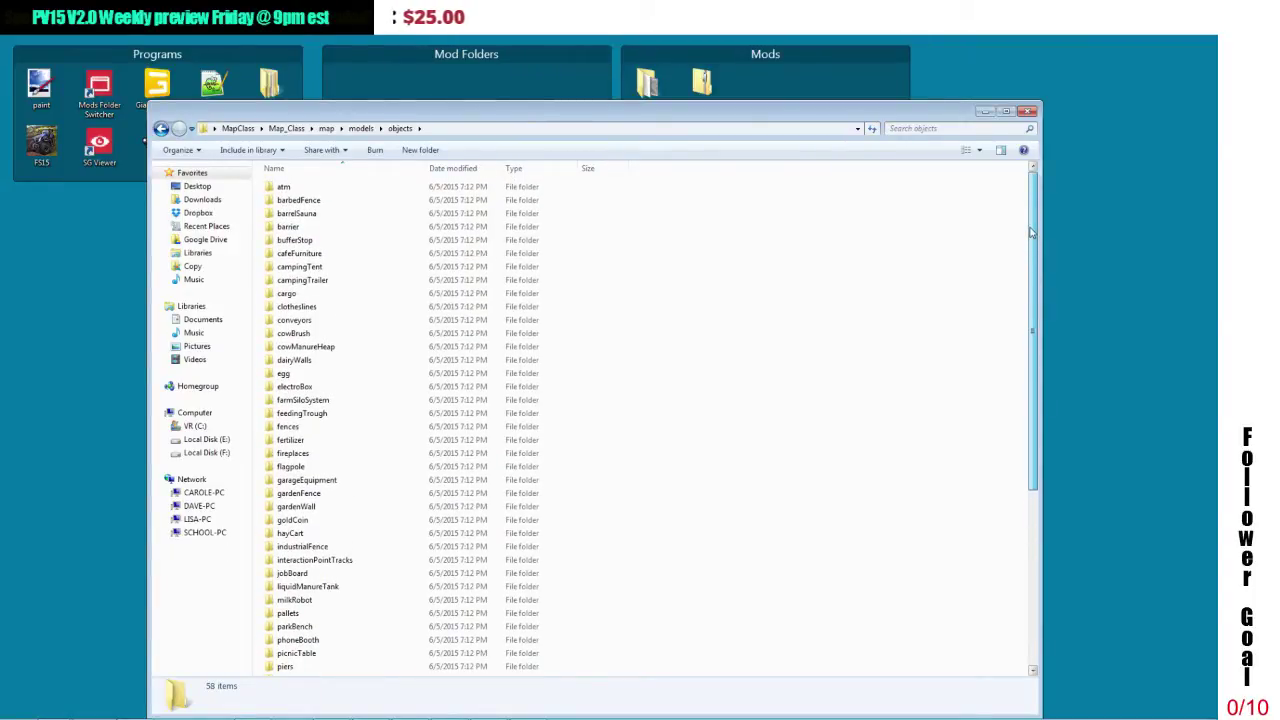
pyautogui.moveTo(1032, 232); pyautogui.dragTo(1034, 416)
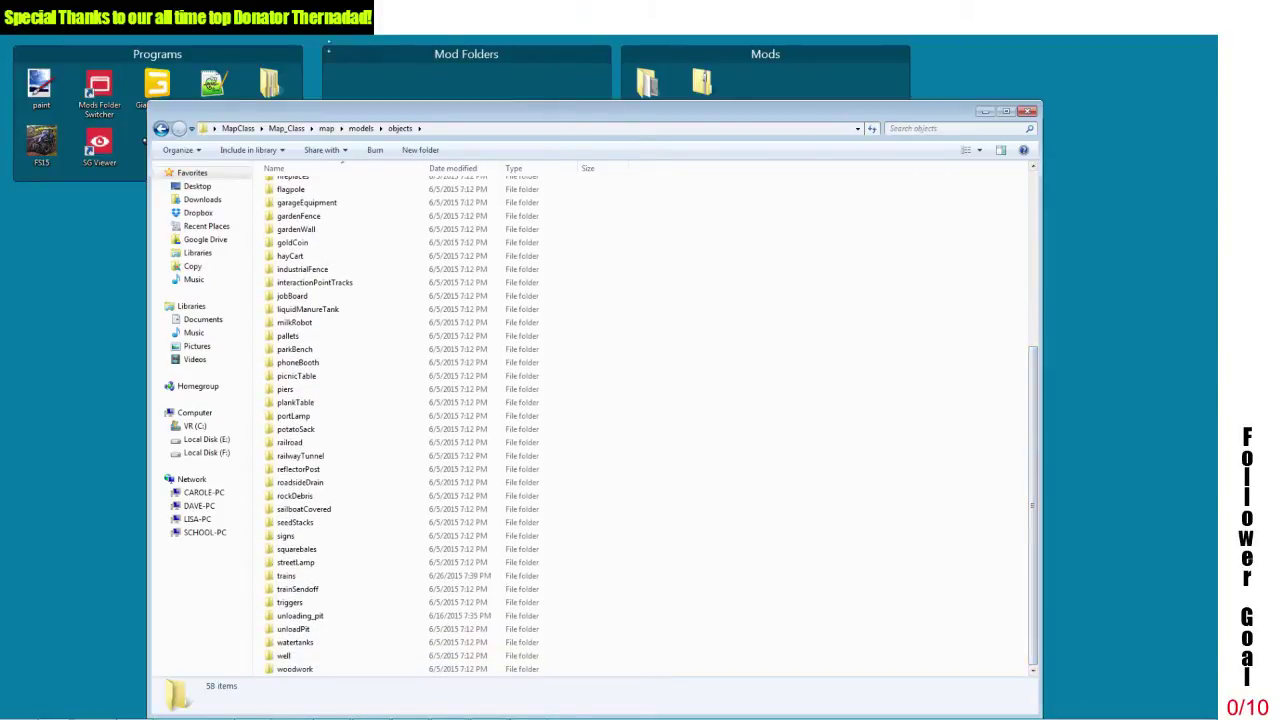
# Go to the map's own objects folder and look at the files in its junction subfolder.
pyautogui.click(328, 129)
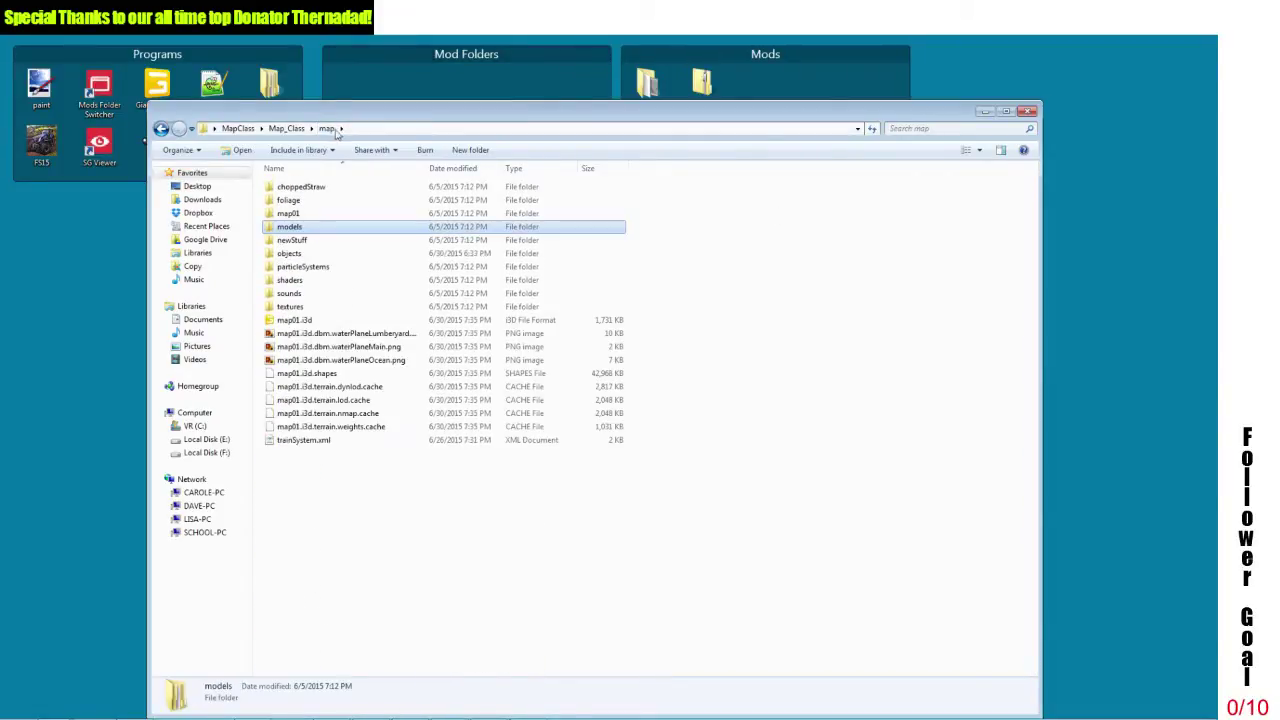
pyautogui.doubleClick(290, 254)
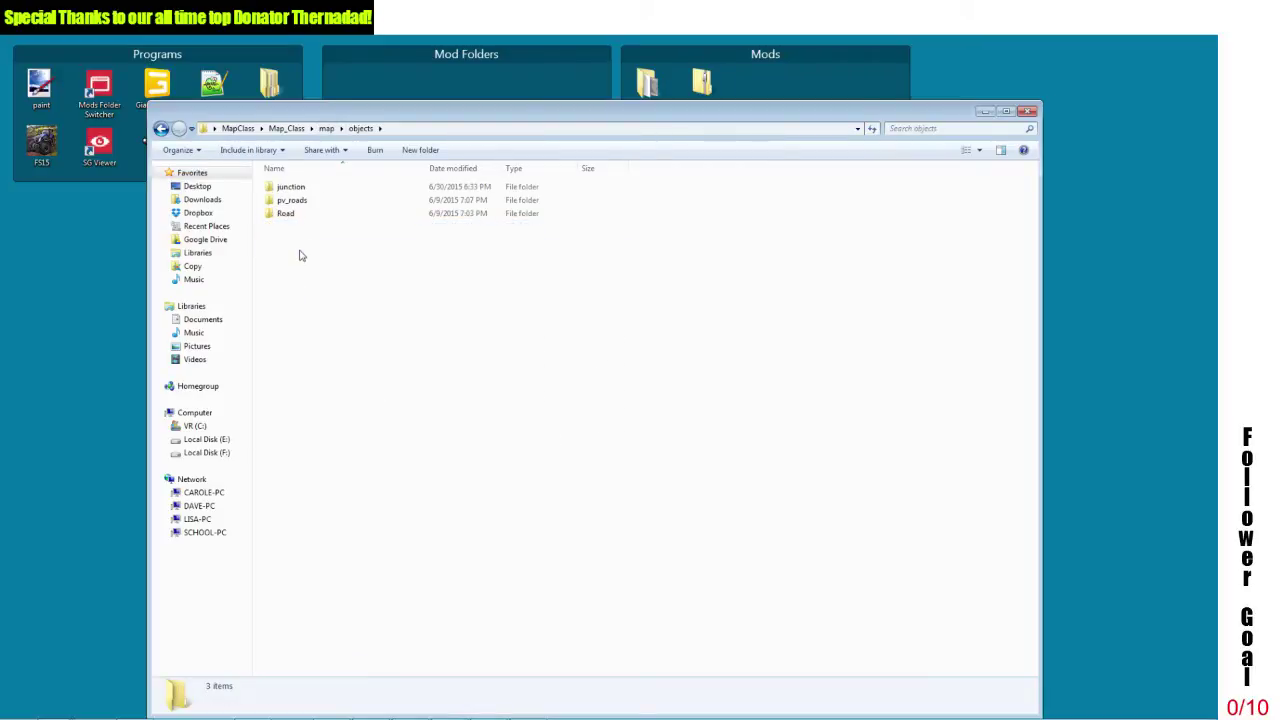
pyautogui.doubleClick(295, 192)
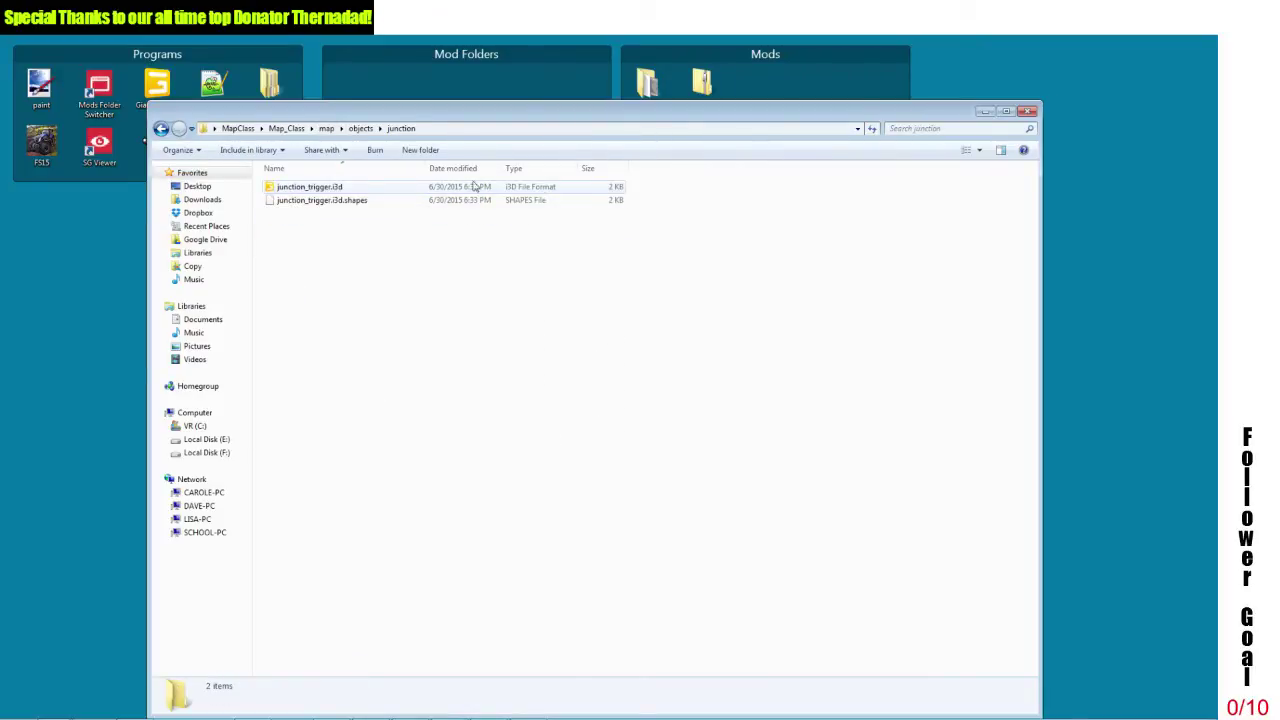
# Switch to GIANTS Editor and open the file import dialog at the Map_Class/map folder.
pyautogui.moveTo(3, 716)
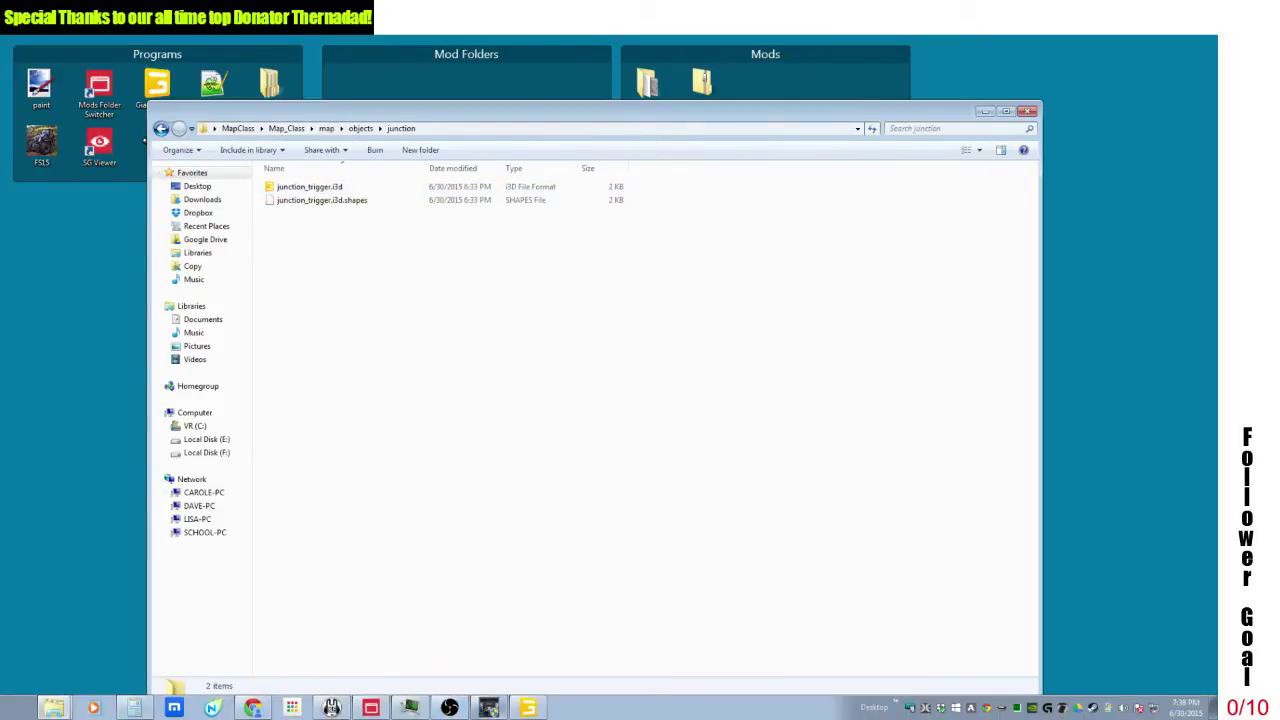
pyautogui.click(538, 709)
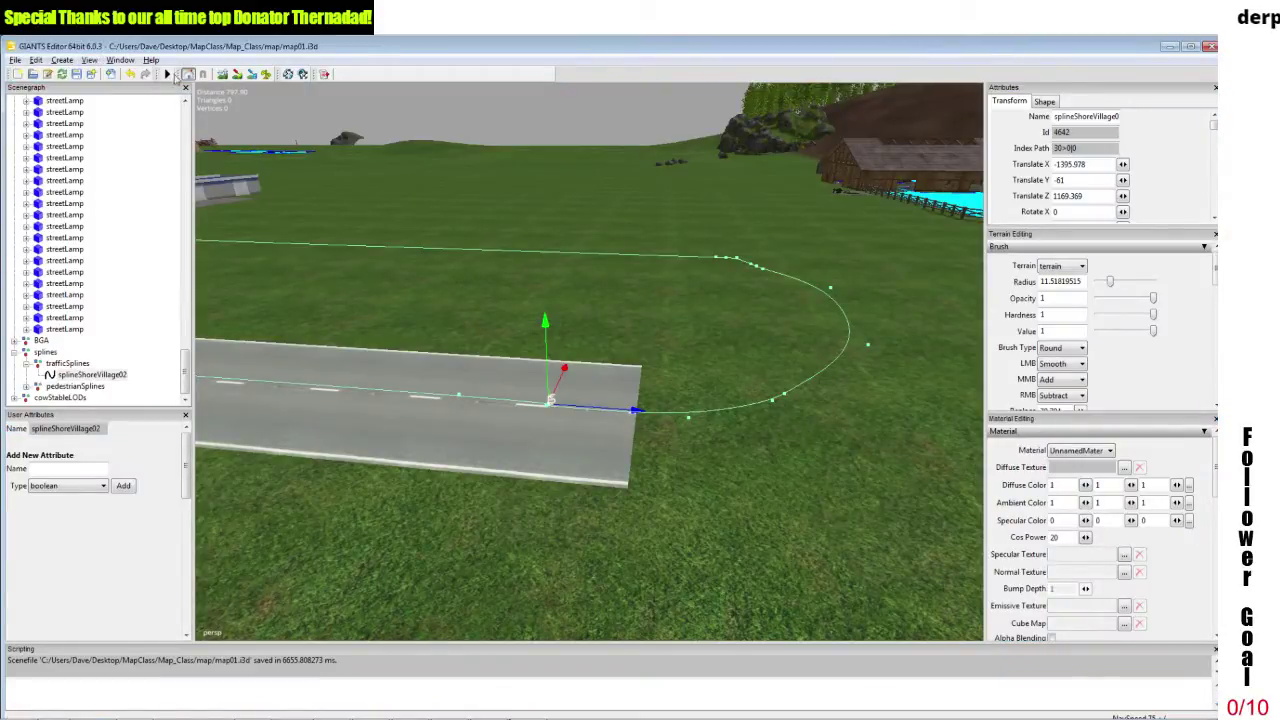
pyautogui.click(112, 76)
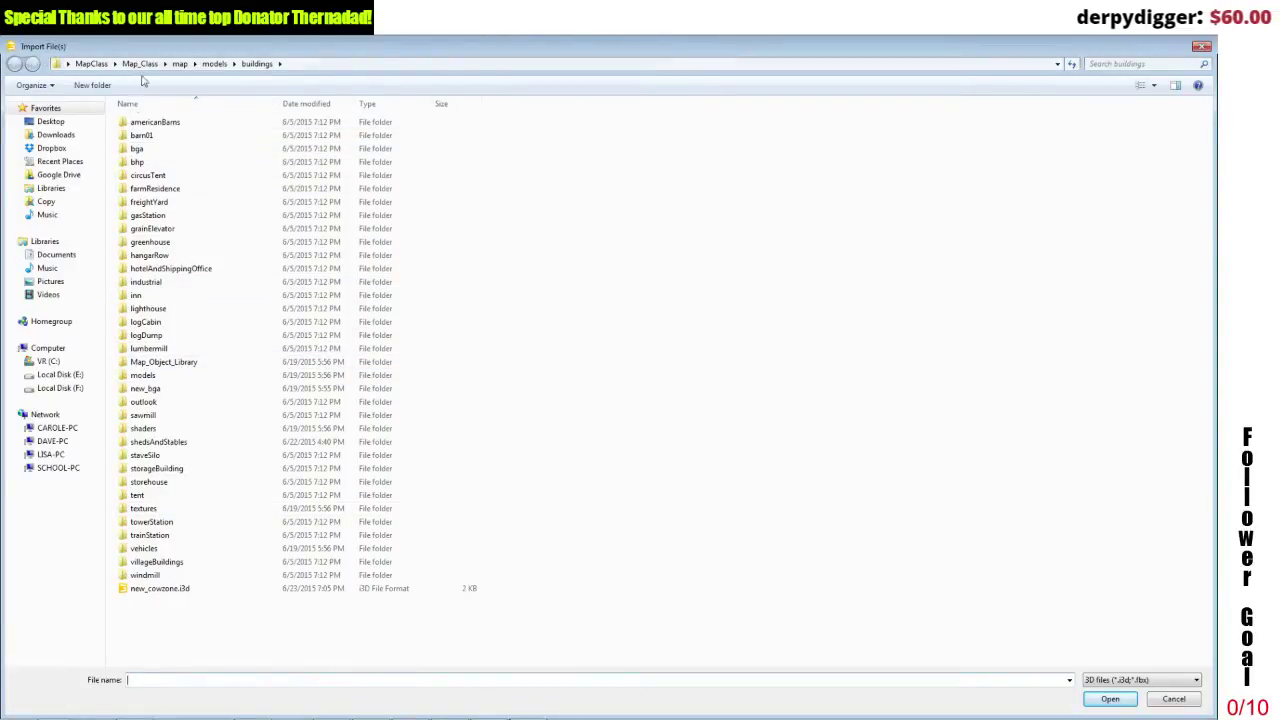
pyautogui.click(180, 64)
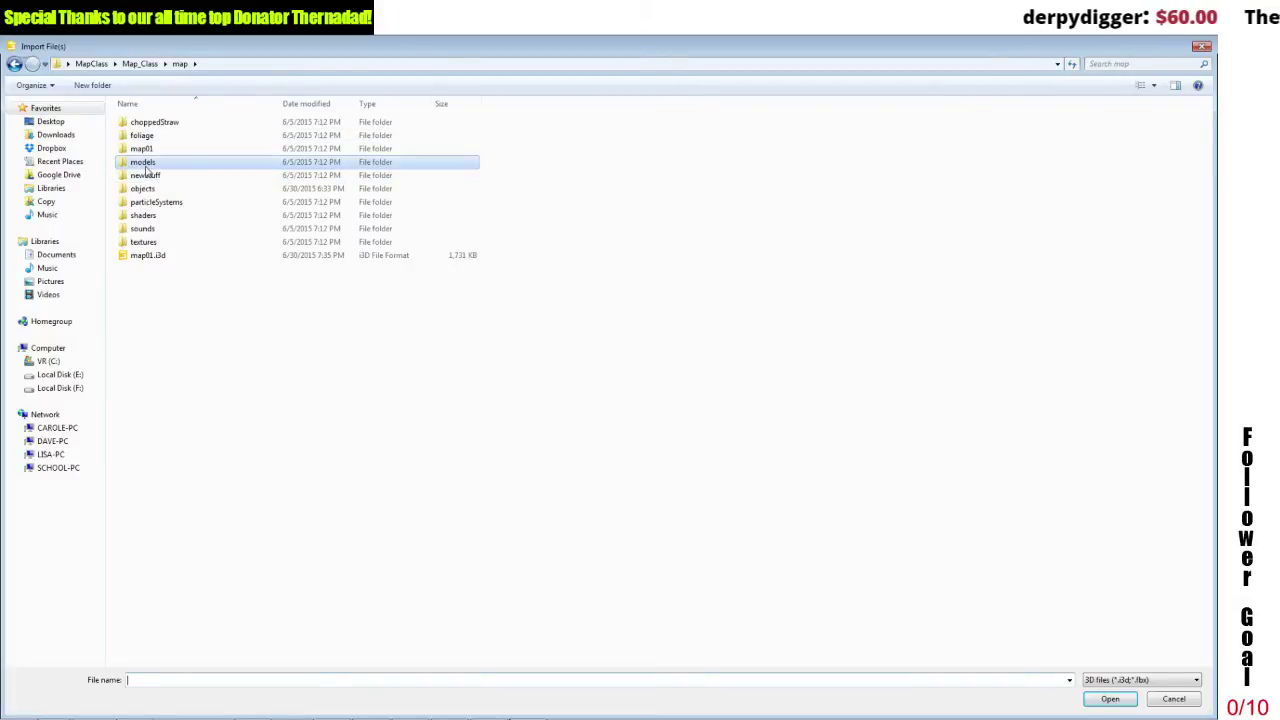
pyautogui.doubleClick(145, 166)
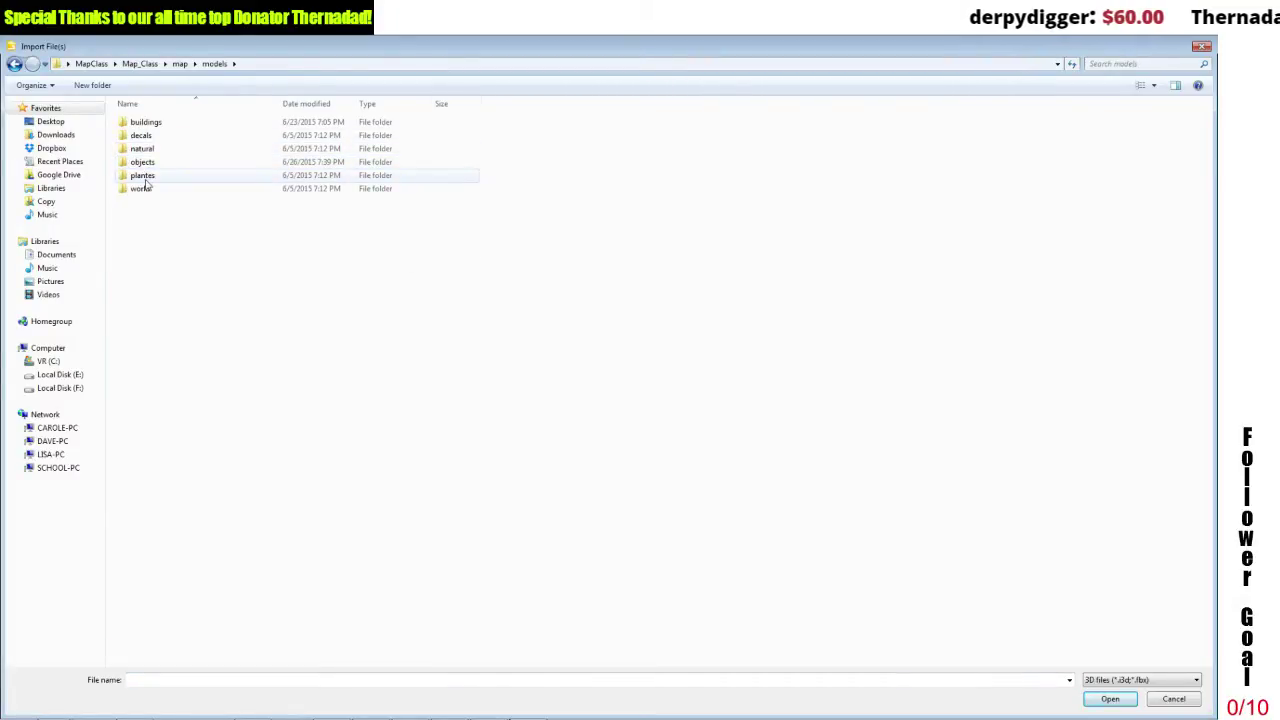
pyautogui.click(145, 163)
pyautogui.doubleClick(145, 163)
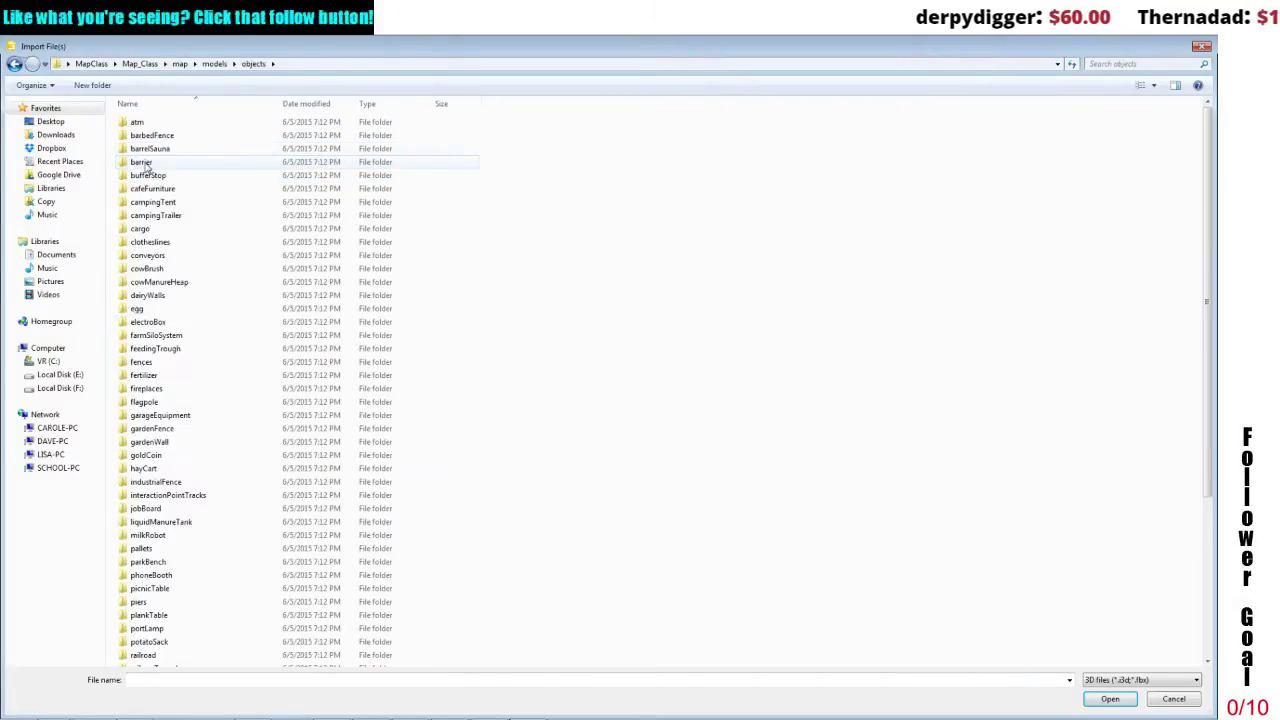
pyautogui.click(180, 64)
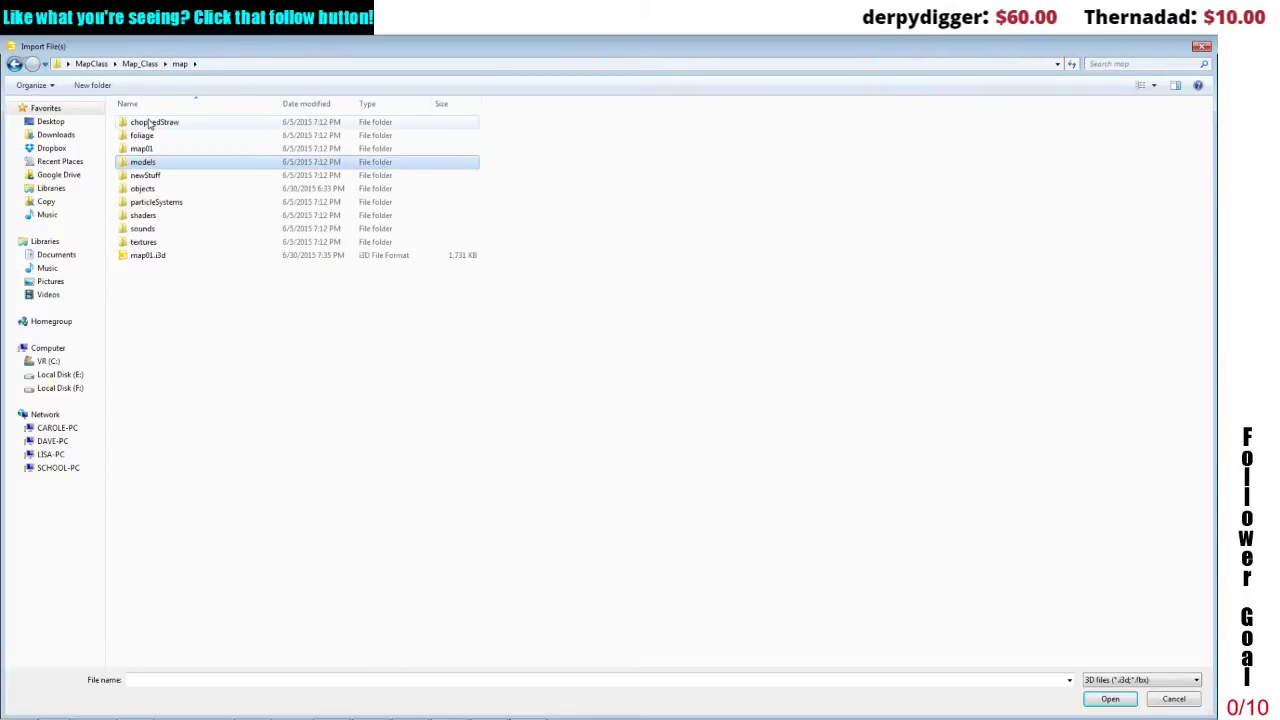
# Import junction_trigger.i3d from the junction subfolder of the map's own objects folder.
pyautogui.click(146, 189)
pyautogui.doubleClick(146, 189)
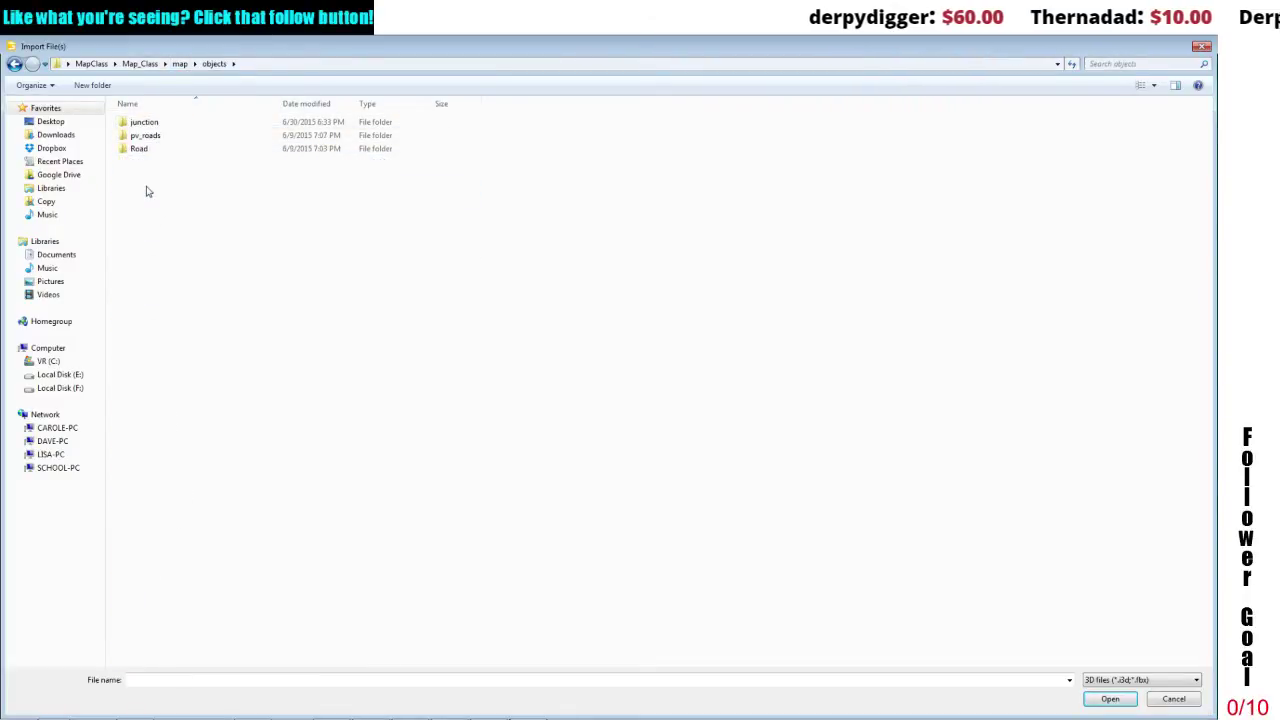
pyautogui.doubleClick(150, 122)
pyautogui.click(156, 123)
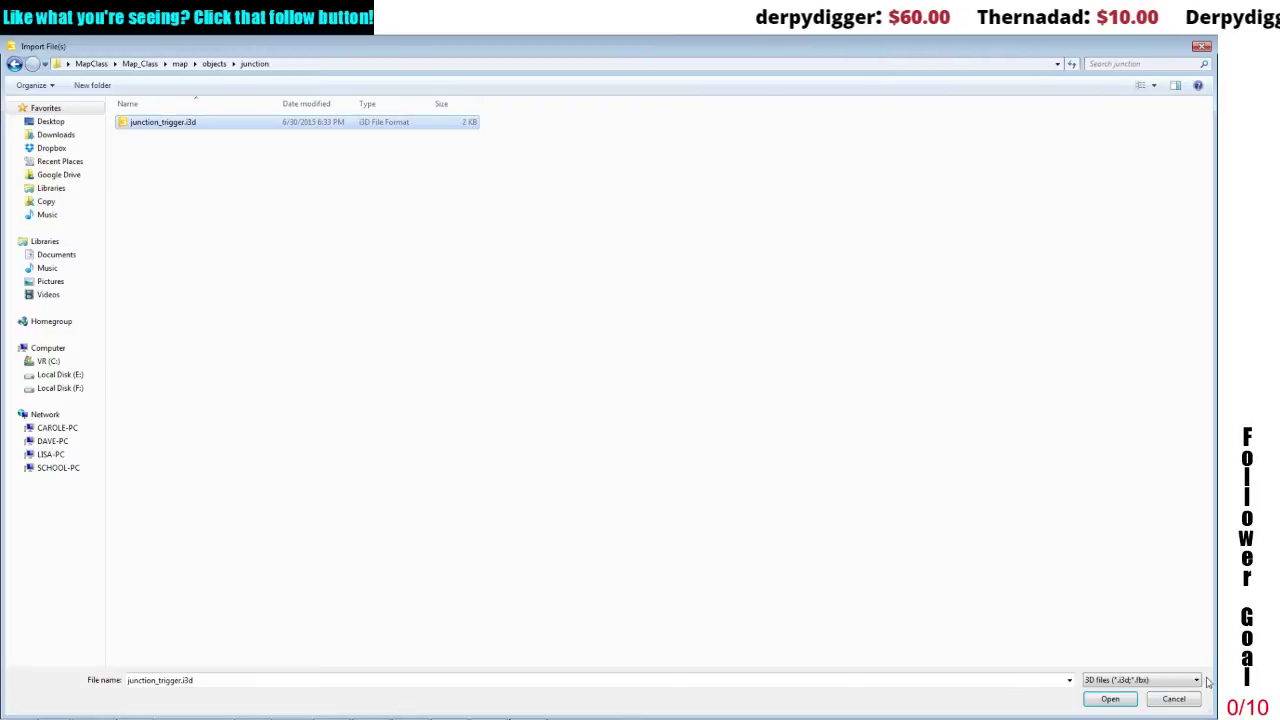
pyautogui.click(1134, 698)
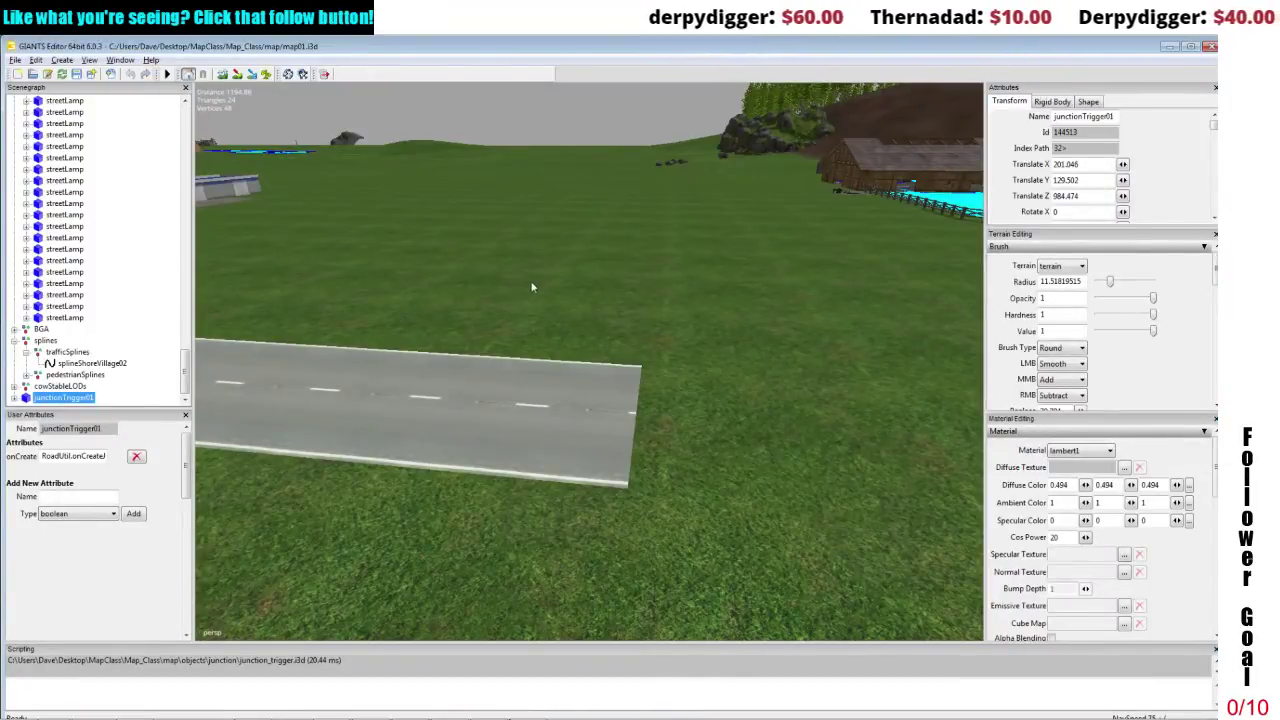
# Cut the imported junctionTrigger01 from the scene root and paste it into the trafficSplines group.
pyautogui.click(35, 61)
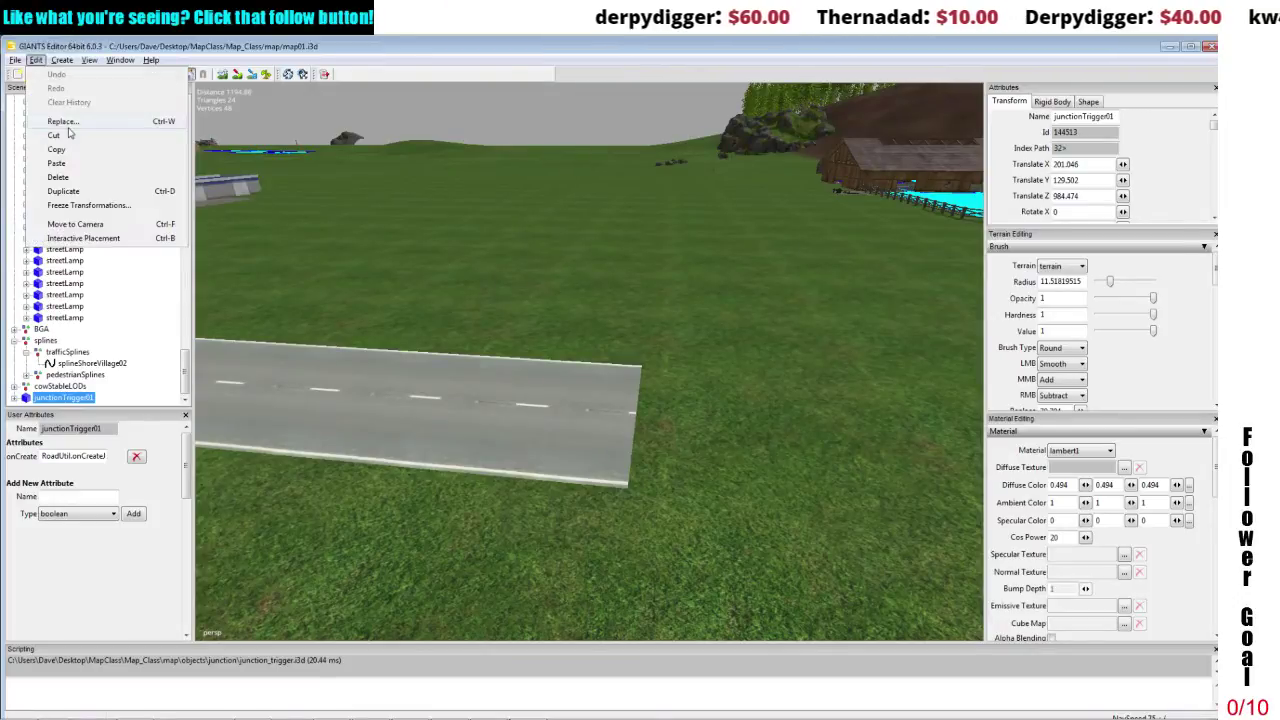
pyautogui.click(55, 136)
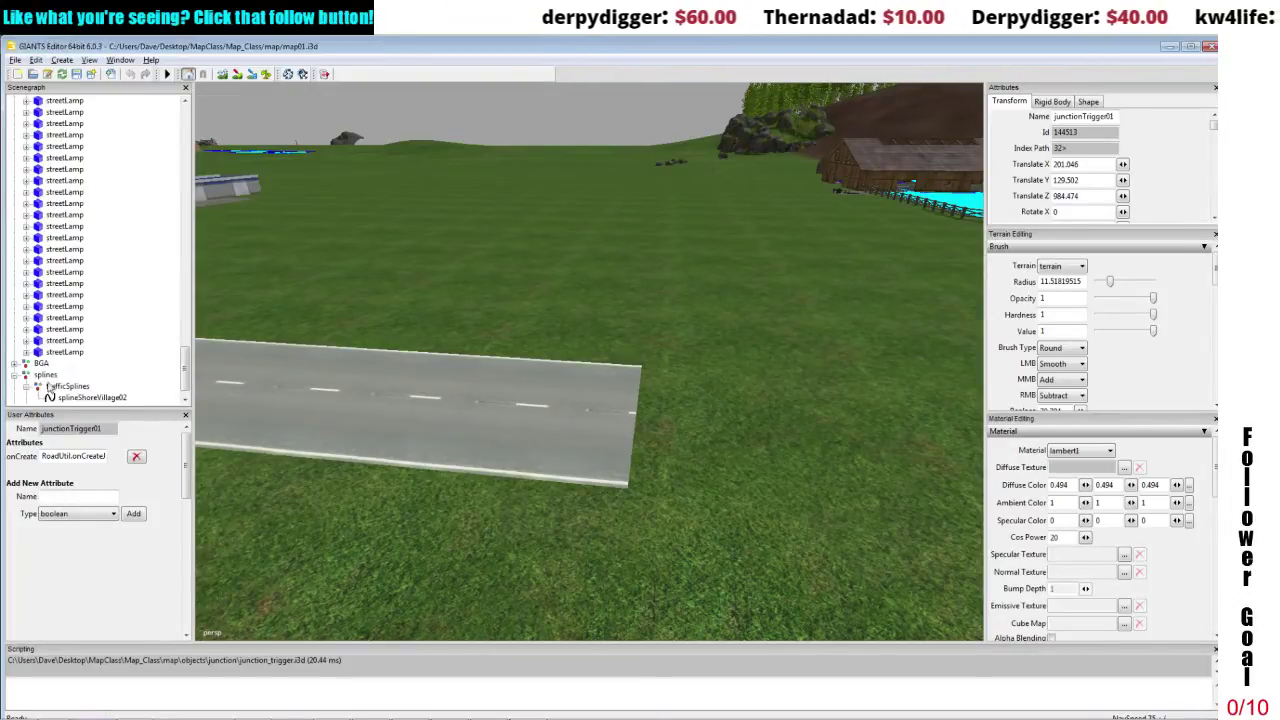
pyautogui.click(52, 386)
pyautogui.click(36, 61)
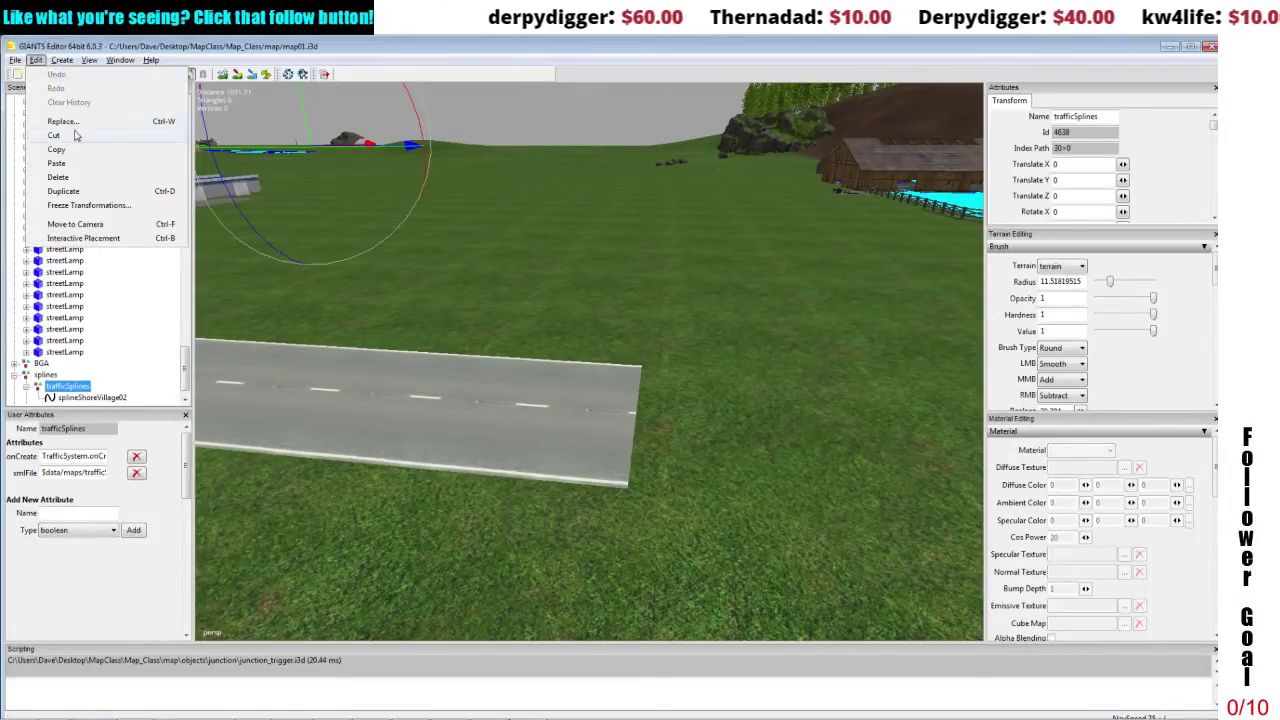
pyautogui.click(72, 165)
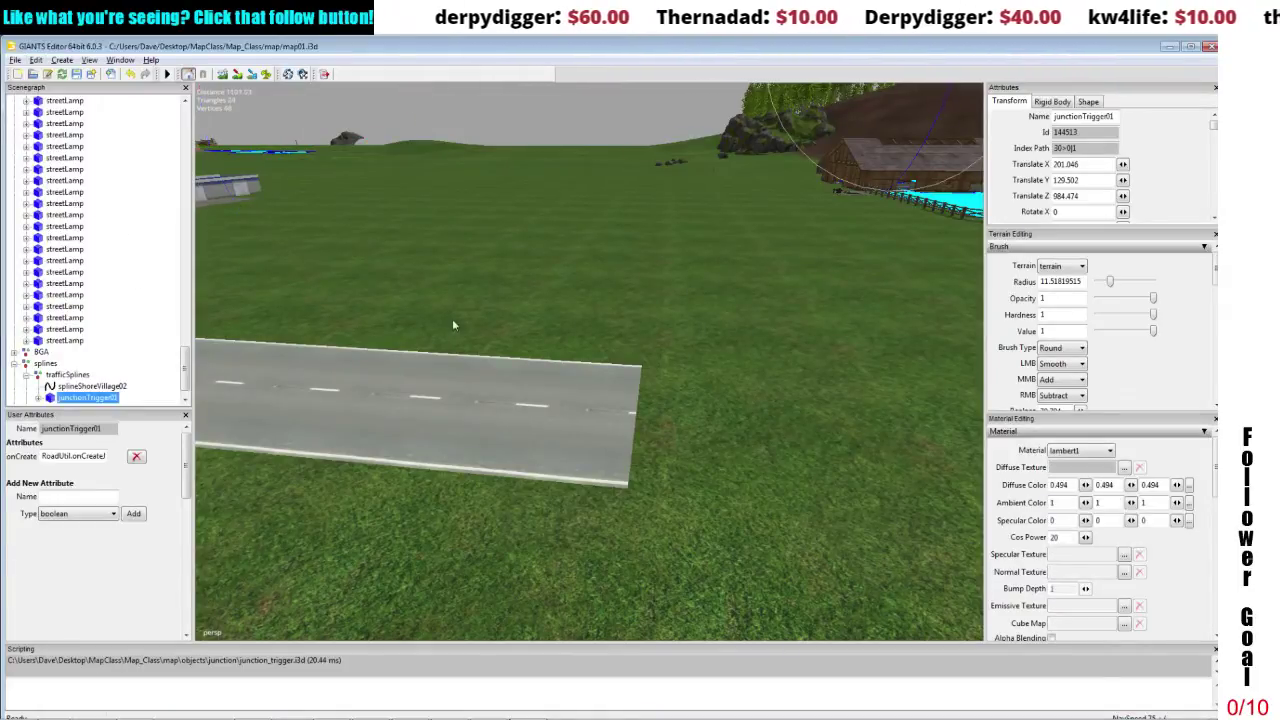
# Place the junction trigger interactively at the open end of the road.
pyautogui.keyDown('alt'); pyautogui.moveTo(585, 315); pyautogui.dragTo(612, 434); pyautogui.keyUp('alt')
pyautogui.moveTo(613, 435); pyautogui.dragTo(661, 462, button='middle')
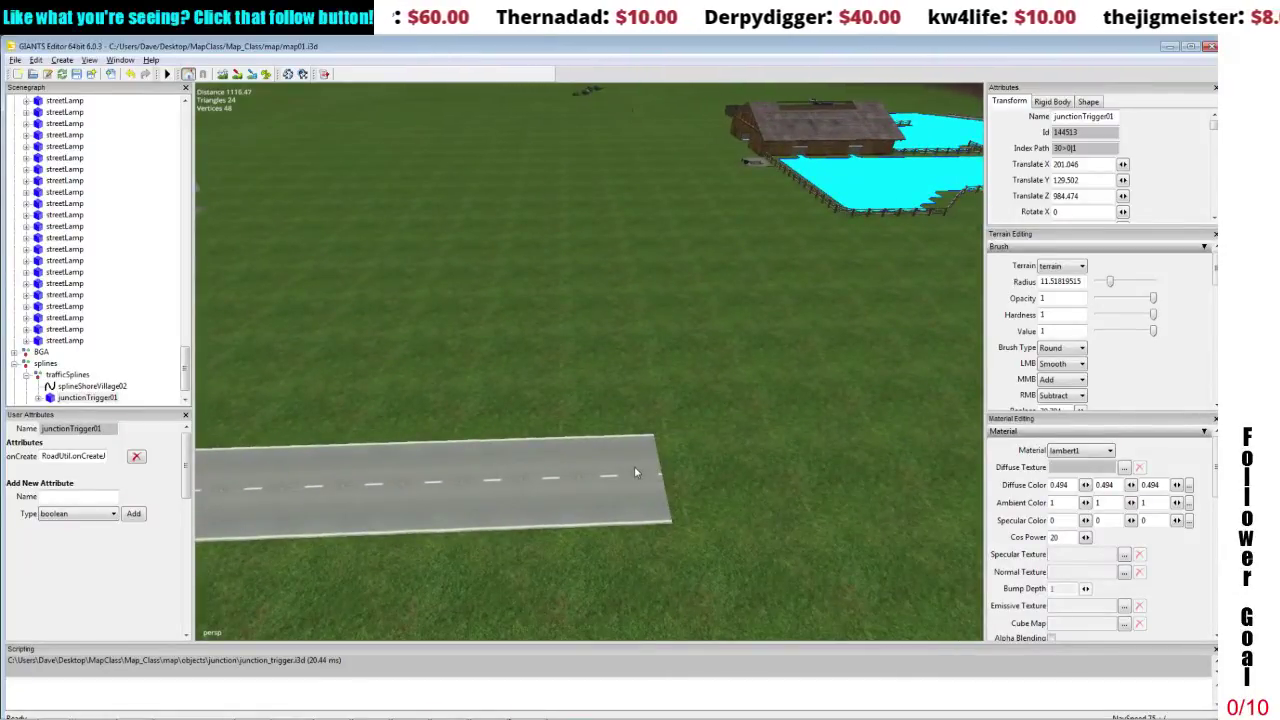
pyautogui.click(630, 478)
pyautogui.moveTo(678, 350); pyautogui.dragTo(713, 313, button='middle')
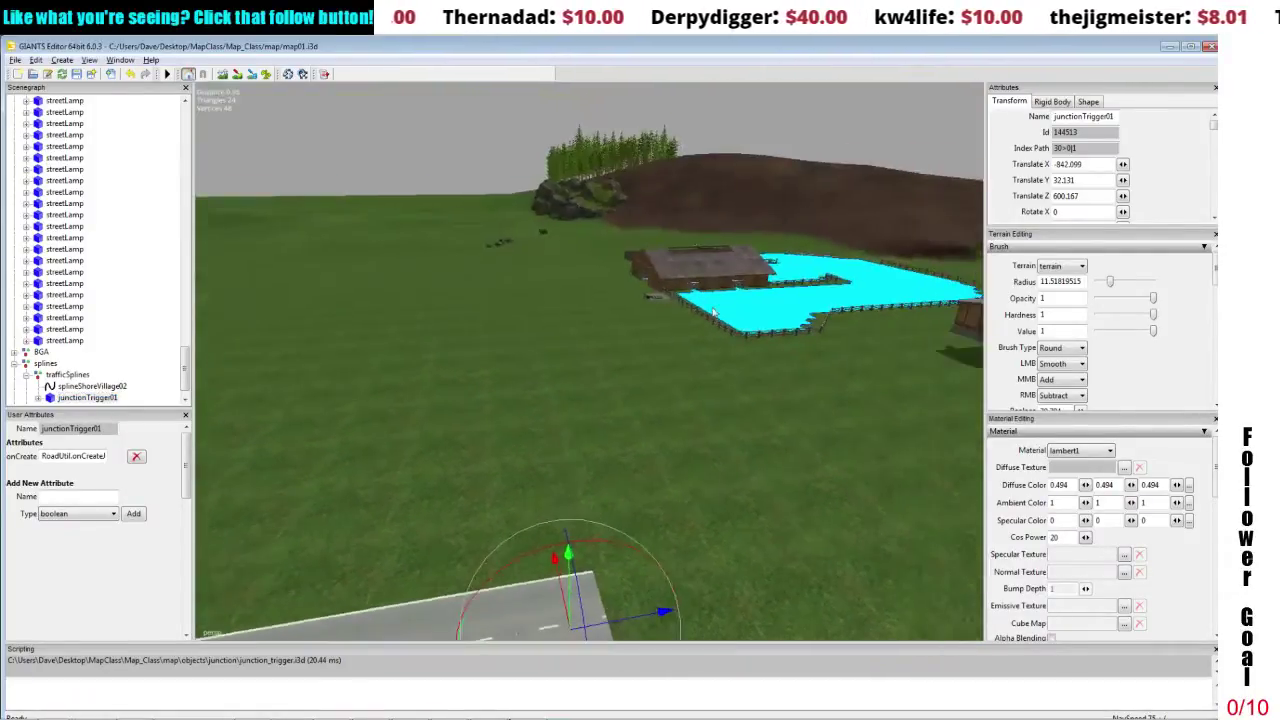
pyautogui.scroll(-4, 716, 322)
pyautogui.keyDown('alt'); pyautogui.moveTo(708, 384); pyautogui.dragTo(742, 356, button='middle'); pyautogui.keyUp('alt')
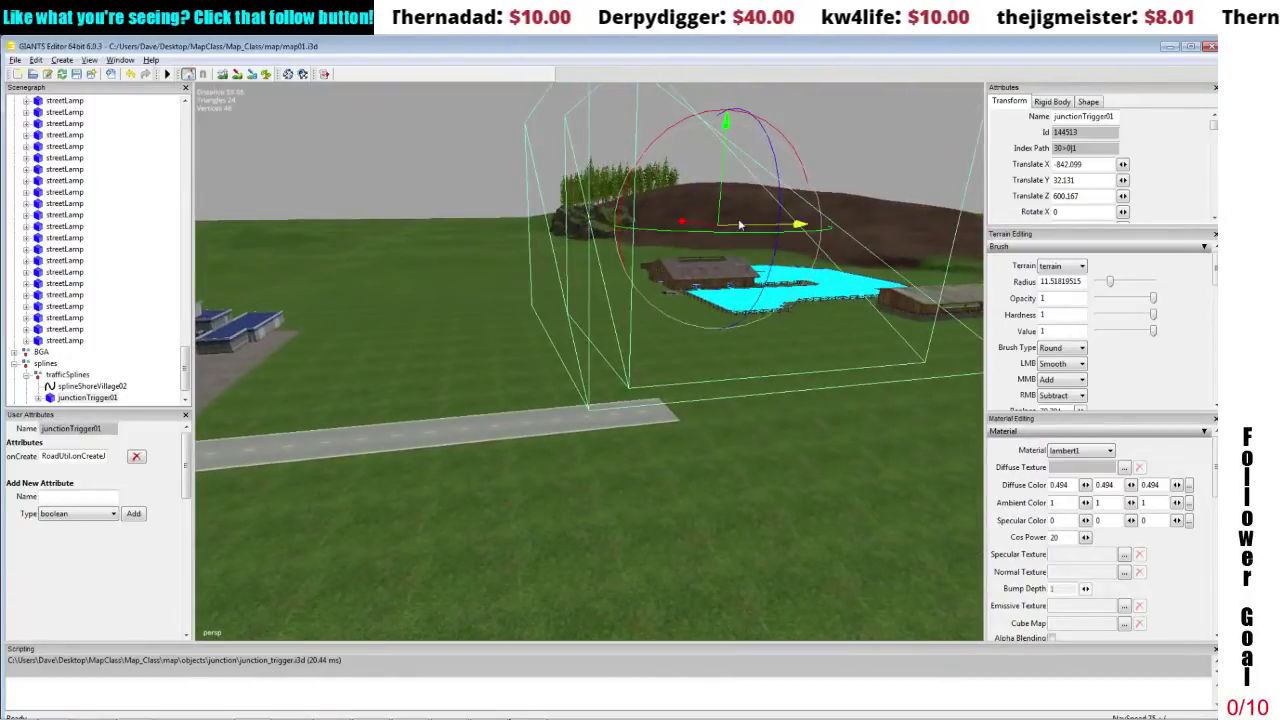
# Lower and shift the junction trigger over the road end to about X -816.2, Y 10.6, Z 606.4.
pyautogui.moveTo(740, 225); pyautogui.dragTo(766, 325)
pyautogui.keyDown('alt'); pyautogui.moveTo(766, 325); pyautogui.dragTo(806, 325, button='middle'); pyautogui.keyUp('alt')
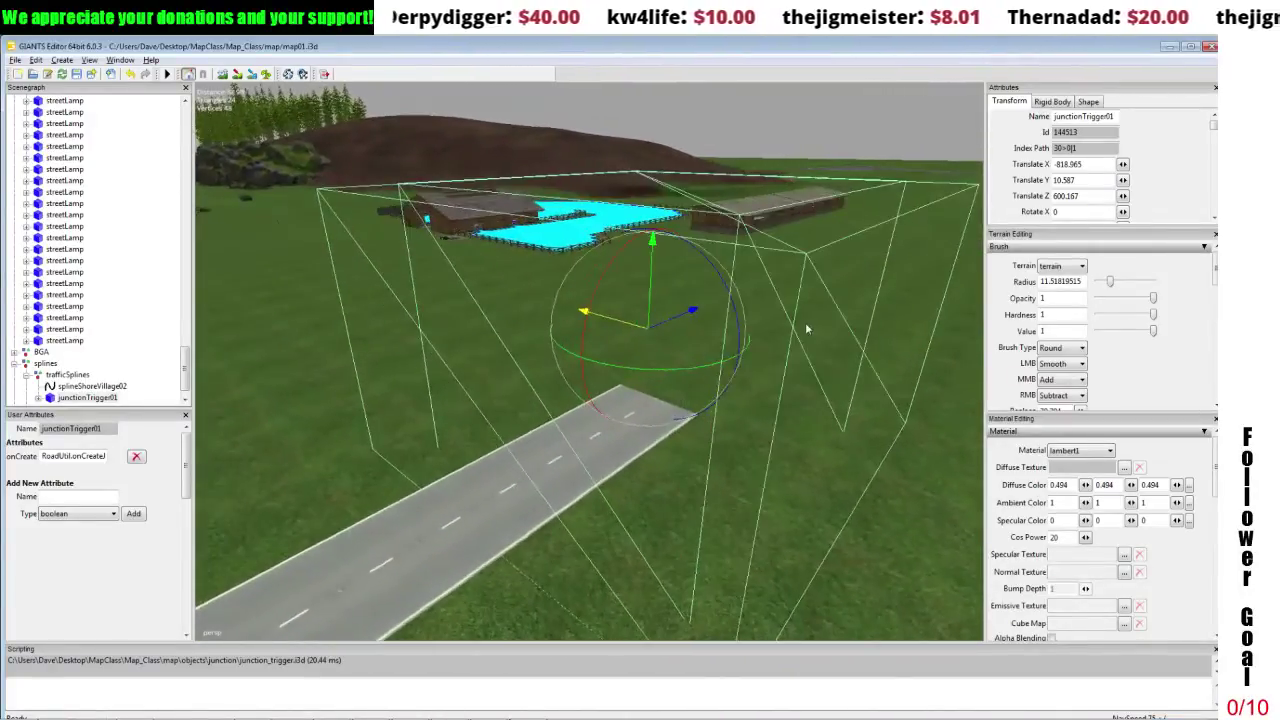
pyautogui.moveTo(629, 328); pyautogui.dragTo(706, 302)
pyautogui.keyDown('alt'); pyautogui.moveTo(706, 302); pyautogui.dragTo(533, 308, button='middle'); pyautogui.keyUp('alt')
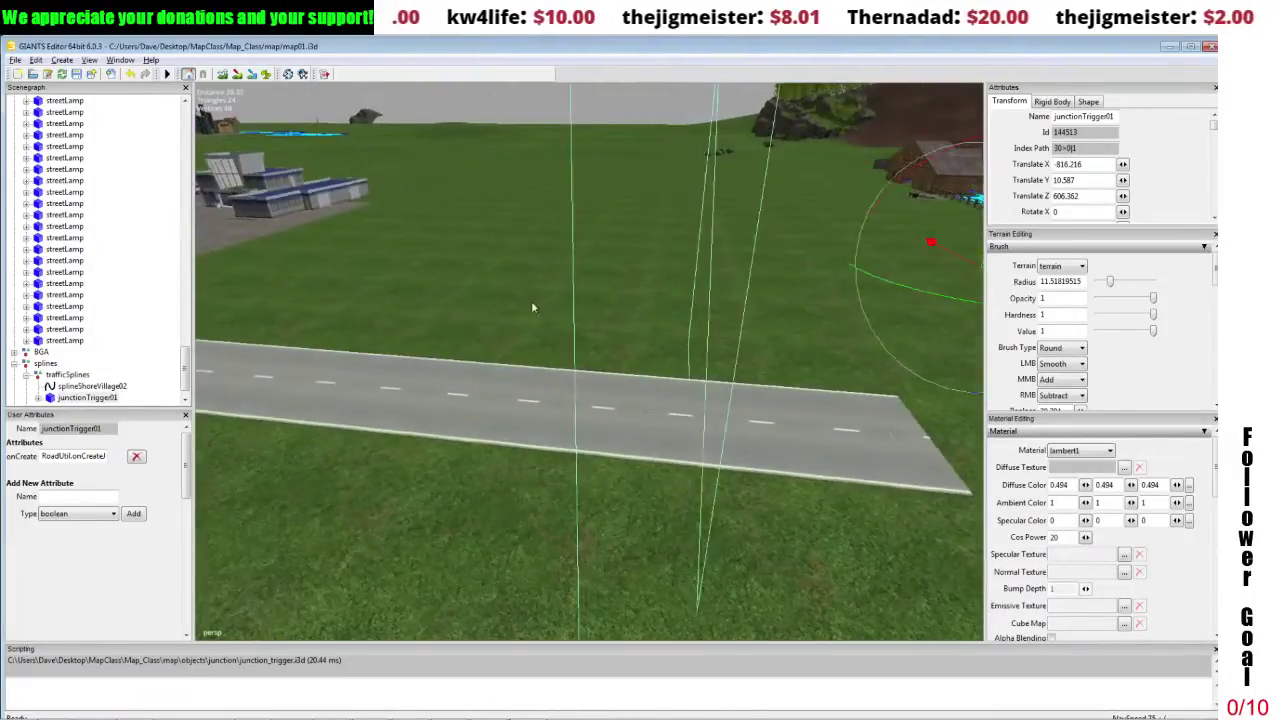
# Shift the junction trigger along the road to about Z 603.8 and save the map.
pyautogui.click(105, 387)
pyautogui.moveTo(350, 398); pyautogui.dragTo(558, 408, button='middle')
pyautogui.click(697, 443)
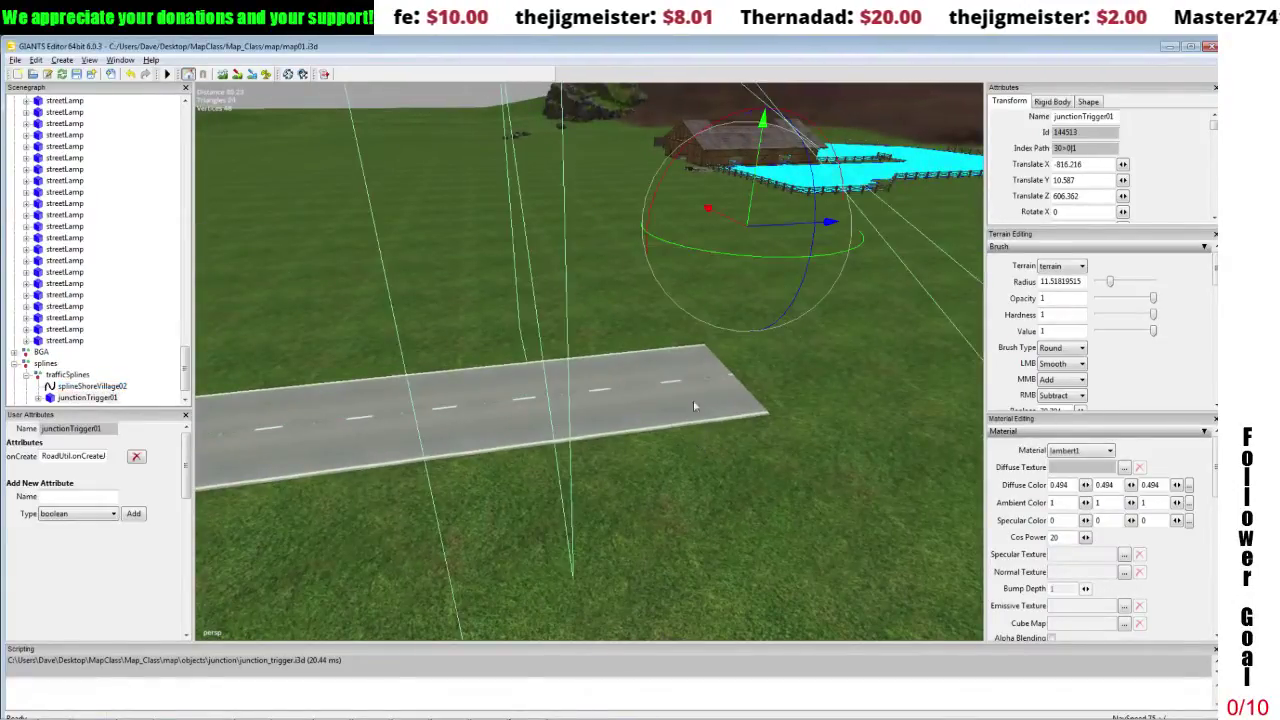
pyautogui.scroll(-3, 693, 398)
pyautogui.keyDown('alt'); pyautogui.moveTo(693, 395); pyautogui.dragTo(686, 387, button='middle'); pyautogui.keyUp('alt')
pyautogui.scroll(2, 689, 383)
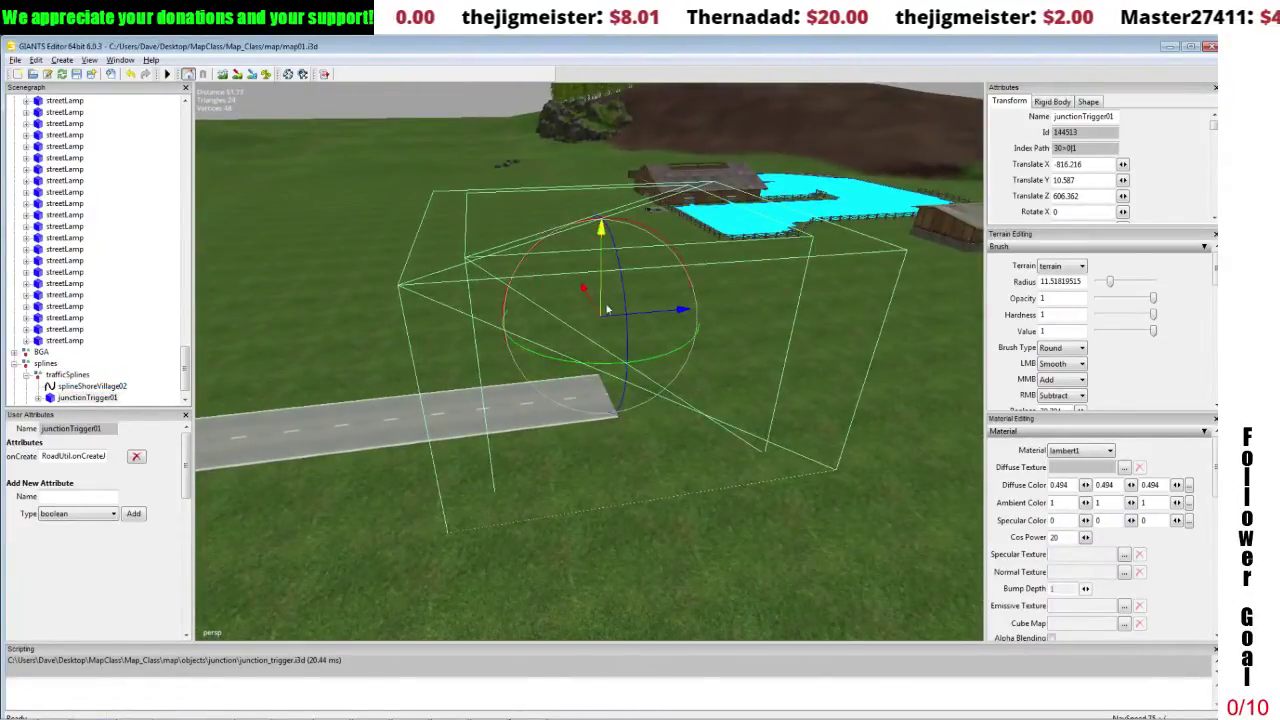
pyautogui.moveTo(609, 322); pyautogui.dragTo(585, 322)
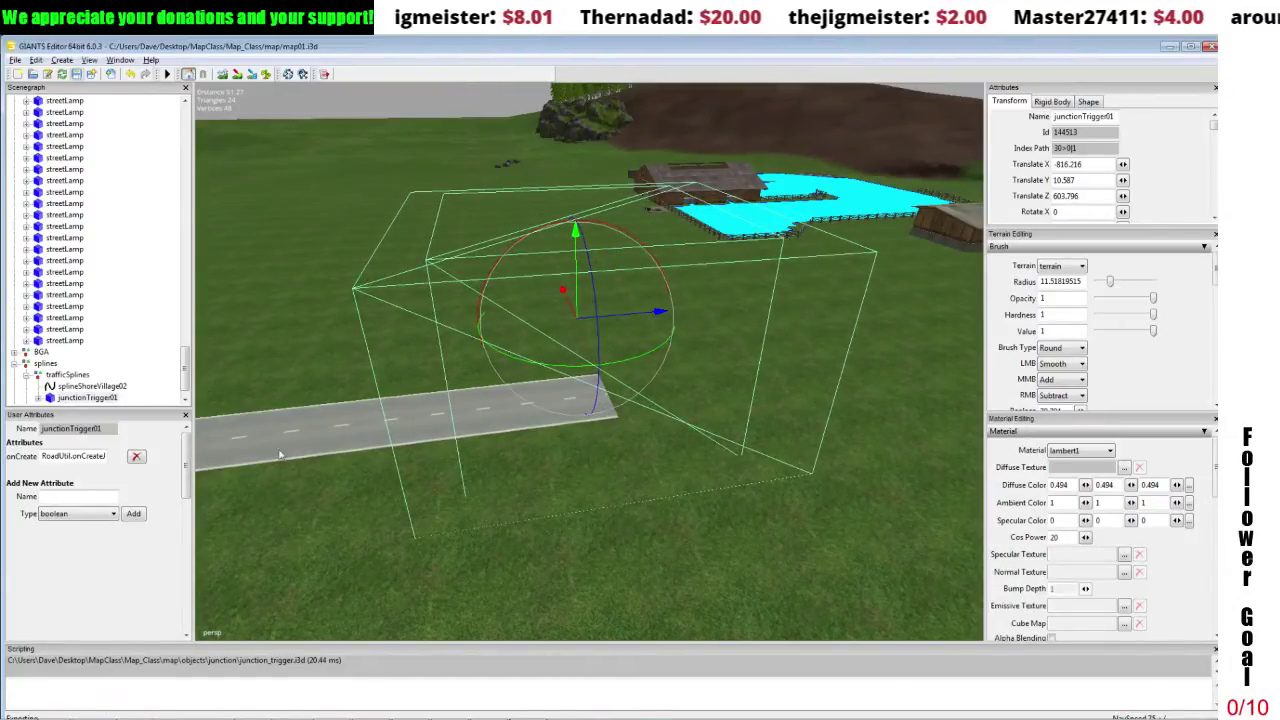
# Launch Farming Simulator 15 and open the career savegame list.
pyautogui.moveTo(285, 716)
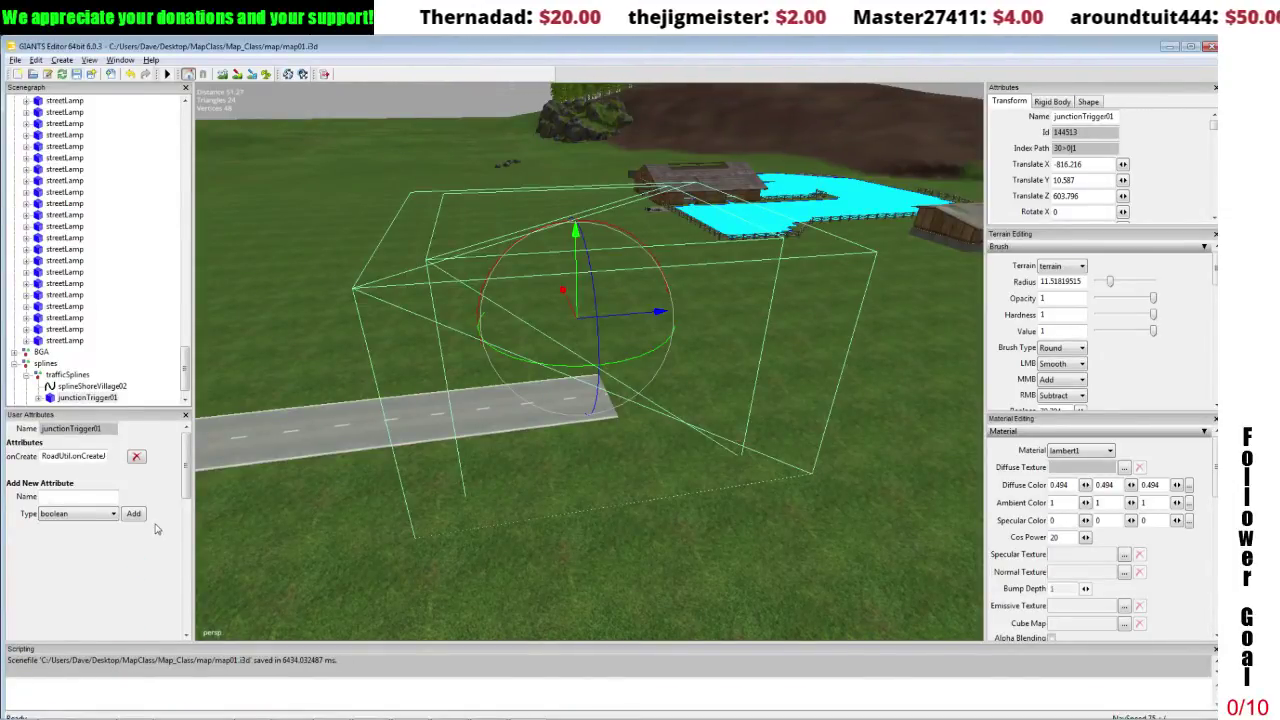
pyautogui.click(22, 708)
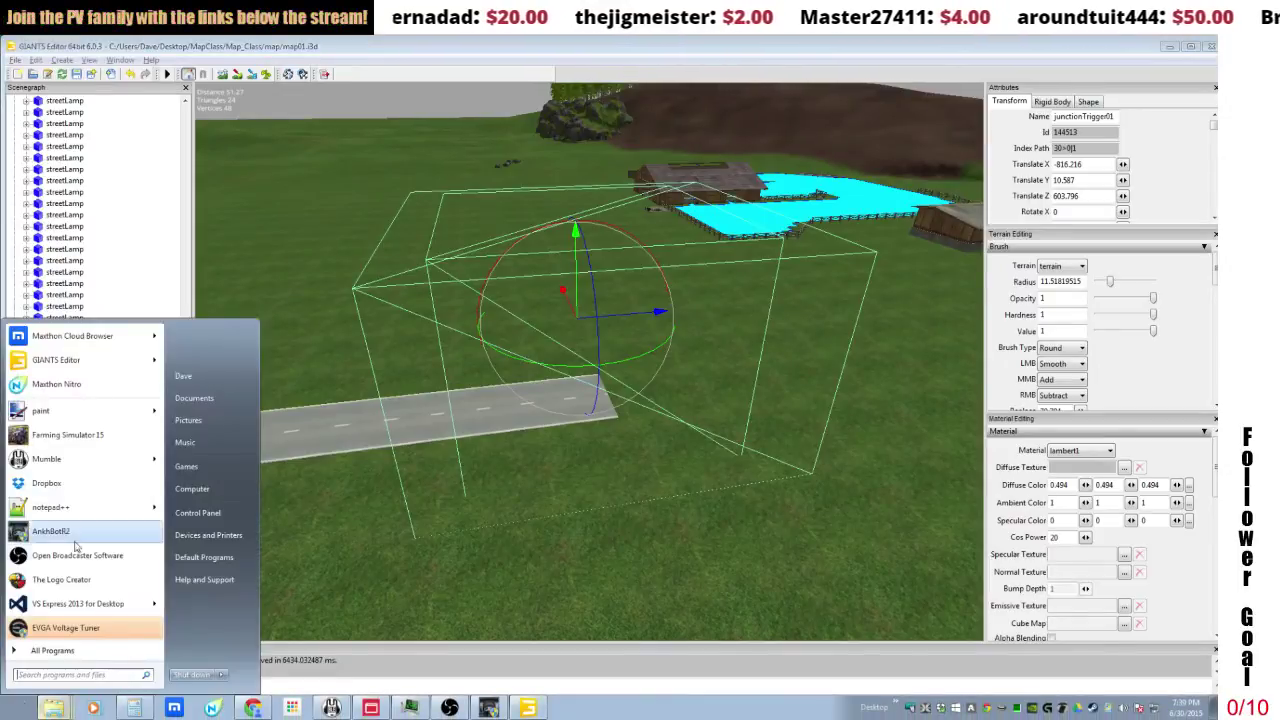
pyautogui.click(86, 444)
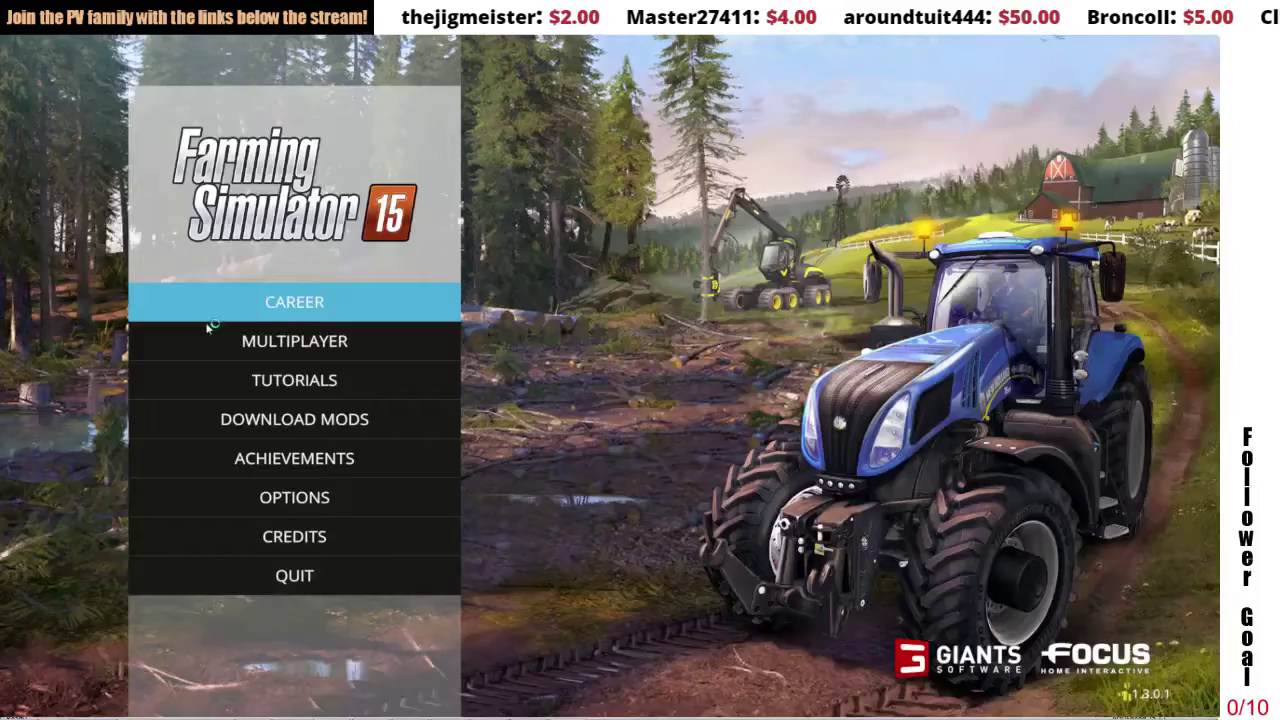
pyautogui.click(218, 302)
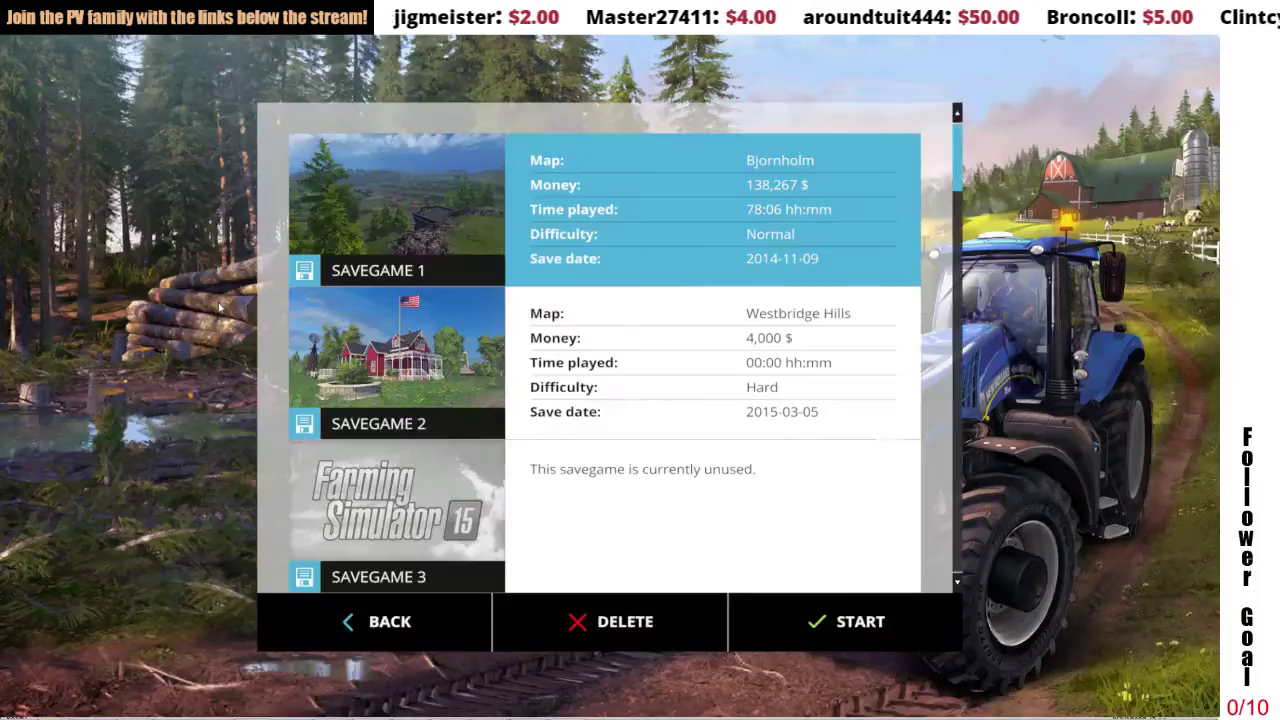
# Start a new career in Savegame 14 on the Sample Mod Map and decline the guided tour.
pyautogui.moveTo(957, 172); pyautogui.dragTo(962, 470)
pyautogui.click(697, 403)
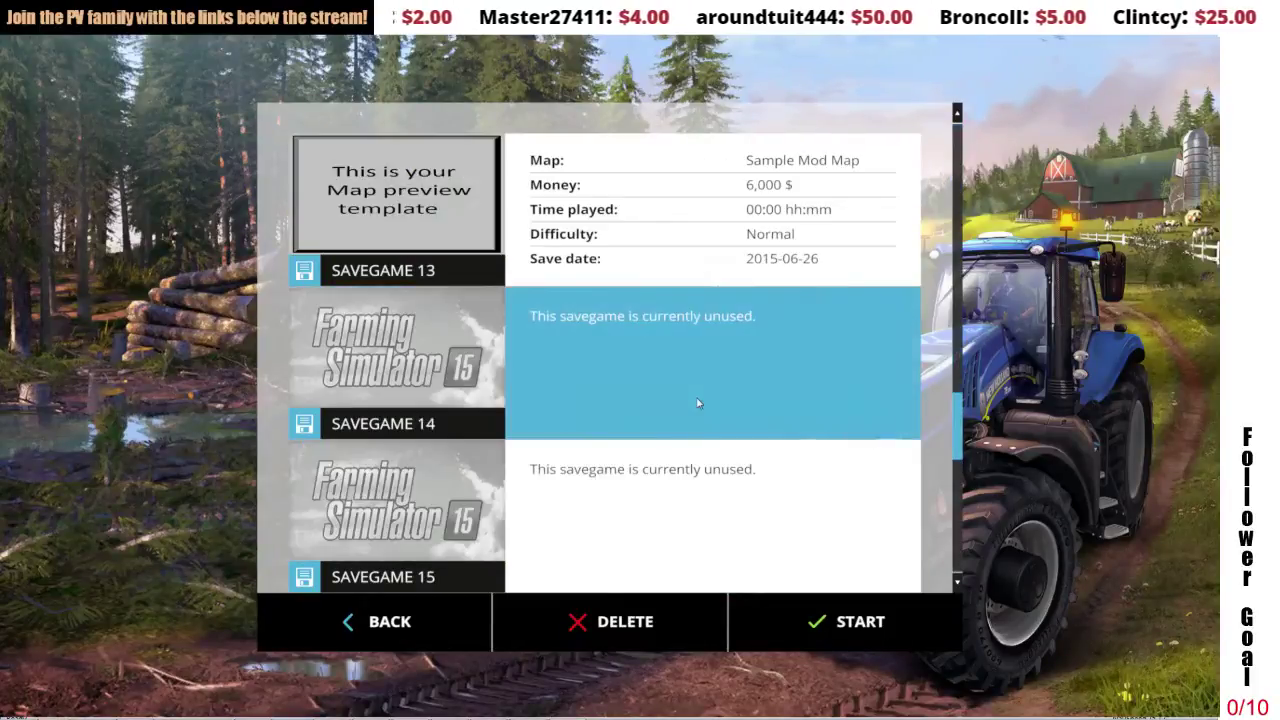
pyautogui.click(860, 621)
pyautogui.click(404, 260)
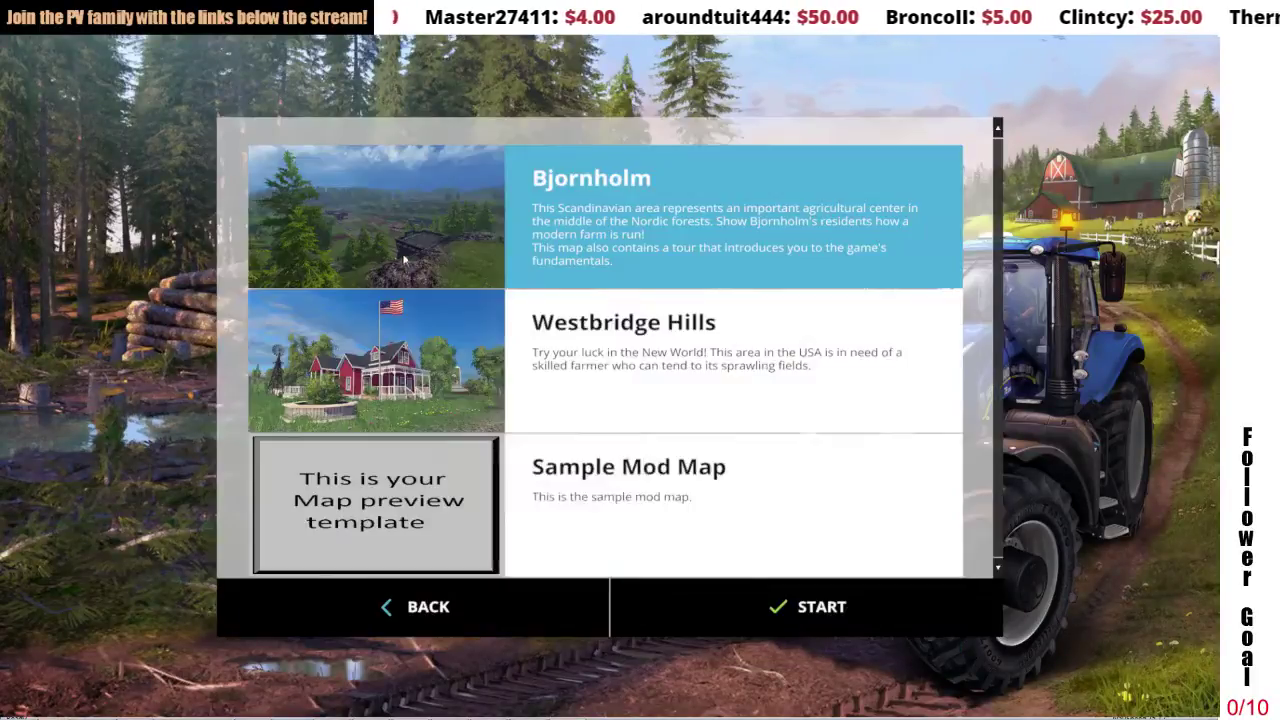
pyautogui.click(570, 520)
pyautogui.click(692, 608)
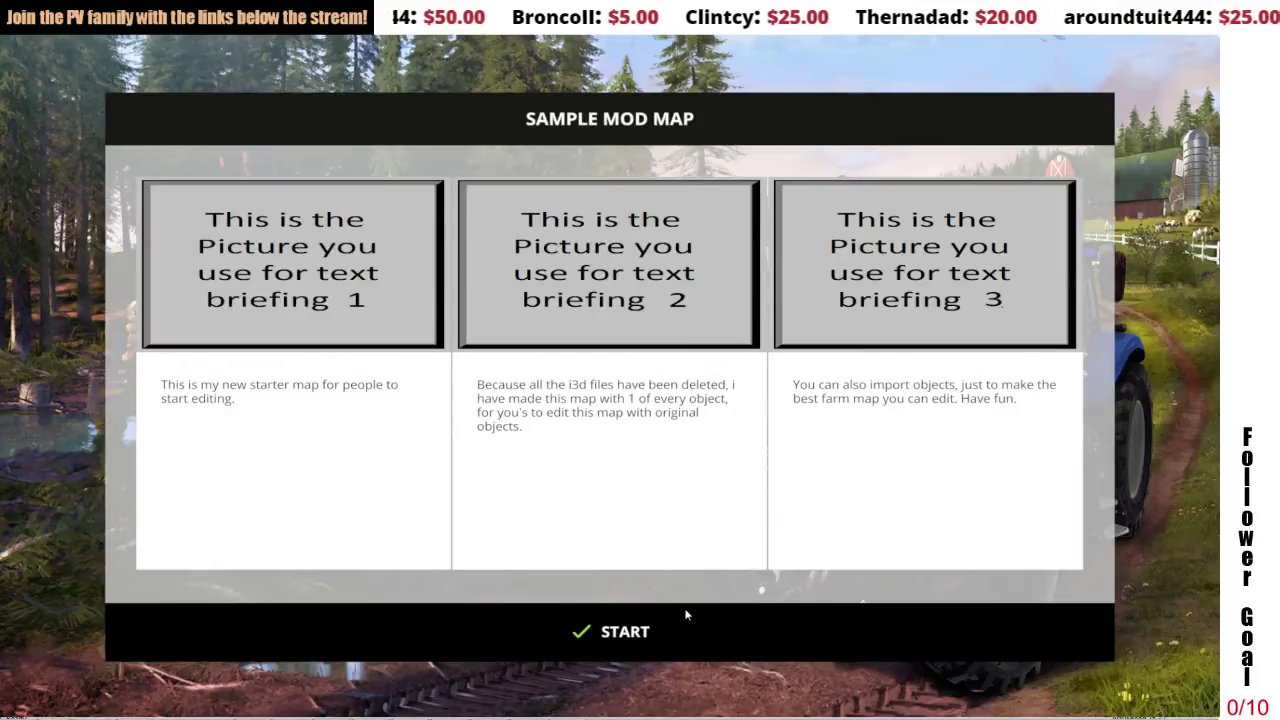
pyautogui.click(664, 617)
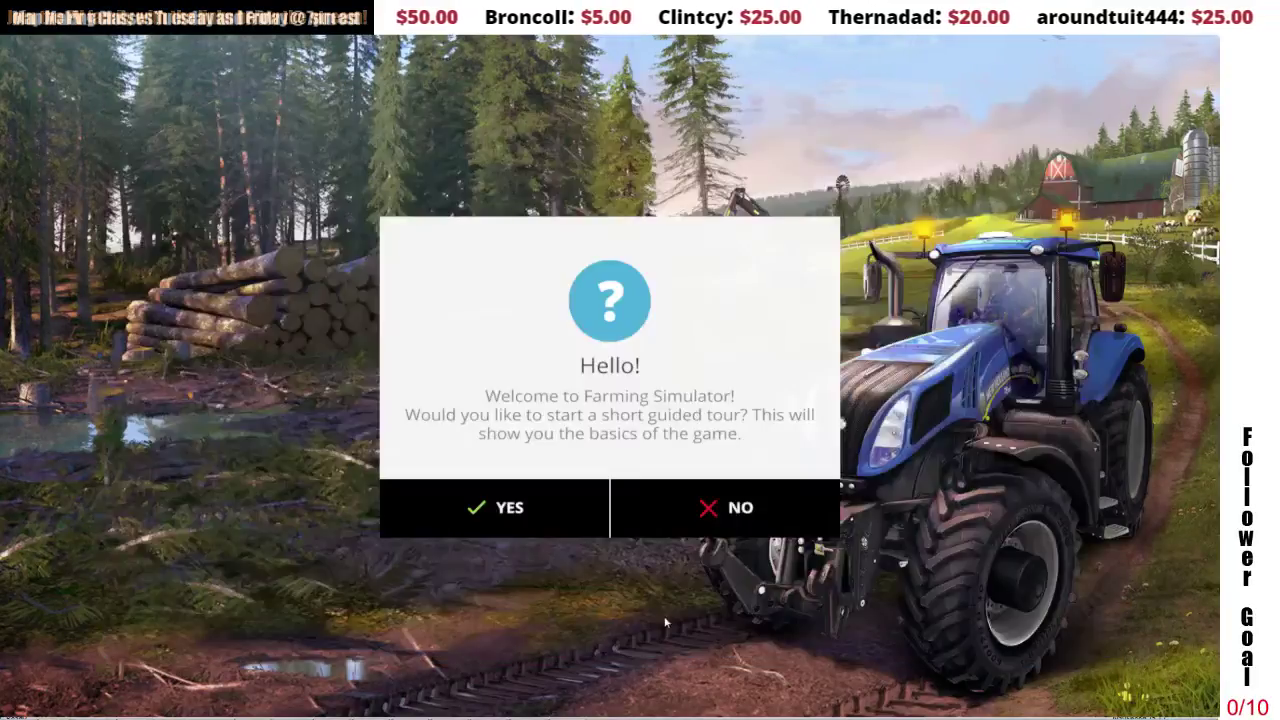
pyautogui.click(707, 508)
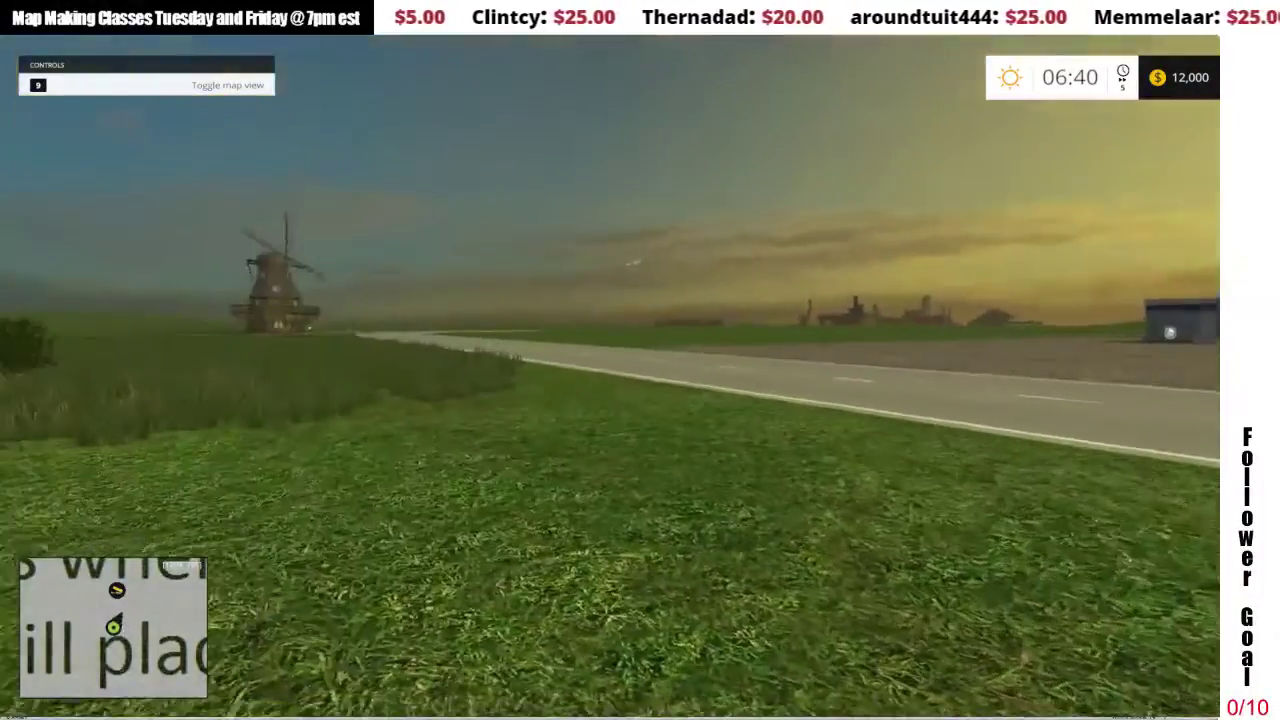
# Check the in-game console log for traffic spline errors and quit Farming Simulator 15 without saving the game.
pyautogui.press('w')
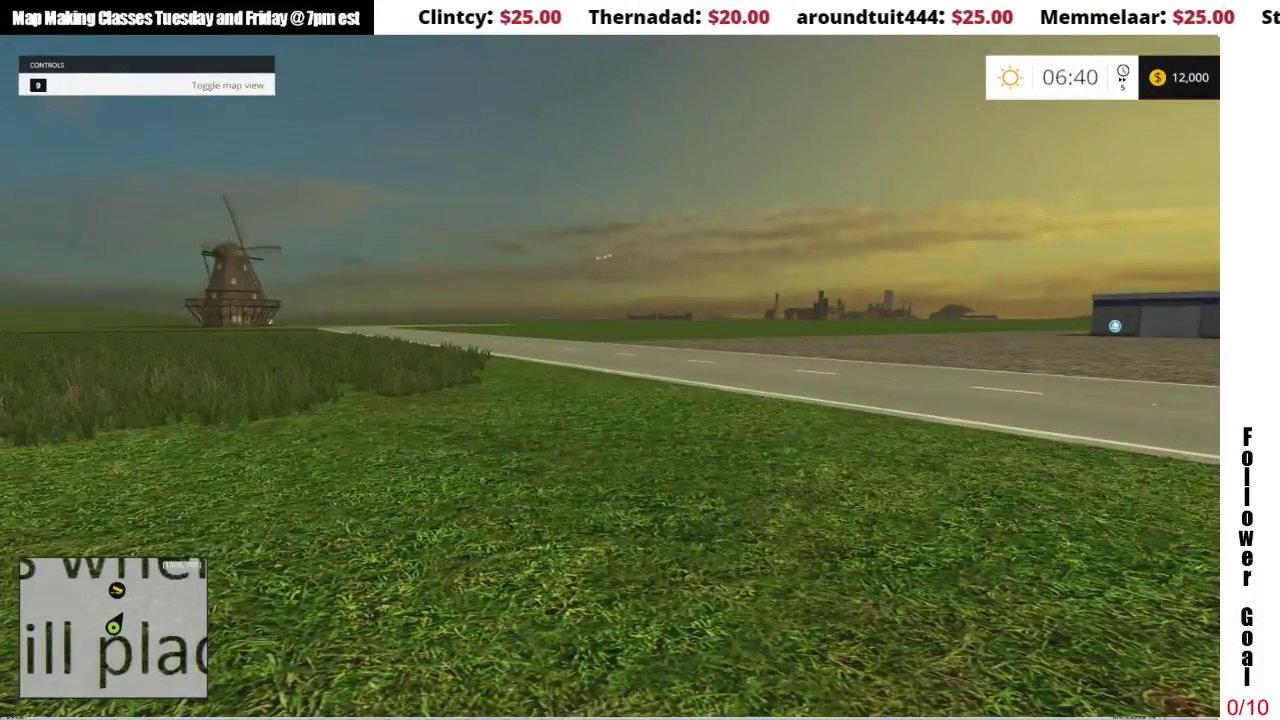
pyautogui.press('`')
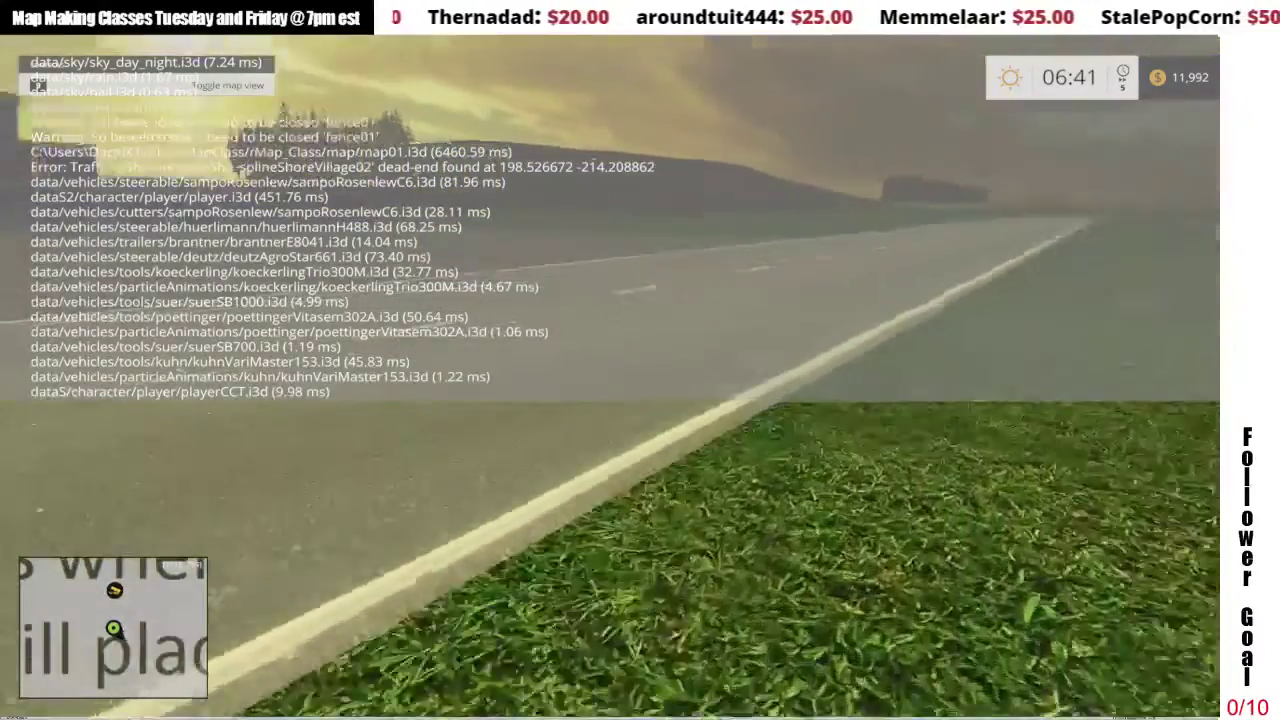
pyautogui.press('Escape')
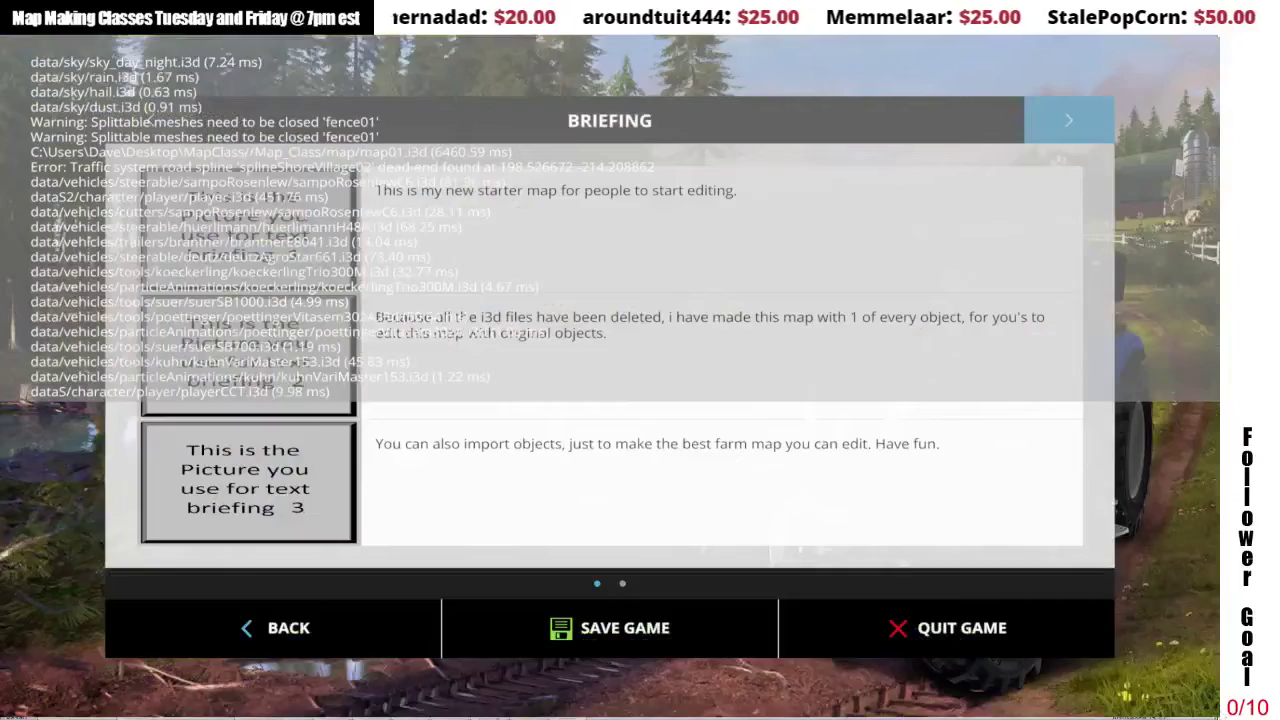
pyautogui.click(992, 612)
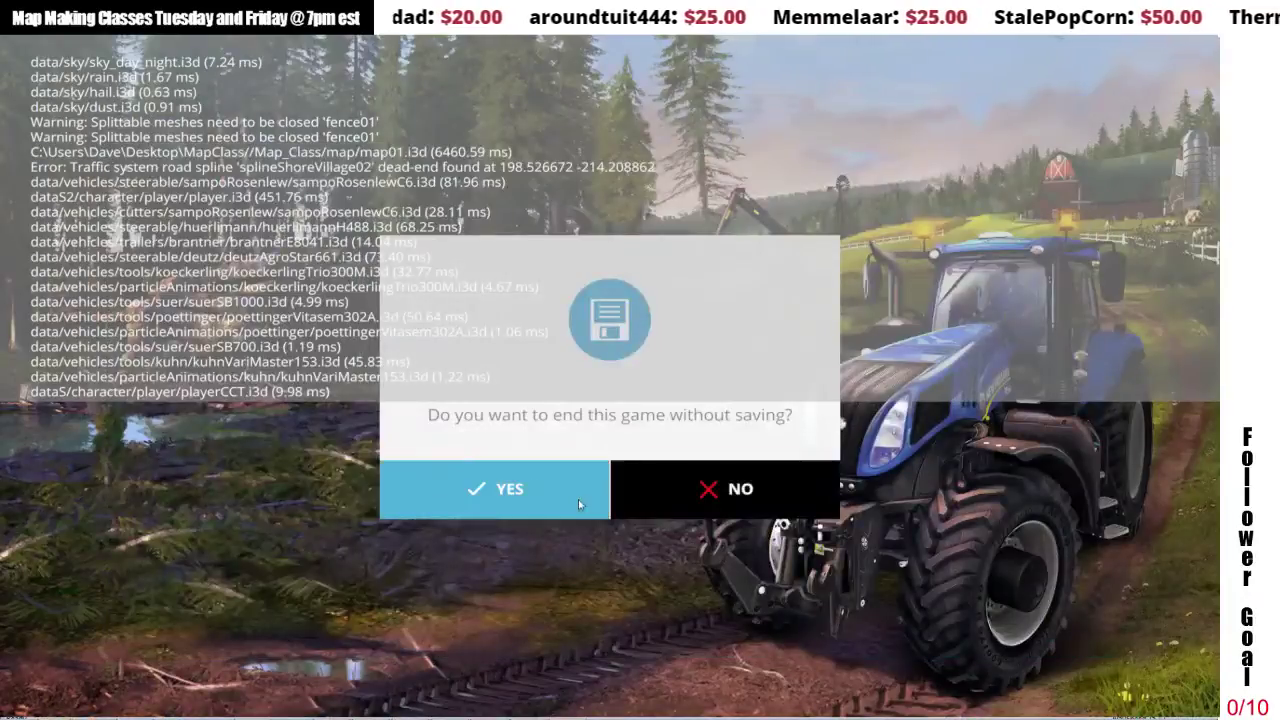
pyautogui.click(542, 498)
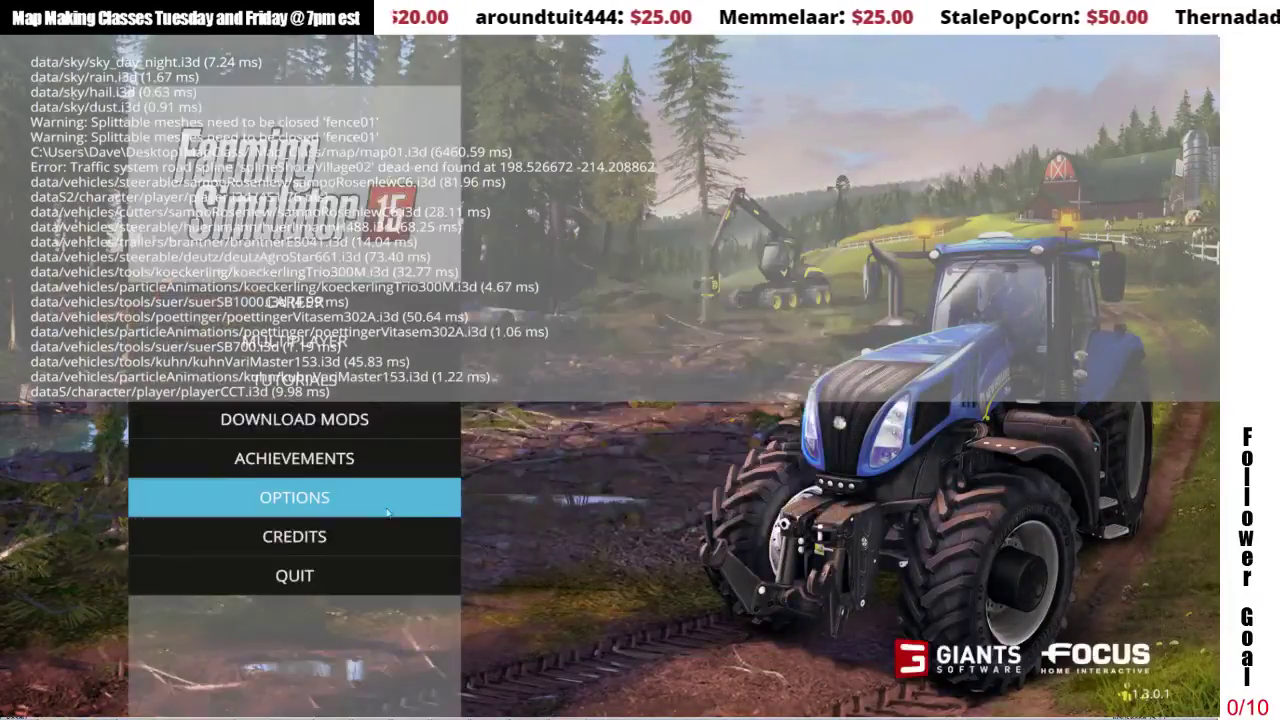
pyautogui.click(315, 564)
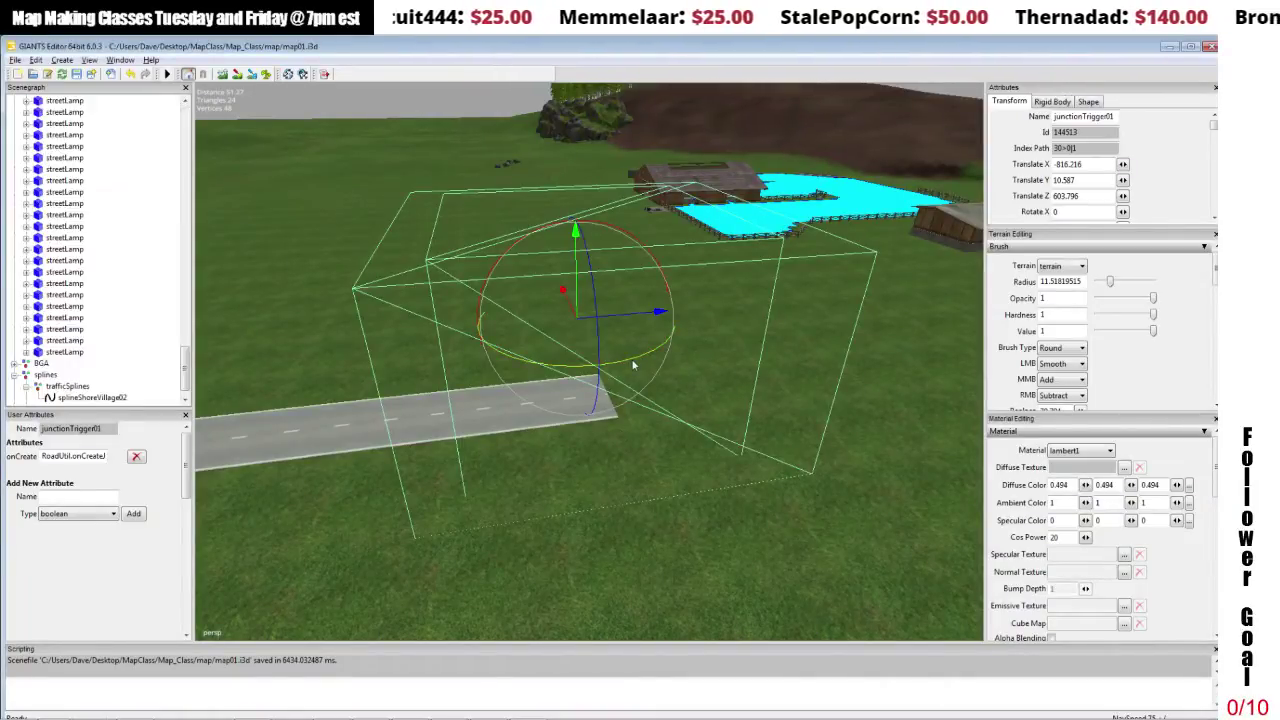
# Delete the junction trigger and move the closing point of splineShoreVillage02 sideways onto the road's white centre marking.
pyautogui.press('Delete')
pyautogui.click(92, 398)
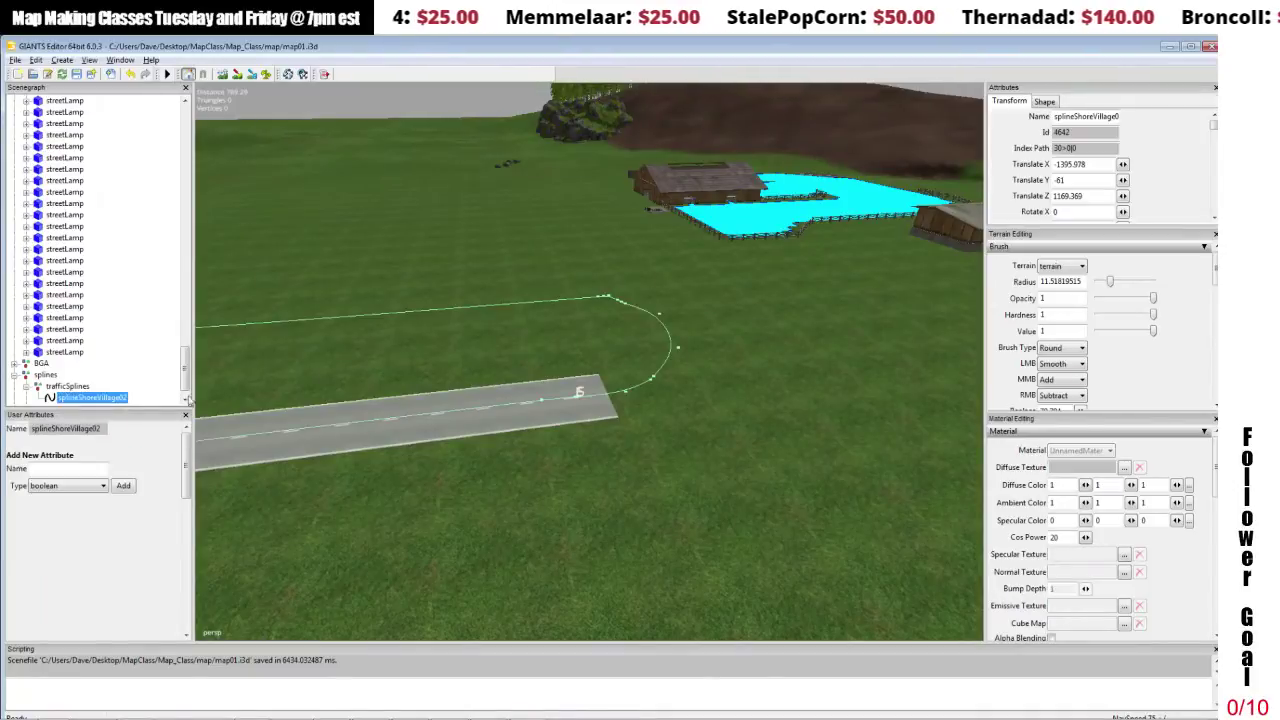
pyautogui.scroll(6, 609, 380)
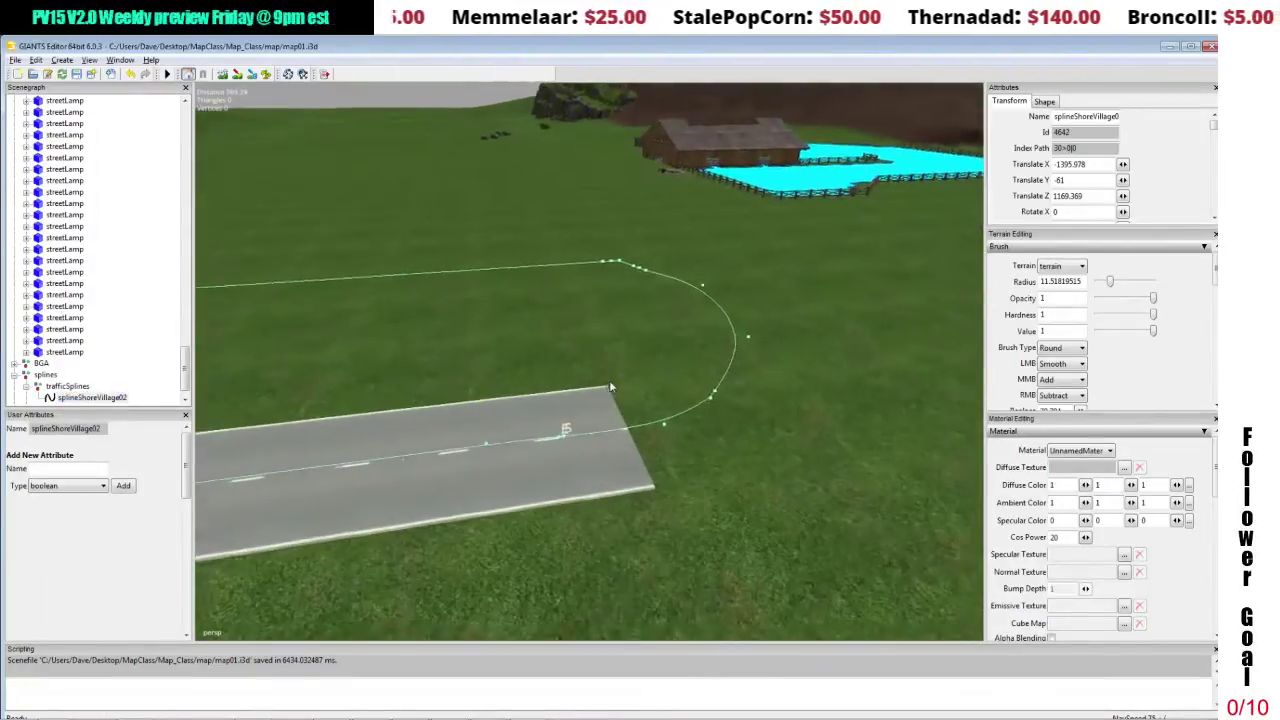
pyautogui.scroll(10, 612, 392)
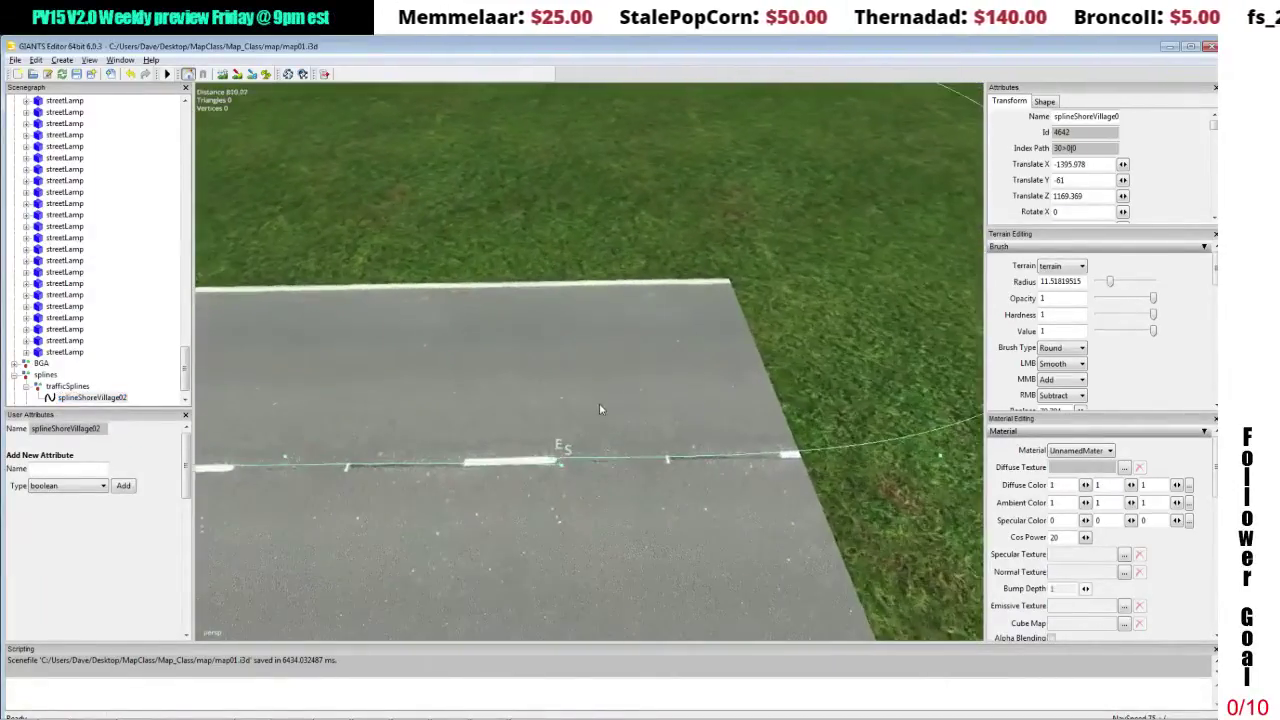
pyautogui.keyDown('alt'); pyautogui.moveTo(604, 395); pyautogui.dragTo(597, 422); pyautogui.keyUp('alt')
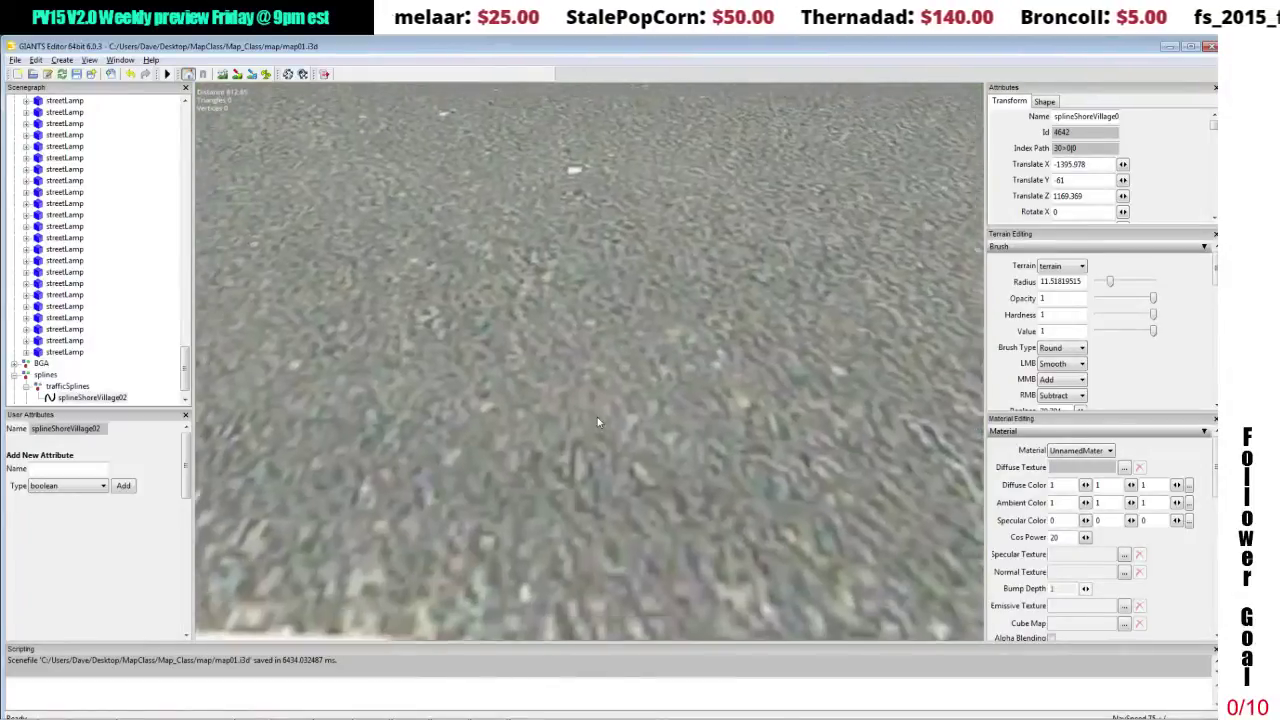
pyautogui.scroll(-5, 597, 422)
pyautogui.scroll(4, 597, 422)
pyautogui.scroll(-5, 596, 427)
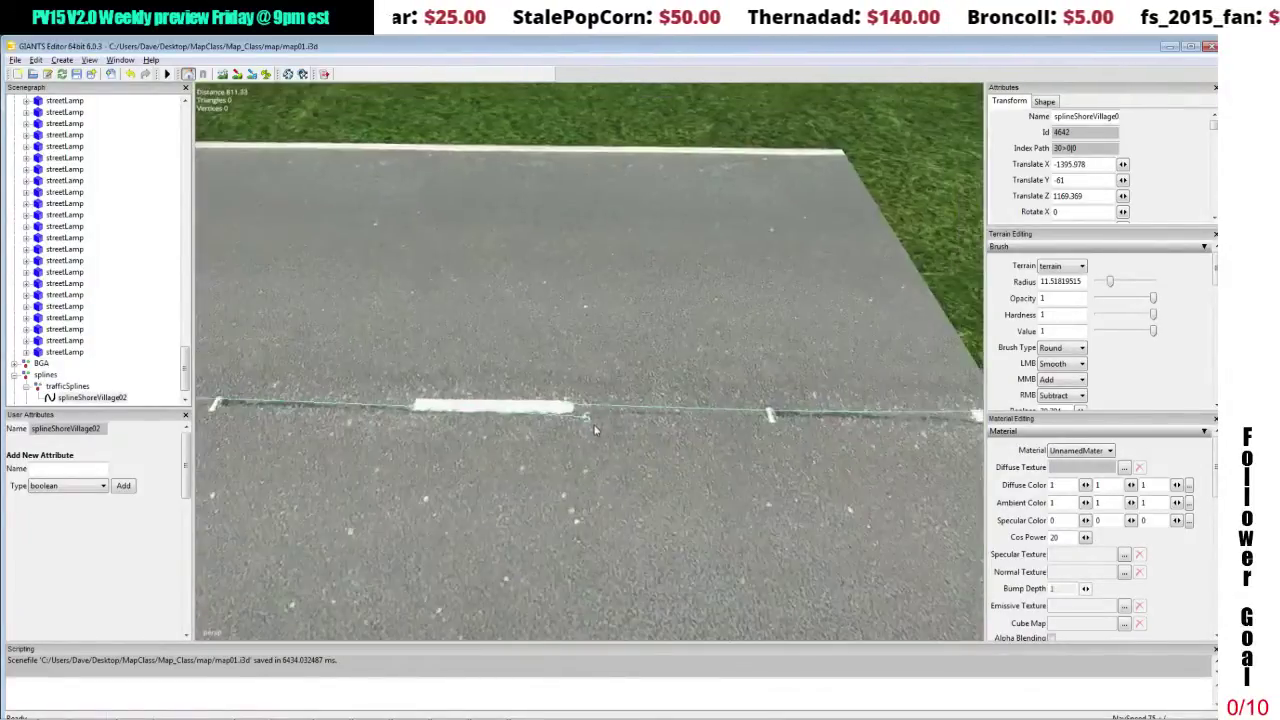
pyautogui.click(582, 438)
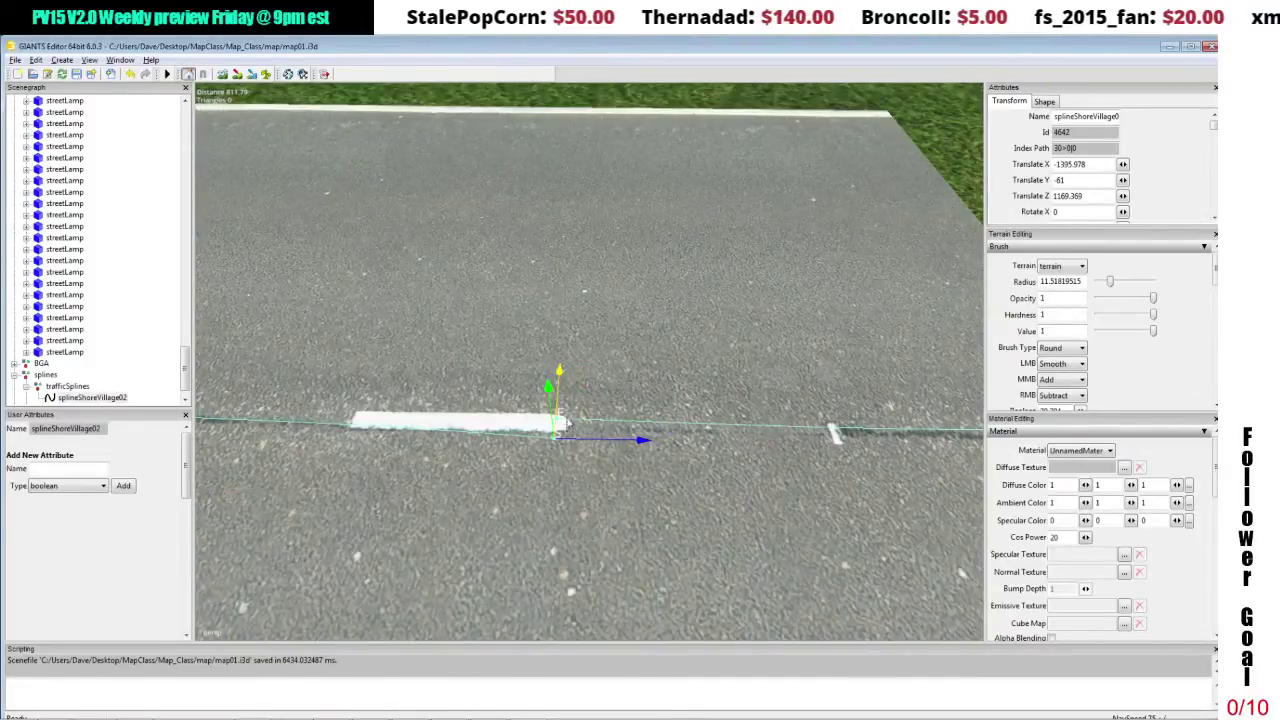
pyautogui.moveTo(565, 402); pyautogui.dragTo(565, 383)
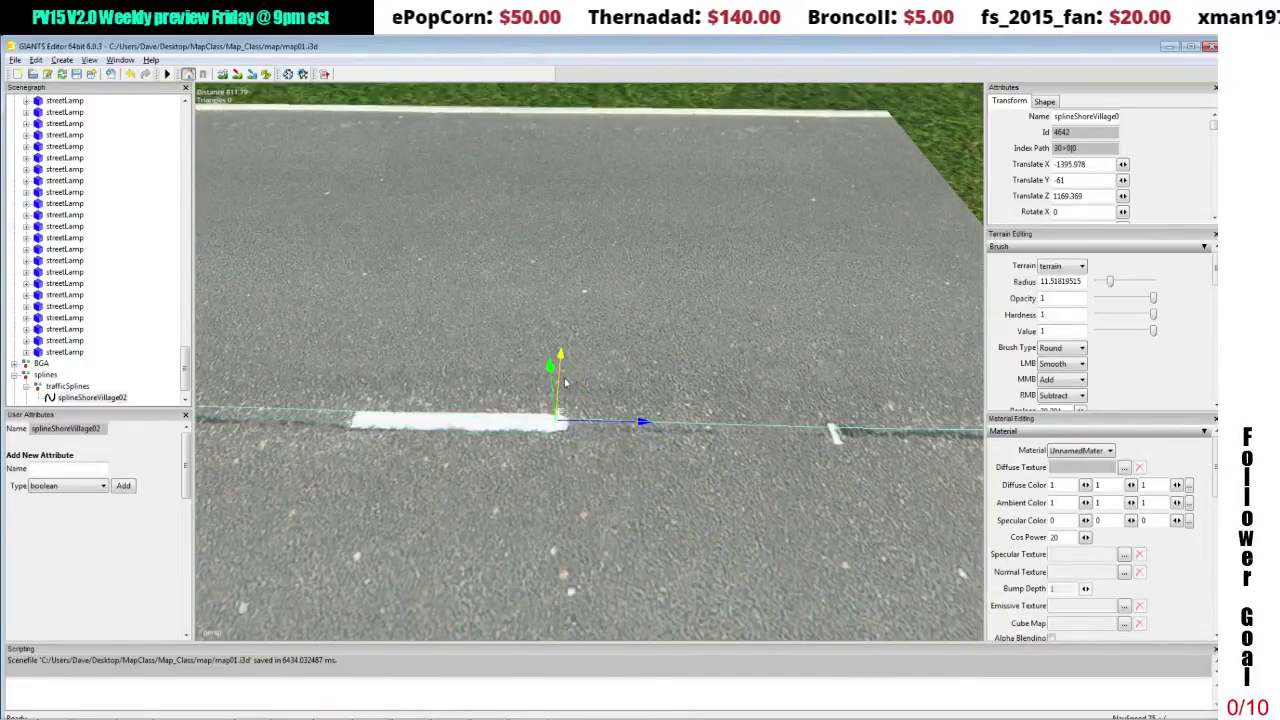
# Slide the spline's closing point back a little along the white centre marking.
pyautogui.click(1077, 179)
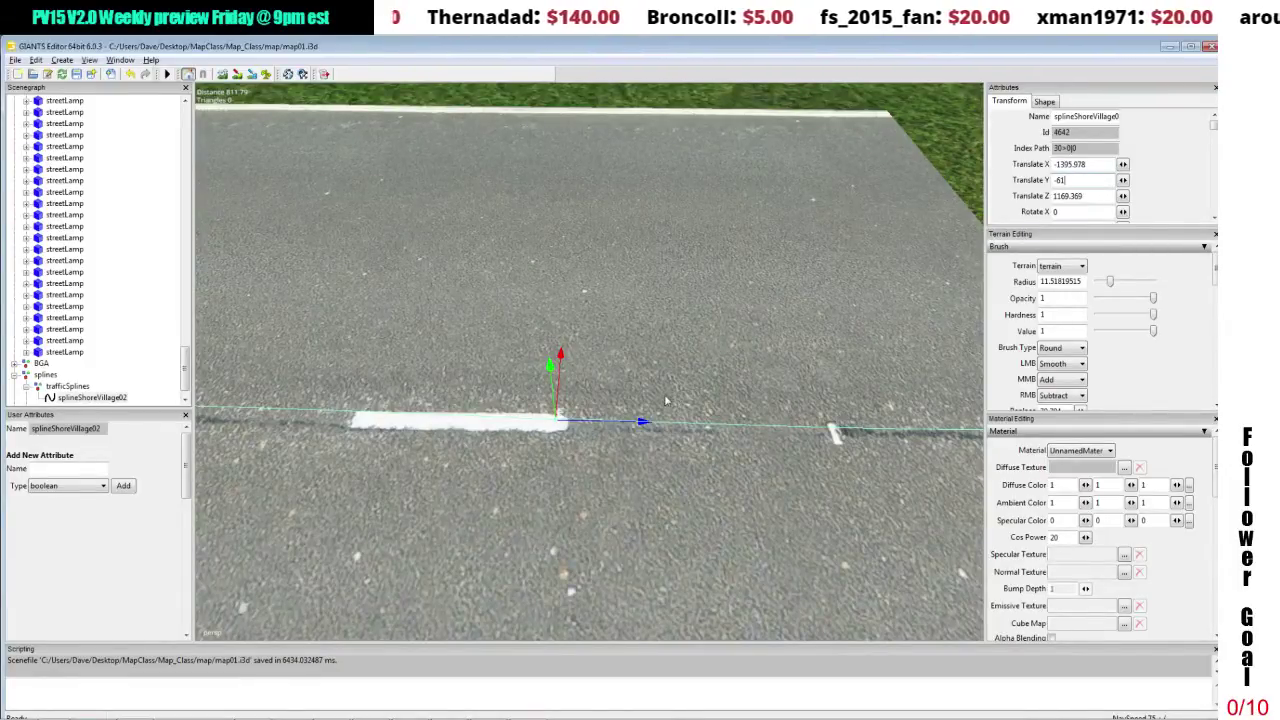
pyautogui.moveTo(641, 423); pyautogui.dragTo(630, 424)
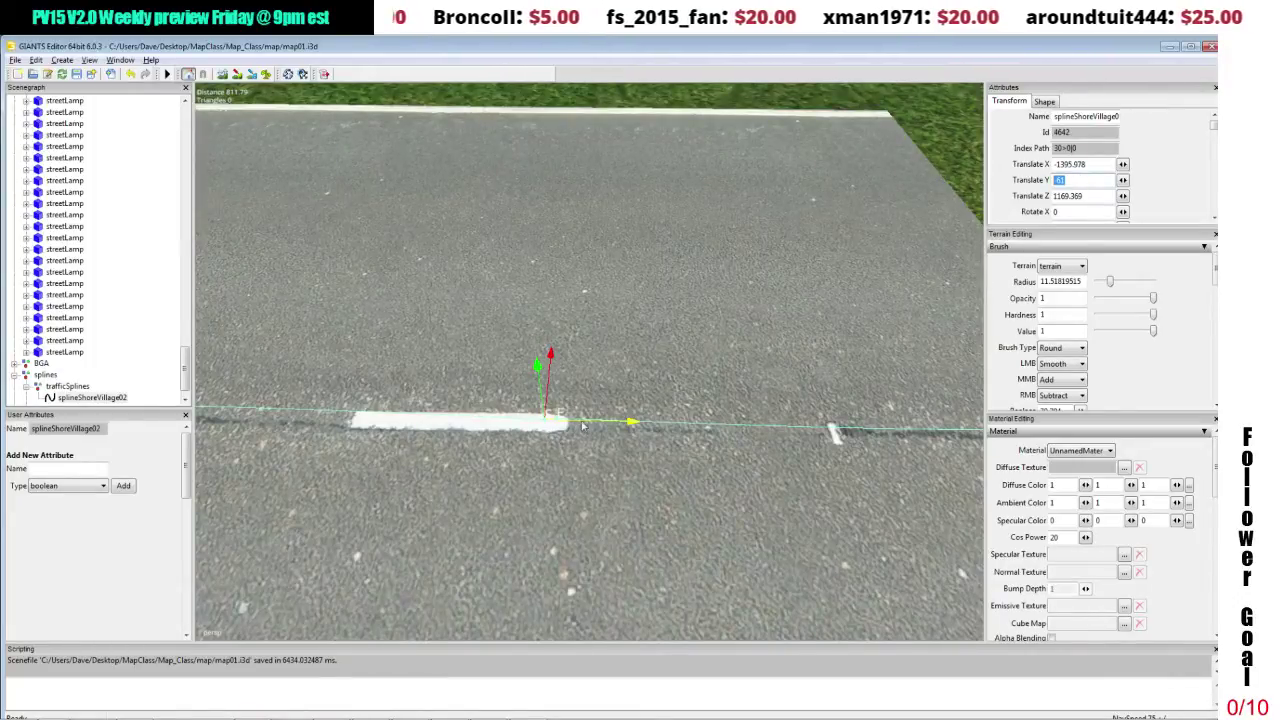
pyautogui.moveTo(578, 426); pyautogui.dragTo(540, 415)
pyautogui.keyDown('alt'); pyautogui.moveTo(540, 415); pyautogui.dragTo(518, 390, button='middle'); pyautogui.keyUp('alt')
pyautogui.scroll(2, 518, 390)
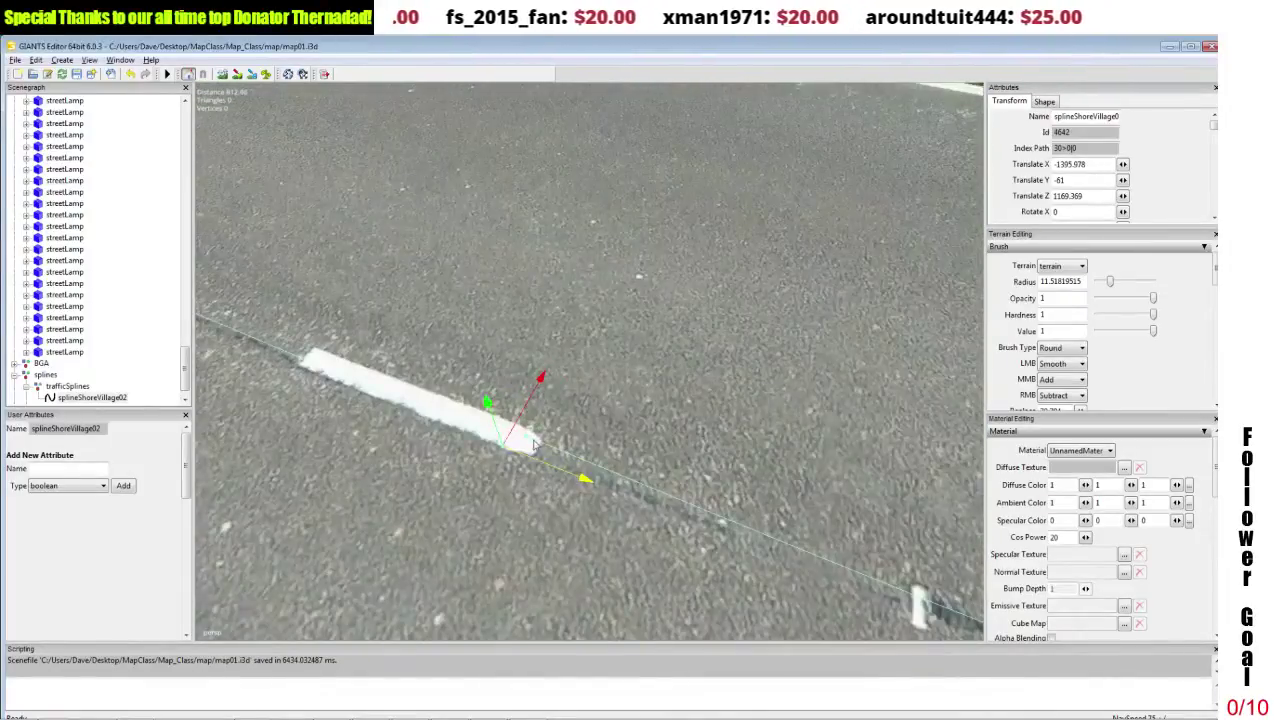
pyautogui.scroll(1, 534, 441)
pyautogui.keyDown('alt'); pyautogui.moveTo(518, 445); pyautogui.dragTo(498, 464); pyautogui.keyUp('alt')
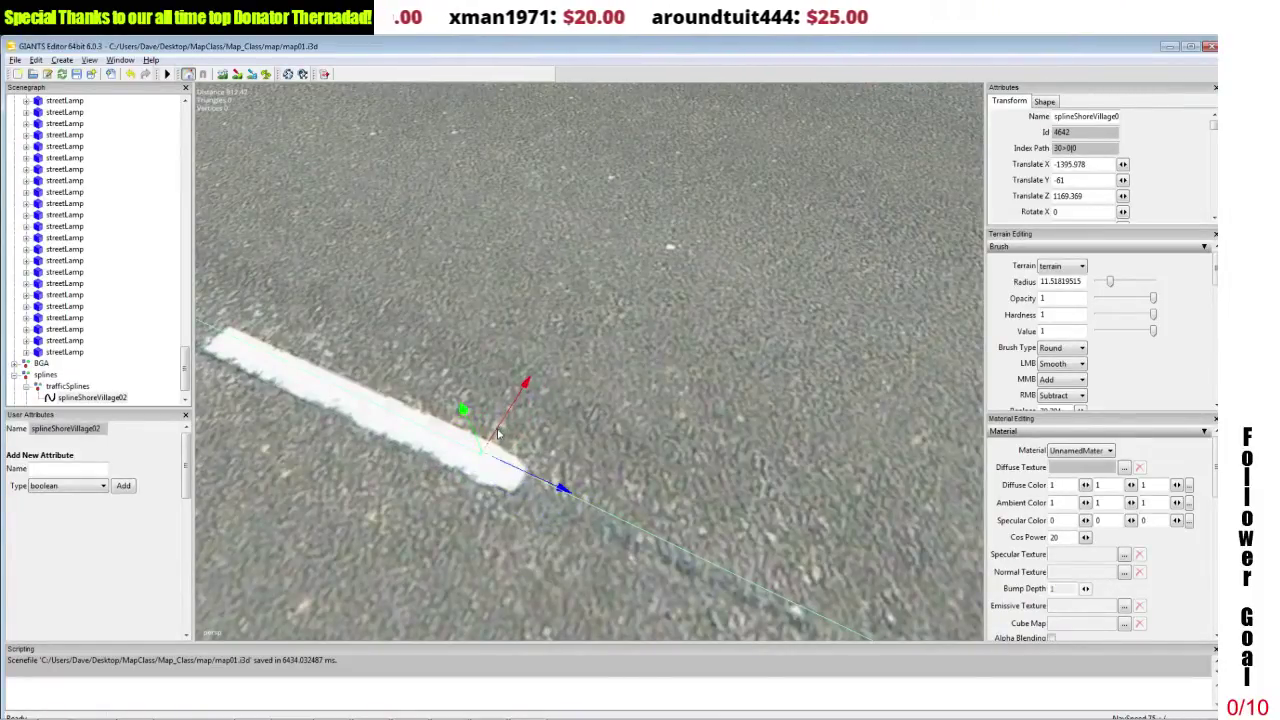
# Fine-tune the closing point's sideways and lengthwise position near the tip of the white centre marking.
pyautogui.keyDown('alt'); pyautogui.moveTo(496, 432); pyautogui.dragTo(449, 491); pyautogui.keyUp('alt')
pyautogui.scroll(3, 449, 495)
pyautogui.scroll(-2, 509, 523)
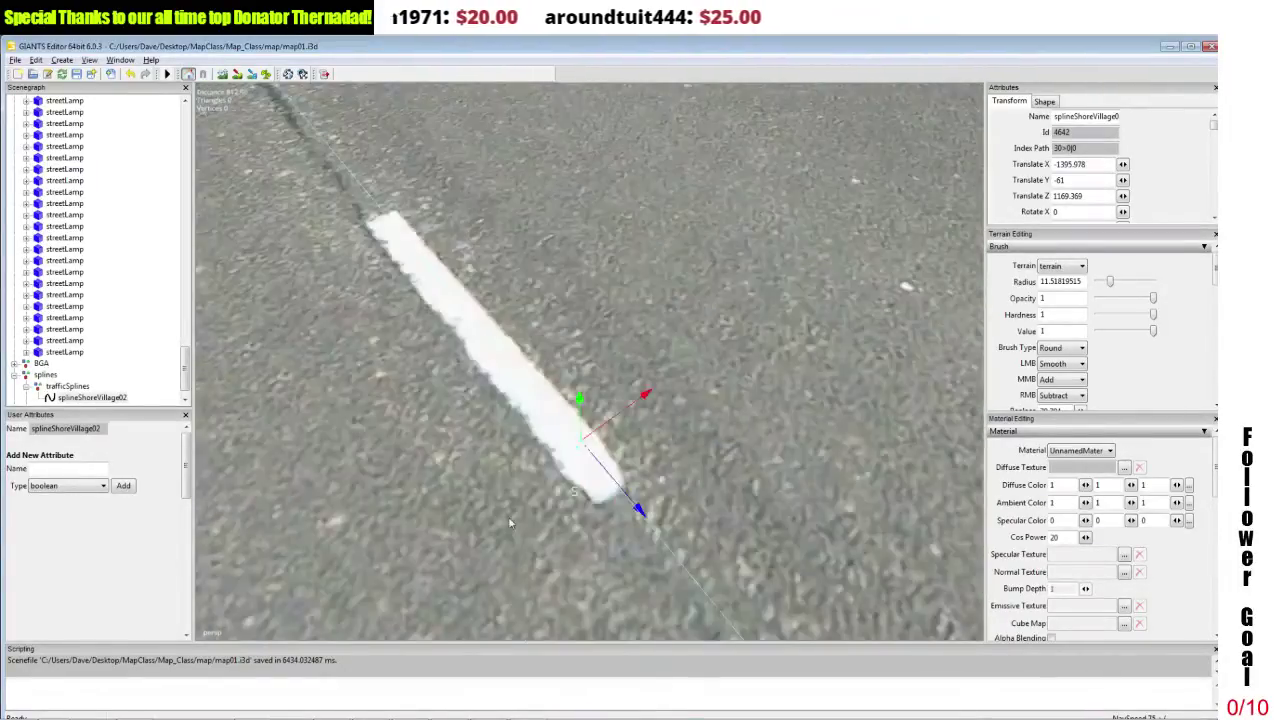
pyautogui.scroll(2, 510, 523)
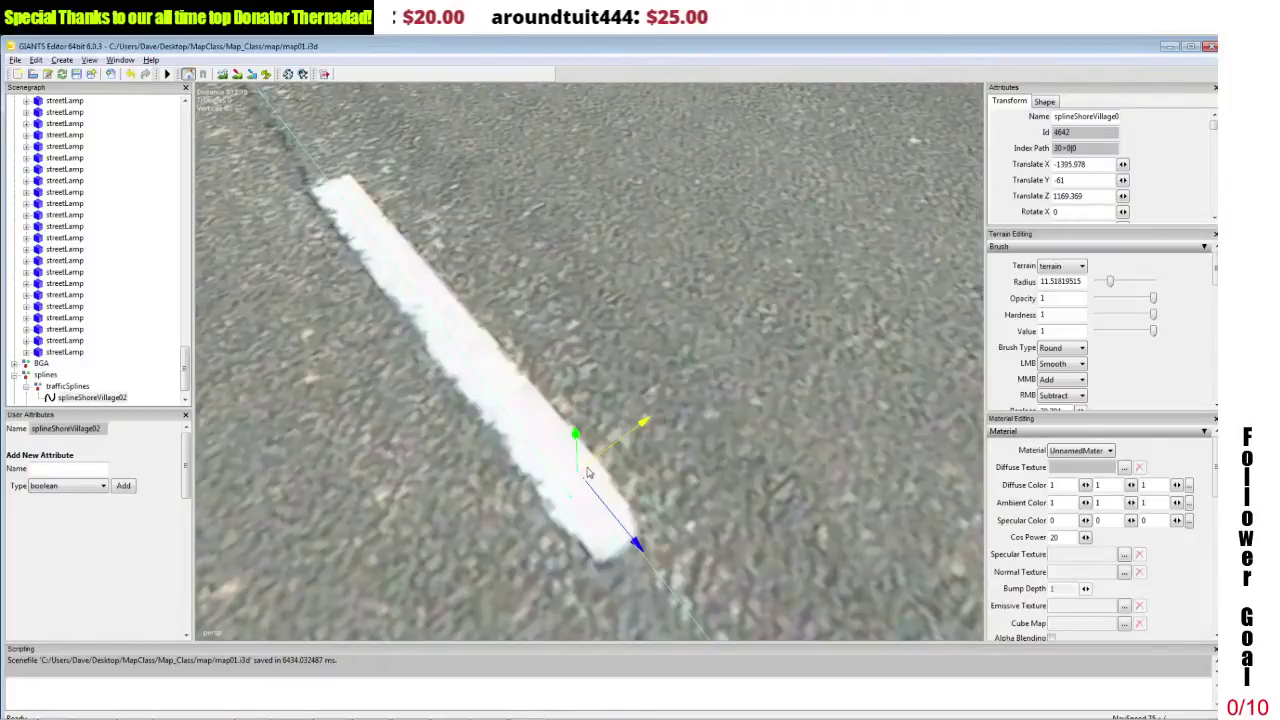
pyautogui.moveTo(574, 482); pyautogui.dragTo(590, 523)
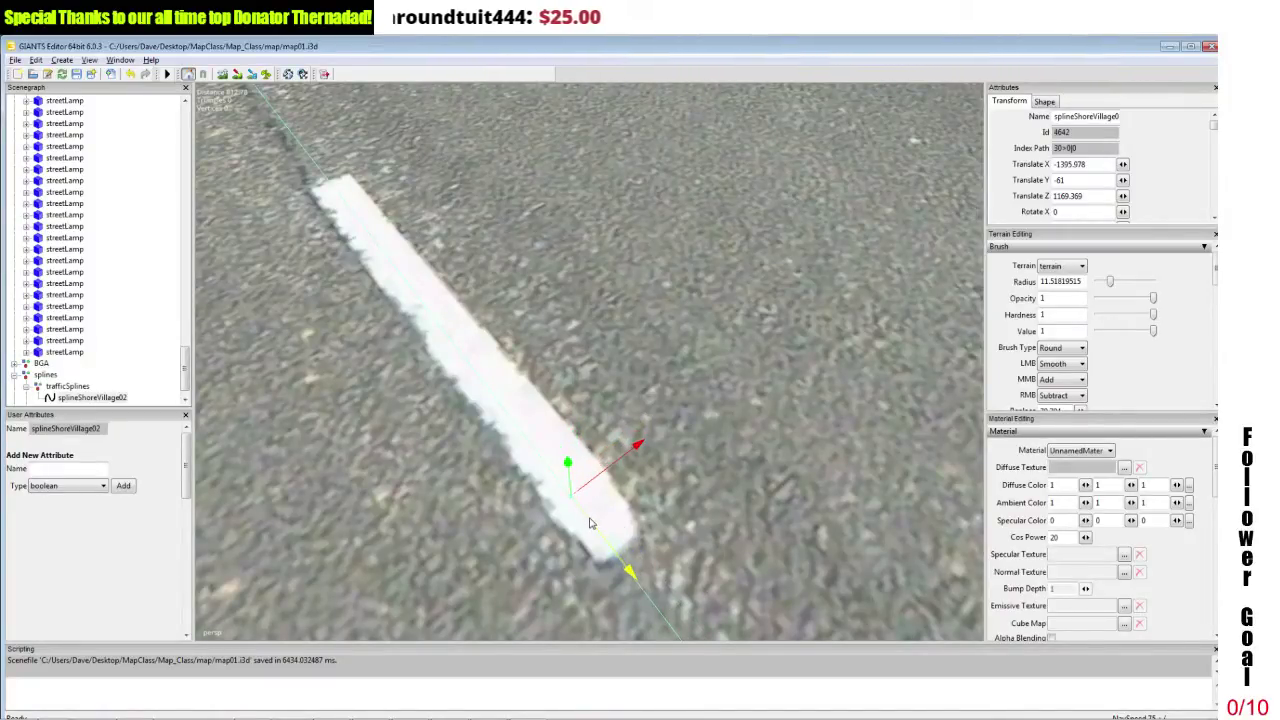
# Move the spline's E end point forward, sideways and in height to line up with its S start point.
pyautogui.keyDown('alt'); pyautogui.moveTo(553, 467); pyautogui.dragTo(728, 427); pyautogui.keyUp('alt')
pyautogui.keyDown('alt'); pyautogui.moveTo(728, 427); pyautogui.dragTo(728, 371, button='middle'); pyautogui.keyUp('alt')
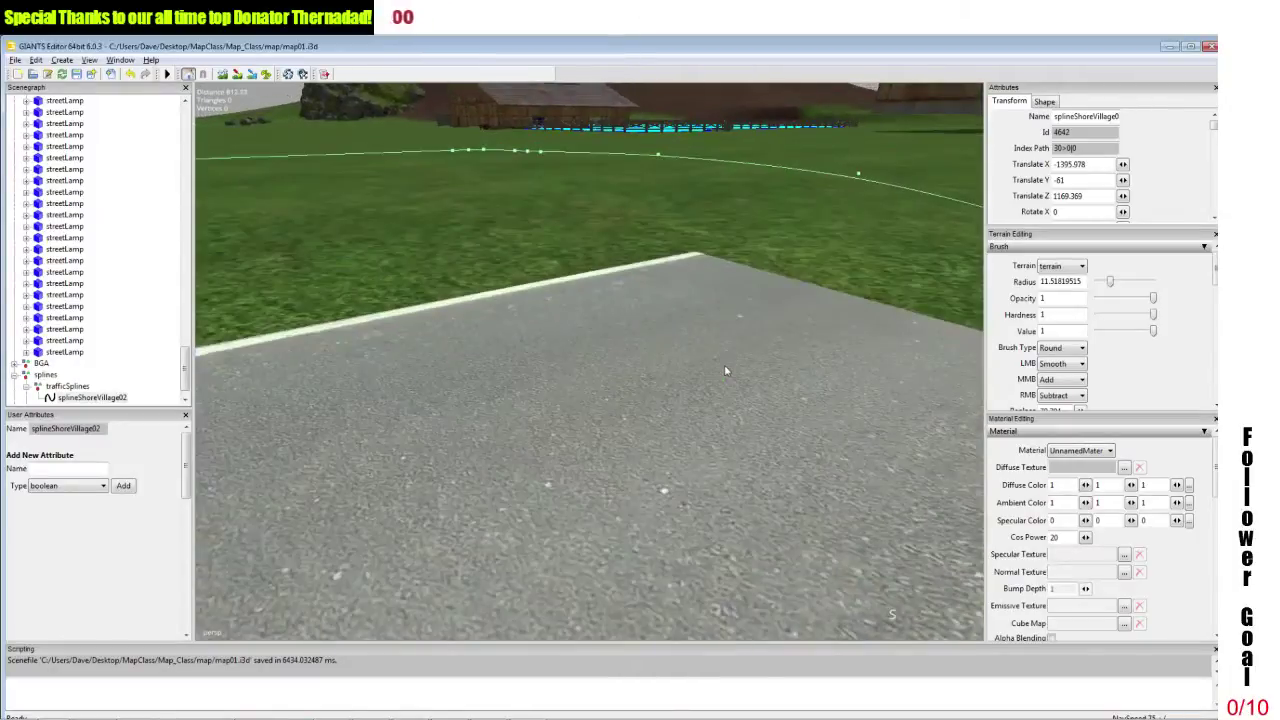
pyautogui.keyDown('alt'); pyautogui.moveTo(728, 371); pyautogui.dragTo(804, 408); pyautogui.keyUp('alt')
pyautogui.scroll(-2, 804, 409)
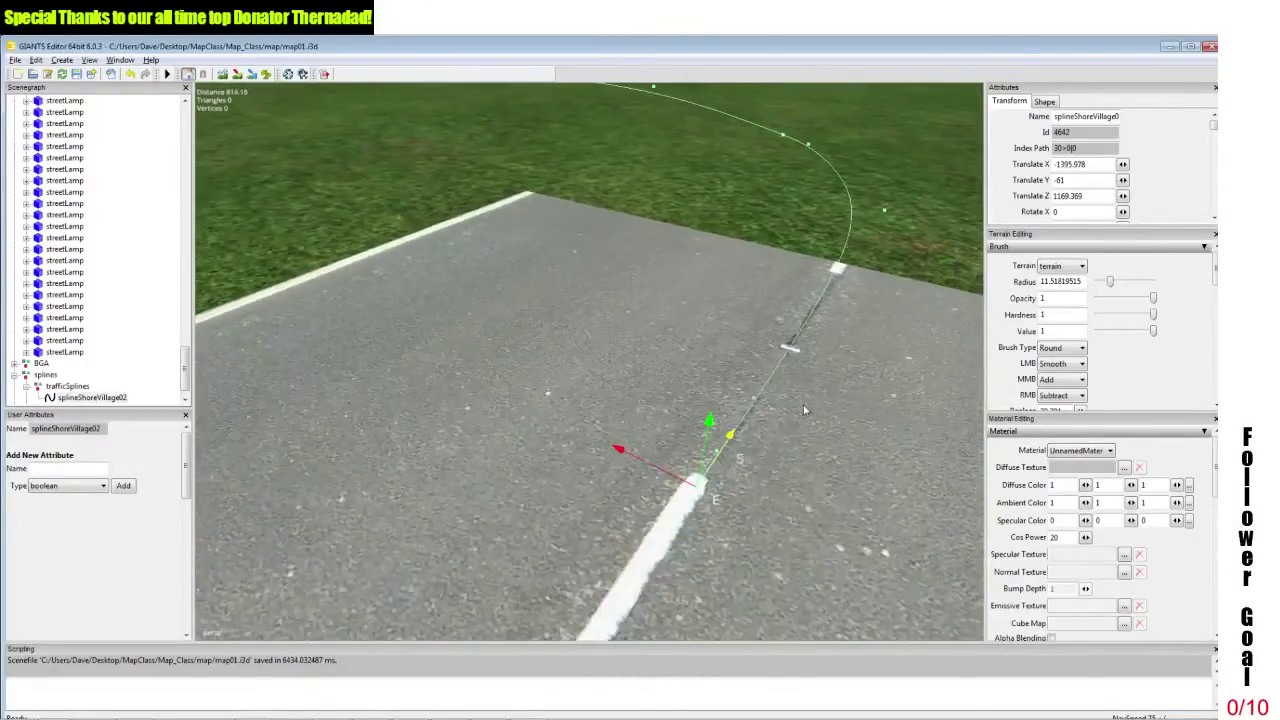
pyautogui.keyDown('alt'); pyautogui.moveTo(803, 405); pyautogui.dragTo(802, 404, button='middle'); pyautogui.keyUp('alt')
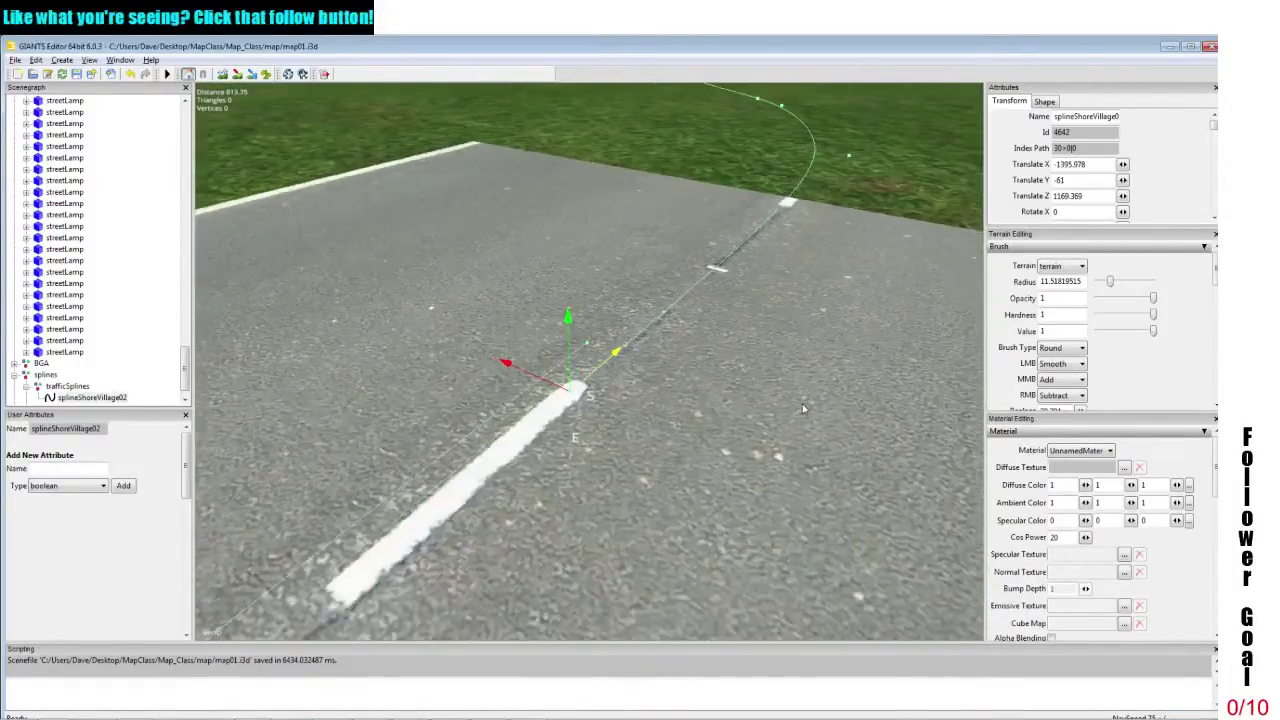
pyautogui.press('w')
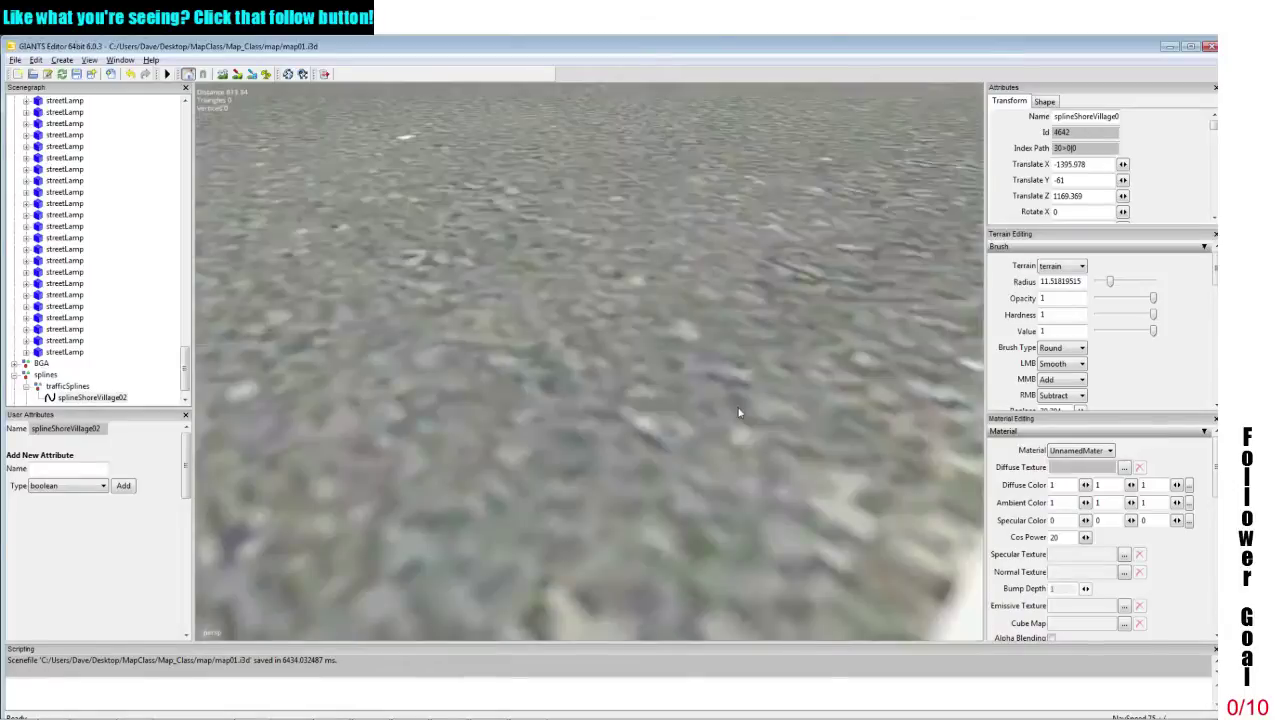
pyautogui.press('s')
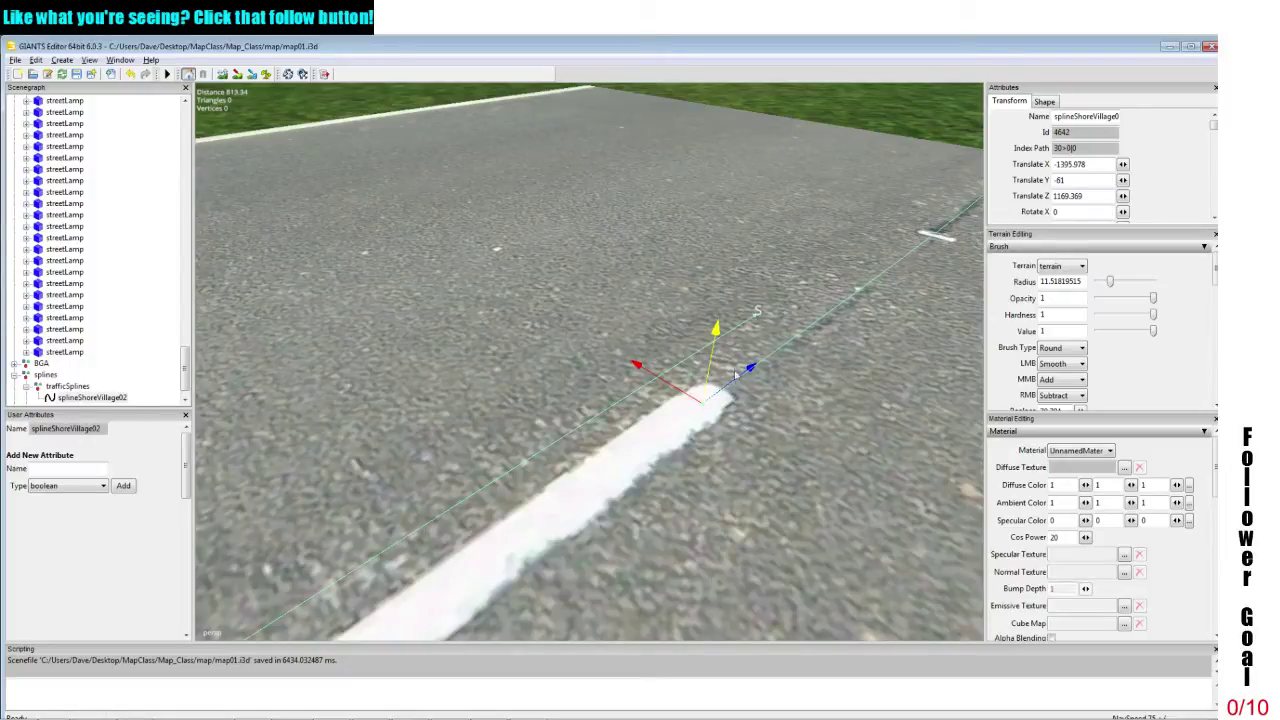
pyautogui.moveTo(728, 384); pyautogui.dragTo(712, 325)
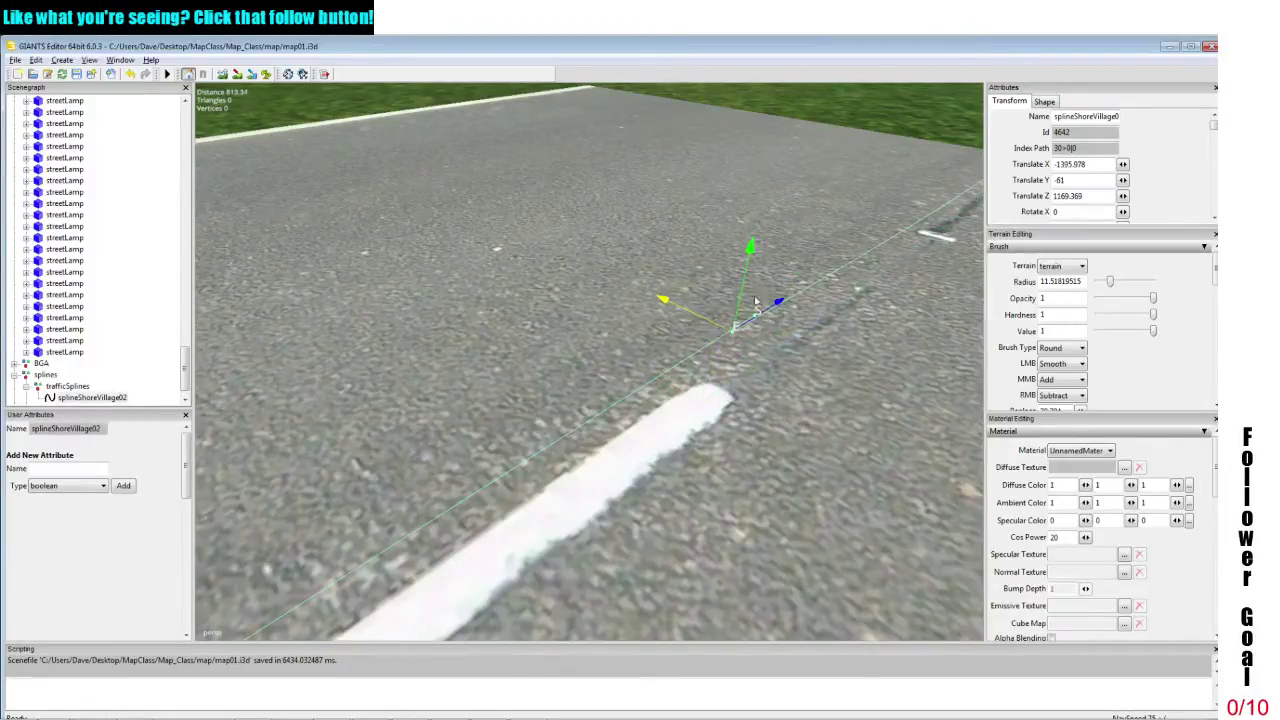
# Examine the neighbouring spline control point and the alignment of the S and E ends from several angles.
pyautogui.scroll(-8, 730, 306)
pyautogui.scroll(4, 730, 306)
pyautogui.scroll(3, 731, 306)
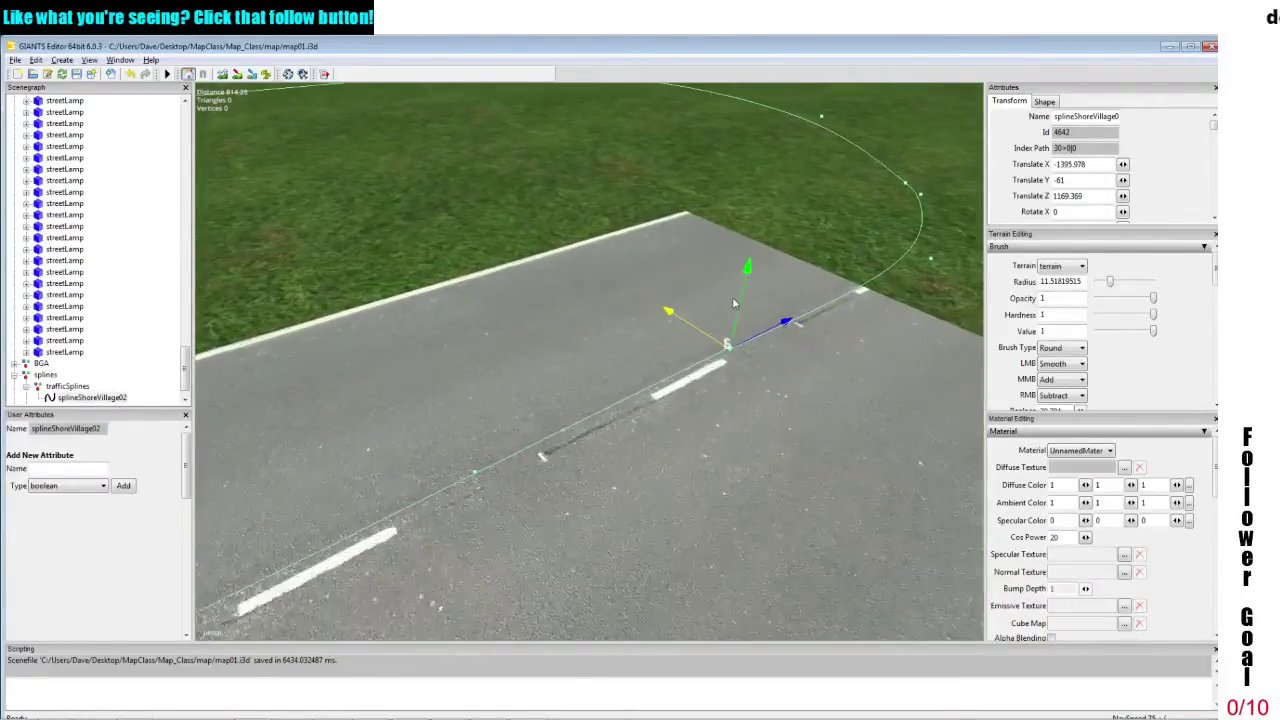
pyautogui.click(455, 494)
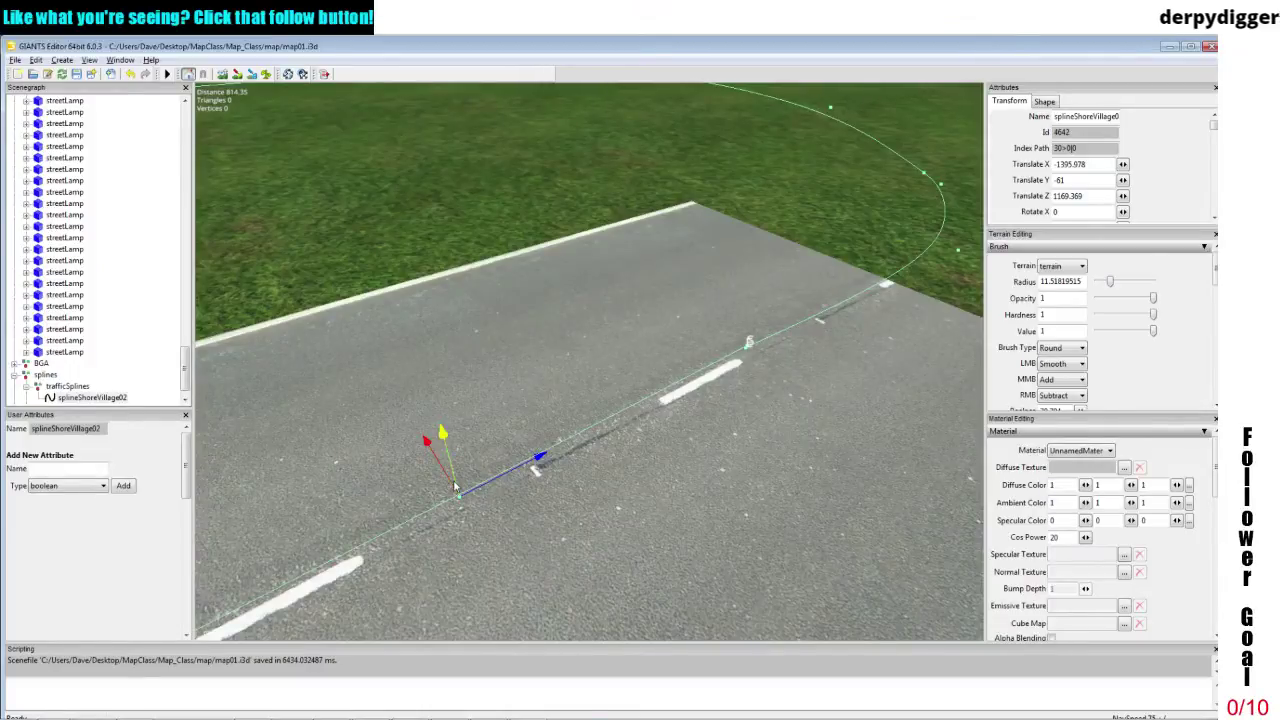
pyautogui.keyDown('alt'); pyautogui.moveTo(470, 478); pyautogui.dragTo(713, 437); pyautogui.keyUp('alt')
pyautogui.scroll(4, 713, 437)
pyautogui.scroll(8, 715, 435)
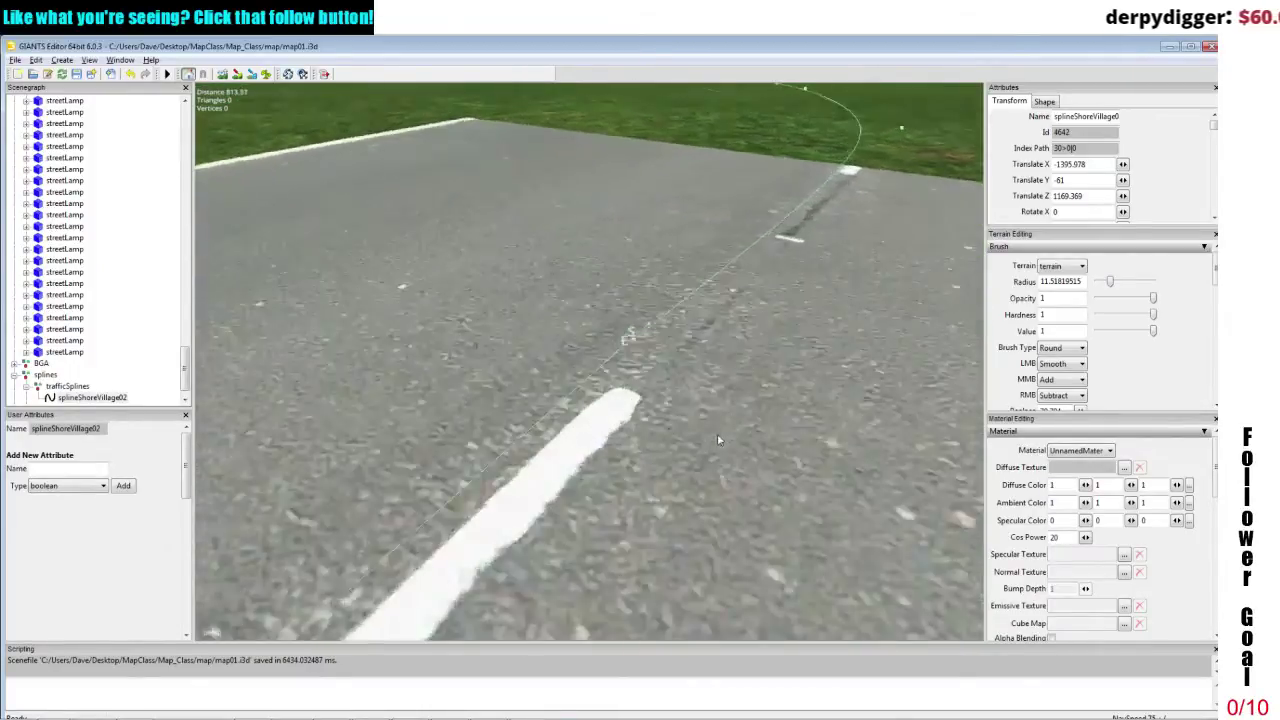
pyautogui.scroll(5, 785, 444)
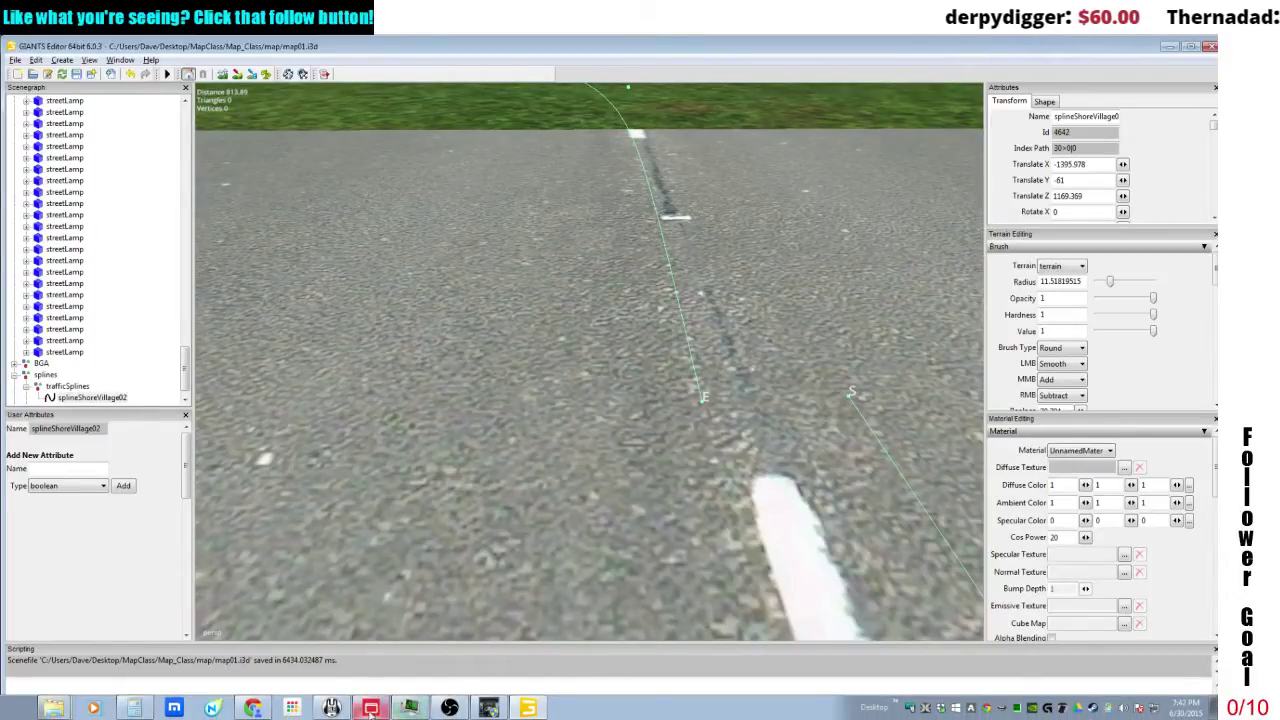
# Minimize the editor and folder windows, launch Kindle with Farming Simulator Modding For Dummies and go to the book's cover.
pyautogui.click(1172, 47)
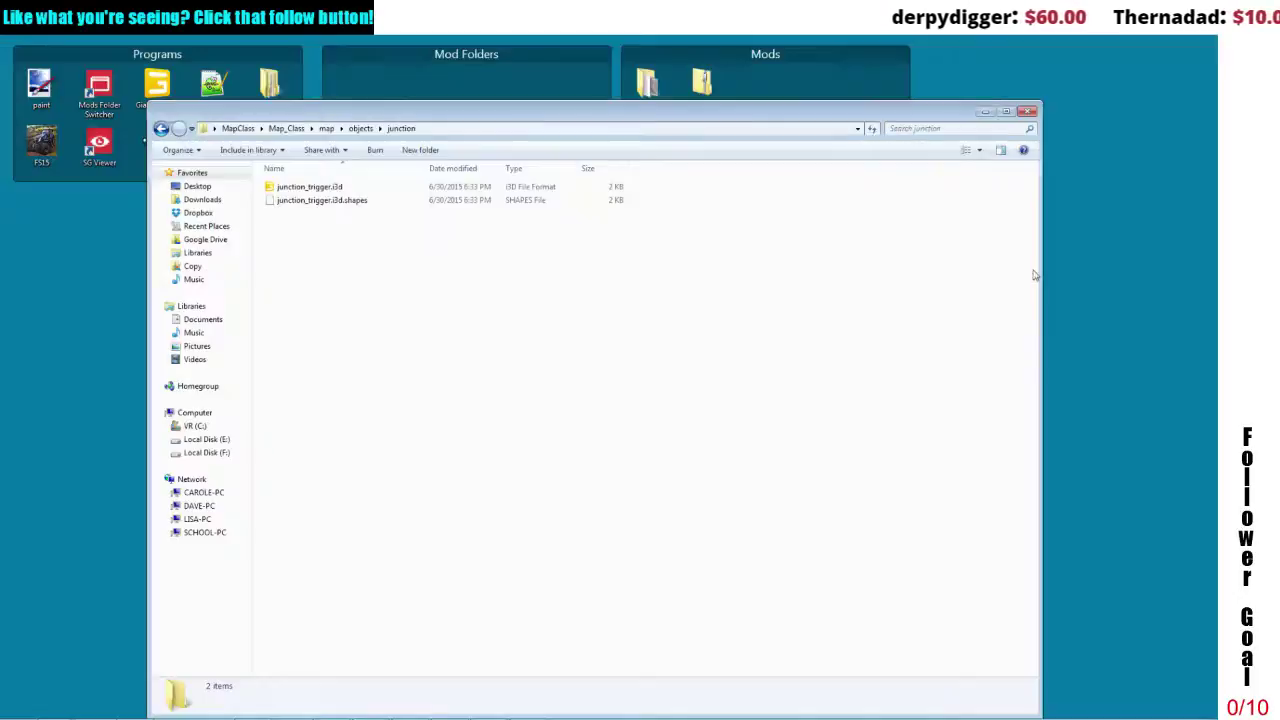
pyautogui.click(984, 112)
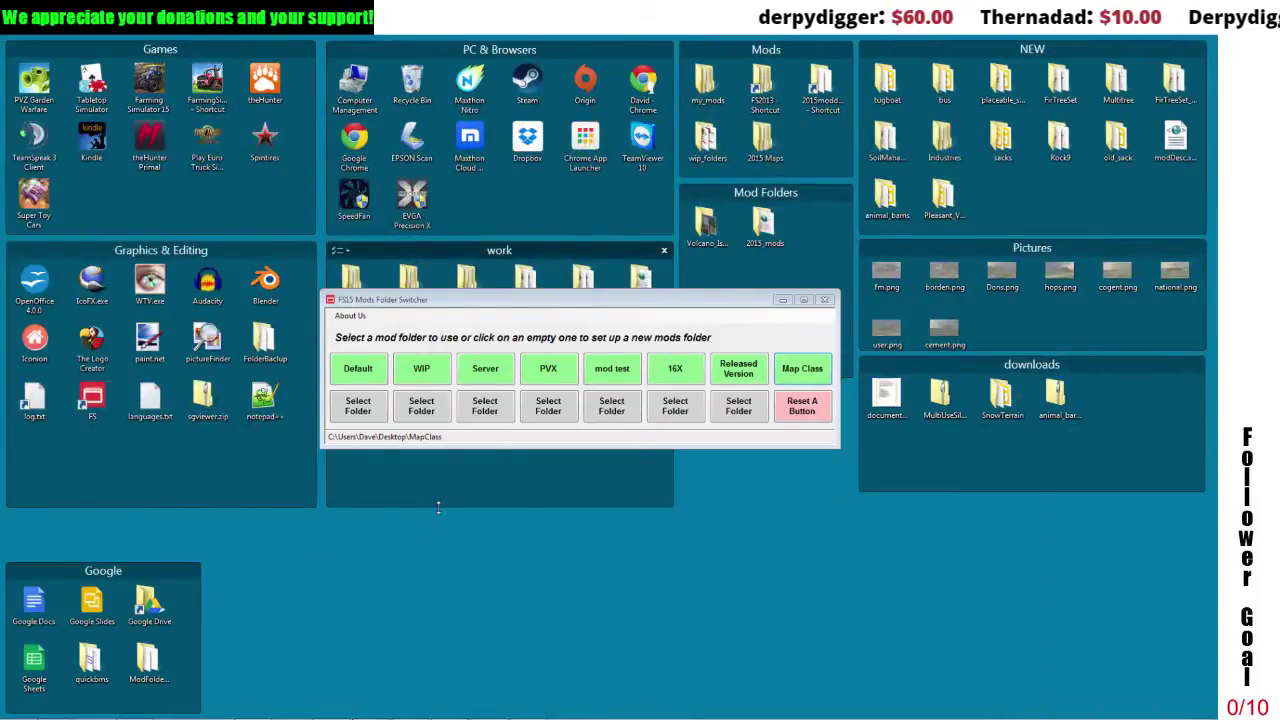
pyautogui.doubleClick(104, 134)
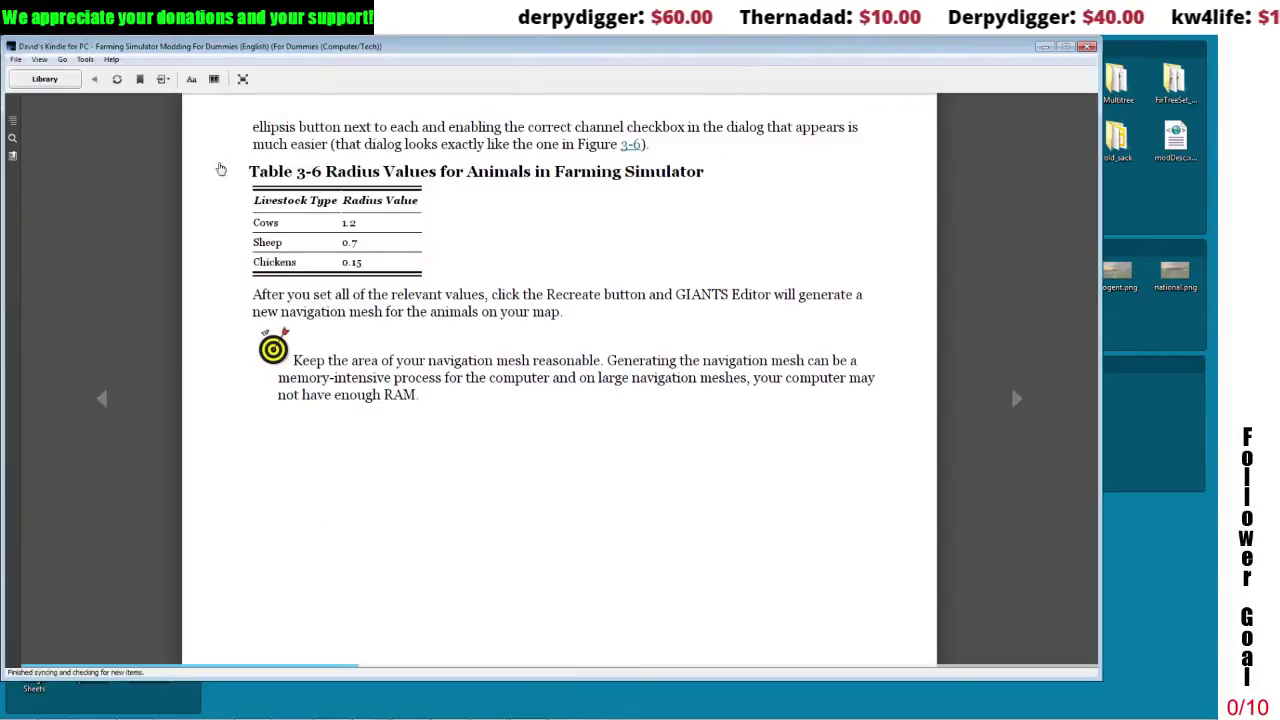
pyautogui.click(16, 119)
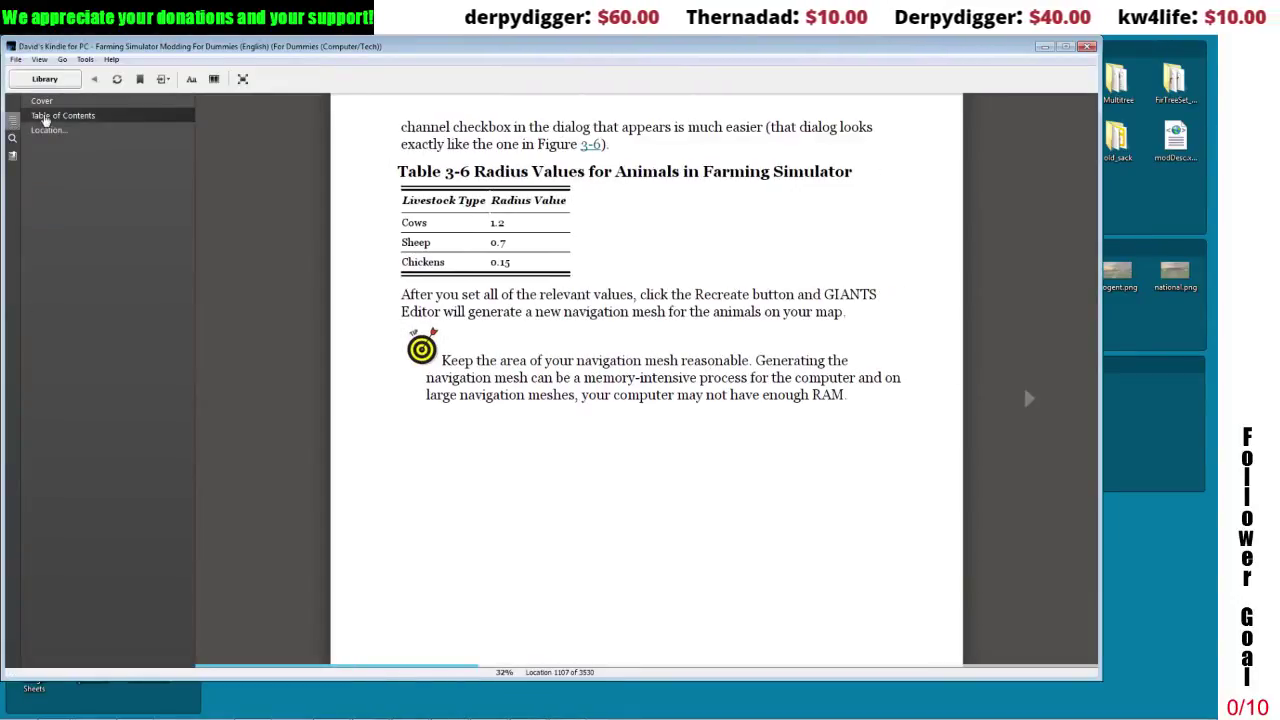
pyautogui.click(42, 101)
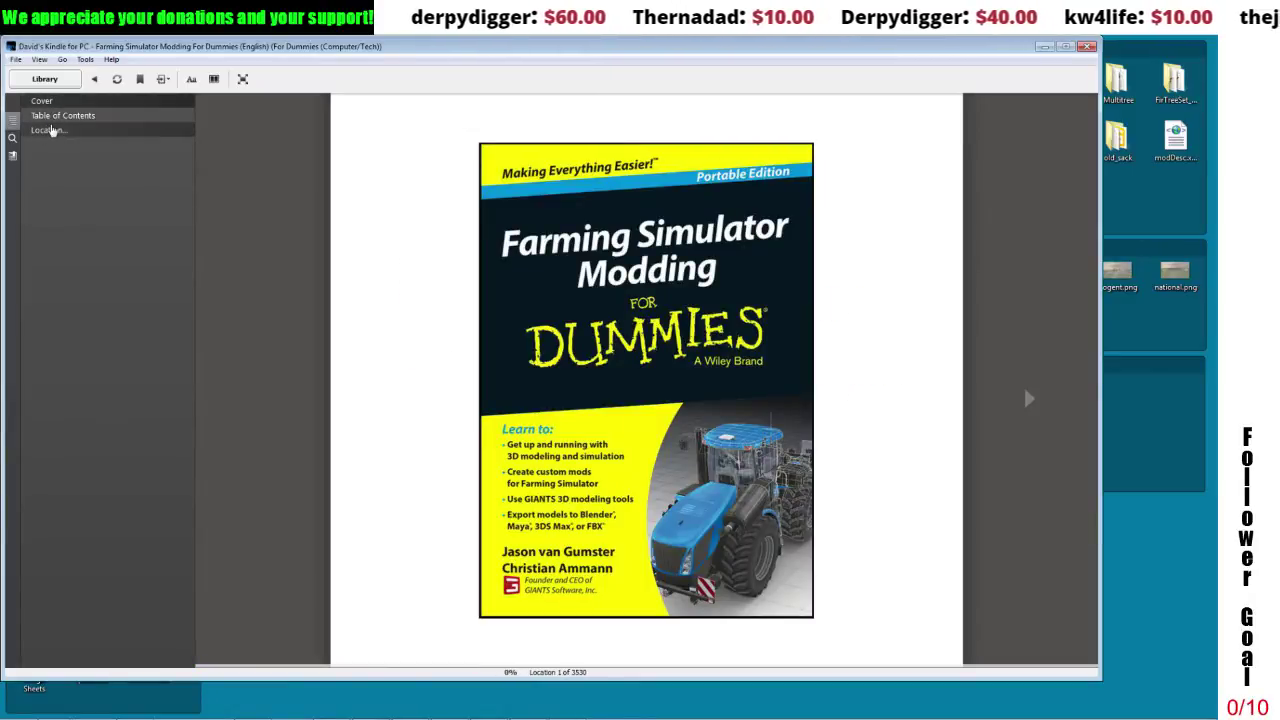
# Search the modding book for "splines" and read the traffic spline dead-end error and the unsupported periodic spline warning.
pyautogui.click(52, 118)
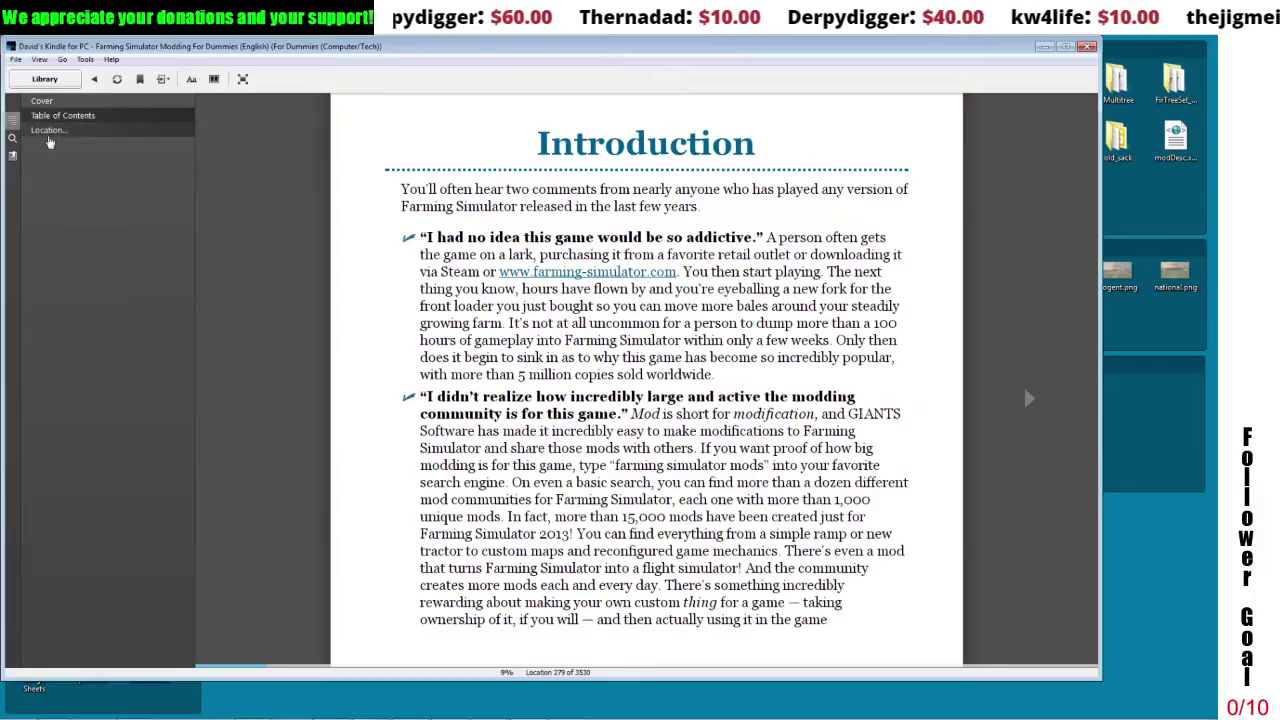
pyautogui.click(12, 137)
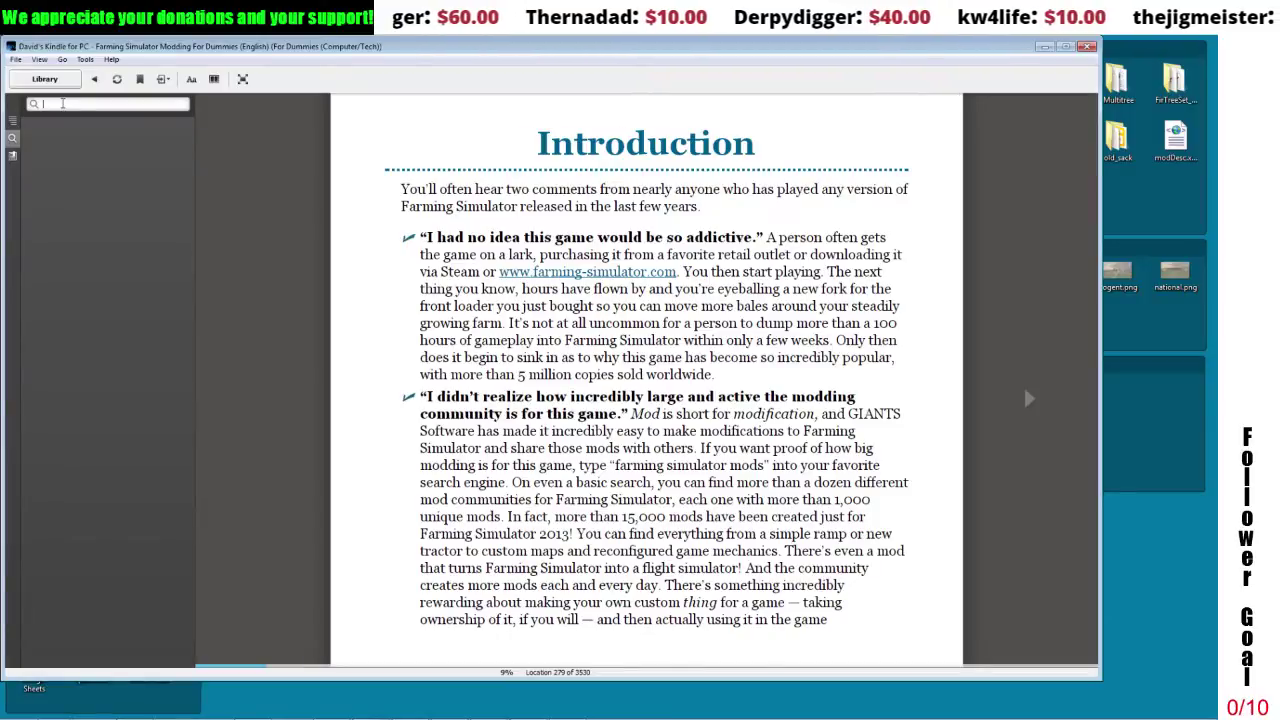
pyautogui.write('splines')
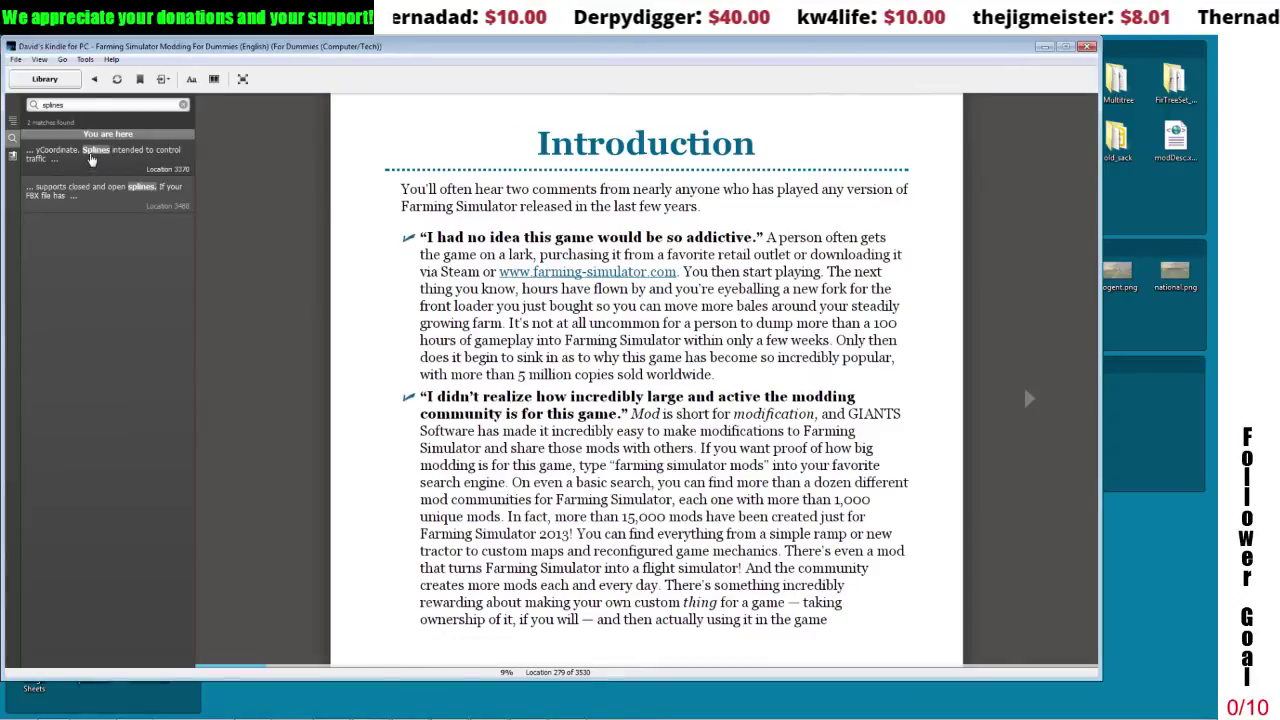
pyautogui.click(90, 158)
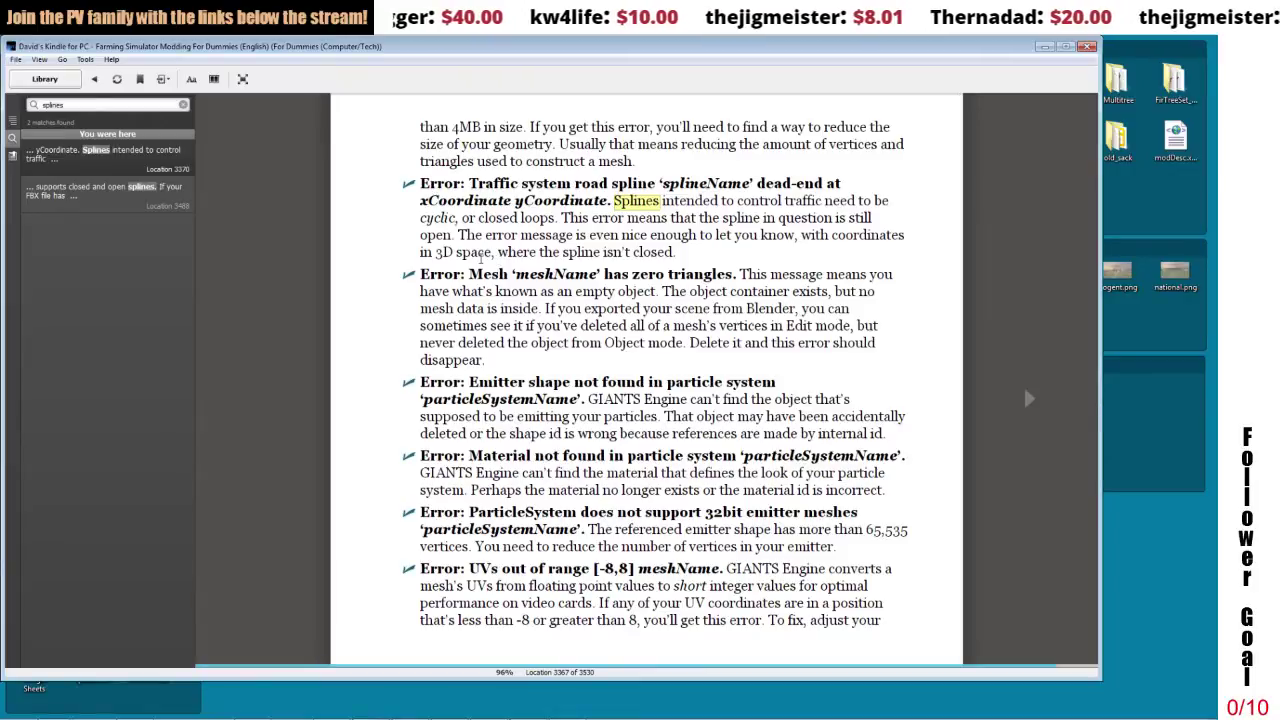
pyautogui.moveTo(481, 257); pyautogui.dragTo(594, 256)
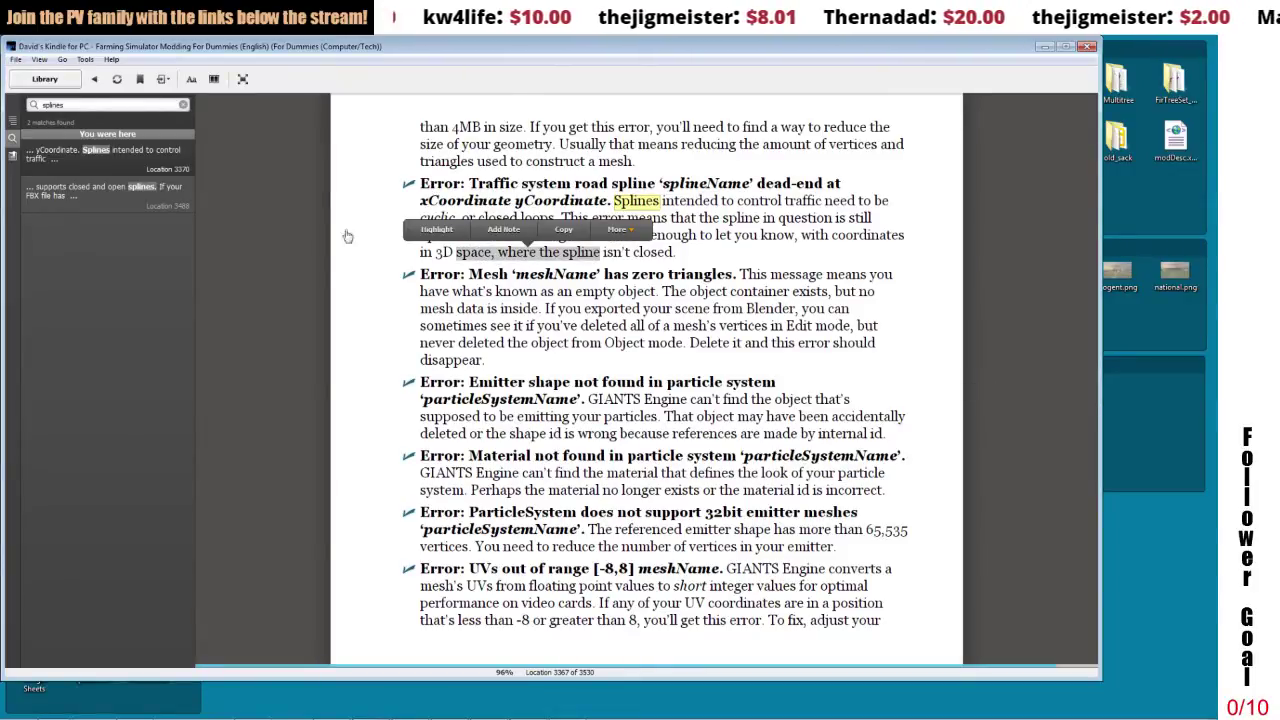
pyautogui.click(124, 196)
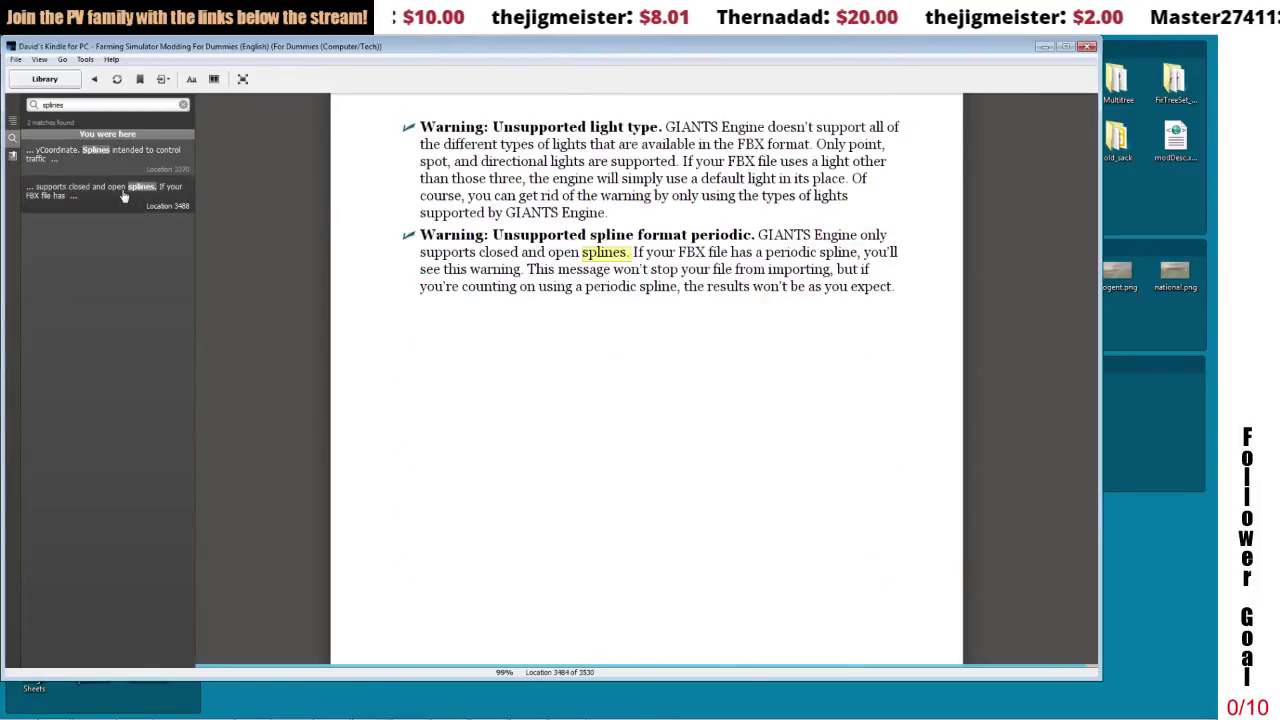
pyautogui.click(100, 153)
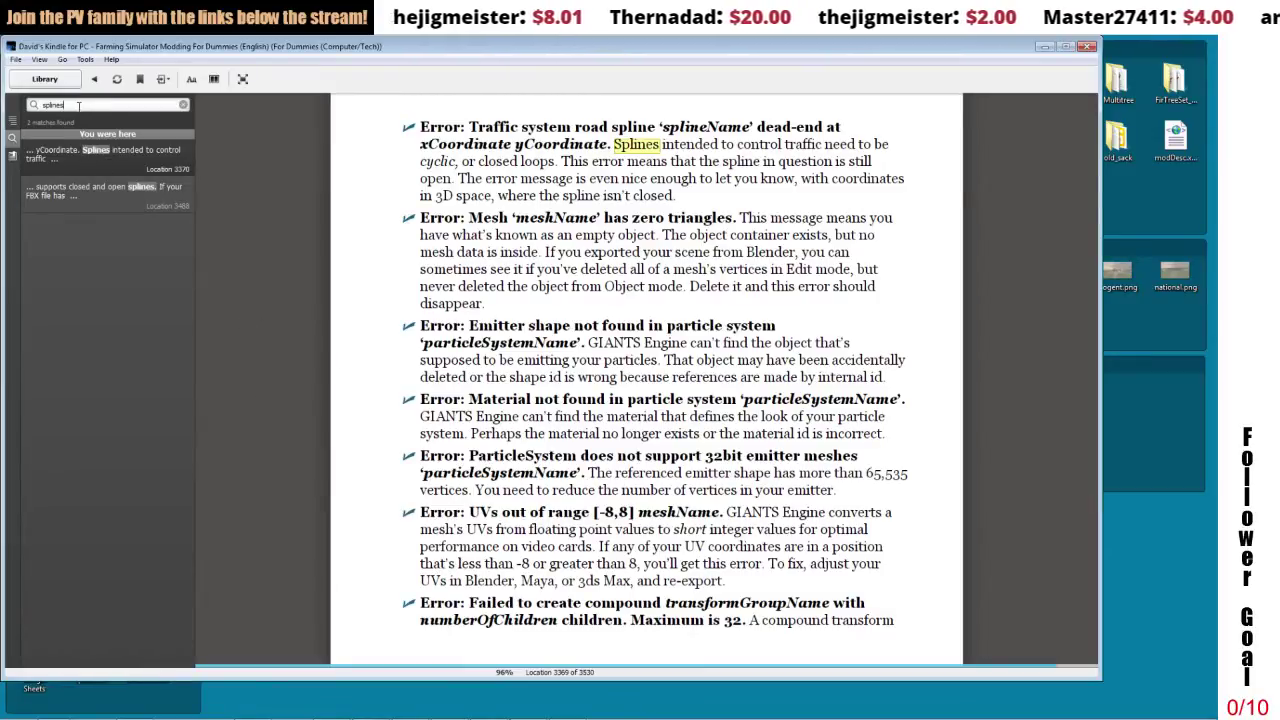
# Broaden the book search to "spline", try adding "closed", and reread the explanation of the road spline dead-end error.
pyautogui.press('BackSpace')
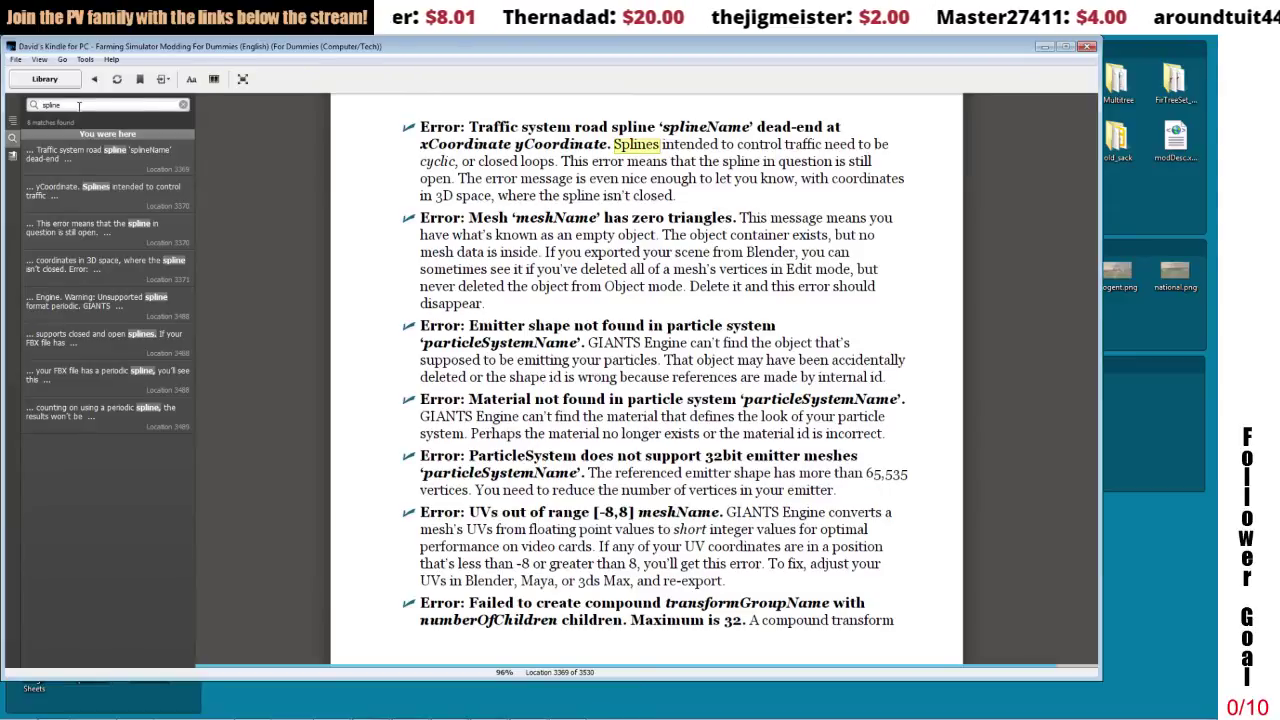
pyautogui.write('closed')
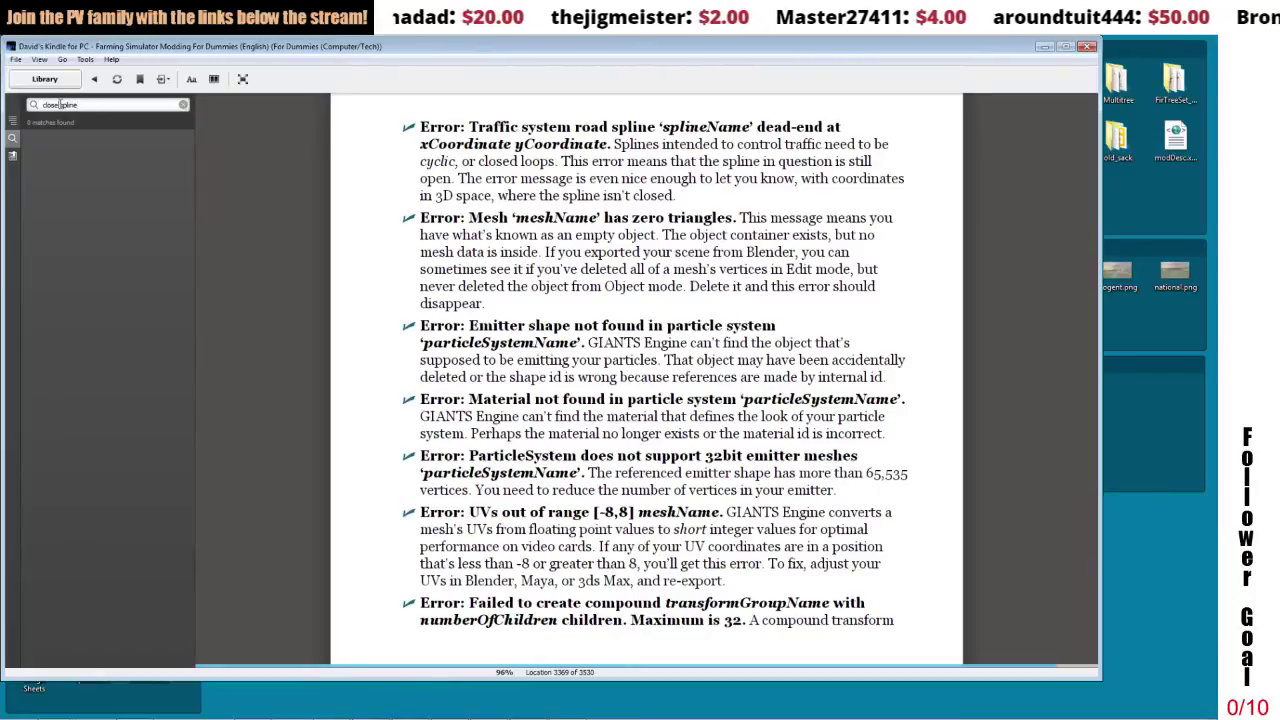
pyautogui.press('BackSpace')
pyautogui.press('BackSpace')
pyautogui.press('BackSpace')
pyautogui.press('BackSpace')
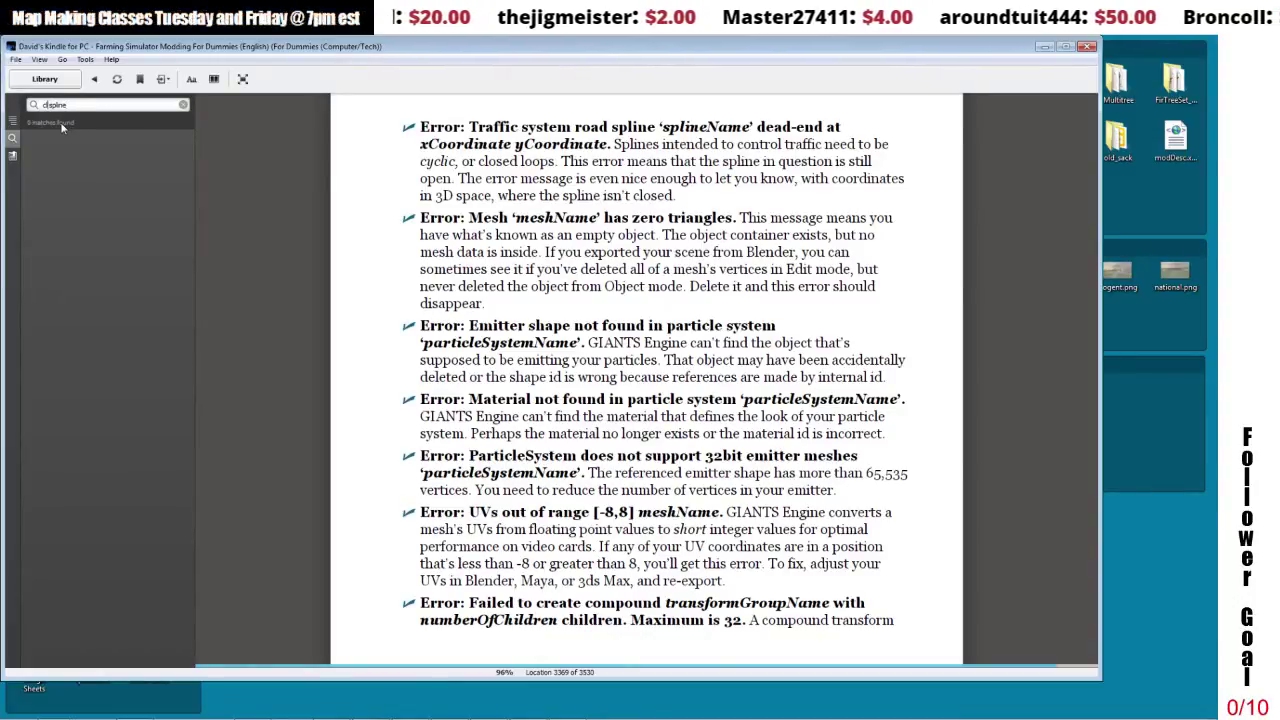
pyautogui.moveTo(614, 146); pyautogui.dragTo(677, 200)
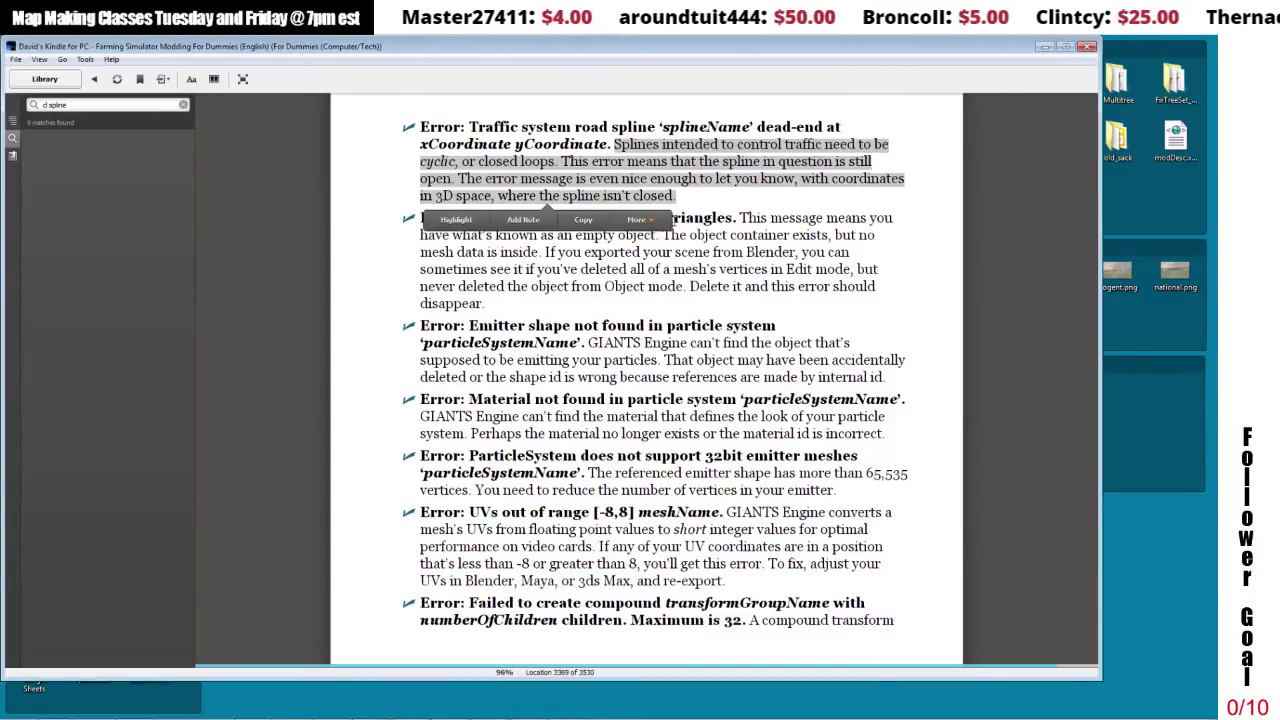
pyautogui.click(794, 182)
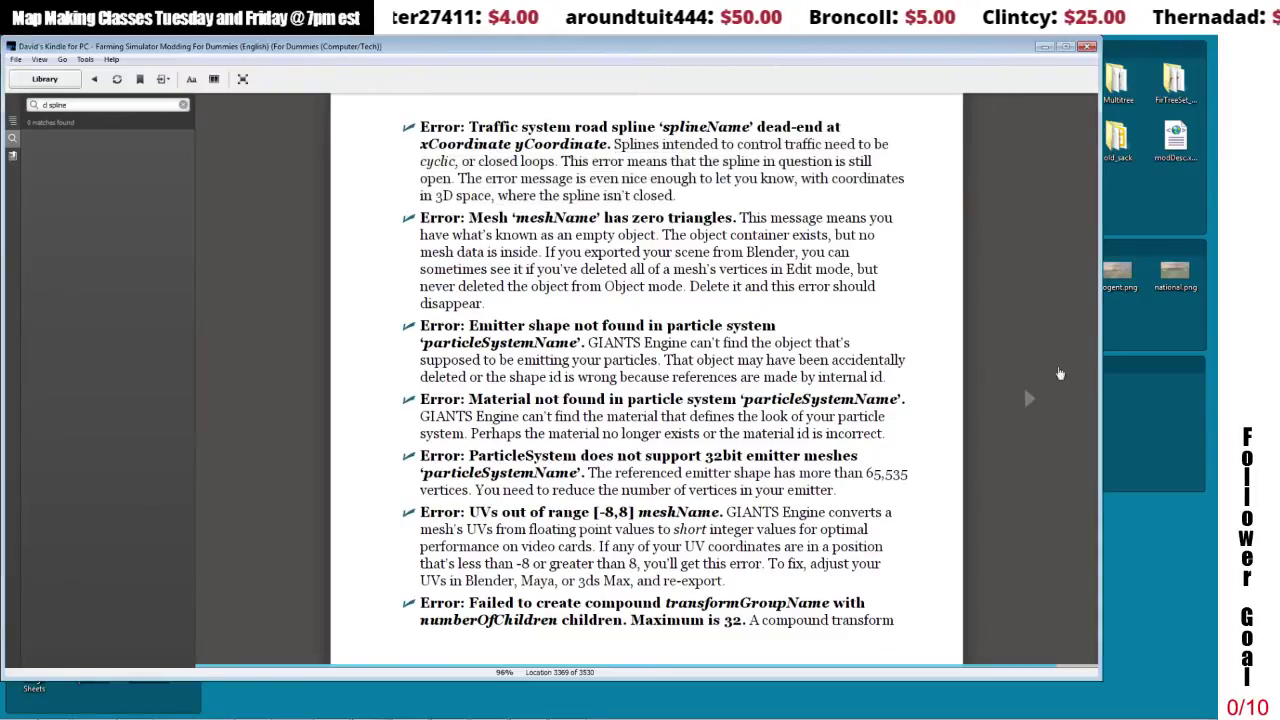
# Page forward from the dead-end error to the end of the error and warning list, looking for more spline advice.
pyautogui.click(1035, 405)
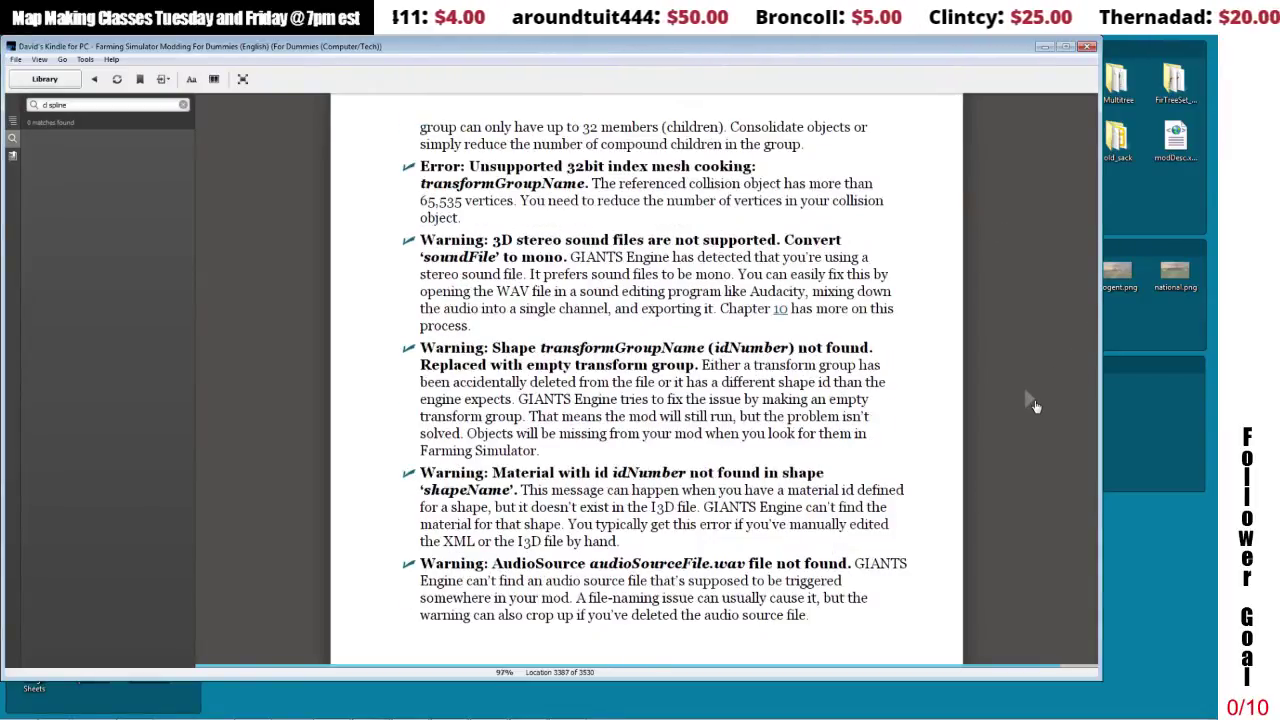
pyautogui.click(1035, 405)
pyautogui.click(1035, 405)
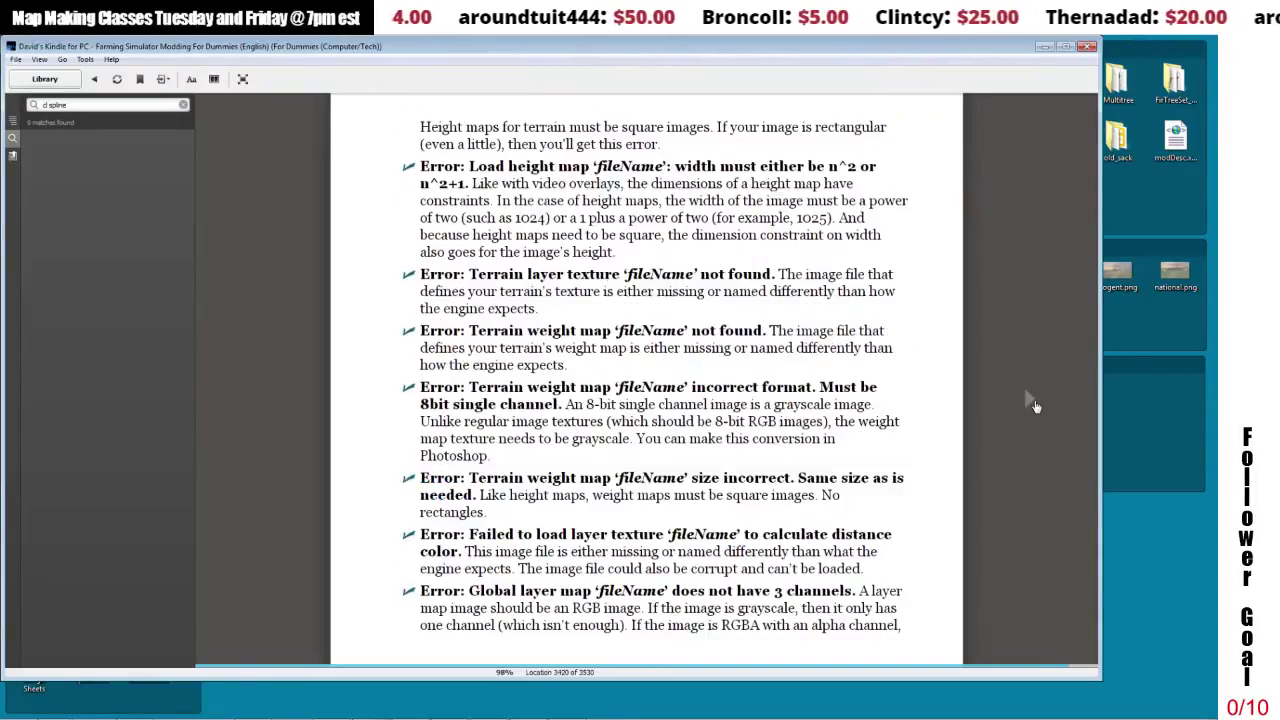
pyautogui.click(1035, 405)
pyautogui.click(1035, 405)
pyautogui.click(1035, 405)
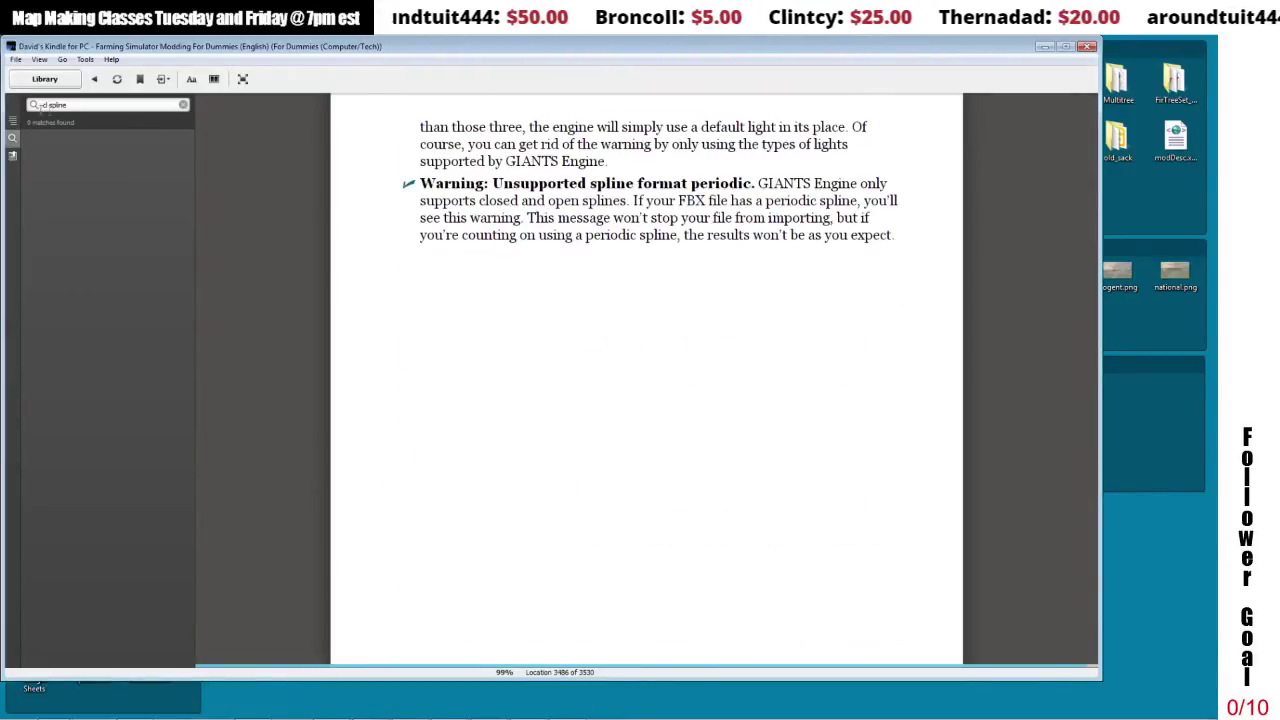
# Search the book for "traffic" and open both matches in the road spline dead-end error entry.
pyautogui.tripleClick(72, 106)
pyautogui.write('traffic')
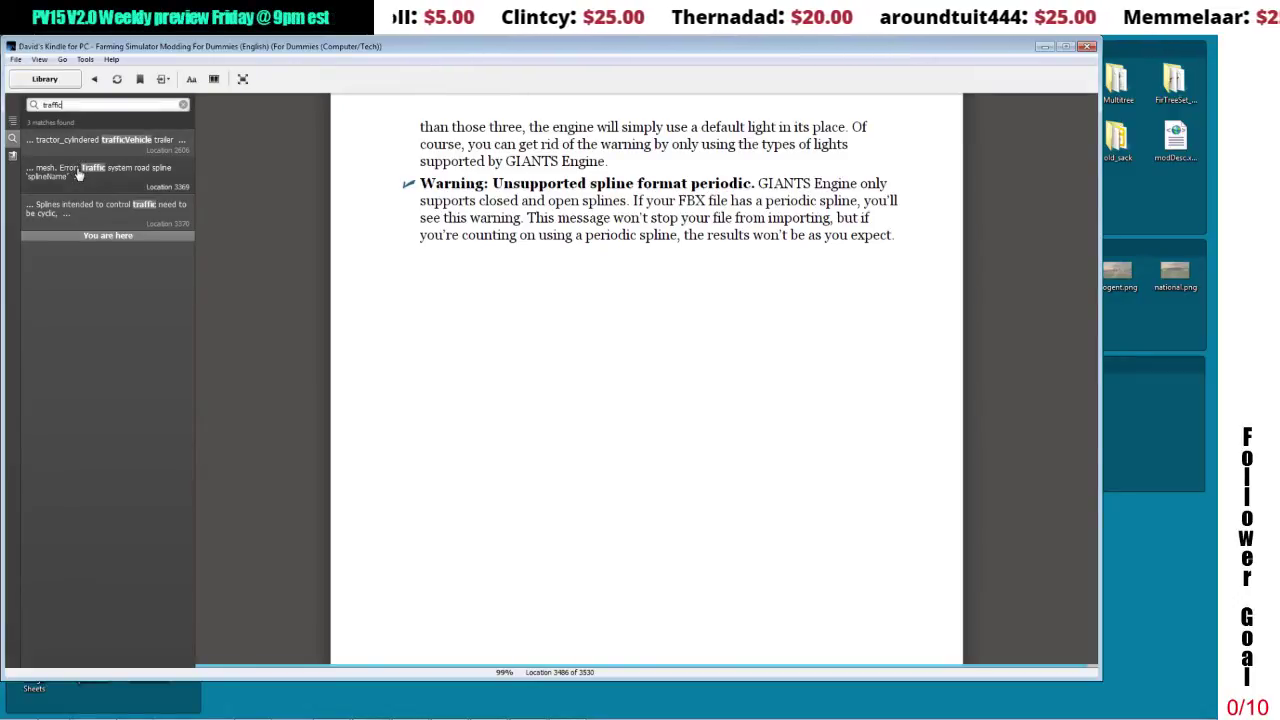
pyautogui.click(78, 174)
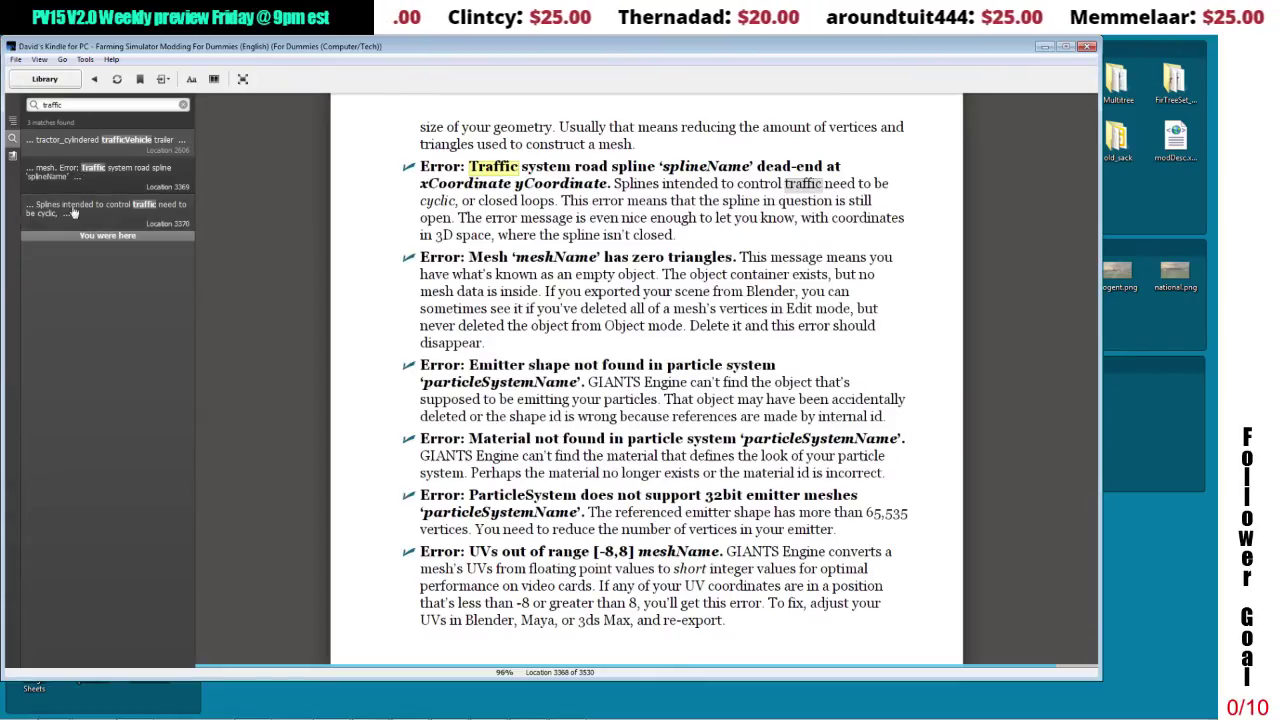
pyautogui.click(73, 212)
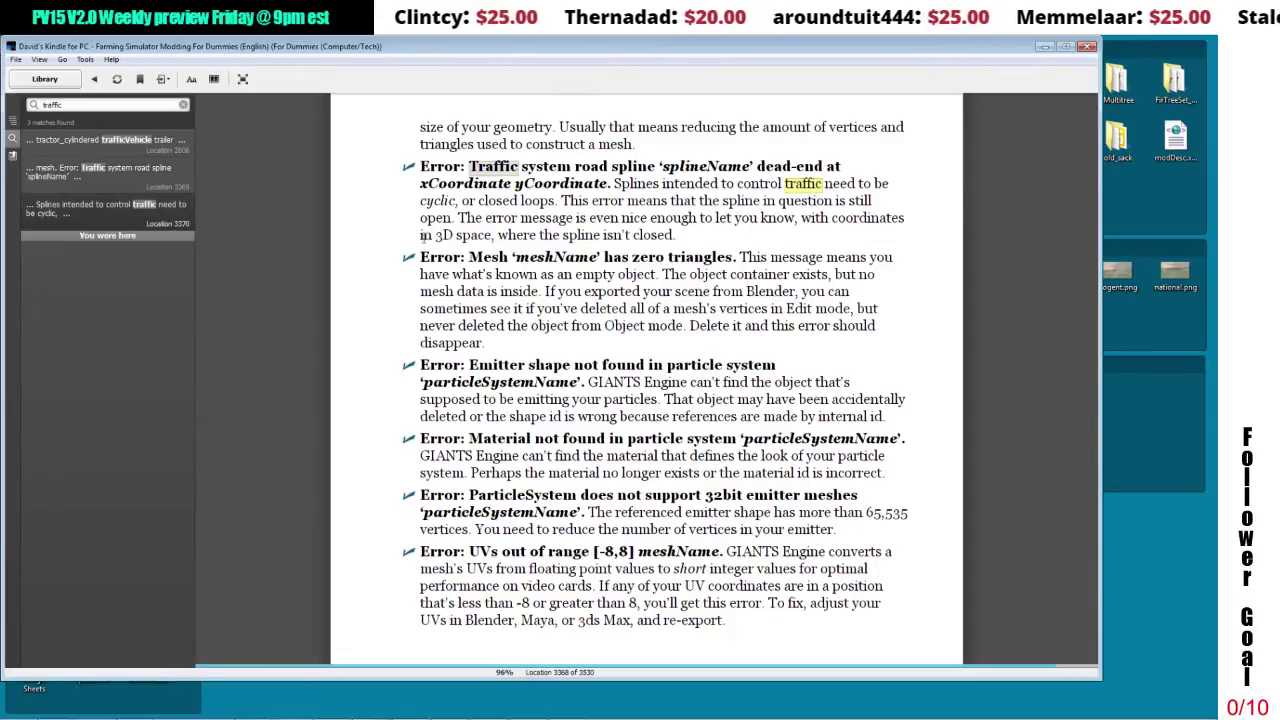
# Leaf back through the book's earlier sections, then close Kindle and return to GIANTS Editor.
pyautogui.click(266, 404)
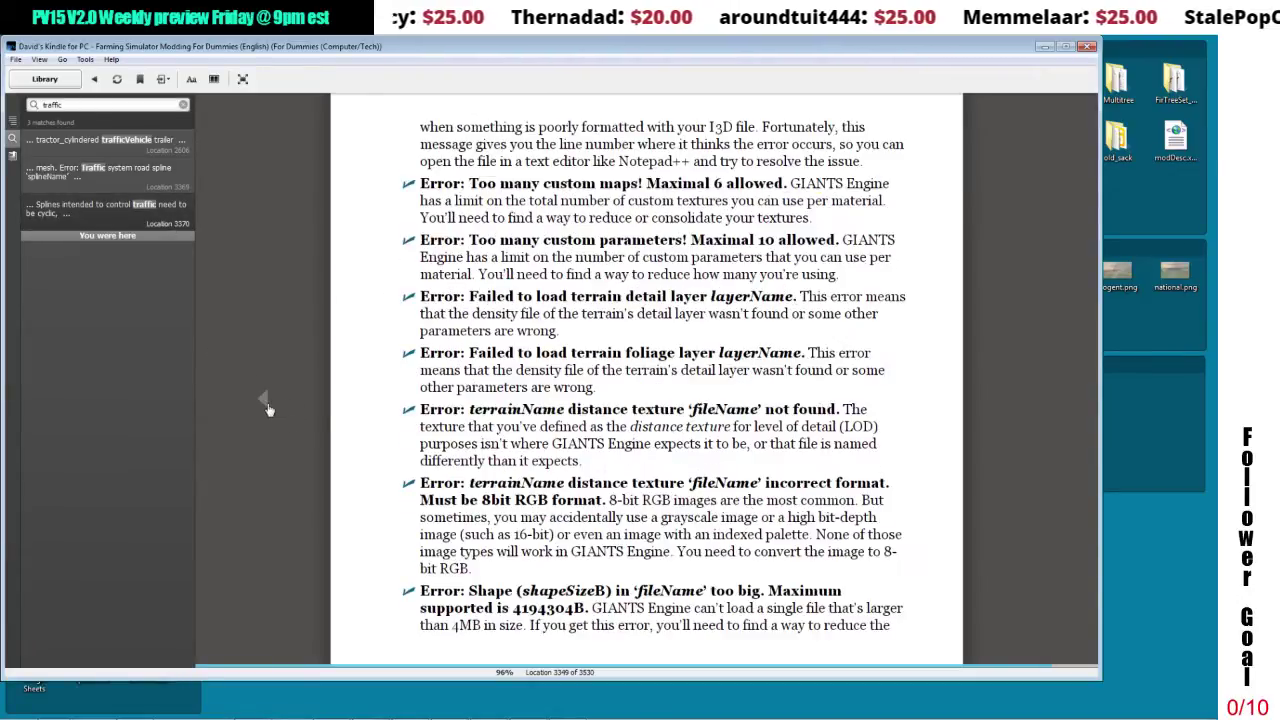
pyautogui.click(266, 404)
pyautogui.click(266, 404)
pyautogui.click(266, 404)
pyautogui.click(266, 404)
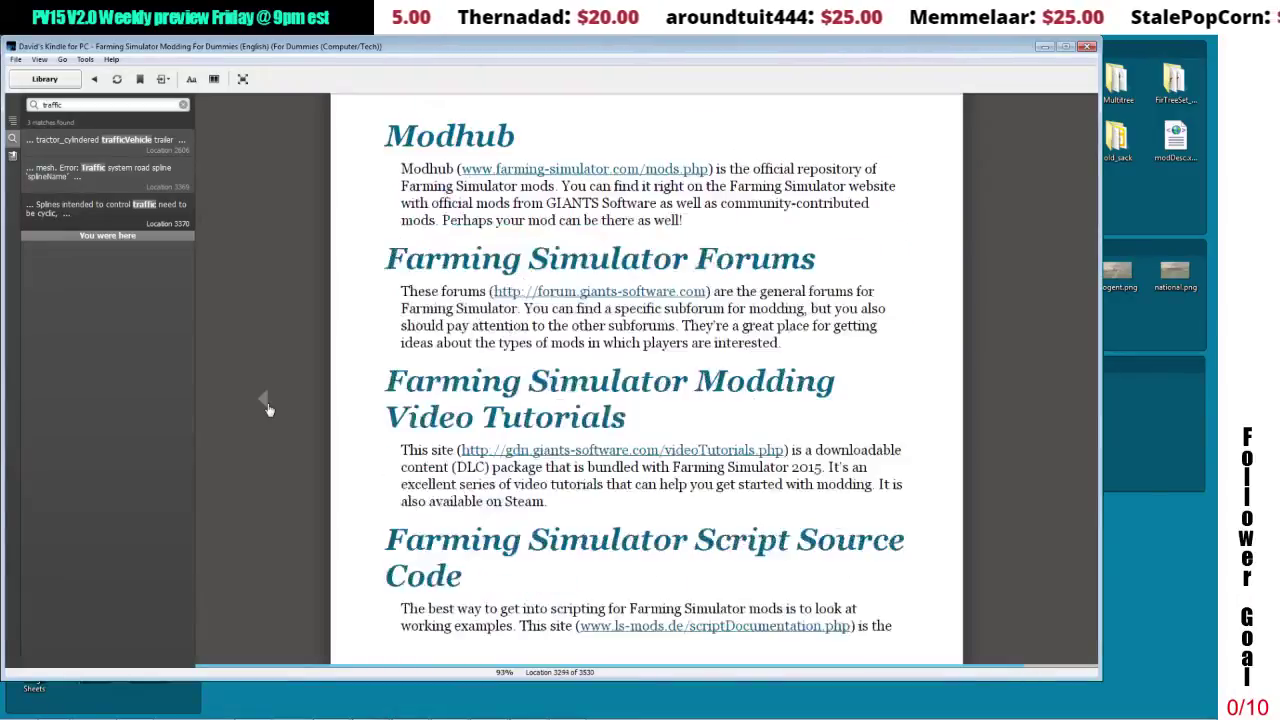
pyautogui.click(266, 404)
pyautogui.click(266, 404)
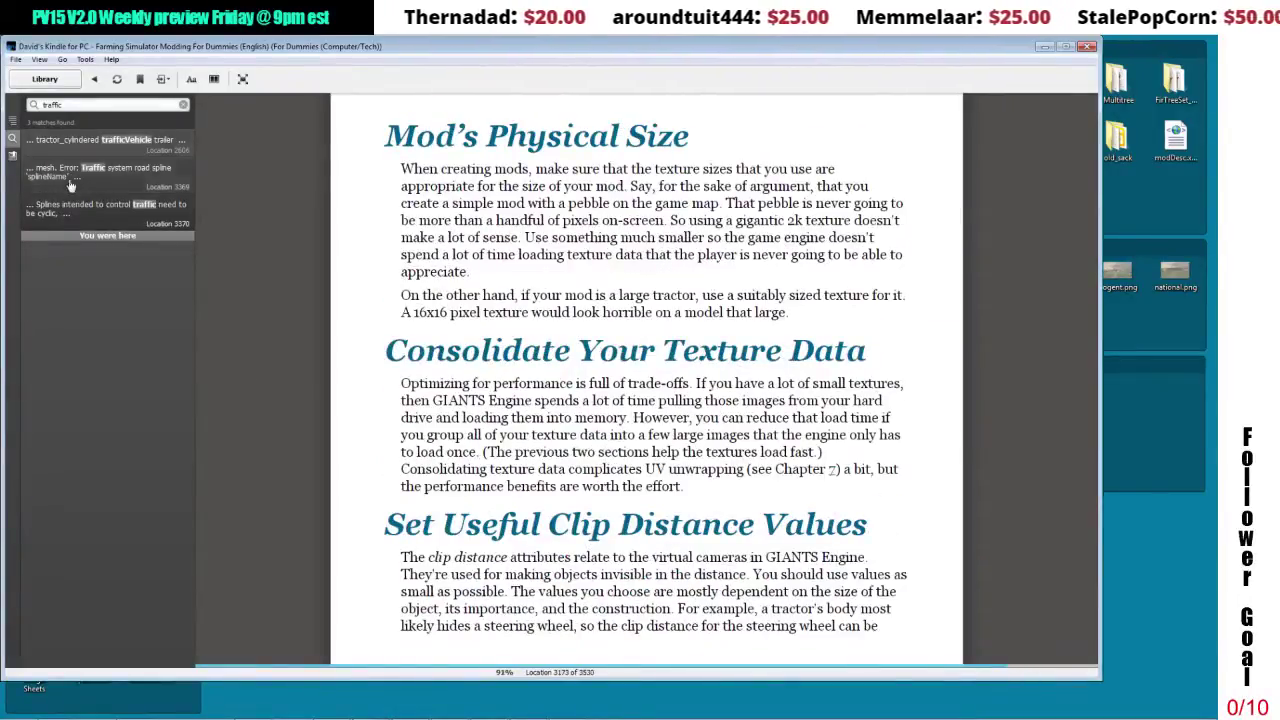
pyautogui.click(13, 122)
pyautogui.click(13, 122)
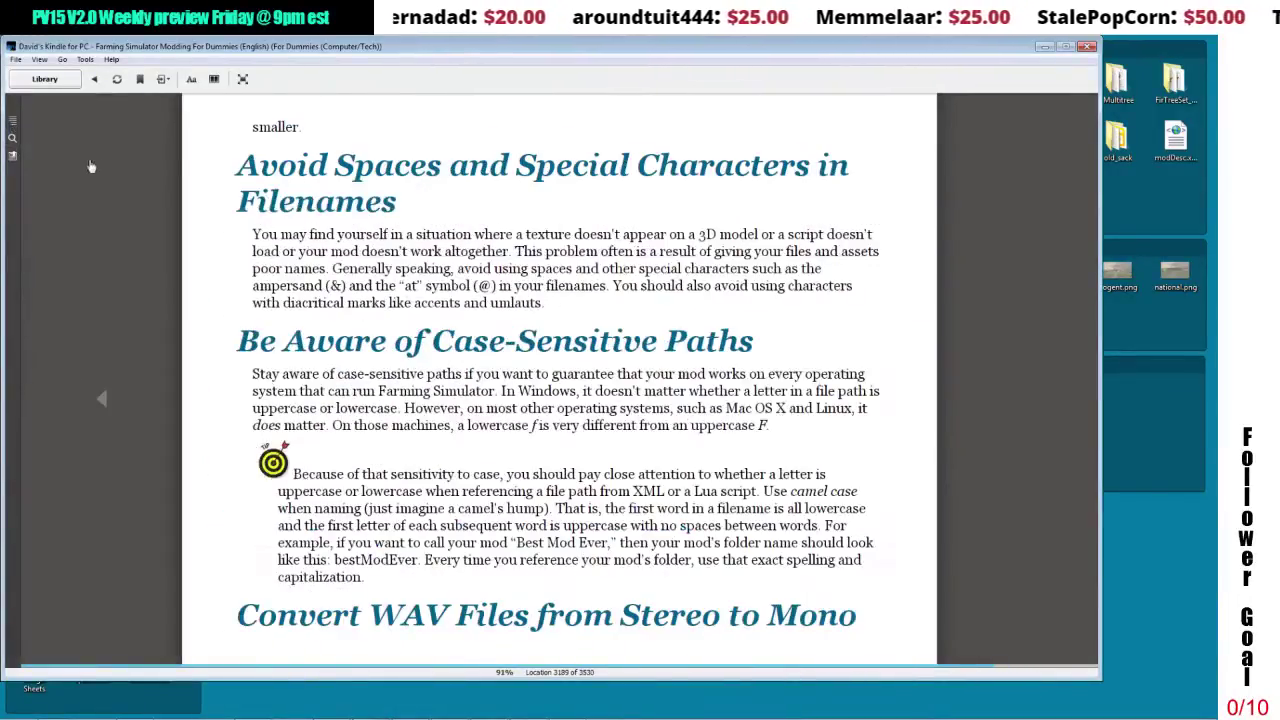
pyautogui.click(12, 138)
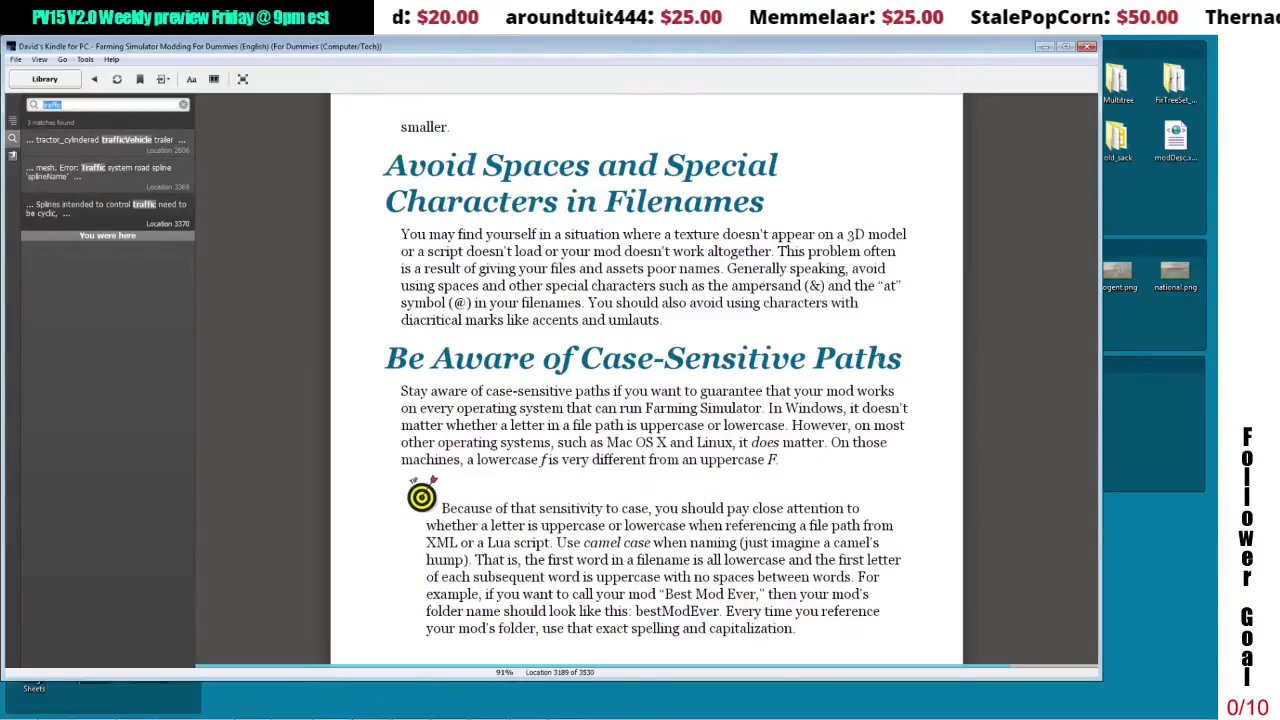
pyautogui.click(1085, 47)
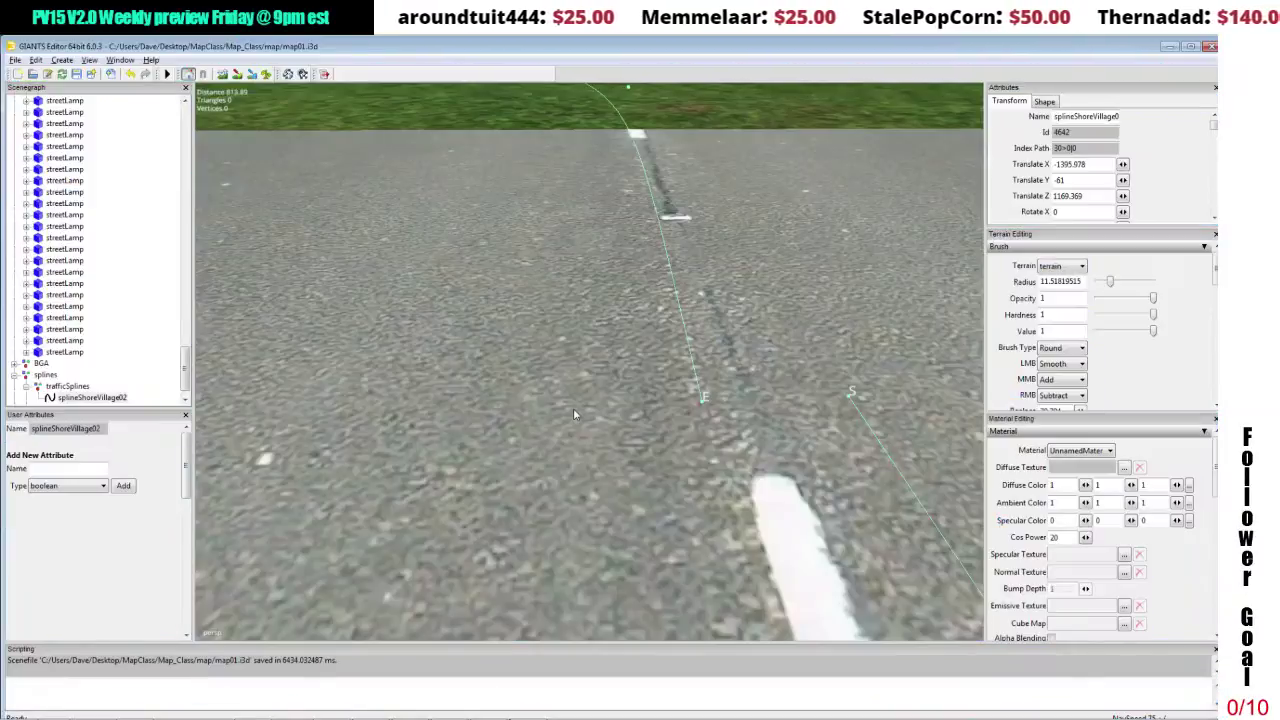
# Move the spline's E end point sideways onto the road's centre line, just before the white marking.
pyautogui.keyDown('alt'); pyautogui.moveTo(614, 370); pyautogui.dragTo(613, 367, button='middle'); pyautogui.keyUp('alt')
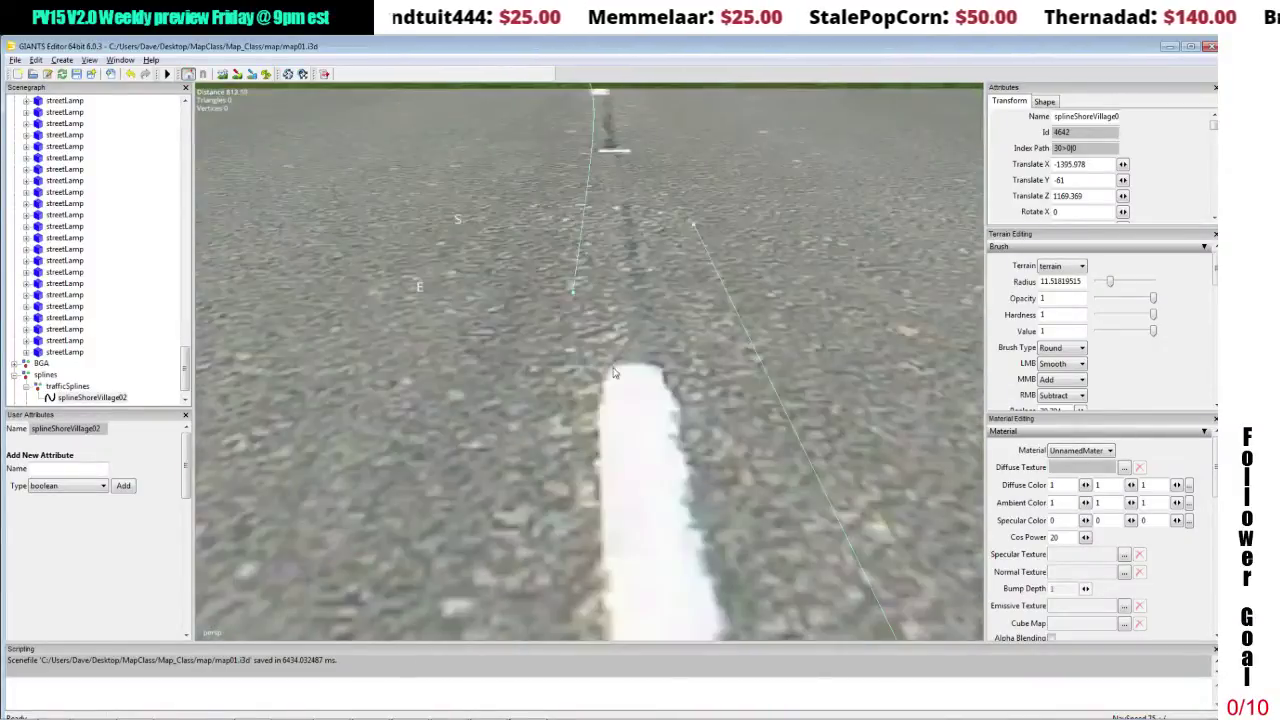
pyautogui.click(574, 297)
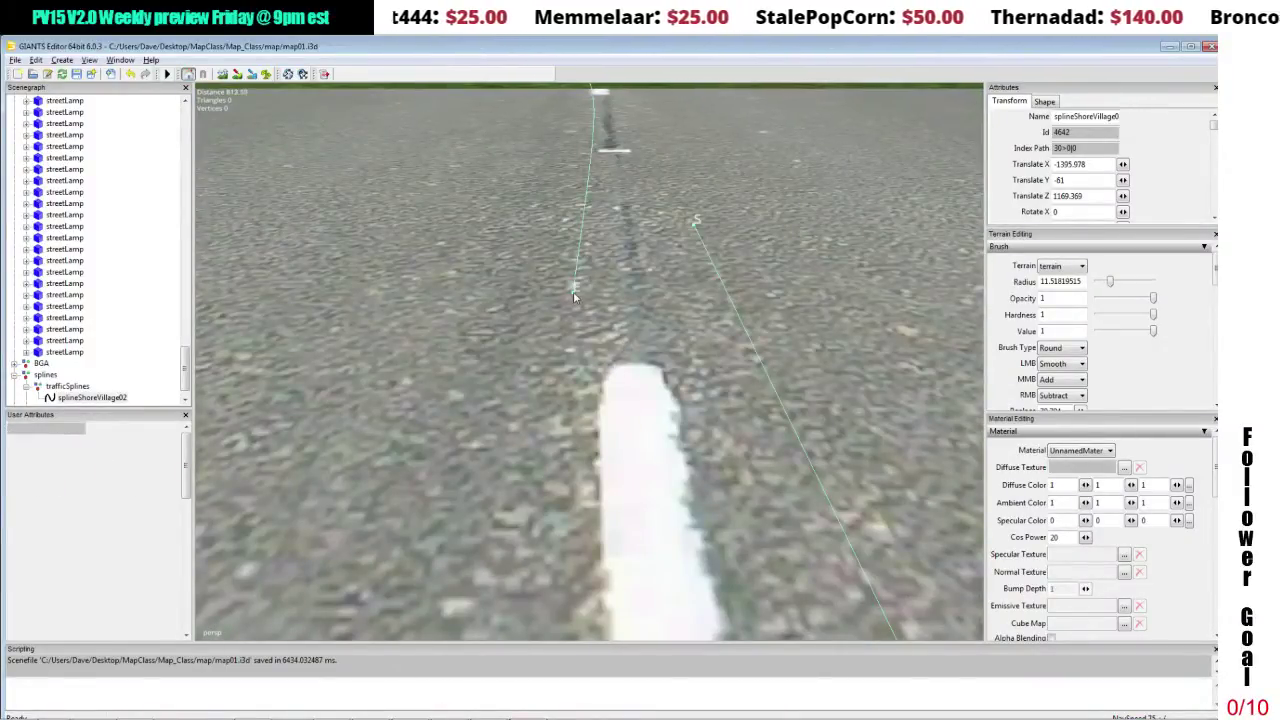
pyautogui.moveTo(562, 296); pyautogui.dragTo(608, 299)
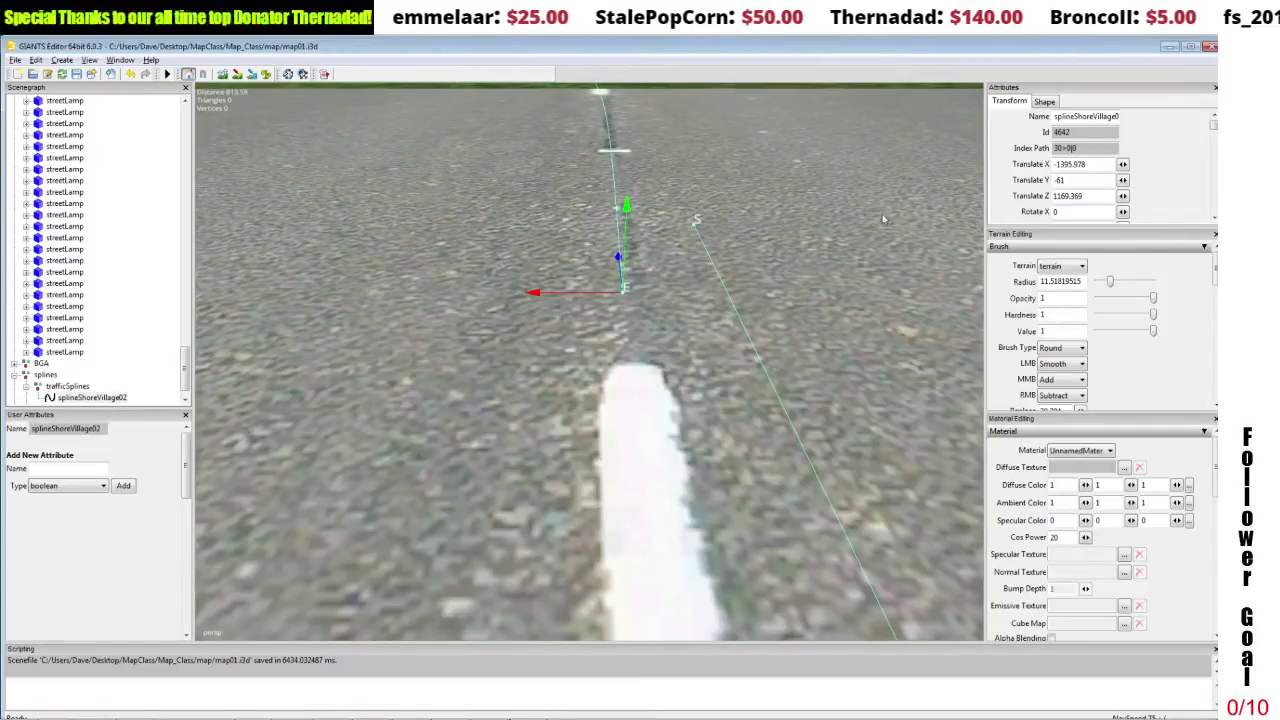
pyautogui.click(91, 62)
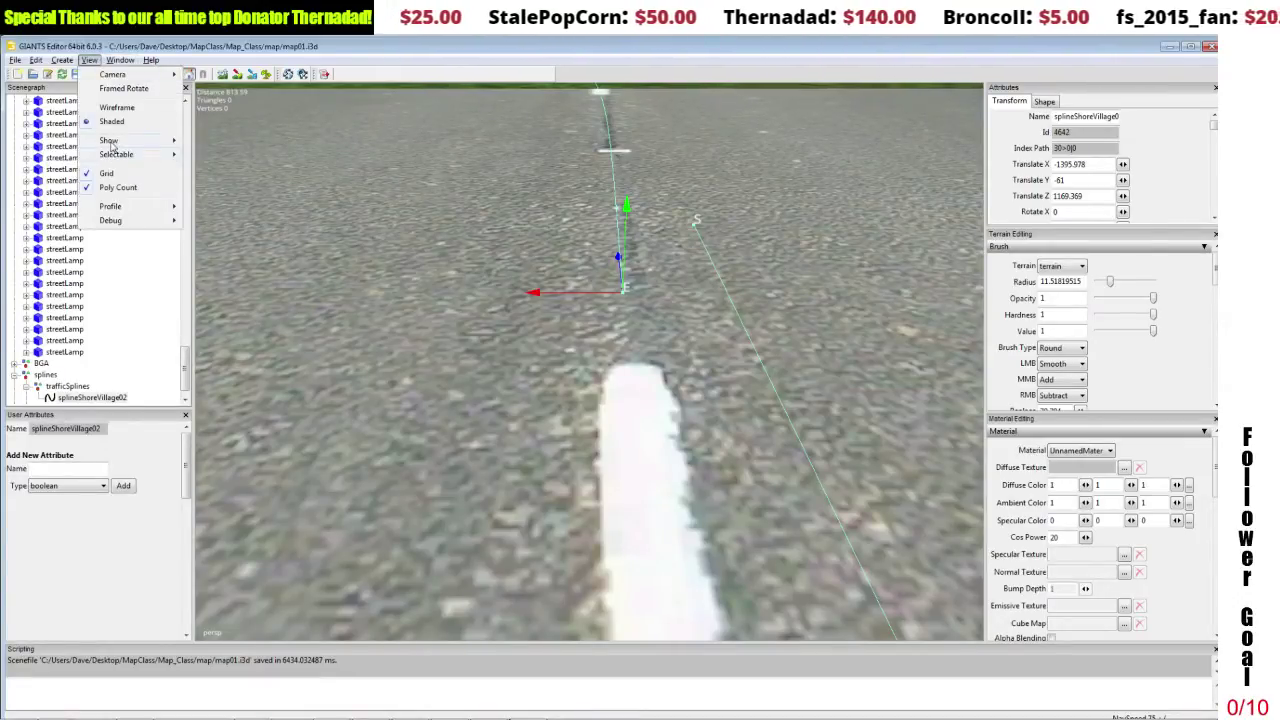
pyautogui.moveTo(112, 147)
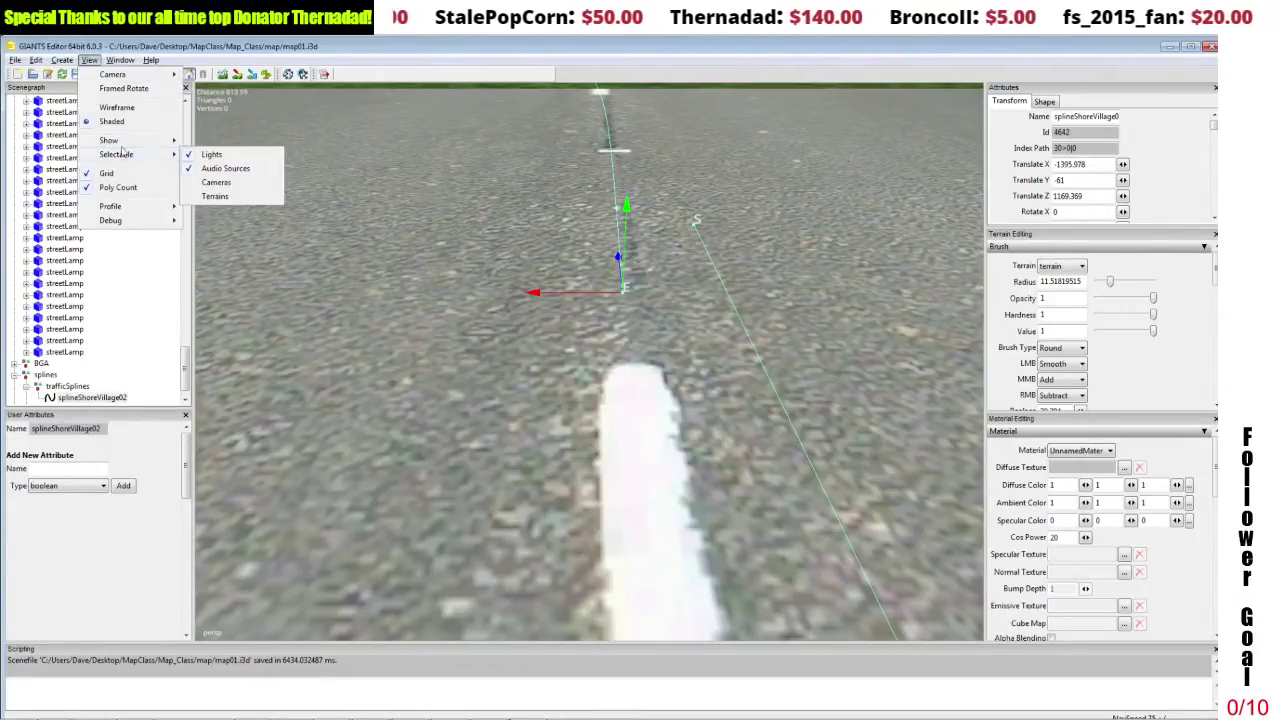
# Select the spline's S start point and shift it sideways toward the centre line, checking it against E from the side.
pyautogui.click(695, 228)
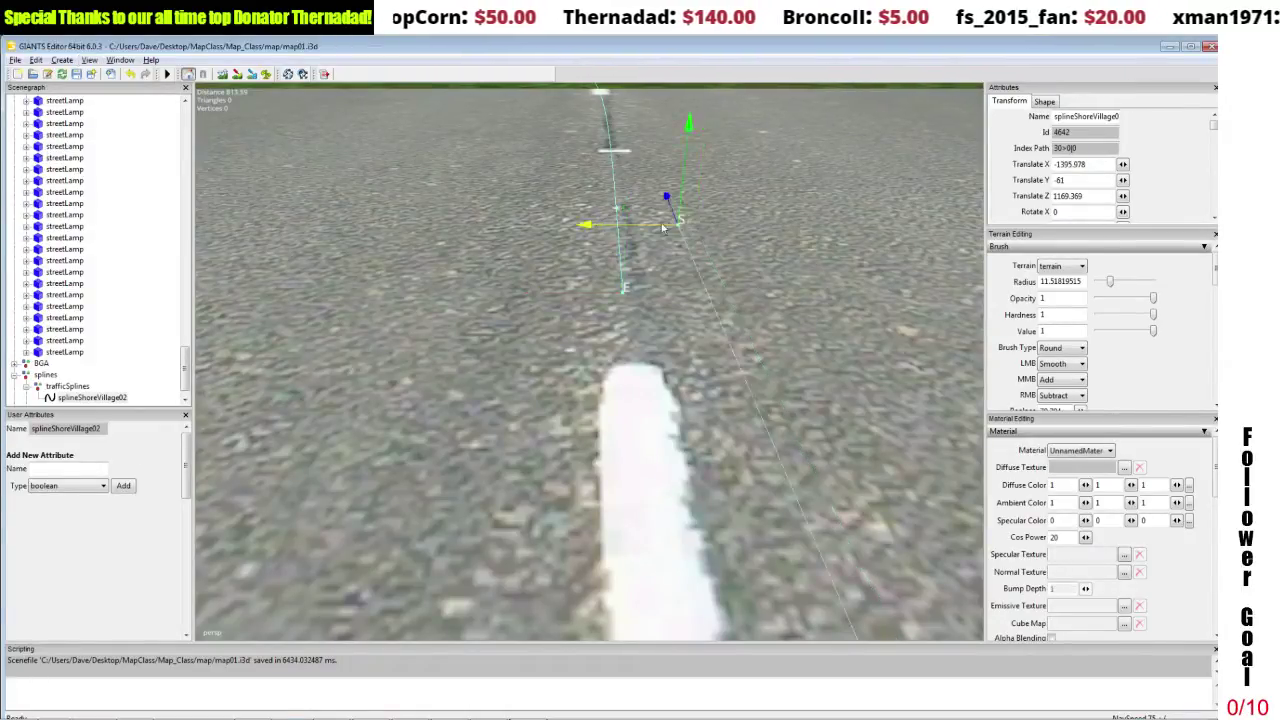
pyautogui.moveTo(611, 218); pyautogui.dragTo(590, 378)
pyautogui.moveTo(607, 294); pyautogui.dragTo(845, 283)
pyautogui.scroll(3, 682, 277)
pyautogui.scroll(-2, 857, 276)
pyautogui.scroll(2, 857, 275)
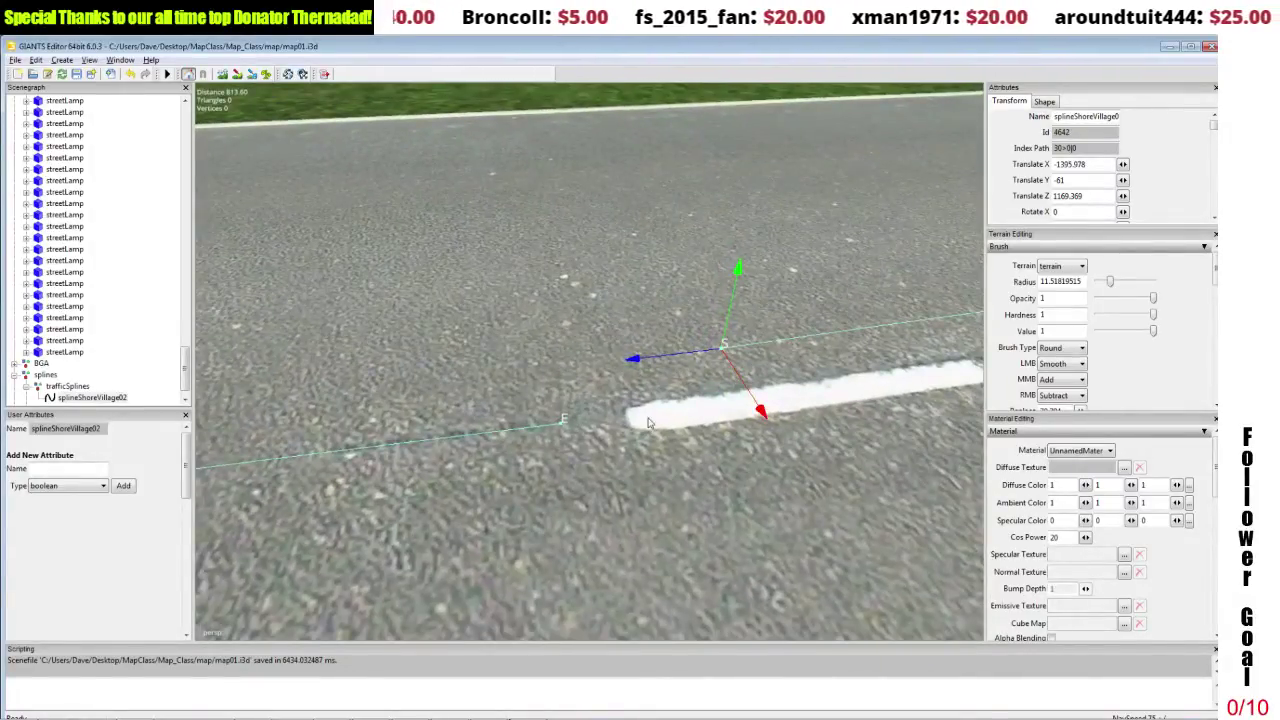
# Undo the relocation of the whole spline and move its S start point sideways, lengthwise and in height onto the E end point.
pyautogui.hotkey('ctrl', 'b')
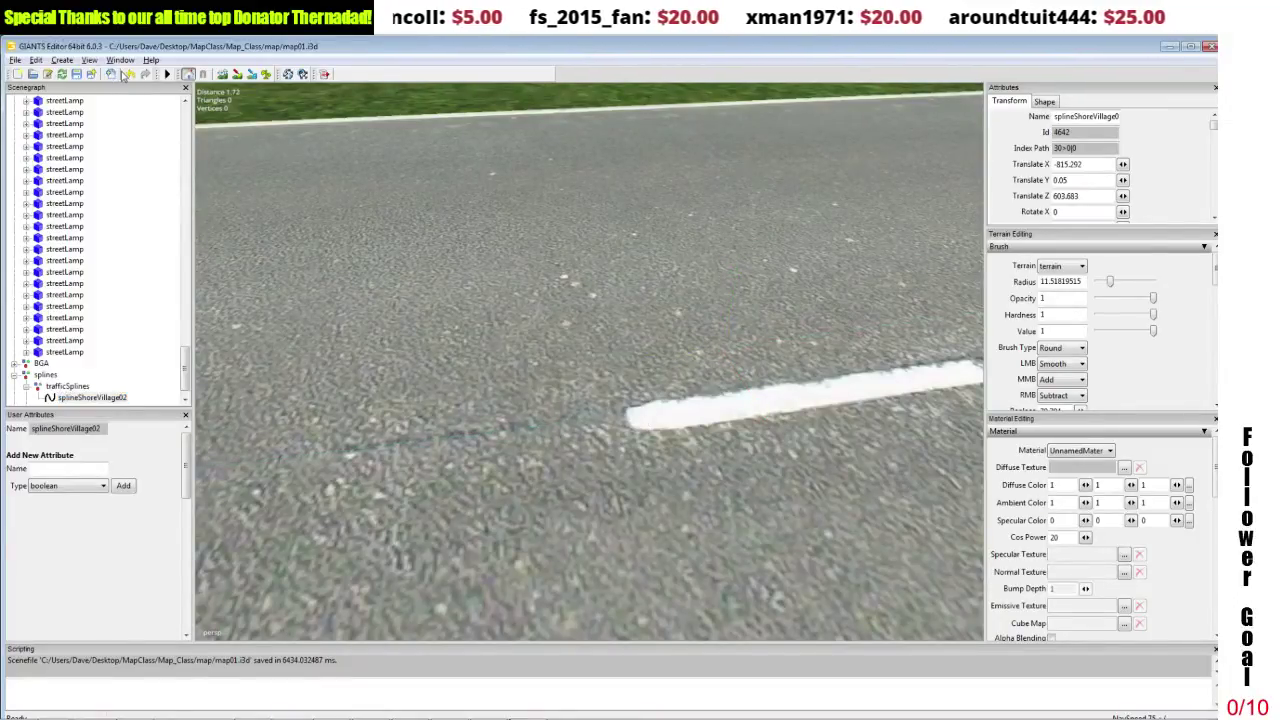
pyautogui.click(127, 75)
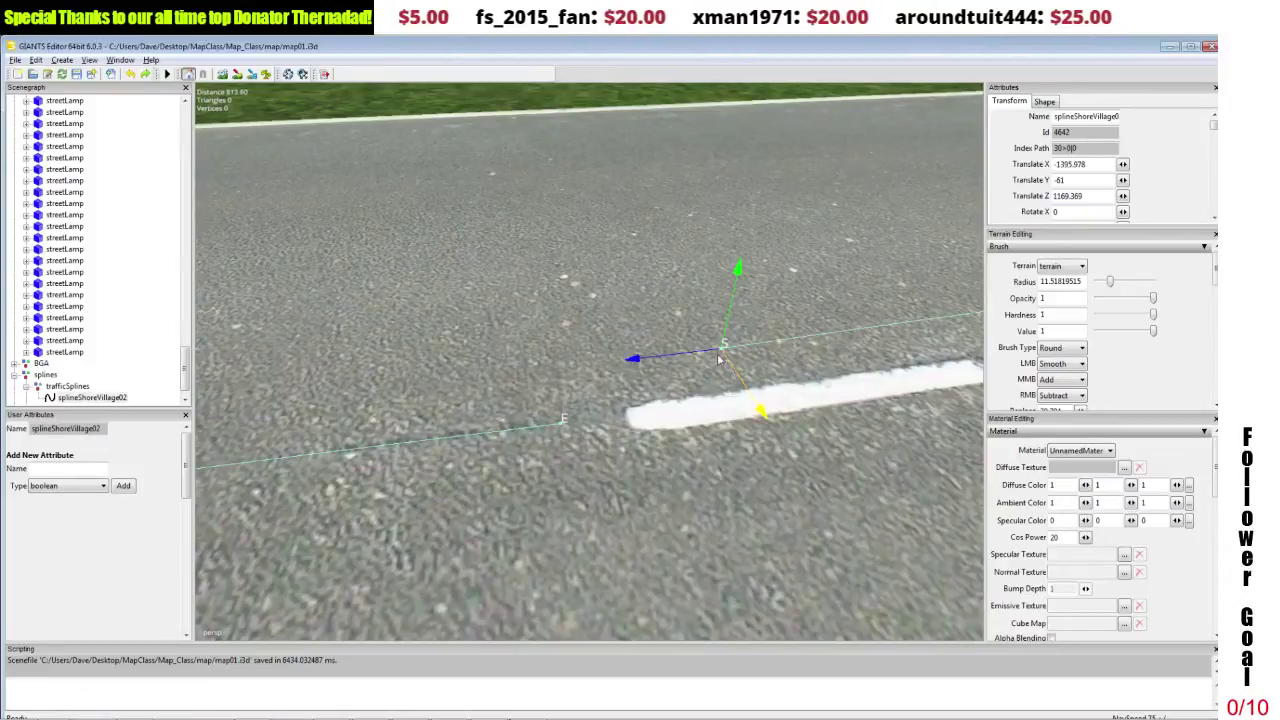
pyautogui.moveTo(718, 360); pyautogui.dragTo(573, 464)
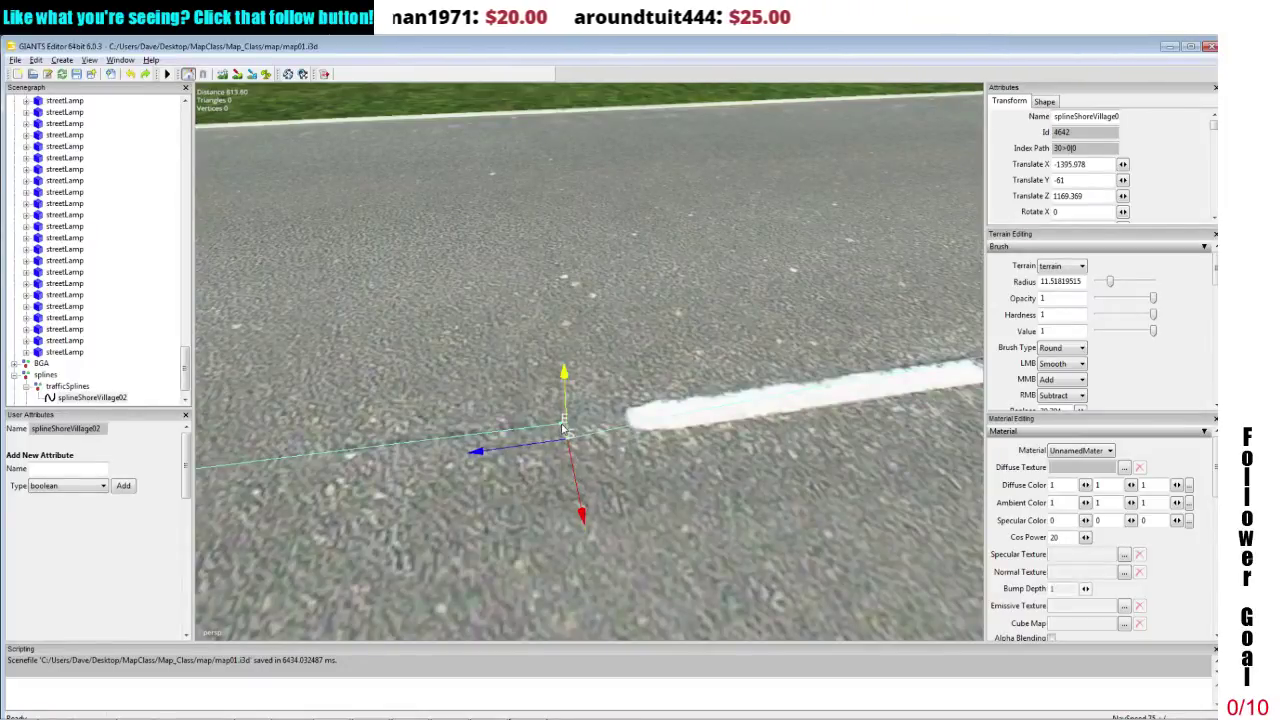
pyautogui.keyDown('alt'); pyautogui.moveTo(525, 396); pyautogui.dragTo(661, 396); pyautogui.keyUp('alt')
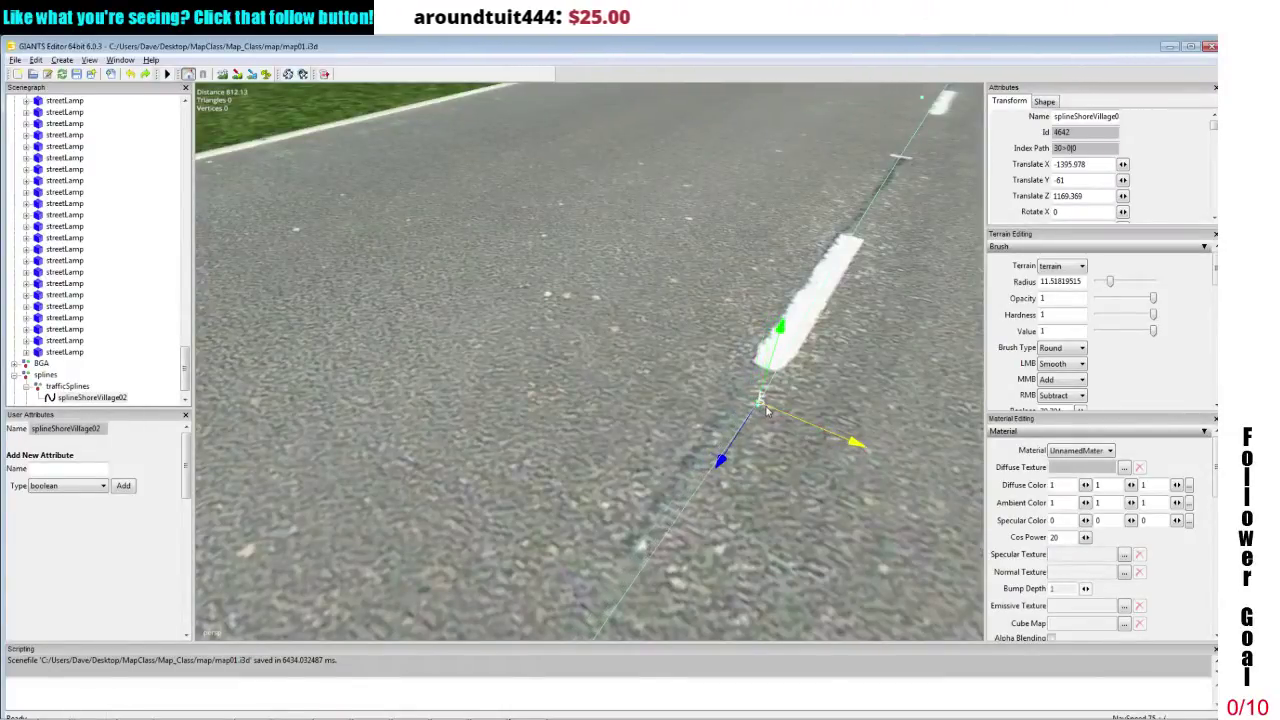
# Fine-tune the height of the spline's S start point so it sits level on the E end point.
pyautogui.moveTo(762, 396); pyautogui.dragTo(762, 400)
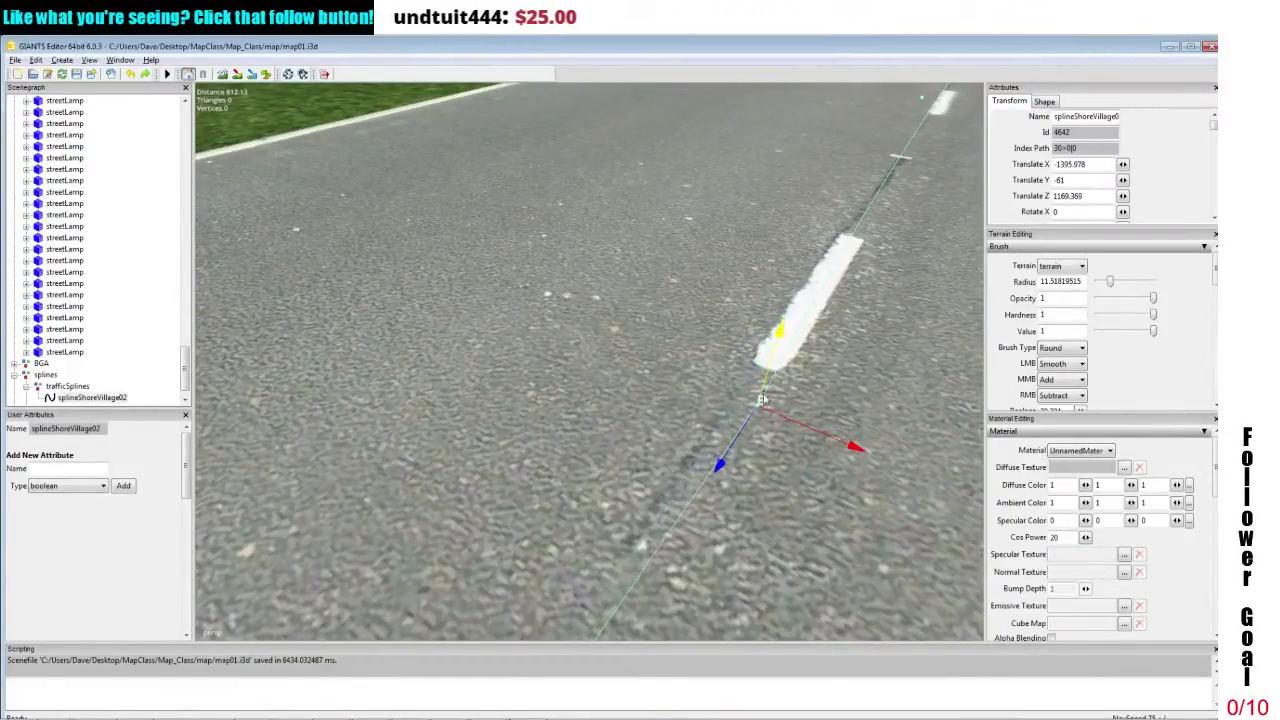
pyautogui.press('Right')
pyautogui.scroll(3, 762, 394)
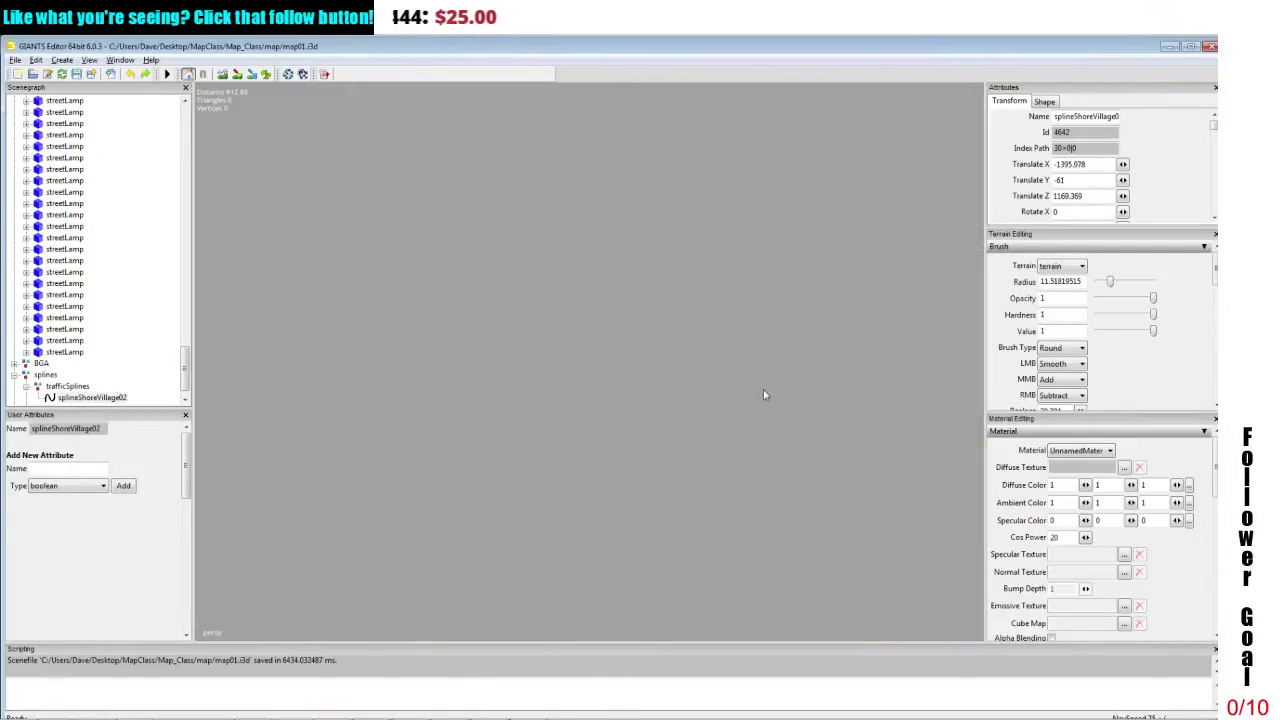
pyautogui.scroll(-3, 763, 389)
pyautogui.moveTo(763, 389)
pyautogui.keyDown('alt'); pyautogui.mouseDown()
pyautogui.moveTo(755, 366)
pyautogui.moveTo(752, 394)
pyautogui.mouseUp(); pyautogui.keyUp('alt')
pyautogui.scroll(1, 757, 374)
pyautogui.scroll(1, 752, 394)
pyautogui.press('w')
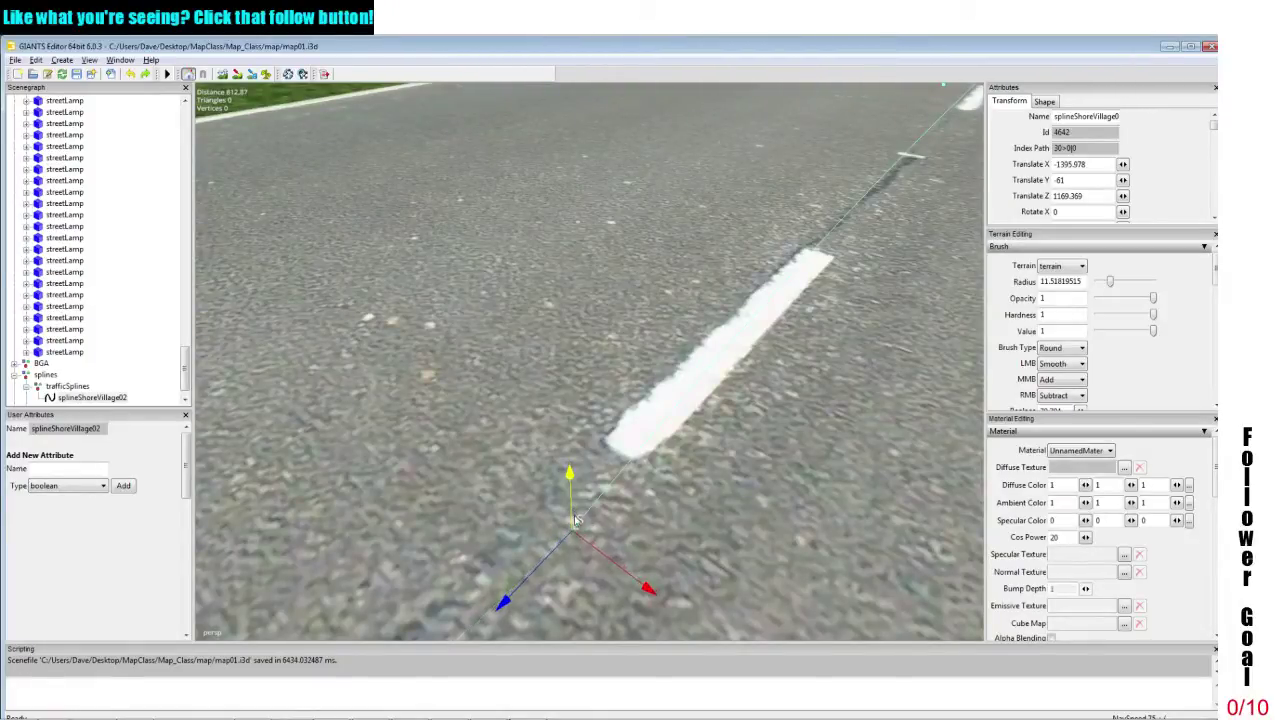
# Shift the spline's S start point lengthwise along the road's centre line onto the E end point and save the map.
pyautogui.moveTo(561, 548); pyautogui.dragTo(586, 512)
pyautogui.scroll(1, 532, 512)
pyautogui.scroll(-1, 532, 519)
pyautogui.keyDown('alt'); pyautogui.moveTo(586, 512); pyautogui.dragTo(575, 510, button='middle'); pyautogui.keyUp('alt')
pyautogui.moveTo(576, 511); pyautogui.dragTo(618, 570, button='right')
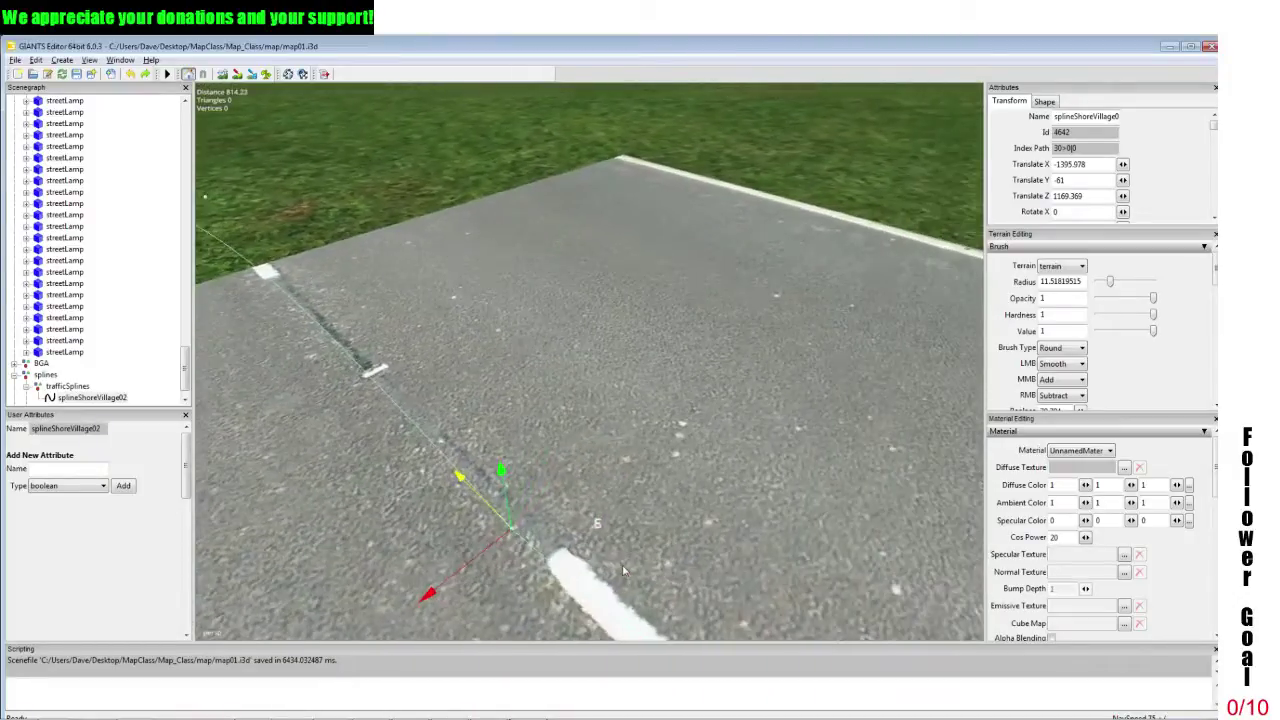
pyautogui.keyDown('alt'); pyautogui.moveTo(617, 570); pyautogui.dragTo(571, 532); pyautogui.keyUp('alt')
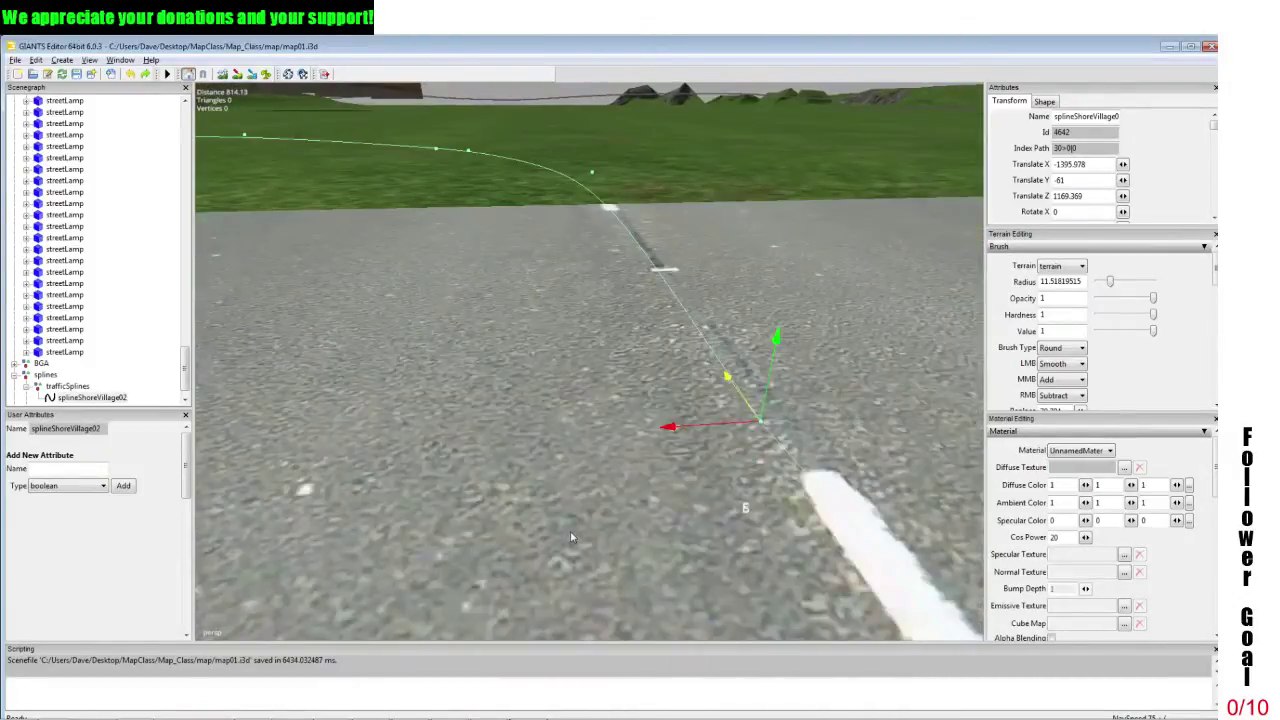
pyautogui.keyDown('alt'); pyautogui.moveTo(571, 537); pyautogui.dragTo(569, 536, button='middle'); pyautogui.keyUp('alt')
pyautogui.moveTo(569, 536); pyautogui.dragTo(707, 528, button='right')
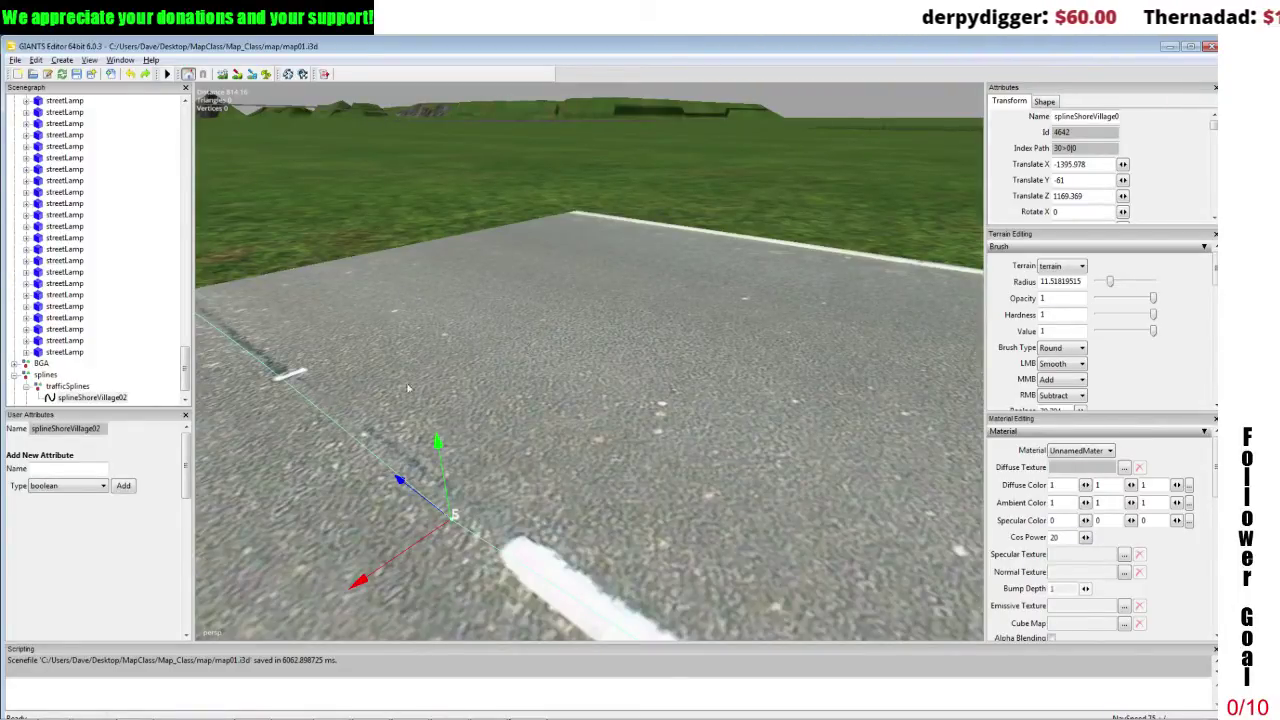
# Switch to the desktop, launch Farming Simulator 15 and choose the unused Savegame 18 for a new career.
pyautogui.moveTo(573, 712)
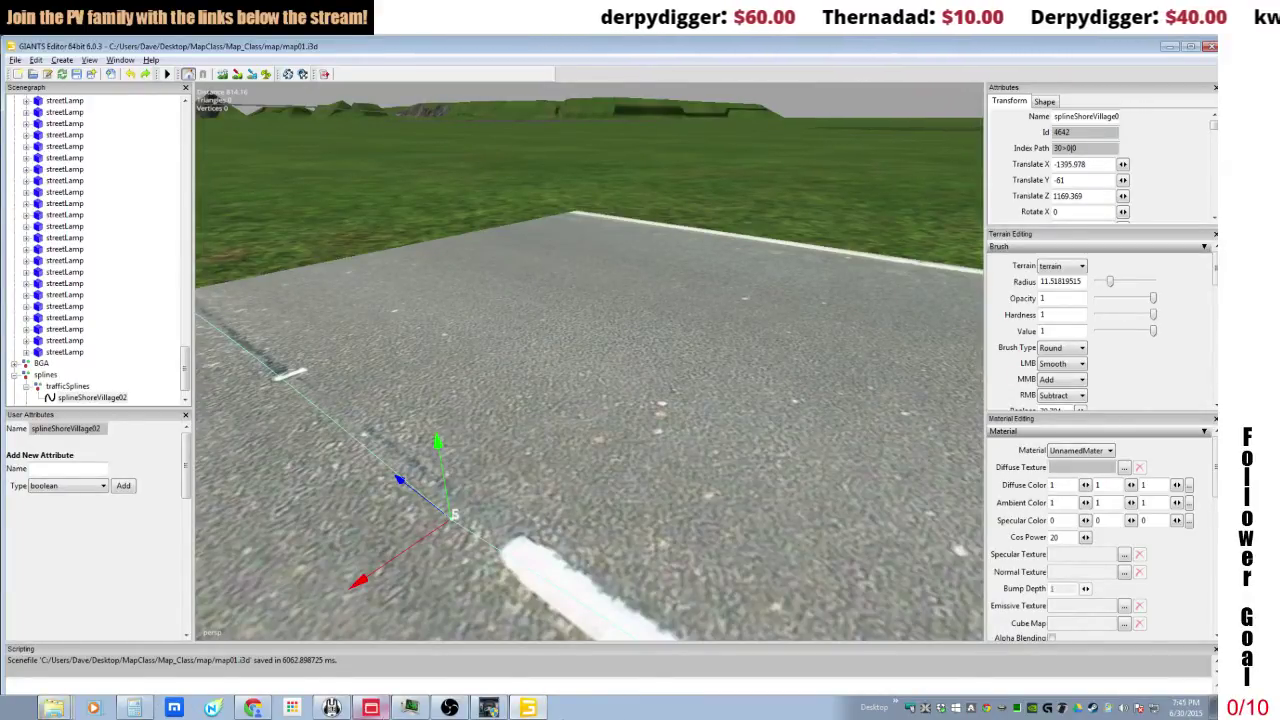
pyautogui.click(531, 710)
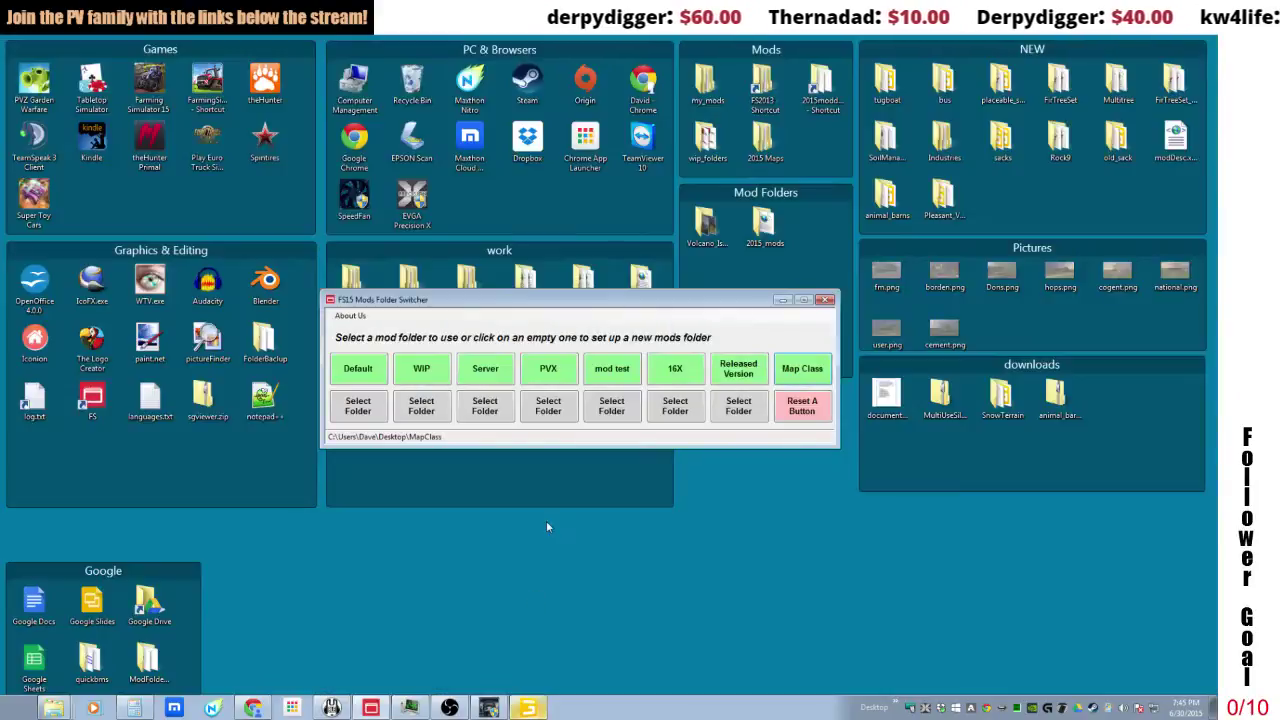
pyautogui.doubleClick(147, 100)
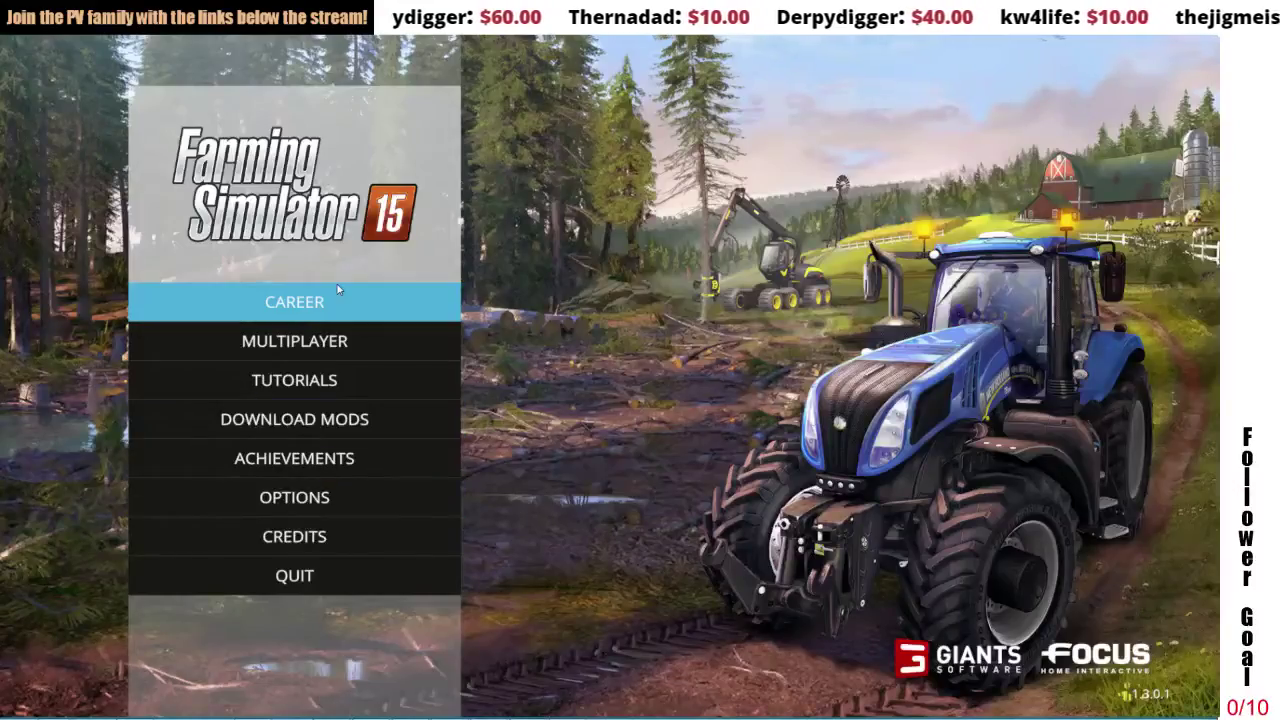
pyautogui.click(340, 290)
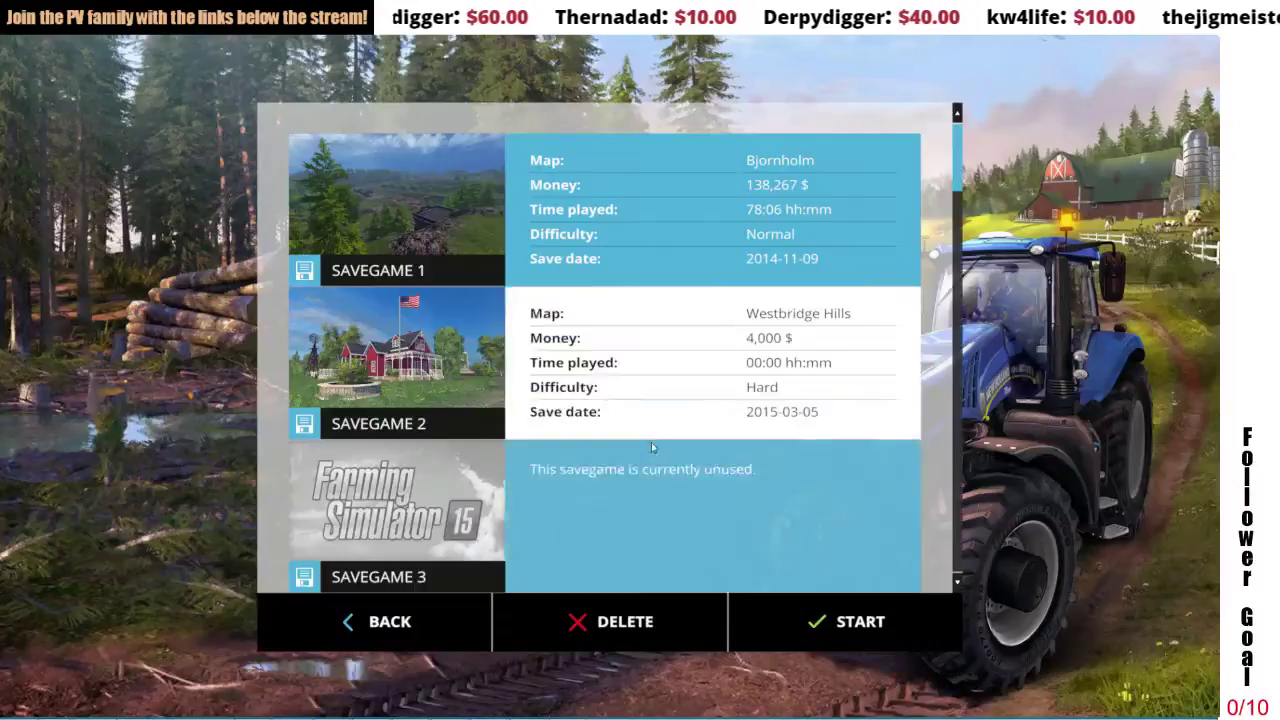
pyautogui.click(959, 527)
pyautogui.click(860, 535)
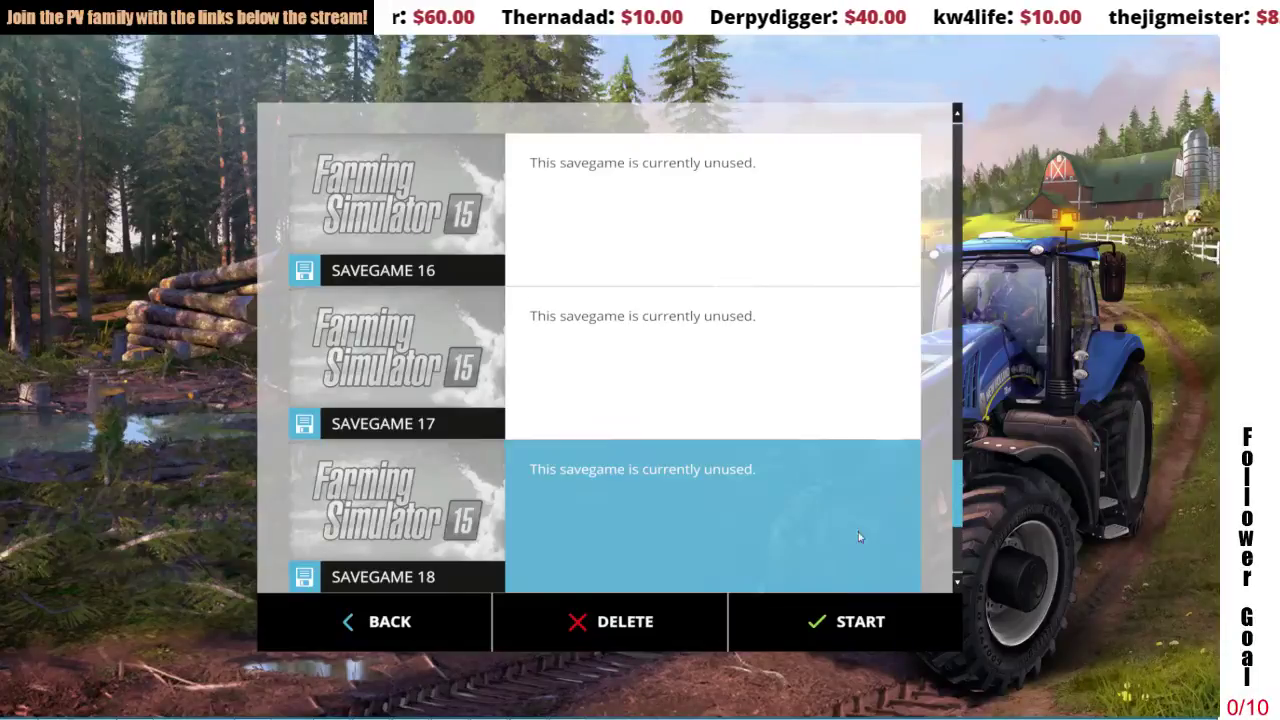
pyautogui.click(850, 621)
# Choose the difficulty, load Sample Mod Map and enter the game past the briefing and welcome message.
pyautogui.click(561, 263)
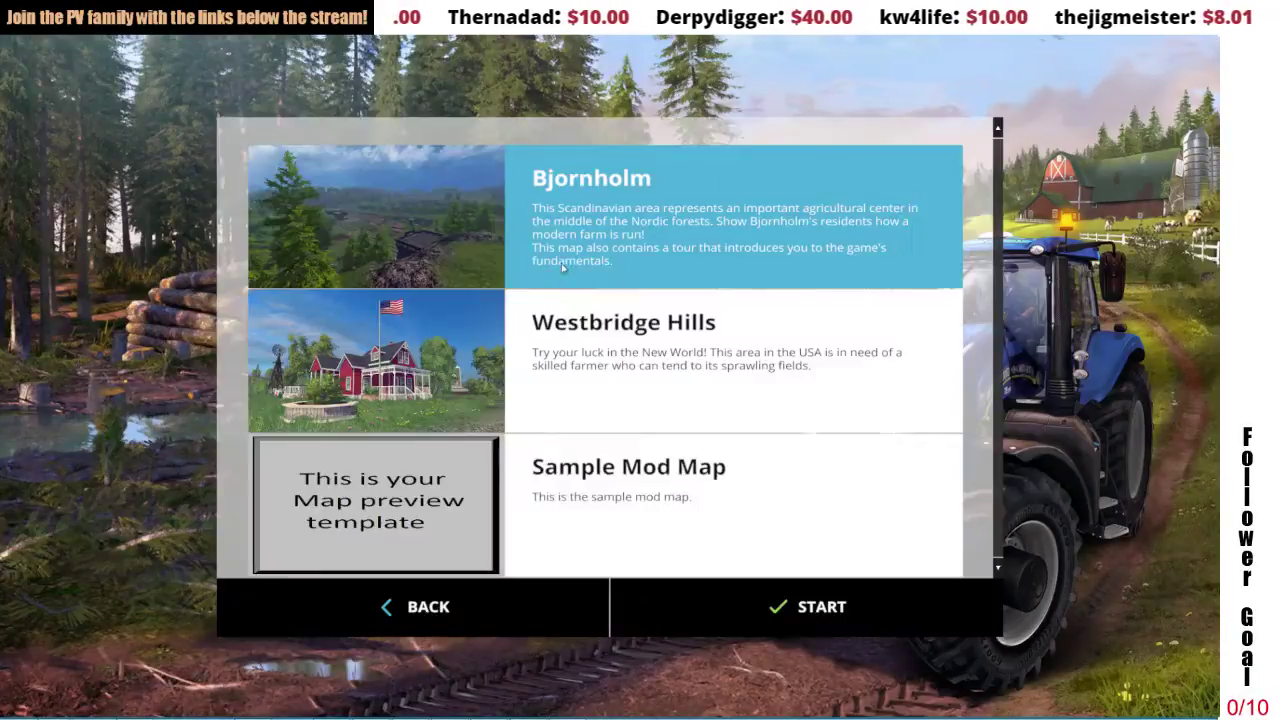
pyautogui.click(571, 496)
pyautogui.click(688, 605)
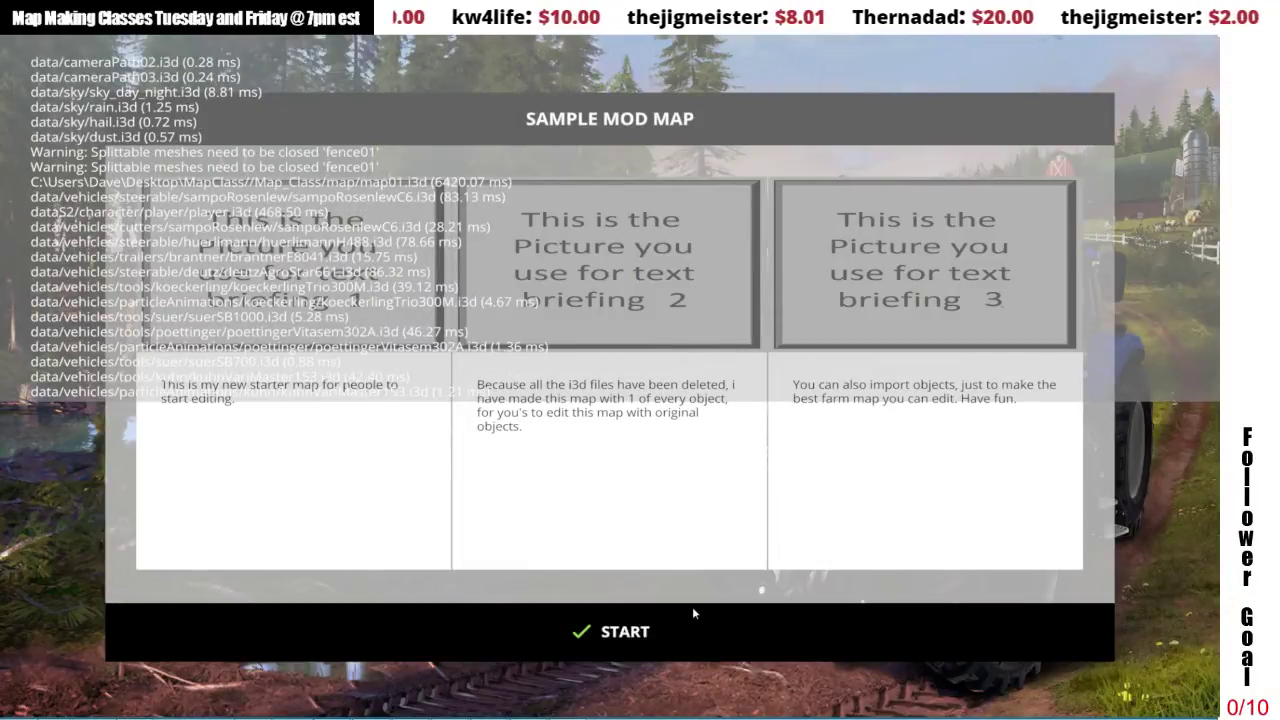
pyautogui.click(692, 606)
pyautogui.click(728, 506)
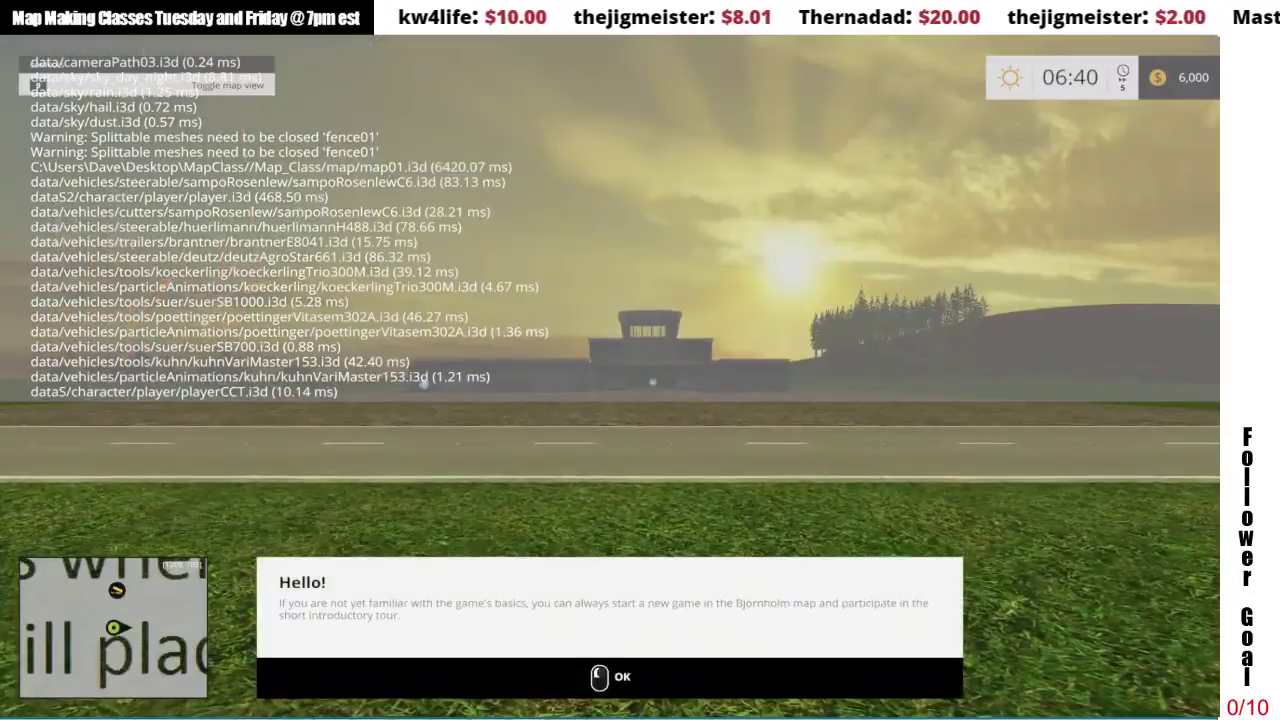
pyautogui.click(610, 377)
pyautogui.click(610, 377)
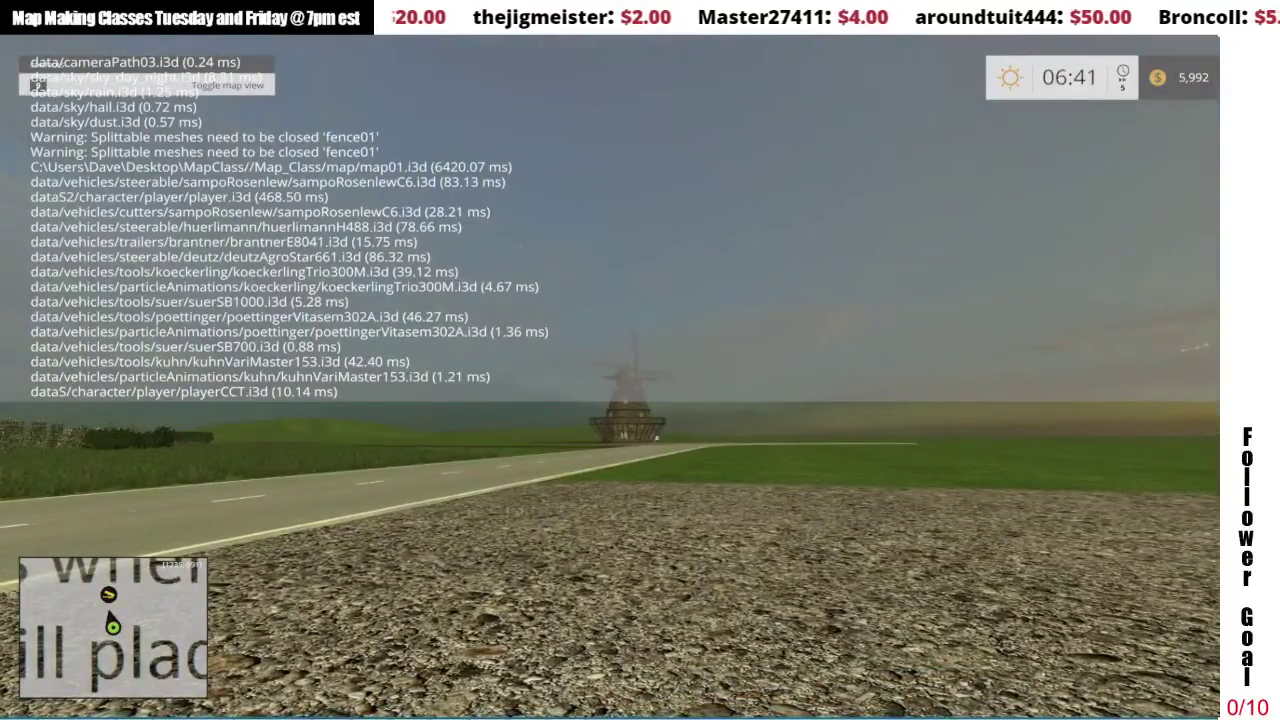
# Examine the in-game console log for traffic spline errors and other warnings, then hide the console.
pyautogui.press('`')
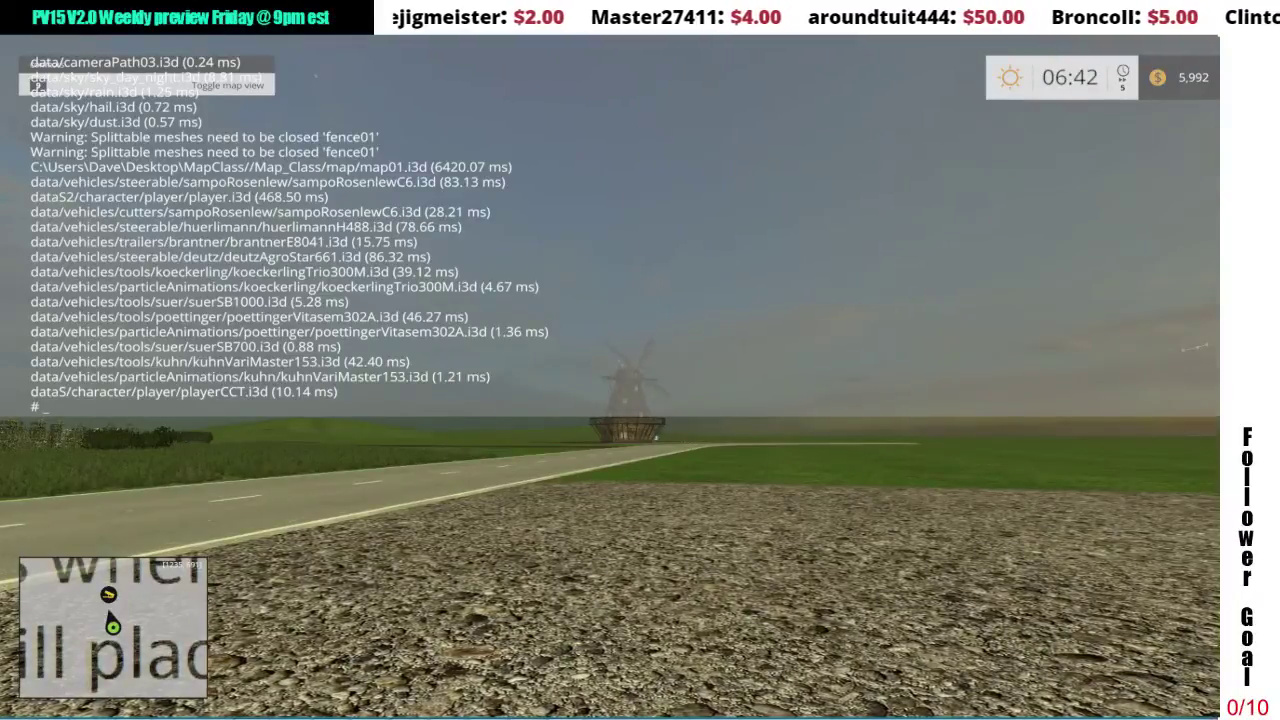
pyautogui.press('`')
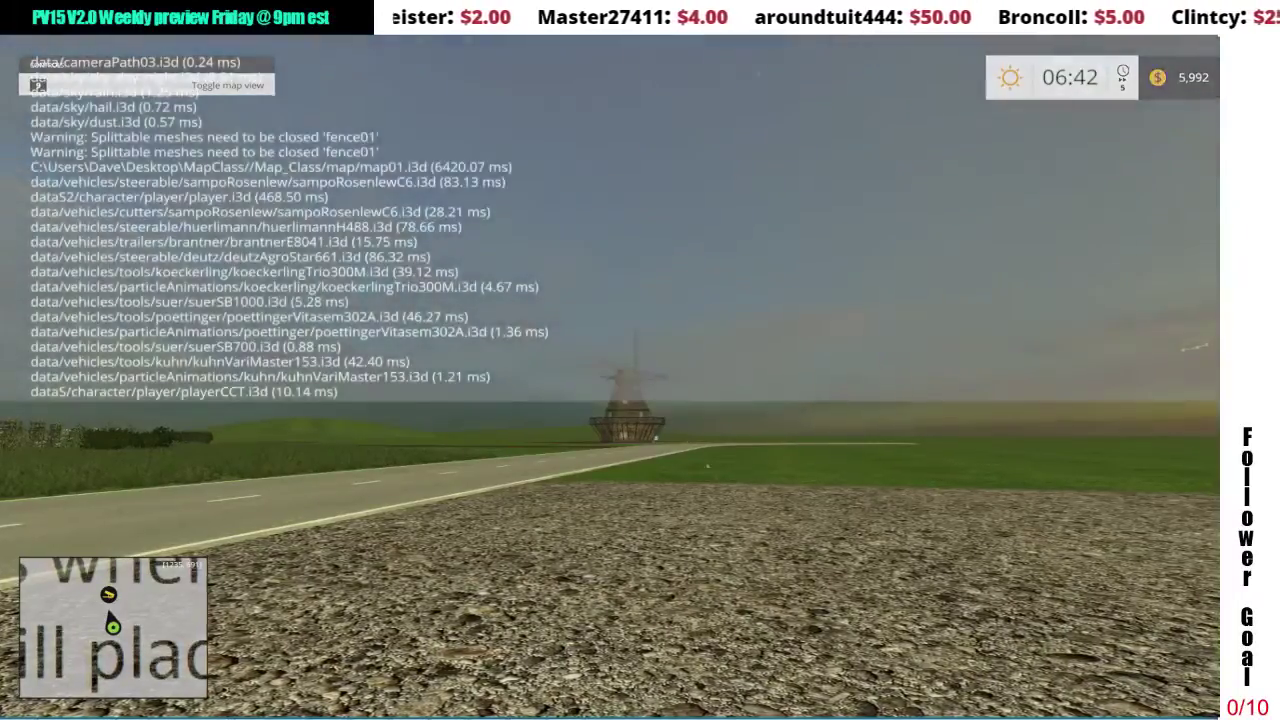
pyautogui.press('`')
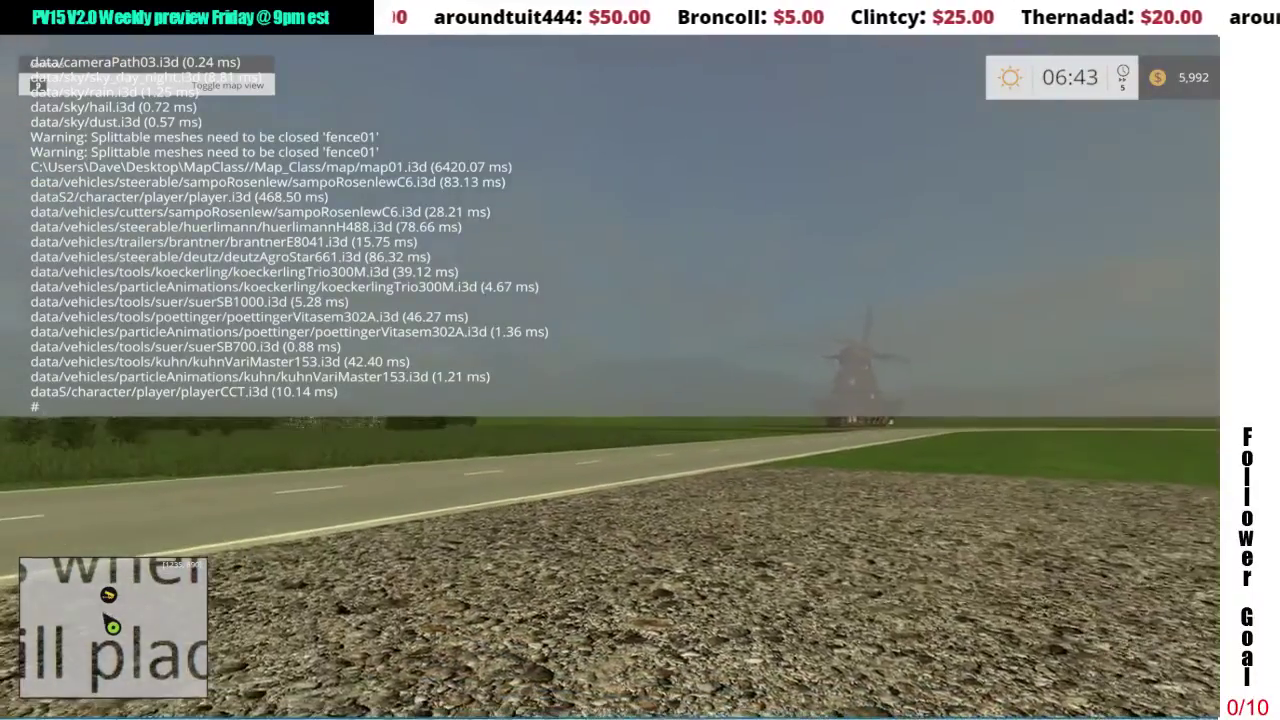
pyautogui.press('`')
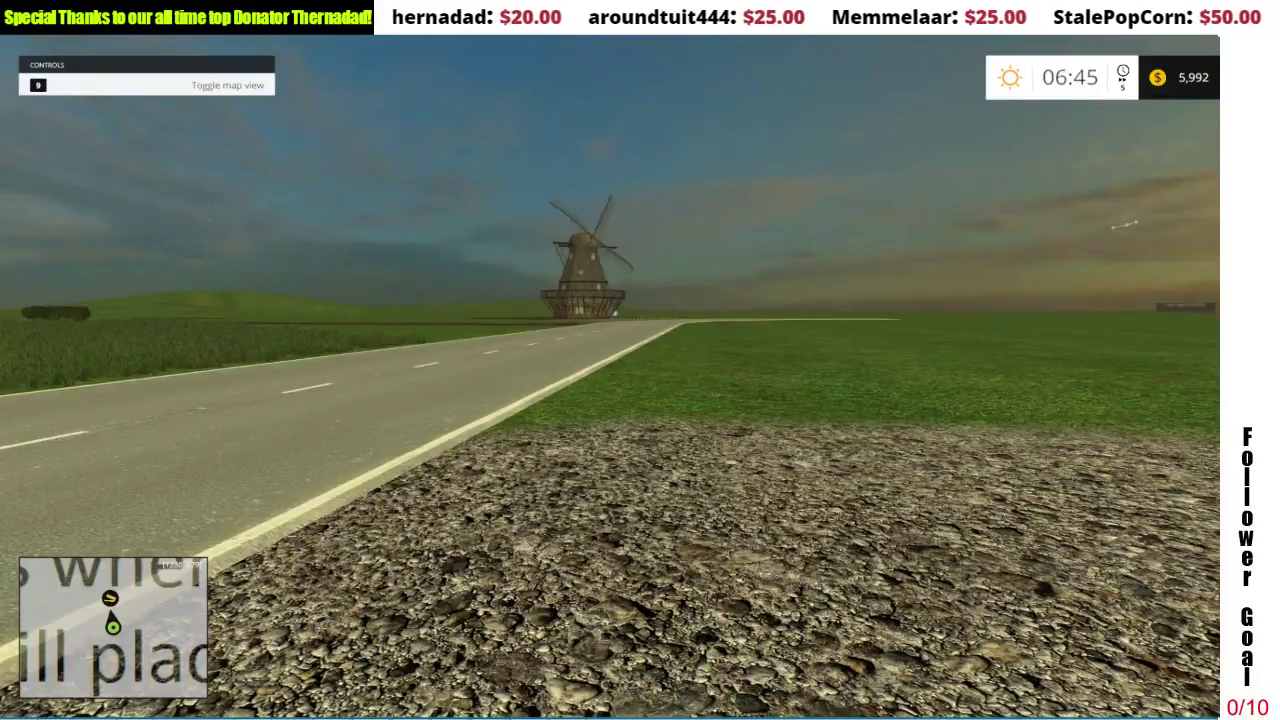
# Walk along the road toward the windmill, looking both ways for traffic running on the spline.
pyautogui.press('w')
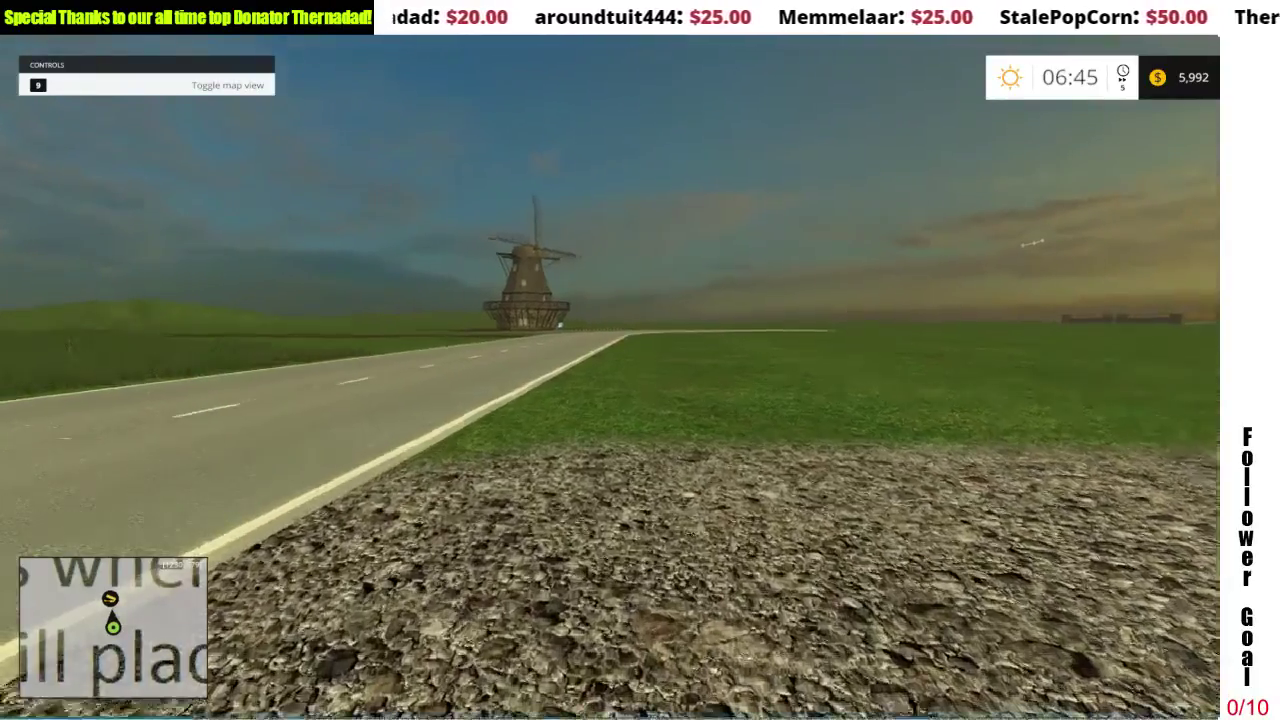
pyautogui.press('w')
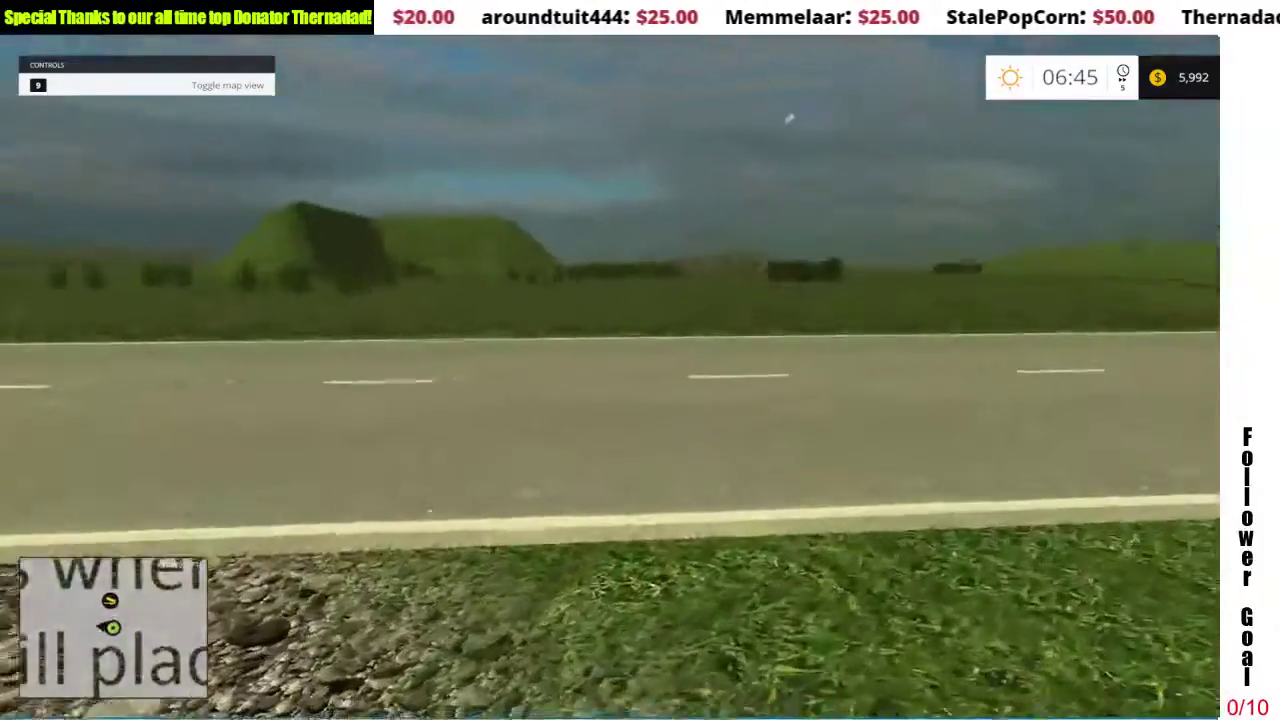
pyautogui.press('w')
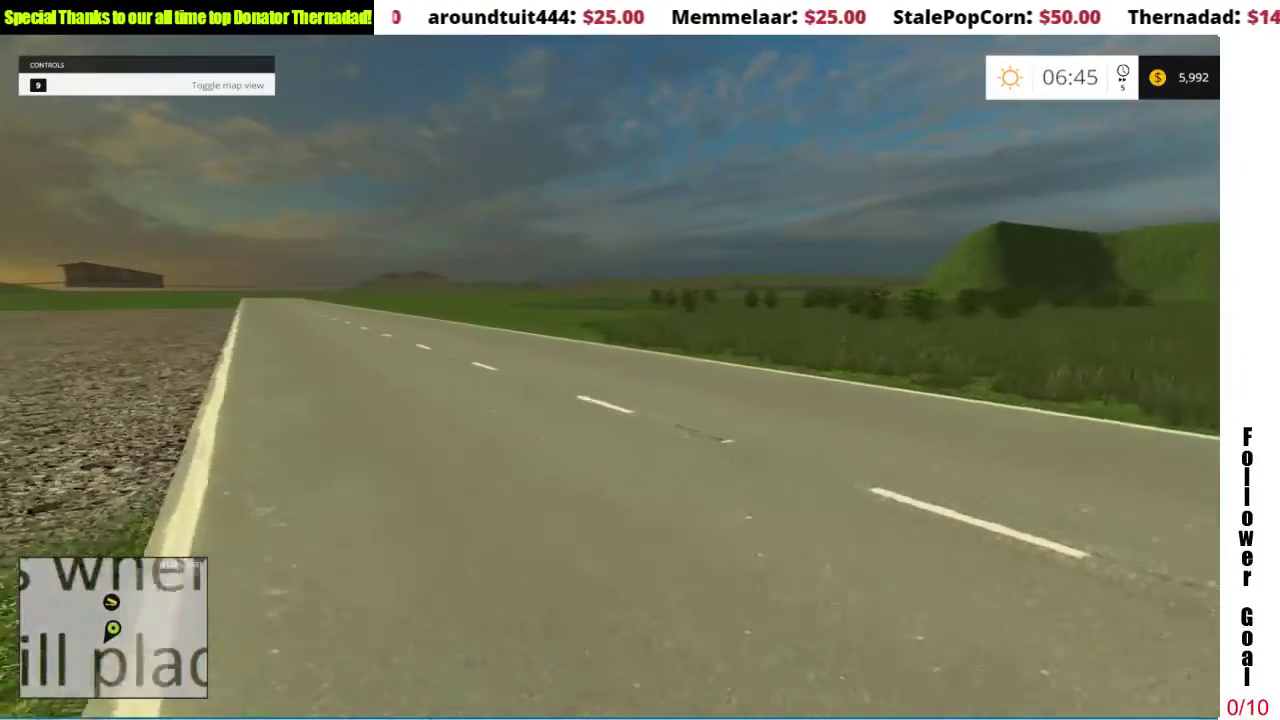
pyautogui.press('w')
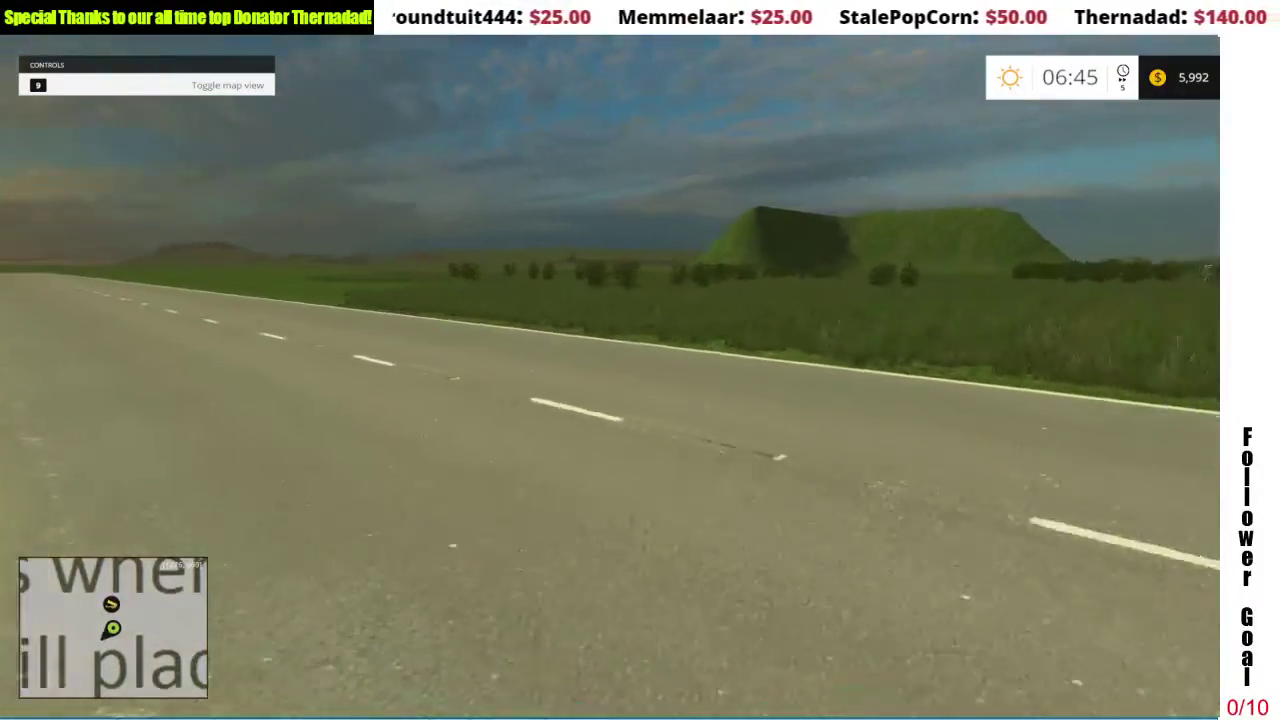
pyautogui.press('w')
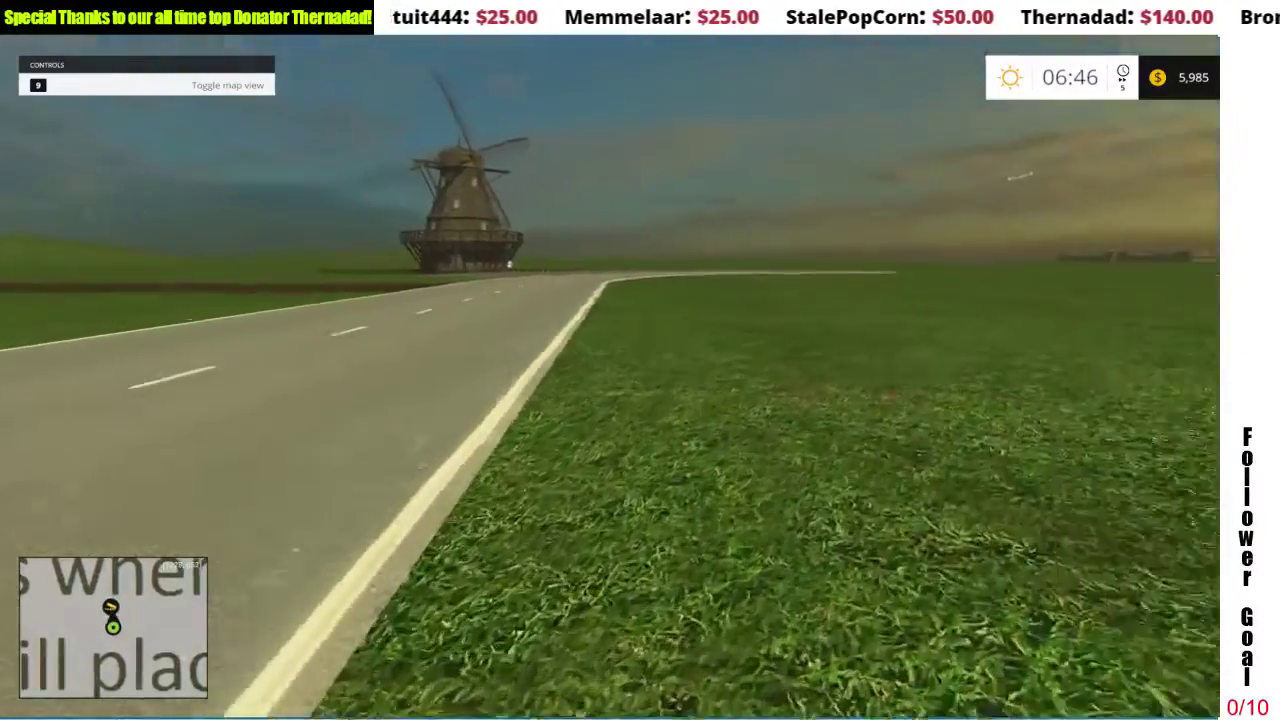
# Recheck the console log, end the game without saving and quit Farming Simulator 15 to return to GIANTS Editor.
pyautogui.press('`')
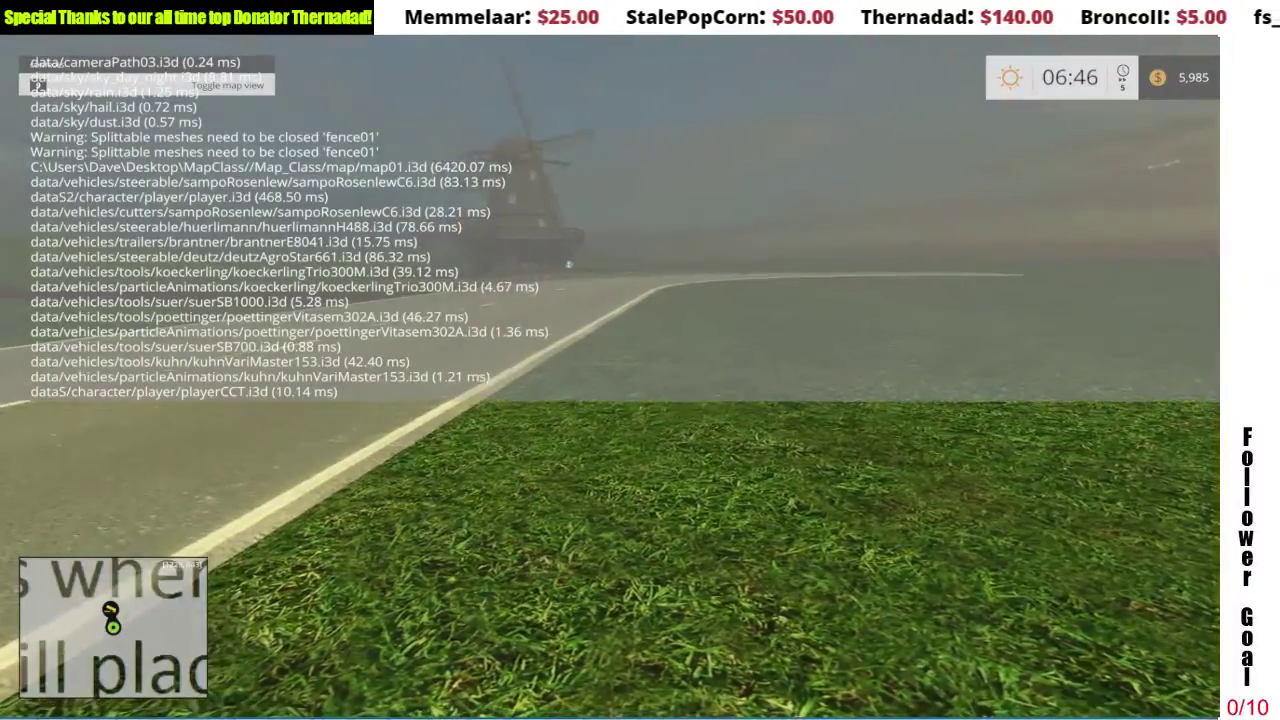
pyautogui.press('Escape')
pyautogui.click(975, 626)
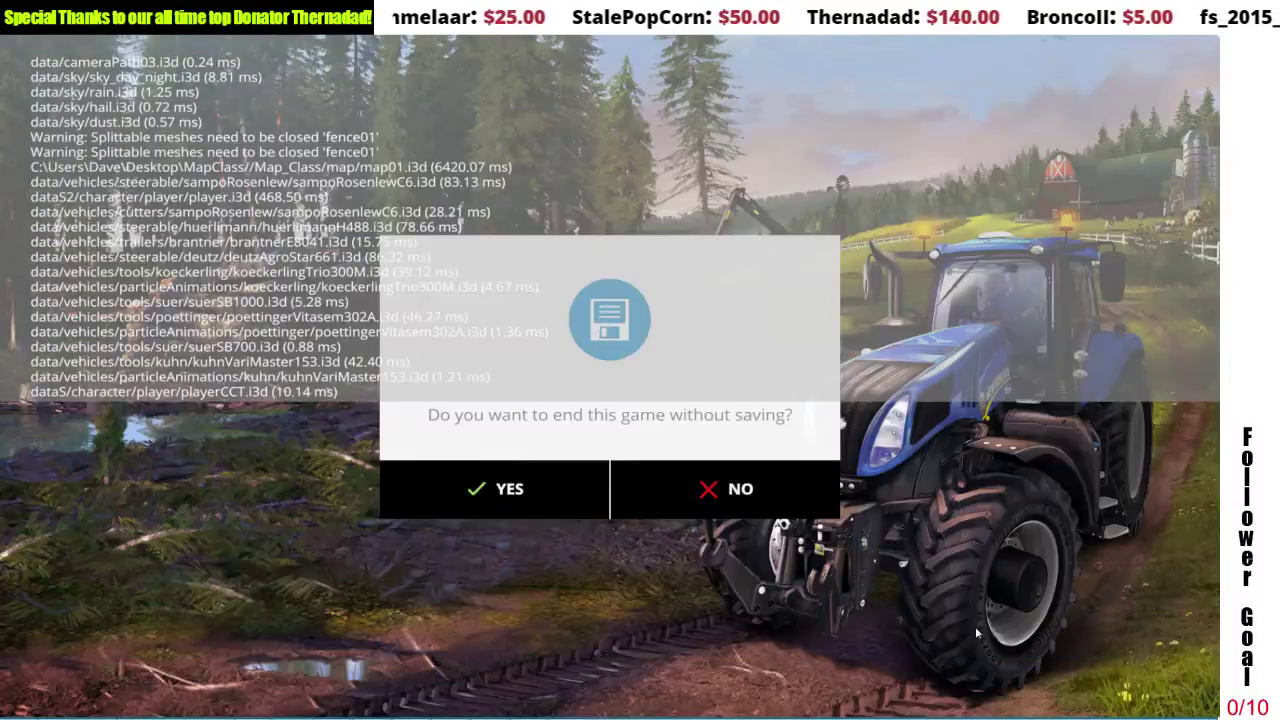
pyautogui.press('Return')
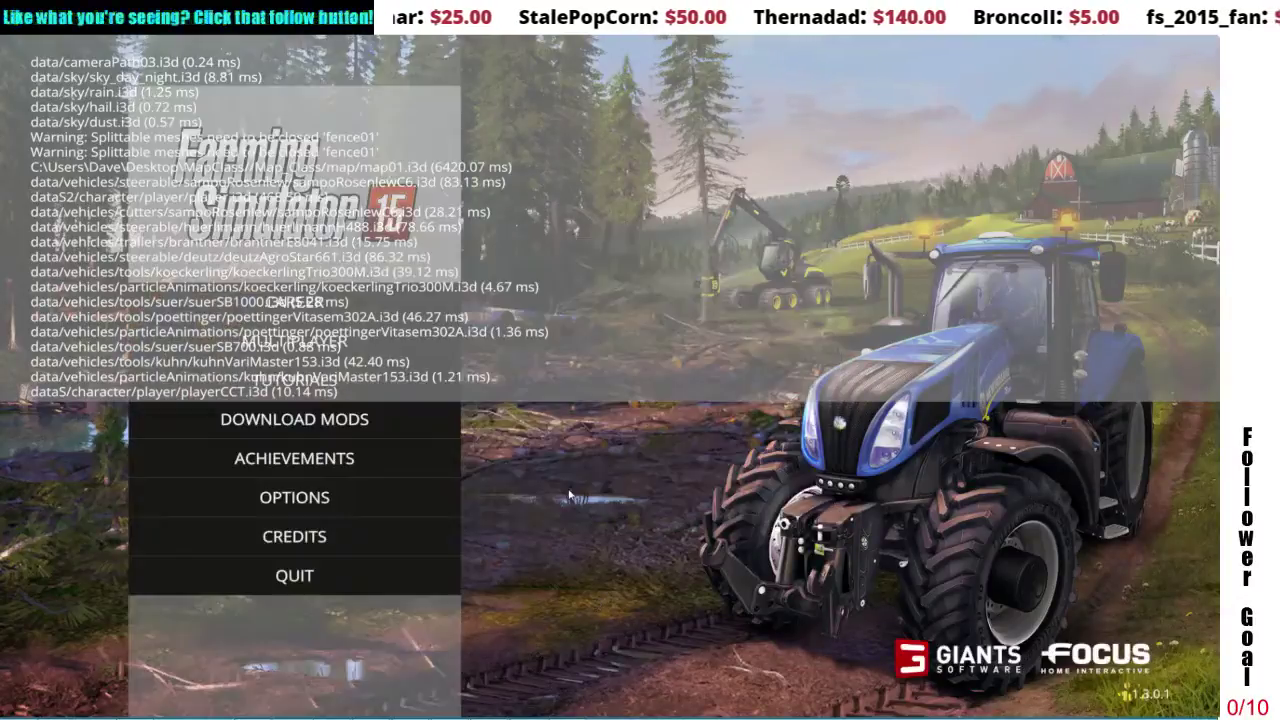
pyautogui.click(319, 556)
pyautogui.press('Escape')
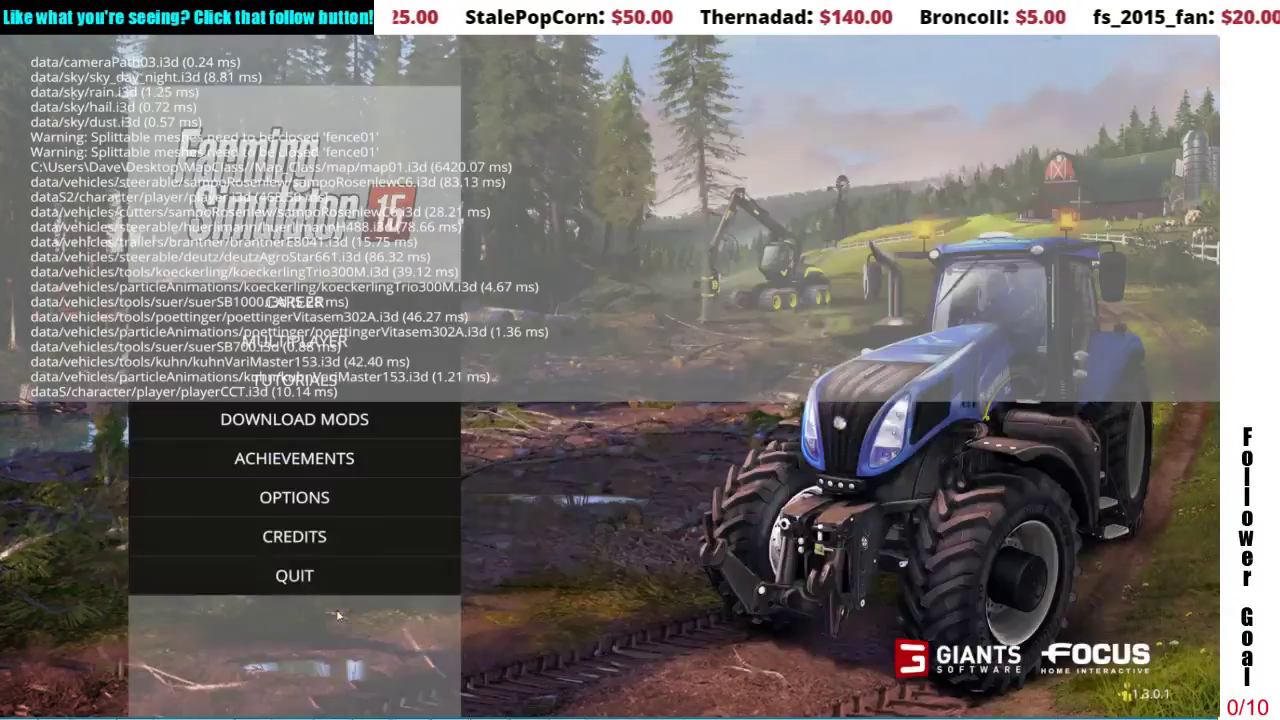
pyautogui.click(330, 574)
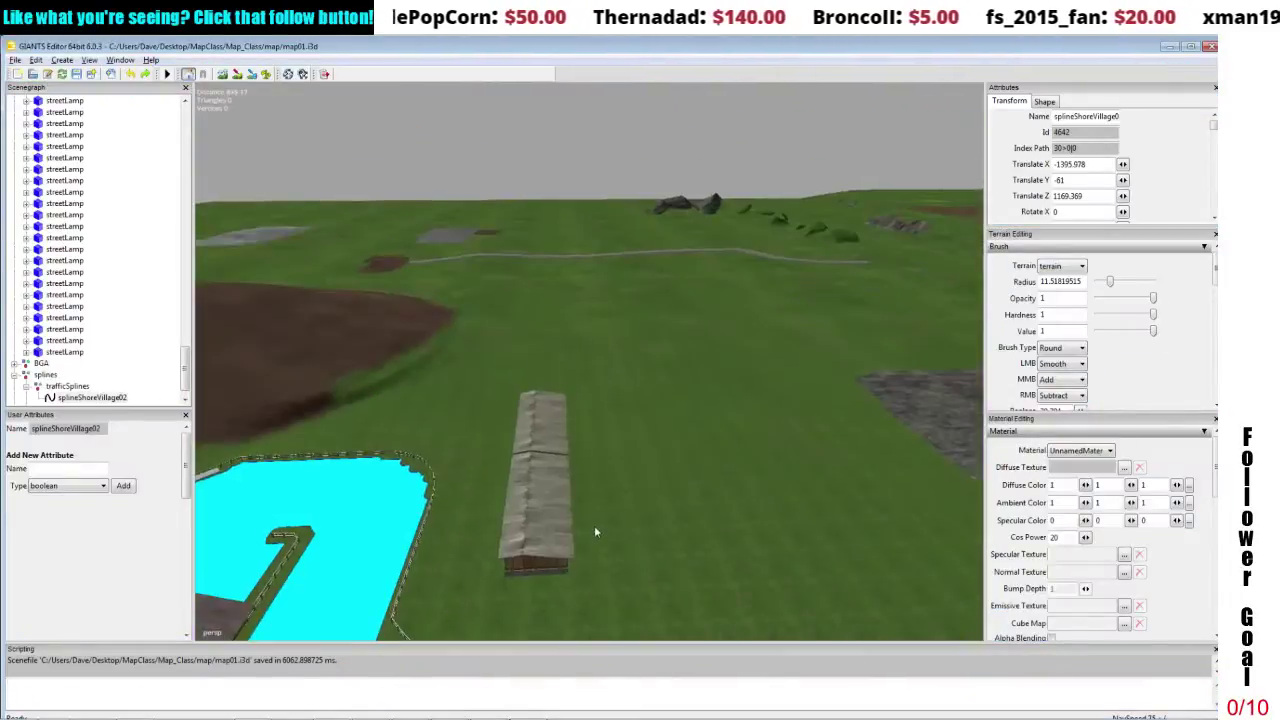
# Delete the cowStableLODs building standing over the cow pasture.
pyautogui.moveTo(594, 525); pyautogui.dragTo(568, 491, button='right')
pyautogui.keyDown('alt'); pyautogui.moveTo(569, 489); pyautogui.dragTo(340, 427); pyautogui.keyUp('alt')
pyautogui.keyDown('alt'); pyautogui.moveTo(340, 427); pyautogui.dragTo(467, 376, button='right'); pyautogui.keyUp('alt')
pyautogui.click(462, 490)
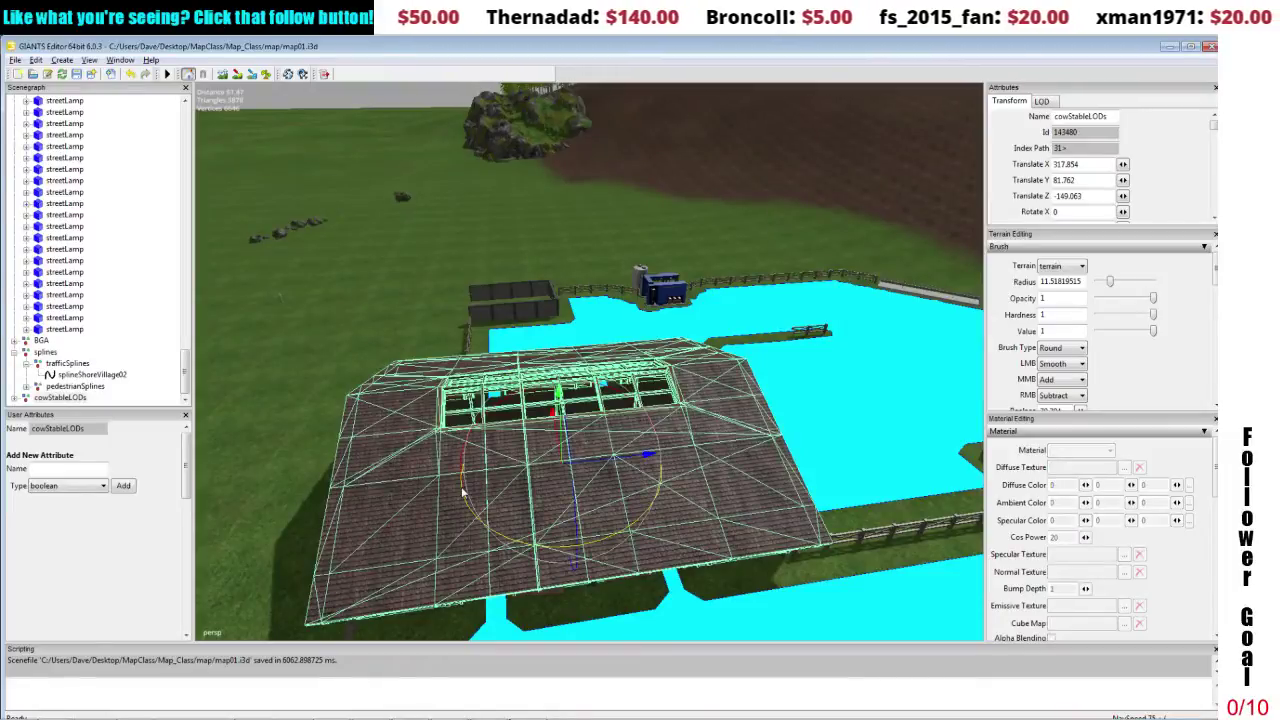
pyautogui.press('Delete')
# Delete the short fence01 piece at the end of the narrow grass strip inside the cow pasture.
pyautogui.keyDown('alt'); pyautogui.moveTo(621, 390); pyautogui.dragTo(669, 366); pyautogui.keyUp('alt')
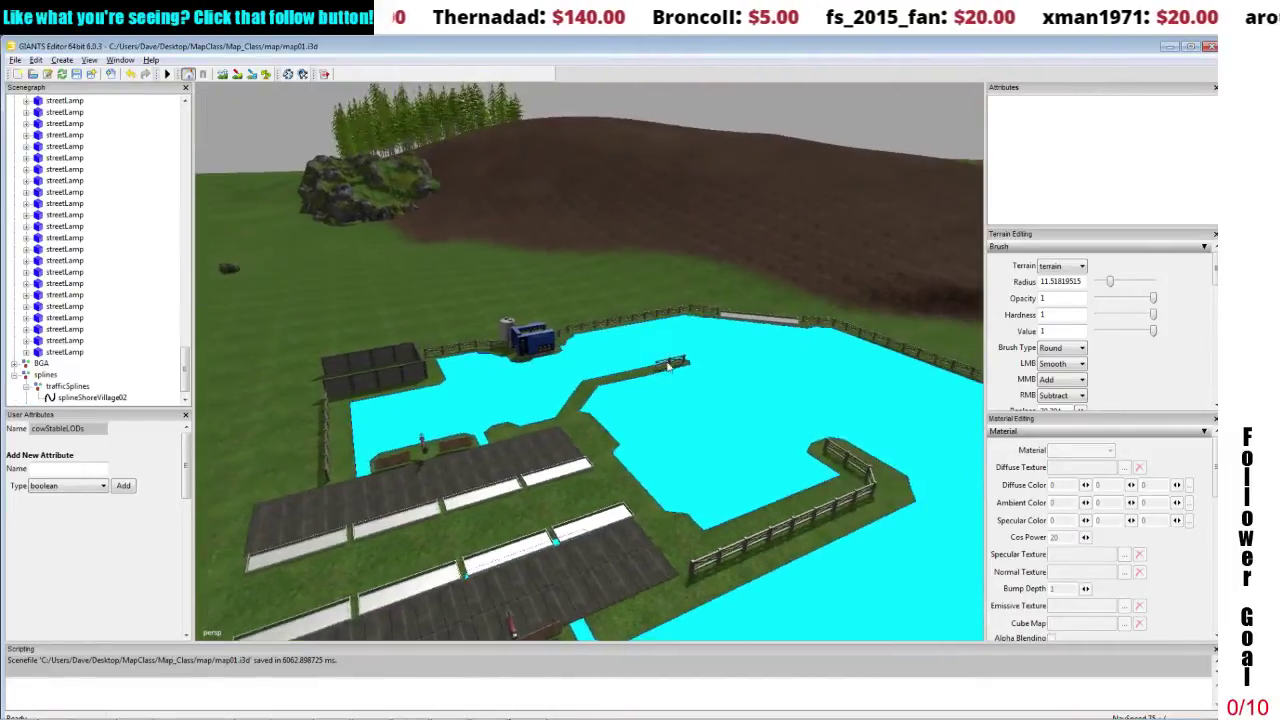
pyautogui.keyDown('alt'); pyautogui.moveTo(669, 366); pyautogui.dragTo(783, 373, button='right'); pyautogui.keyUp('alt')
pyautogui.click(765, 366)
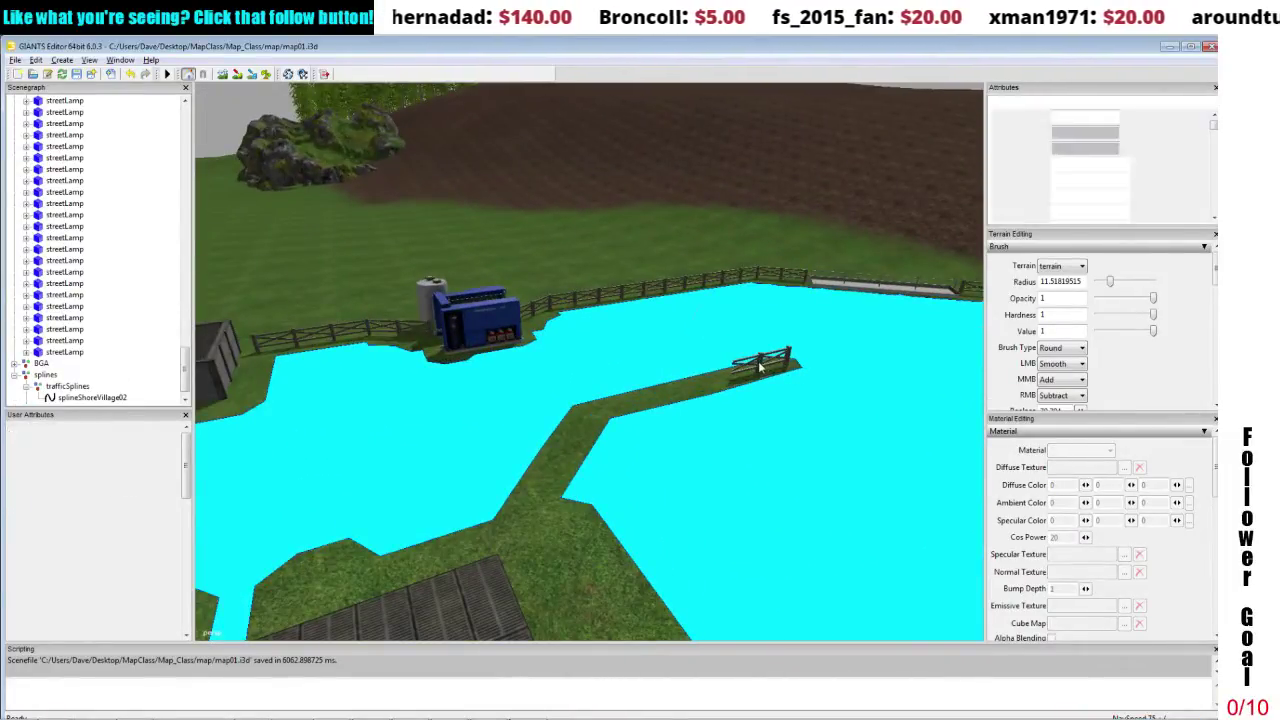
pyautogui.press('Delete')
# Save the map and relaunch Farming Simulator 15 from the desktop.
pyautogui.scroll(-5, 738, 354)
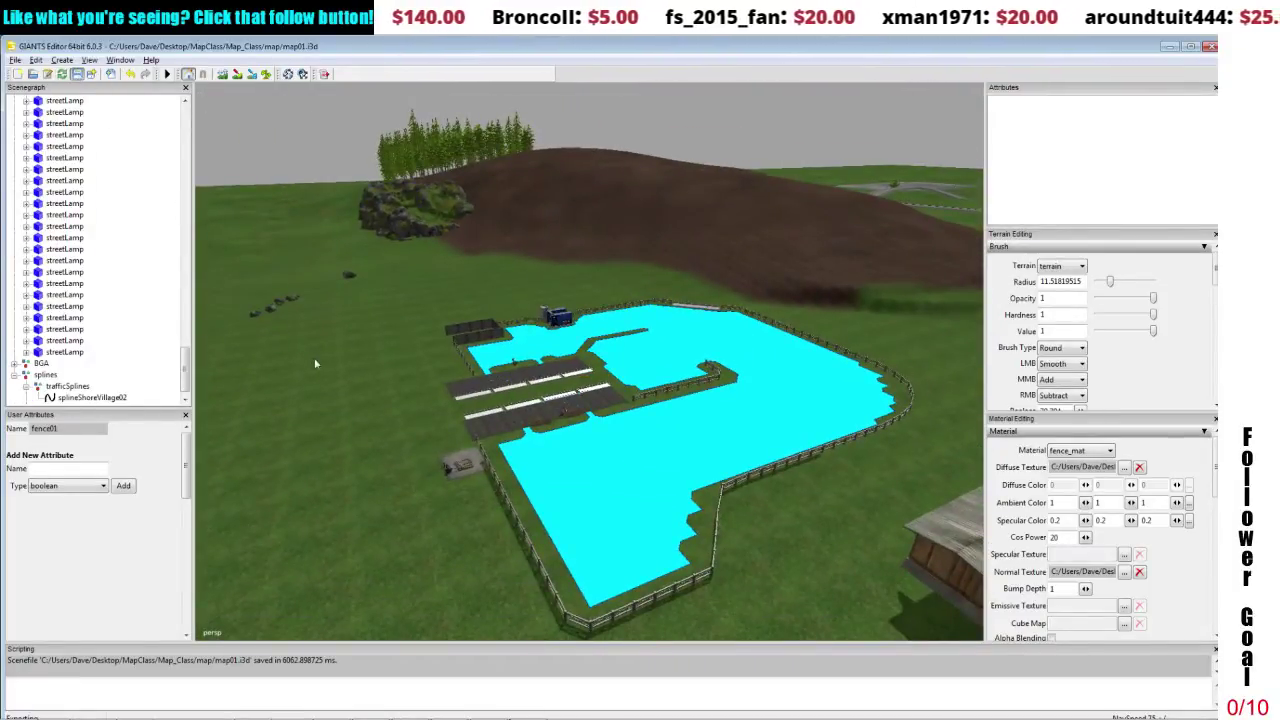
pyautogui.moveTo(523, 712)
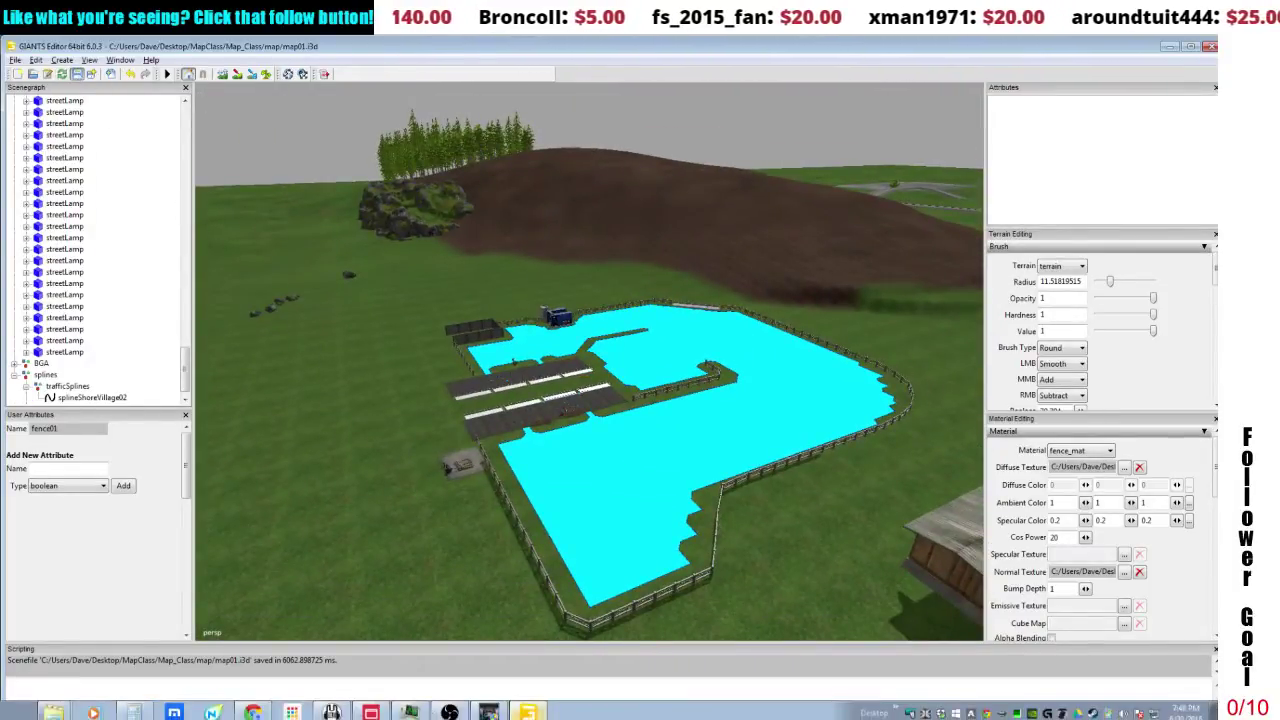
pyautogui.click(26, 713)
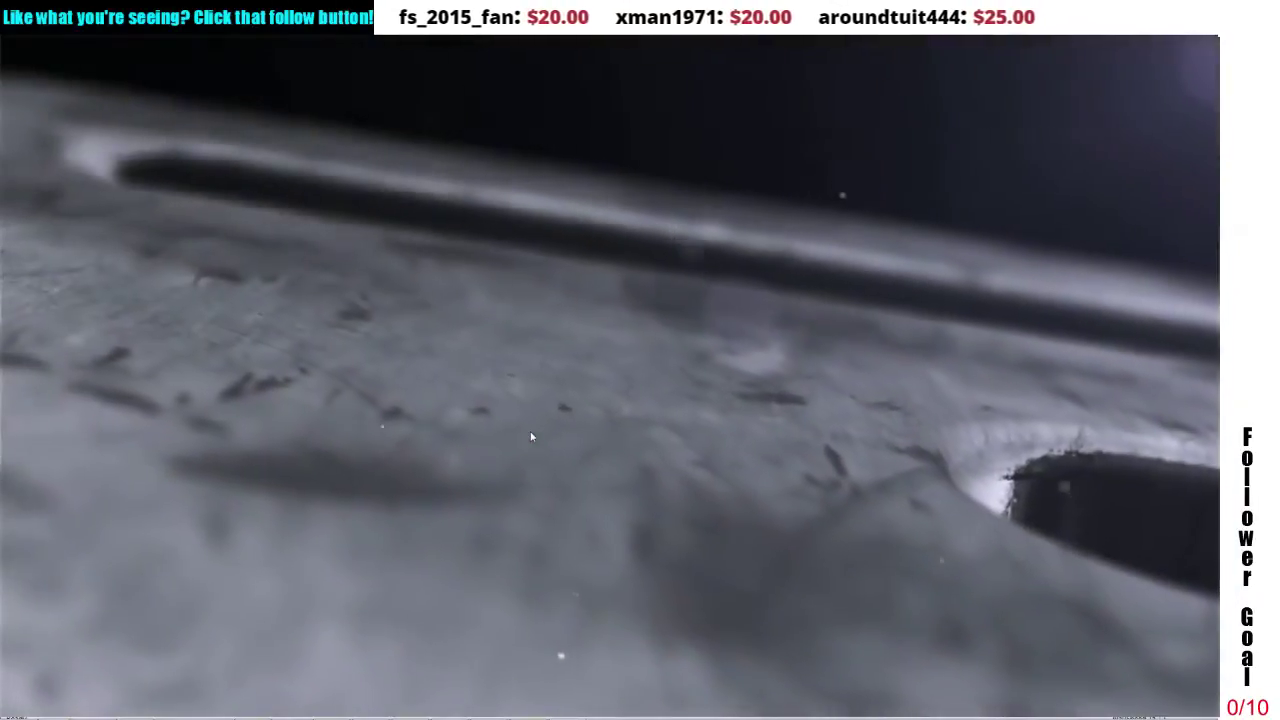
# Load a career savegame on the Sample Mod Map and start playing it.
pyautogui.click(531, 436)
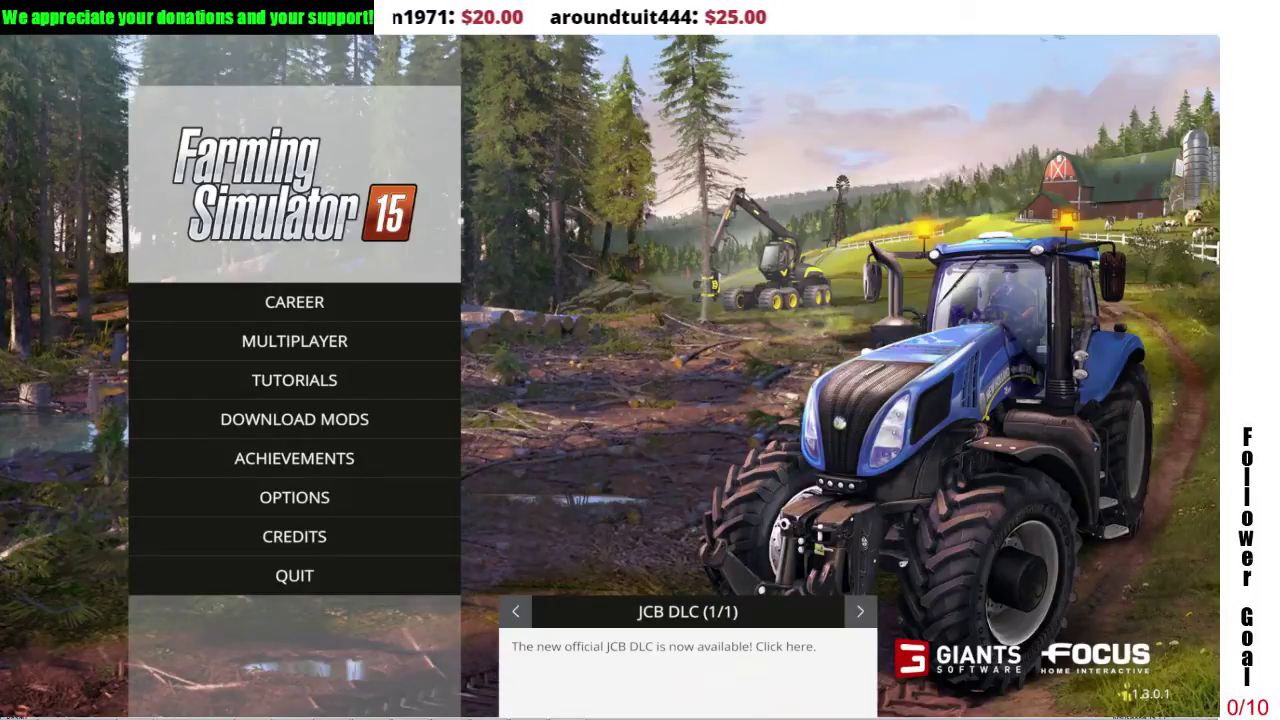
pyautogui.click(294, 301)
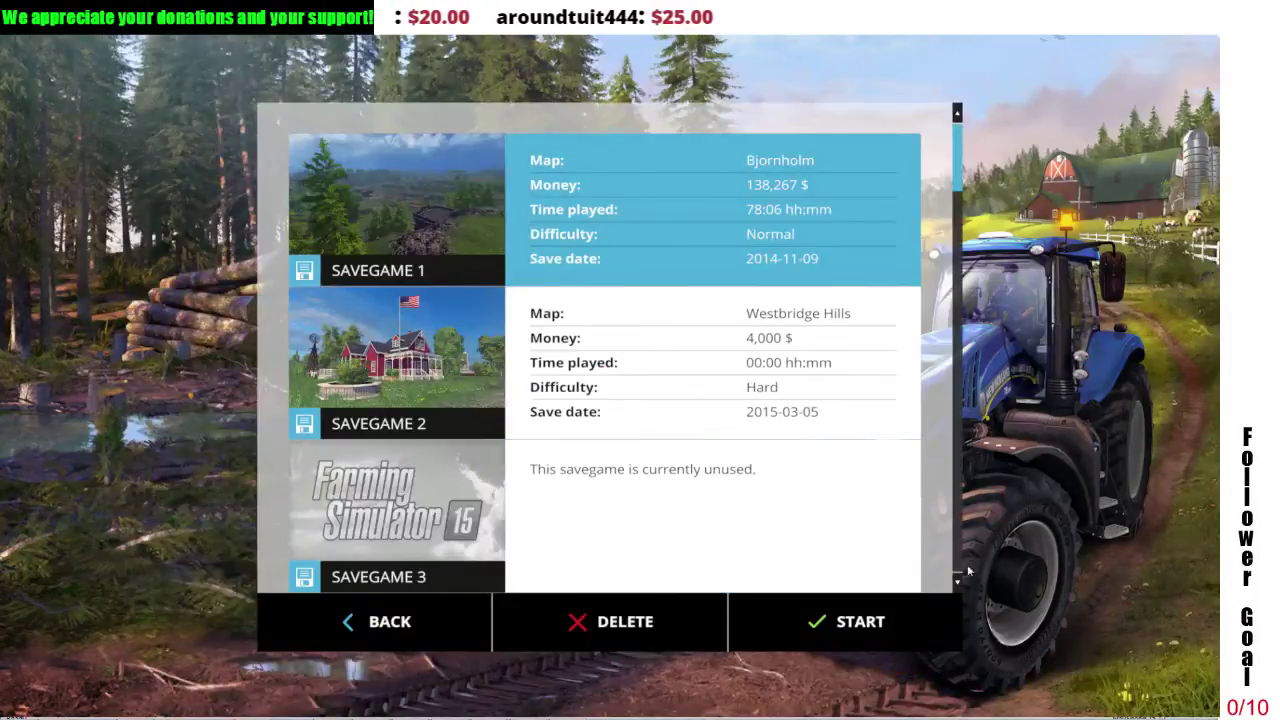
pyautogui.scroll(-9, 958, 585)
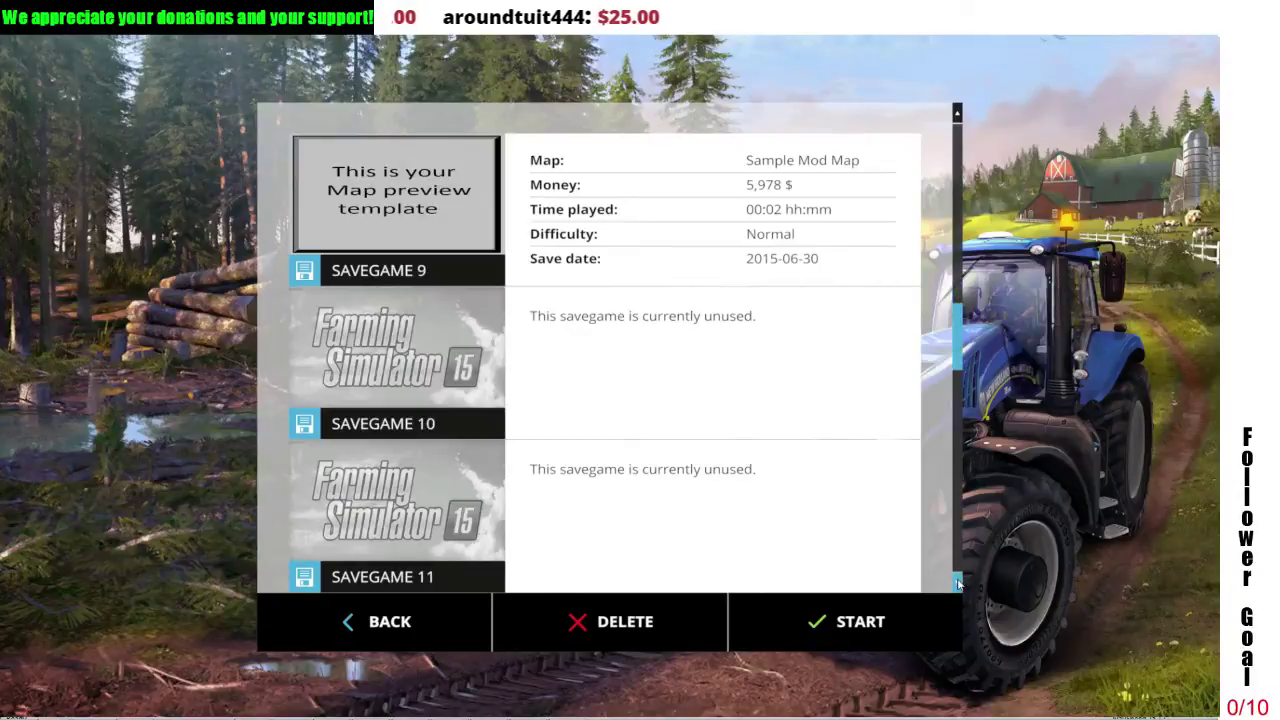
pyautogui.click(832, 571)
pyautogui.click(871, 615)
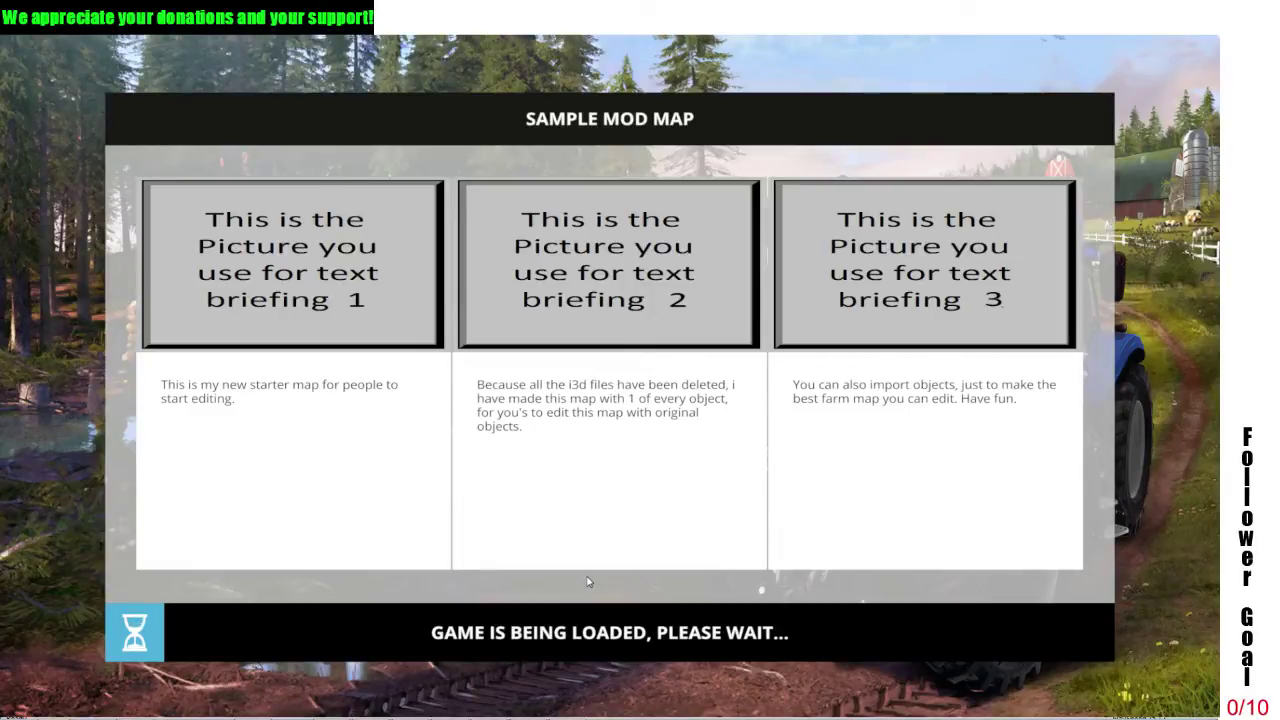
pyautogui.click(592, 630)
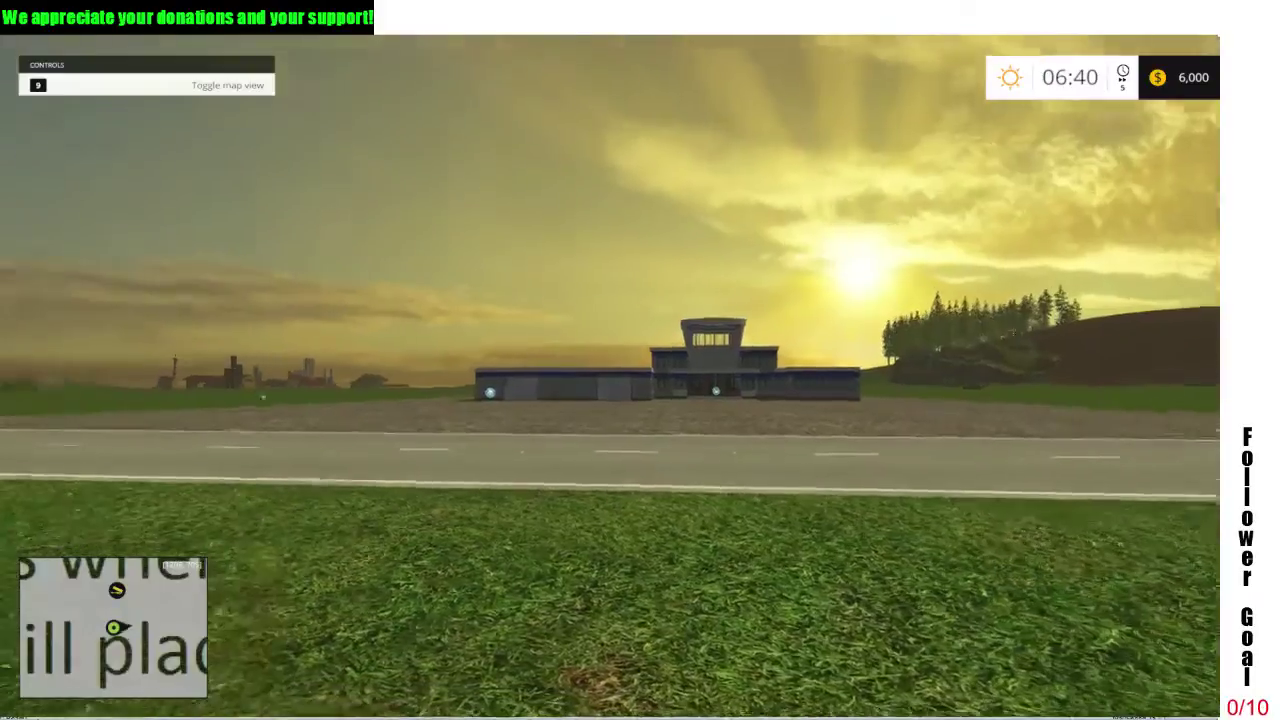
# Check the in-game console log for remaining map warnings while walking beside the road, and close the console.
pyautogui.press('`')
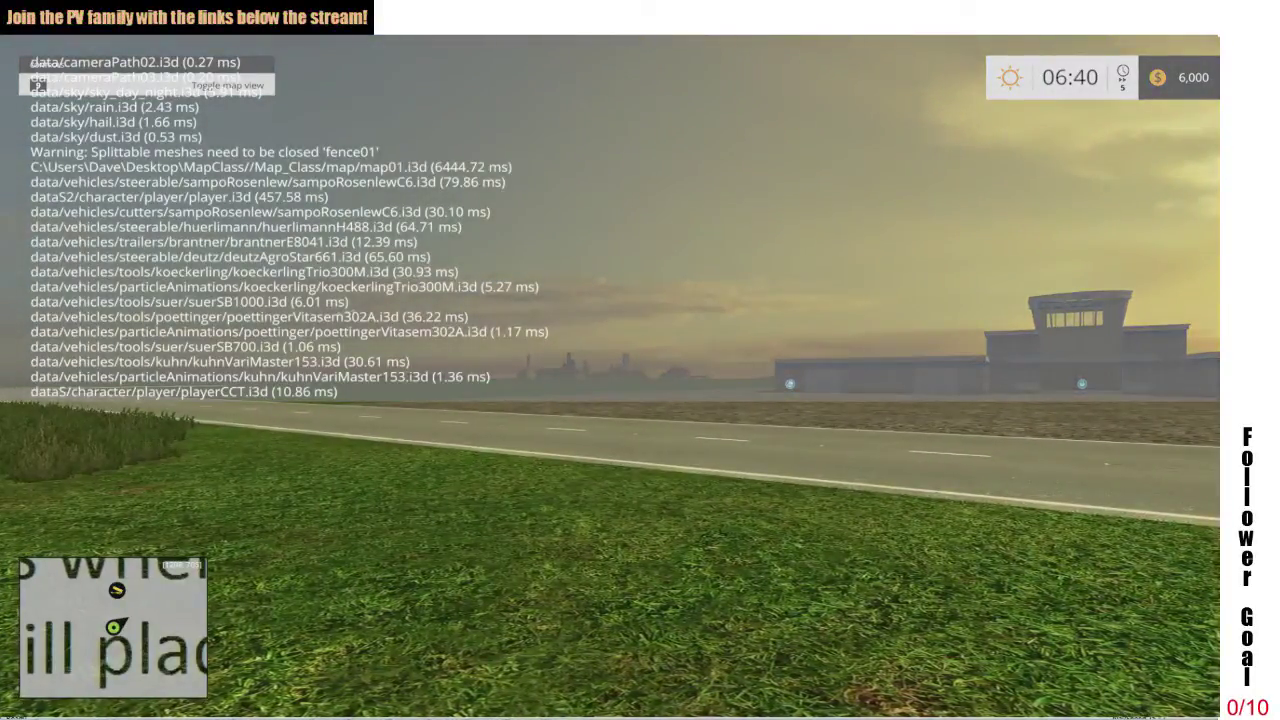
pyautogui.press('w')
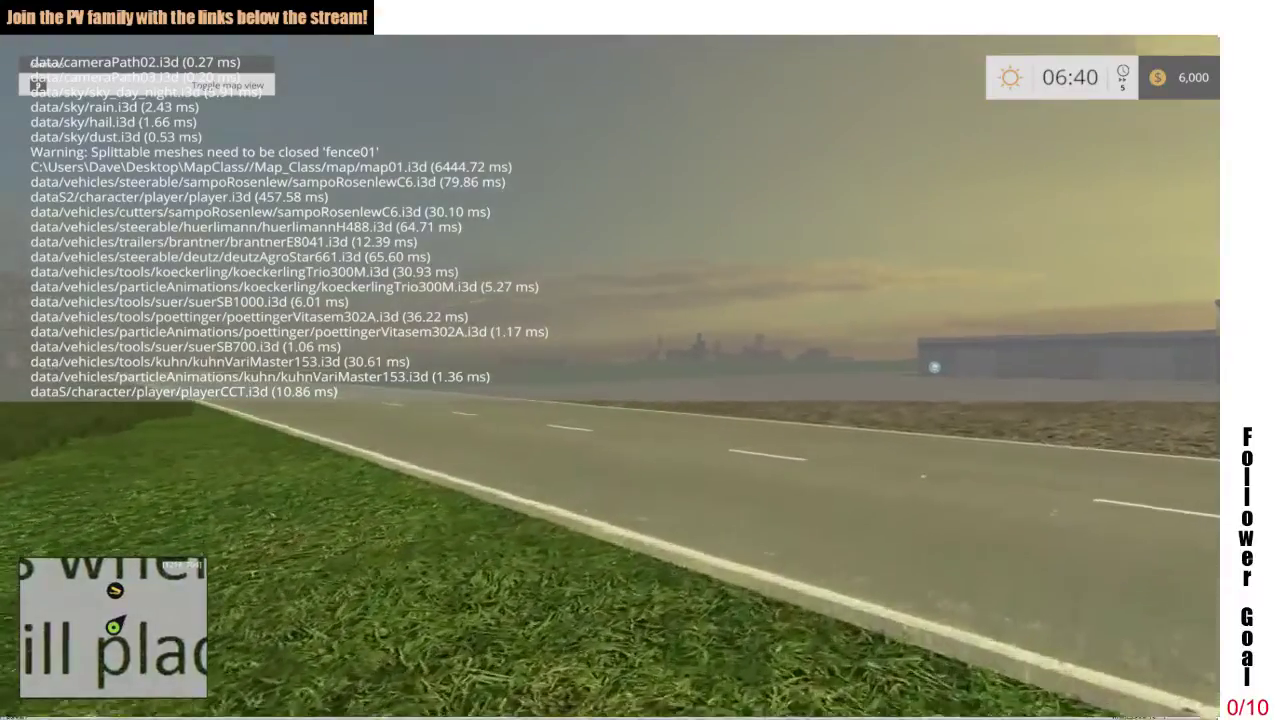
pyautogui.press('w')
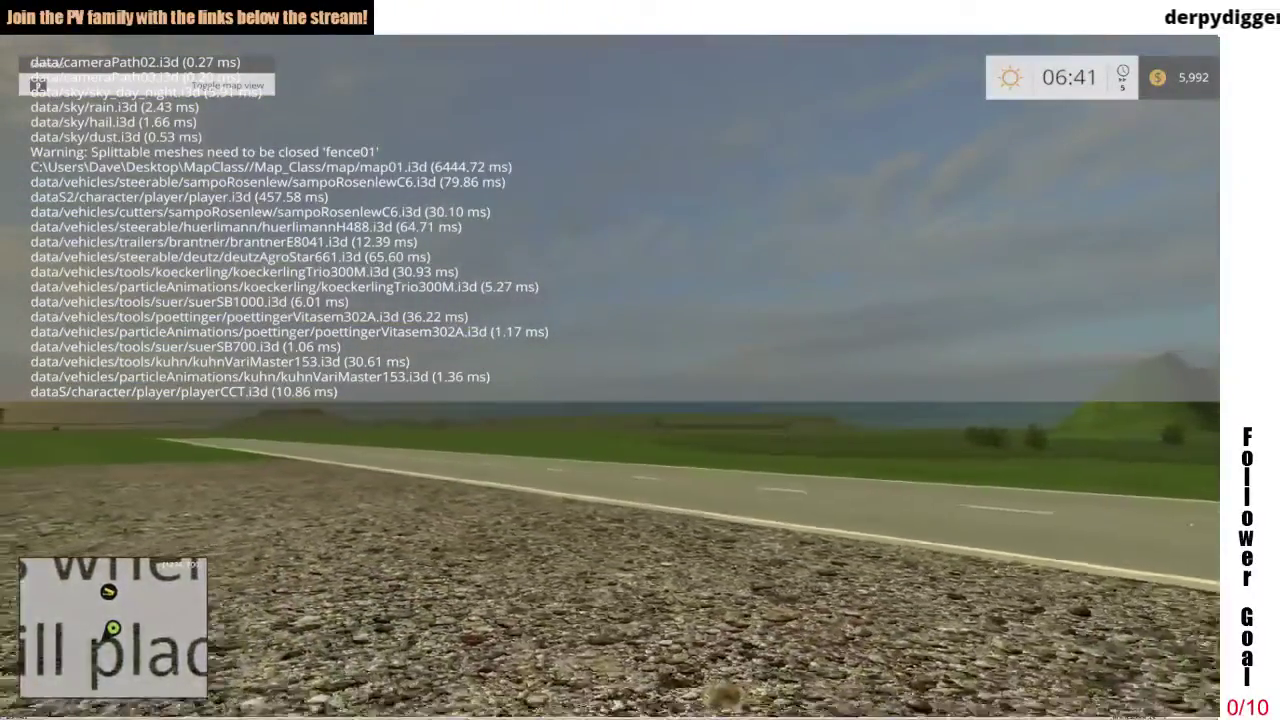
pyautogui.write('sssssssss')
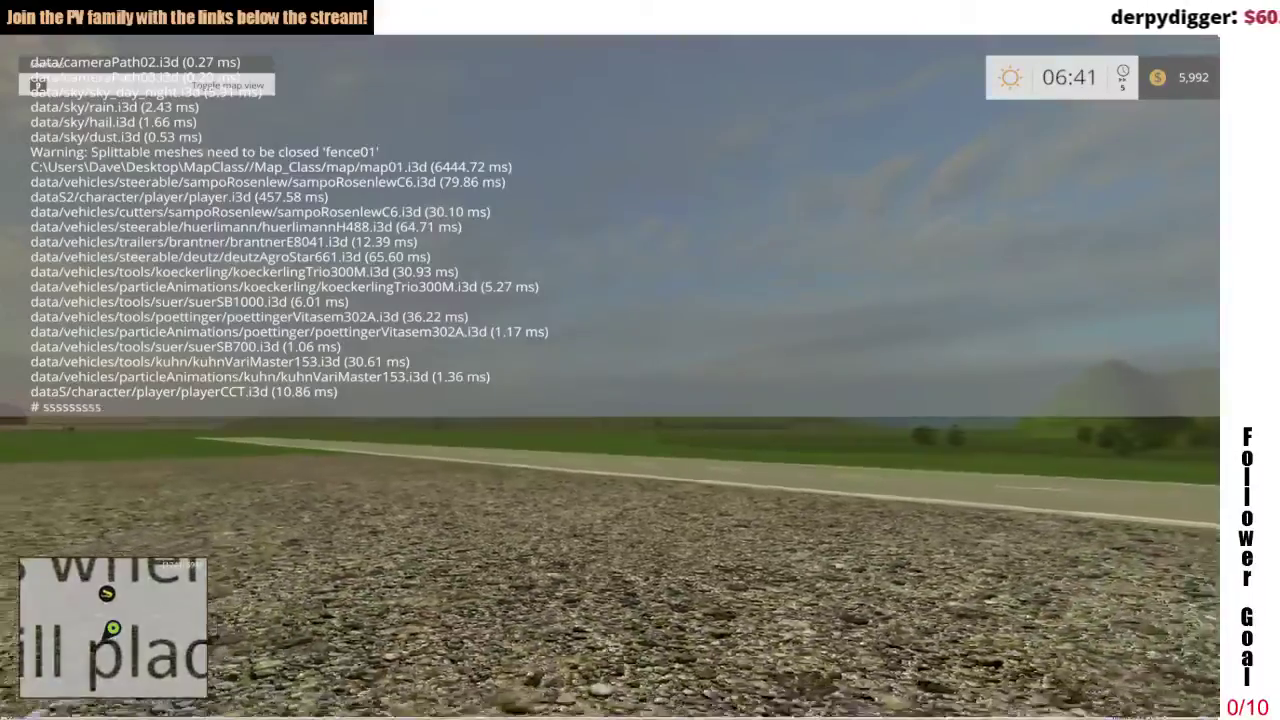
pyautogui.write('sssssssssssssssssssssssssssssssssss')
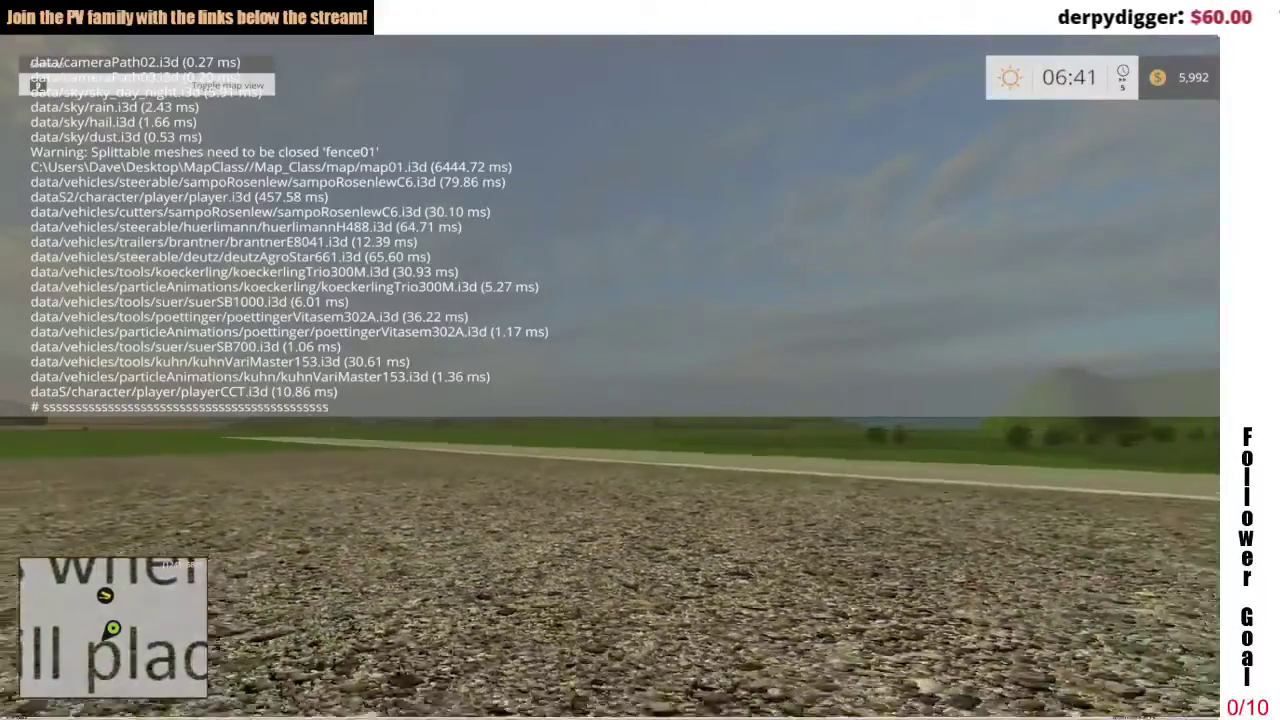
pyautogui.write('ssssdww')
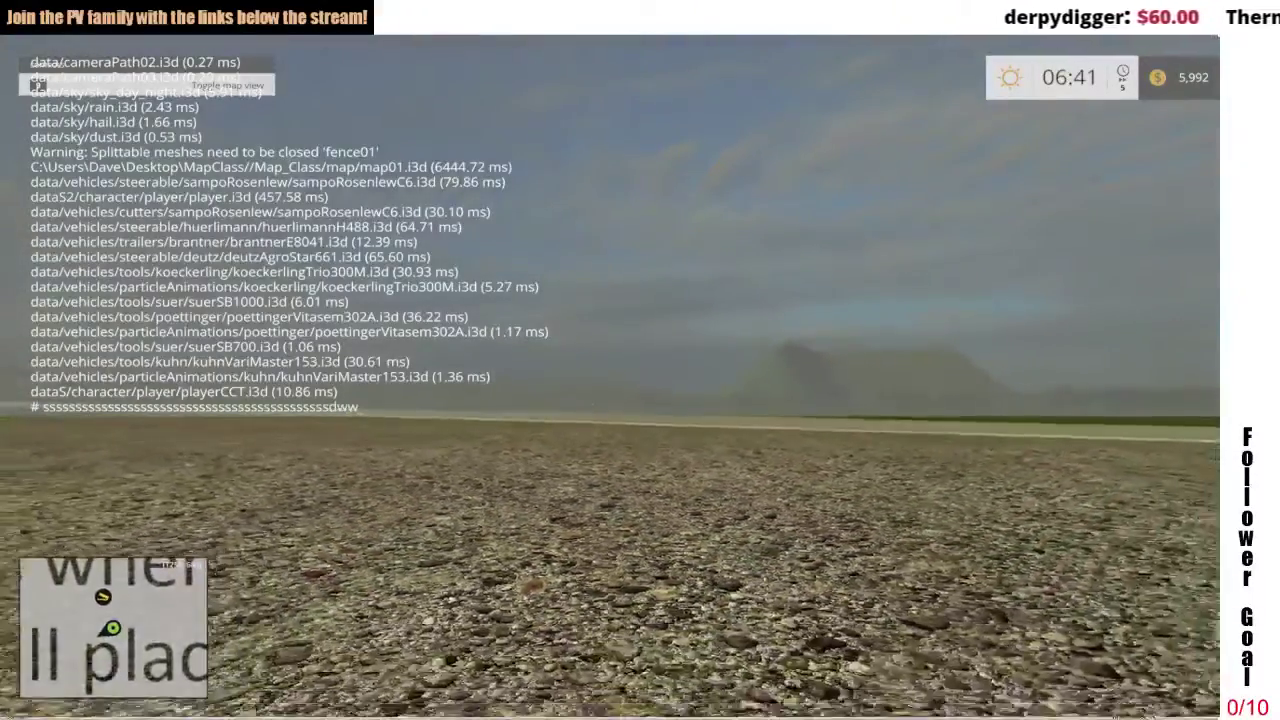
pyautogui.press('`')
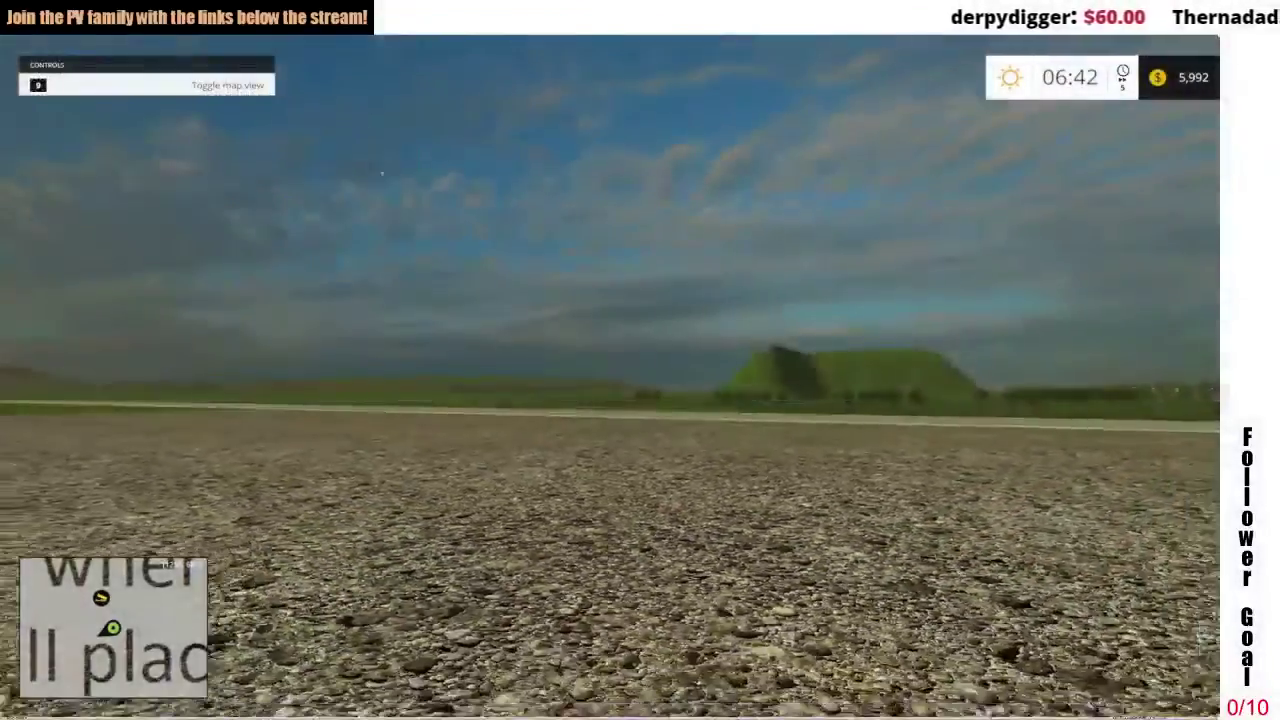
pyautogui.press('s')
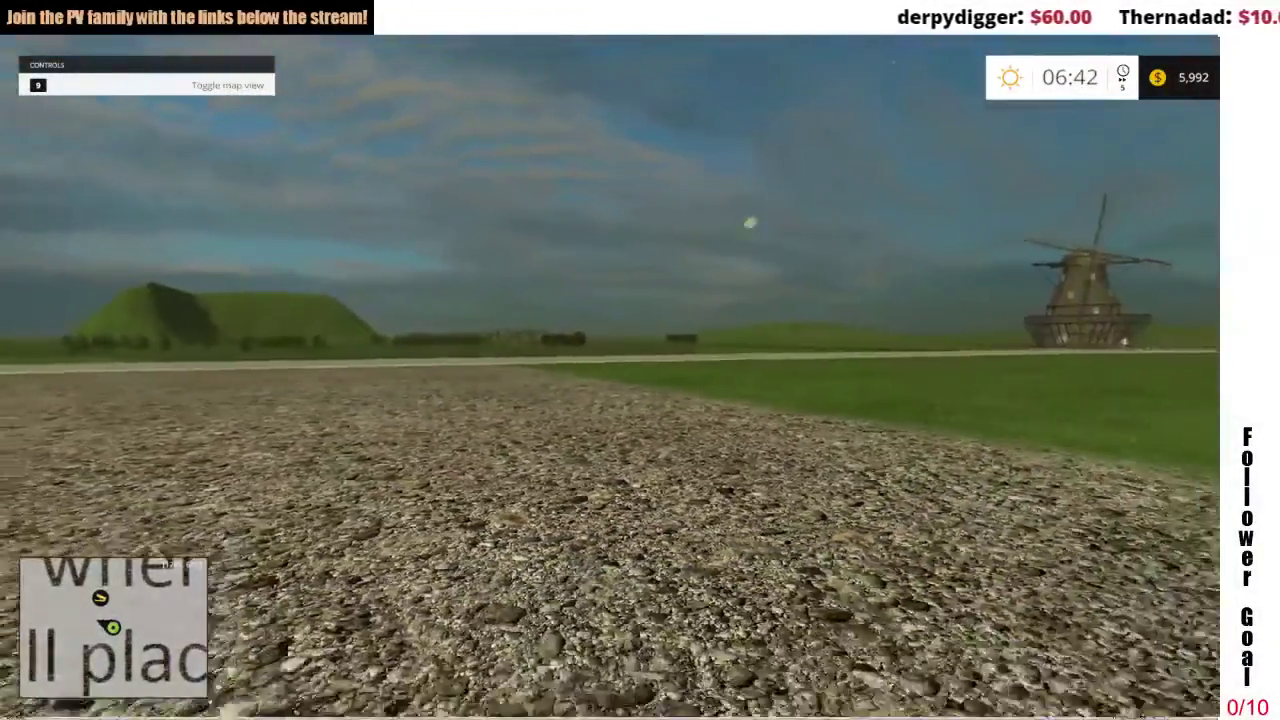
# End the game without saving and quit Farming Simulator 15 to return to GIANTS Editor.
pyautogui.press('Escape')
pyautogui.press('Escape')
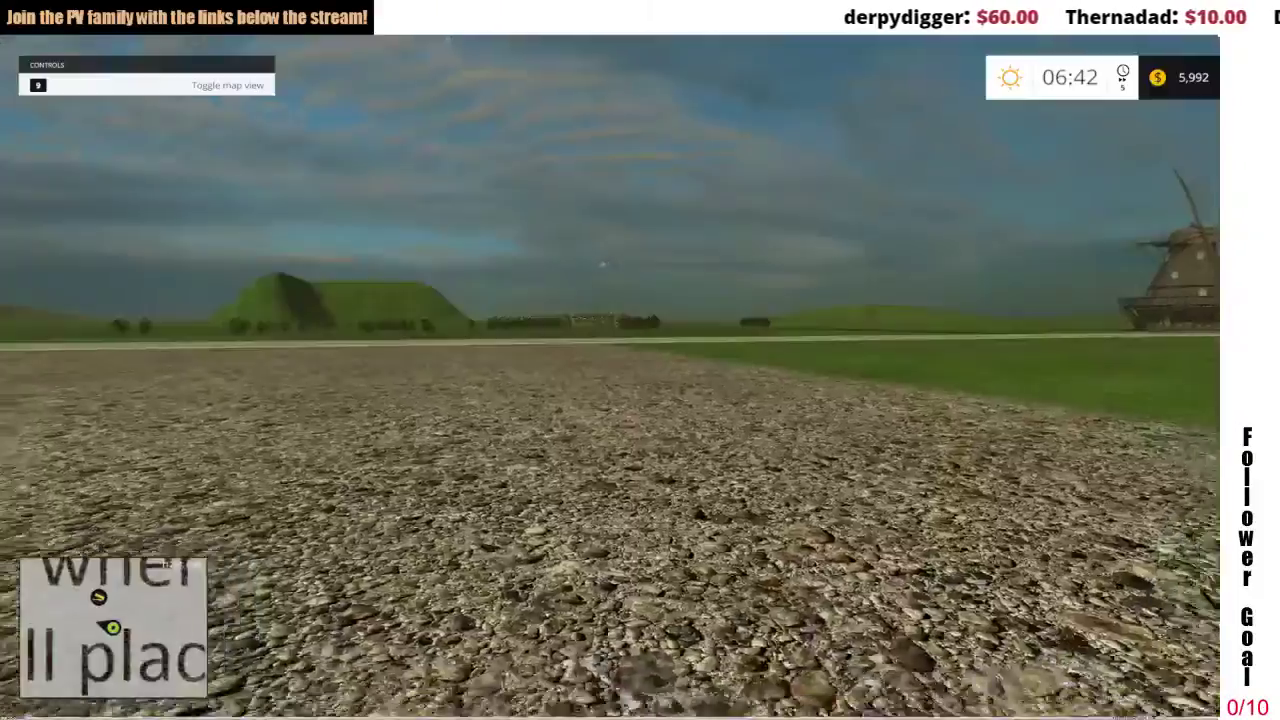
pyautogui.press('Escape')
pyautogui.click(1054, 631)
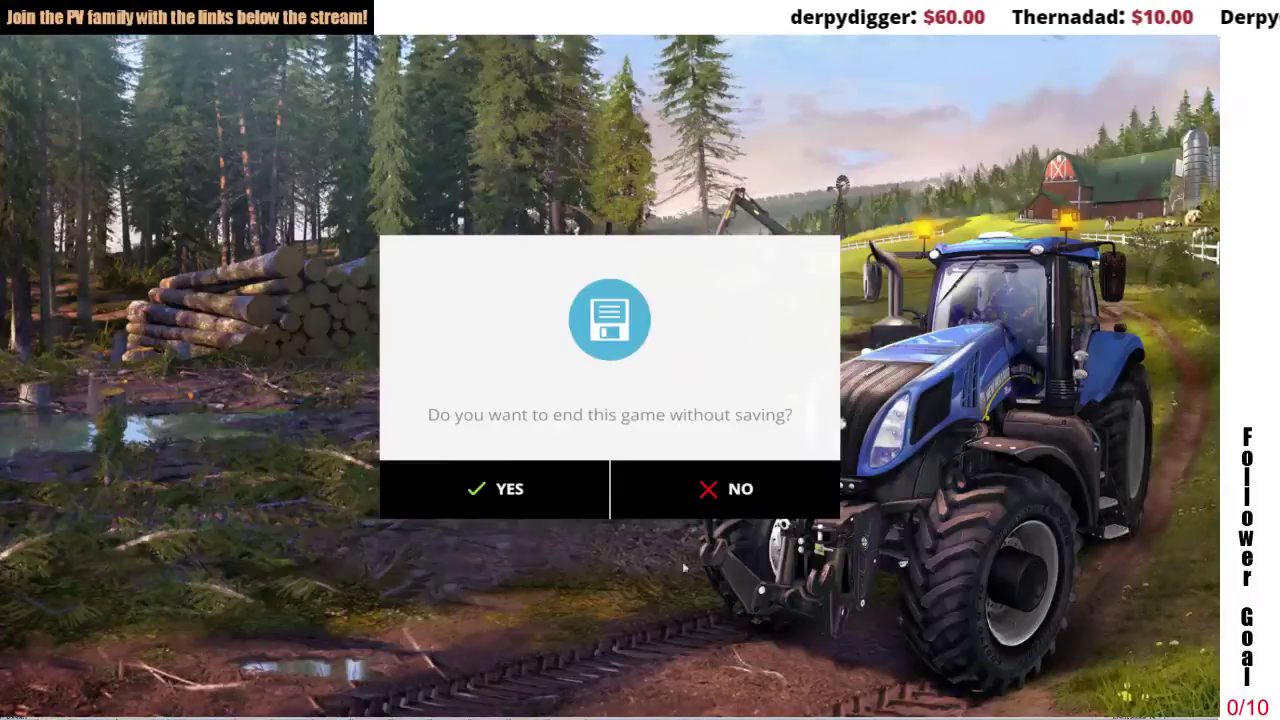
pyautogui.click(509, 507)
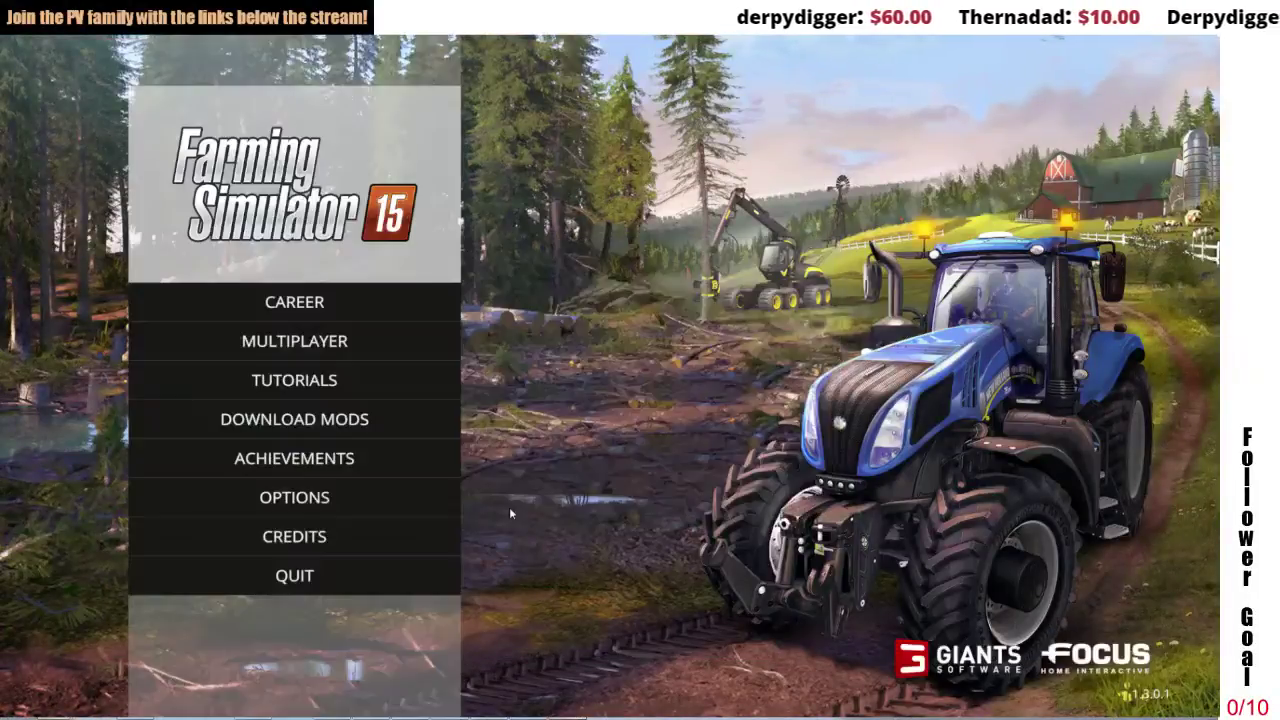
pyautogui.click(231, 584)
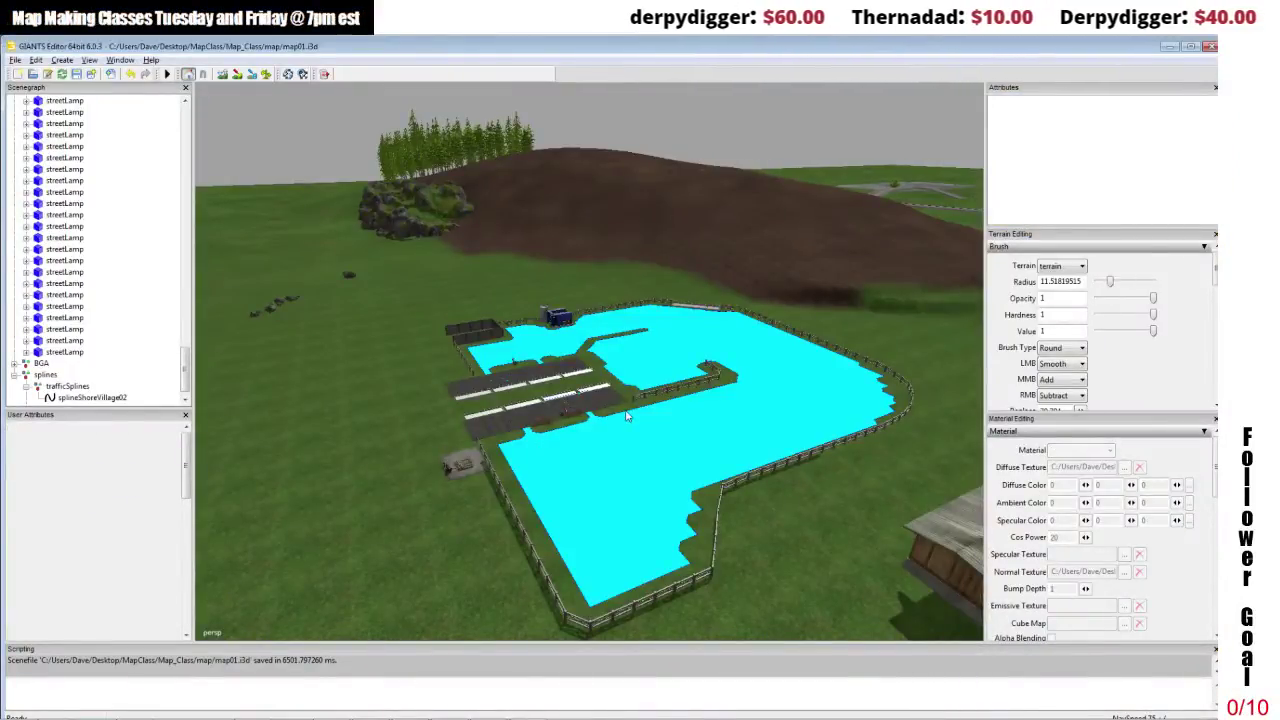
# Delete the fence01 piece at the free end of the fence on the grass strip inside the cow pasture.
pyautogui.scroll(5, 668, 322)
pyautogui.scroll(6, 800, 300)
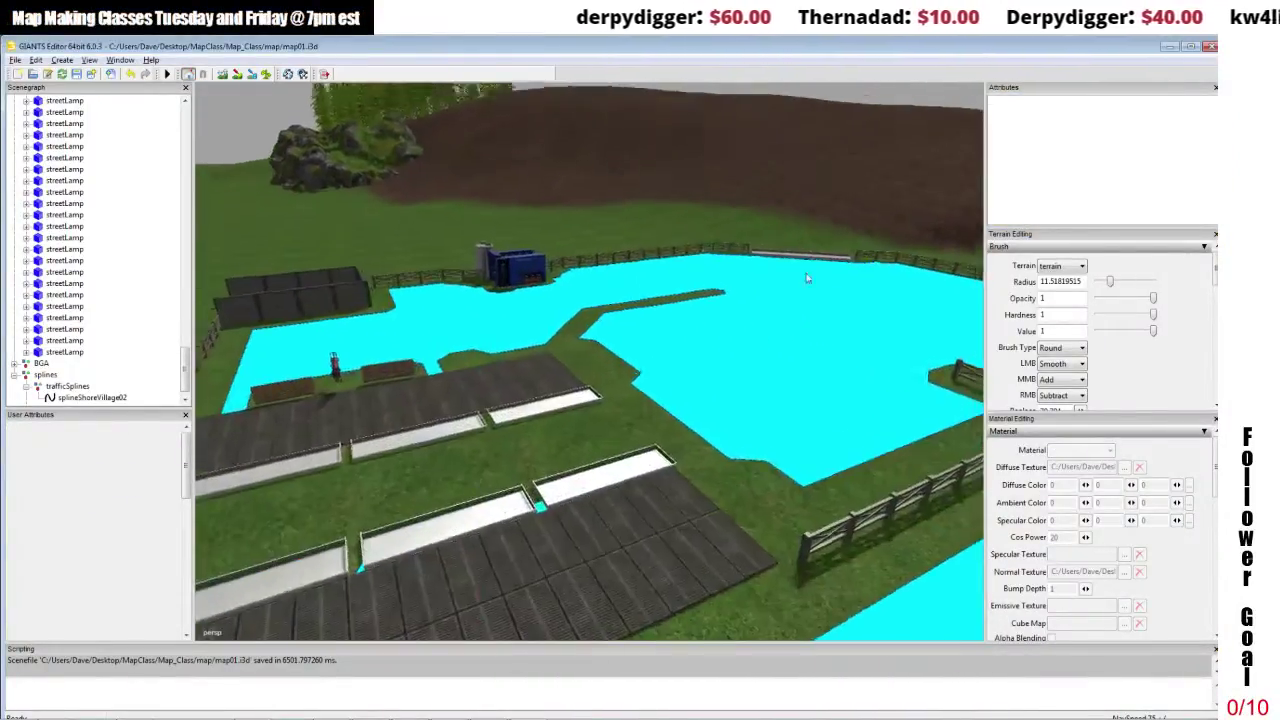
pyautogui.keyDown('alt'); pyautogui.moveTo(789, 323); pyautogui.dragTo(843, 339); pyautogui.keyUp('alt')
pyautogui.moveTo(843, 343); pyautogui.dragTo(921, 320, button='right')
pyautogui.click(550, 398)
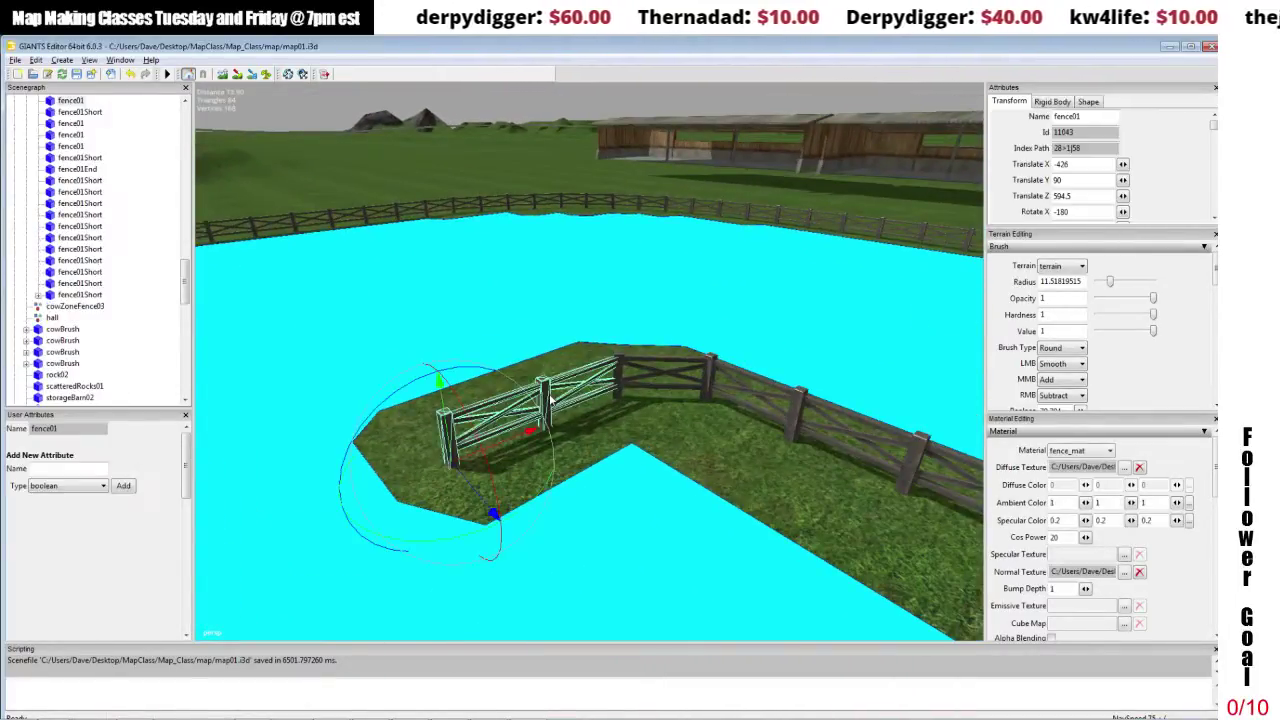
pyautogui.scroll(-3, 596, 386)
pyautogui.keyDown('alt'); pyautogui.moveTo(596, 390); pyautogui.dragTo(777, 397); pyautogui.keyUp('alt')
pyautogui.moveTo(778, 398); pyautogui.dragTo(722, 432, button='right')
pyautogui.press('Delete')
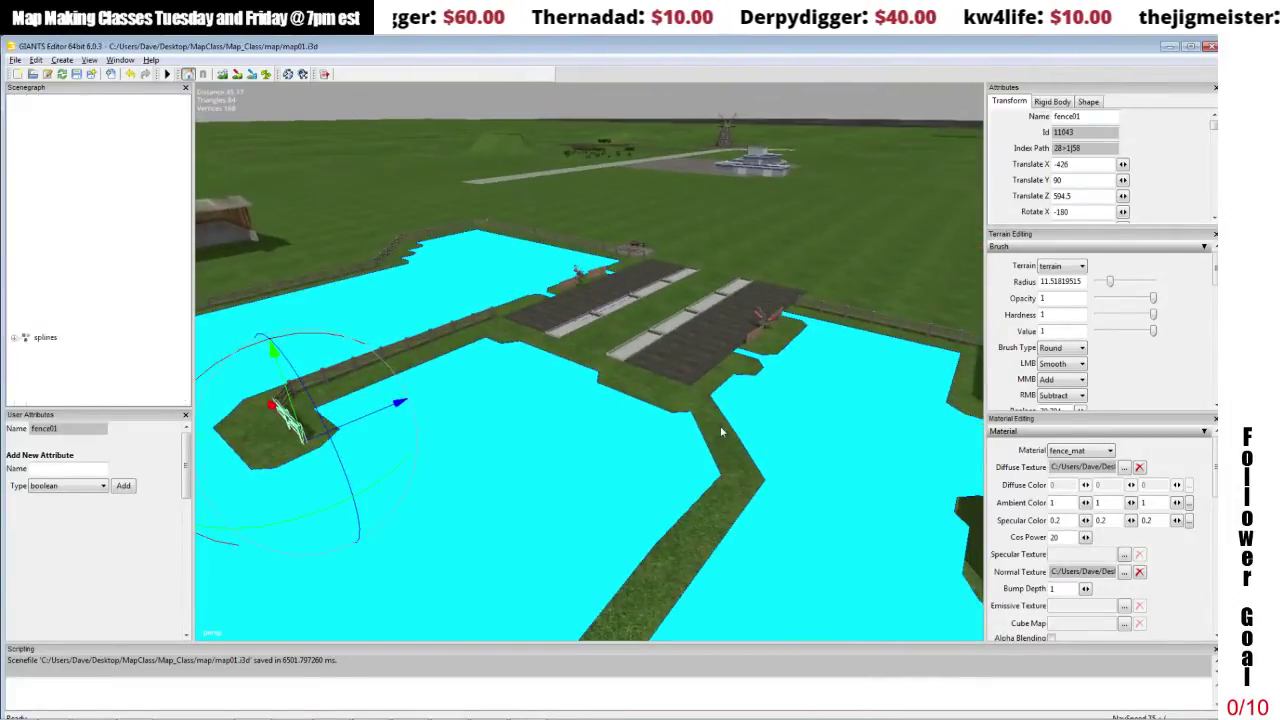
# Save the edited map and relaunch Farming Simulator 15 from the desktop.
pyautogui.keyDown('alt'); pyautogui.moveTo(710, 251); pyautogui.dragTo(421, 160); pyautogui.keyUp('alt')
pyautogui.scroll(-2, 646, 287)
pyautogui.scroll(1, 632, 290)
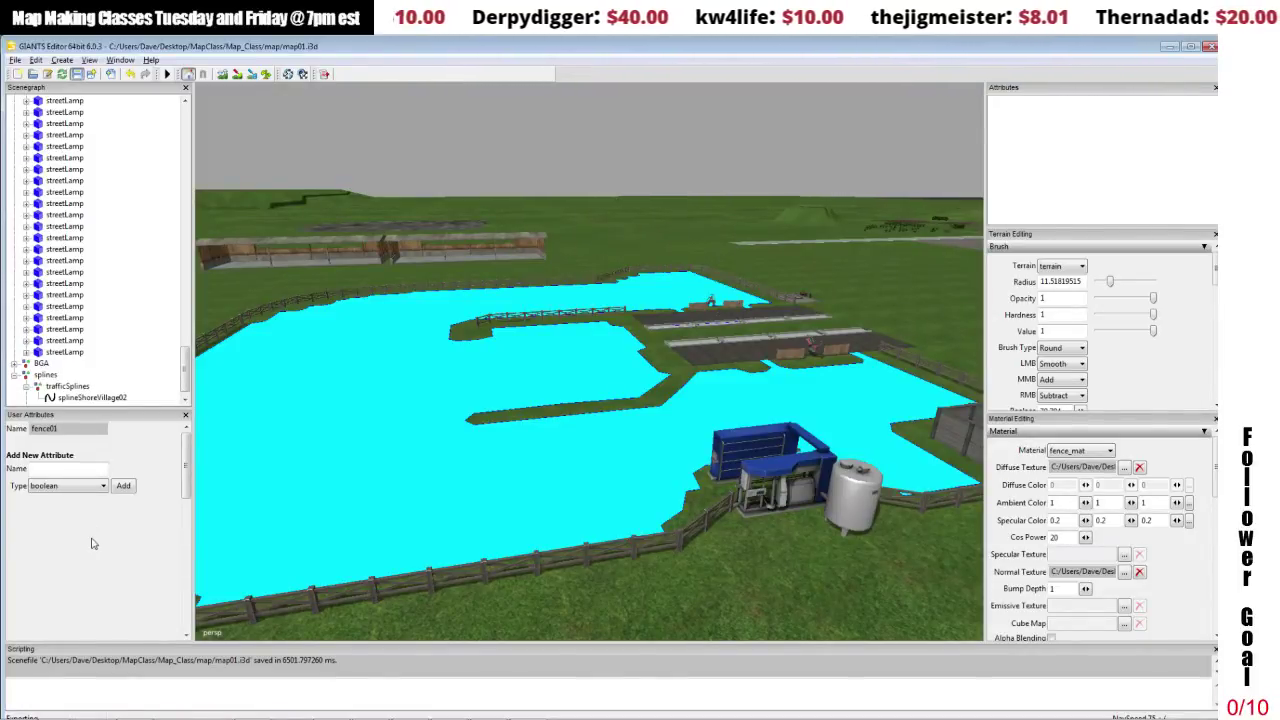
pyautogui.moveTo(250, 712)
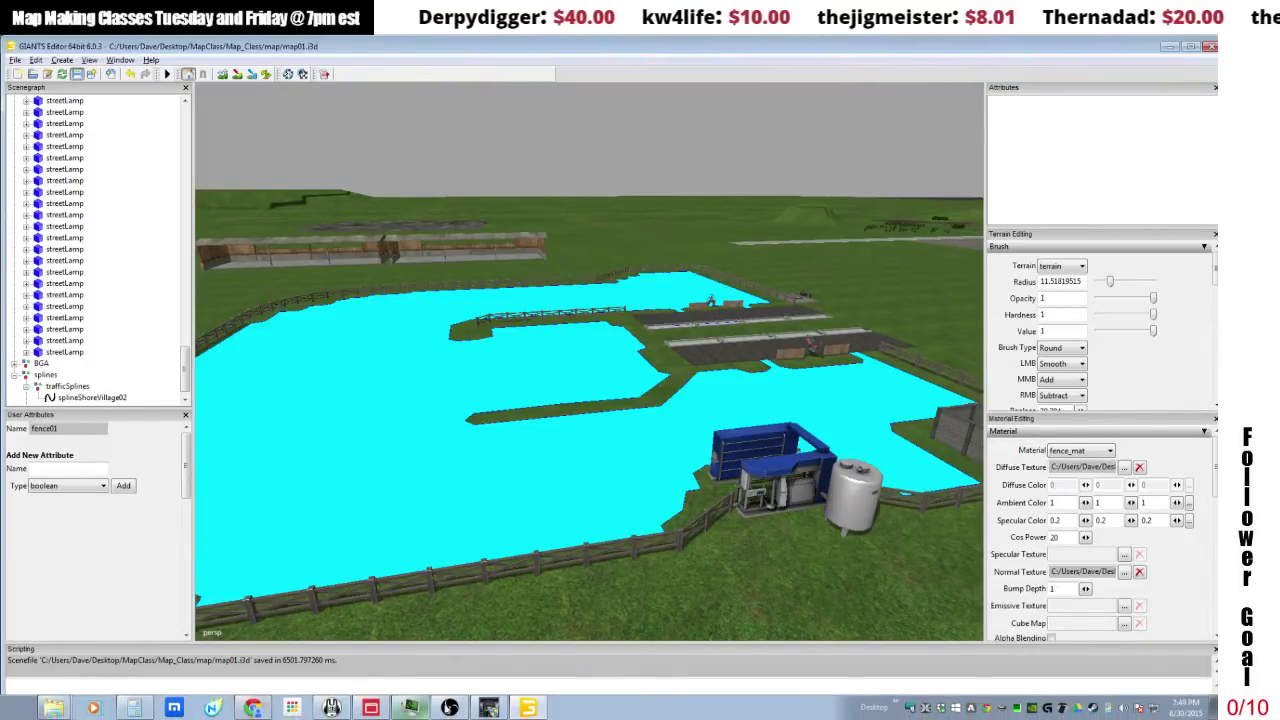
pyautogui.click(15, 712)
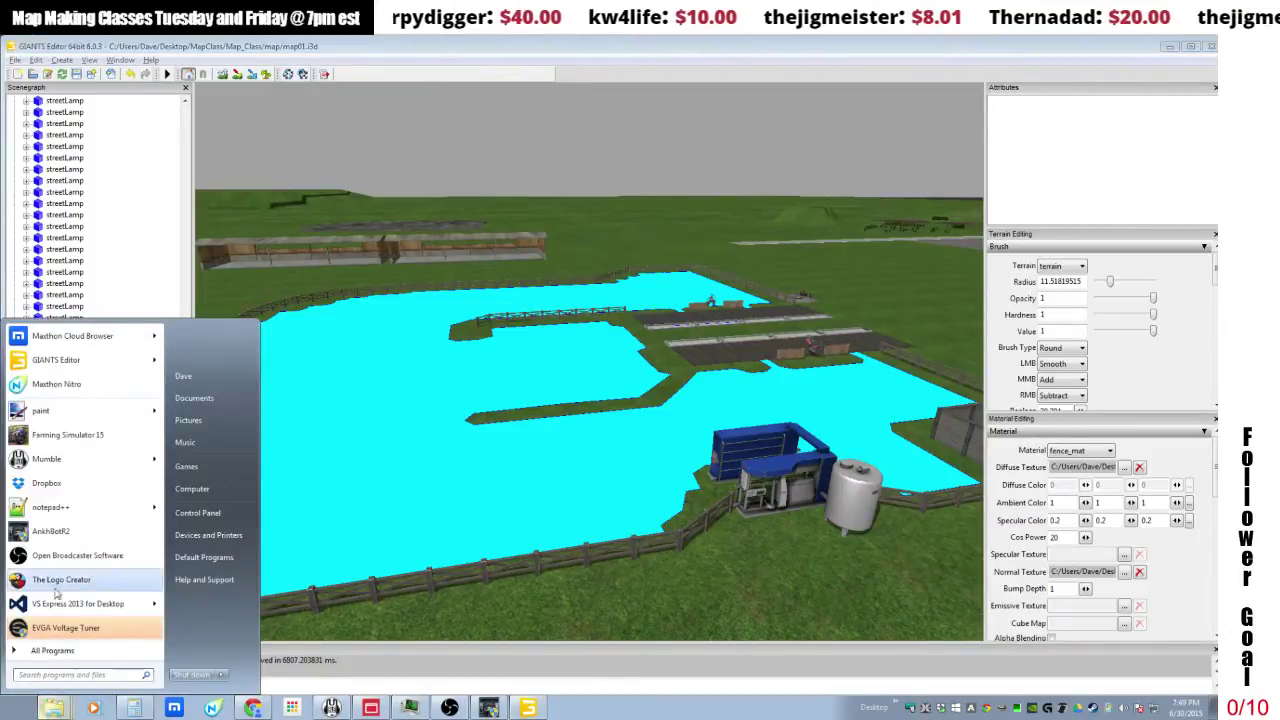
pyautogui.click(67, 434)
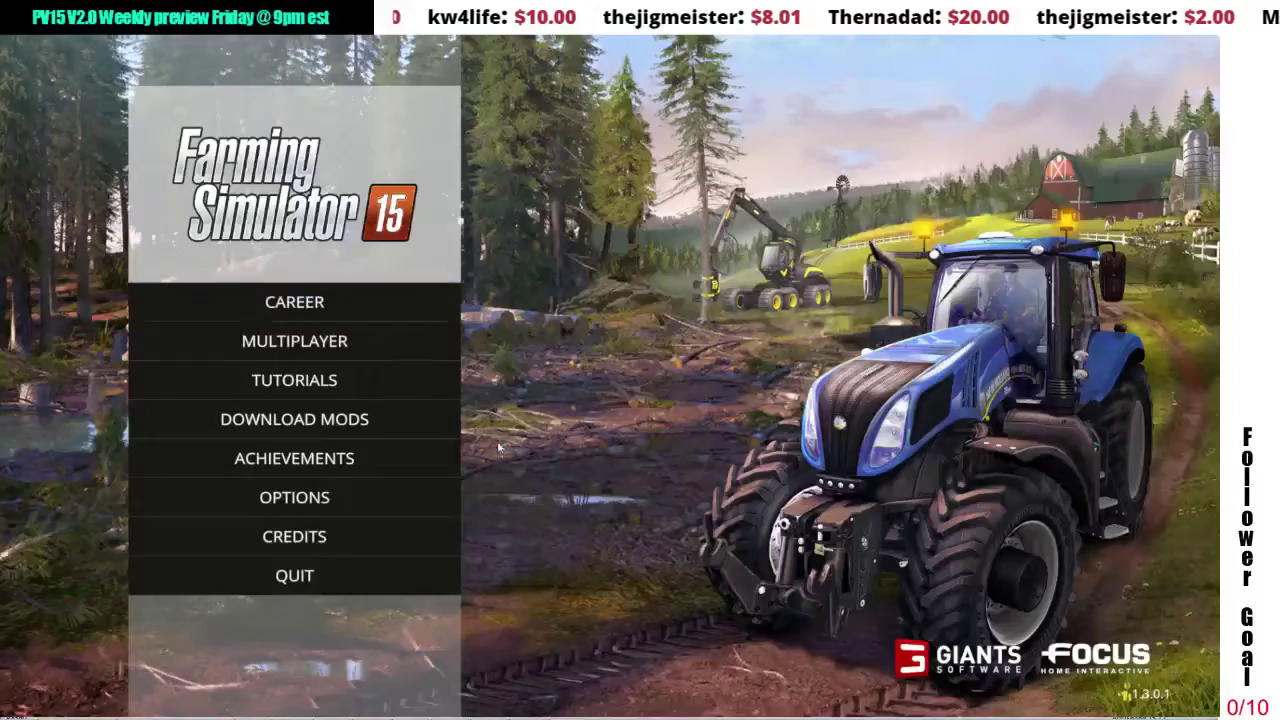
# Load savegame 13 on the Sample Mod Map, start the game and check the console log for warnings.
pyautogui.click(294, 302)
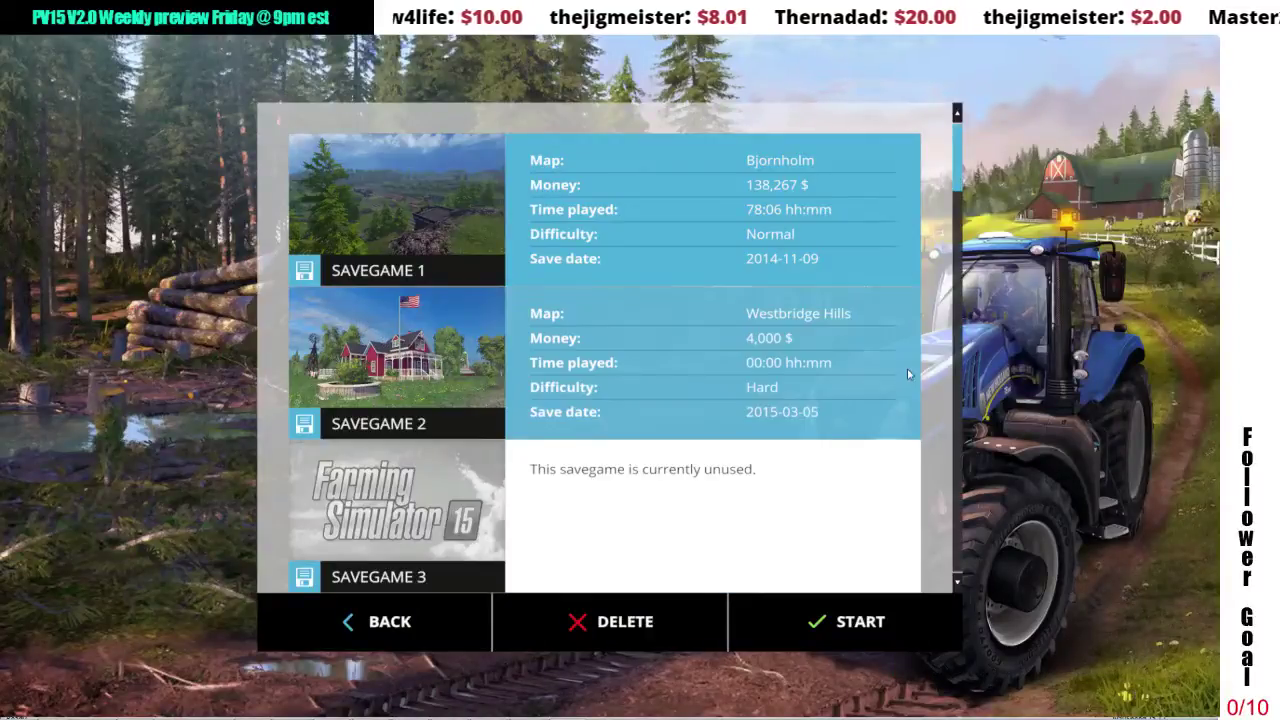
pyautogui.moveTo(955, 175); pyautogui.dragTo(957, 450)
pyautogui.click(780, 409)
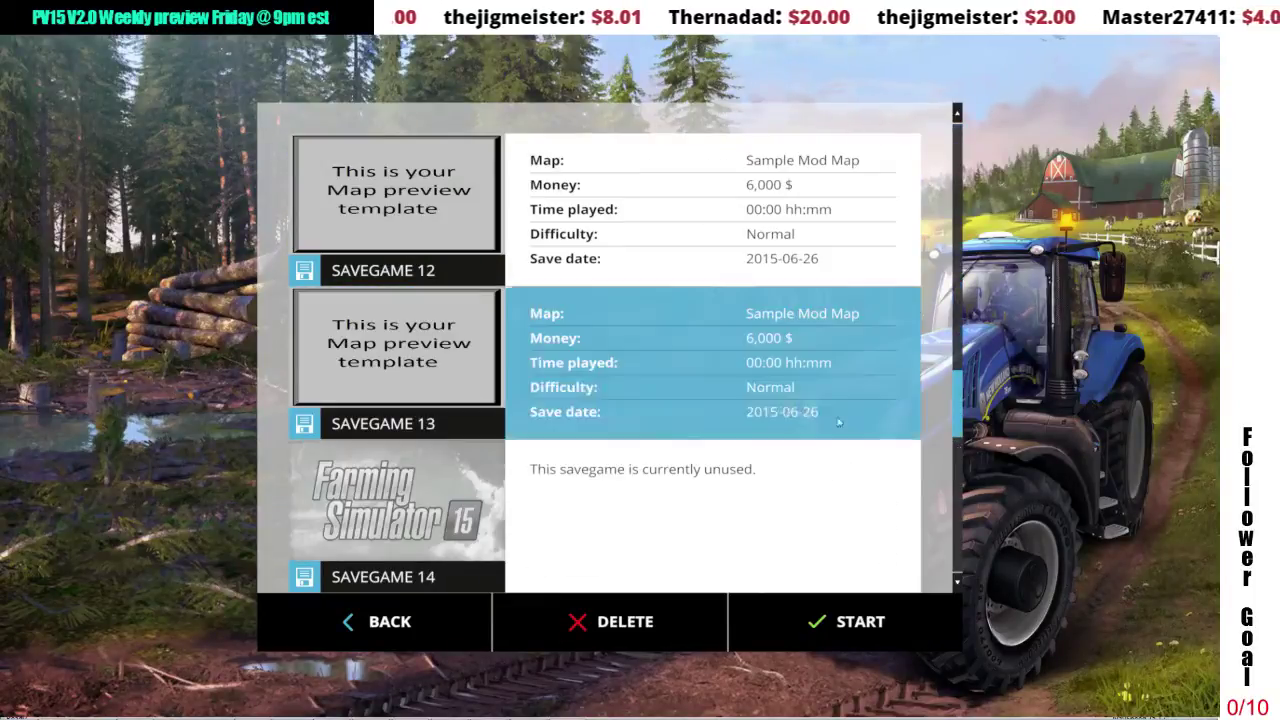
pyautogui.click(779, 604)
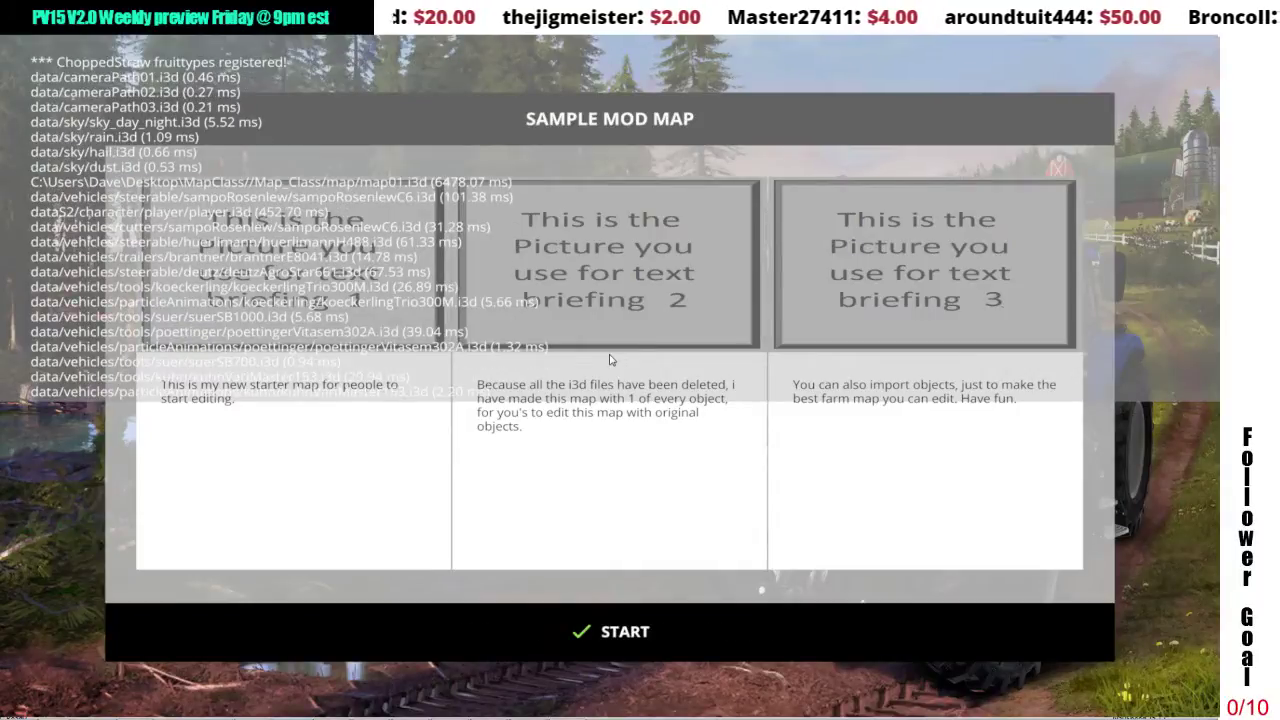
pyautogui.click(535, 611)
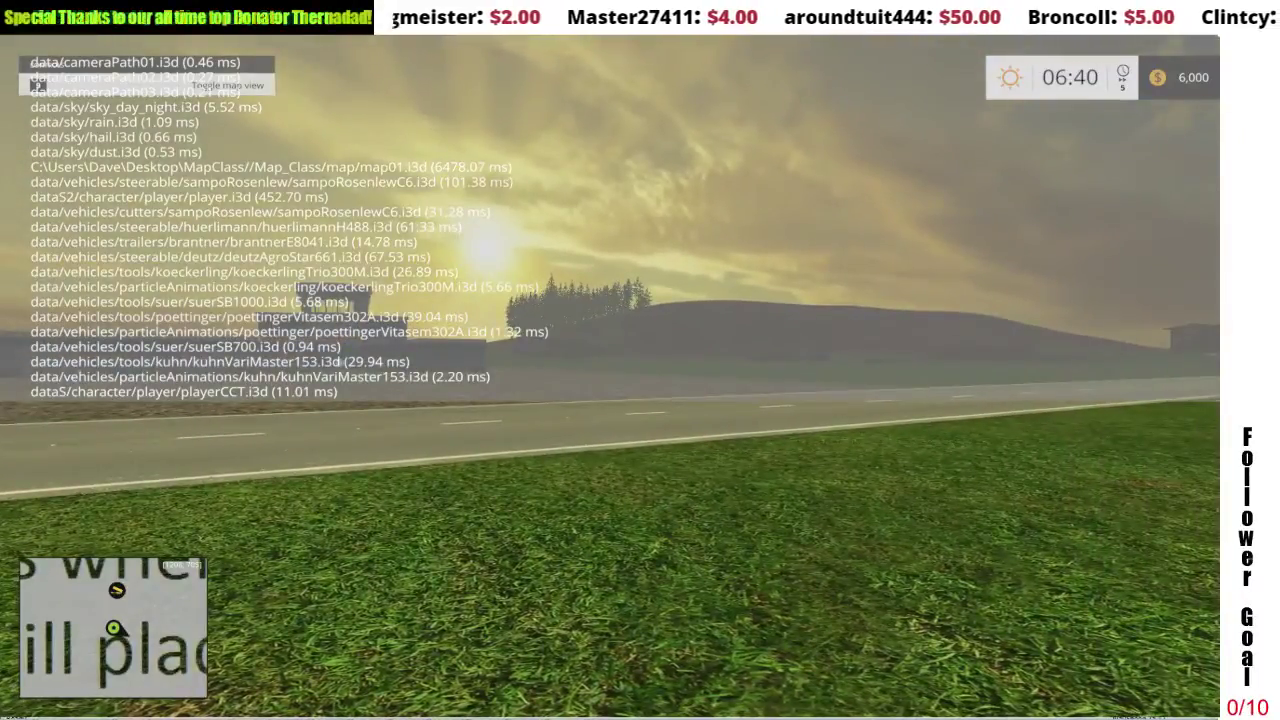
pyautogui.press('`')
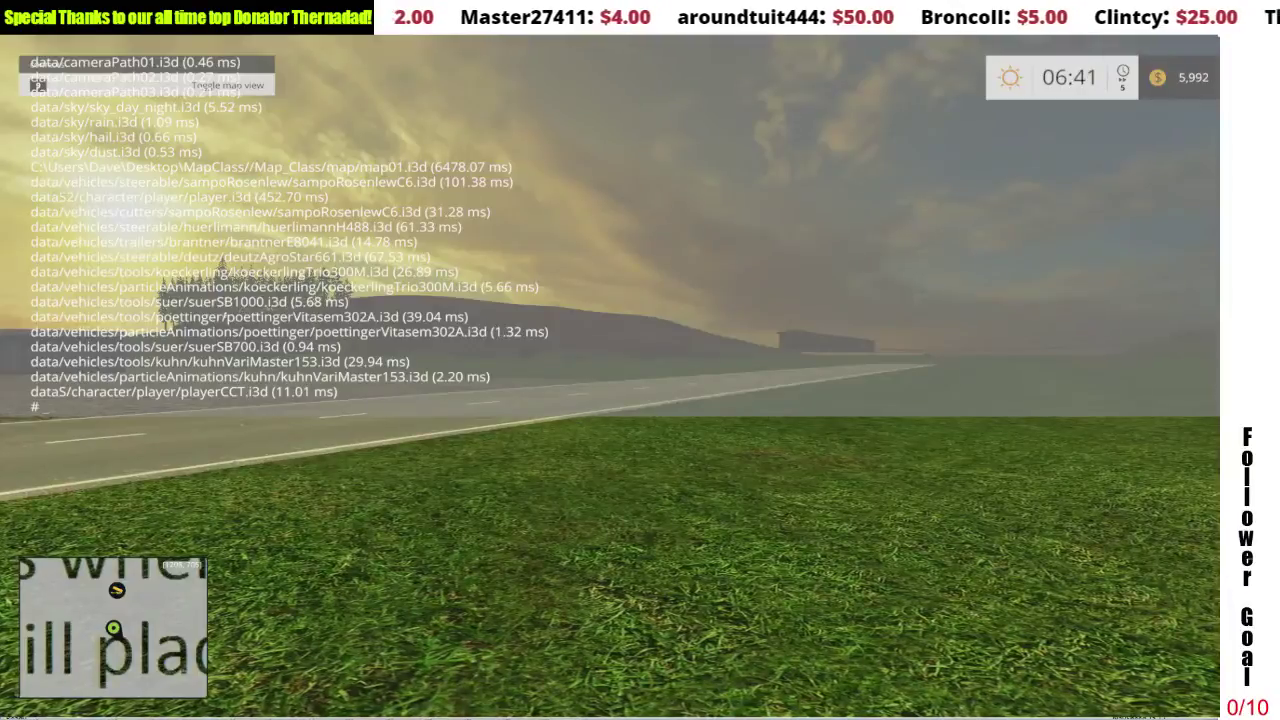
pyautogui.press('`')
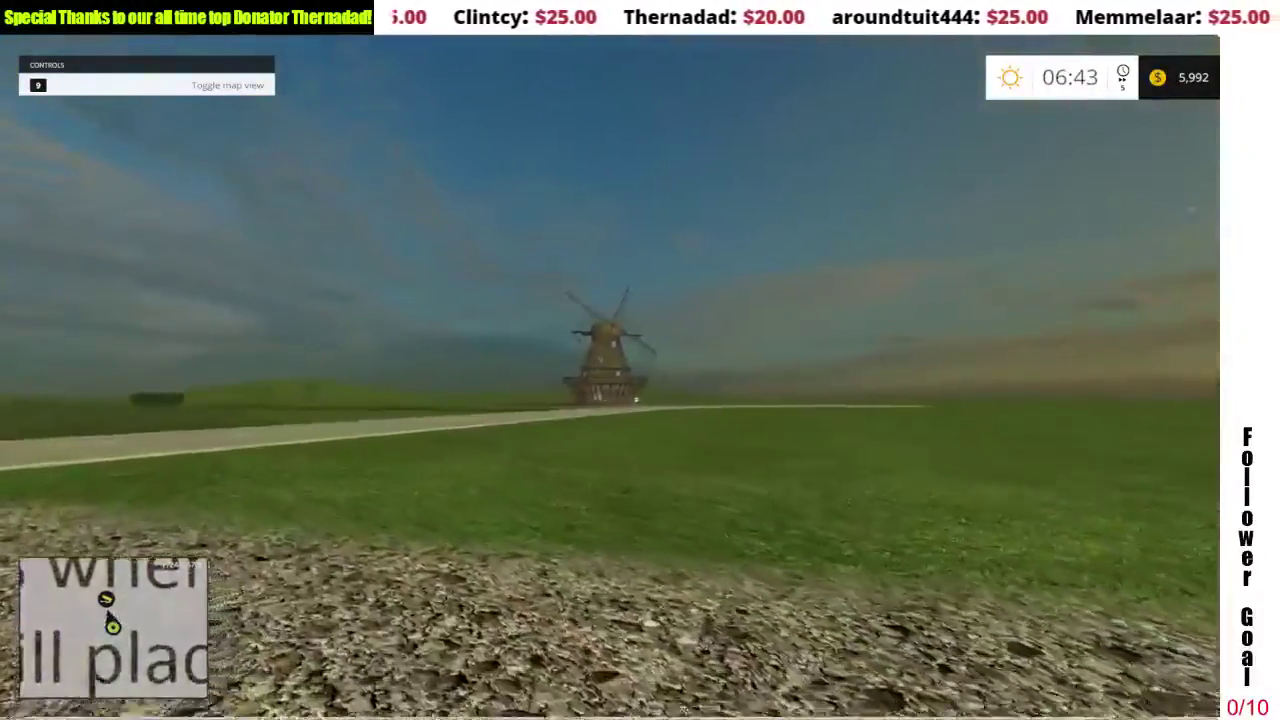
# Walk across the gravel yard and along the road to watch the traffic cars driving around the map.
pyautogui.press('w')
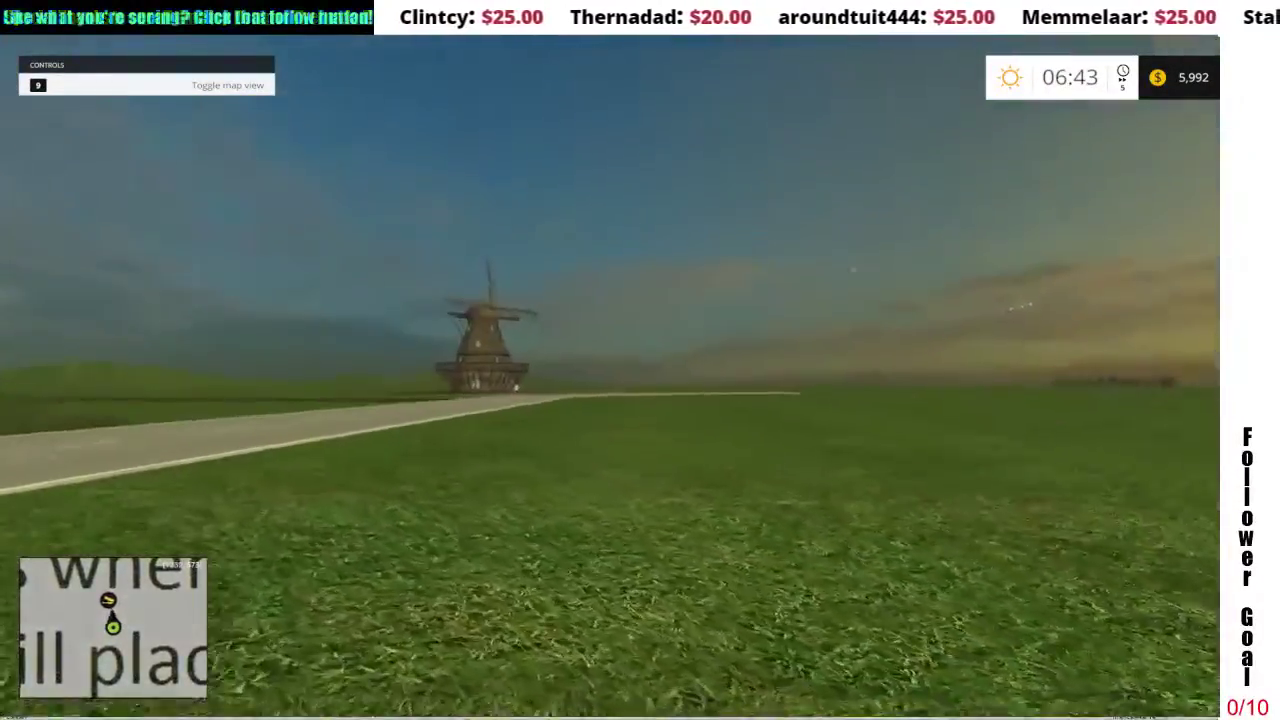
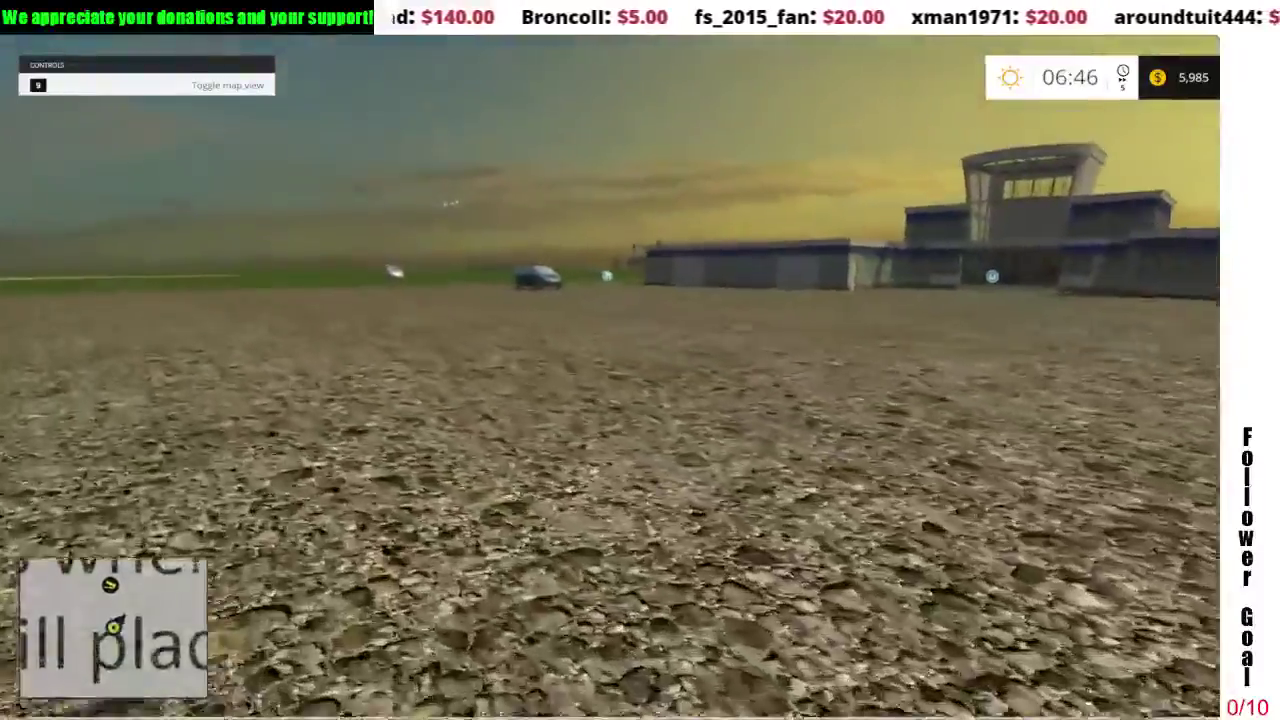
pyautogui.press('w')
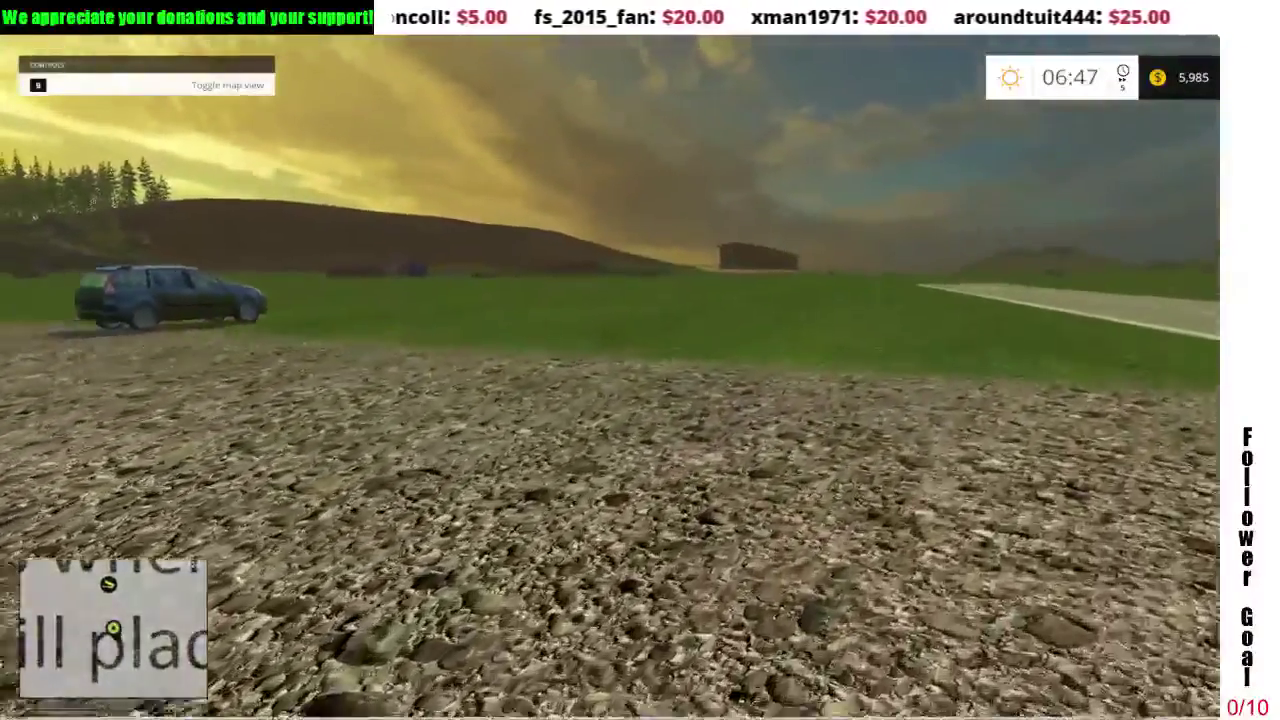
pyautogui.press('w')
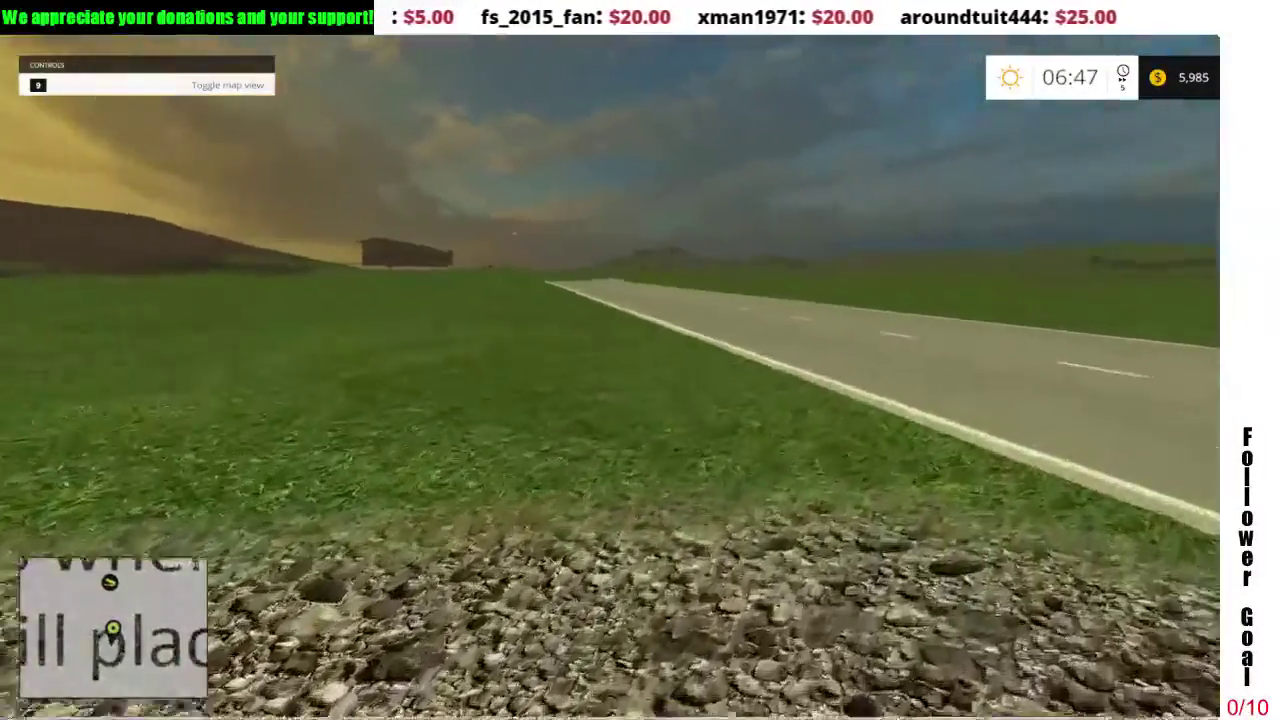
pyautogui.press('d')
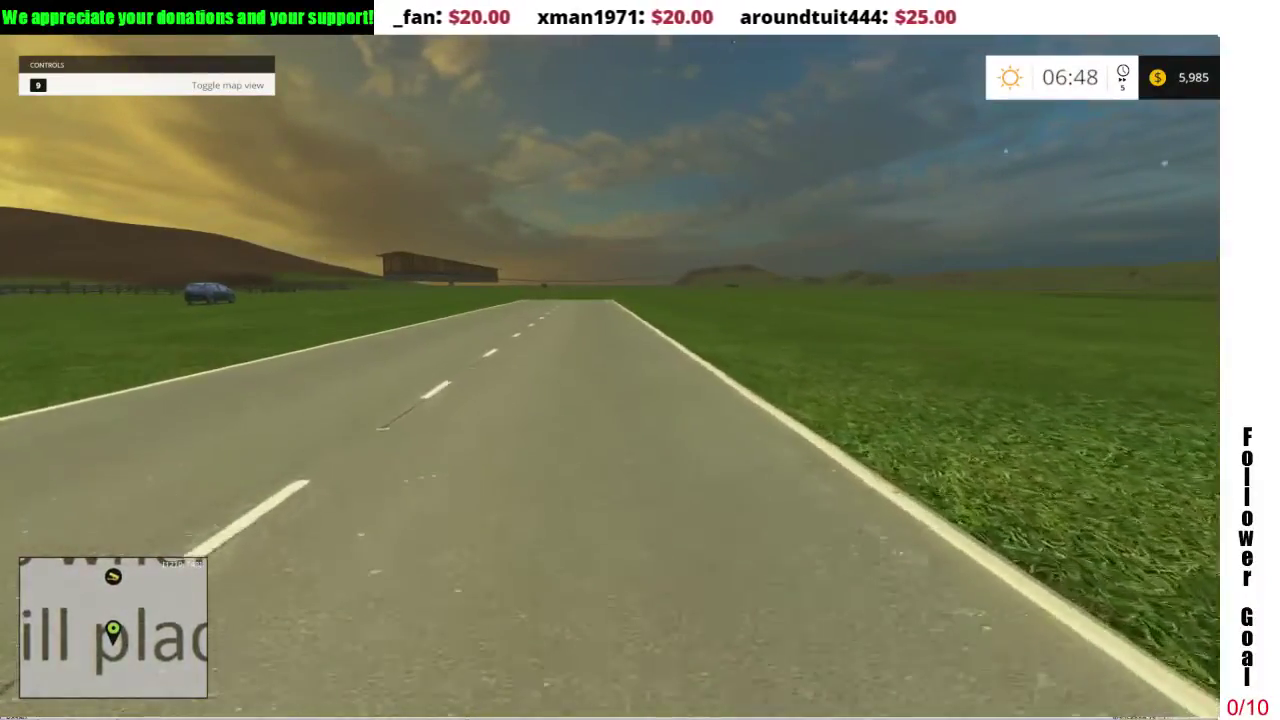
# Follow the passing traffic cars along the paved road toward the windmill to observe how they drive.
pyautogui.press('w')
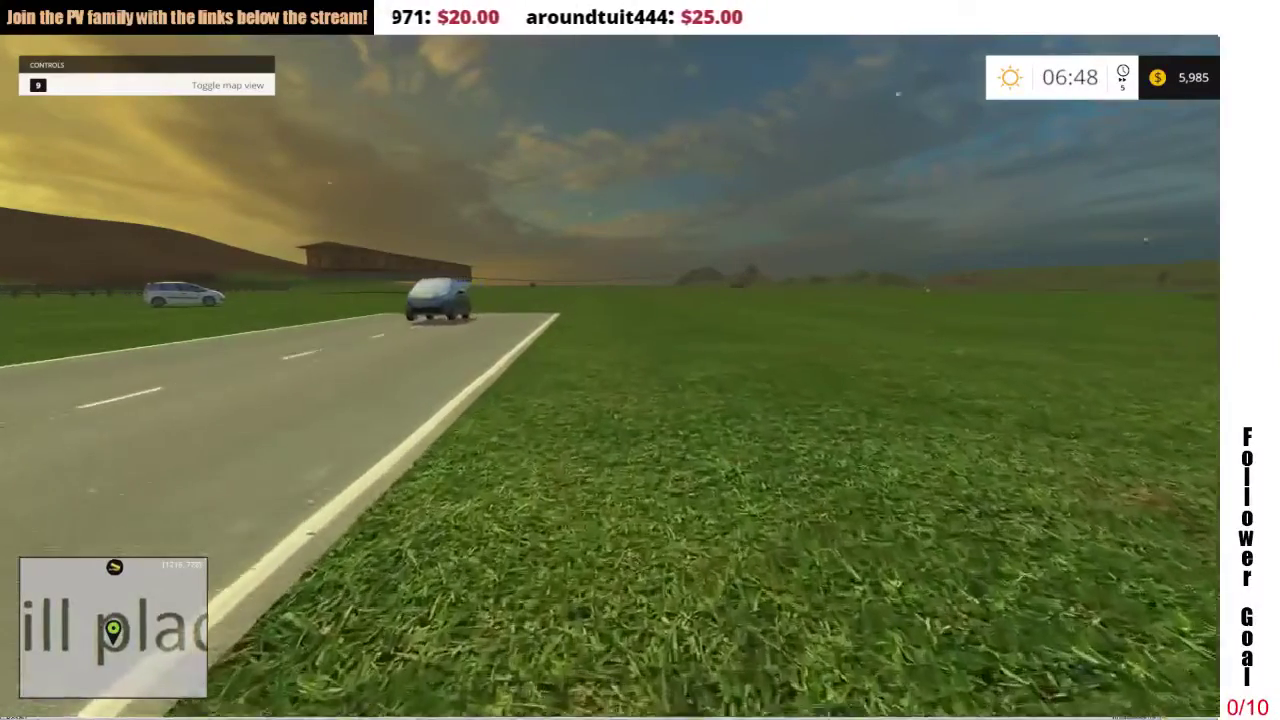
pyautogui.press('w')
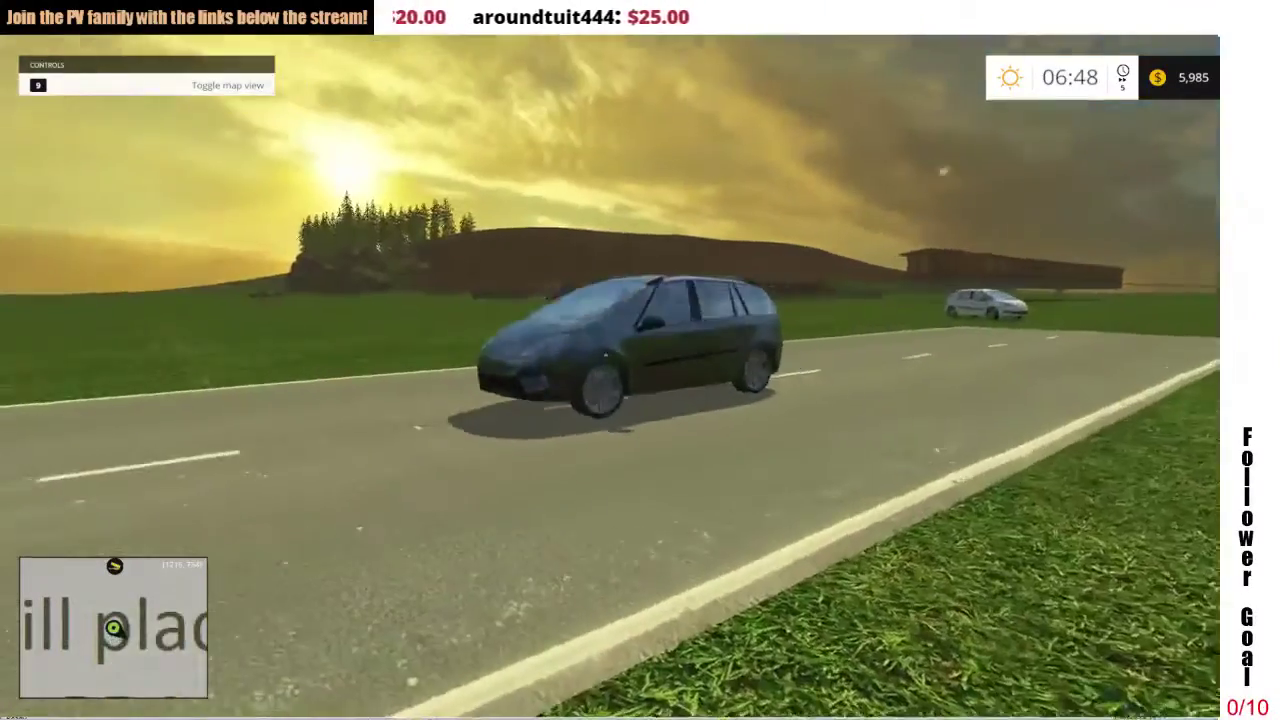
pyautogui.press('w')
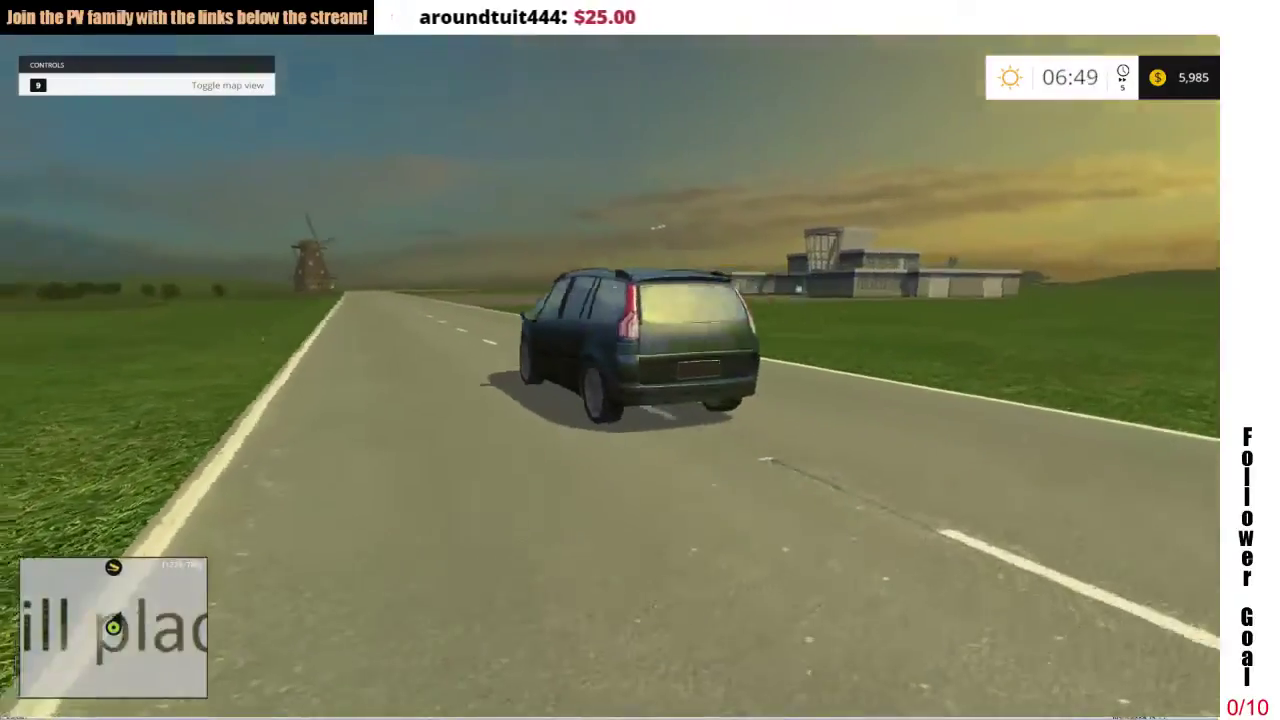
pyautogui.press('w')
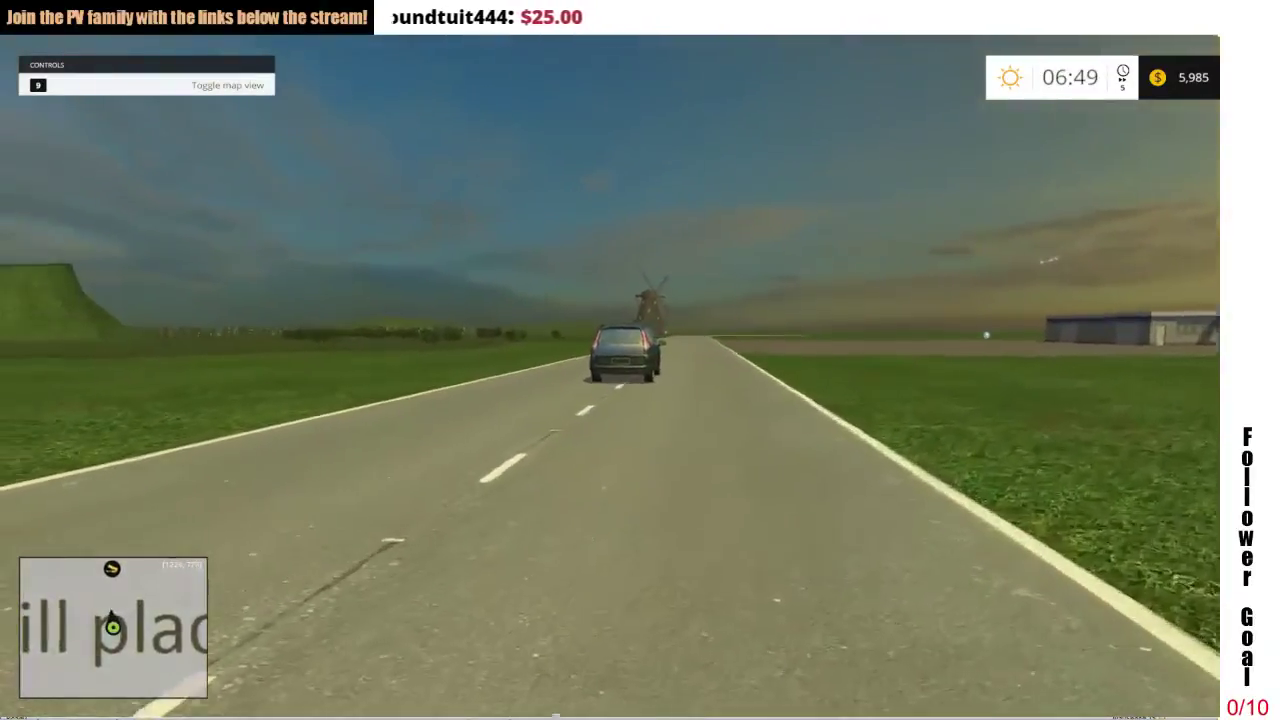
pyautogui.press('w')
pyautogui.press('d')
pyautogui.press('d')
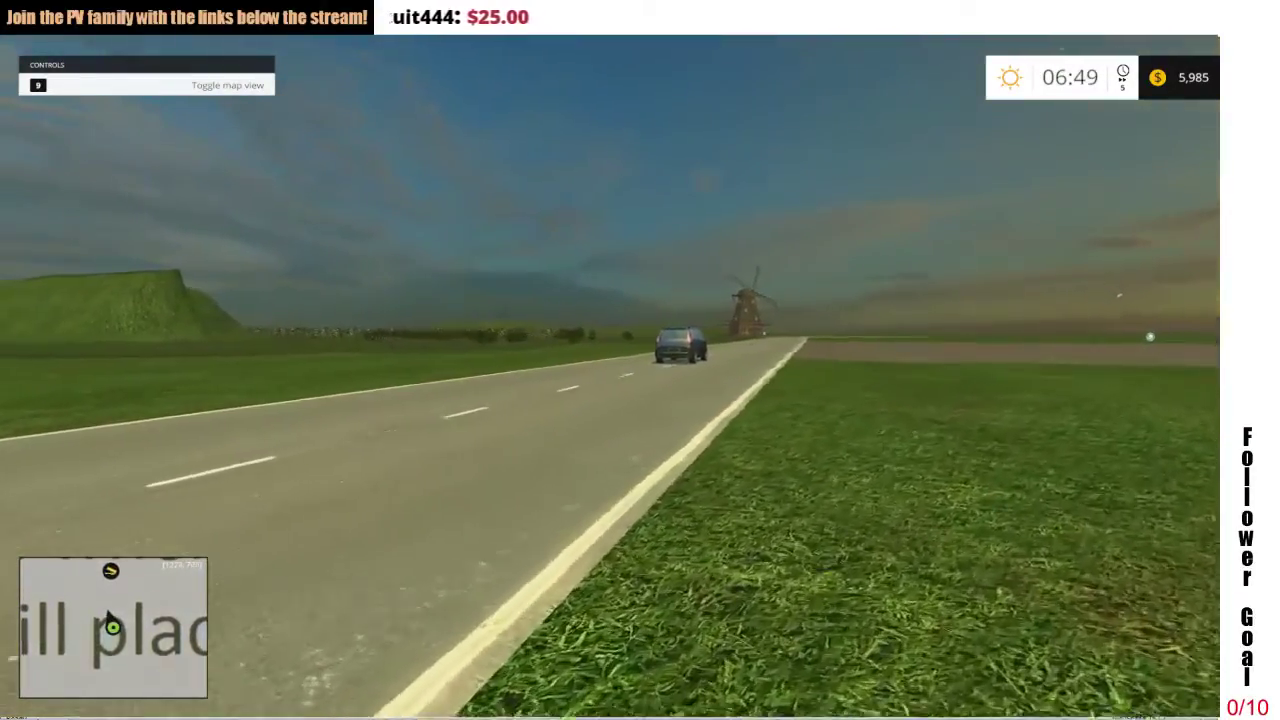
pyautogui.press('d')
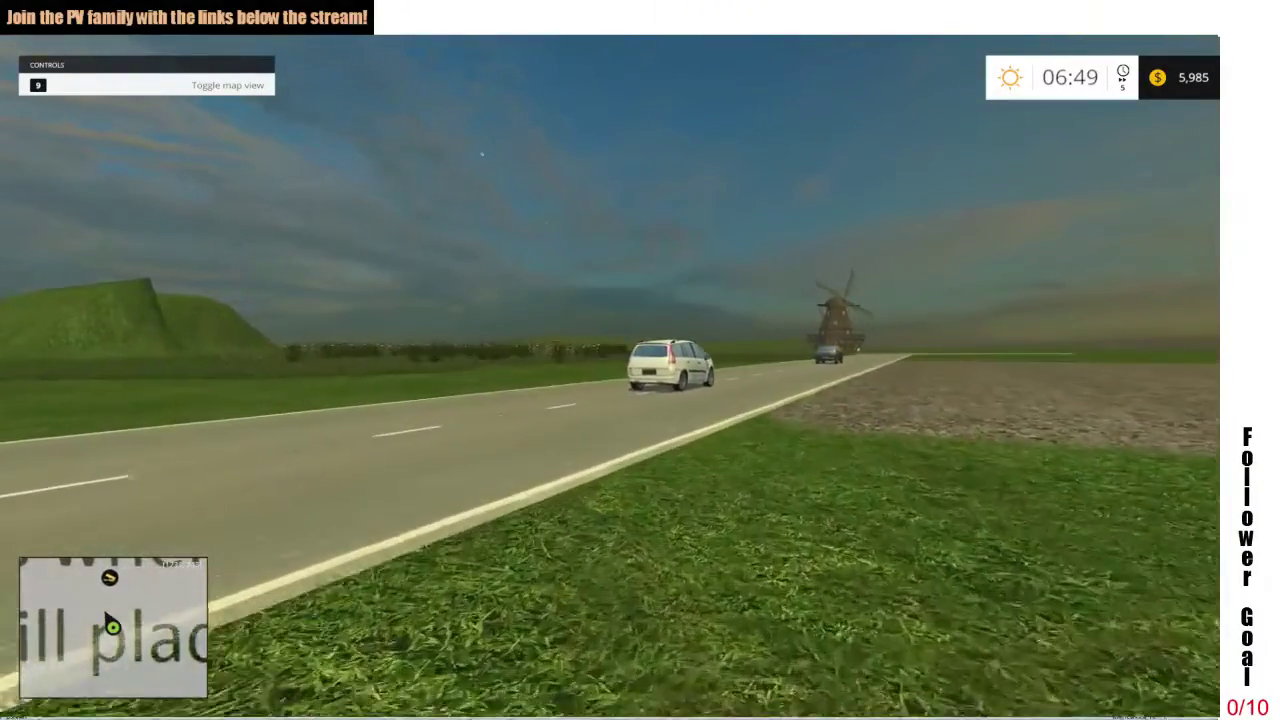
pyautogui.press('w')
pyautogui.press('a')
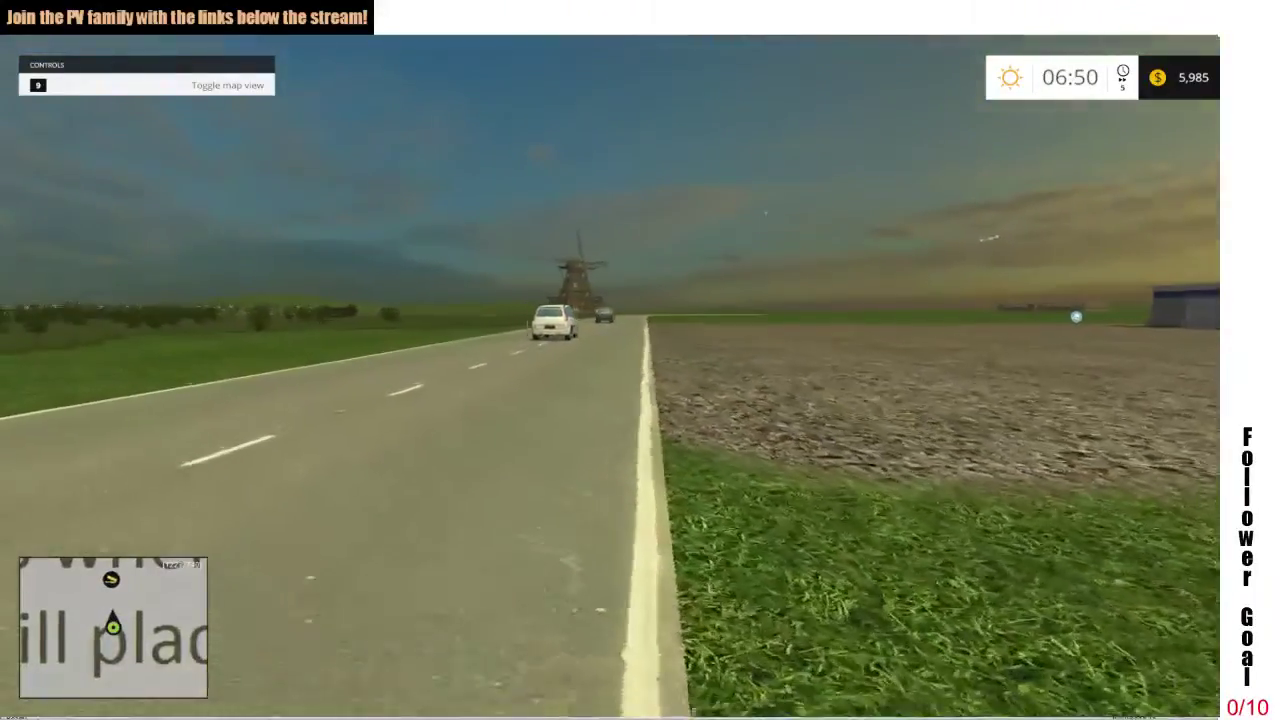
pyautogui.press('w')
pyautogui.press('a')
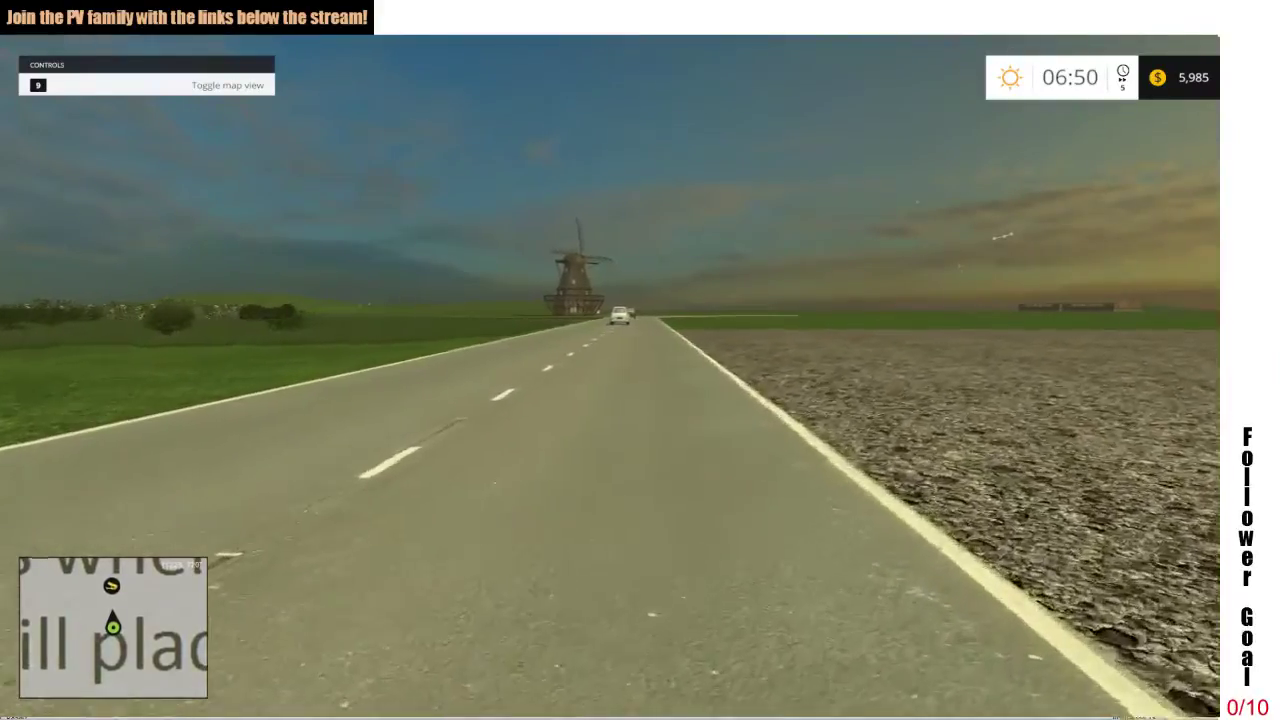
pyautogui.press('a')
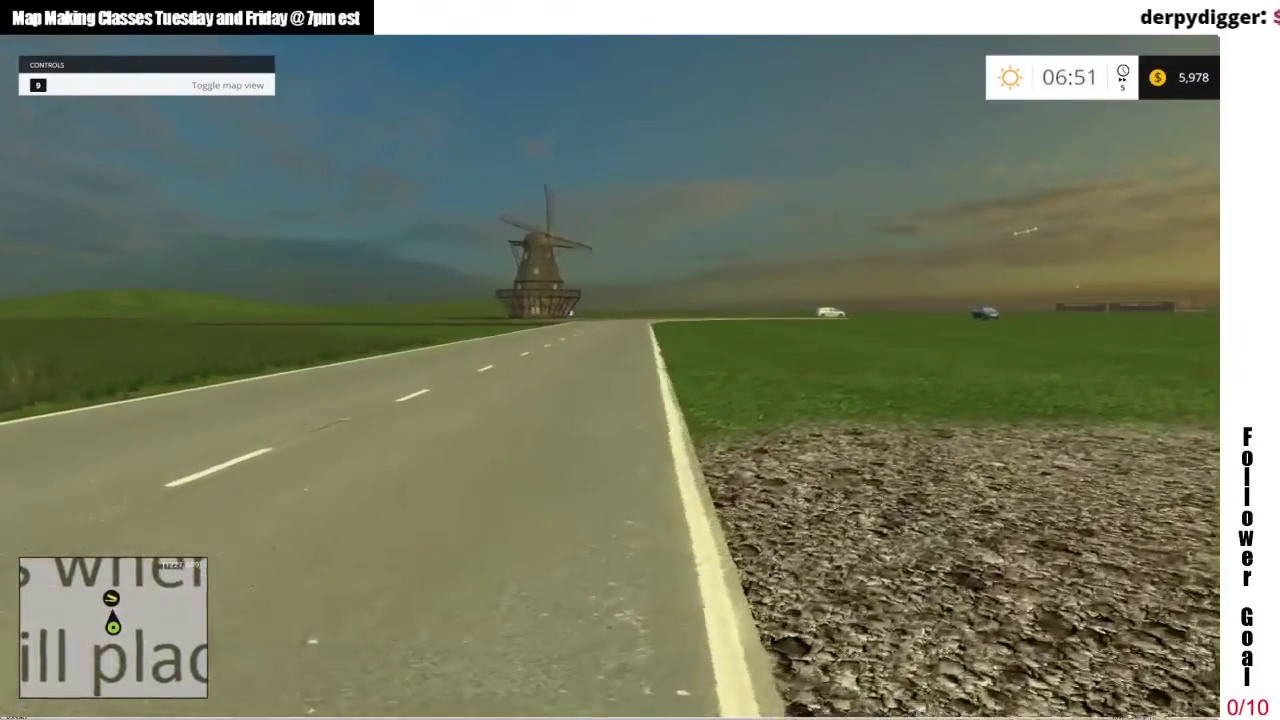
# Watch the traffic cars cross the open grass beyond the road bend, then look back along the road for their return.
pyautogui.press('d')
pyautogui.press('w')
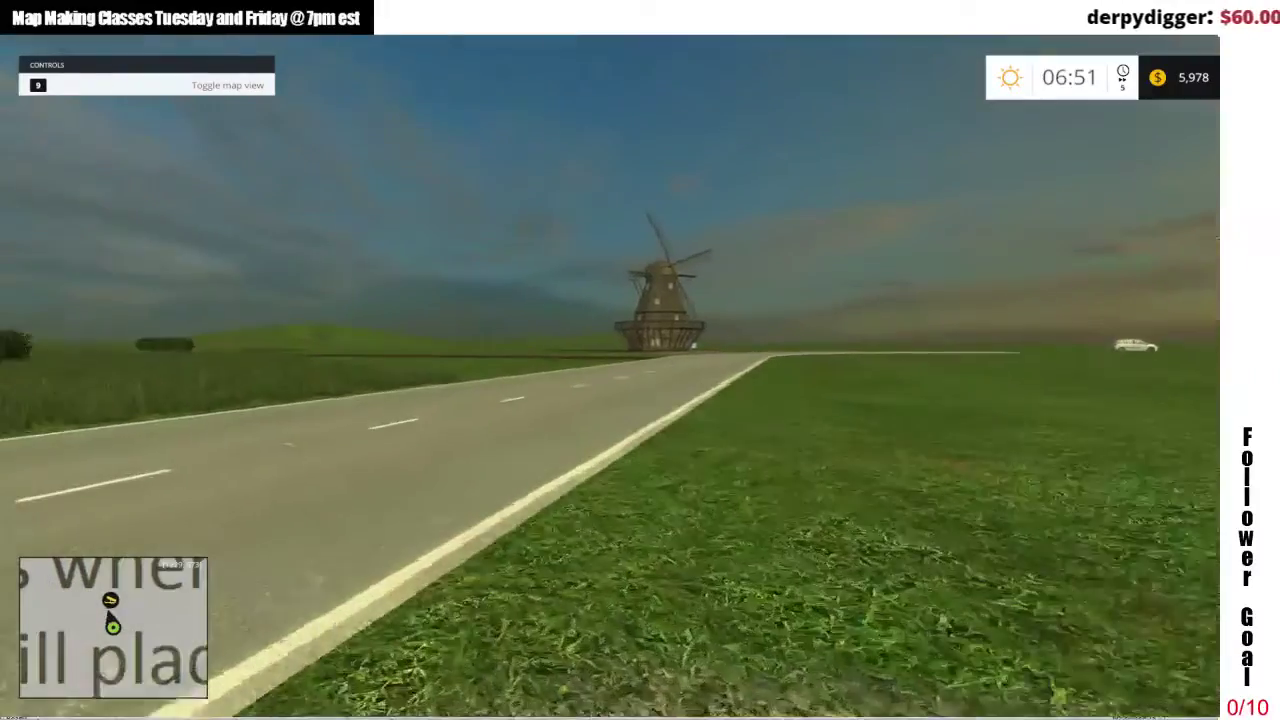
pyautogui.press('w')
pyautogui.press('a')
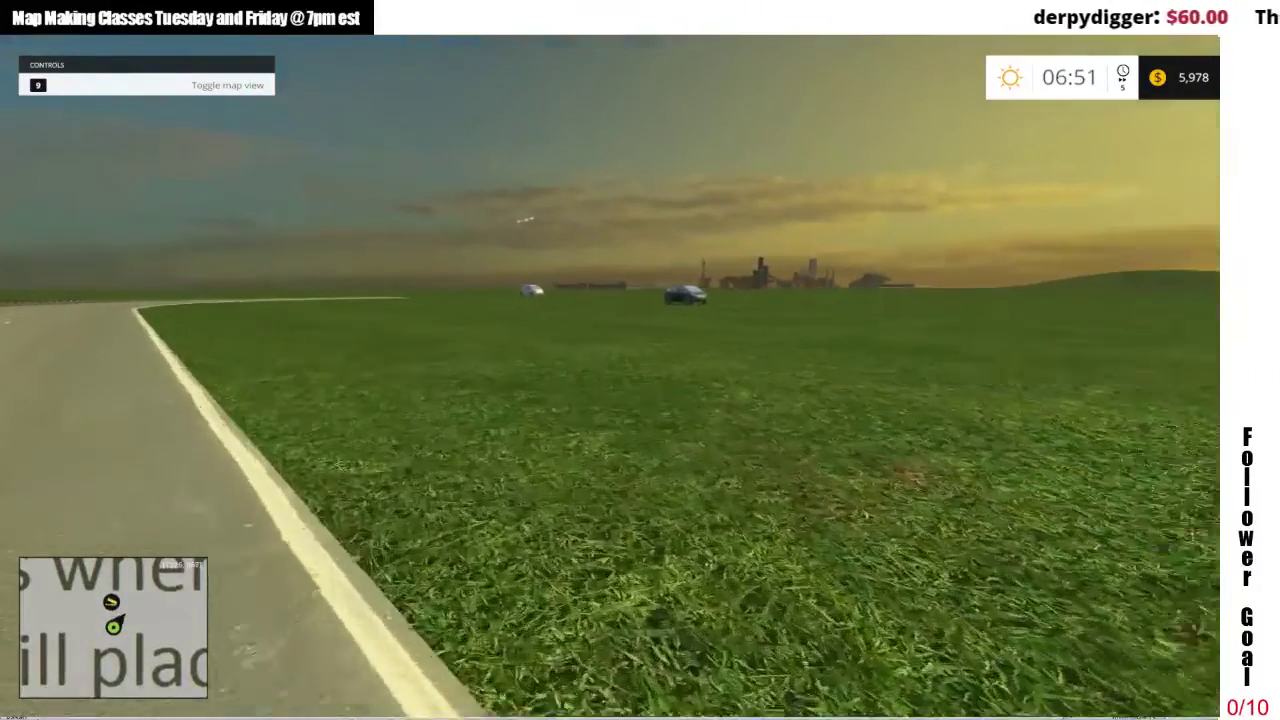
pyautogui.press('w')
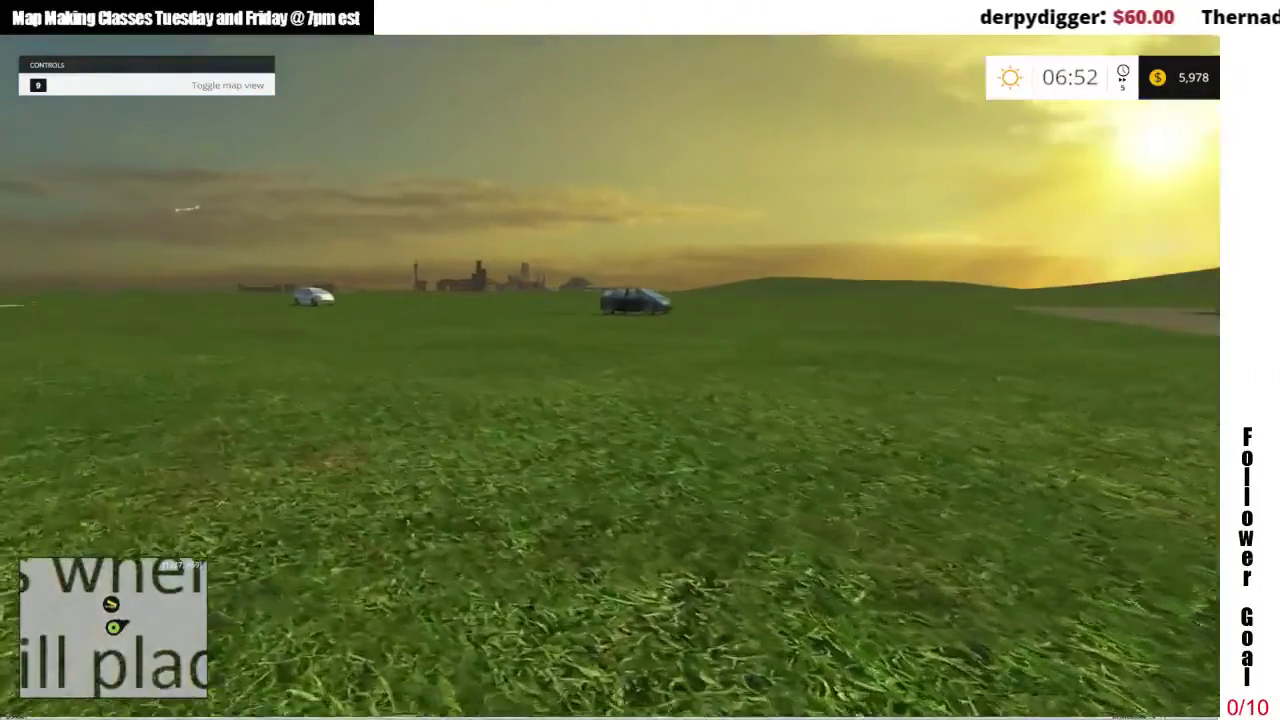
pyautogui.press('w')
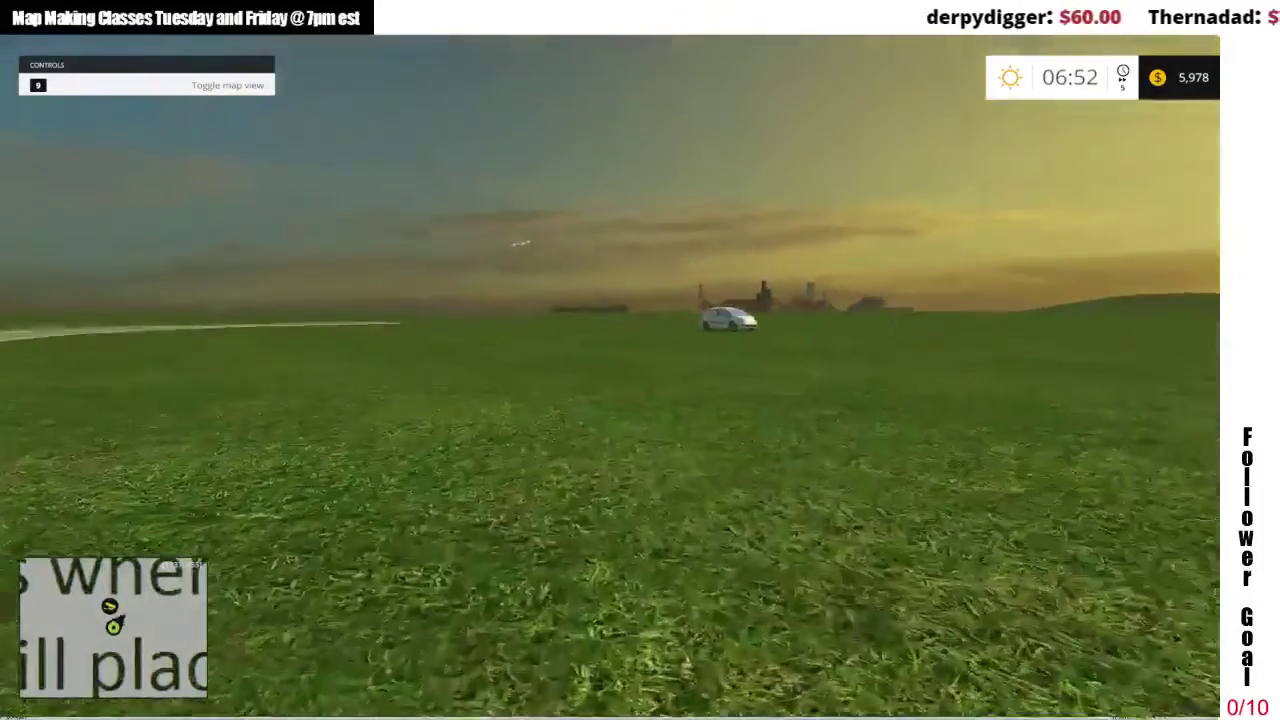
pyautogui.press('w')
pyautogui.press('d')
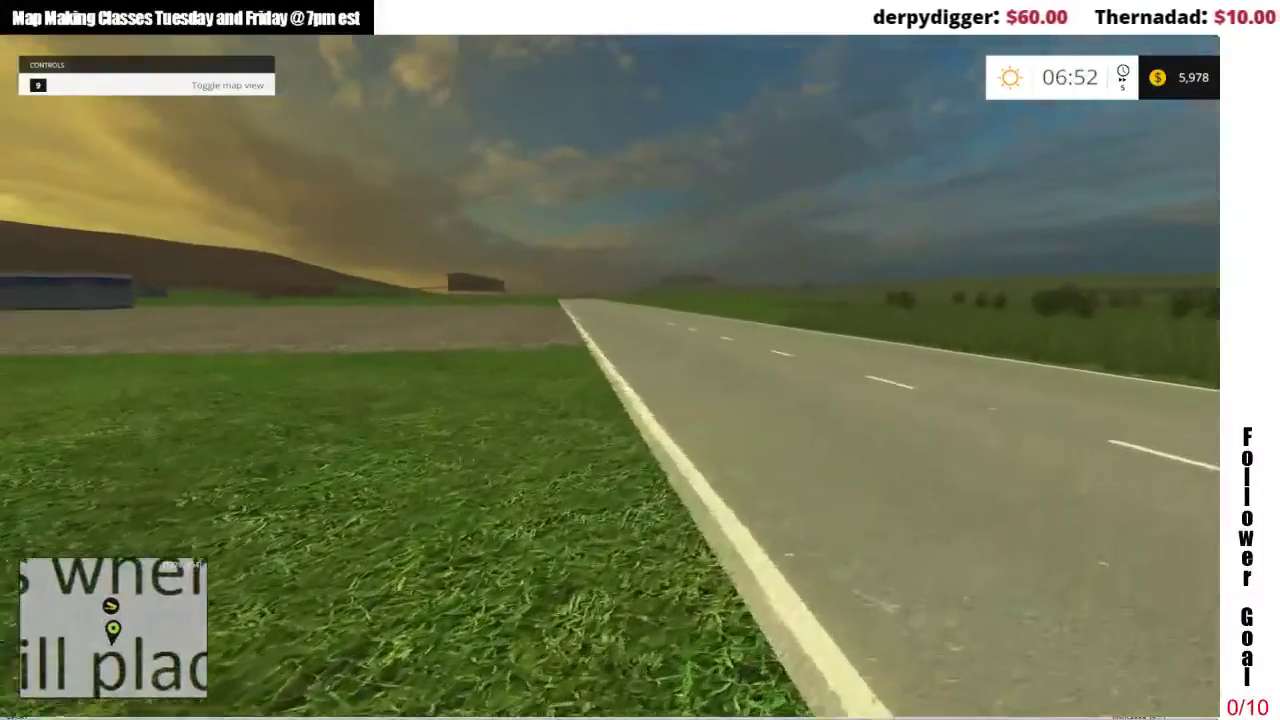
pyautogui.press('d')
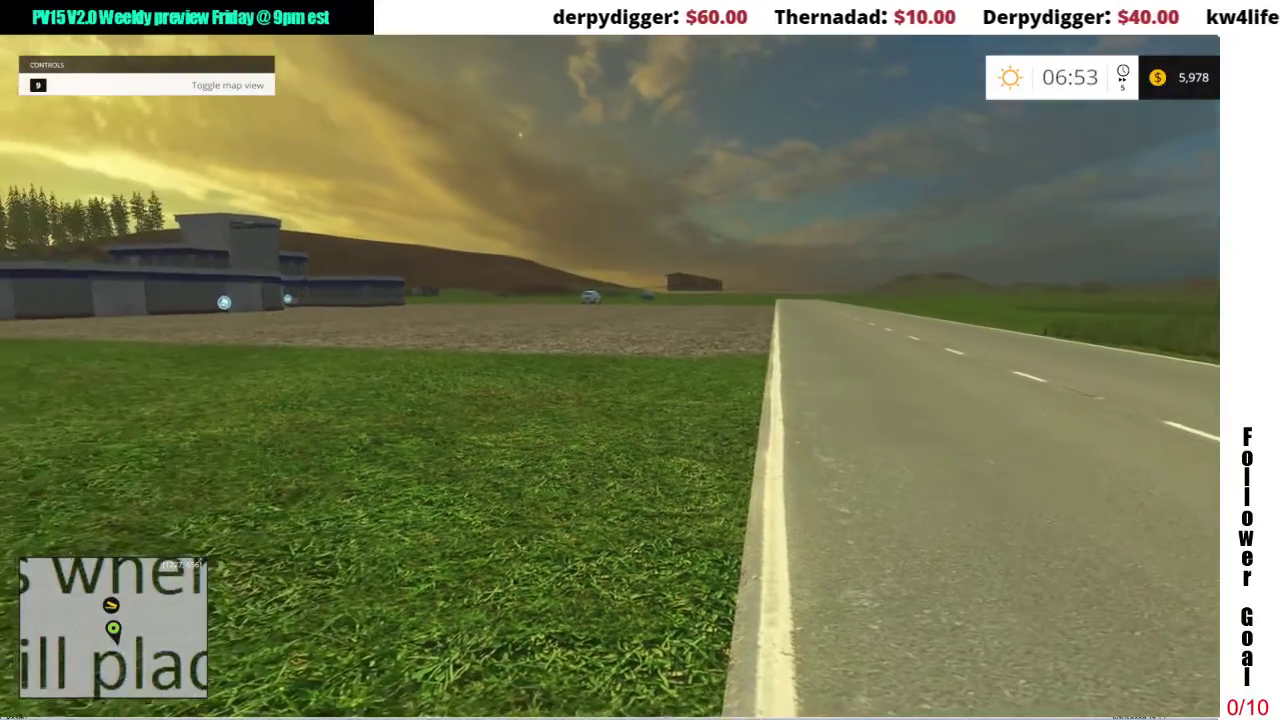
# End the running game without saving and quit Farming Simulator 15.
pyautogui.press('Escape')
pyautogui.click(790, 628)
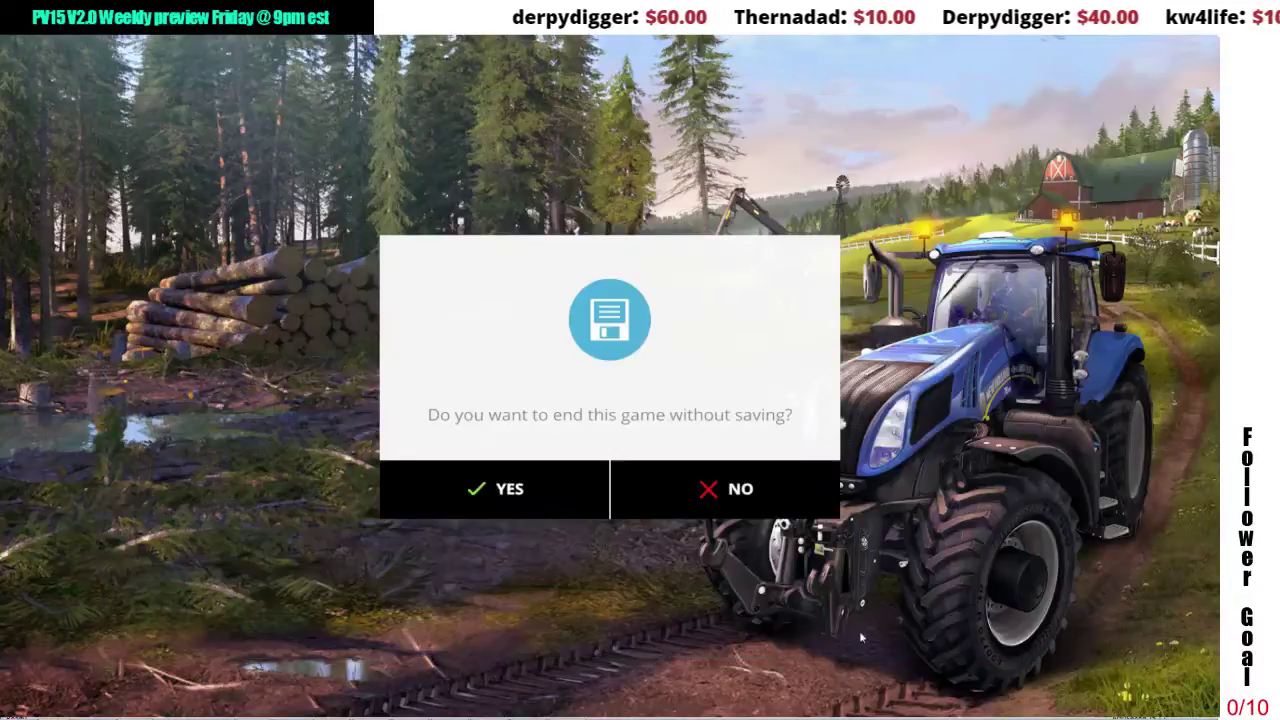
pyautogui.click(576, 490)
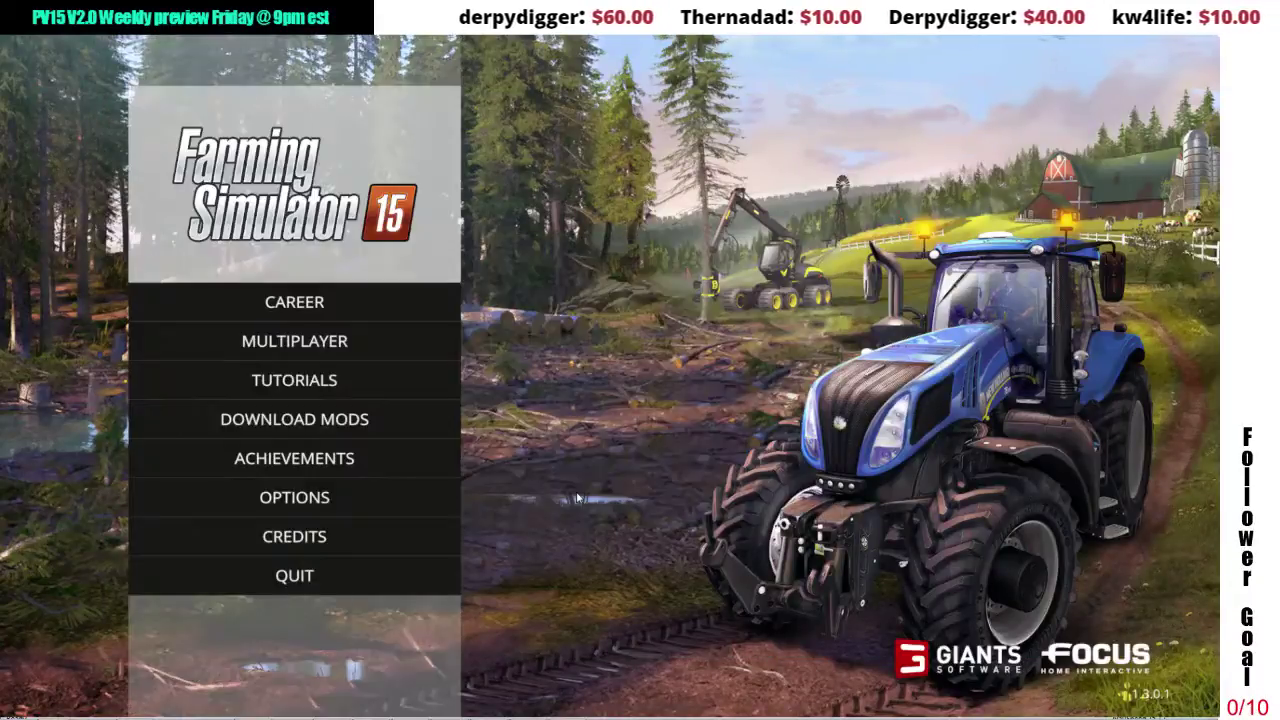
pyautogui.click(380, 564)
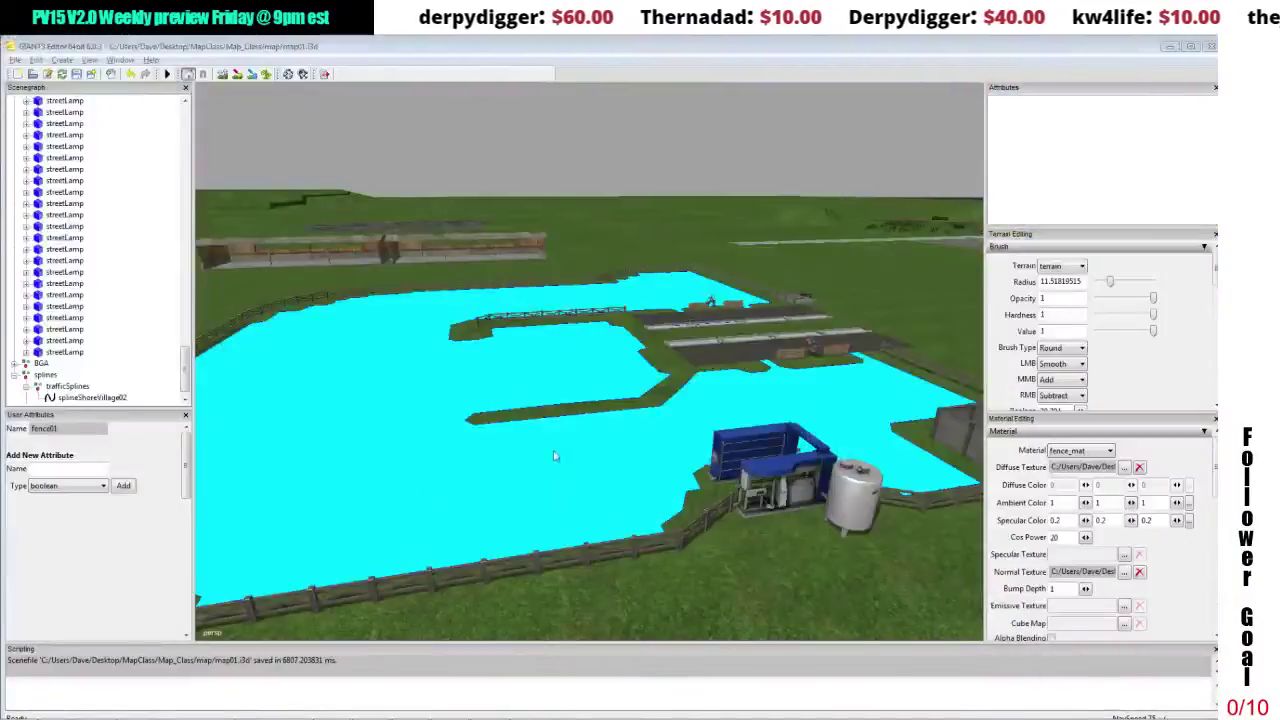
# Minimize GIANTS Editor and open the folder C:\Program Files (x86)\Farming Simulator 2015 in Windows Explorer.
pyautogui.click(1170, 47)
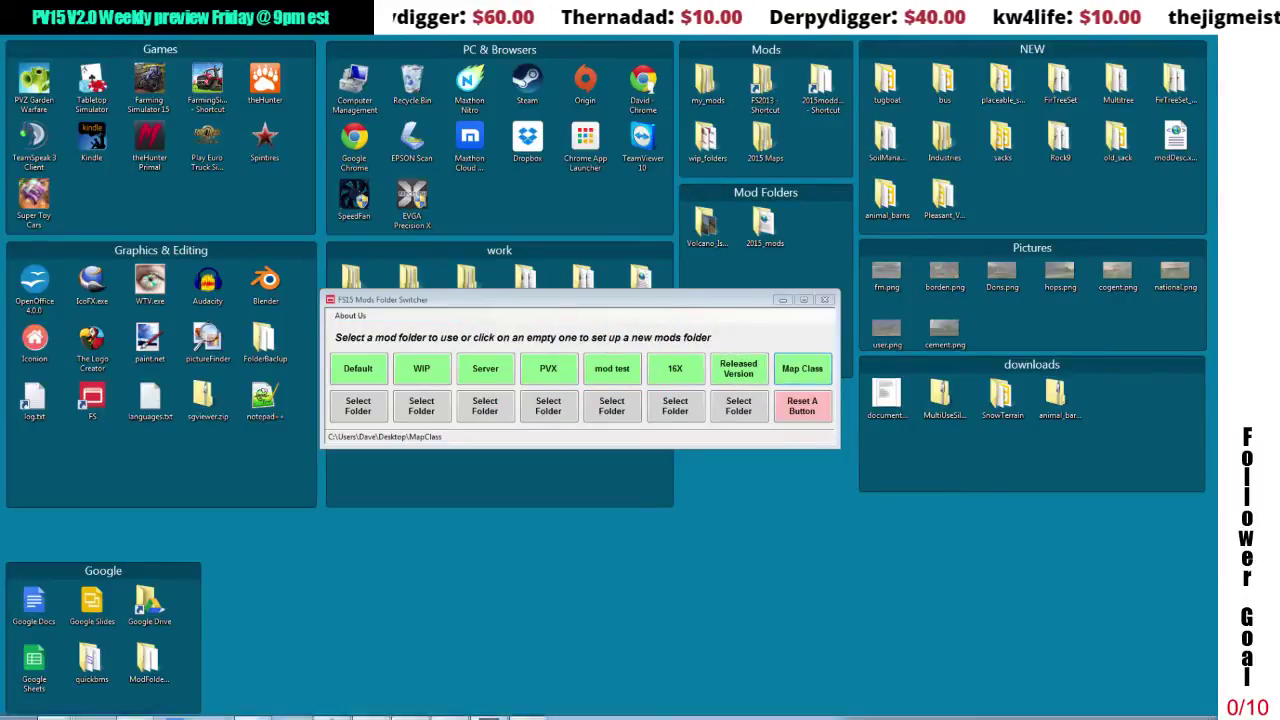
pyautogui.click(22, 706)
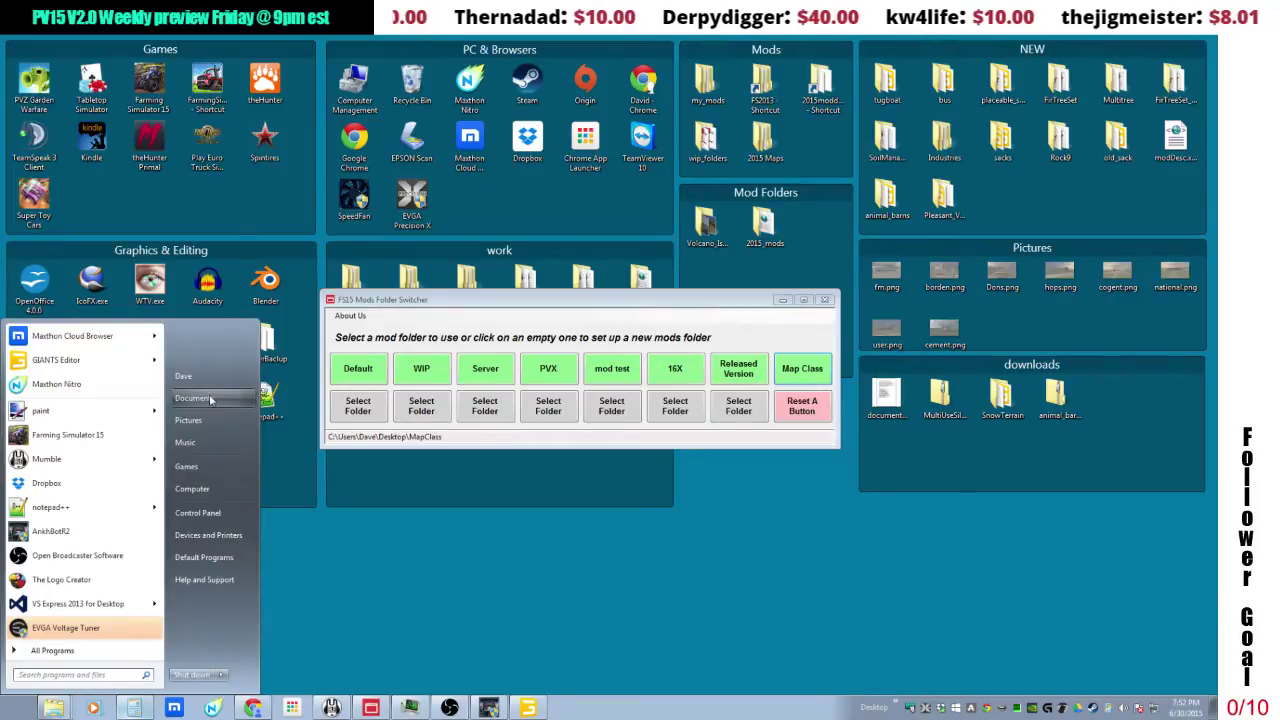
pyautogui.click(192, 488)
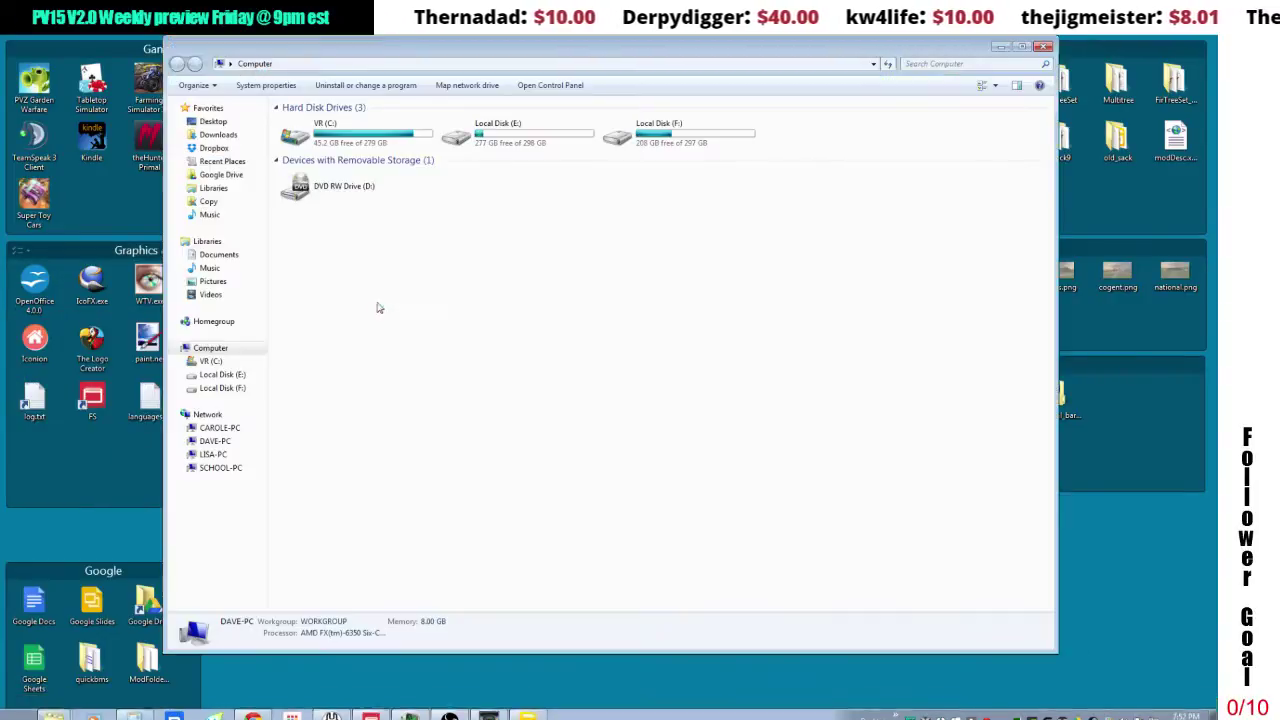
pyautogui.doubleClick(348, 140)
pyautogui.doubleClick(355, 232)
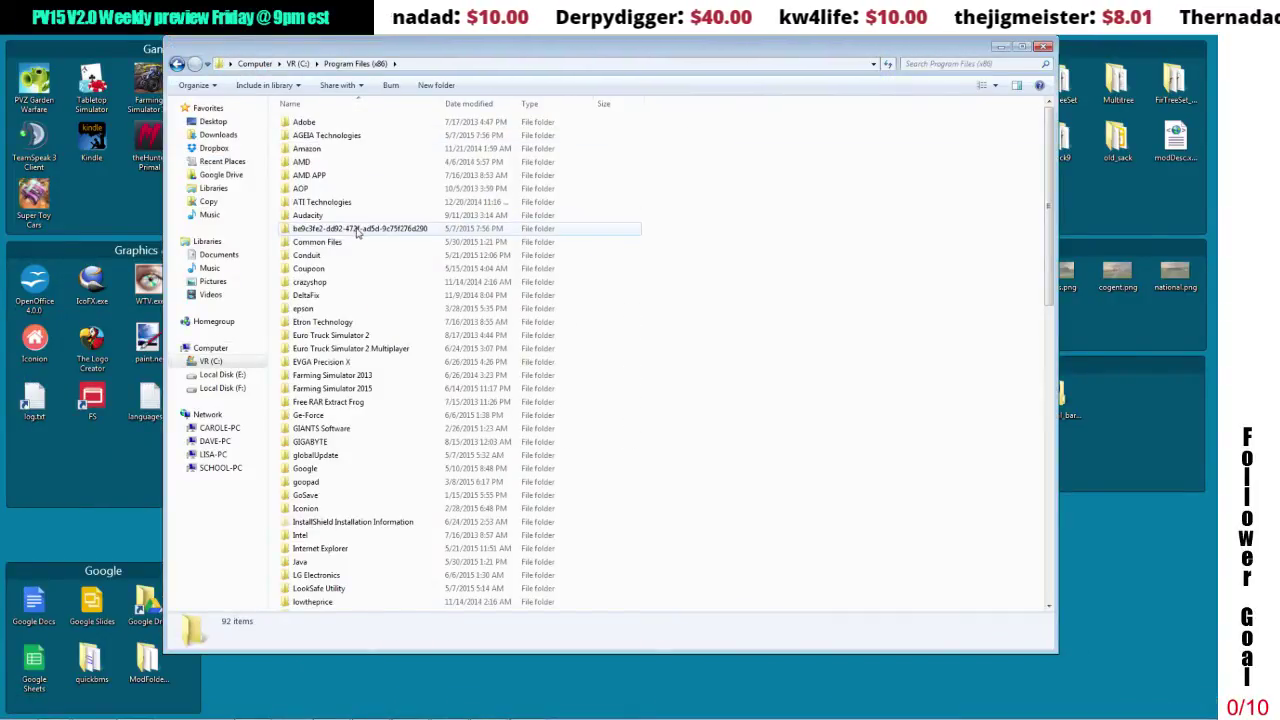
pyautogui.click(340, 388)
pyautogui.doubleClick(340, 388)
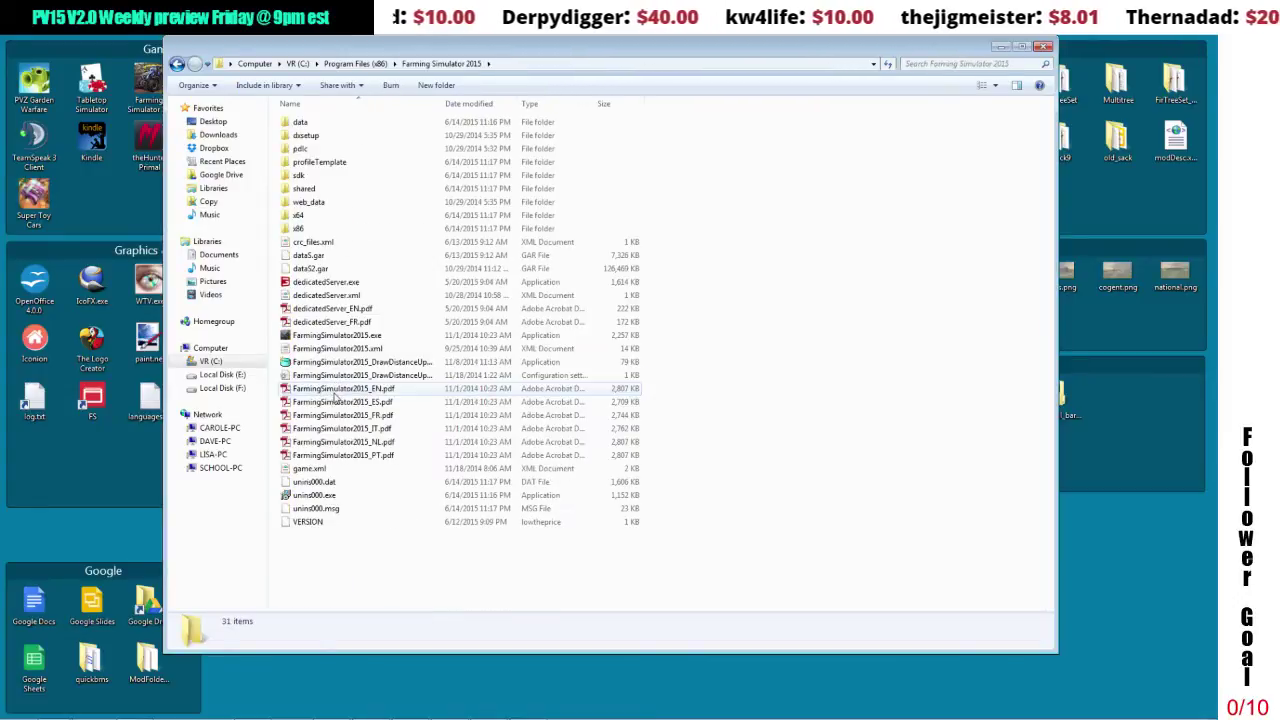
# Open game.xml from the Farming Simulator 2015 folder in Notepad++, review its settings and close the editor.
pyautogui.click(312, 474)
pyautogui.rightClick(312, 474)
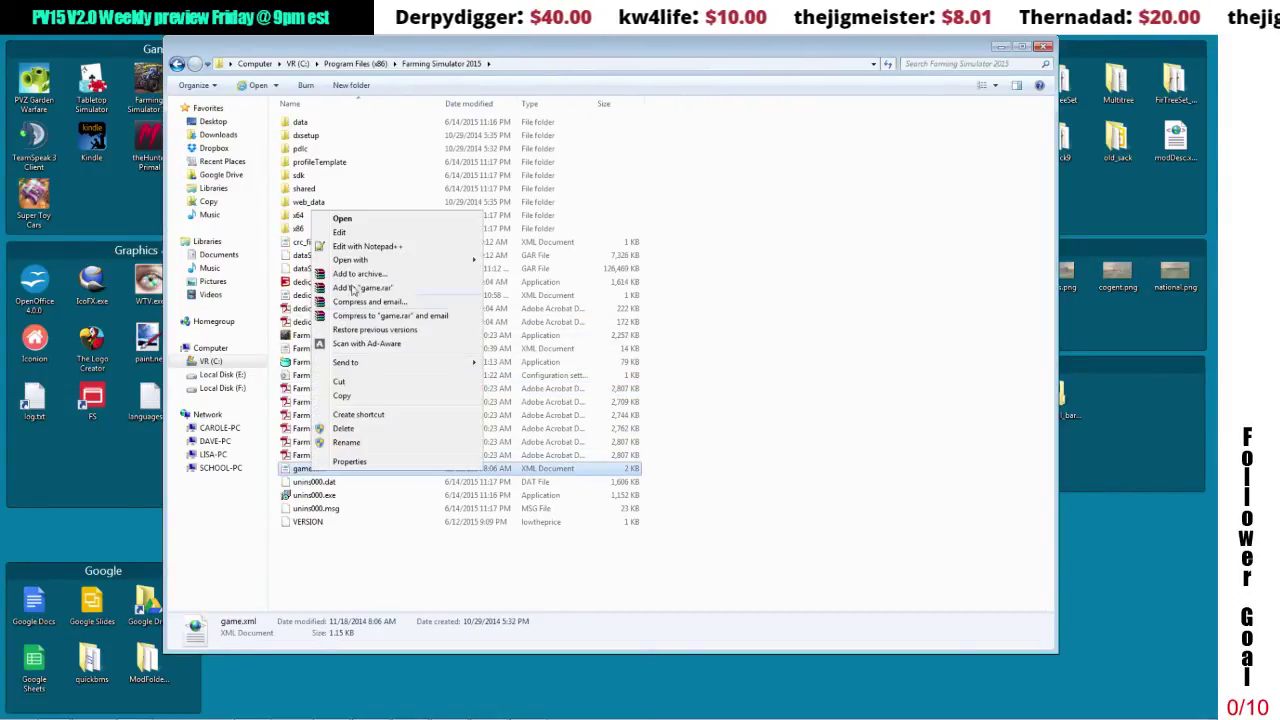
pyautogui.click(364, 247)
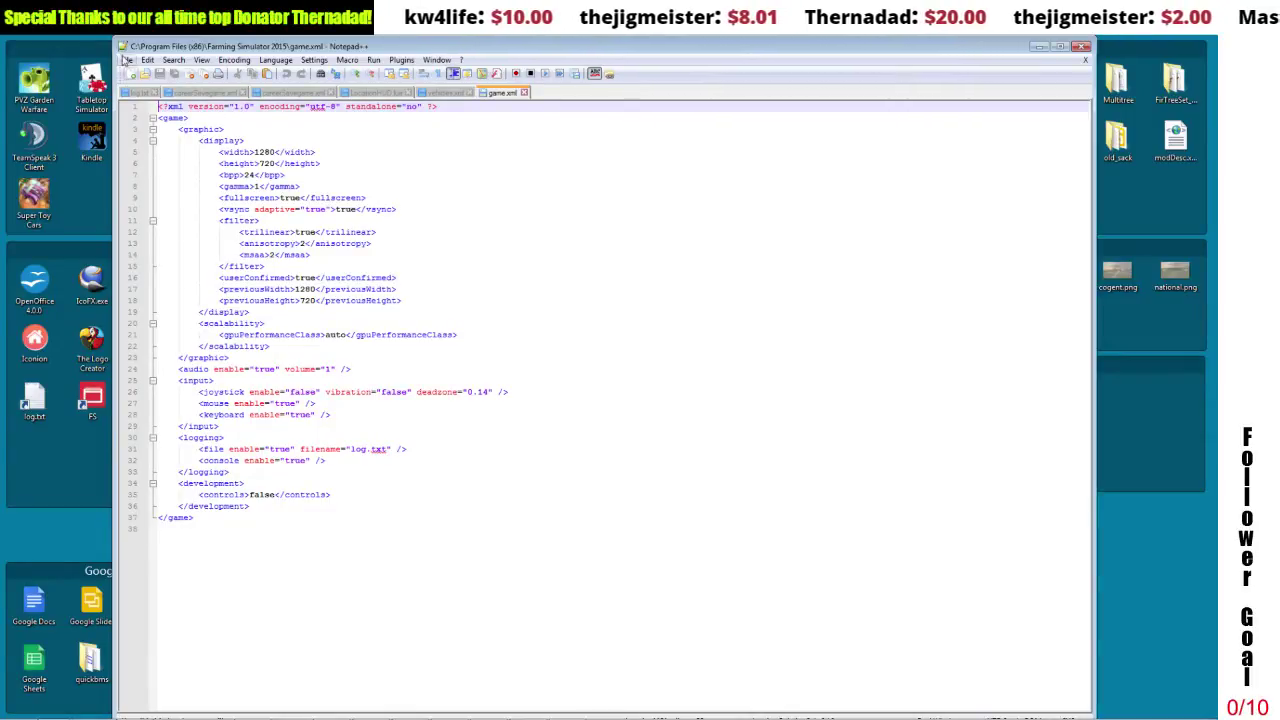
pyautogui.click(1081, 48)
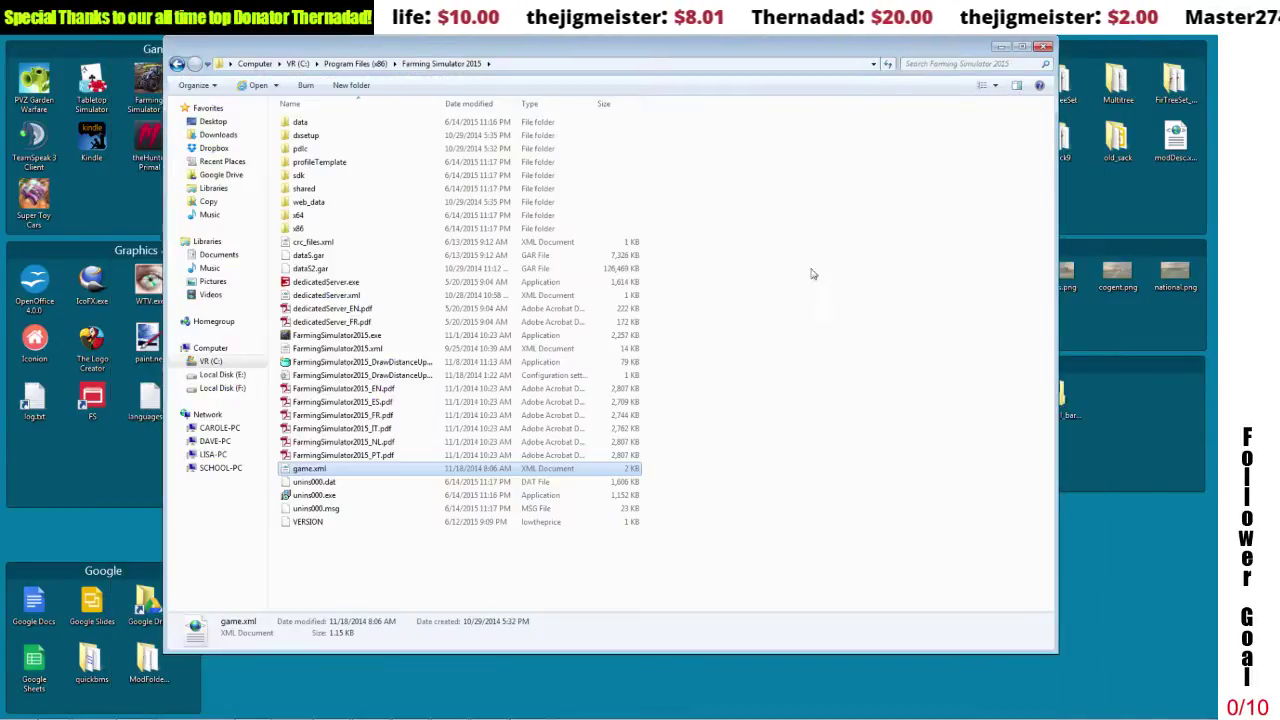
# Open FarmingSimulator2015.xml in Notepad++, look through its contents and close the editor.
pyautogui.click(353, 350)
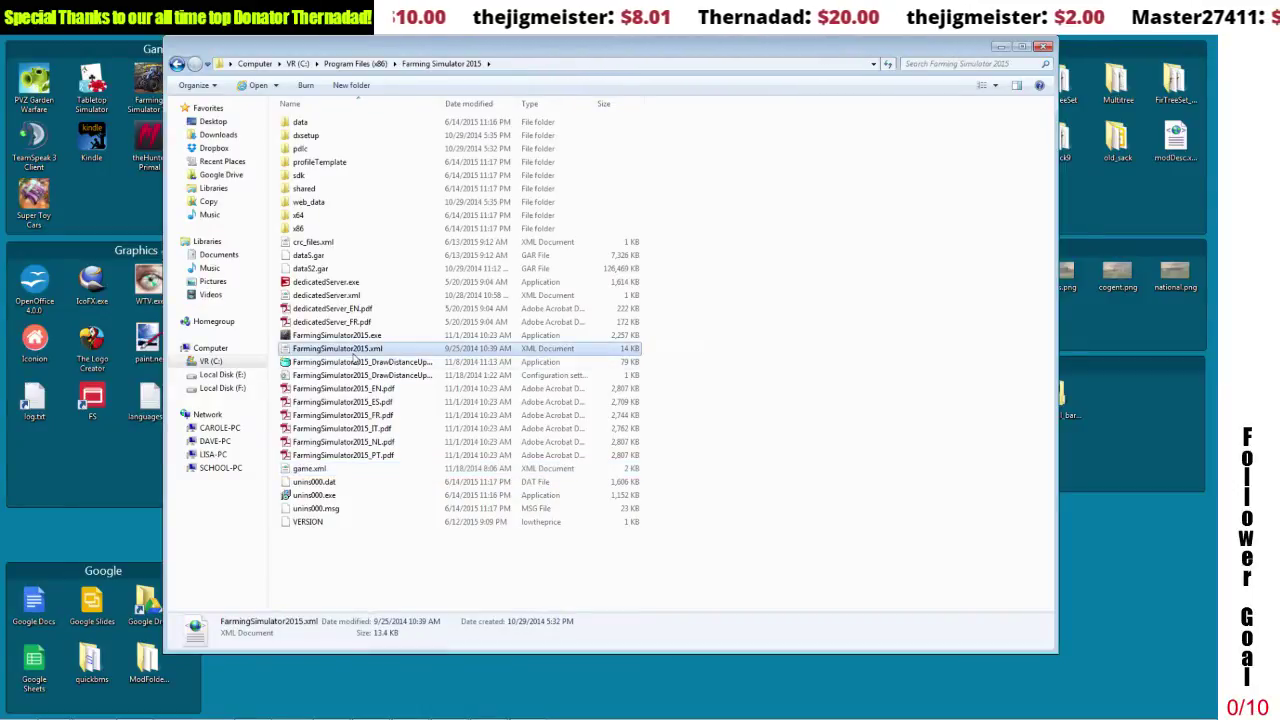
pyautogui.rightClick(353, 352)
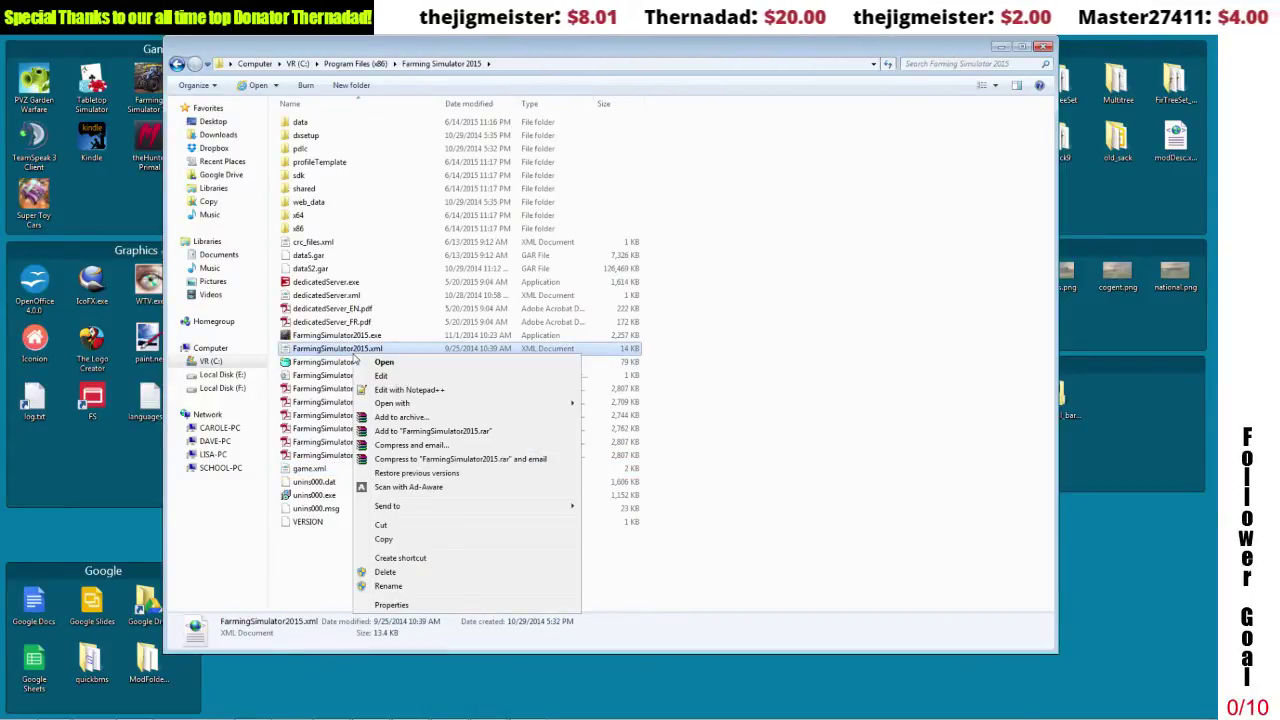
pyautogui.click(316, 470)
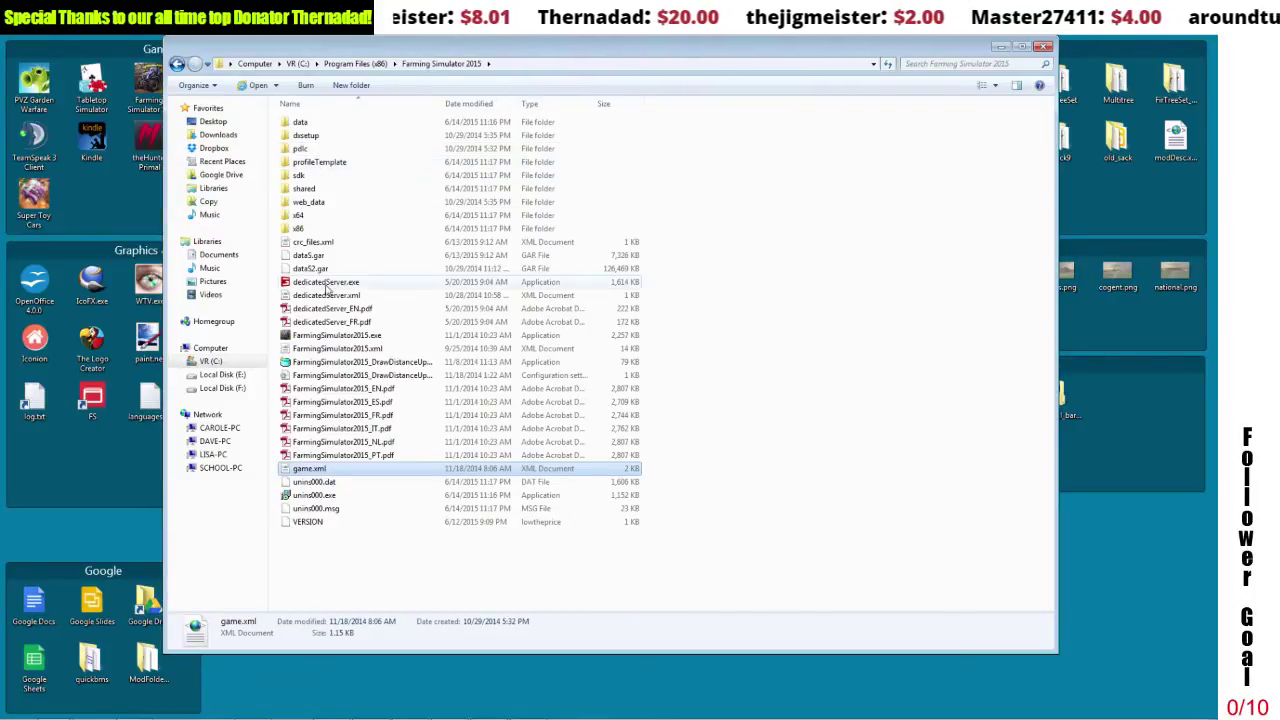
pyautogui.click(323, 350)
pyautogui.rightClick(323, 355)
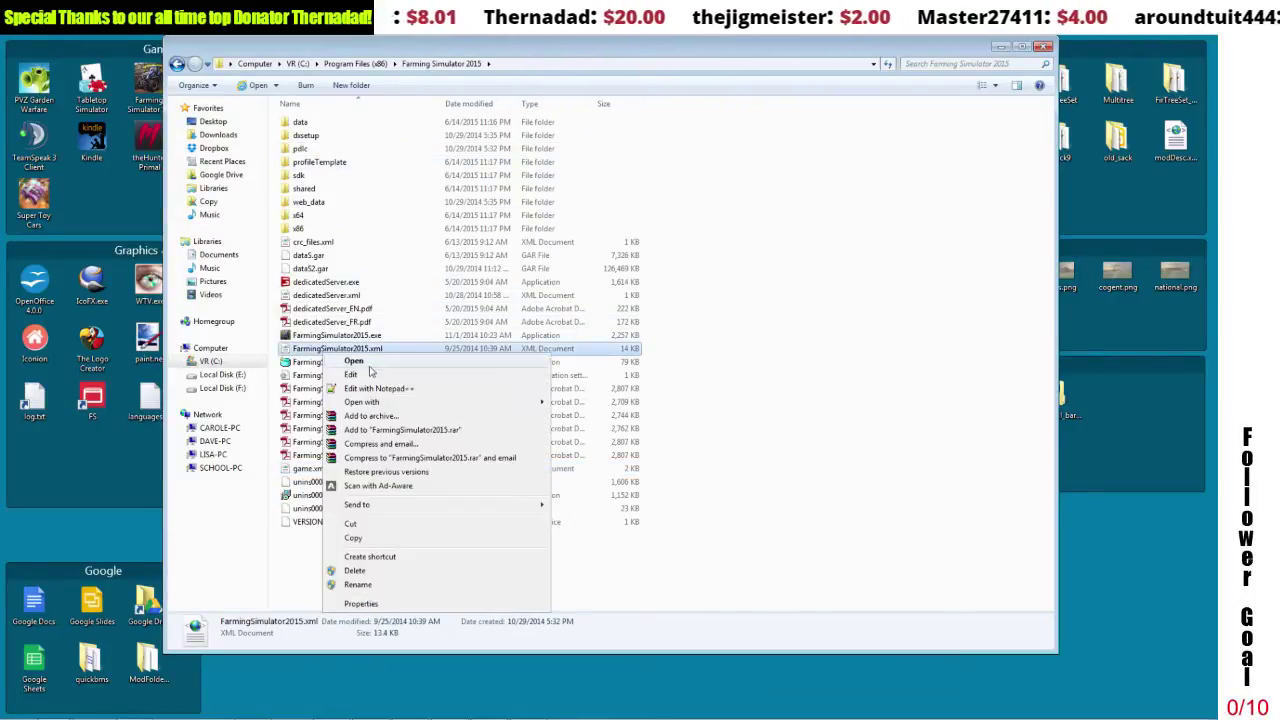
pyautogui.click(374, 386)
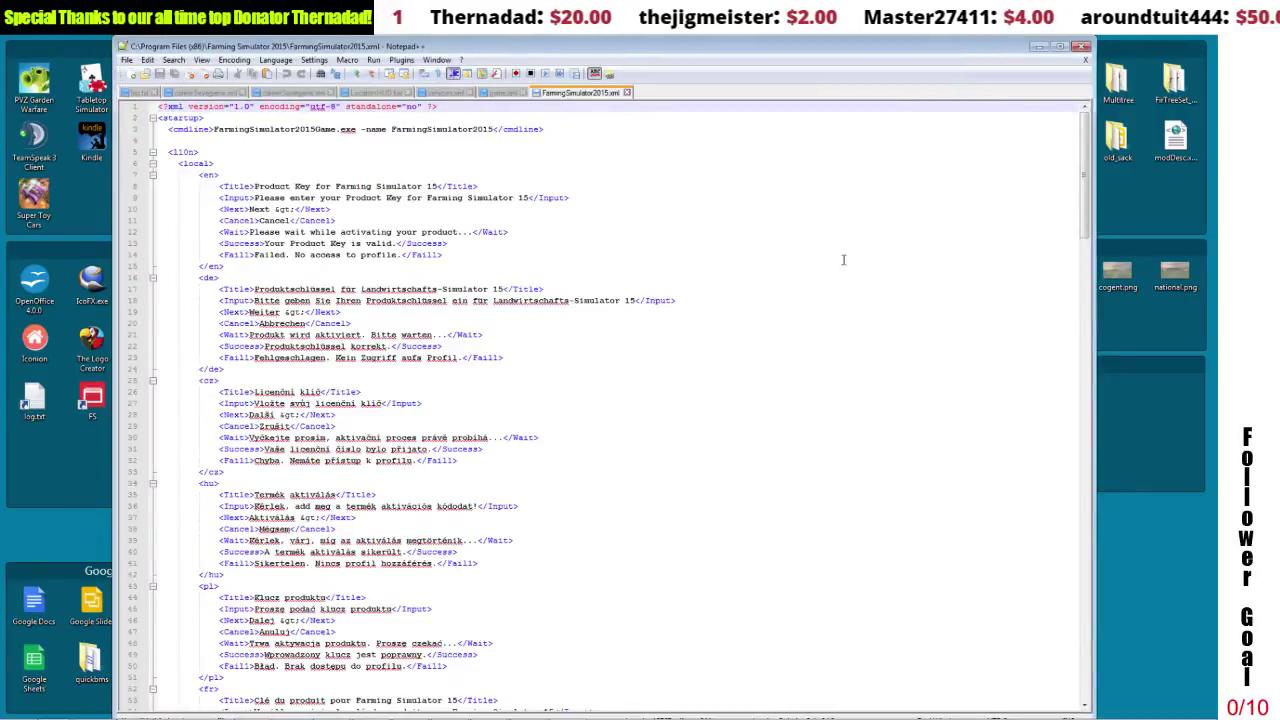
pyautogui.moveTo(1087, 157); pyautogui.dragTo(1112, 95)
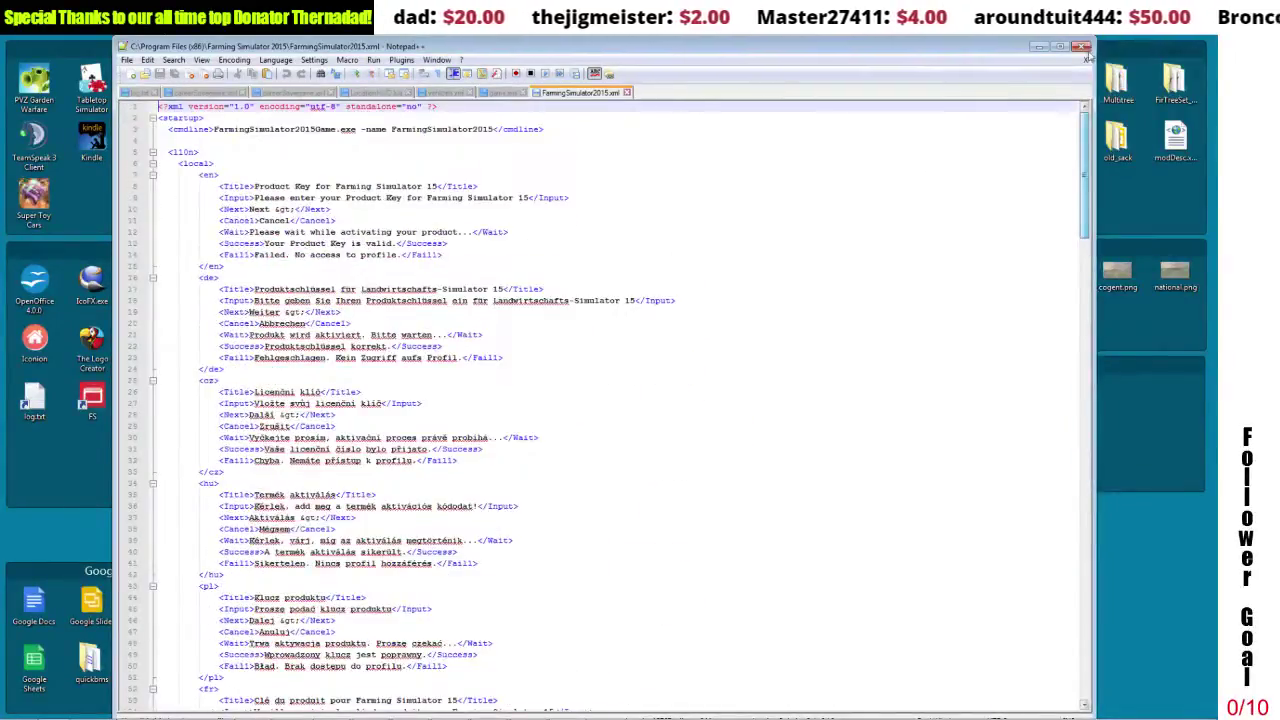
pyautogui.click(1081, 46)
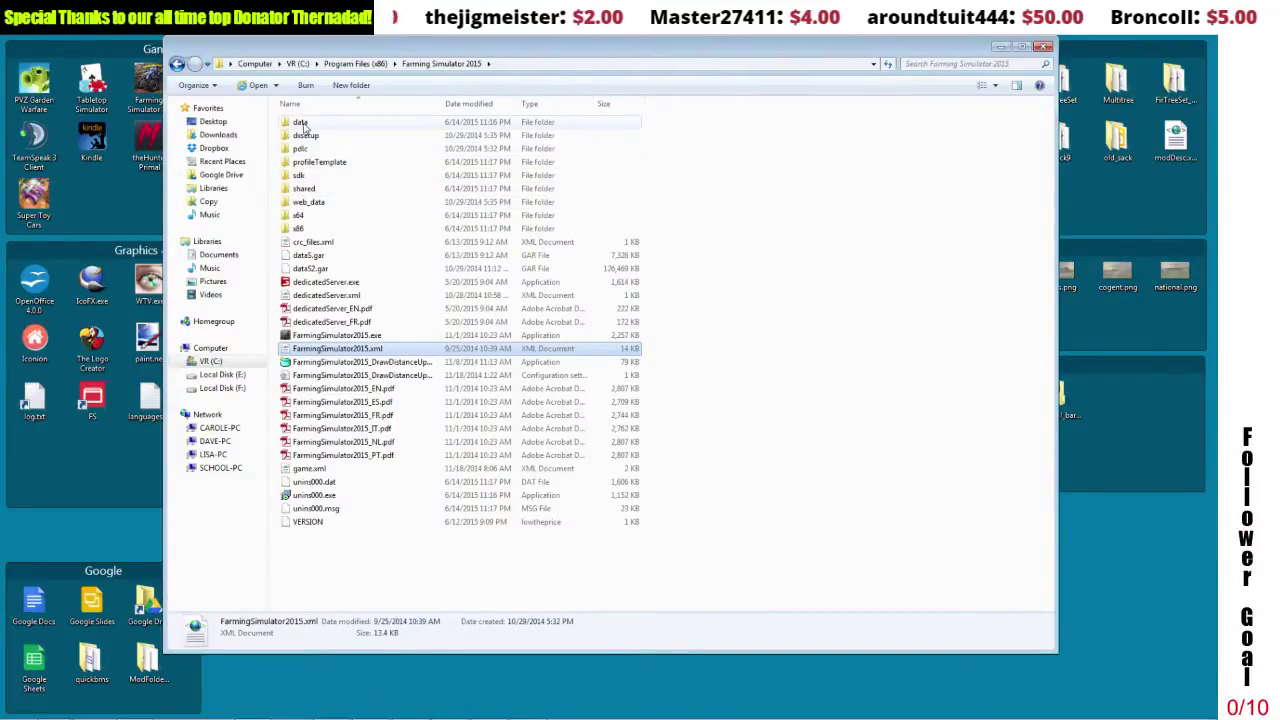
# Browse from the Documents library into My Games and open the FarmingSimulator2015 folder.
pyautogui.click(210, 361)
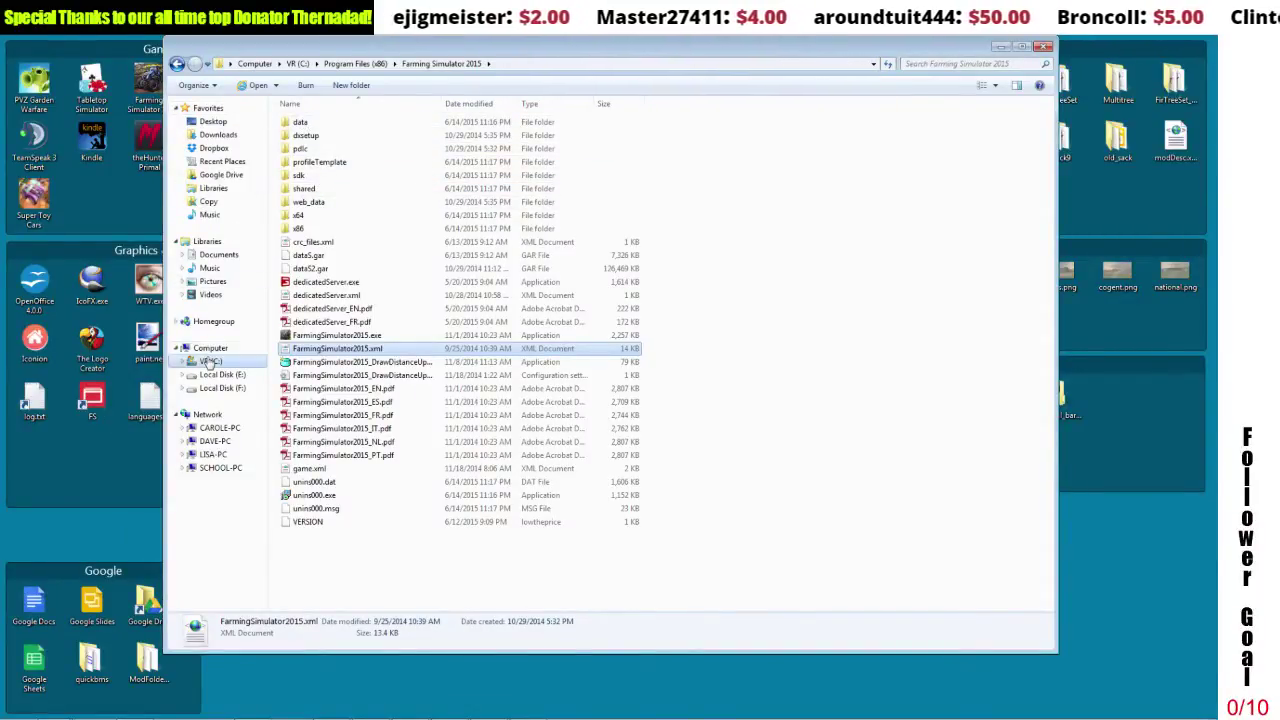
pyautogui.click(219, 254)
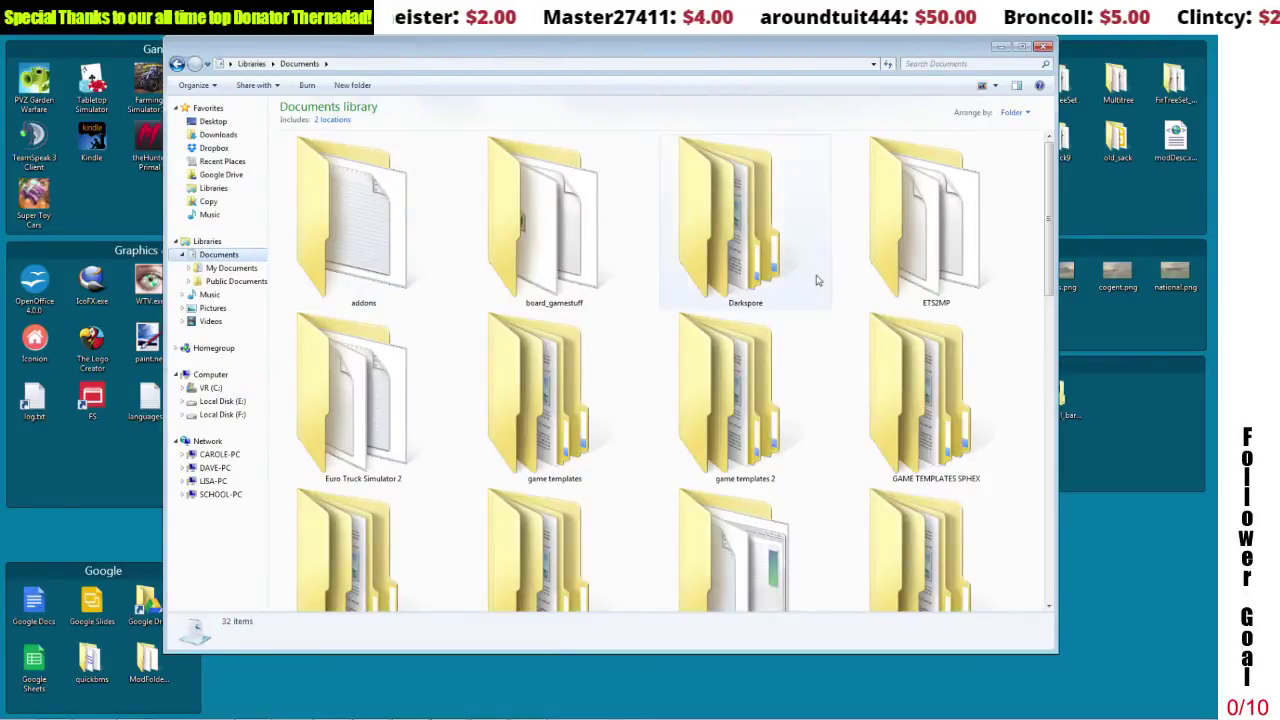
pyautogui.moveTo(1050, 250); pyautogui.dragTo(1050, 386)
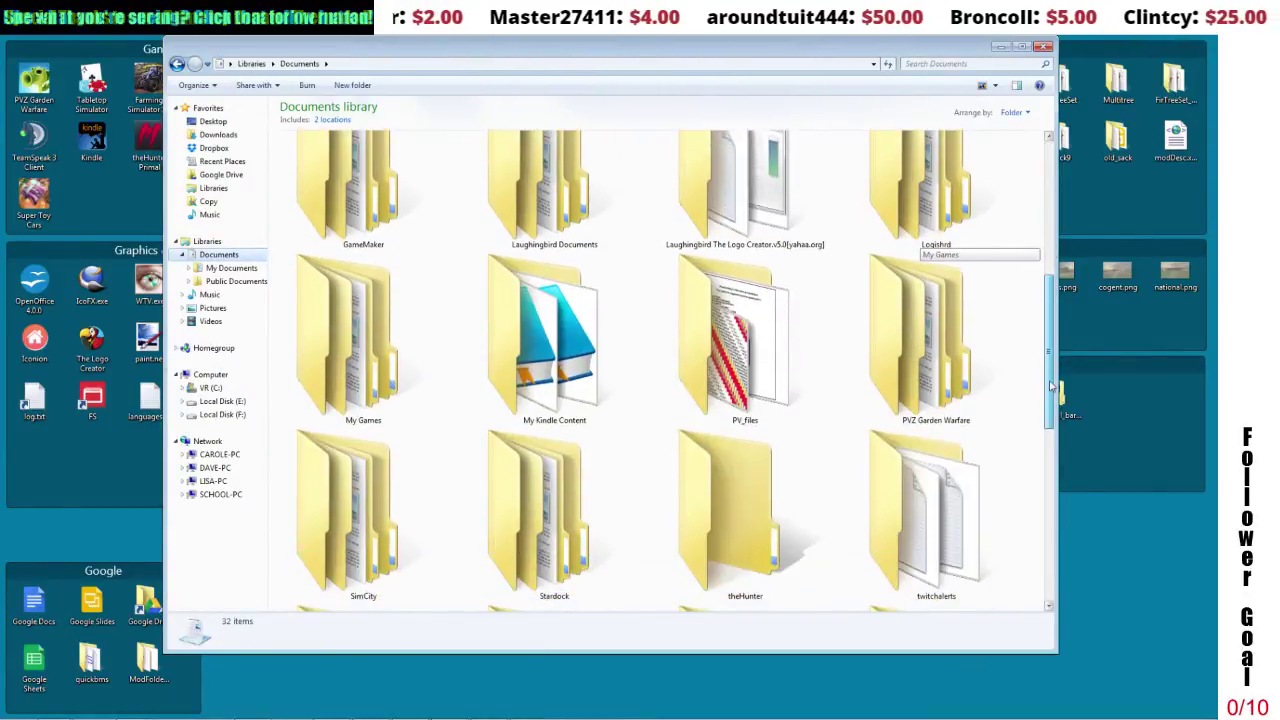
pyautogui.click(352, 360)
pyautogui.doubleClick(352, 360)
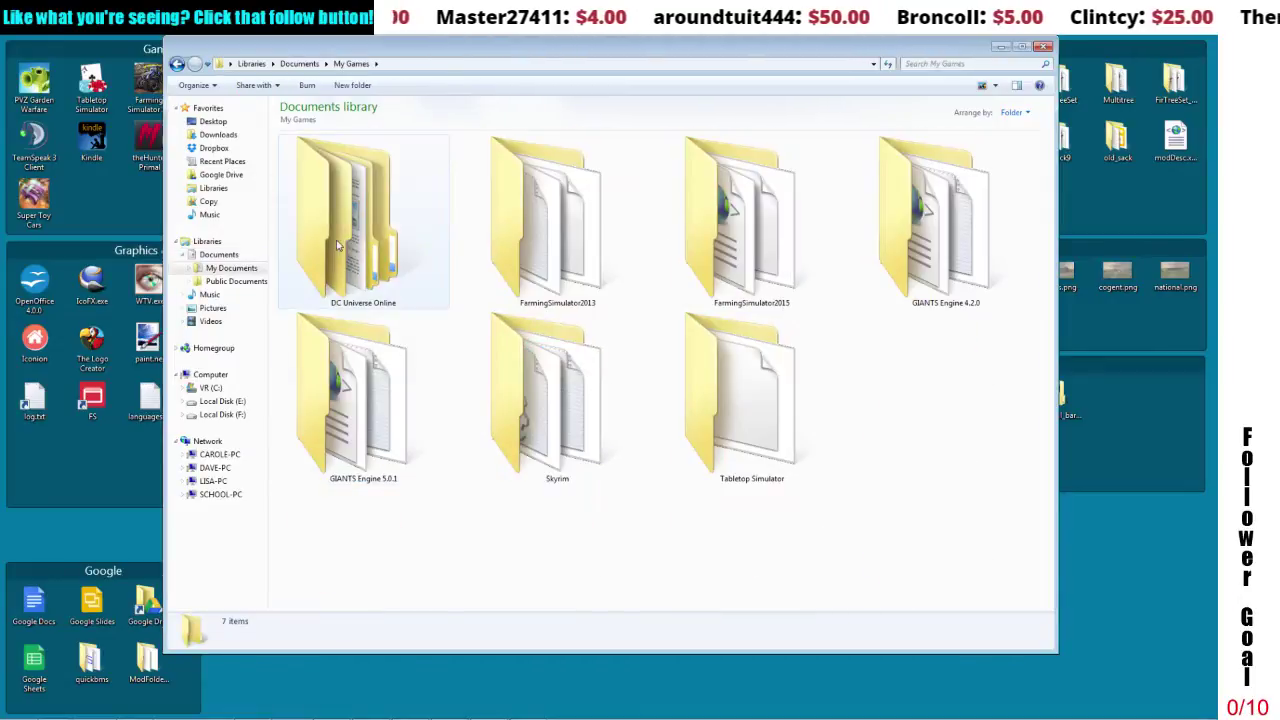
pyautogui.doubleClick(752, 283)
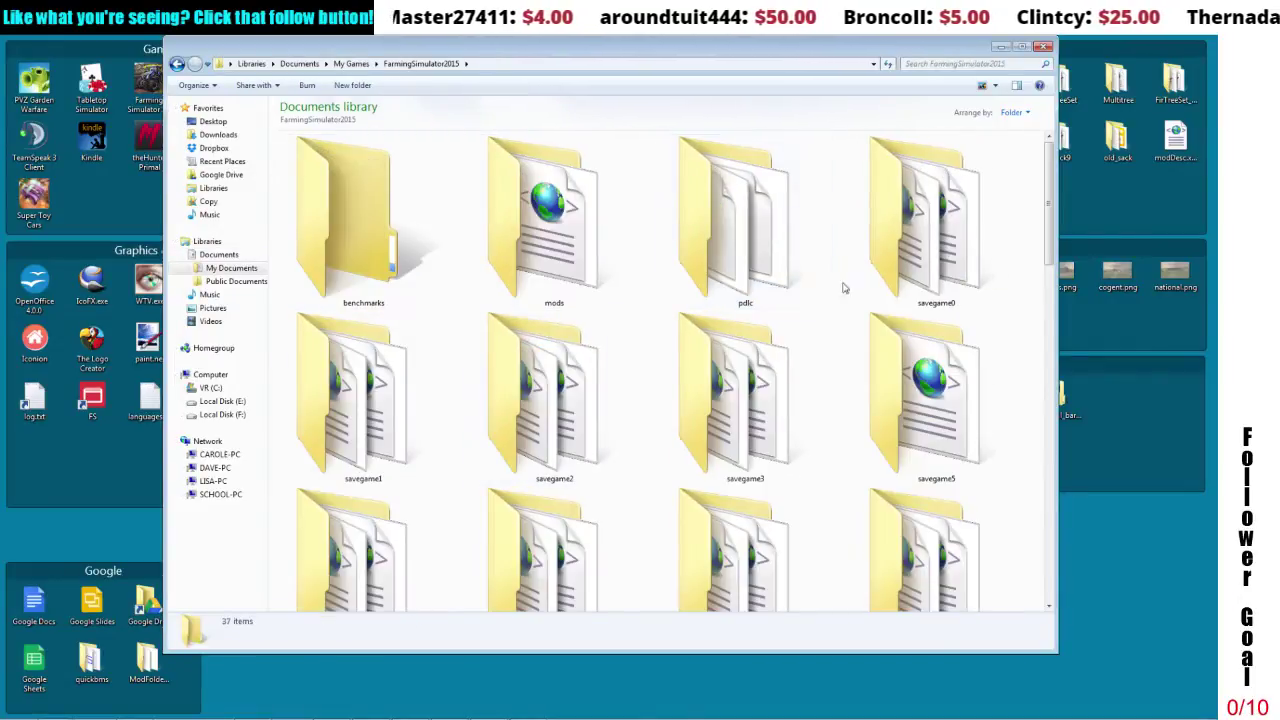
# Open gameSettings.xml from the FarmingSimulator2015 folder in Notepad++, review its settings and close the editor.
pyautogui.moveTo(1050, 210); pyautogui.dragTo(1065, 537)
pyautogui.click(548, 400)
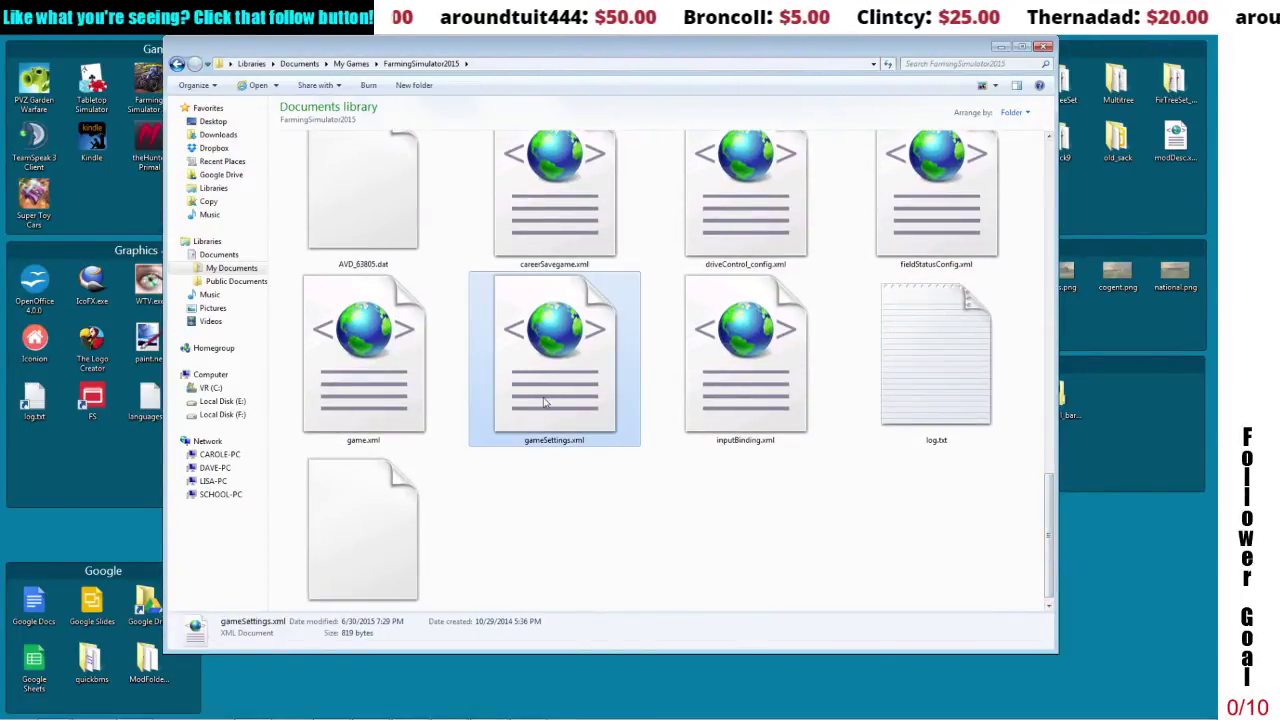
pyautogui.rightClick(542, 396)
pyautogui.click(588, 432)
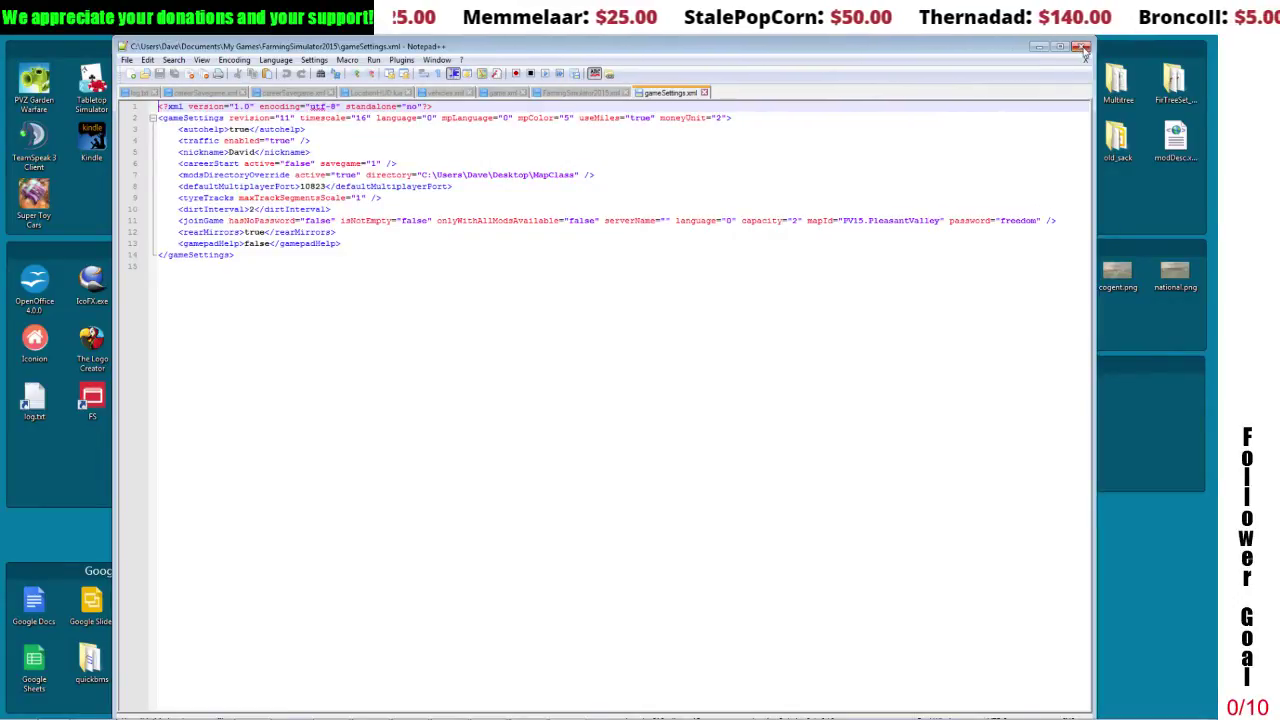
pyautogui.click(1084, 50)
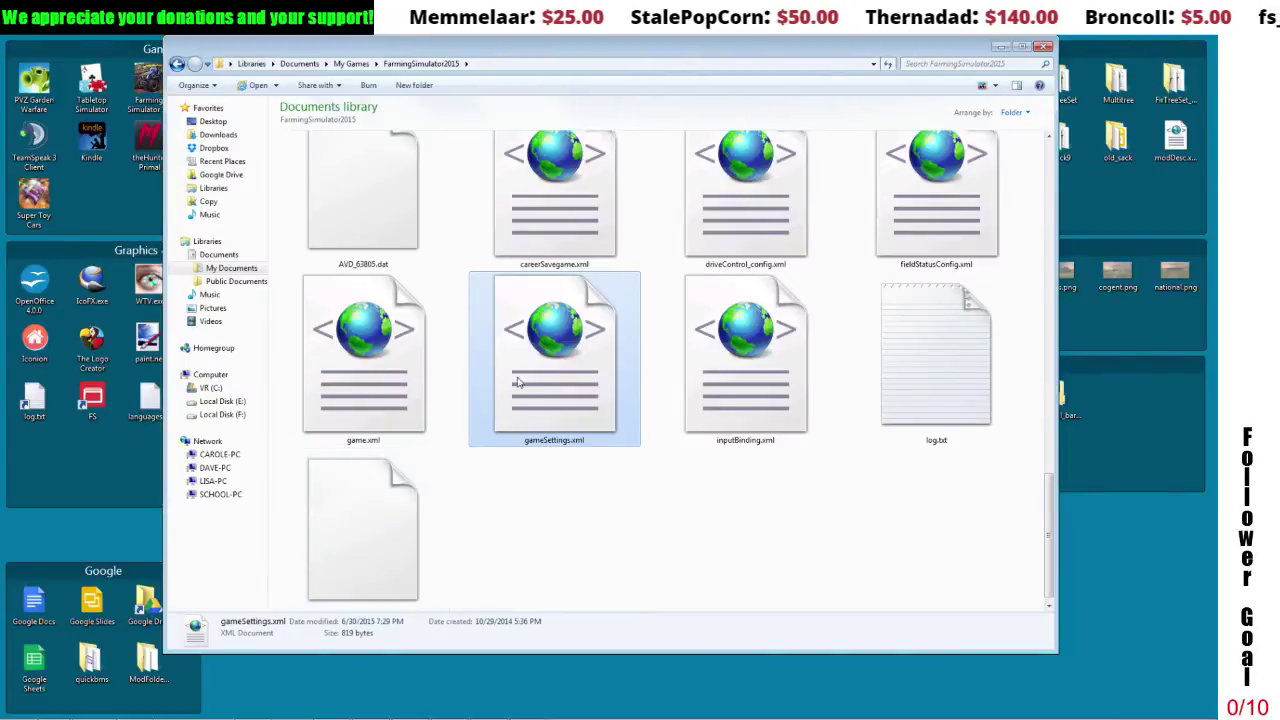
# Reopen gameSettings.xml in Notepad++ for another look, then close the editor and the Windows Explorer window.
pyautogui.rightClick(518, 381)
pyautogui.click(585, 412)
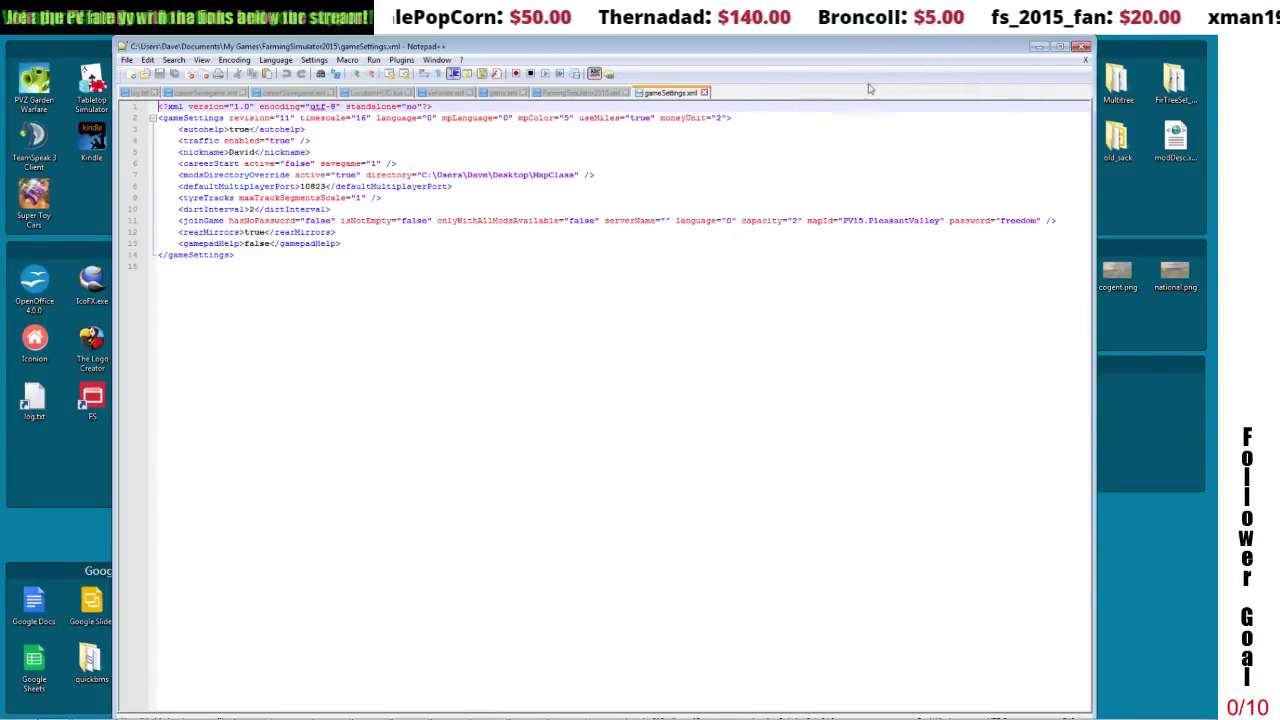
pyautogui.click(1079, 47)
pyautogui.click(1041, 46)
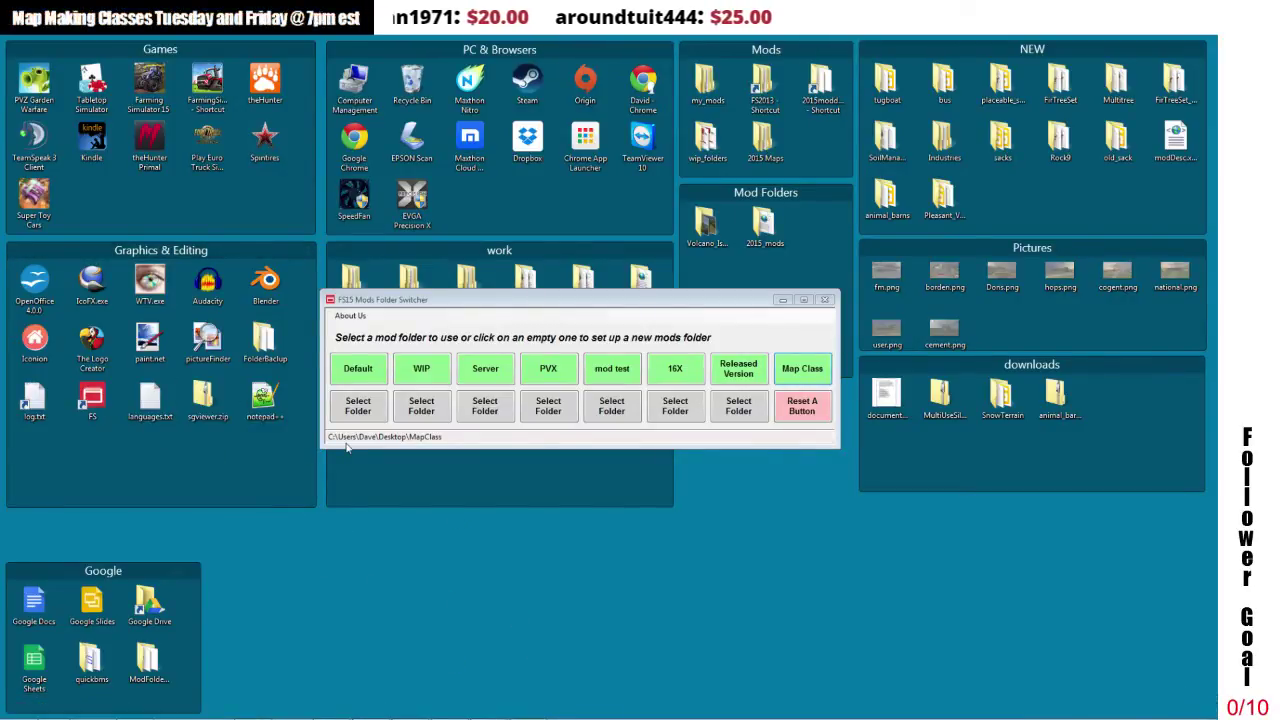
# Switch to the desktop with the SG Viewer and review the overviews of savegame2 and savegame8.
pyautogui.hotkey('alt', '2')
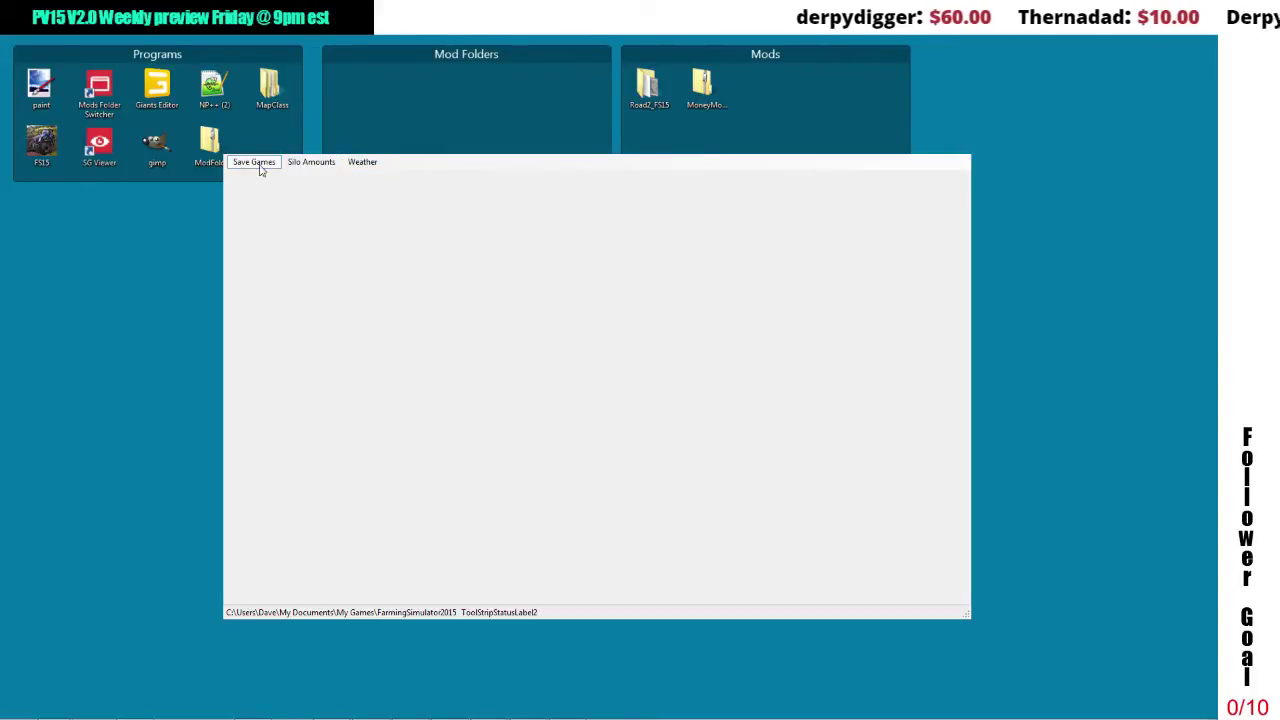
pyautogui.click(280, 198)
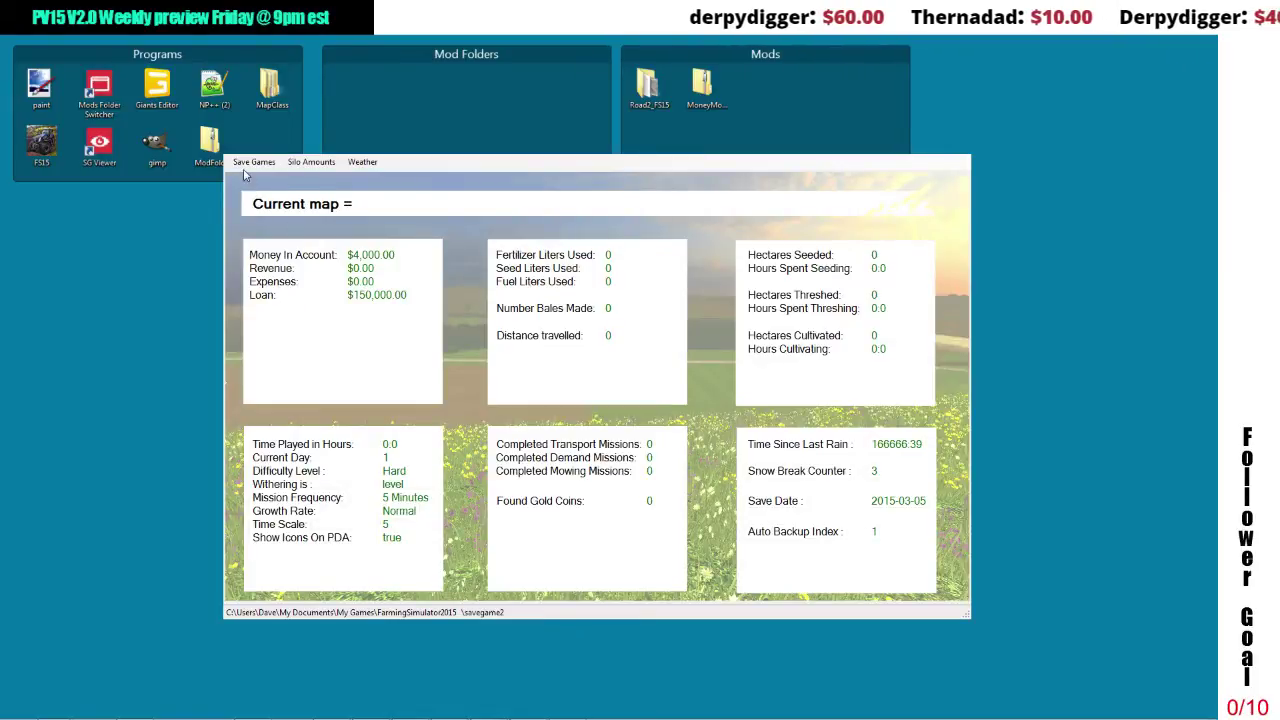
pyautogui.click(264, 248)
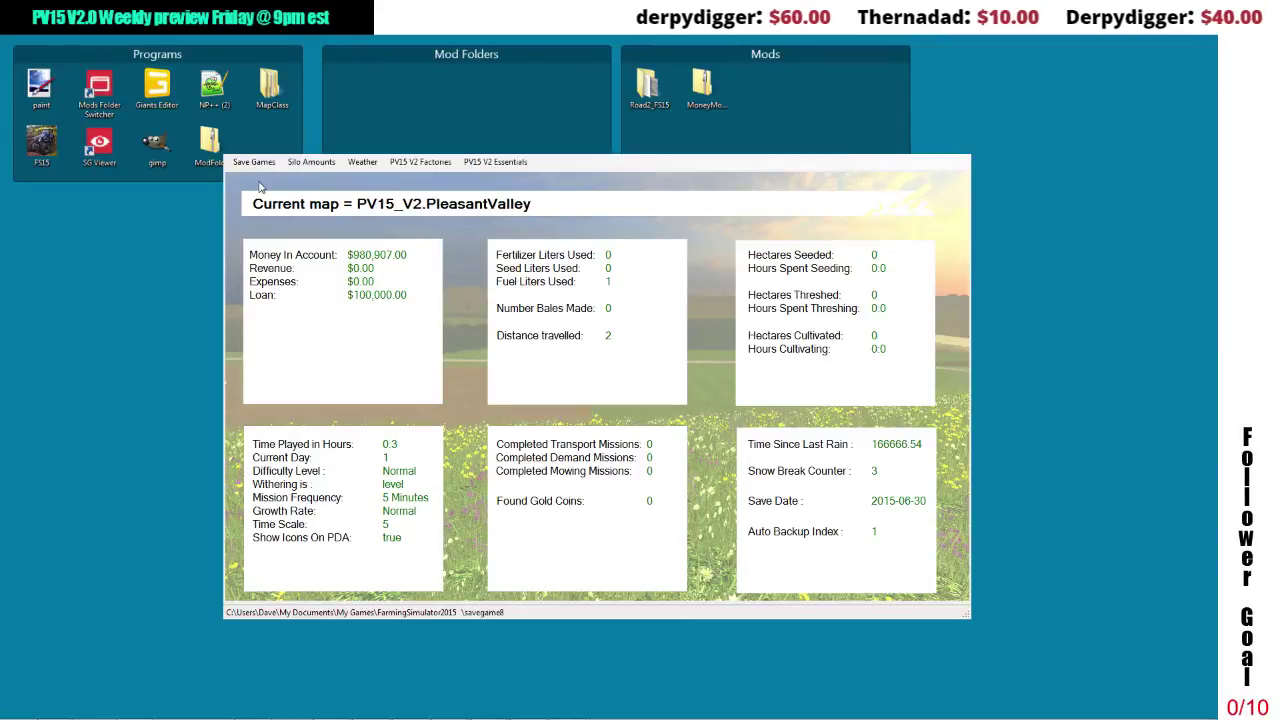
# Load savegame11 and review its overview, silo amounts and weather forecast.
pyautogui.click(260, 297)
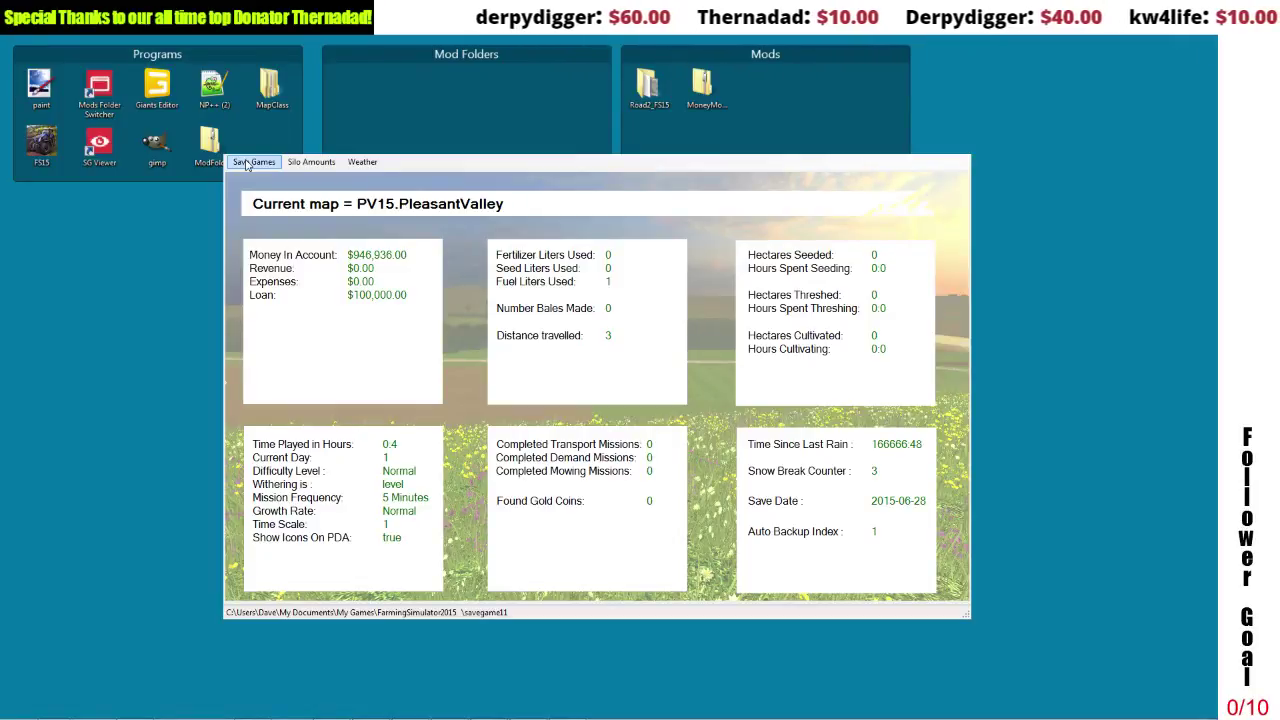
pyautogui.click(320, 172)
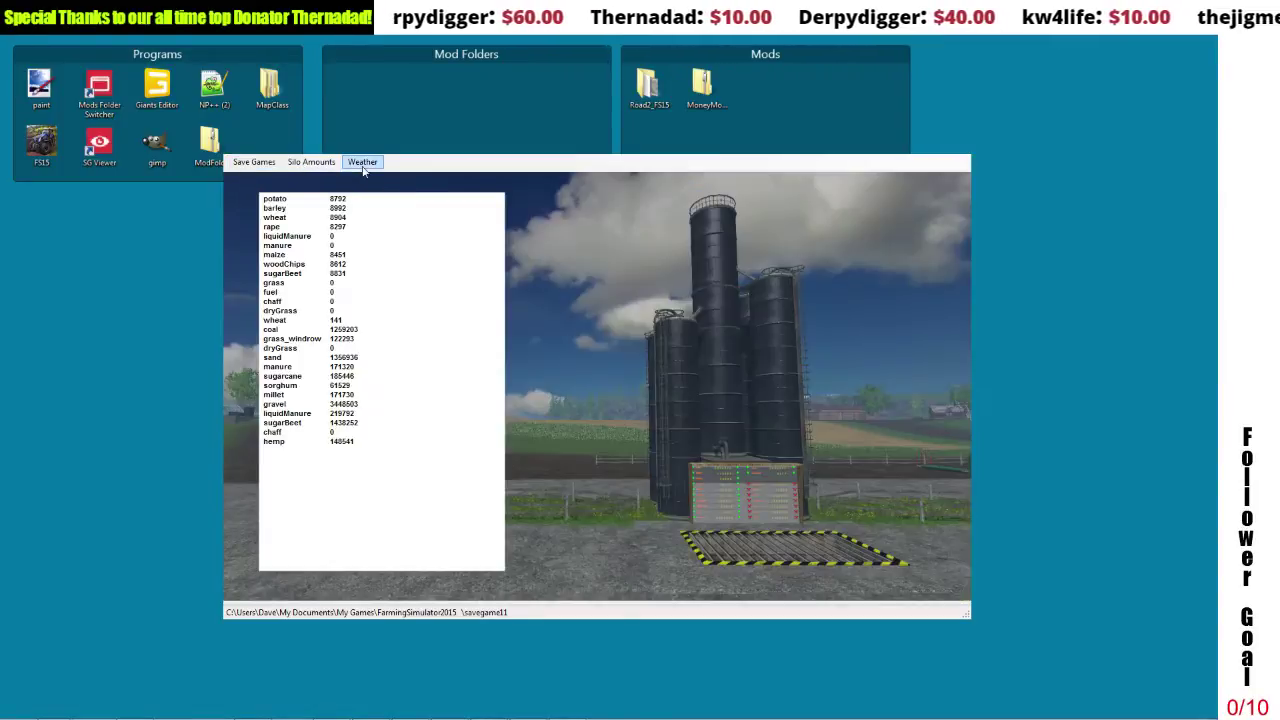
pyautogui.click(365, 168)
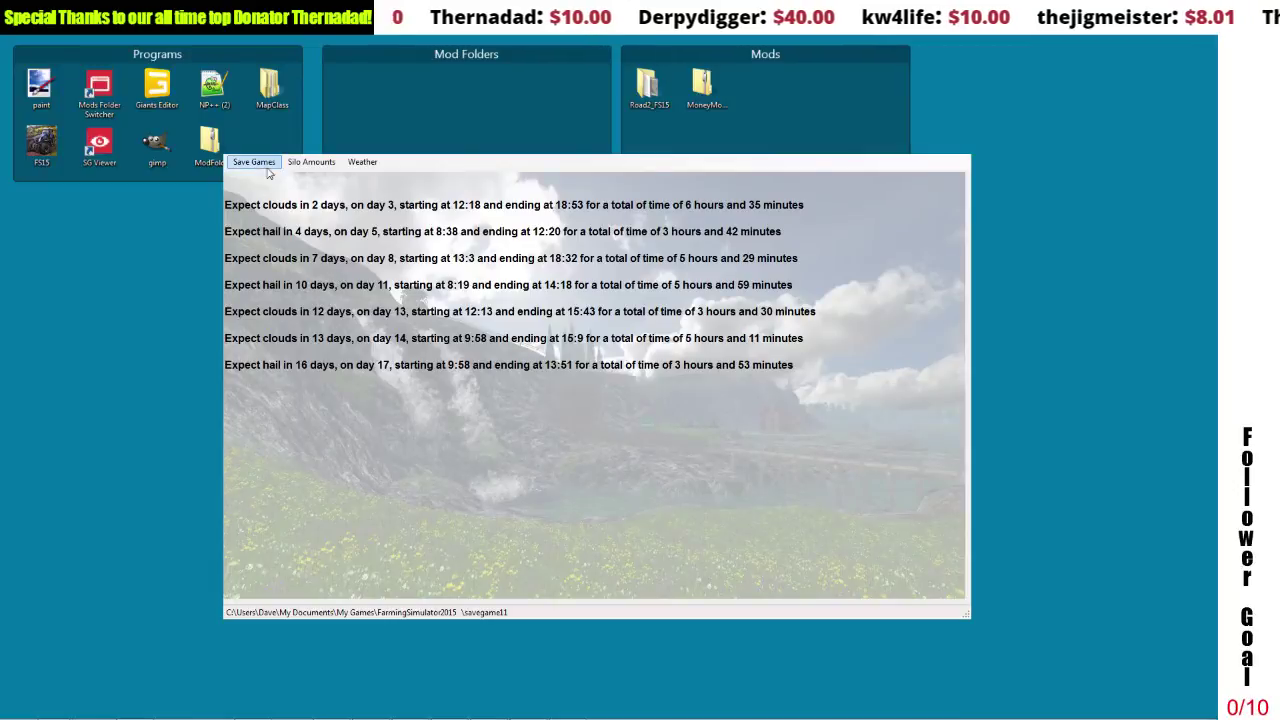
# Load savegame10 and review its PV15 V2 factories, including BlackCap Birdseed, Borden Dairy and National Gypsum.
pyautogui.click(288, 277)
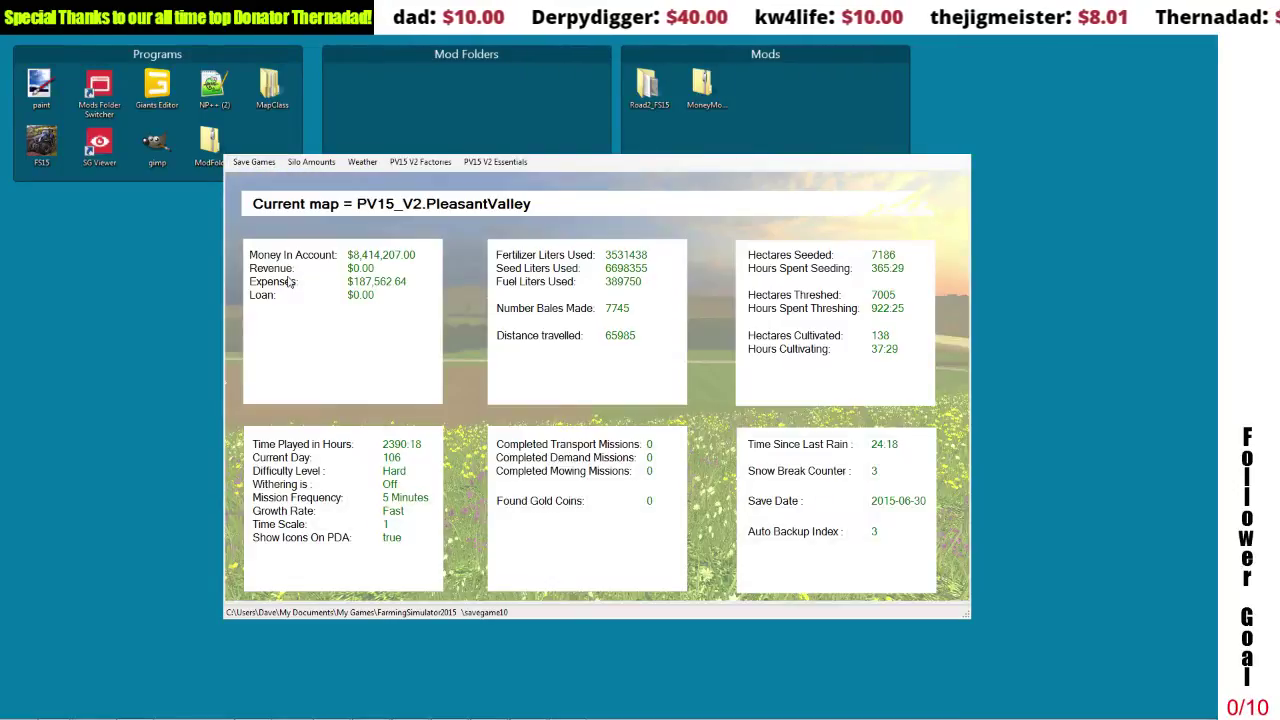
pyautogui.click(404, 162)
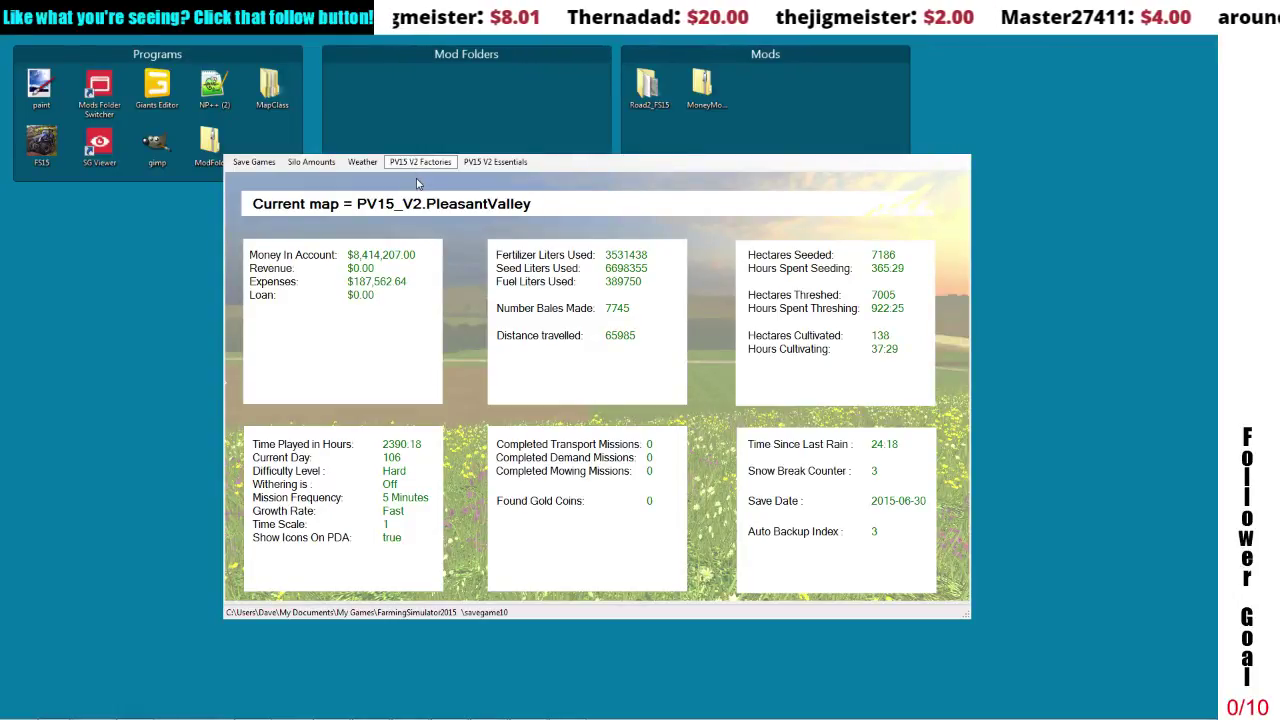
pyautogui.click(417, 183)
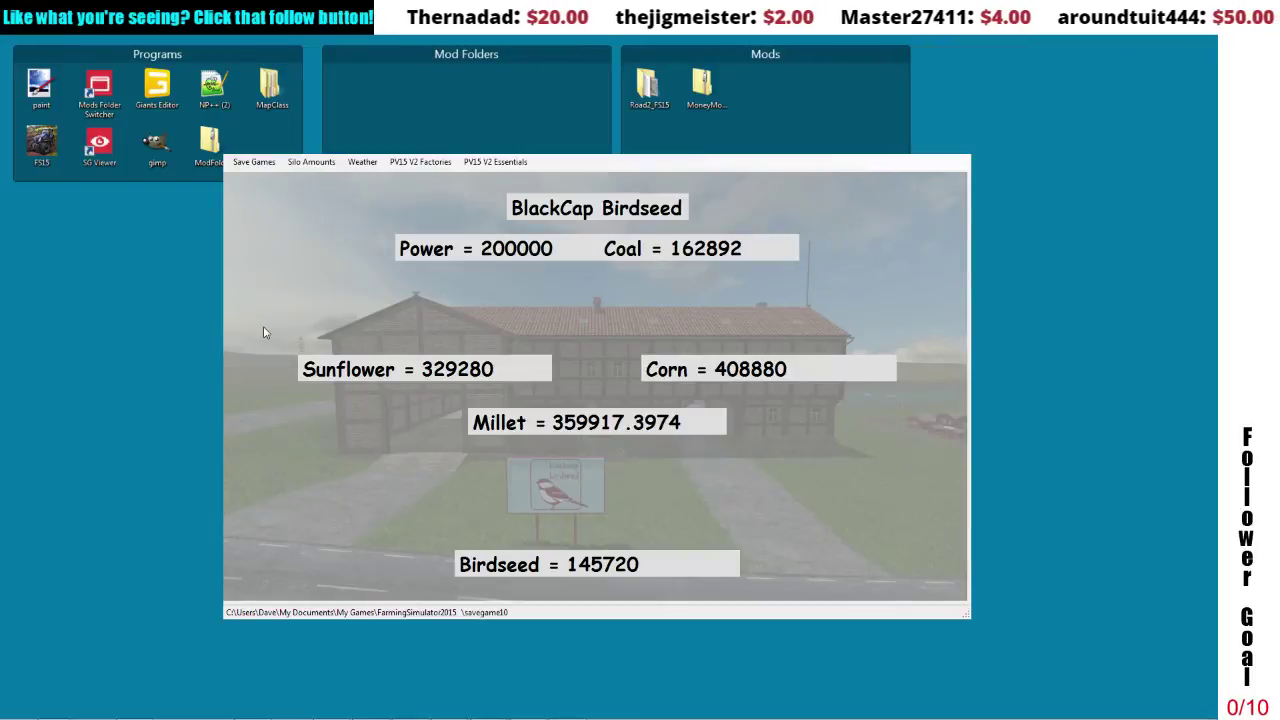
pyautogui.click(416, 191)
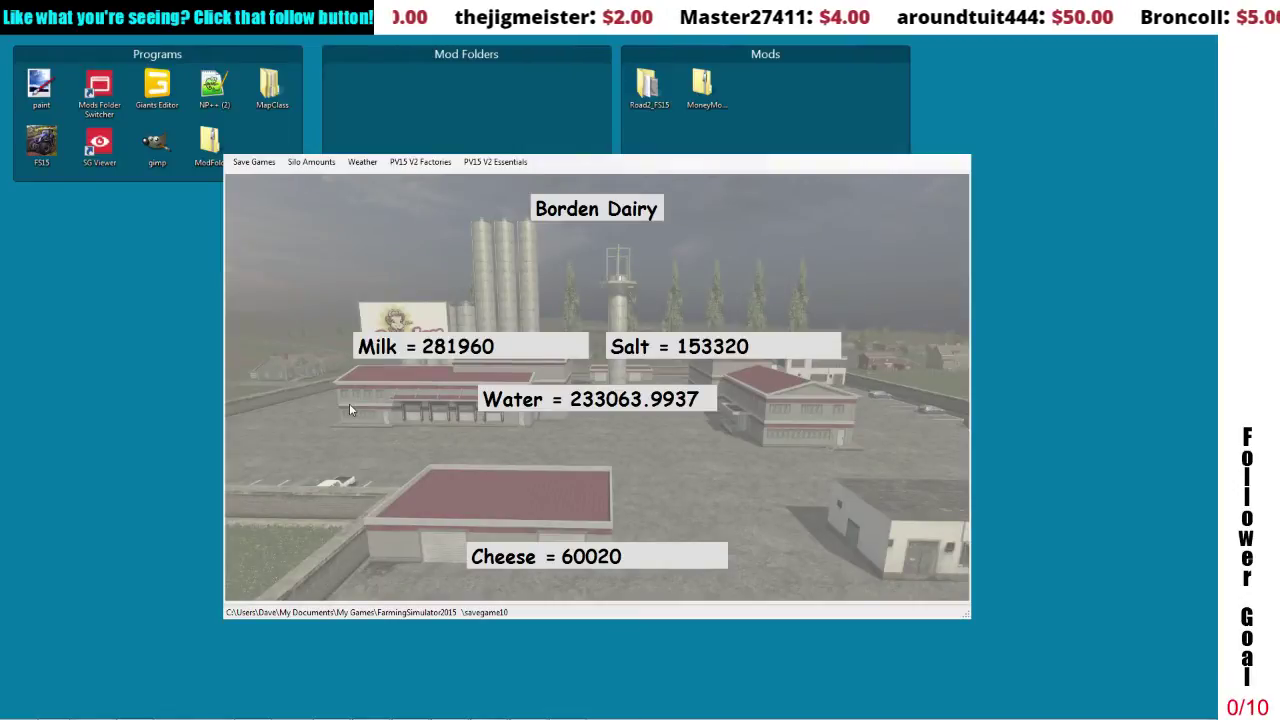
pyautogui.click(426, 221)
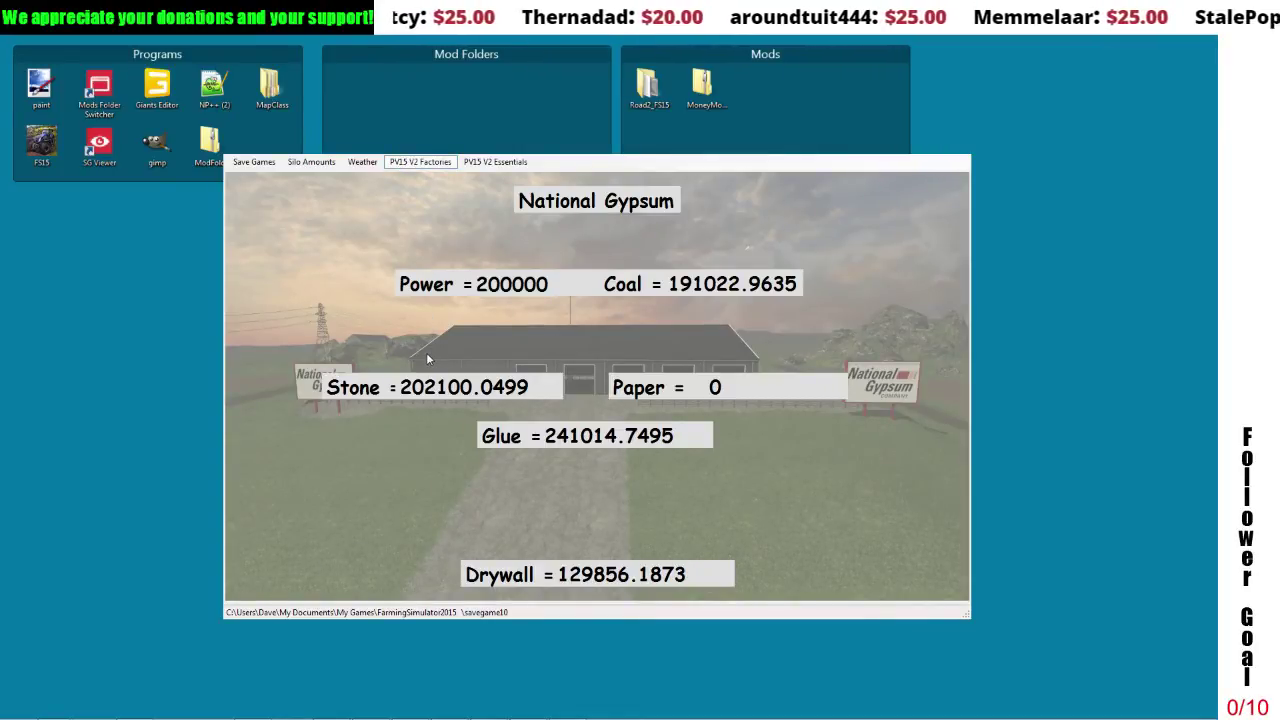
# View the stock levels of the Popcorn Sutton's and User Glue factories in savegame10.
pyautogui.click(426, 389)
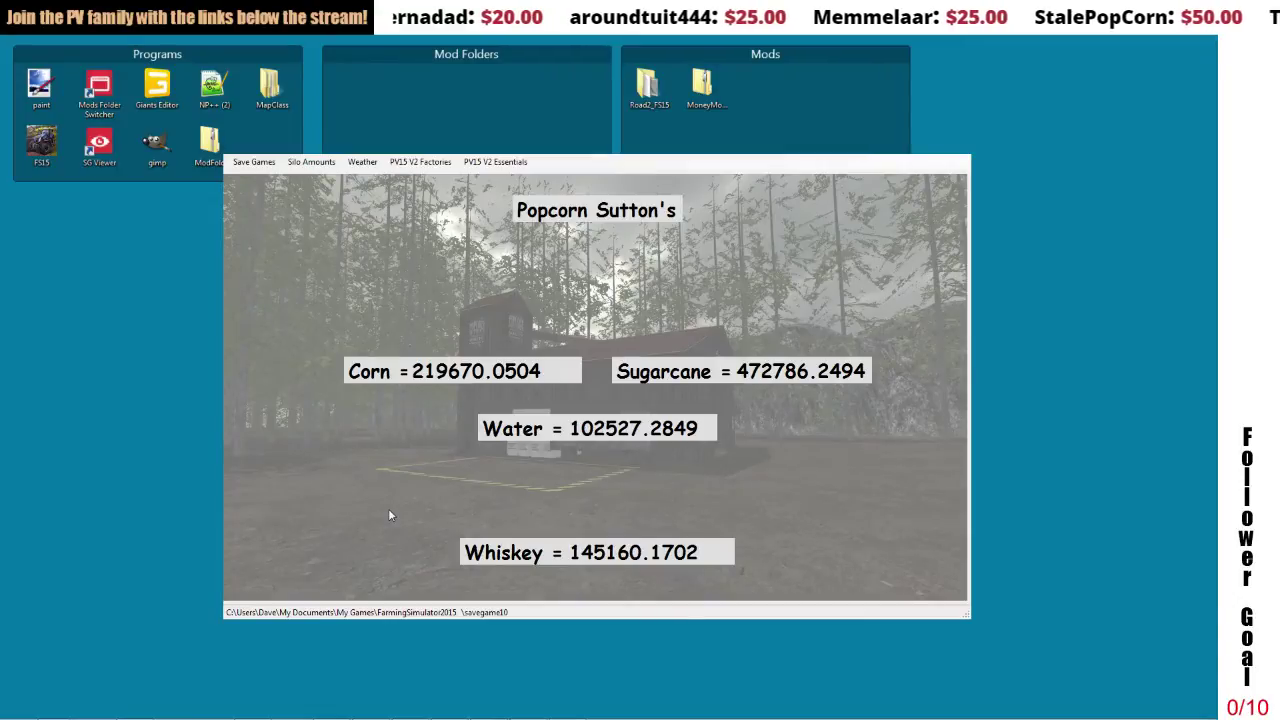
pyautogui.click(404, 162)
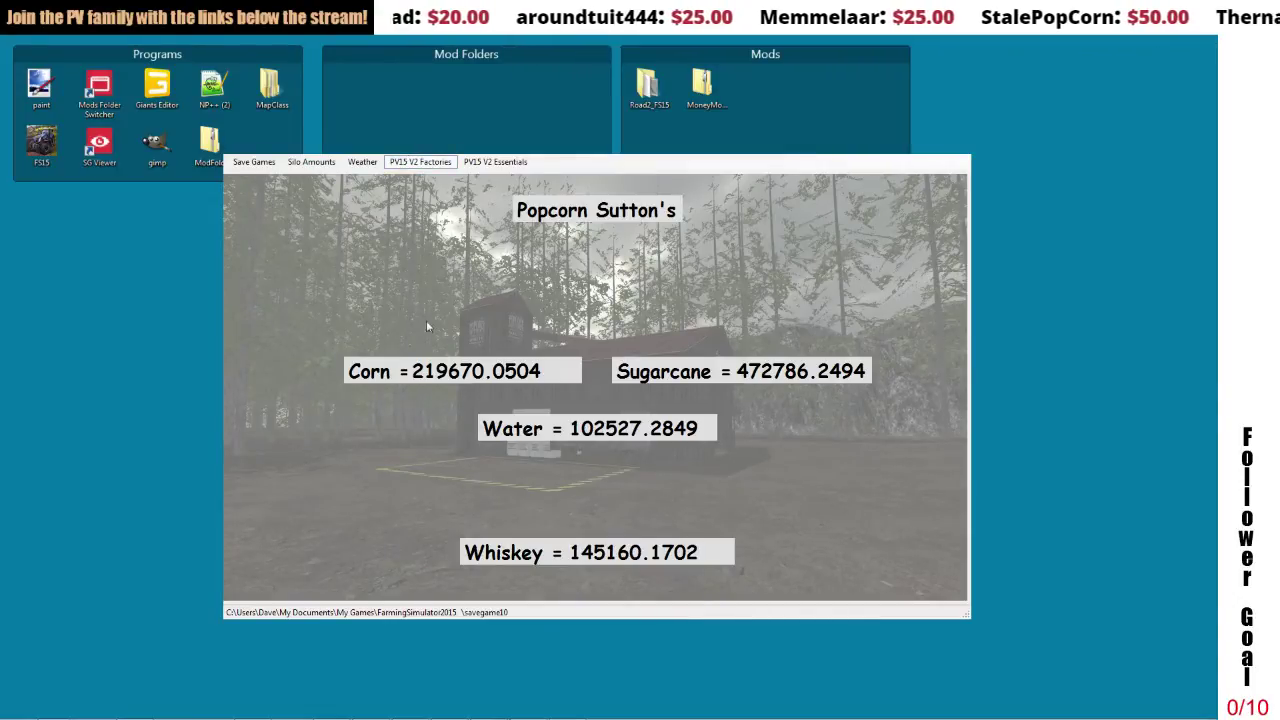
pyautogui.click(431, 410)
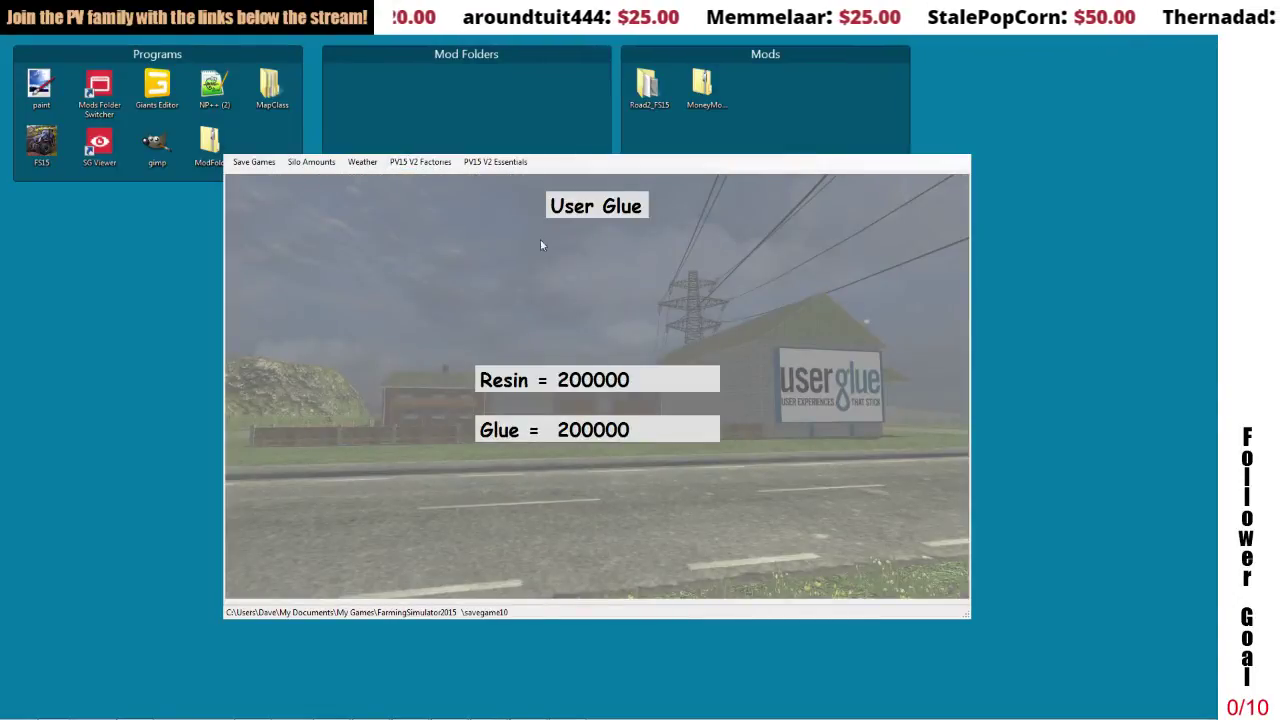
# Load savegame8 and view the completion levels of its LaFarge Cement factory.
pyautogui.click(410, 163)
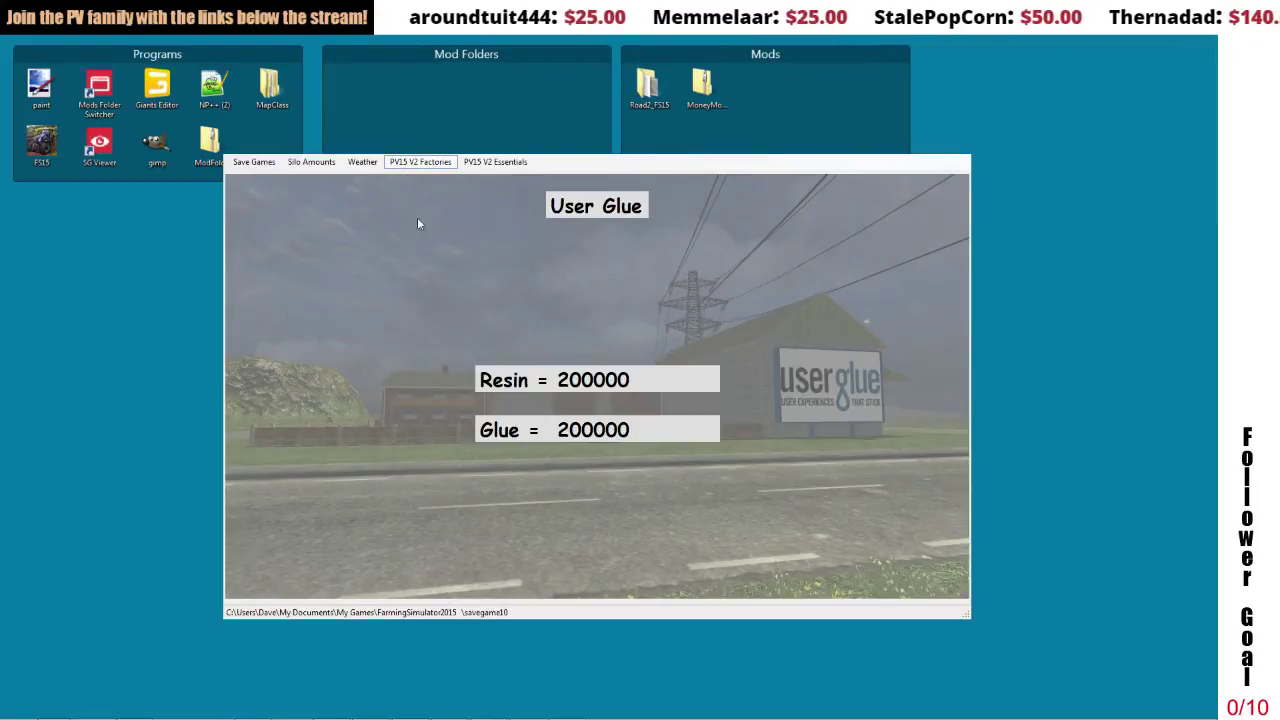
pyautogui.click(425, 342)
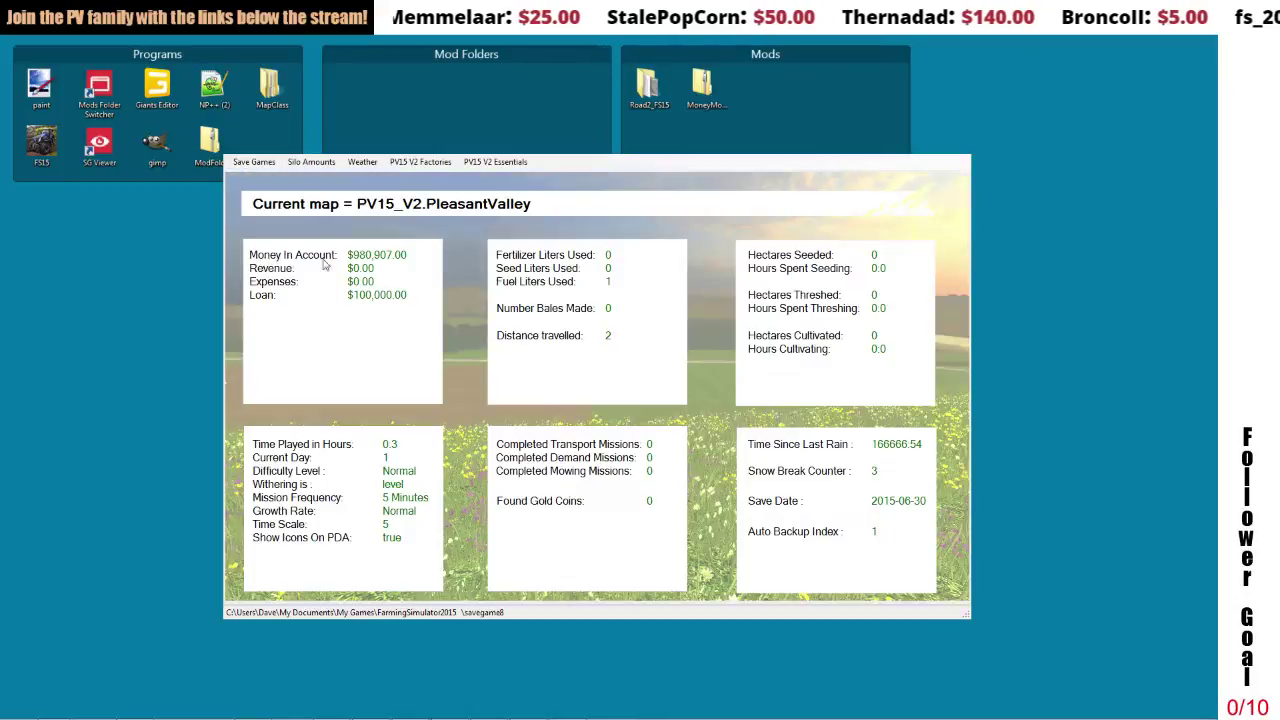
pyautogui.click(420, 162)
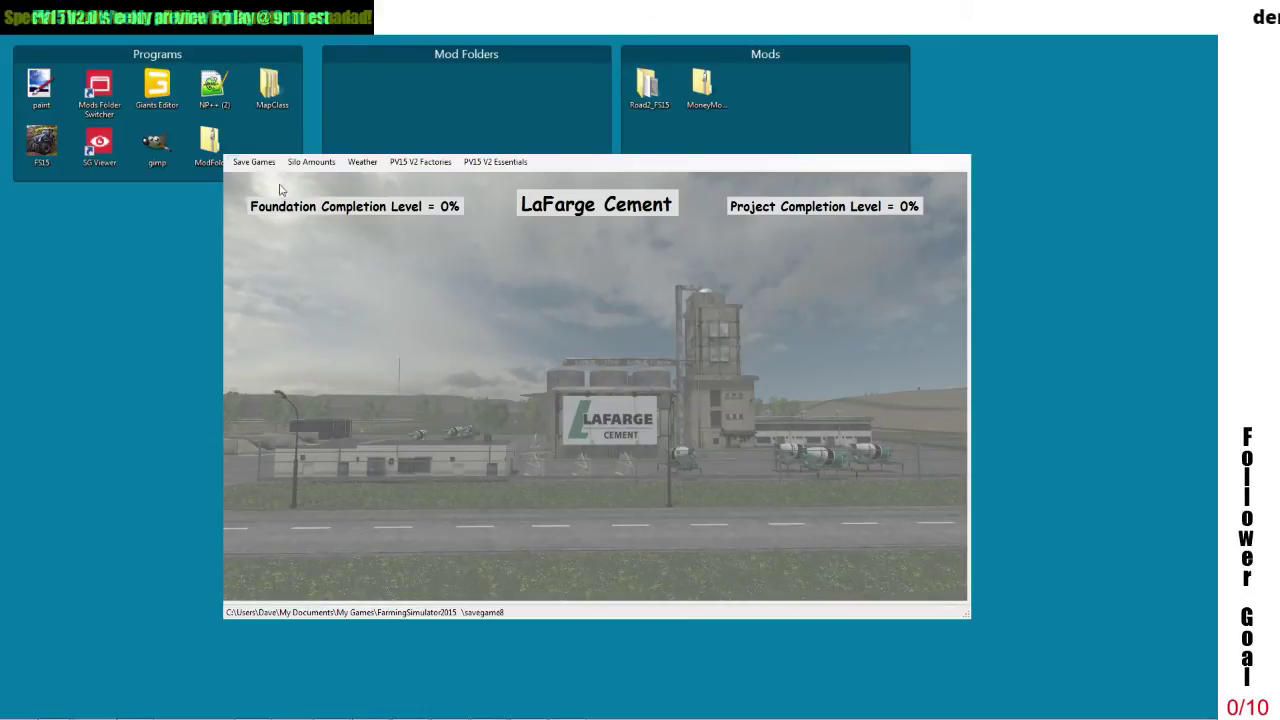
# Open the FTP login form, go through its address, user name and password fields, and select savegame8 as the save game.
pyautogui.click(254, 162)
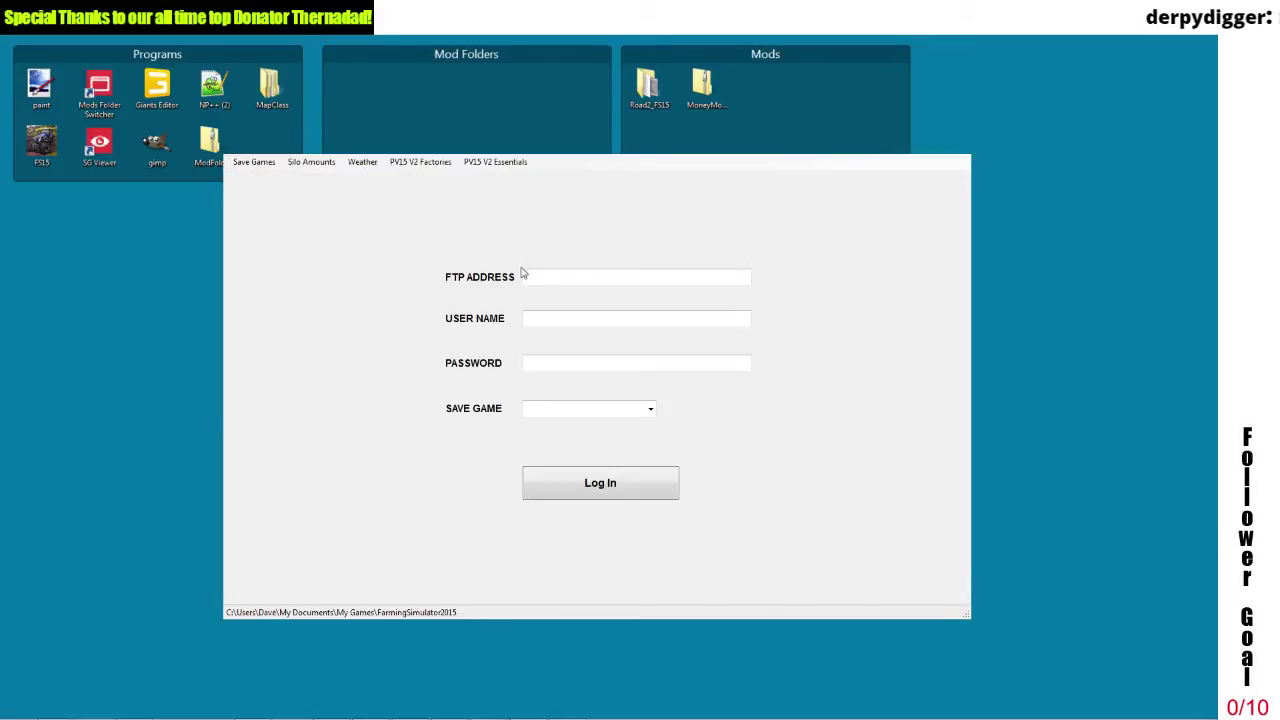
pyautogui.click(550, 320)
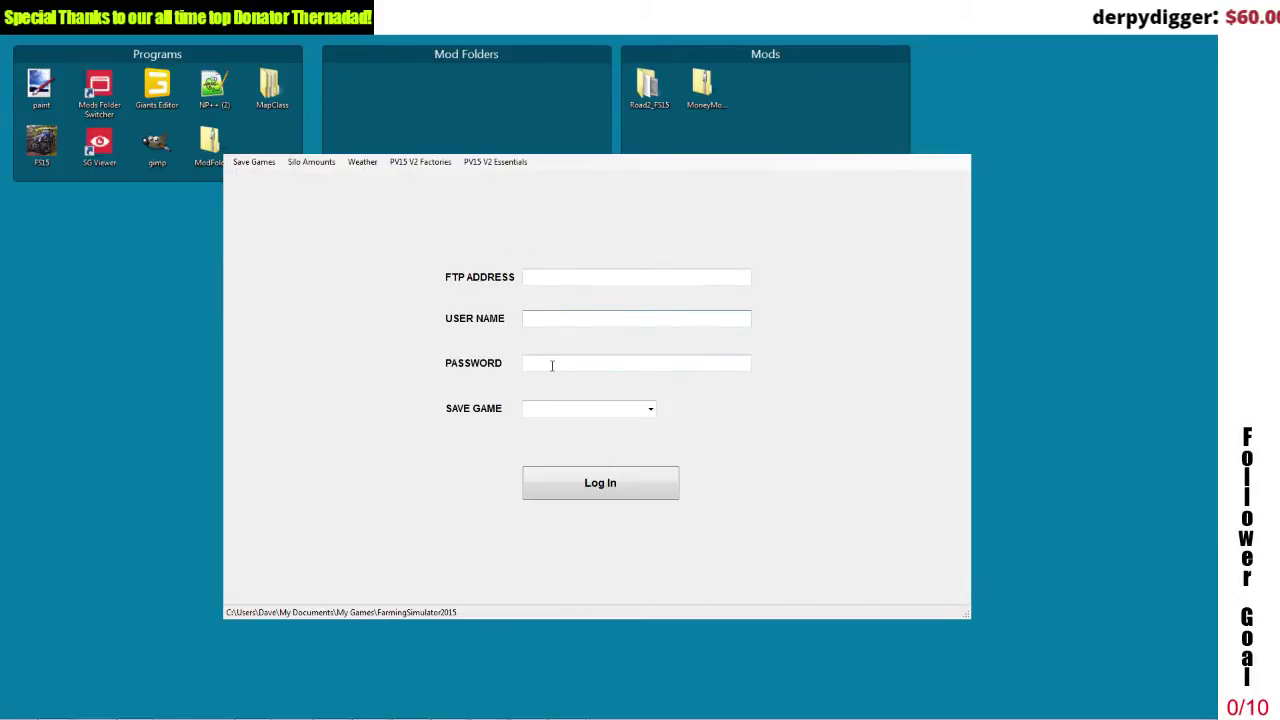
pyautogui.click(551, 363)
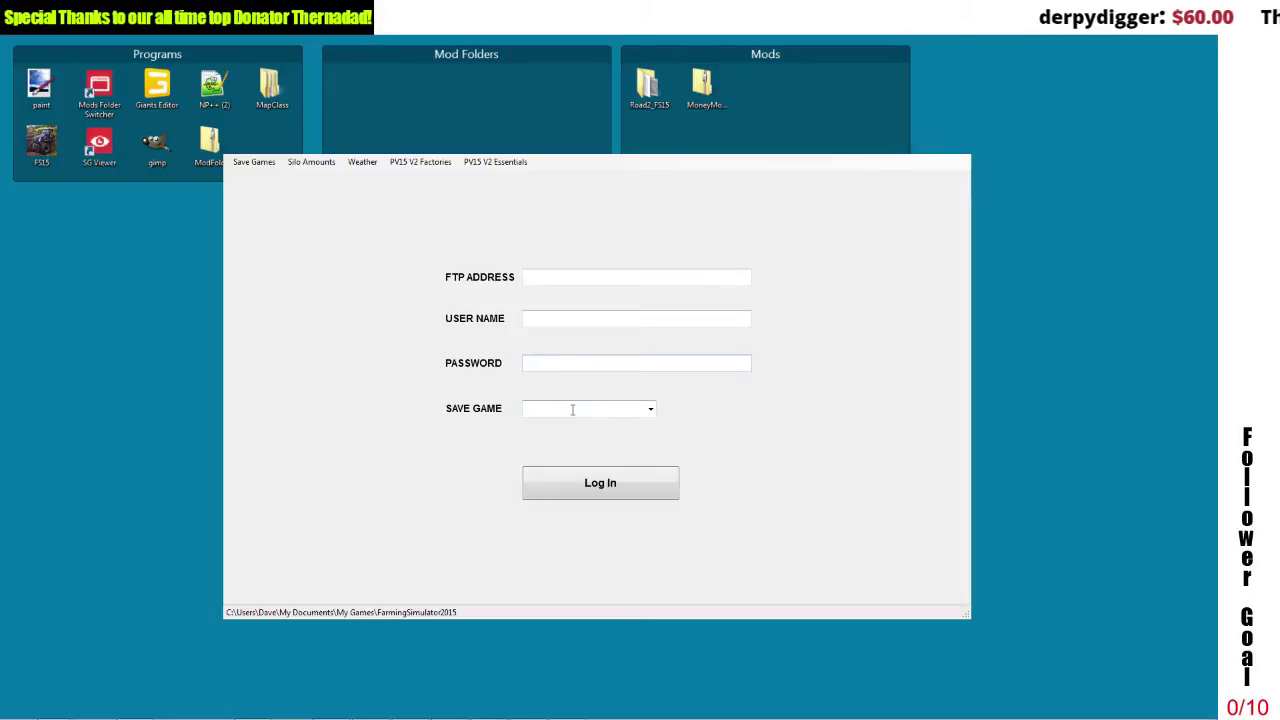
pyautogui.click(650, 411)
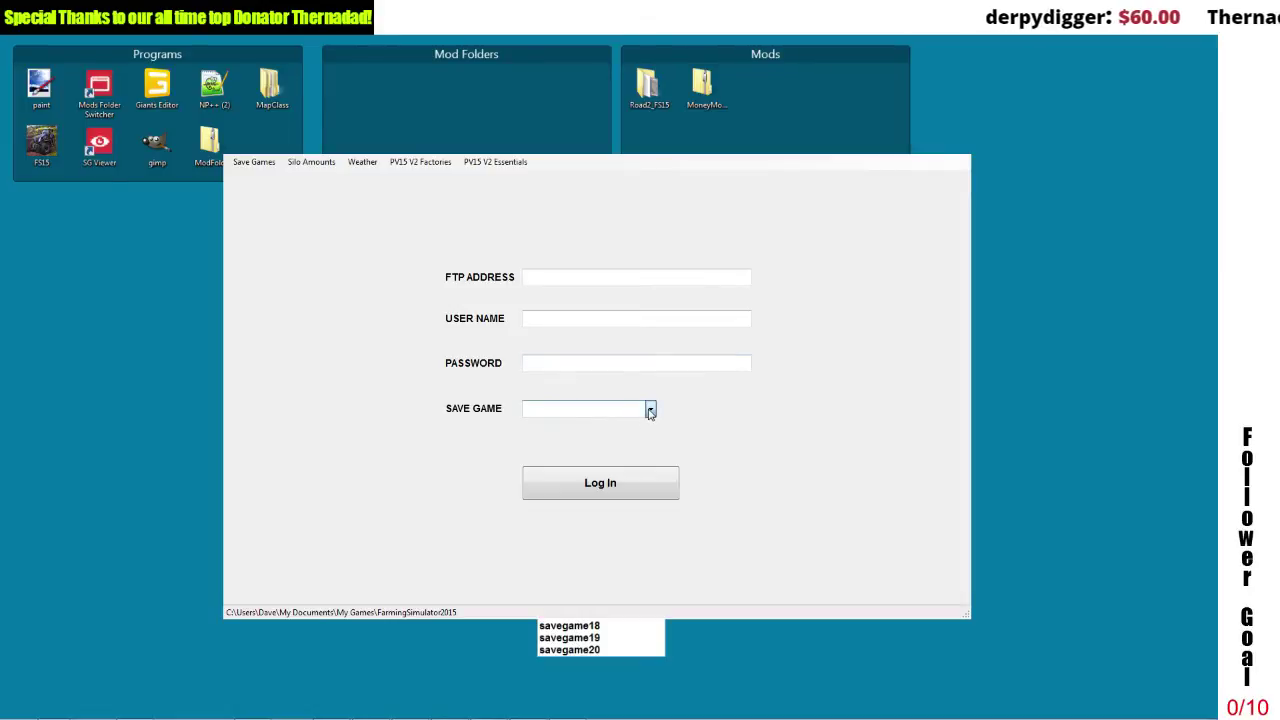
pyautogui.click(612, 520)
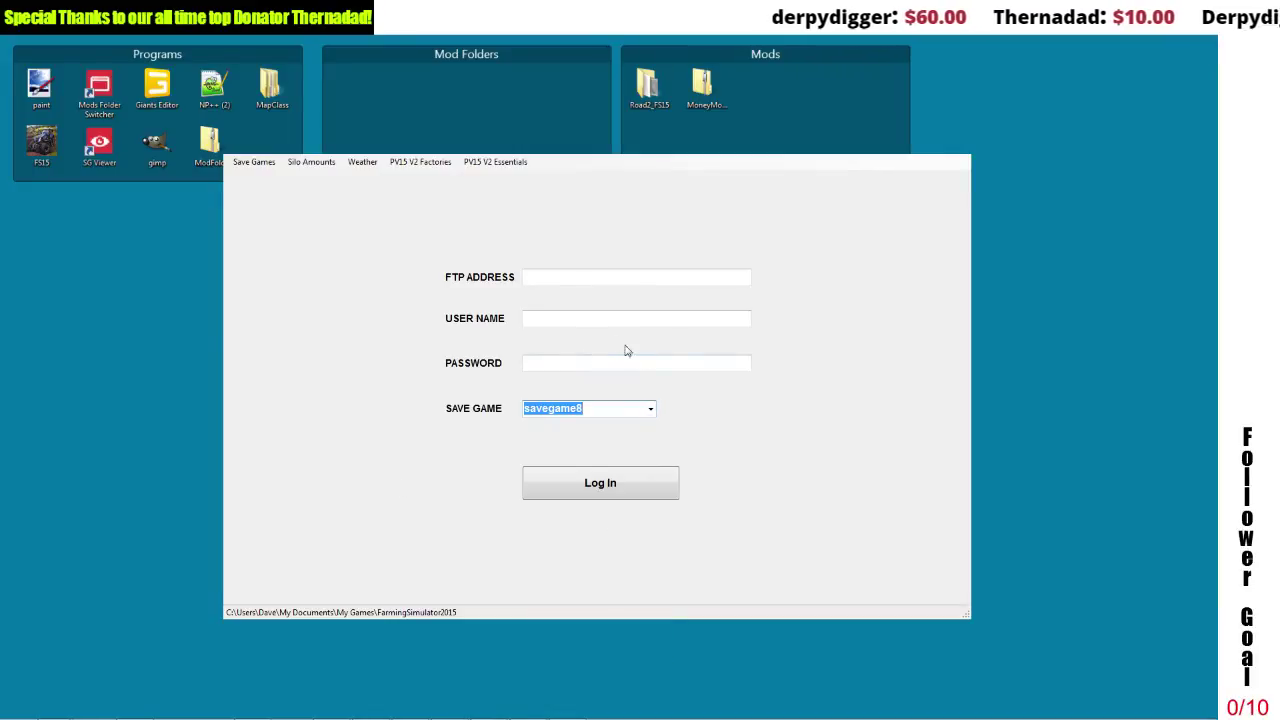
pyautogui.click(591, 278)
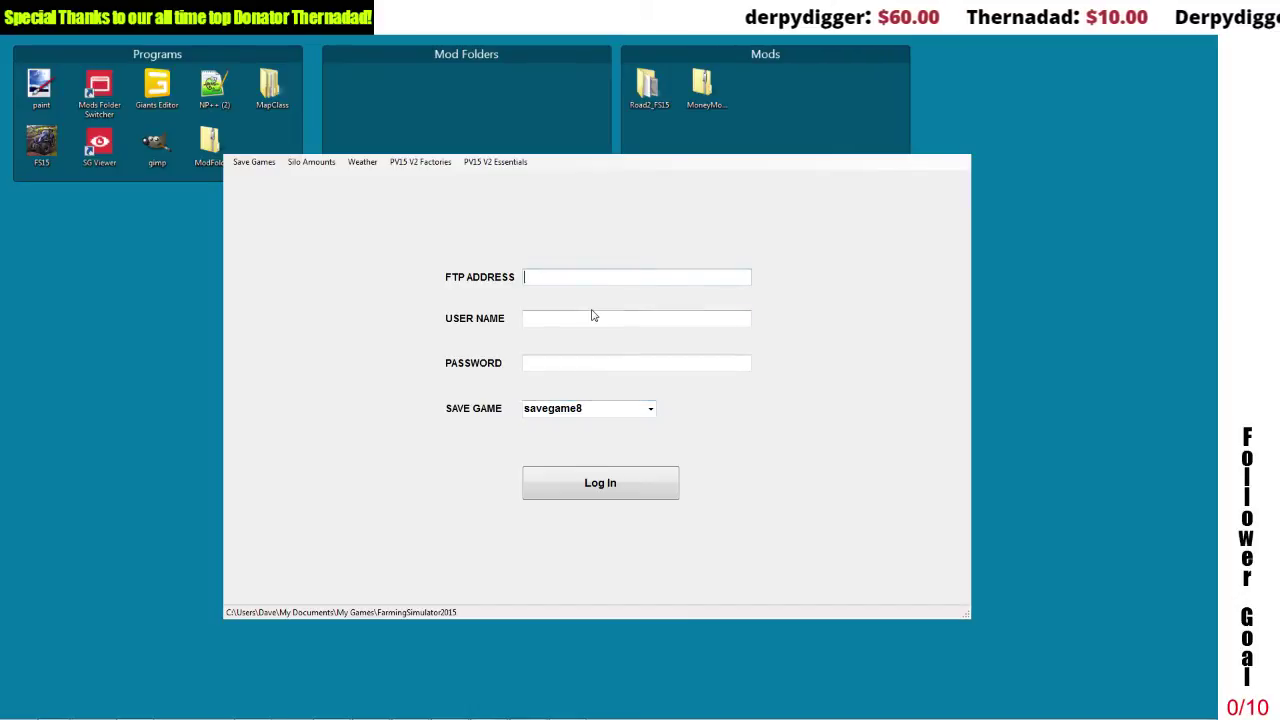
pyautogui.click(586, 362)
pyautogui.click(591, 416)
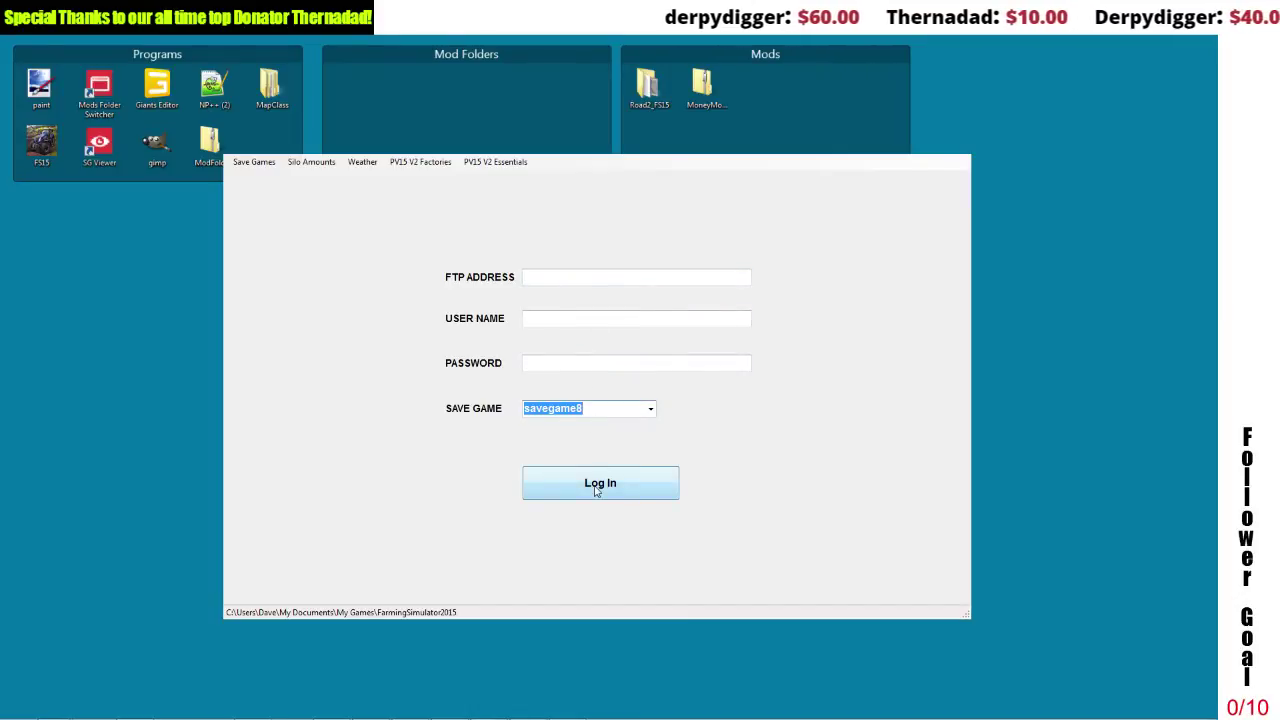
# Load the local savegame2 and view its overview.
pyautogui.click(261, 163)
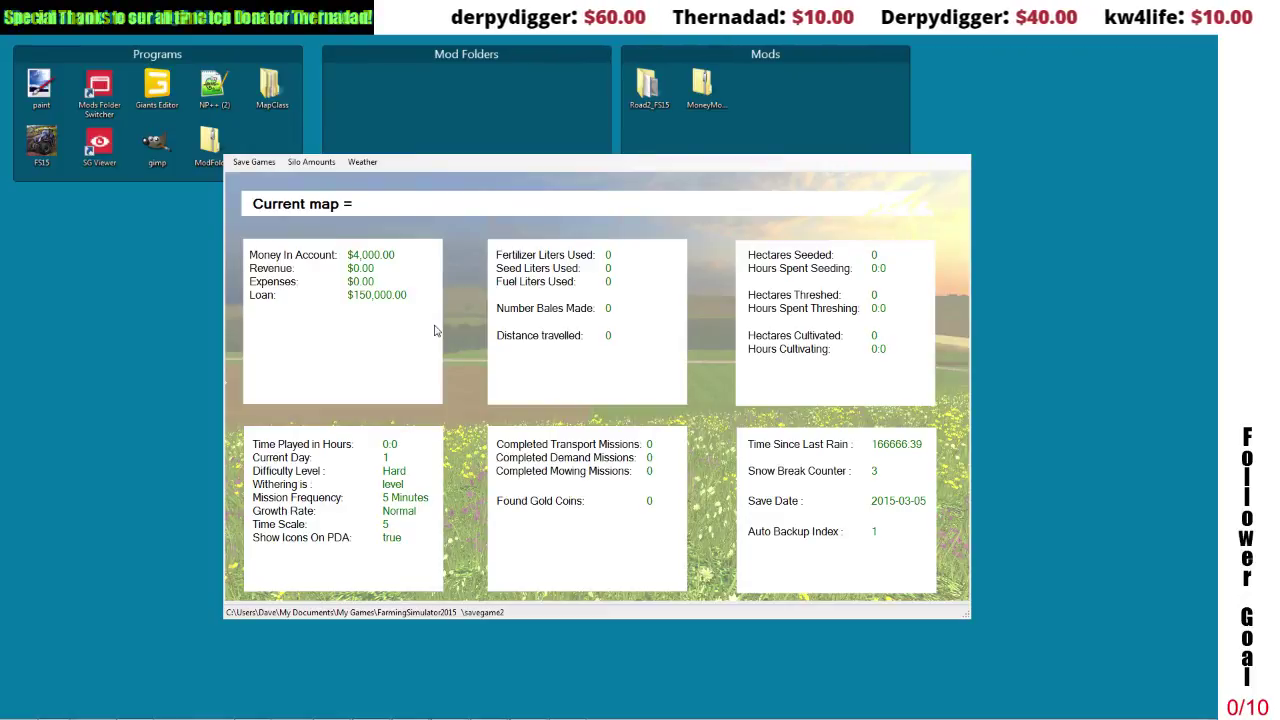
# Switch from the savegame2 overview back to the FTP login form.
pyautogui.click(304, 166)
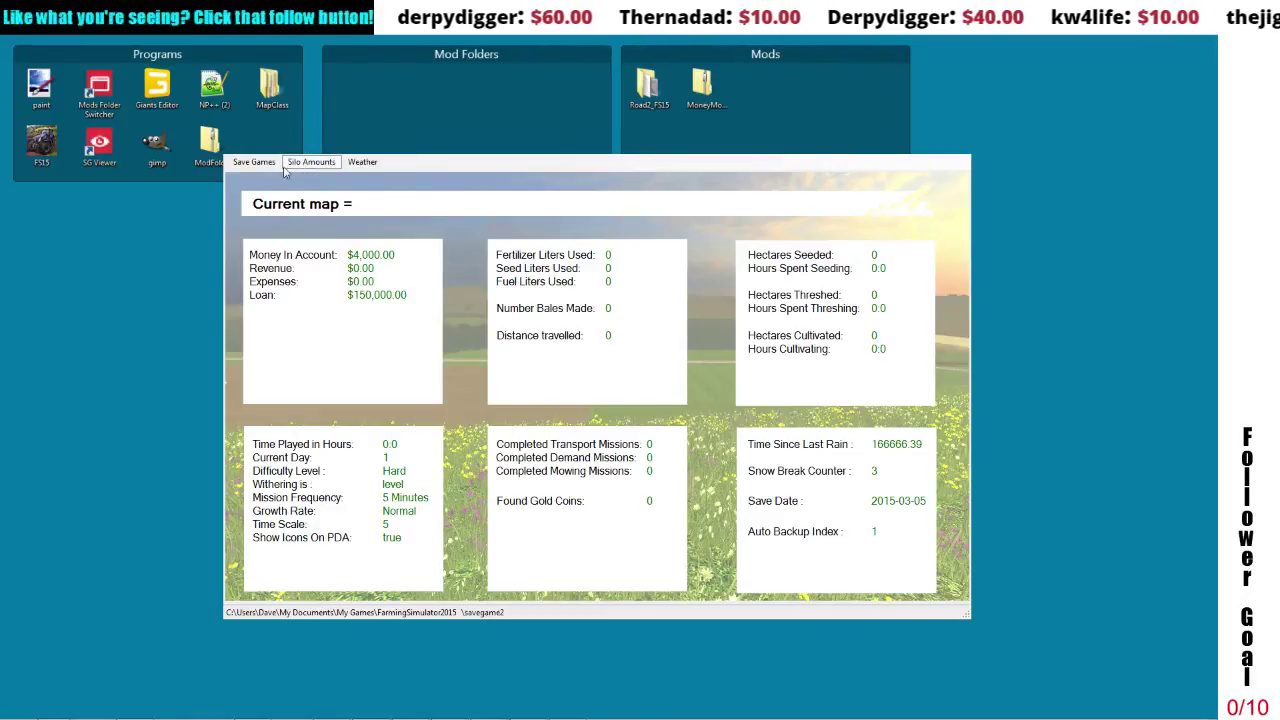
pyautogui.click(258, 166)
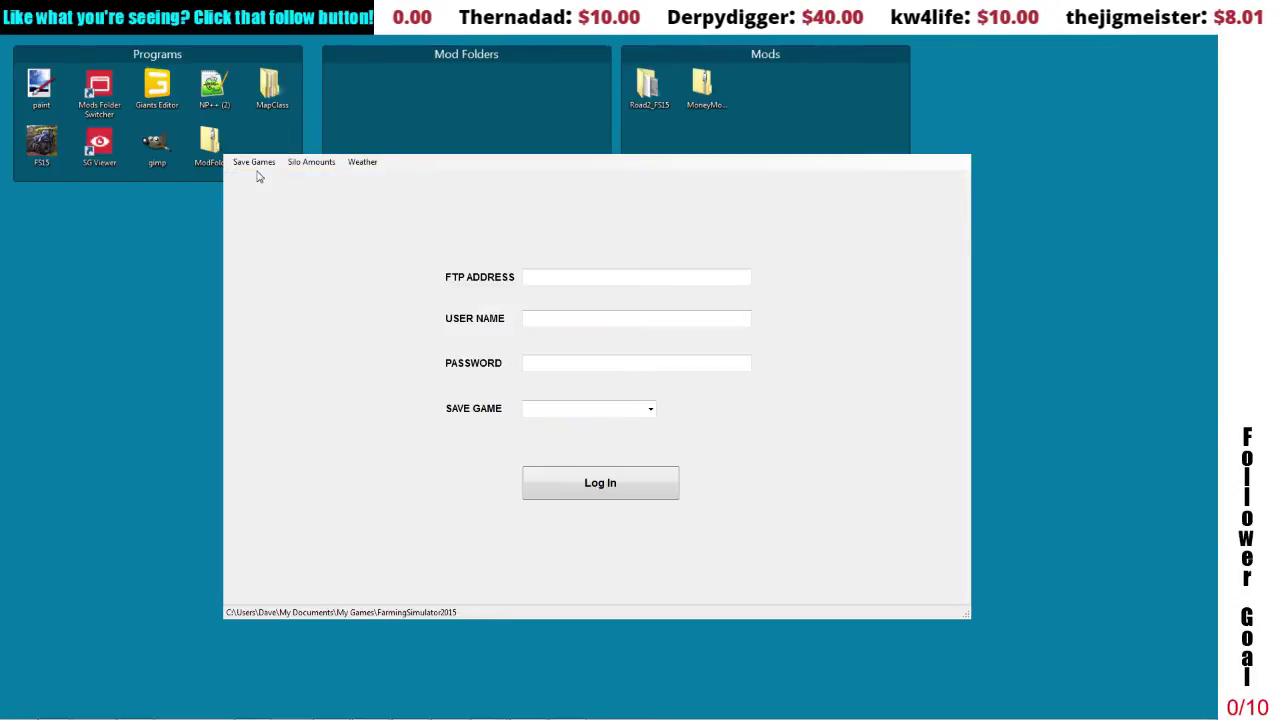
pyautogui.click(257, 168)
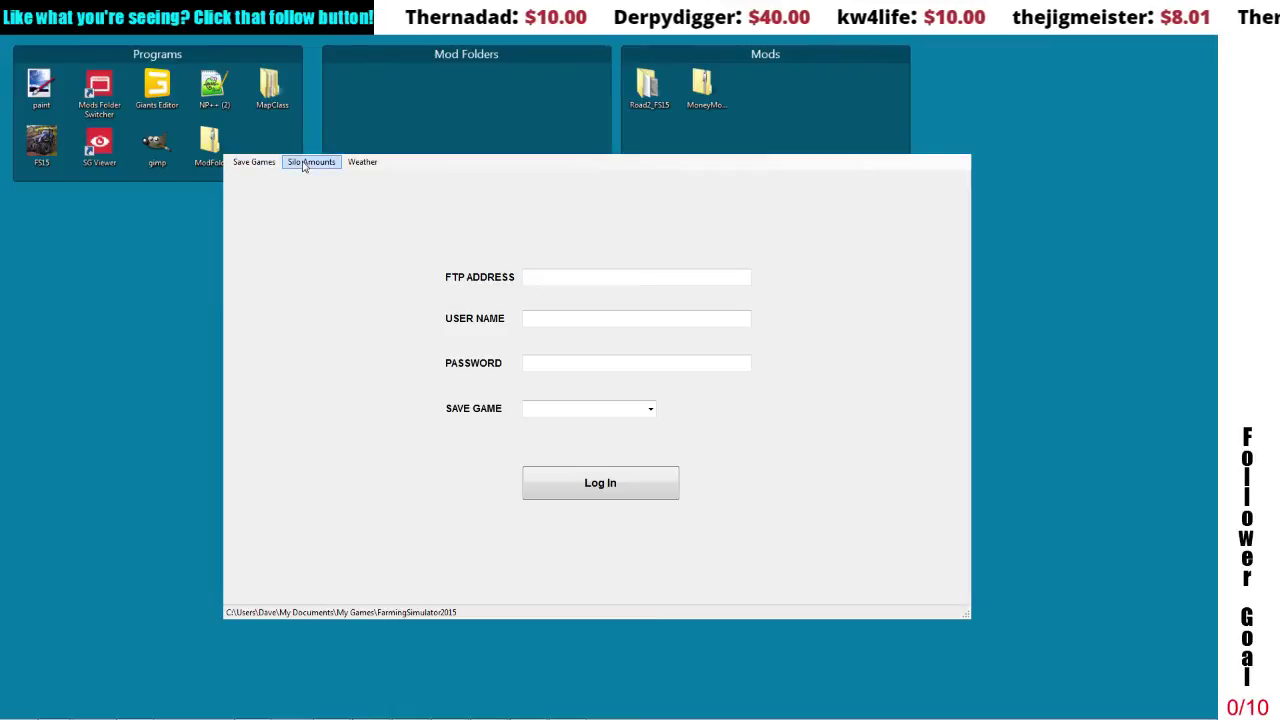
# View the silo amounts and the weather forecast.
pyautogui.click(303, 166)
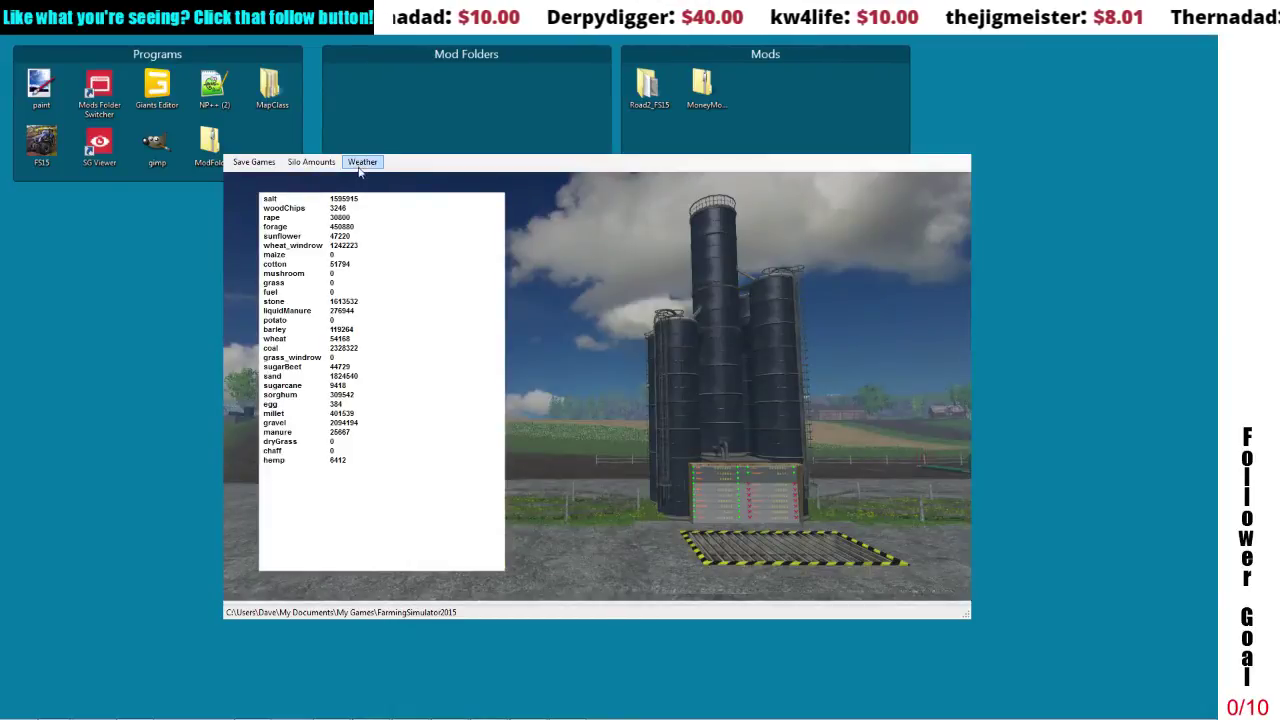
pyautogui.click(360, 168)
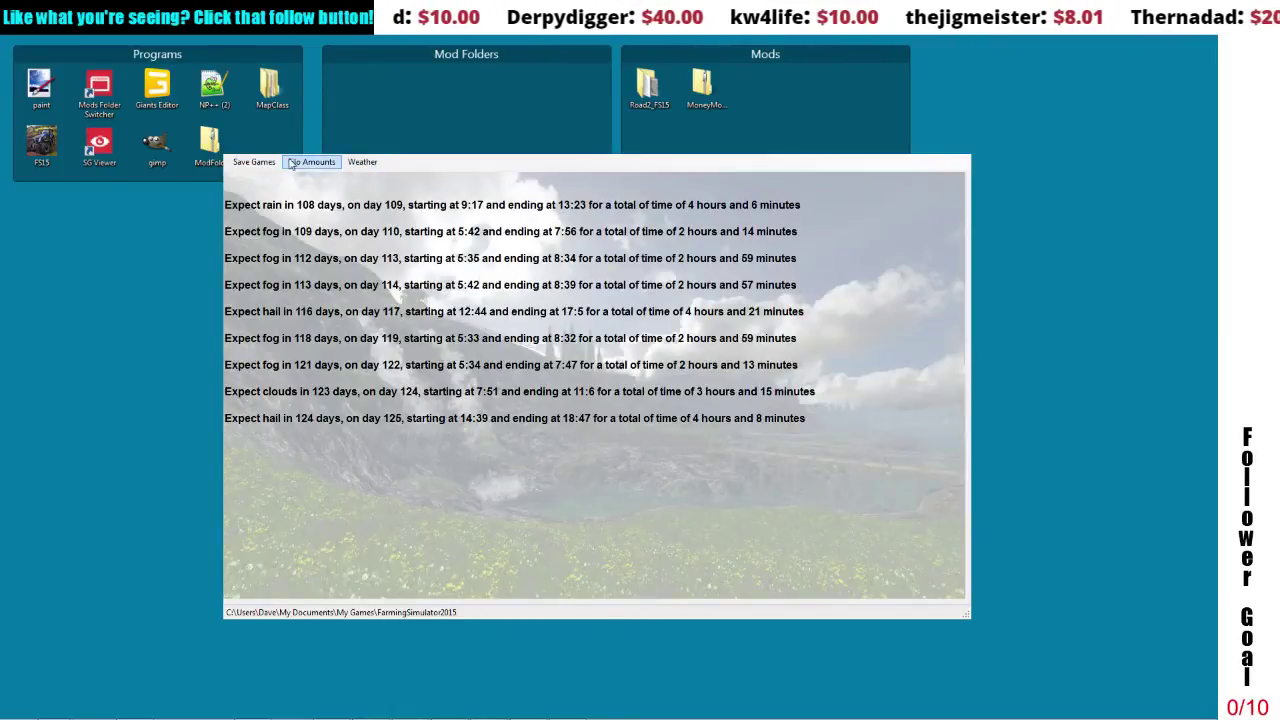
# Load the local savegame8 and view its overview.
pyautogui.click(250, 168)
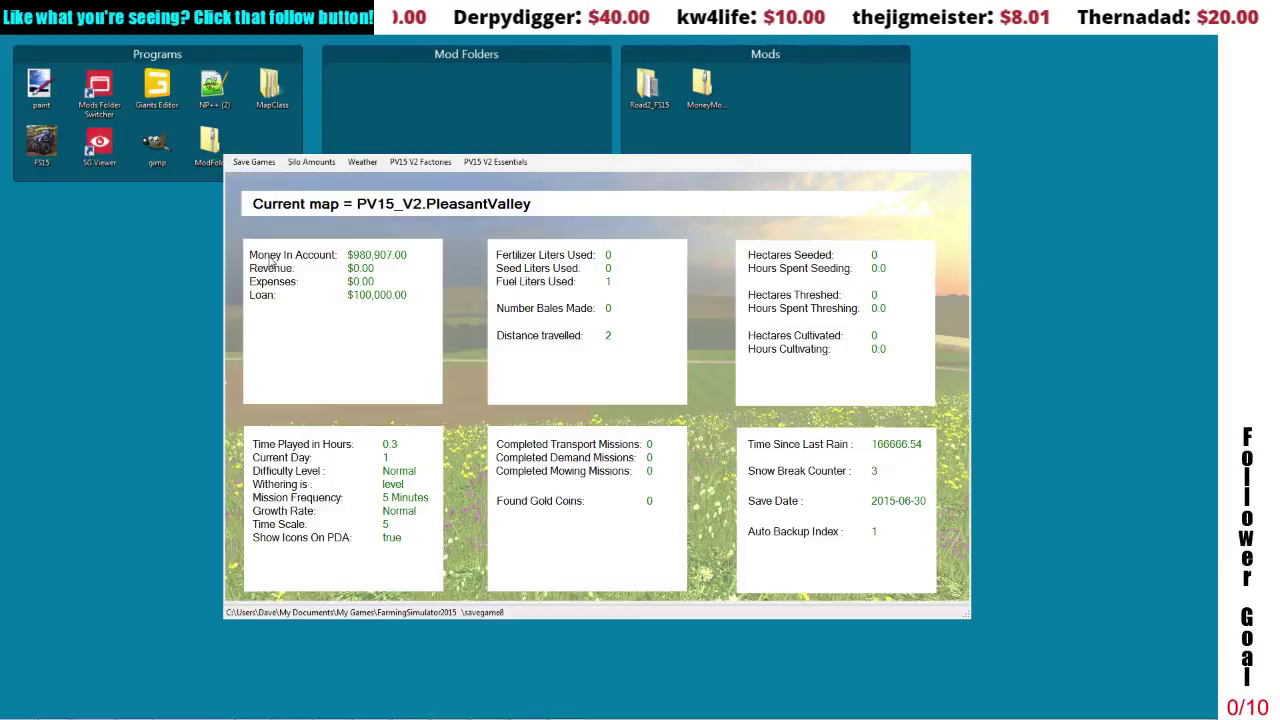